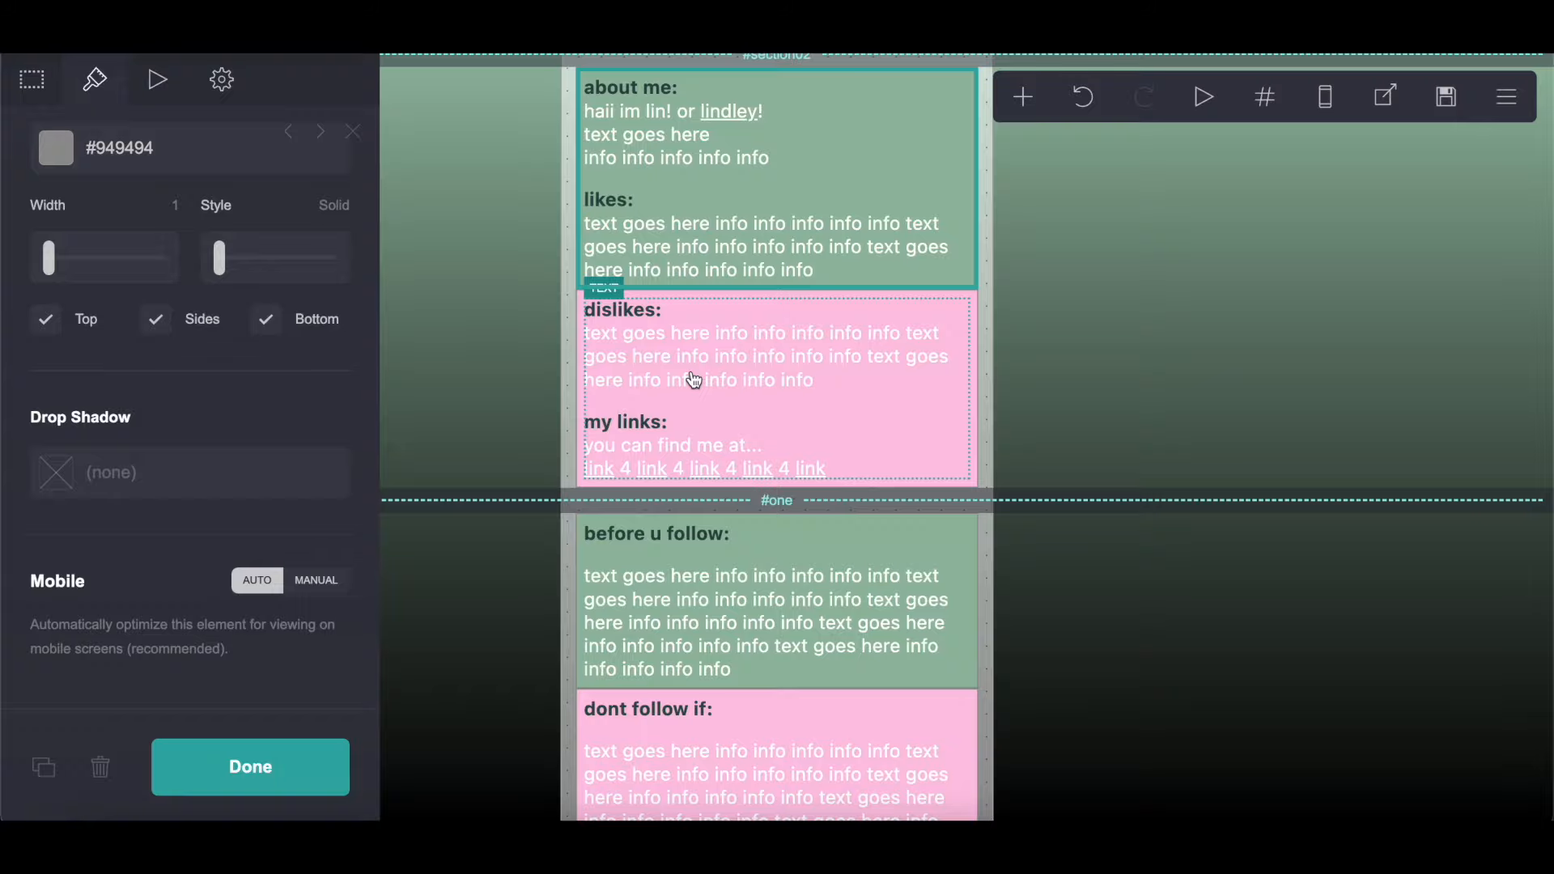
Step: Examine the CSS in the "codes" embed, especially the wrapper rules for containers 03 to 12 and the text01 rule
scroll(695, 380, down, 15)
click(825, 253)
scroll(153, 545, down, 20)
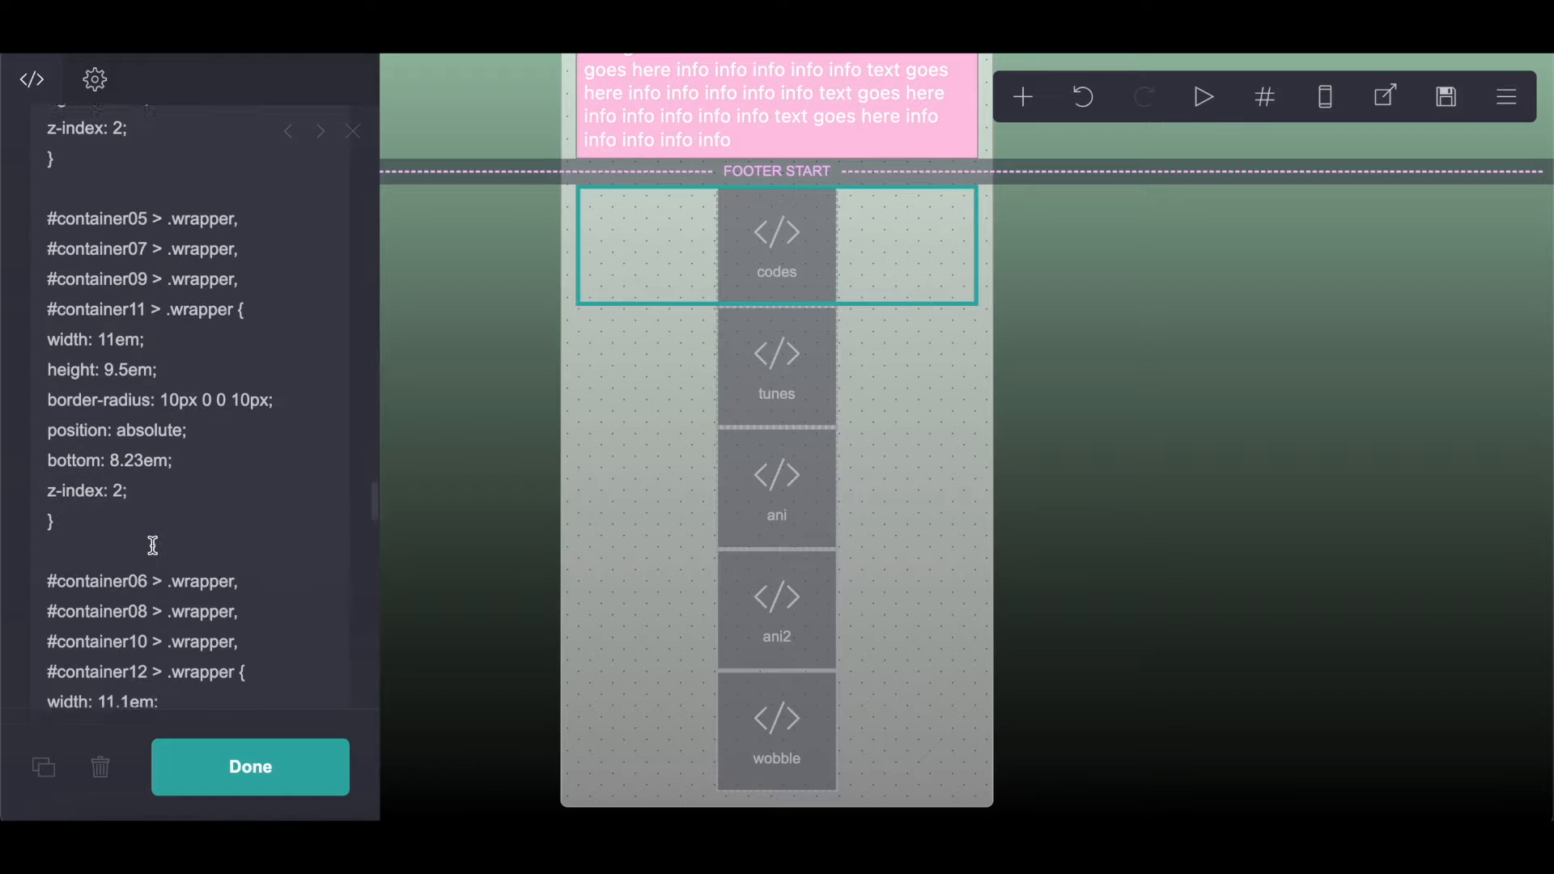
scroll(153, 546, down, 1)
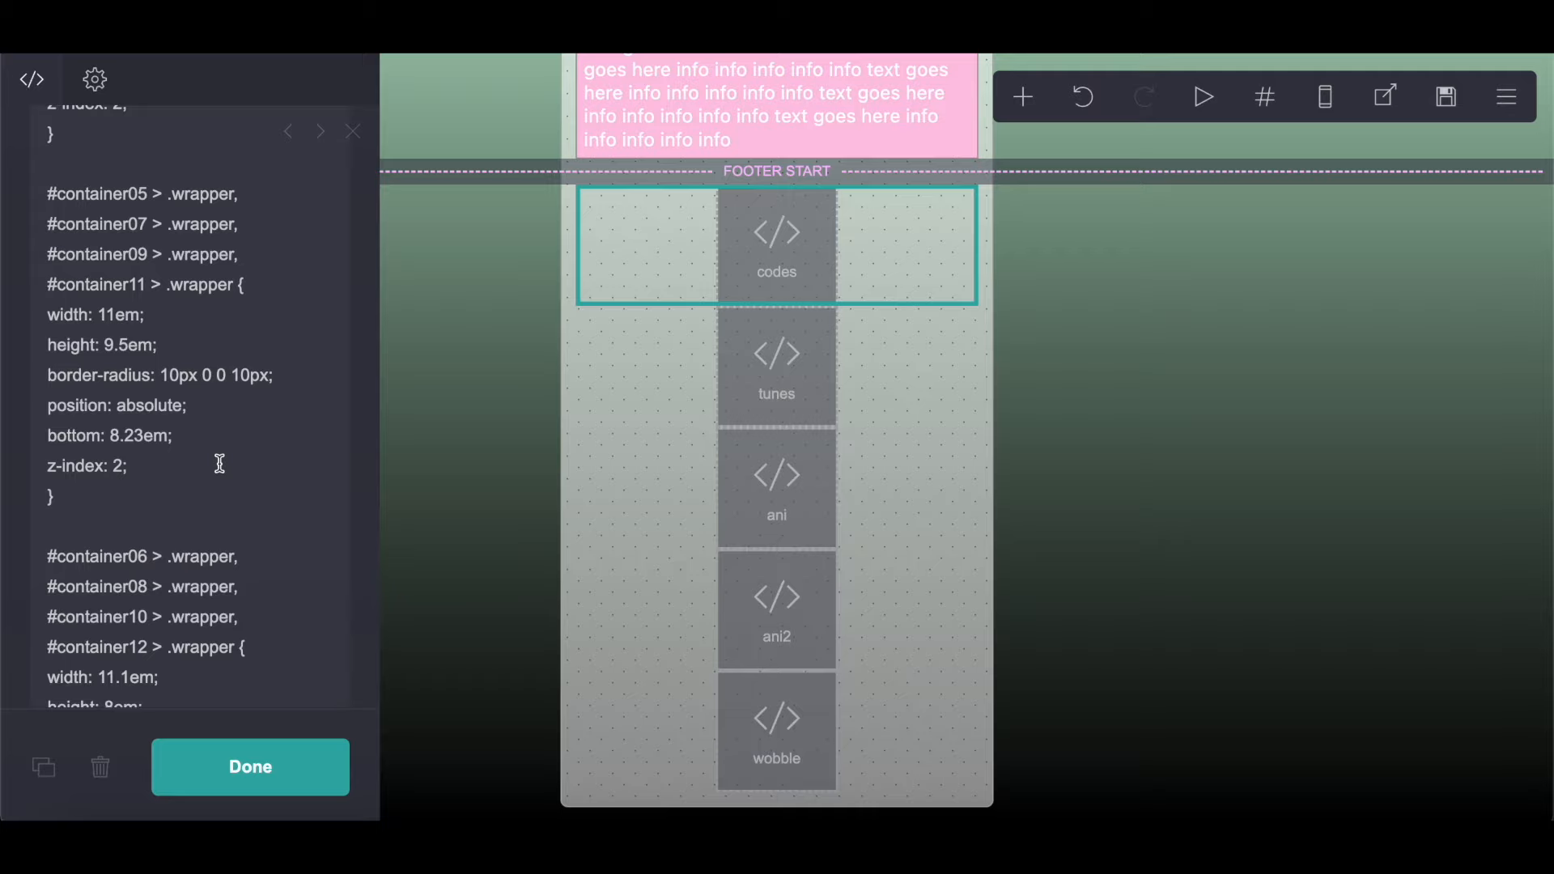
click(584, 124)
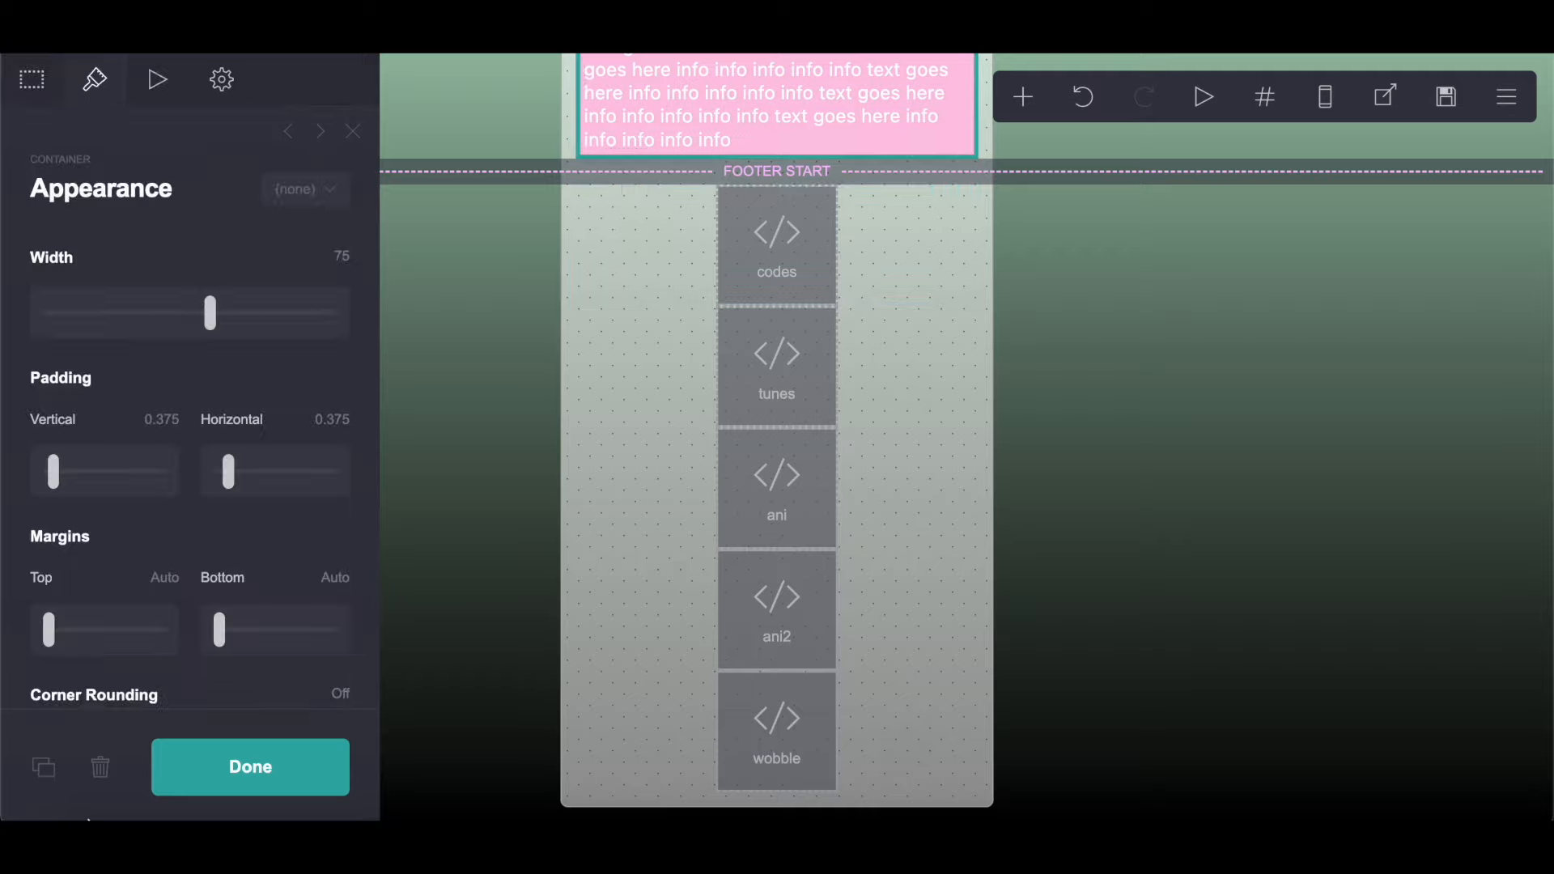
click(784, 225)
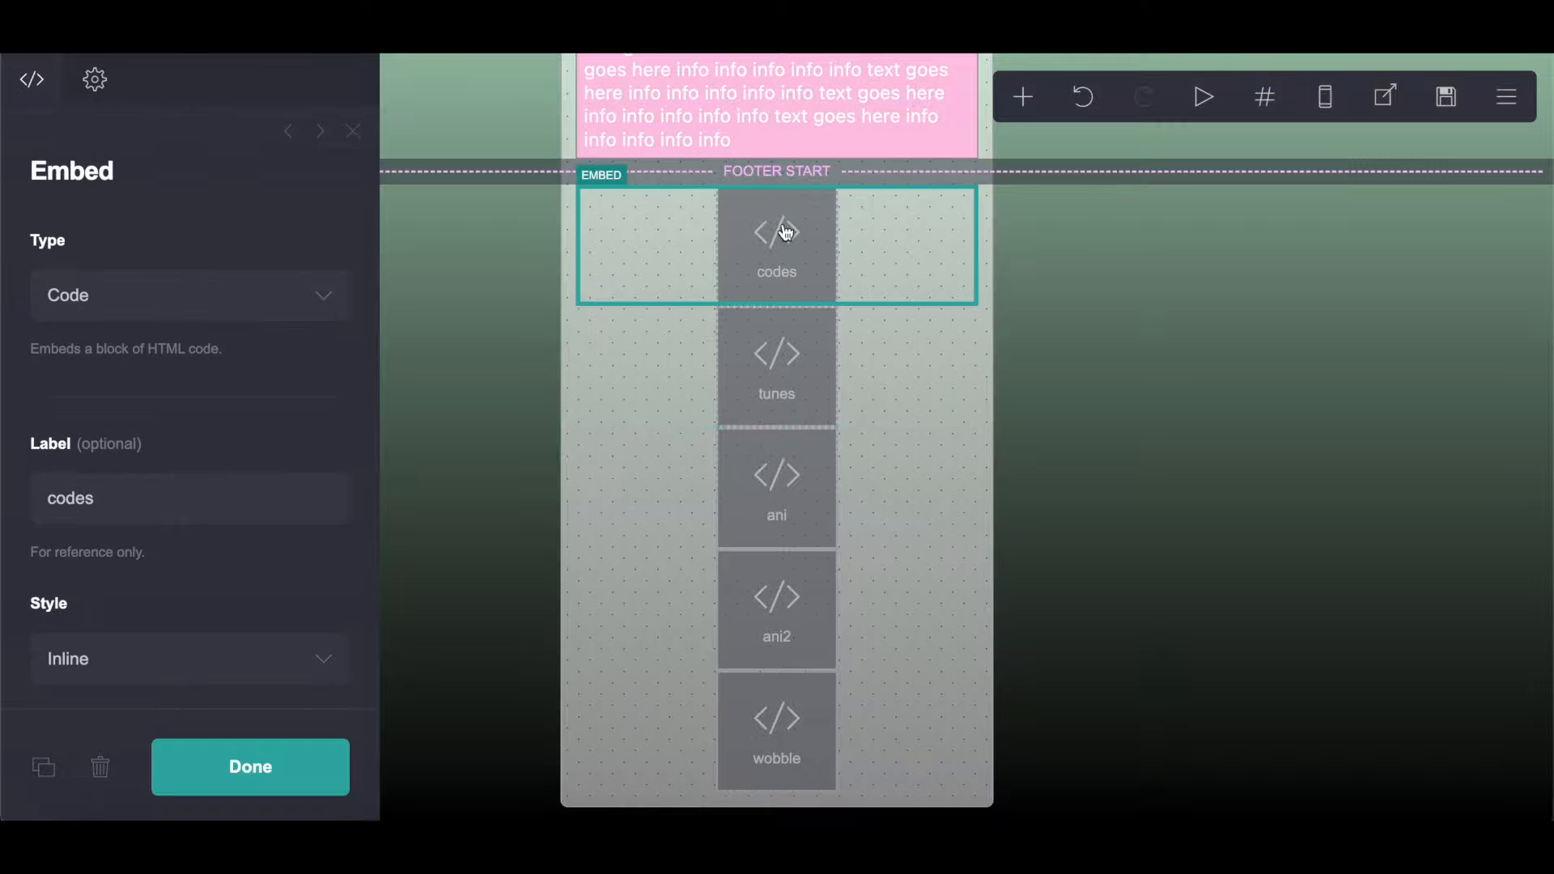
scroll(4, 448, down, 20)
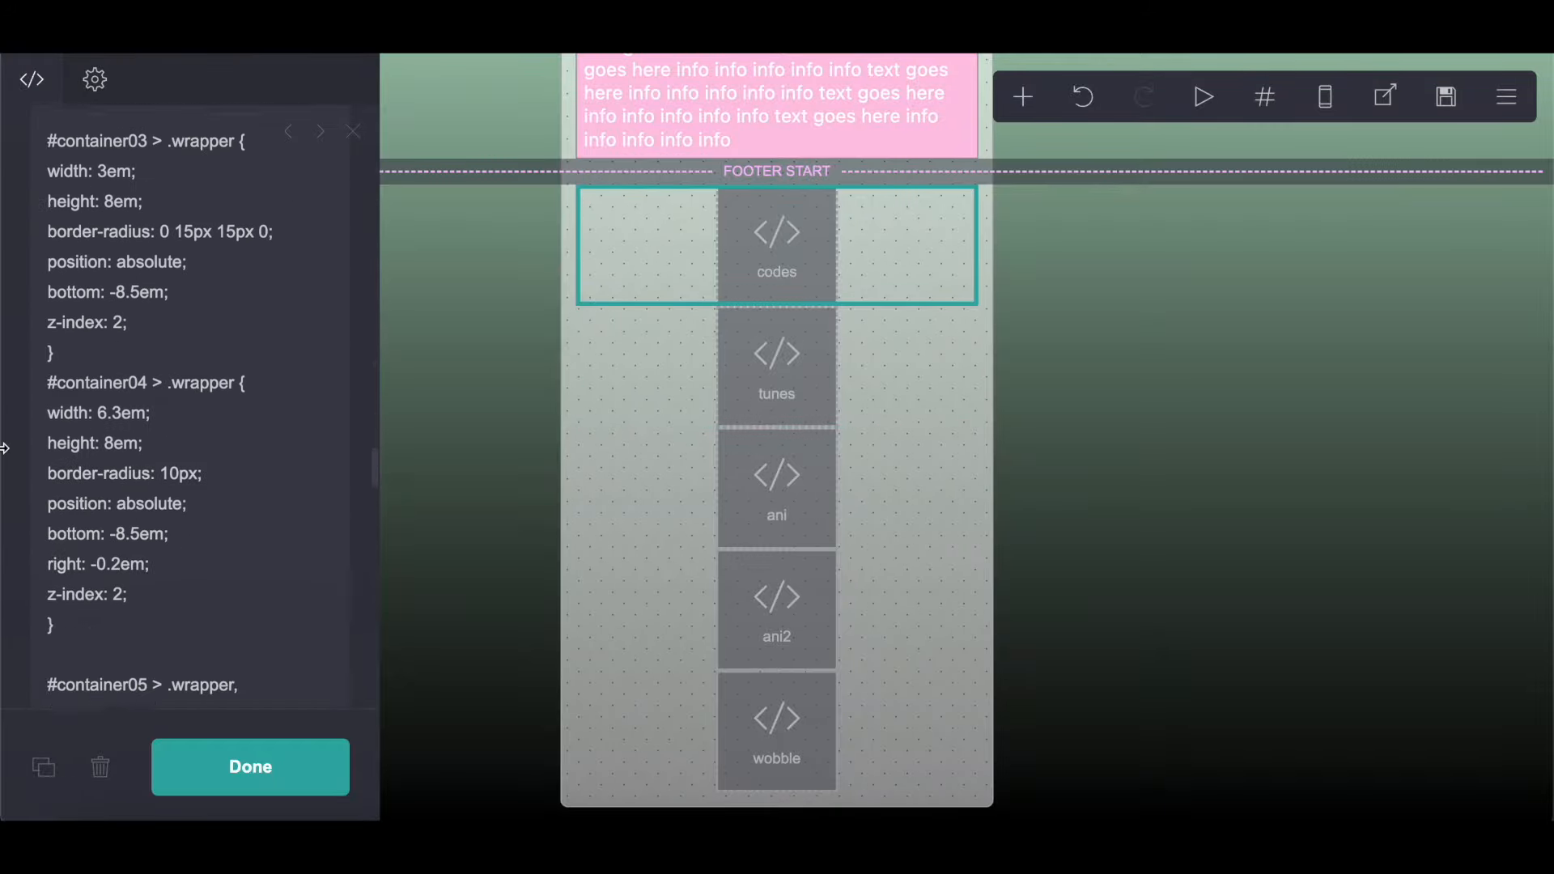
scroll(4, 448, down, 8)
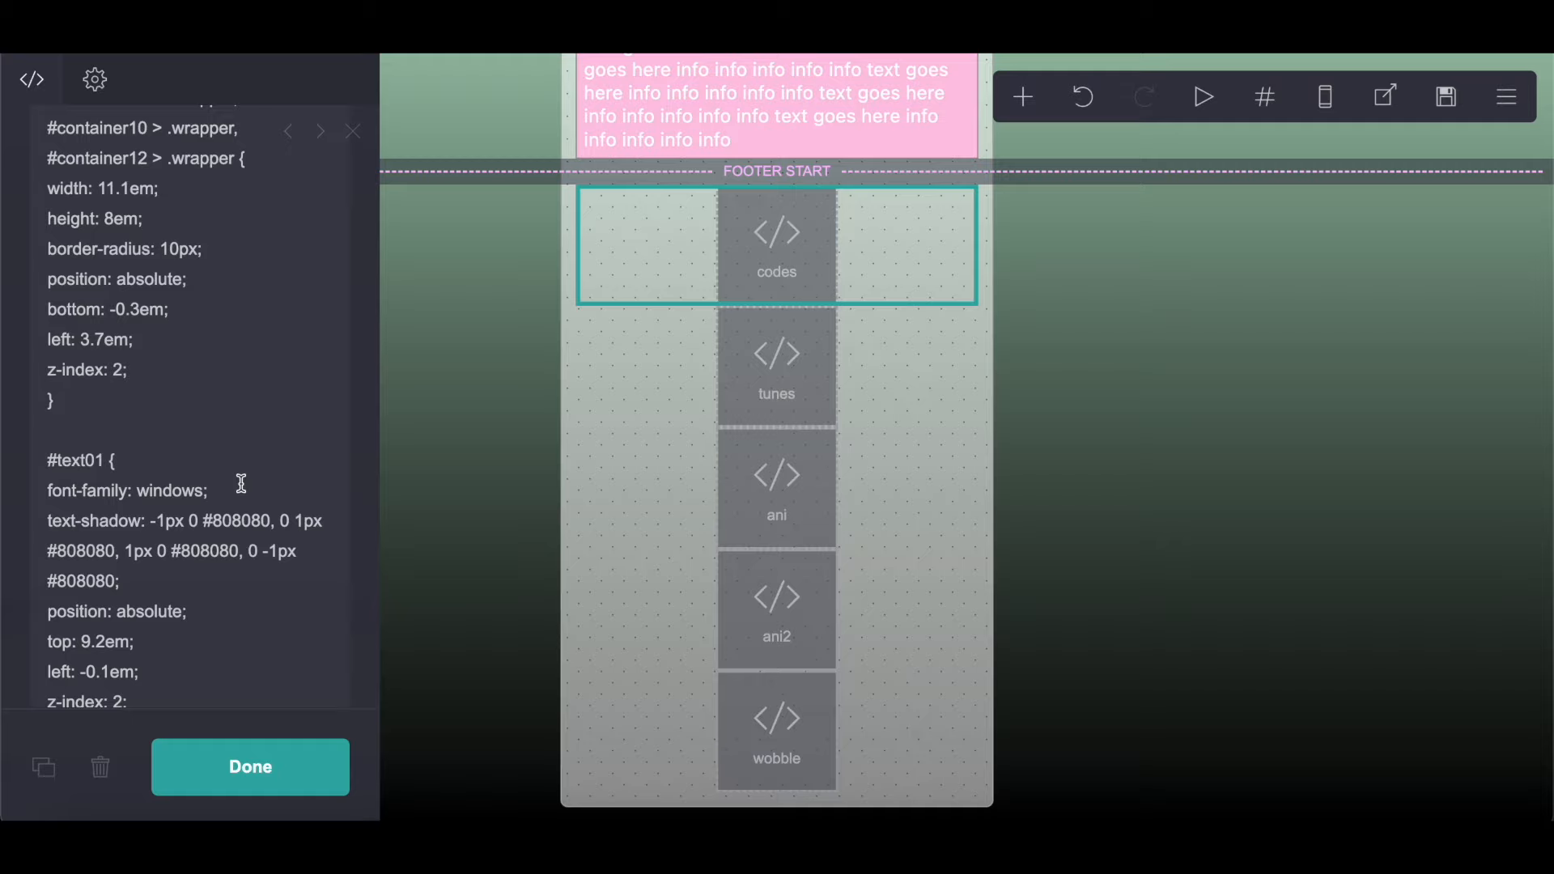
scroll(241, 484, up, 5)
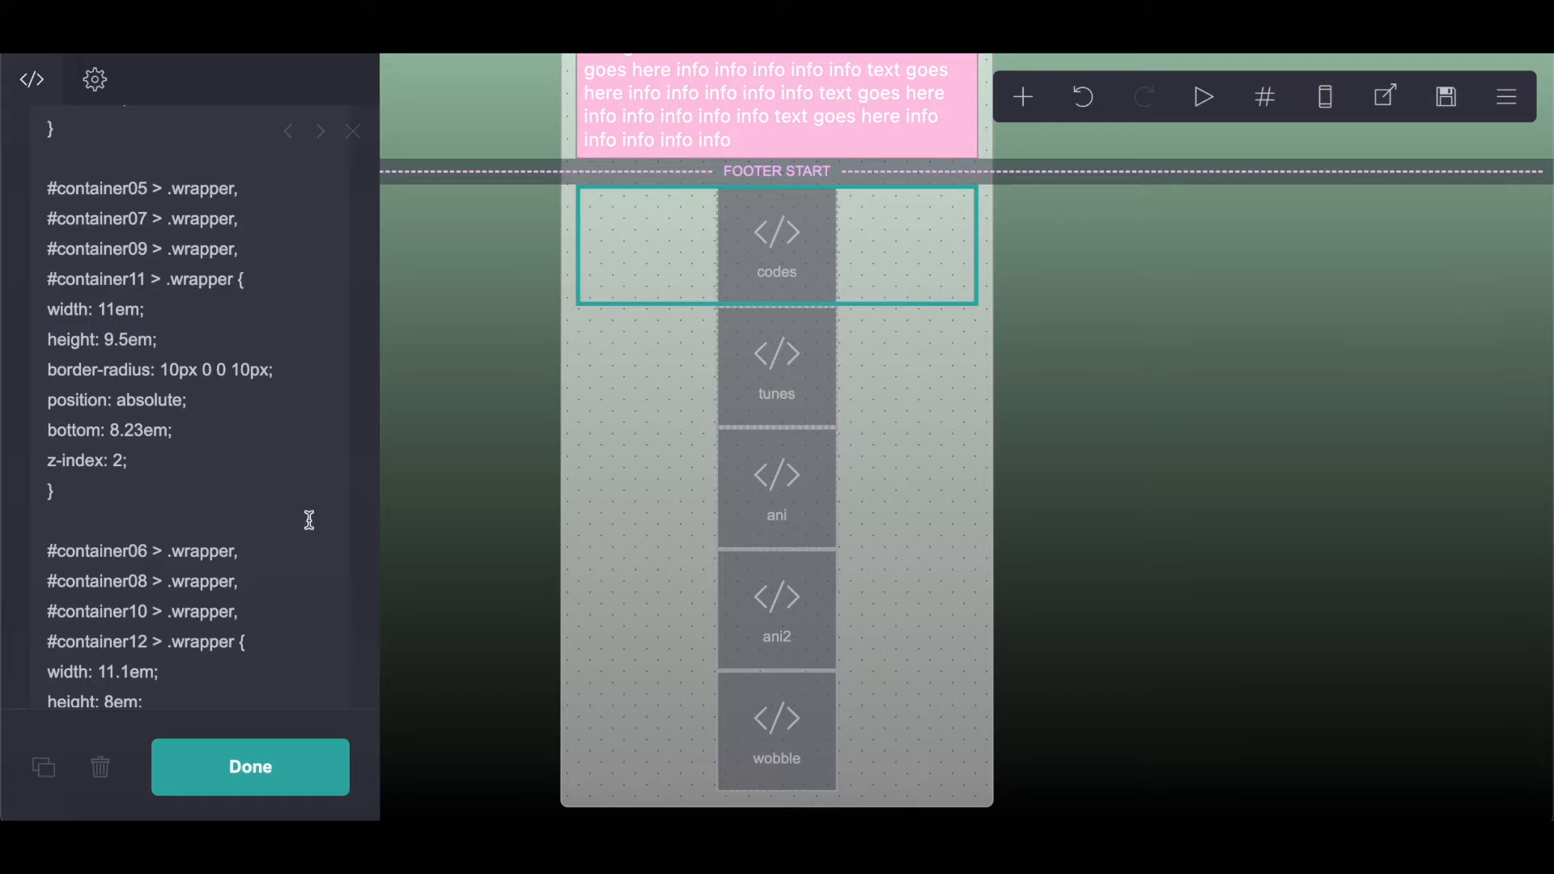
scroll(310, 520, up, 5)
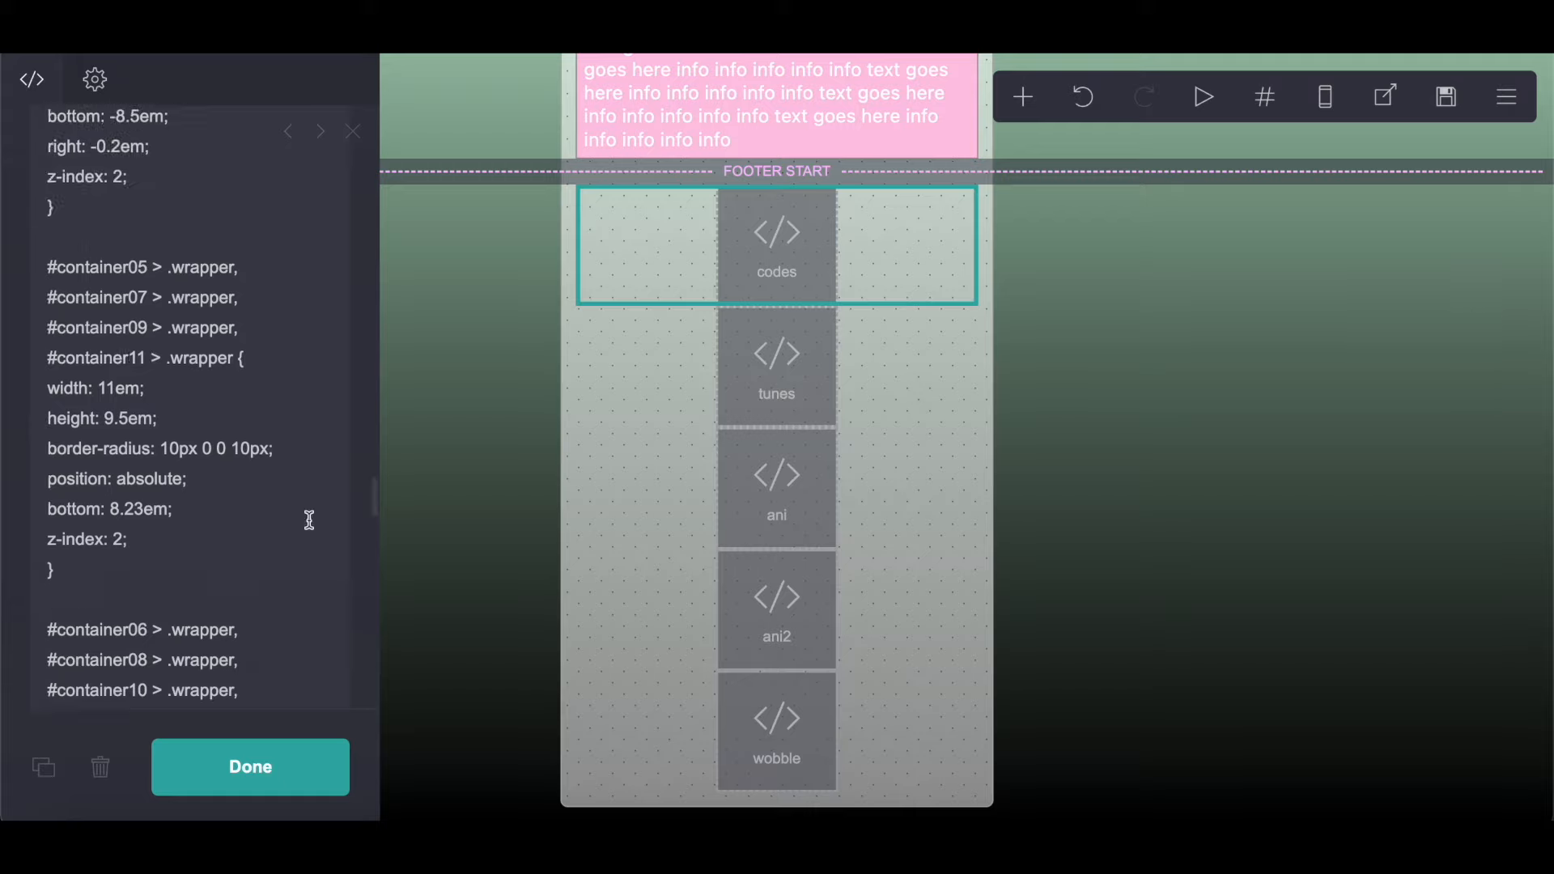
Step: Examine the "ani" embed's animation code for containers 05, 07, 09 and 11
click(802, 538)
scroll(199, 679, down, 10)
scroll(530, 482, up, 3)
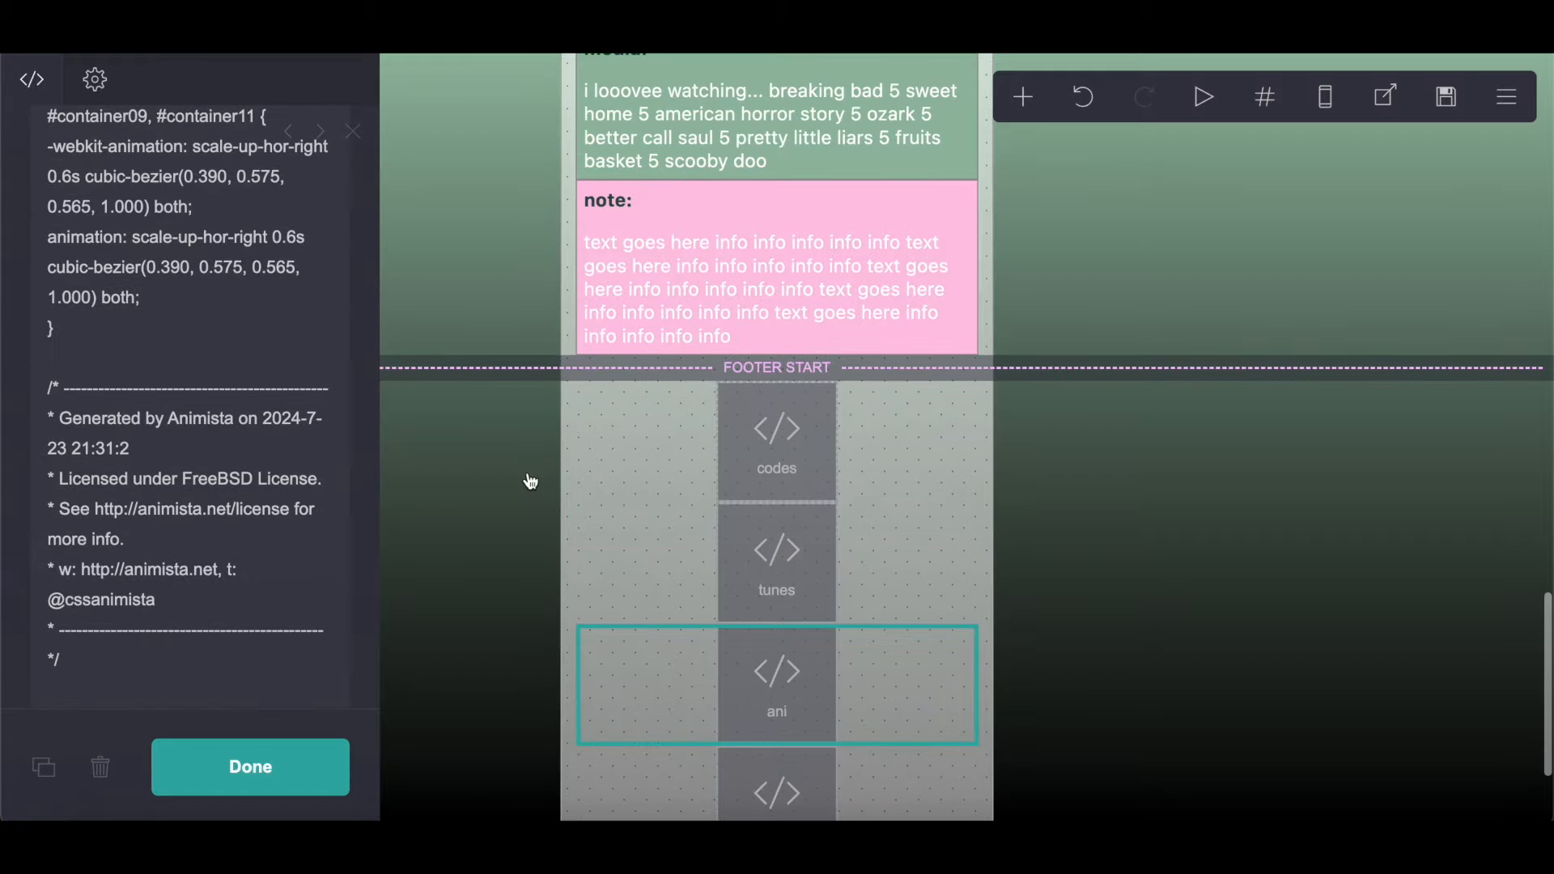
scroll(530, 482, up, 2)
scroll(530, 481, down, 3)
scroll(218, 421, up, 2)
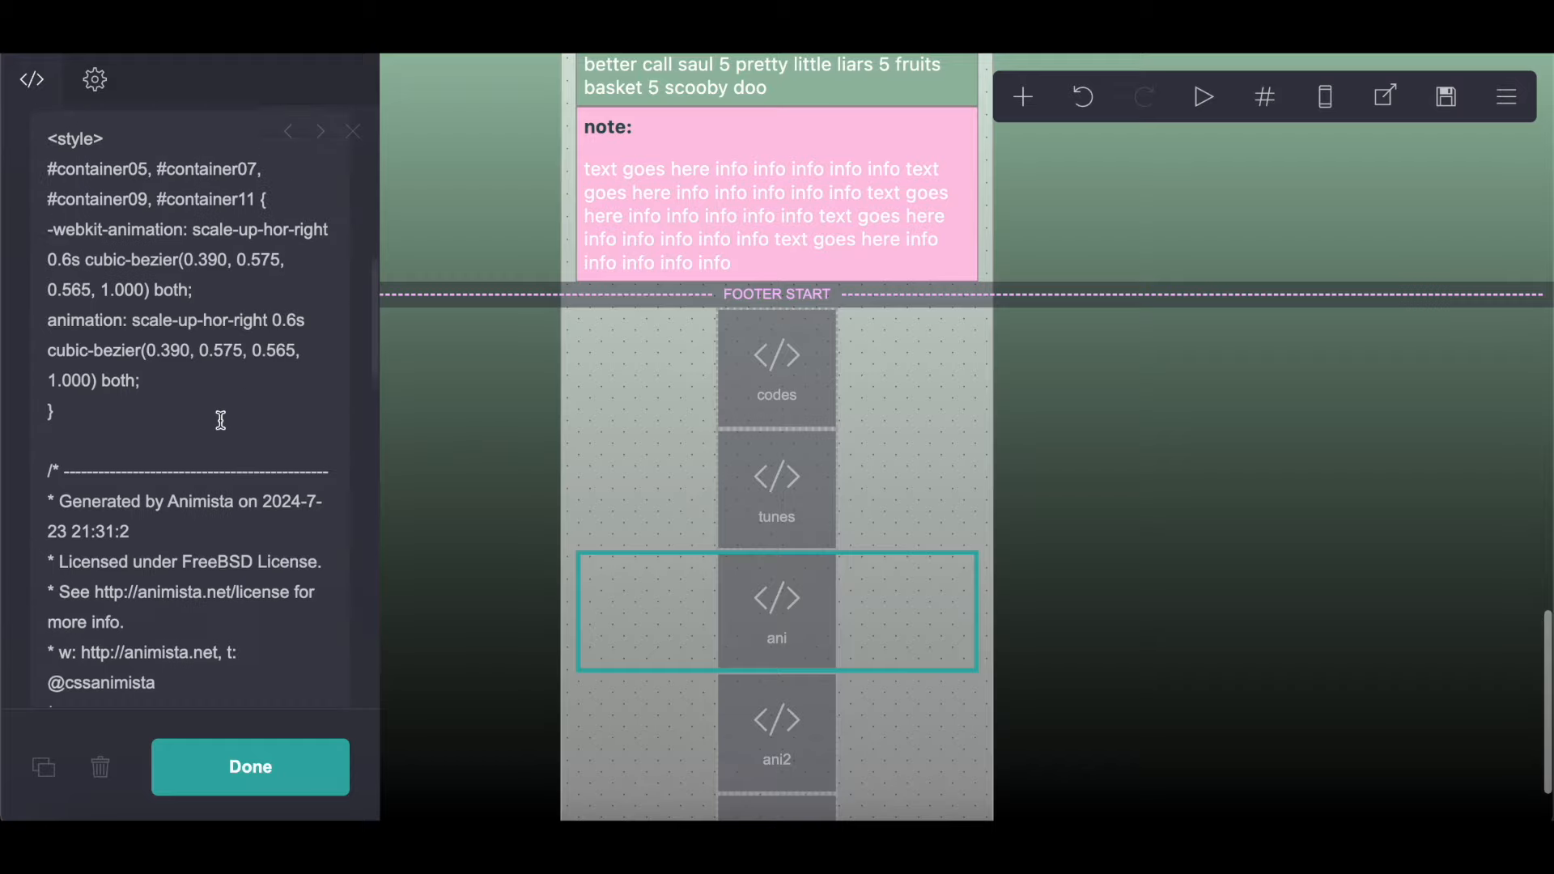
Step: Examine the "wobble" embed's font-face, text02 rule and wobbly text script, then close its settings
scroll(891, 790, down, 2)
click(884, 788)
scroll(297, 564, down, 10)
scroll(298, 564, down, 2)
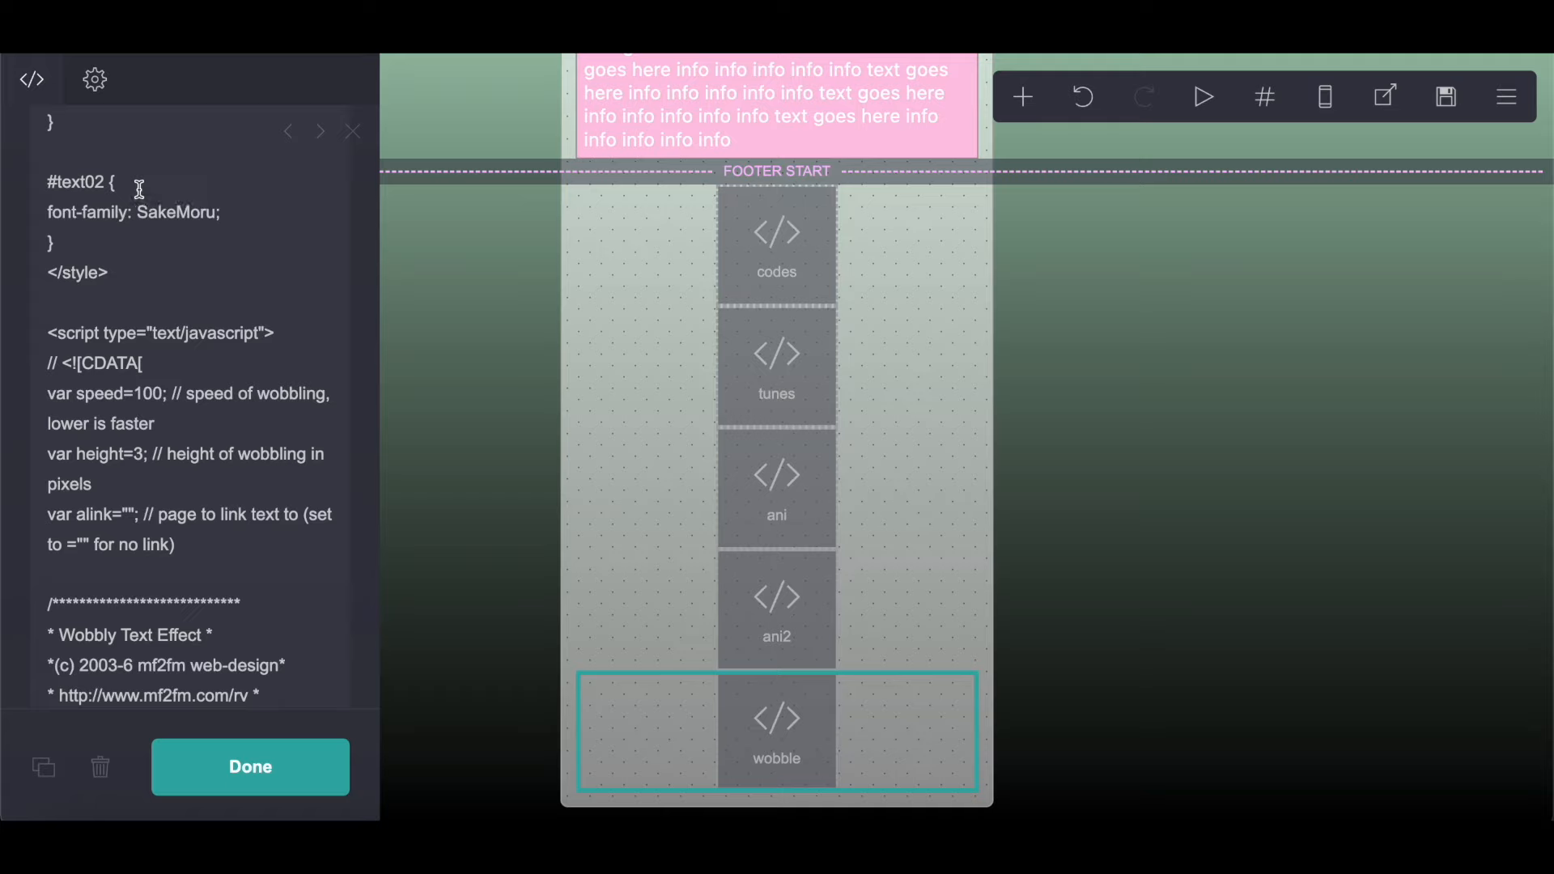
drag(103, 189, 28, 188)
click(114, 243)
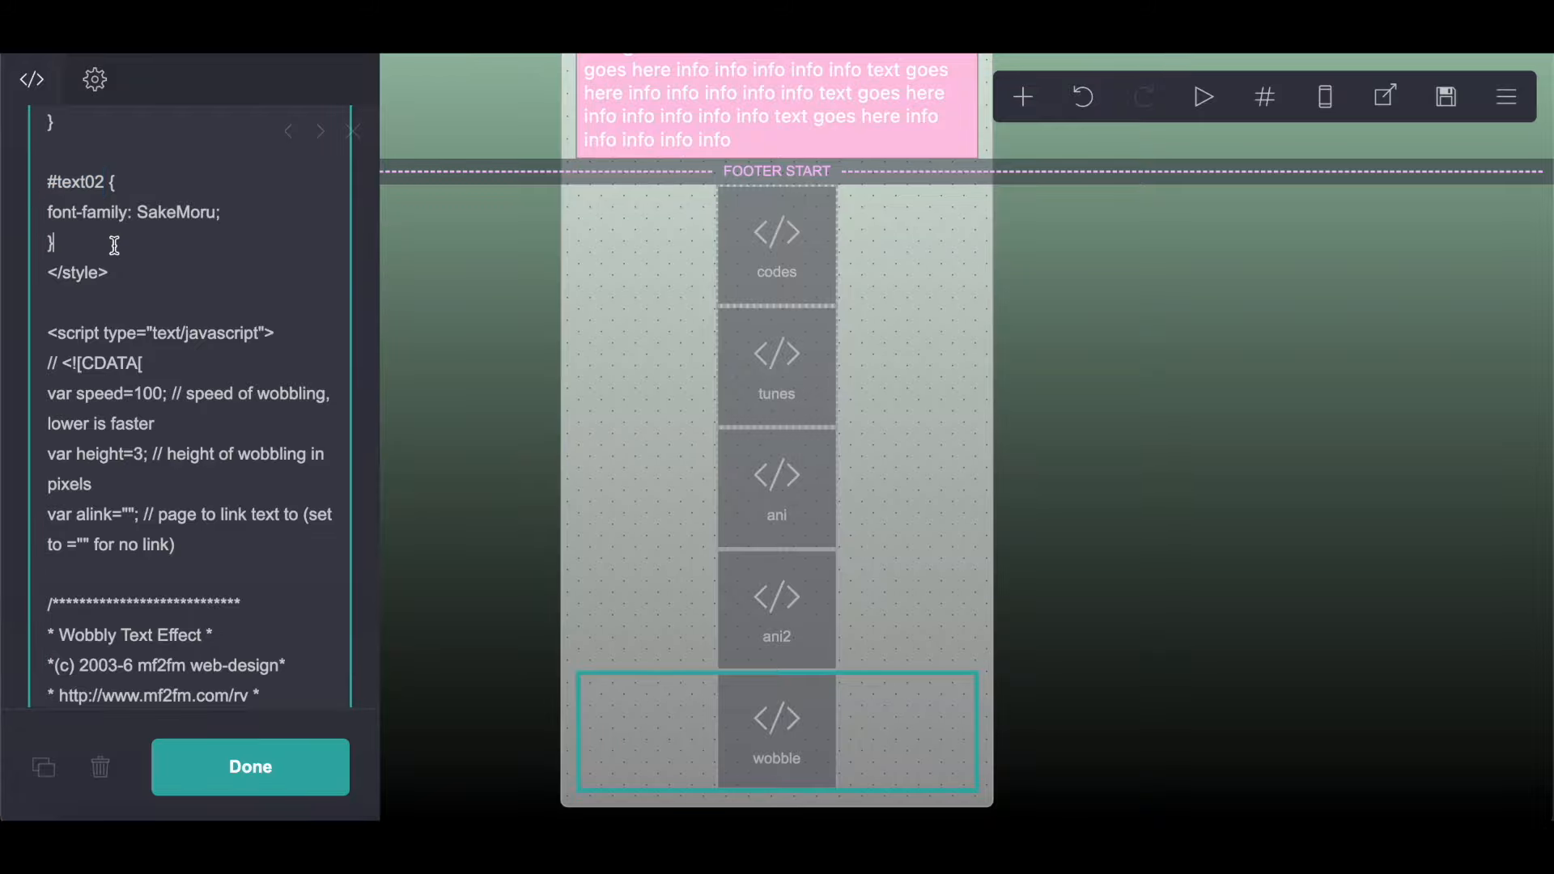
scroll(580, 404, up, 15)
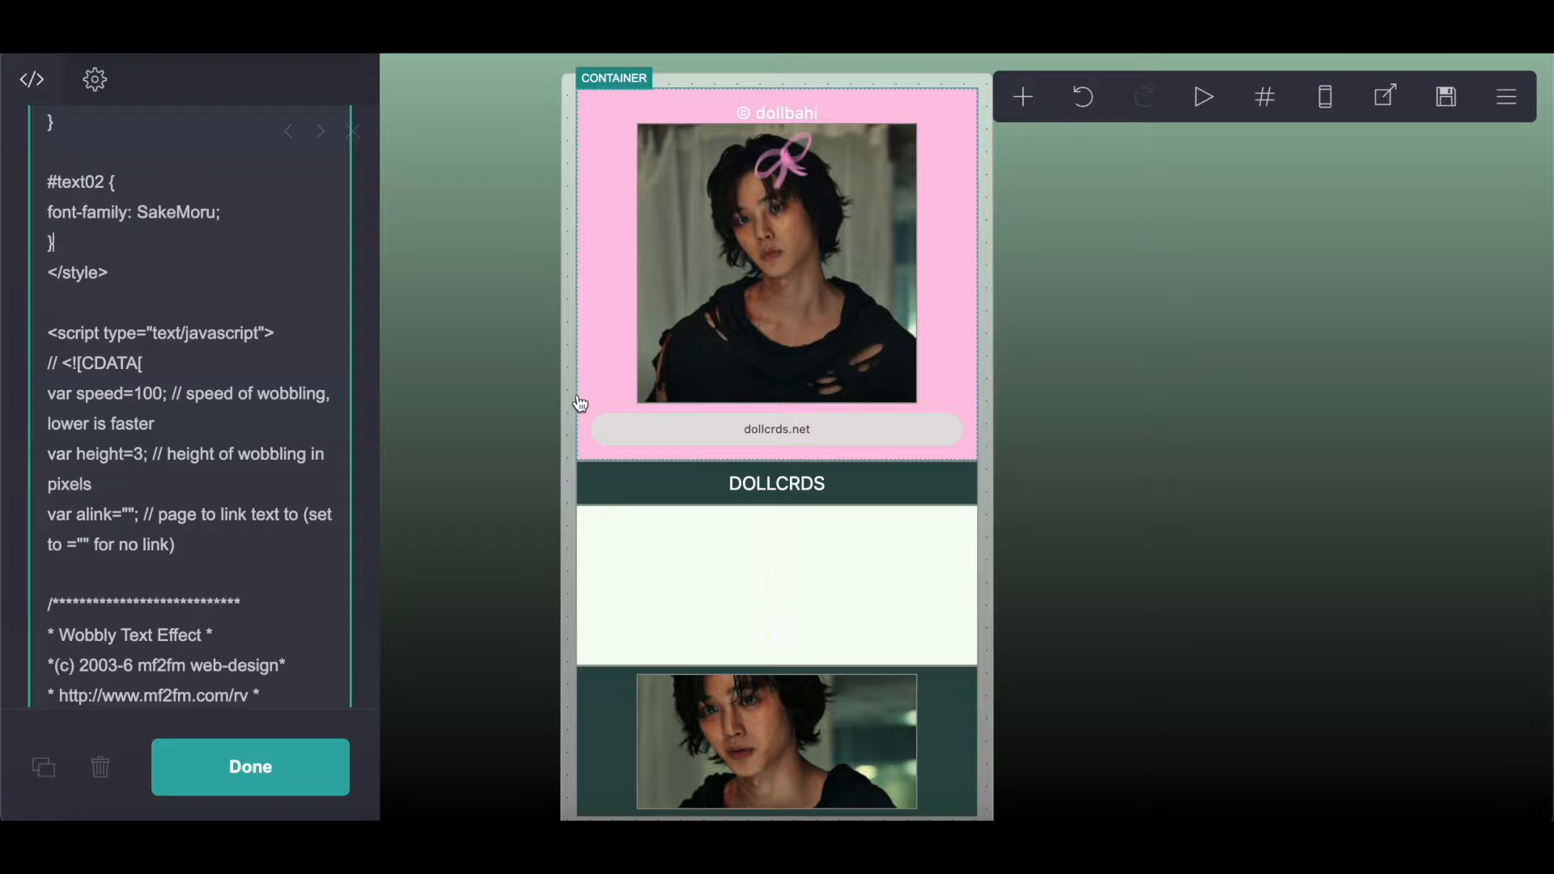
scroll(257, 578, up, 10)
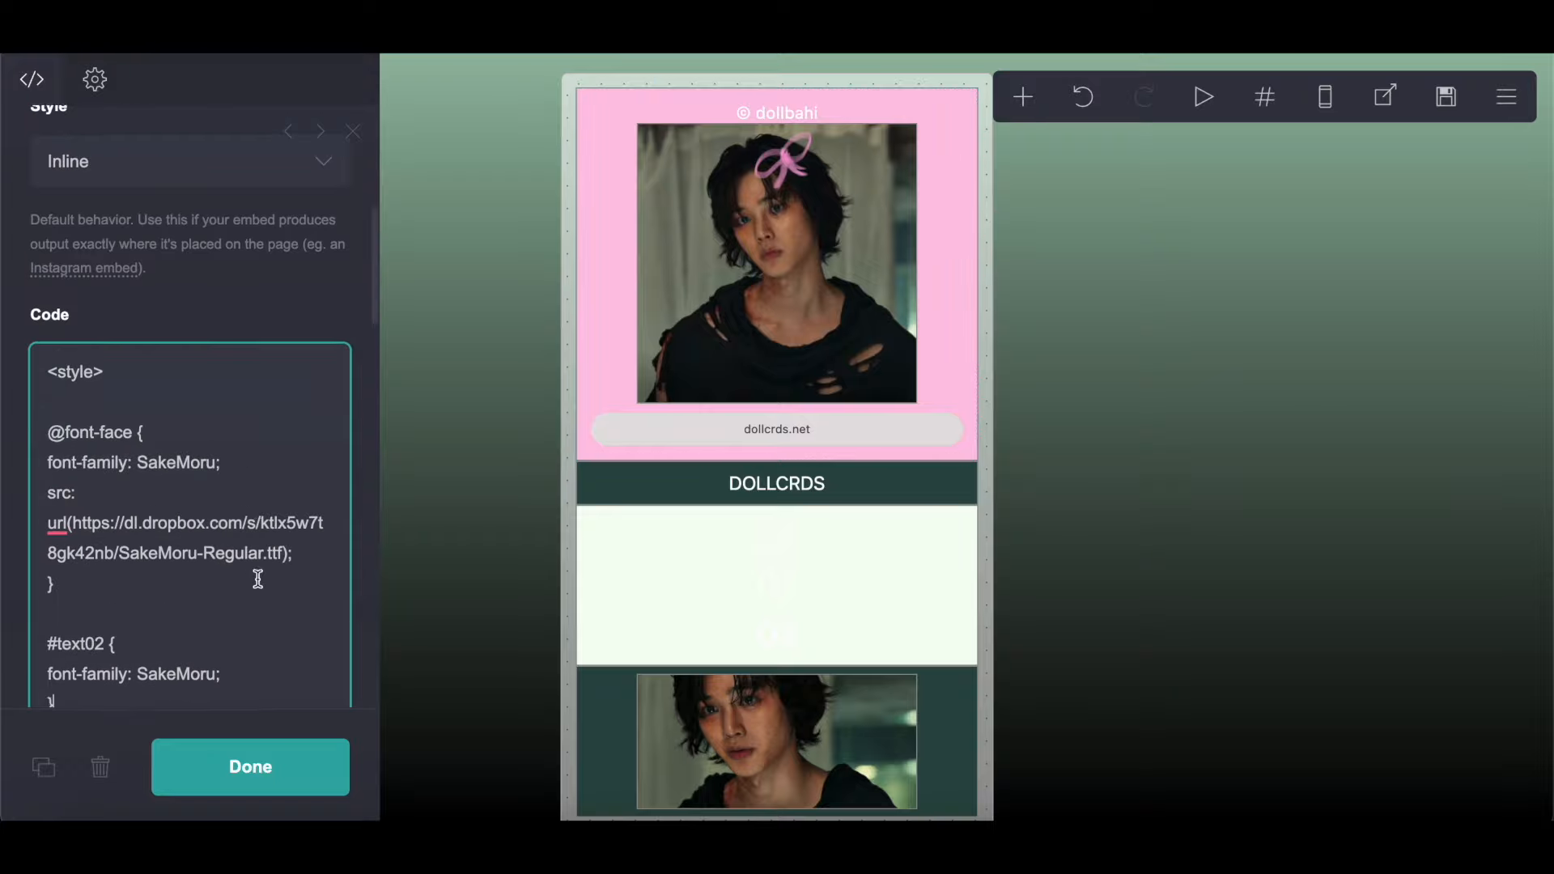
click(267, 781)
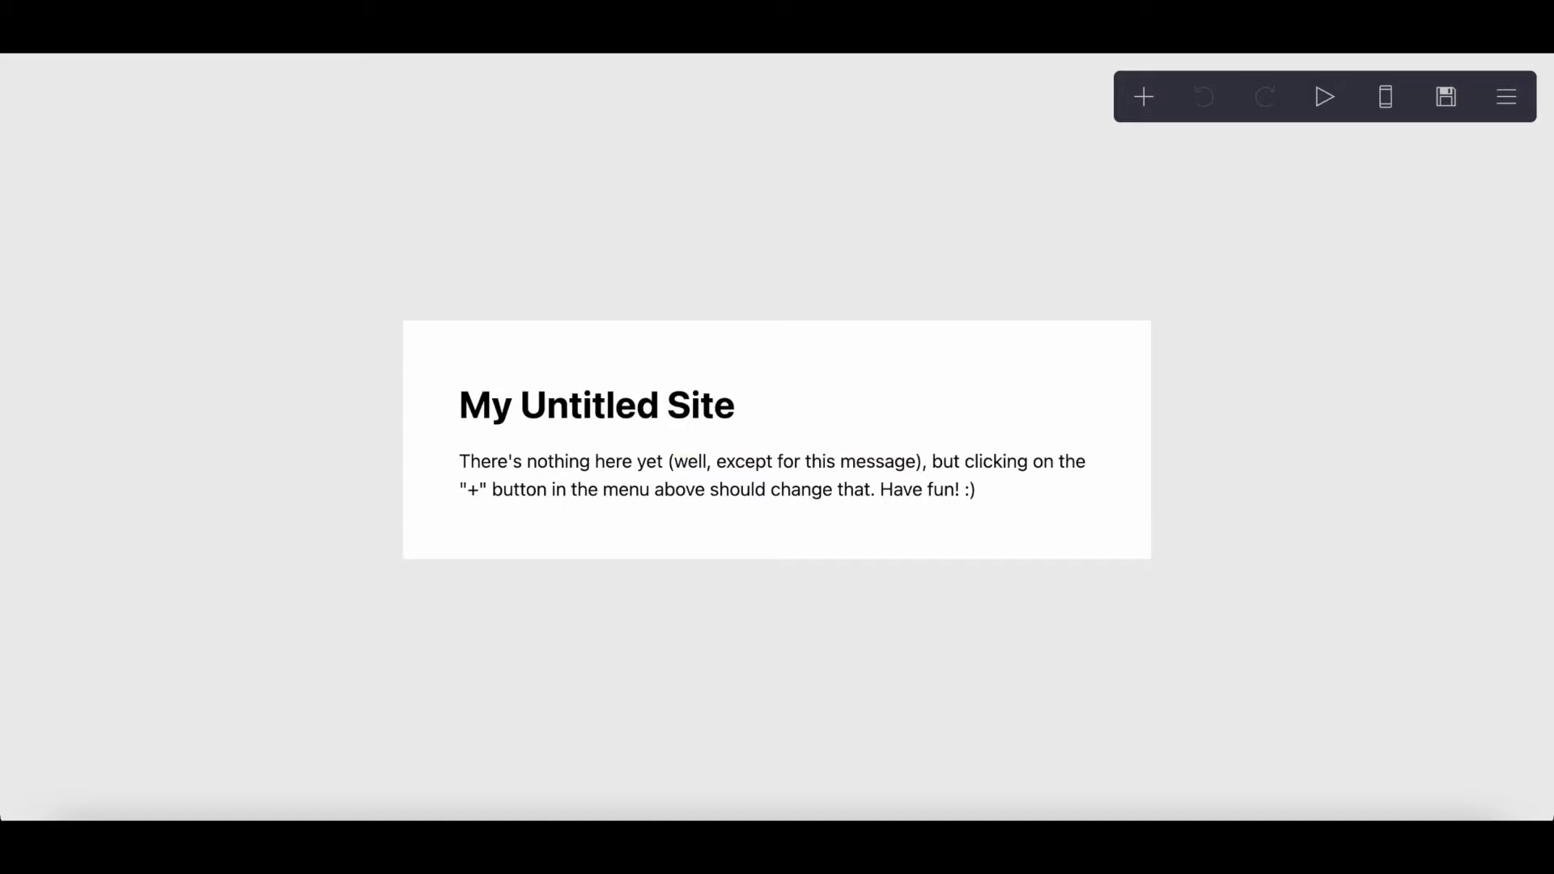
Step: Change the new site's background to a gradient with stop 2 positioned at 100% and an angle of 180°
click(1507, 99)
click(1421, 347)
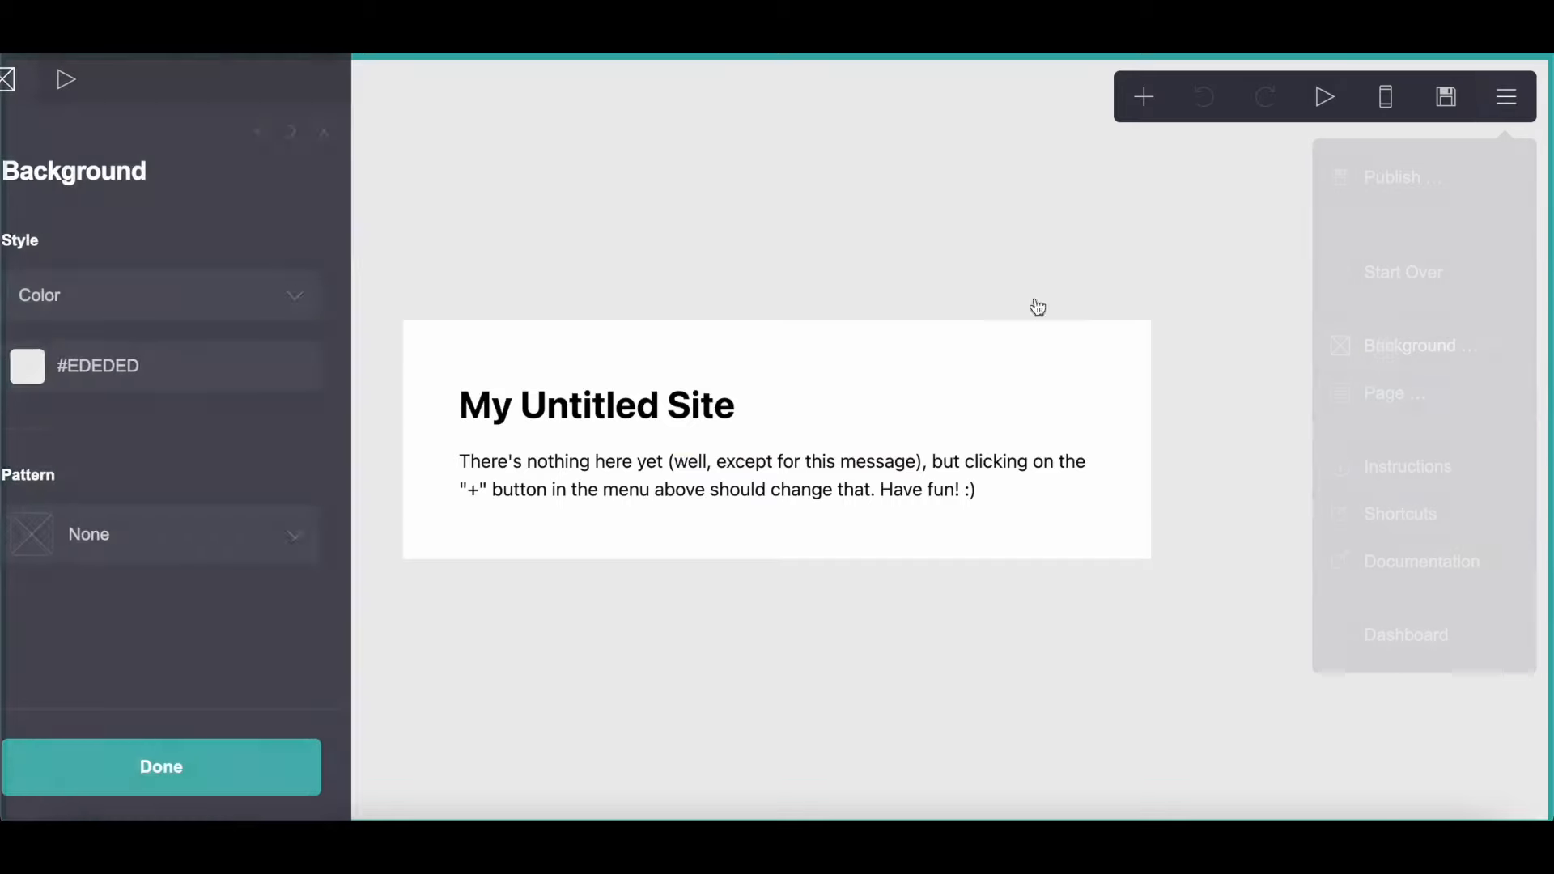
click(196, 312)
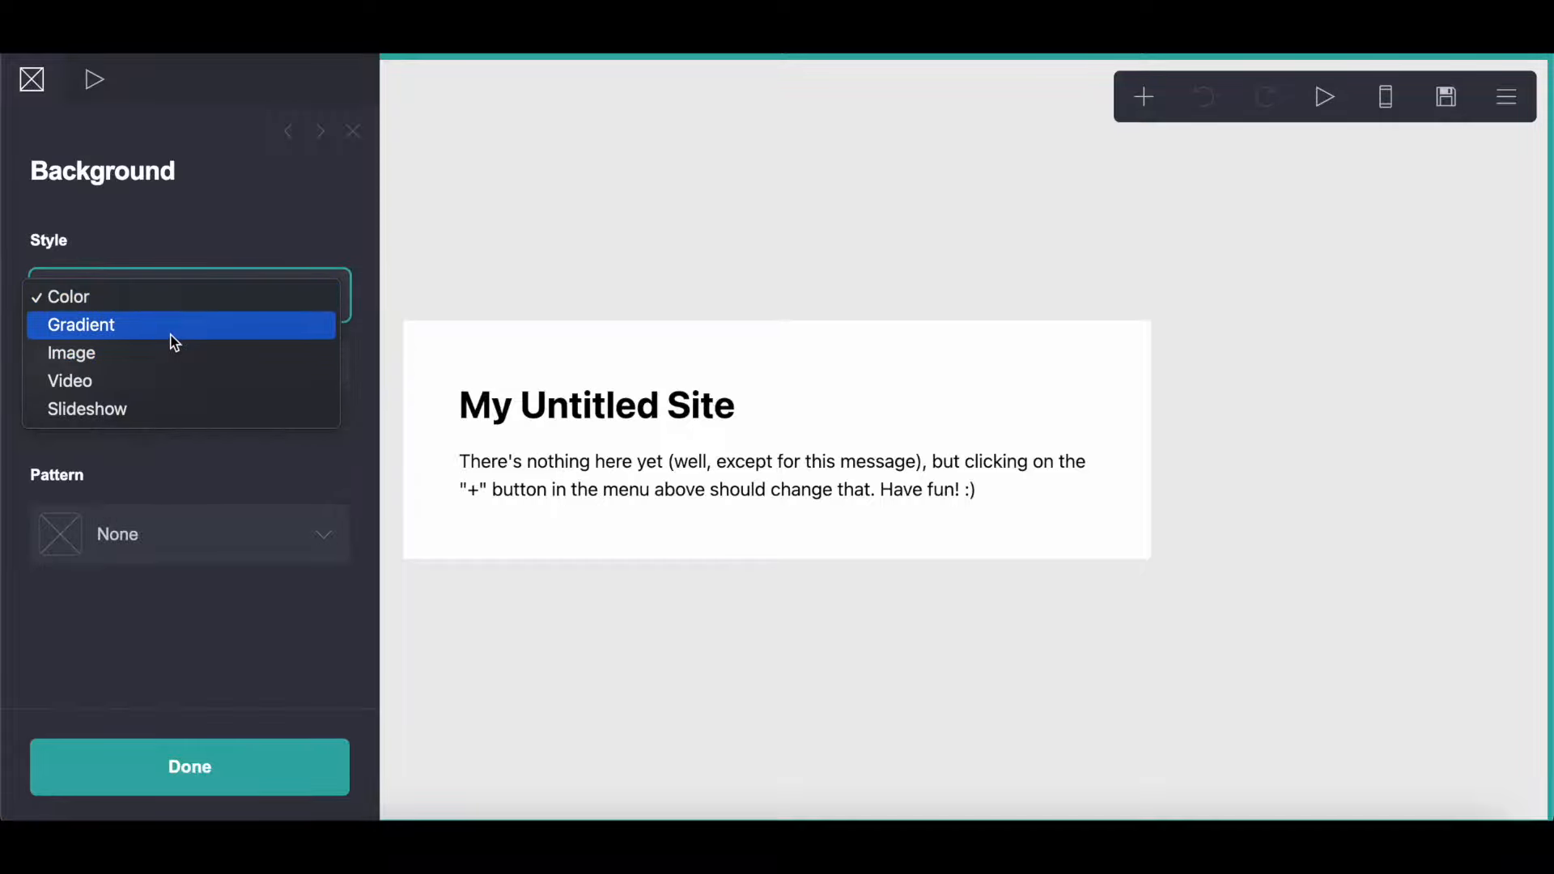
click(172, 326)
scroll(174, 342, down, 3)
drag(299, 445, 333, 444)
double_click(343, 609)
text(180)
key(Return)
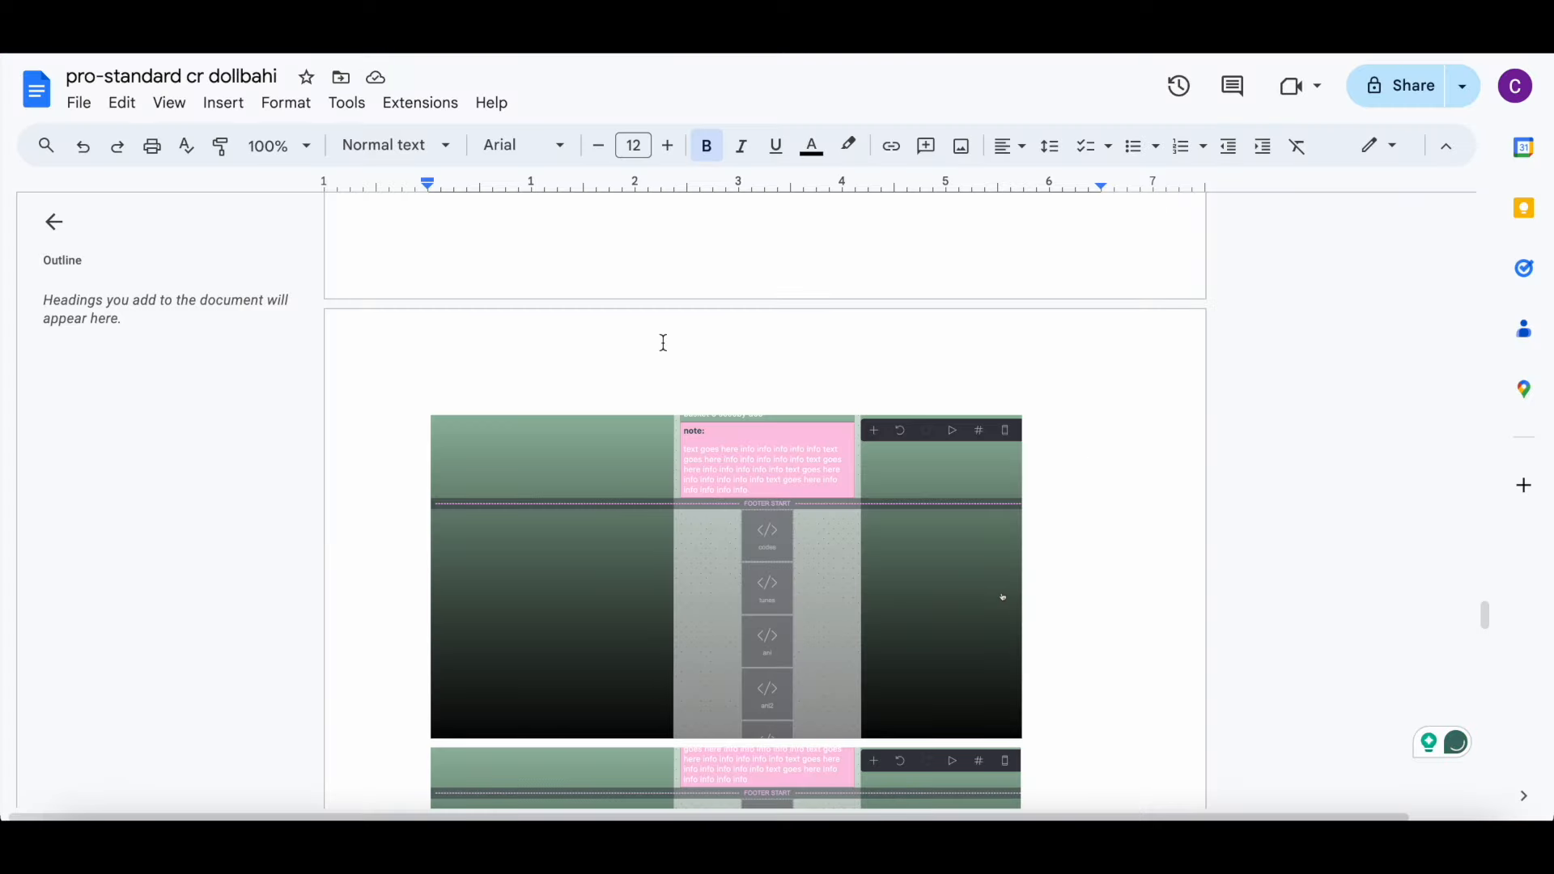
Step: Switch to the "pro-standard cr dollbahi" Google Docs document and copy the Stop 1 color code #97BBA4
scroll(663, 340, up, 10)
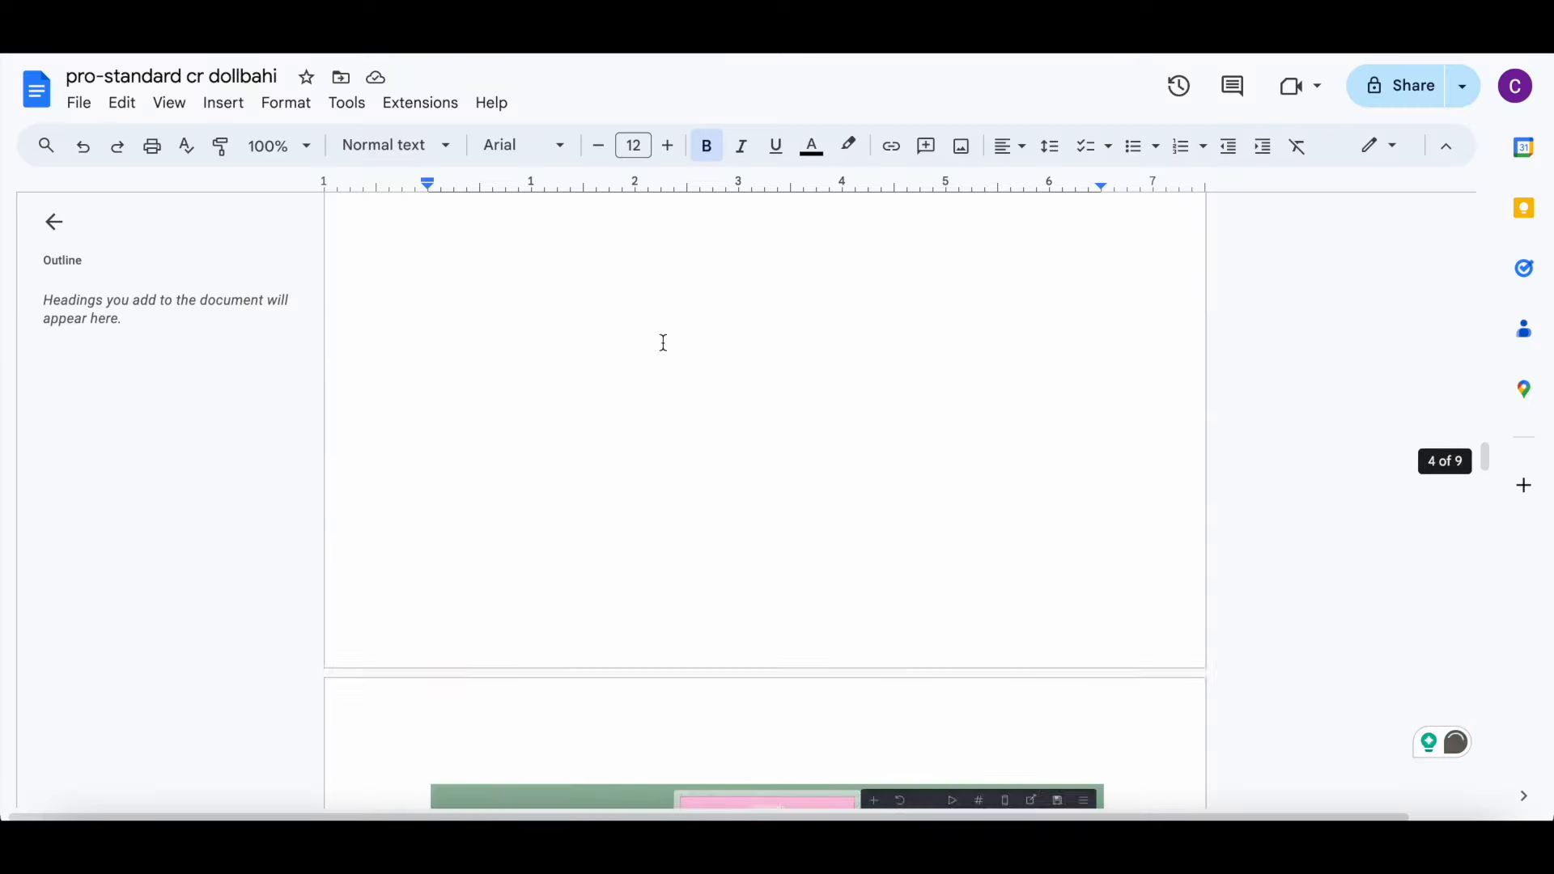
scroll(663, 342, up, 10)
double_click(530, 348)
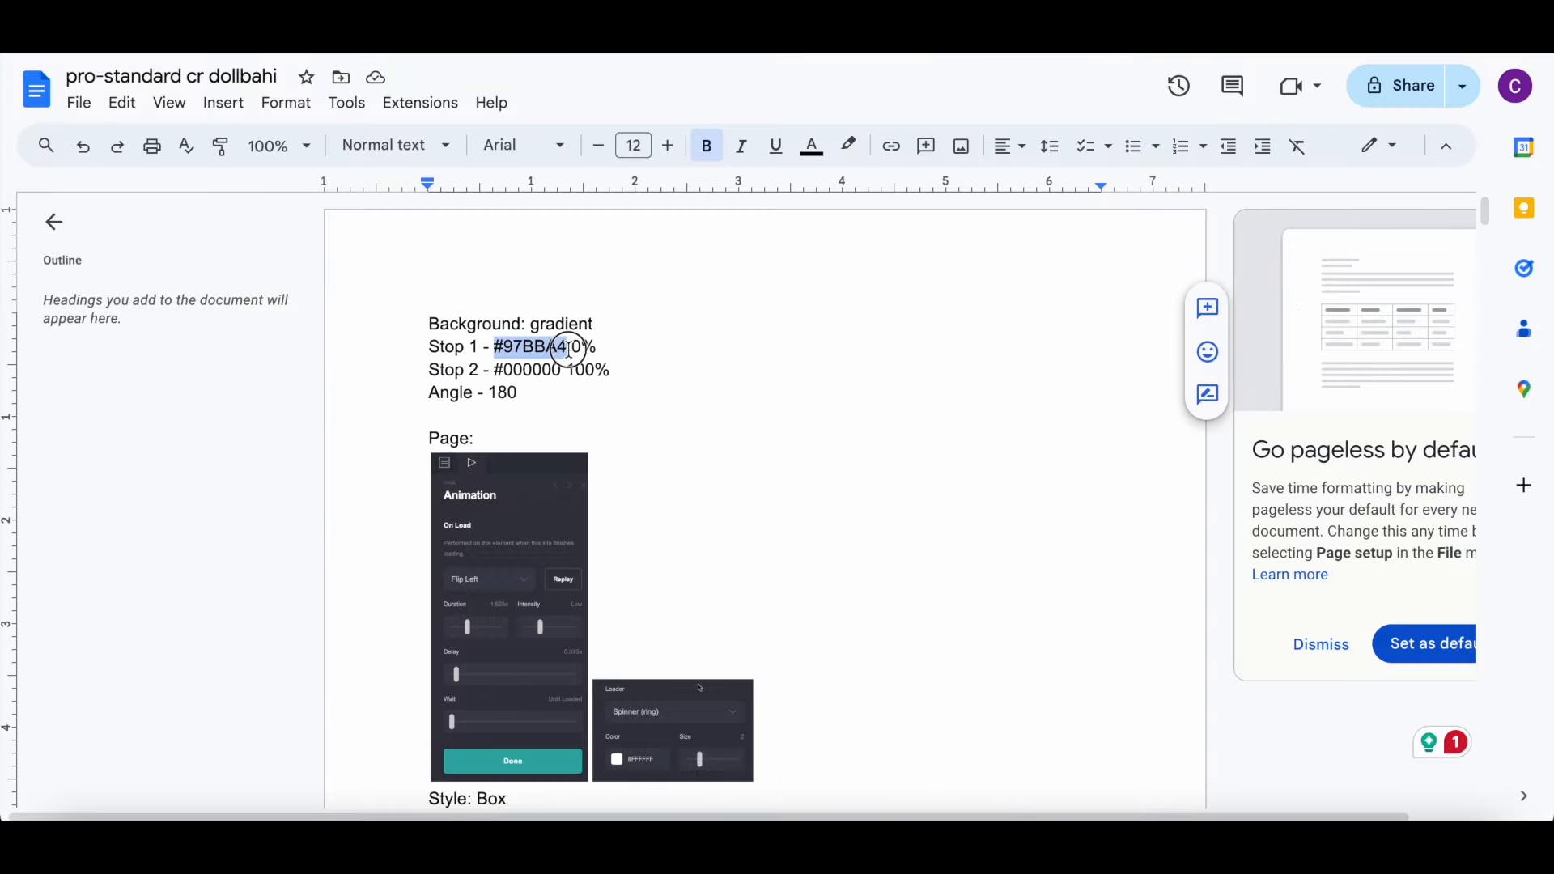
right_click(536, 349)
click(602, 314)
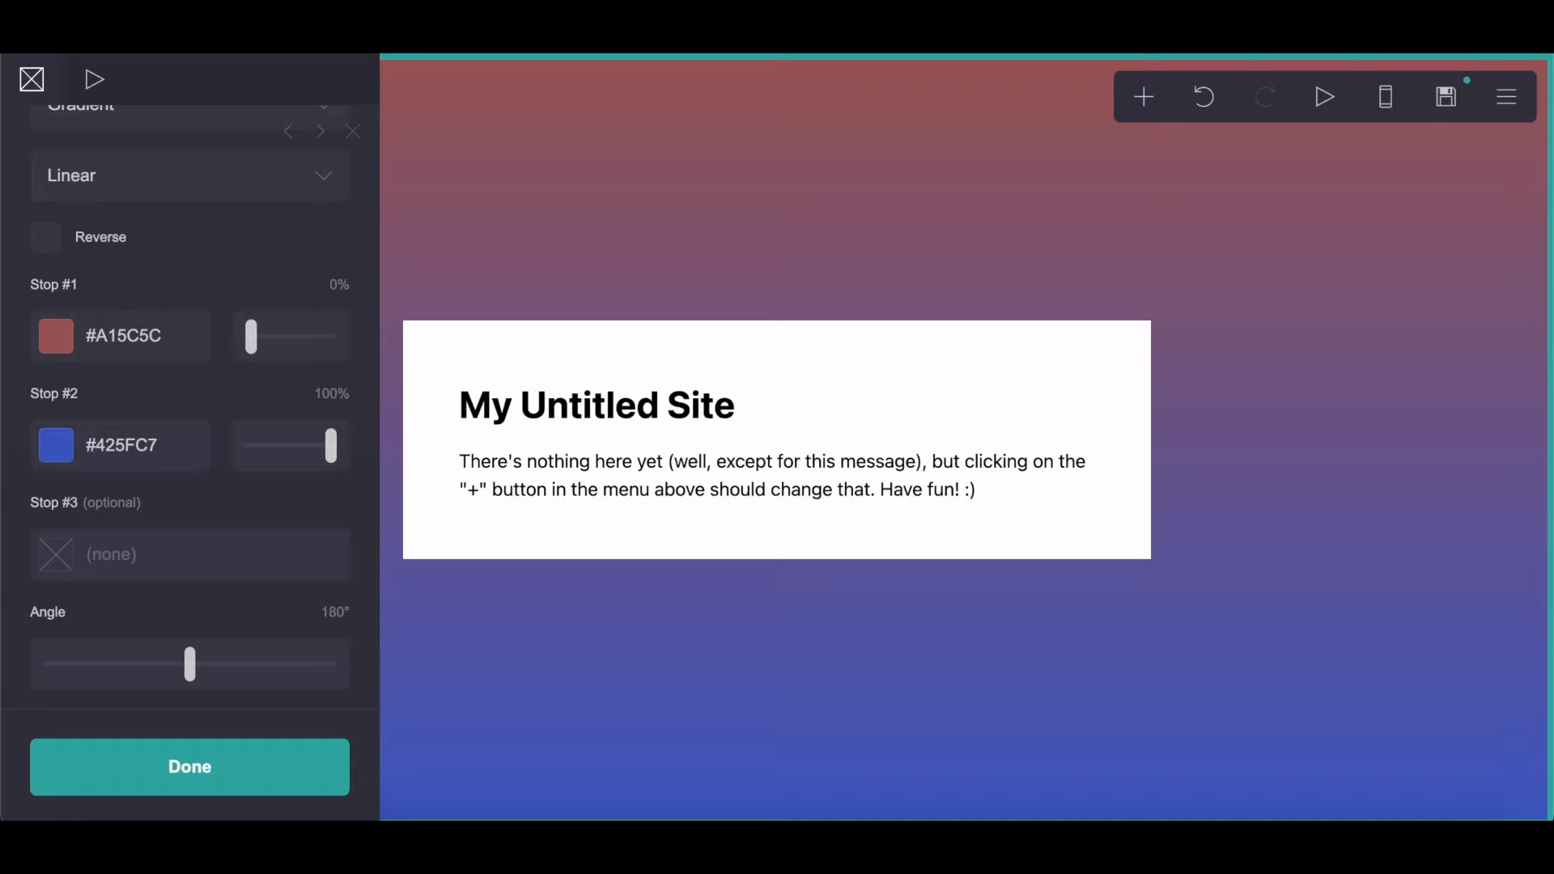
Step: Switch back to Carrd and set the background gradient's stop 1 color to #97BBA4 and stop 2 to #000000
click(196, 338)
right_click(266, 337)
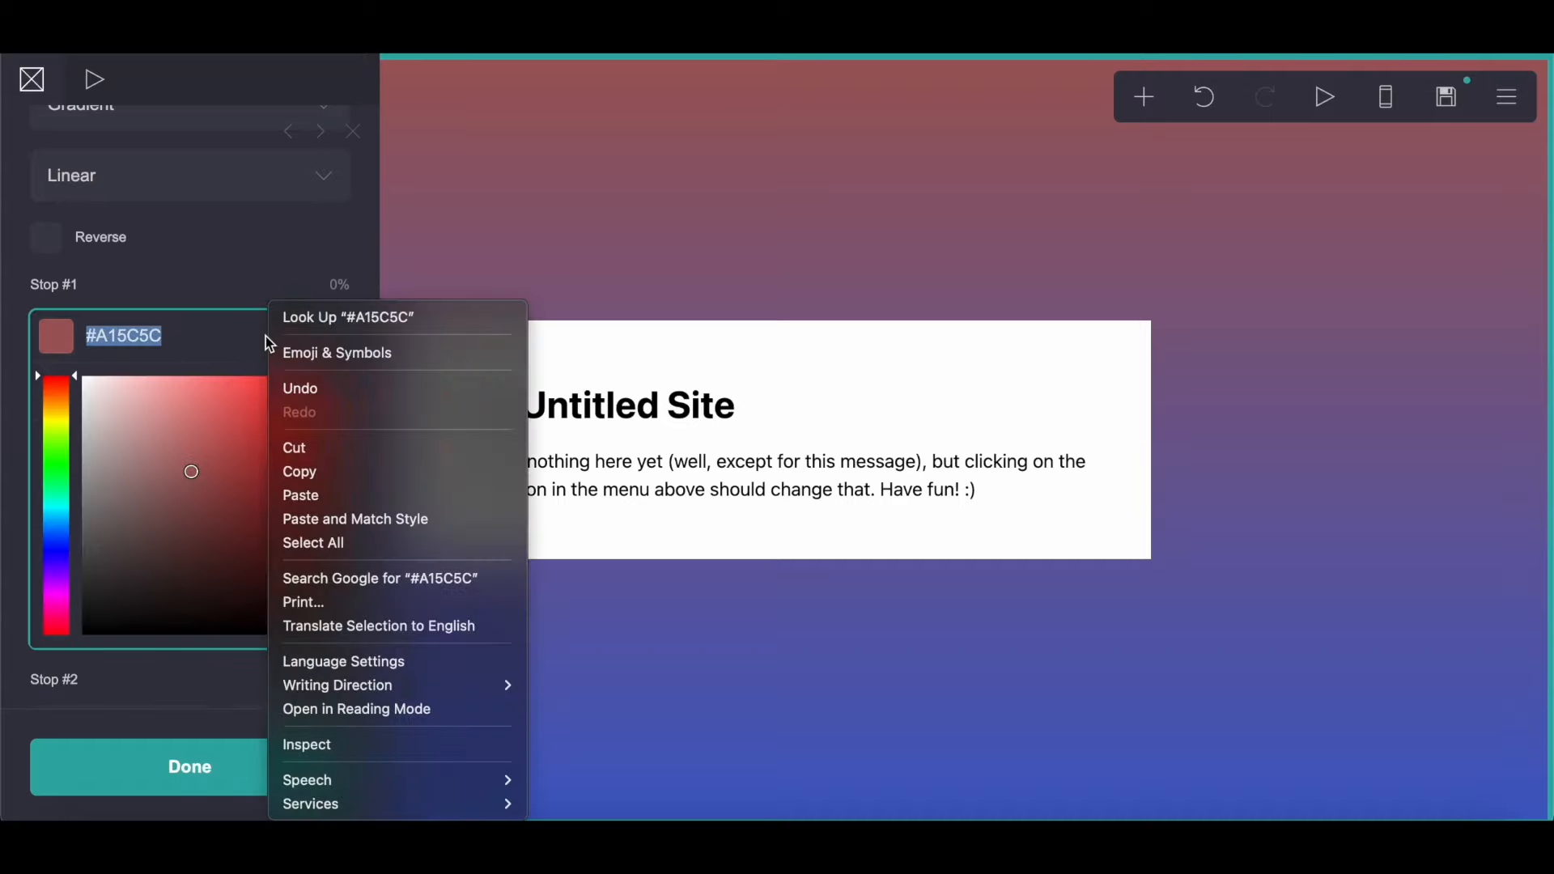
click(321, 504)
click(191, 276)
click(188, 454)
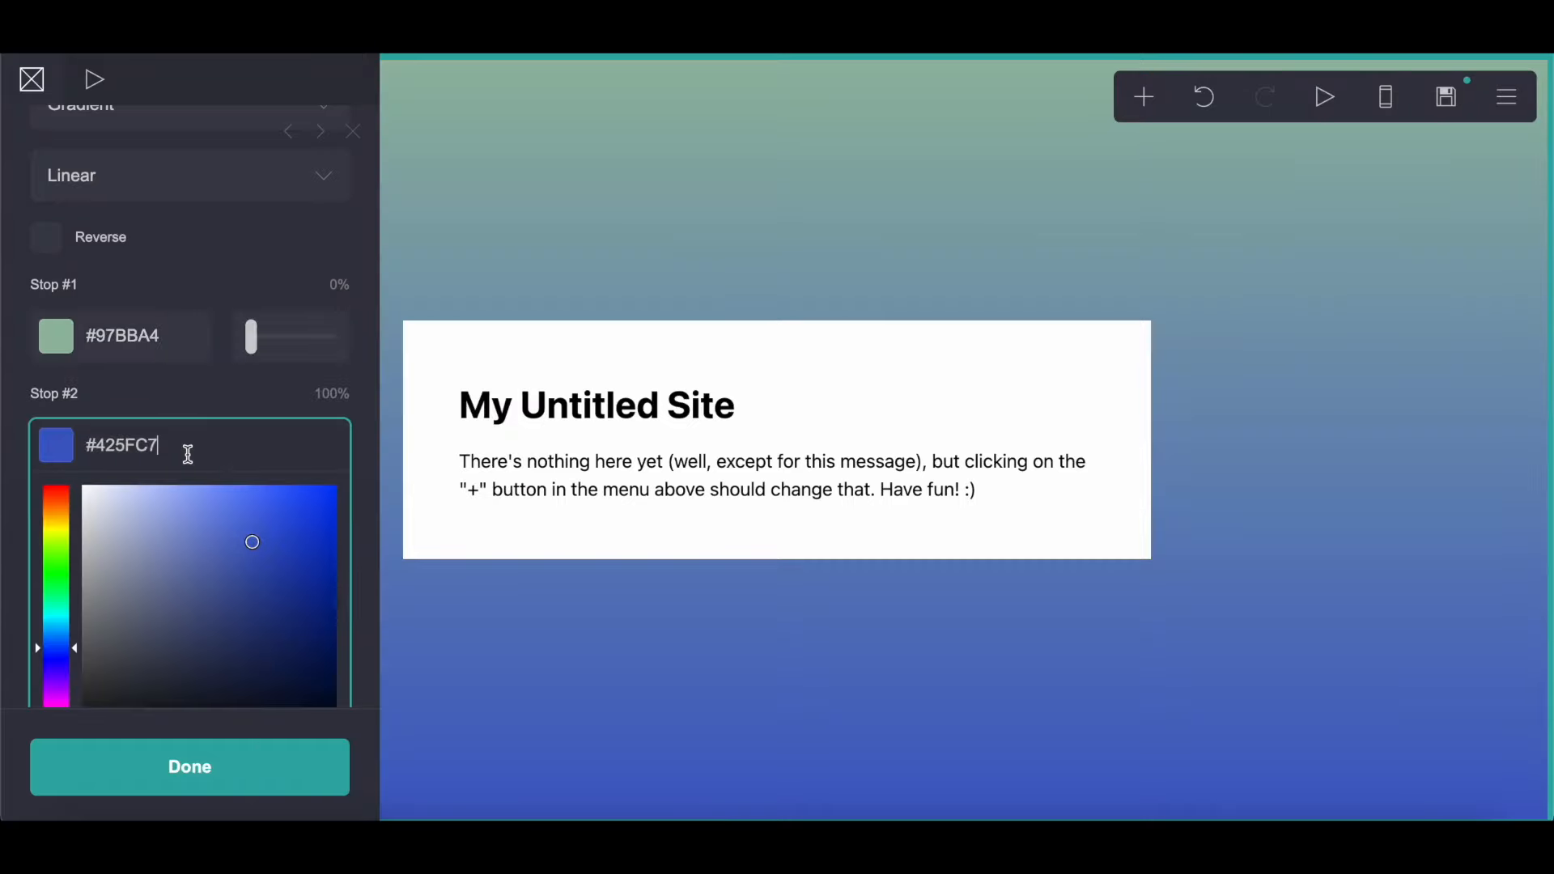
drag(178, 552, 171, 814)
Step: Check the page animation settings in the Google Docs notes and set the page's on-load animation in Carrd to Flip Left
click(1516, 114)
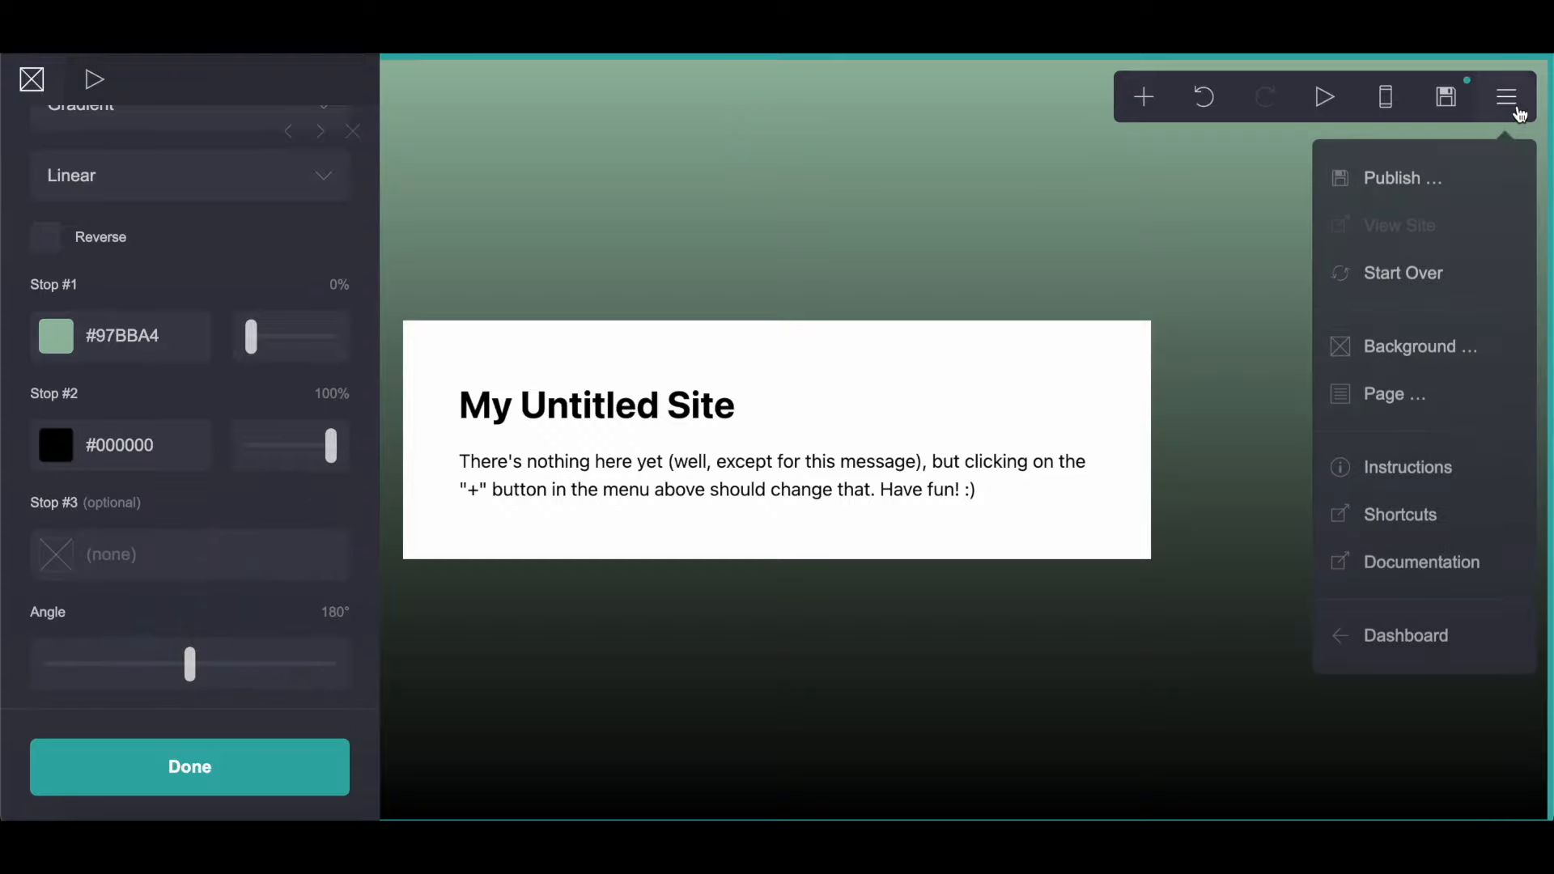
click(1402, 396)
click(111, 99)
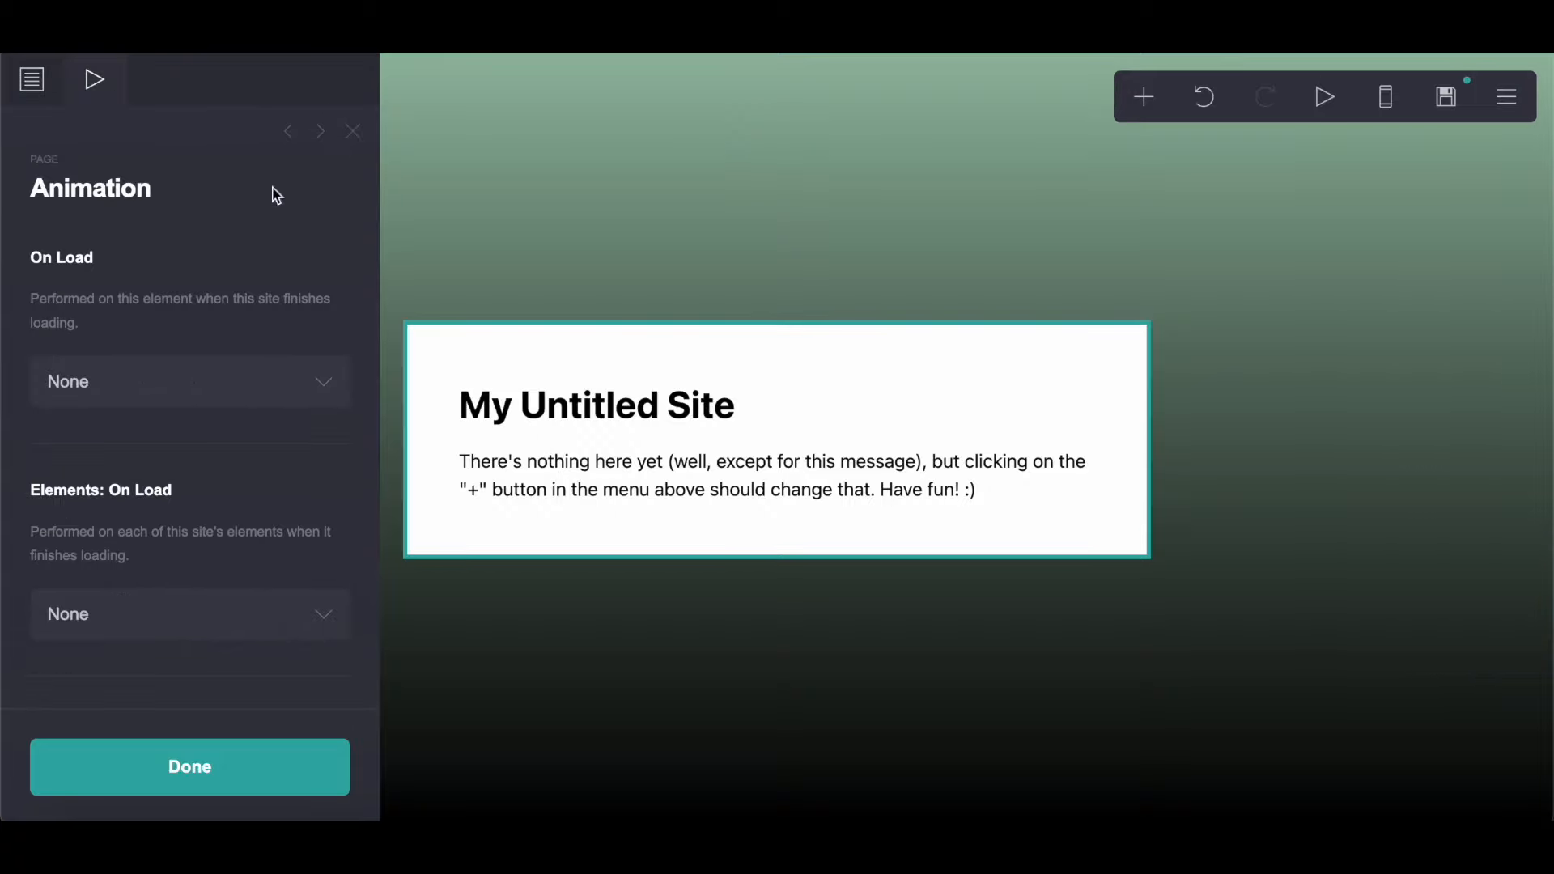
key(ctrl+Tab)
scroll(599, 392, down, 1)
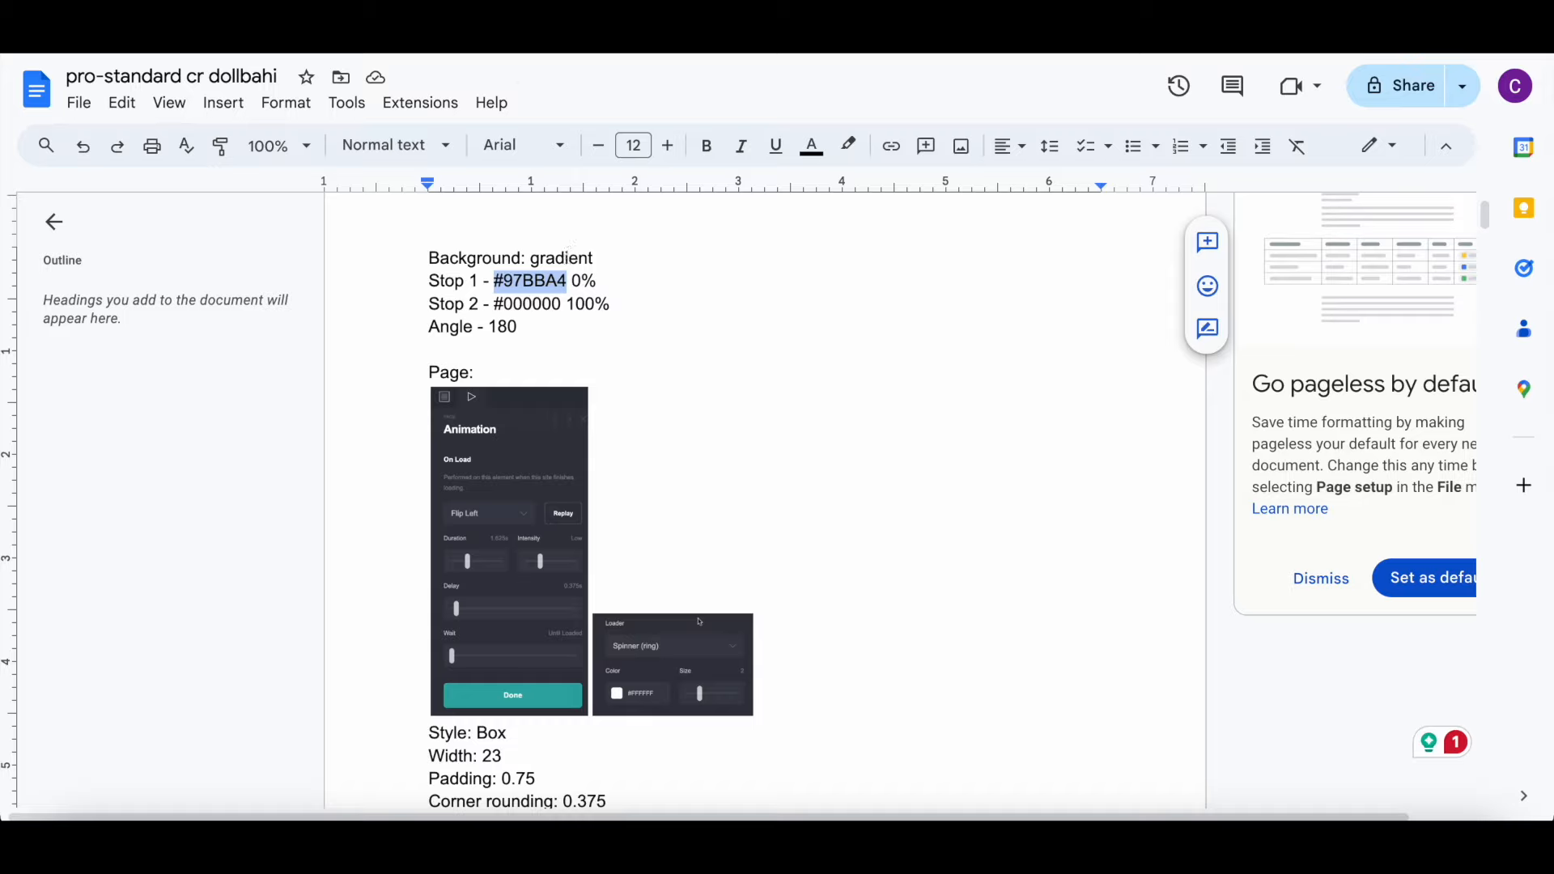
key(ctrl+shift+Tab)
click(182, 383)
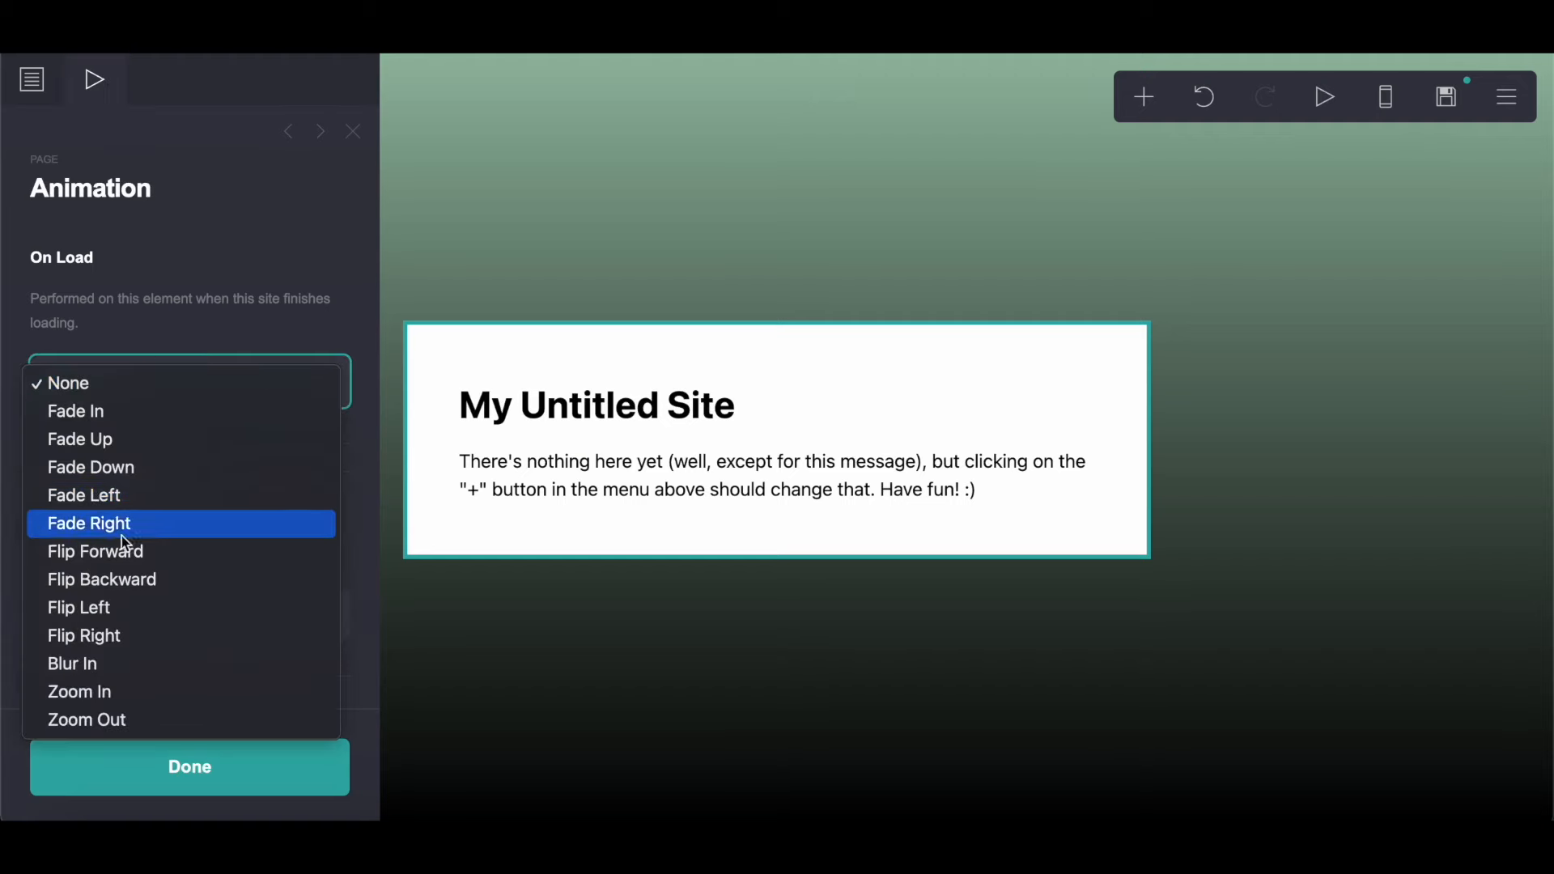
click(104, 610)
Step: Set the page's on-load animation duration to 1.625 s and its intensity to Low
click(176, 442)
text(1.625)
key(Return)
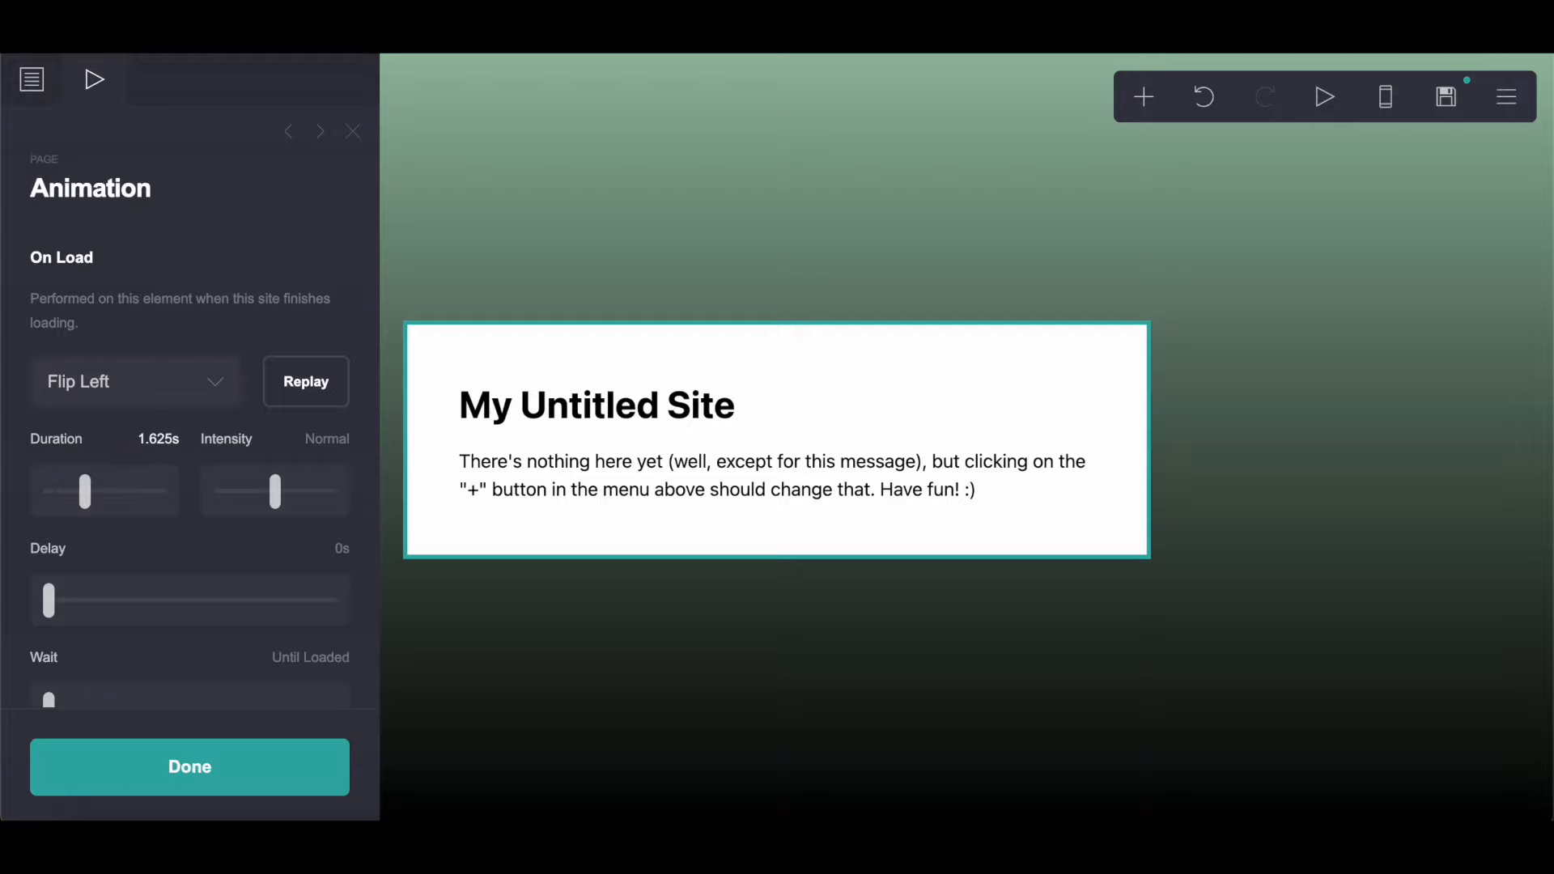
drag(276, 491, 256, 496)
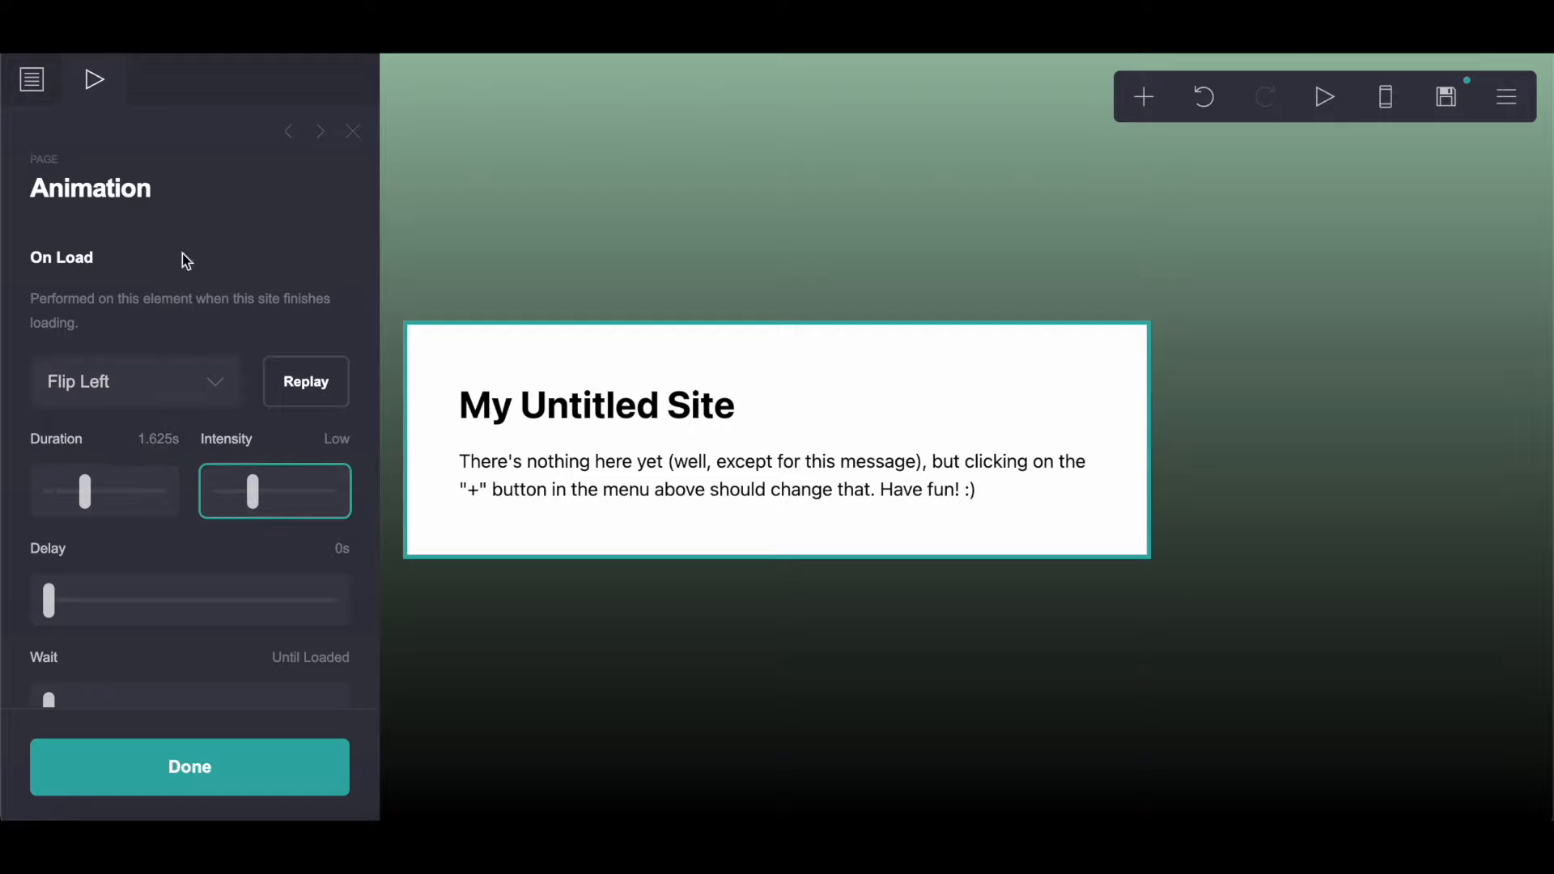
Step: Check the delay in the Google Docs notes and set the page's on-load animation delay in Carrd to 0.375 s
key(ctrl+Tab)
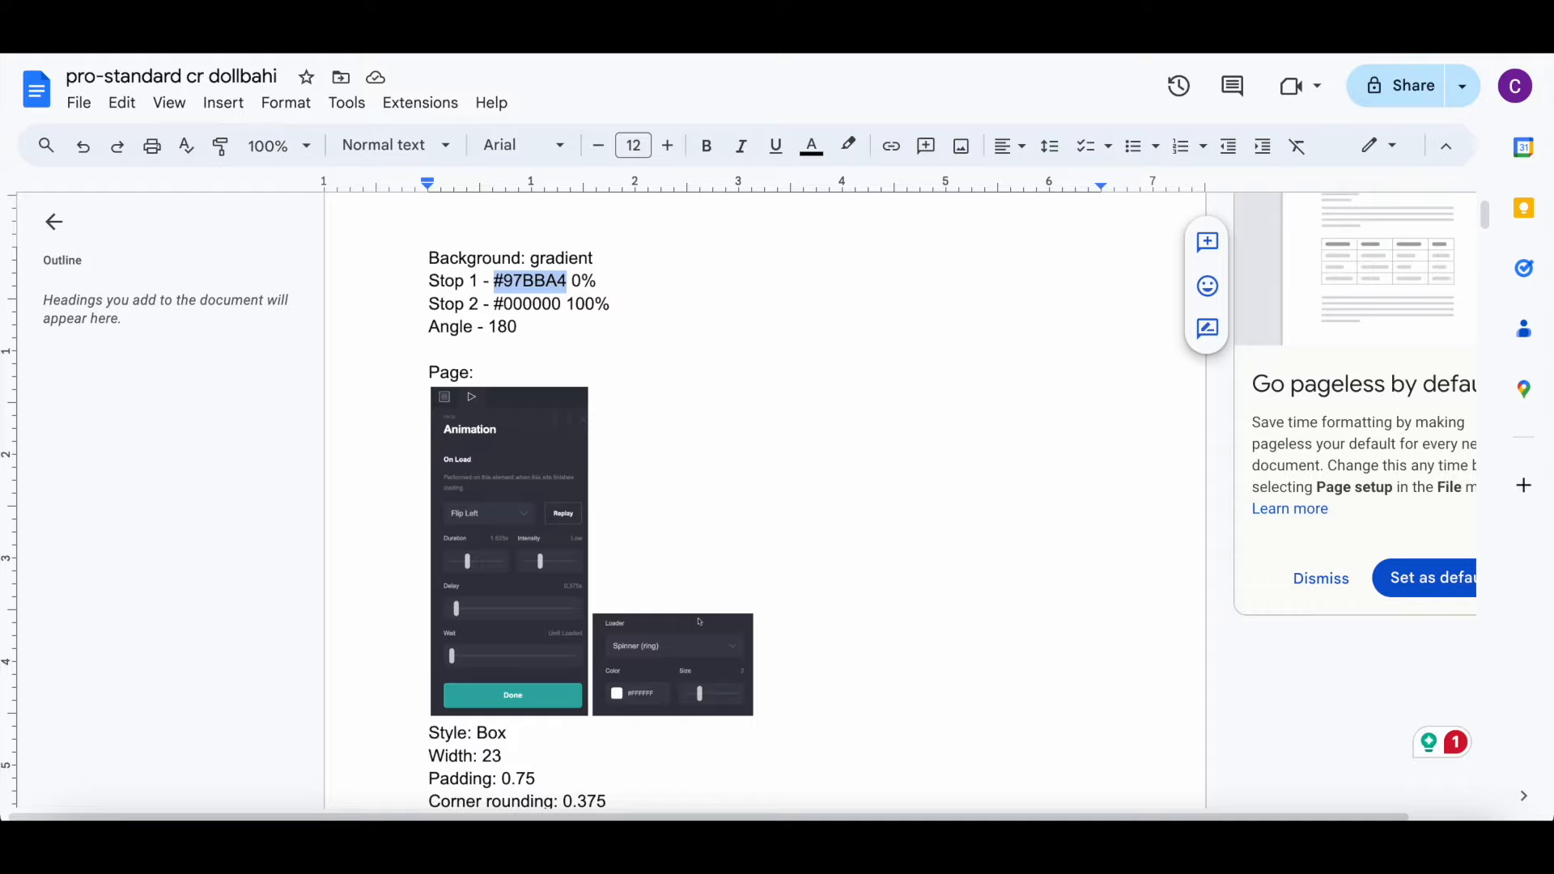
key(ctrl+shift+Tab)
click(342, 548)
text(0.375)
key(Return)
Step: Choose Spinner (ring) as the loader for the page's on-load animation
scroll(308, 549, down, 3)
scroll(309, 548, down, 2)
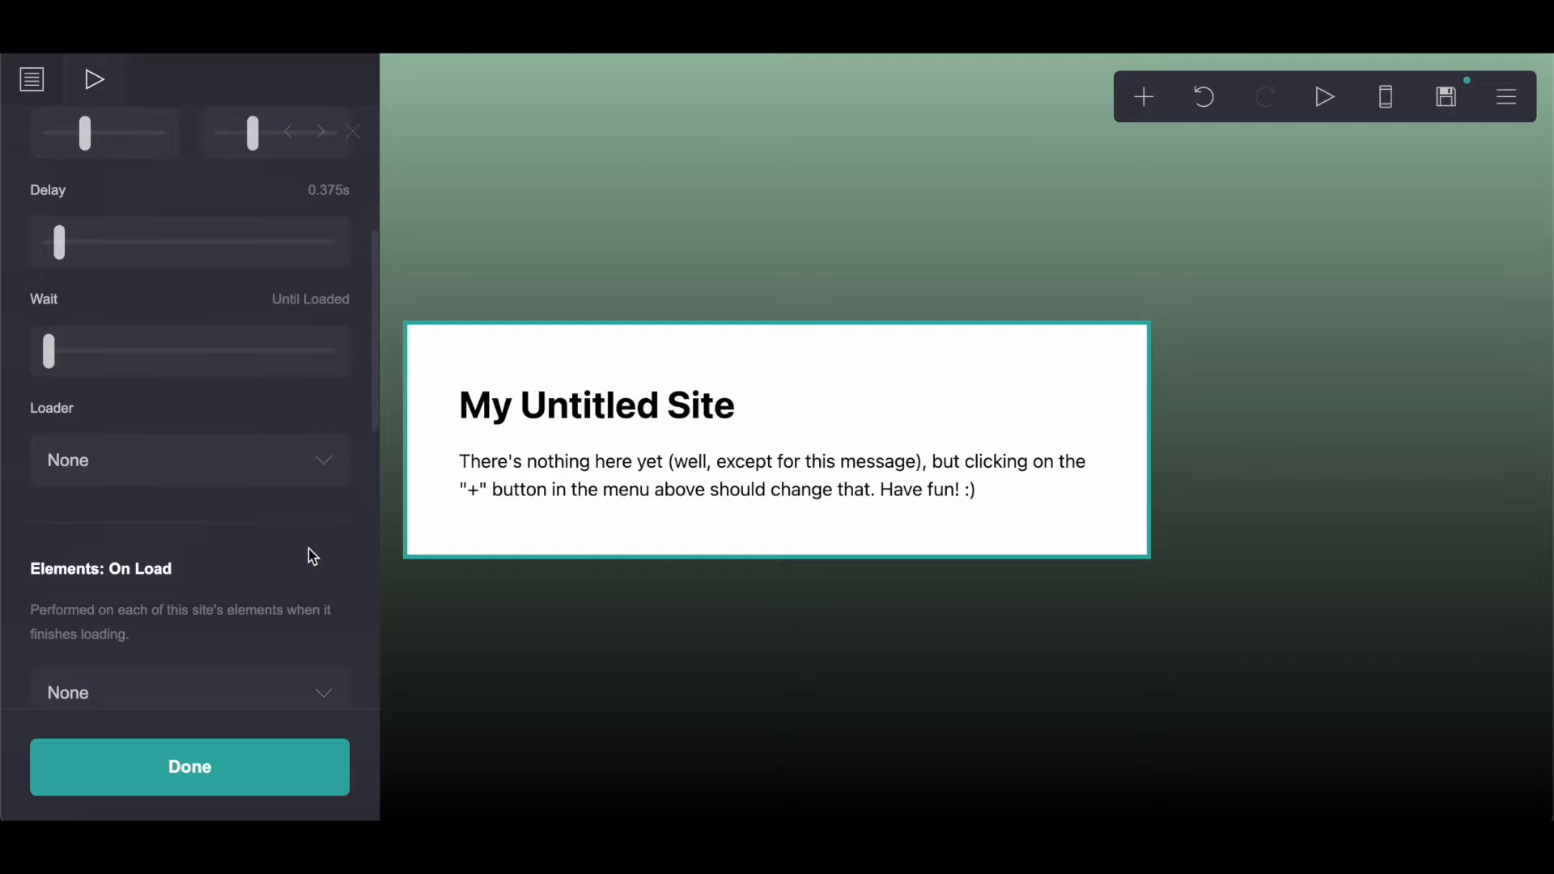
click(206, 467)
click(193, 516)
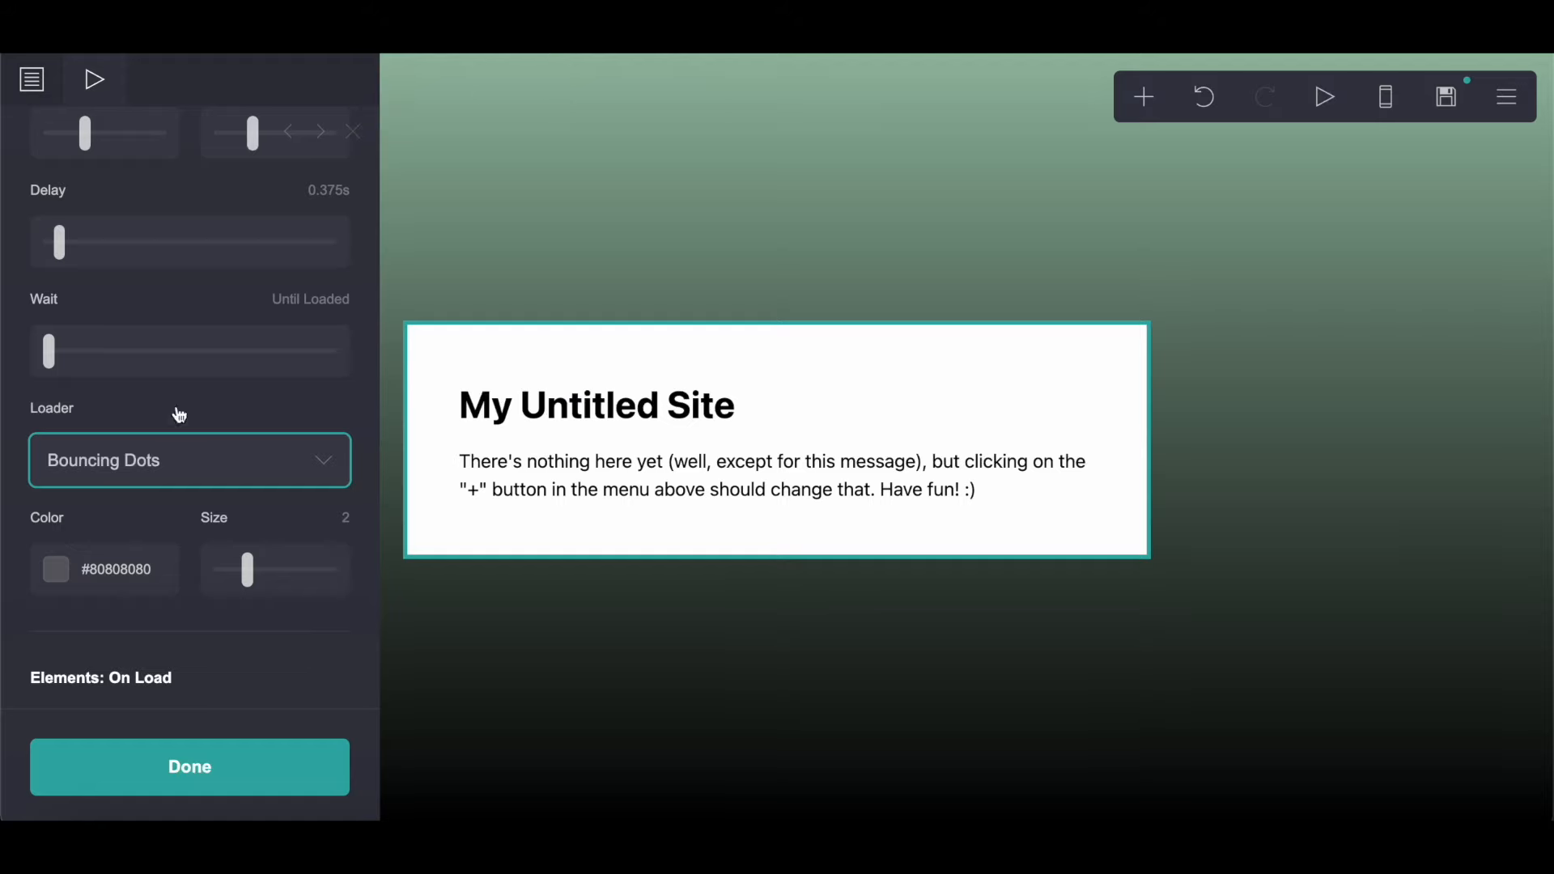
click(177, 460)
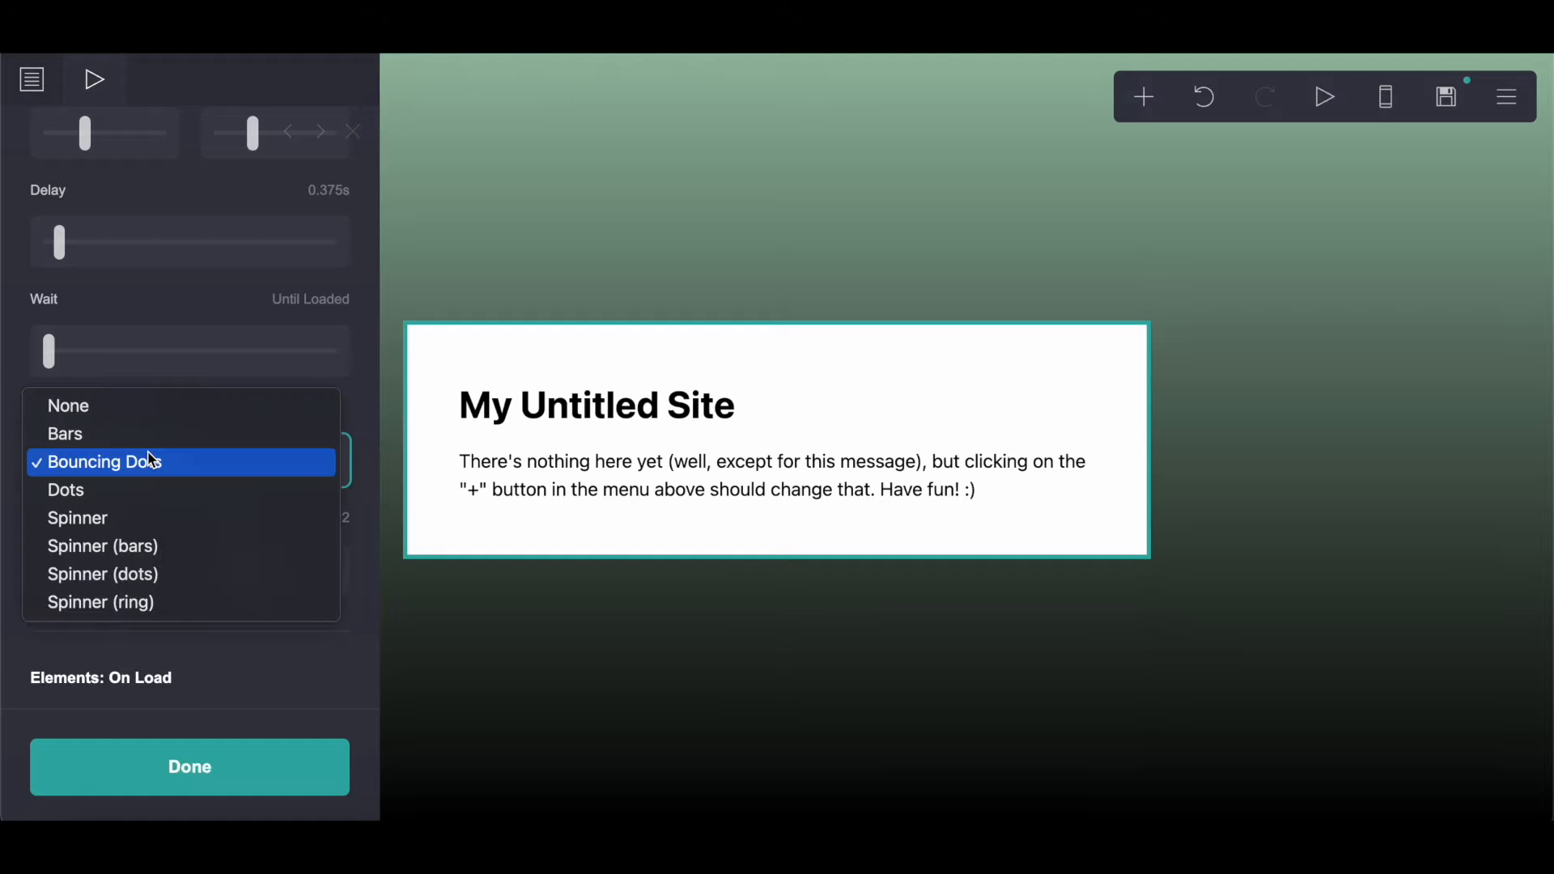
click(117, 605)
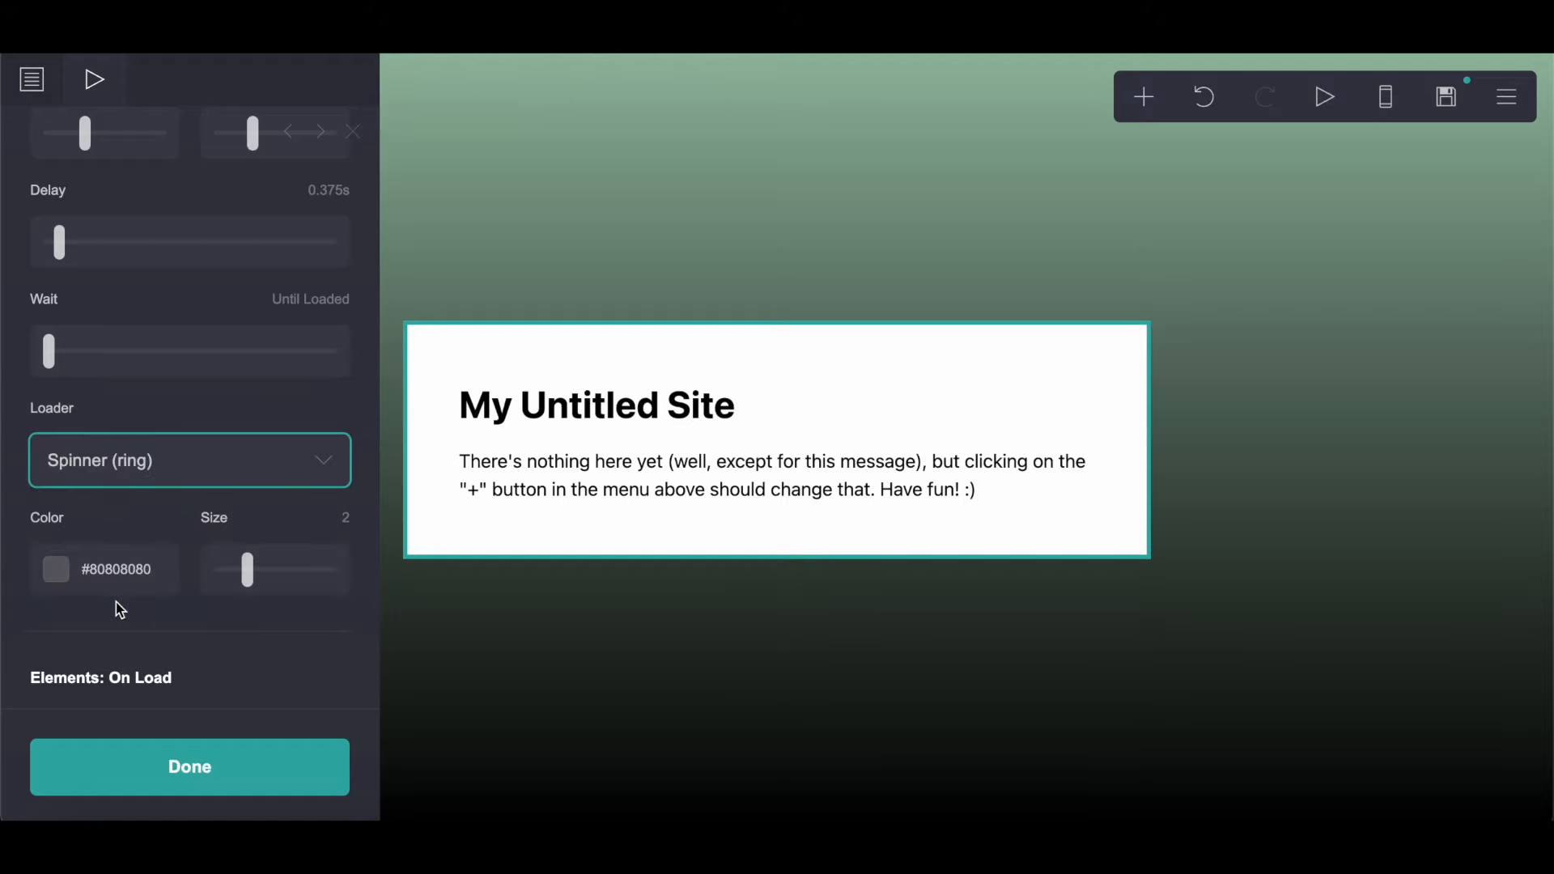
Step: Set the loader's color to #FFFFFF
click(159, 580)
click(53, 588)
drag(53, 588, 8, 544)
key(BackSpace)
key(BackSpace)
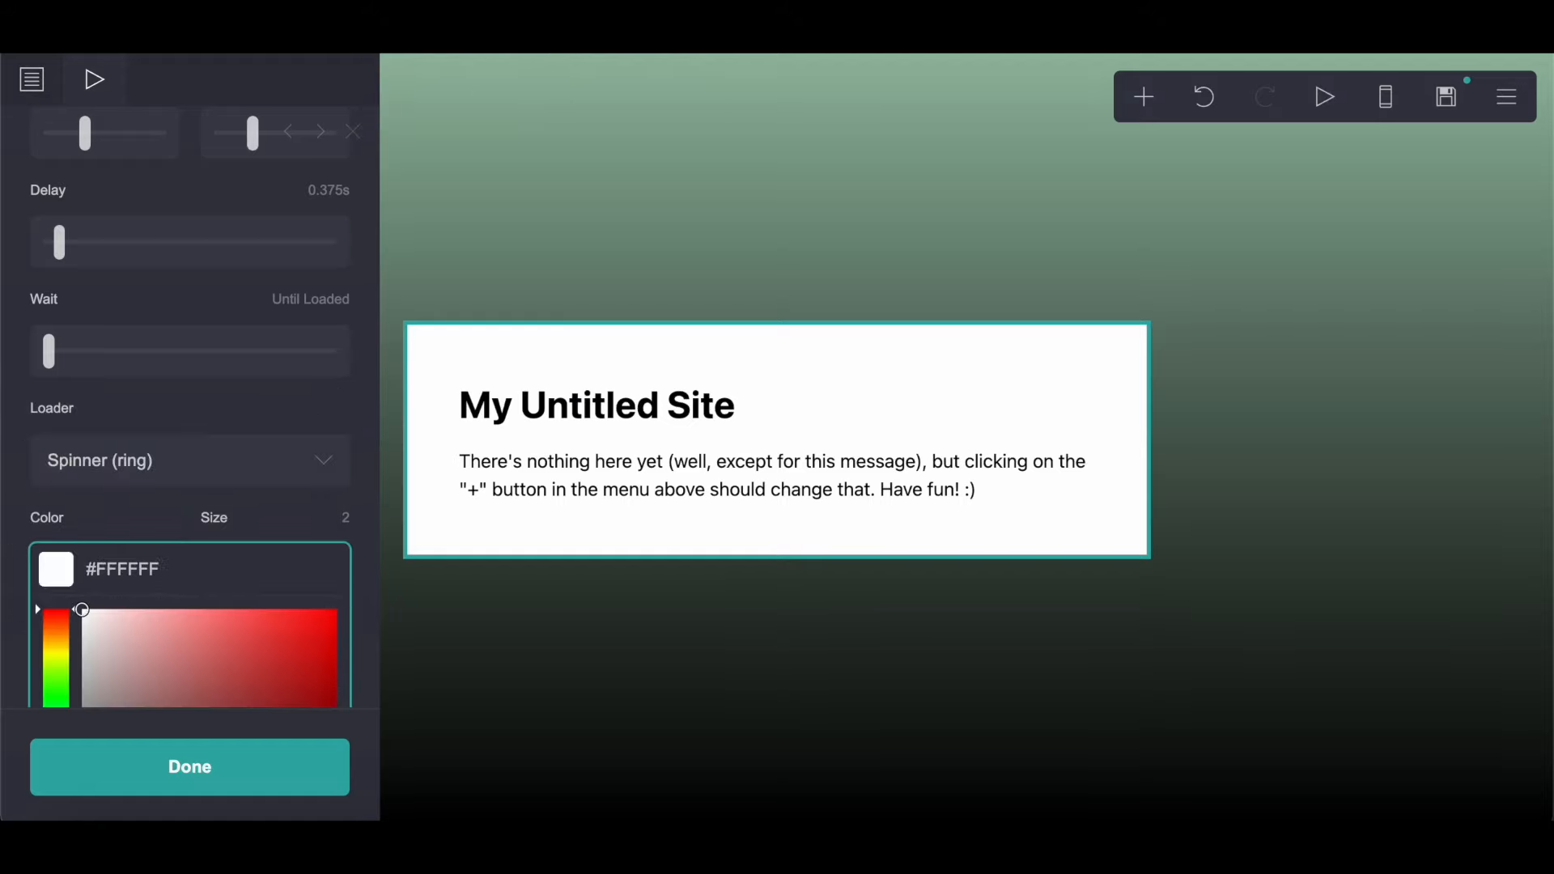
Step: Check the page layout values in the Google Docs notes and set the page's width in Carrd to 23
click(159, 508)
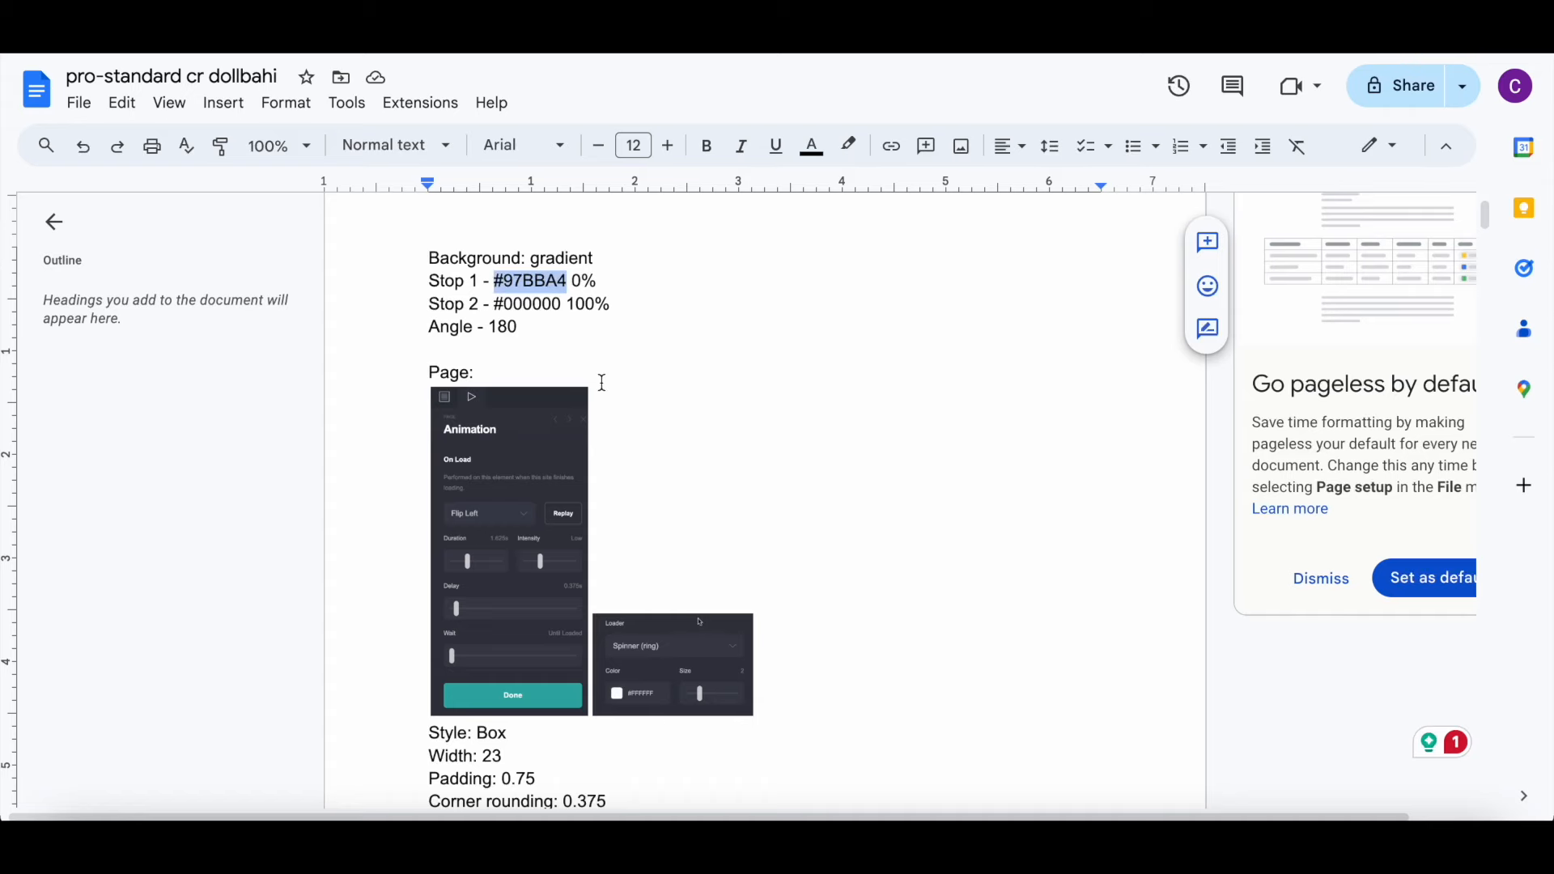
scroll(602, 382, down, 4)
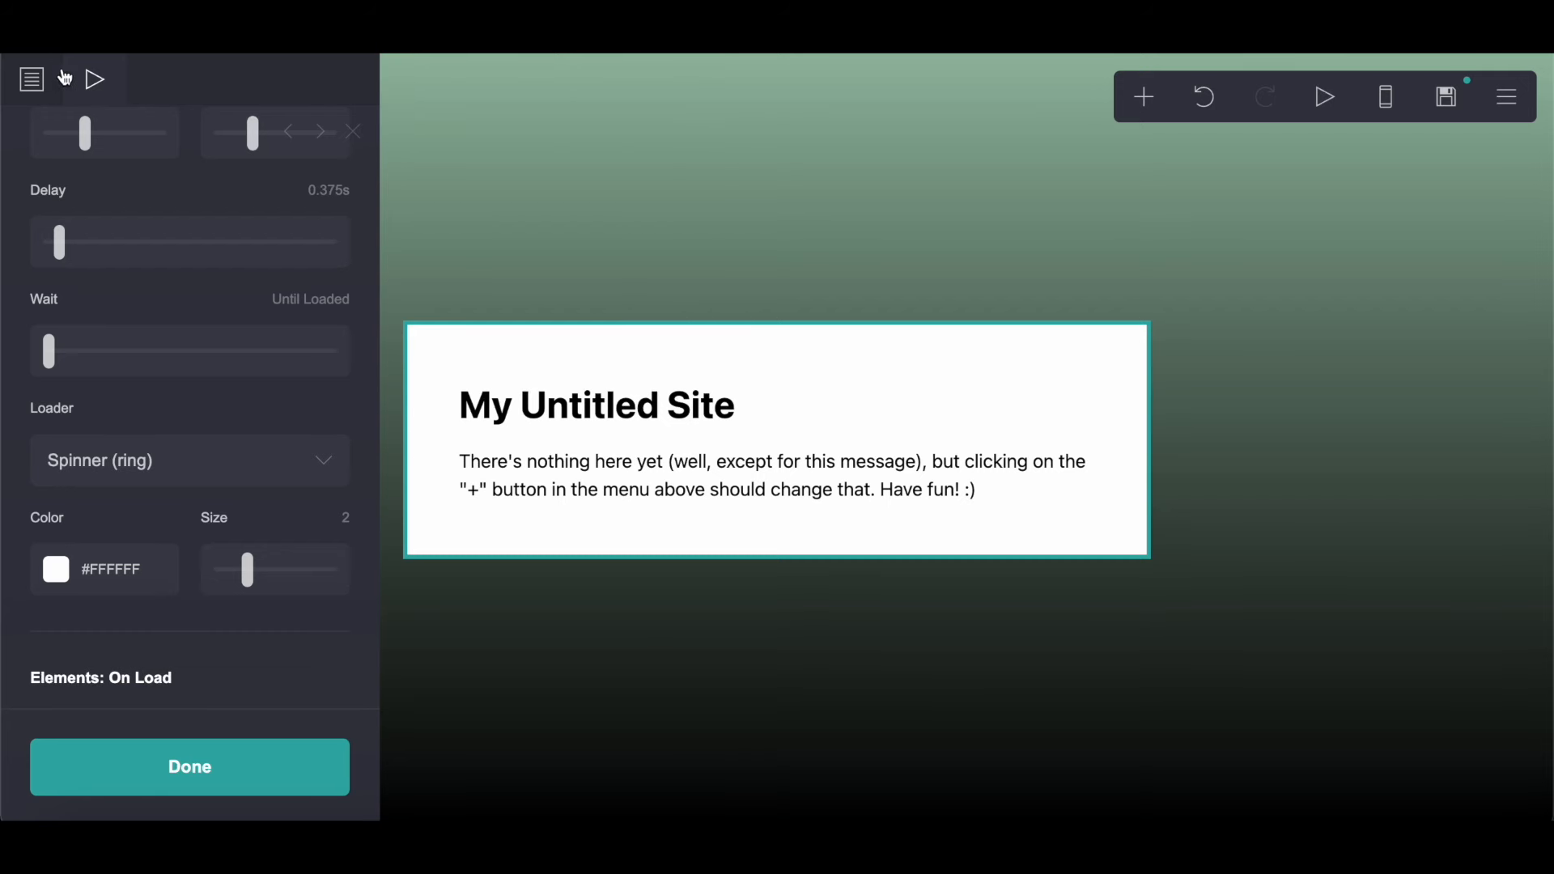
scroll(192, 338, up, 10)
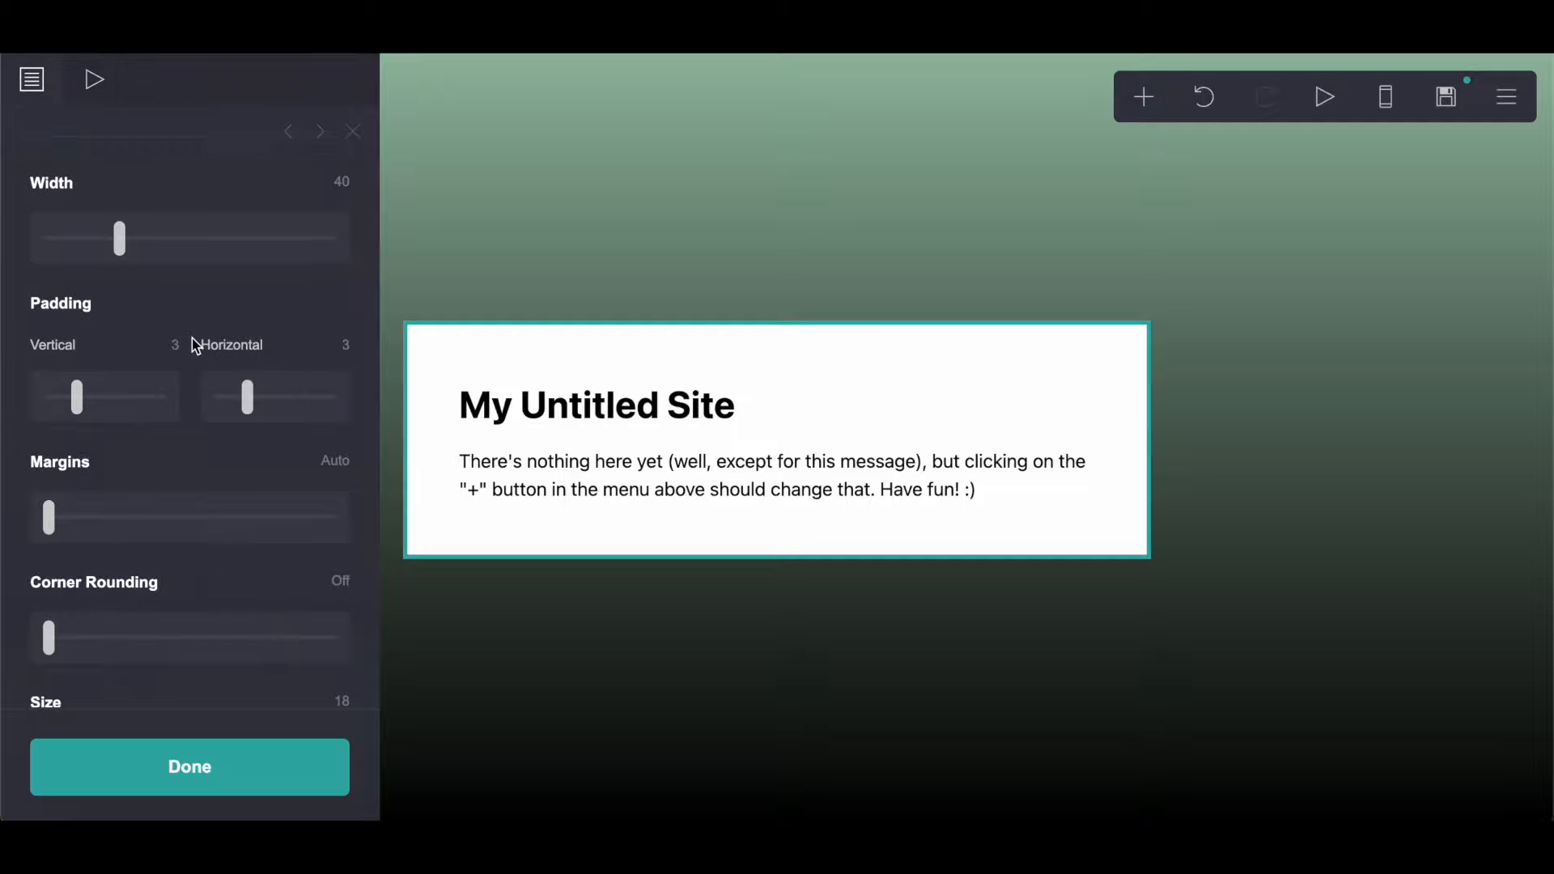
click(342, 294)
text(23)
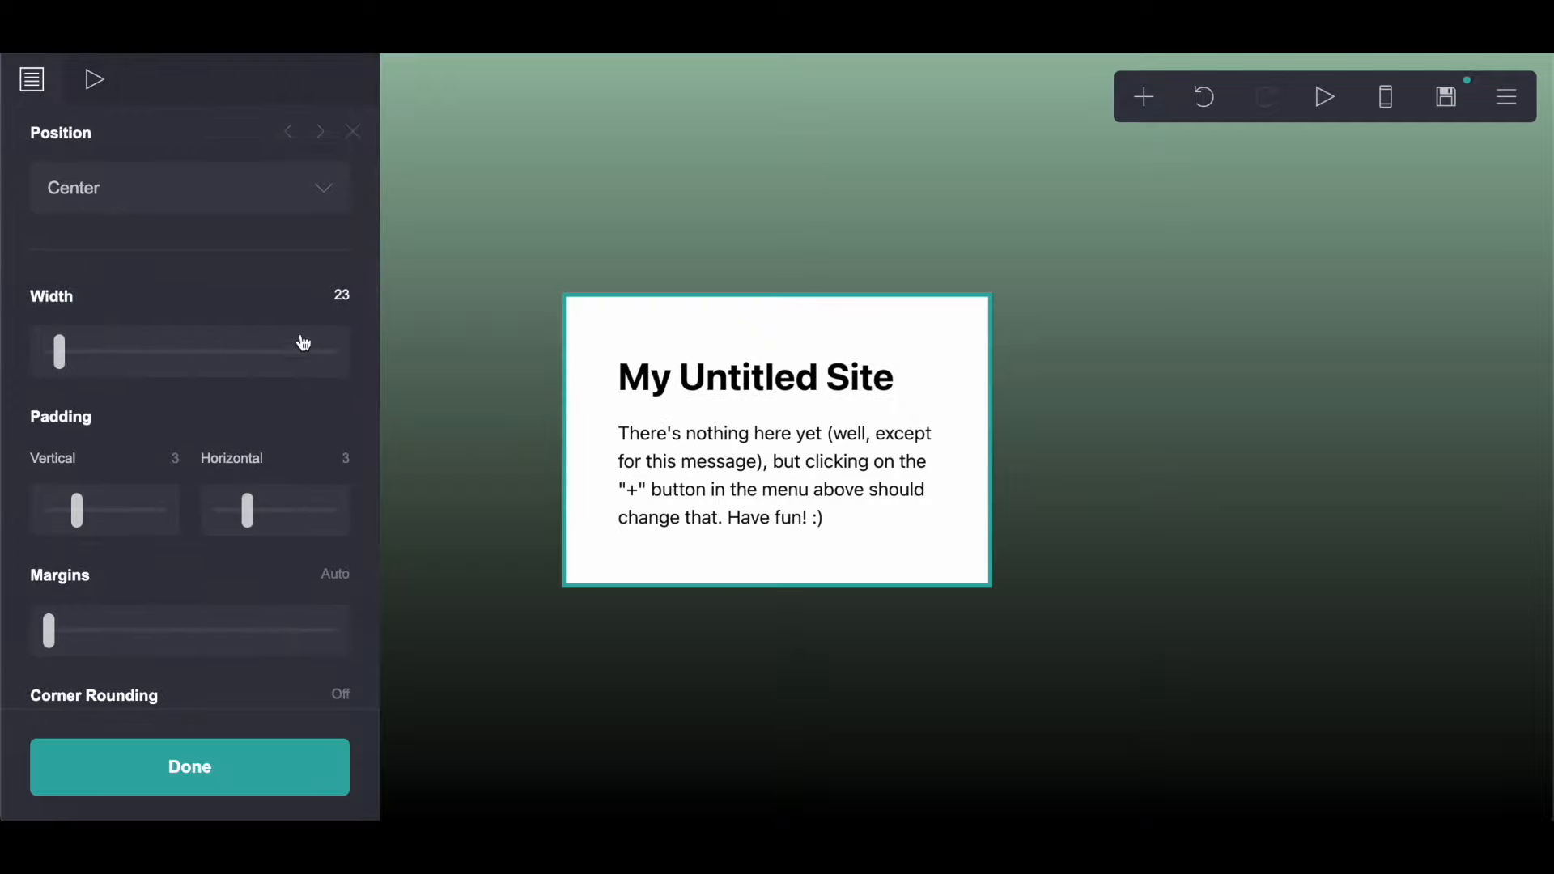
Step: Set the page's vertical and horizontal padding to 0.75 and its corner rounding to 0.375
text(.75)
click(340, 456)
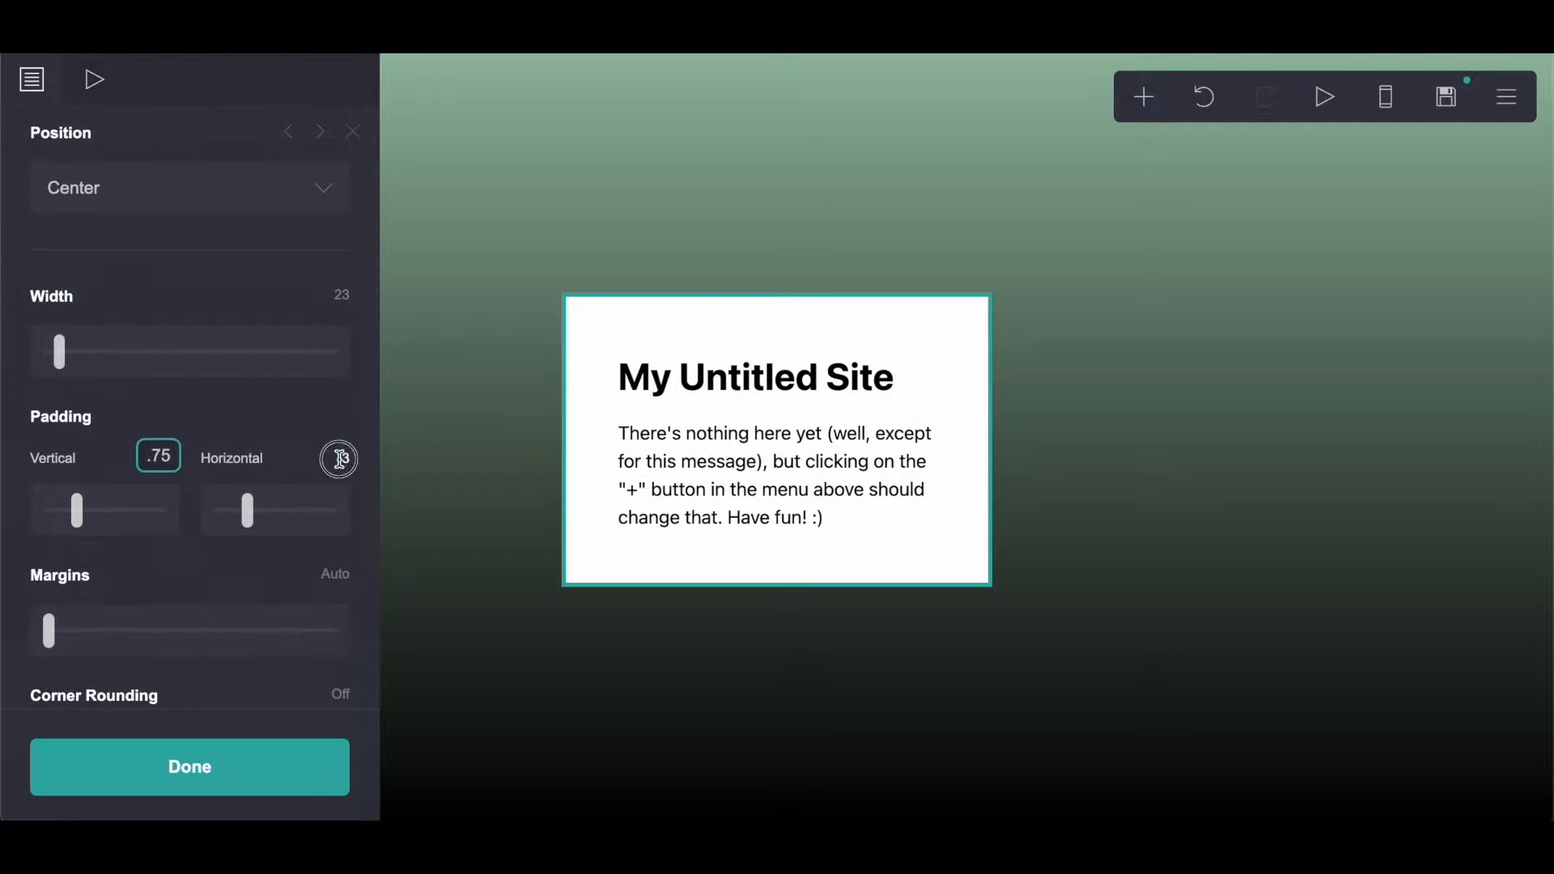
text(.75)
key(Return)
scroll(340, 469, down, 3)
click(340, 497)
text(.375)
key(Return)
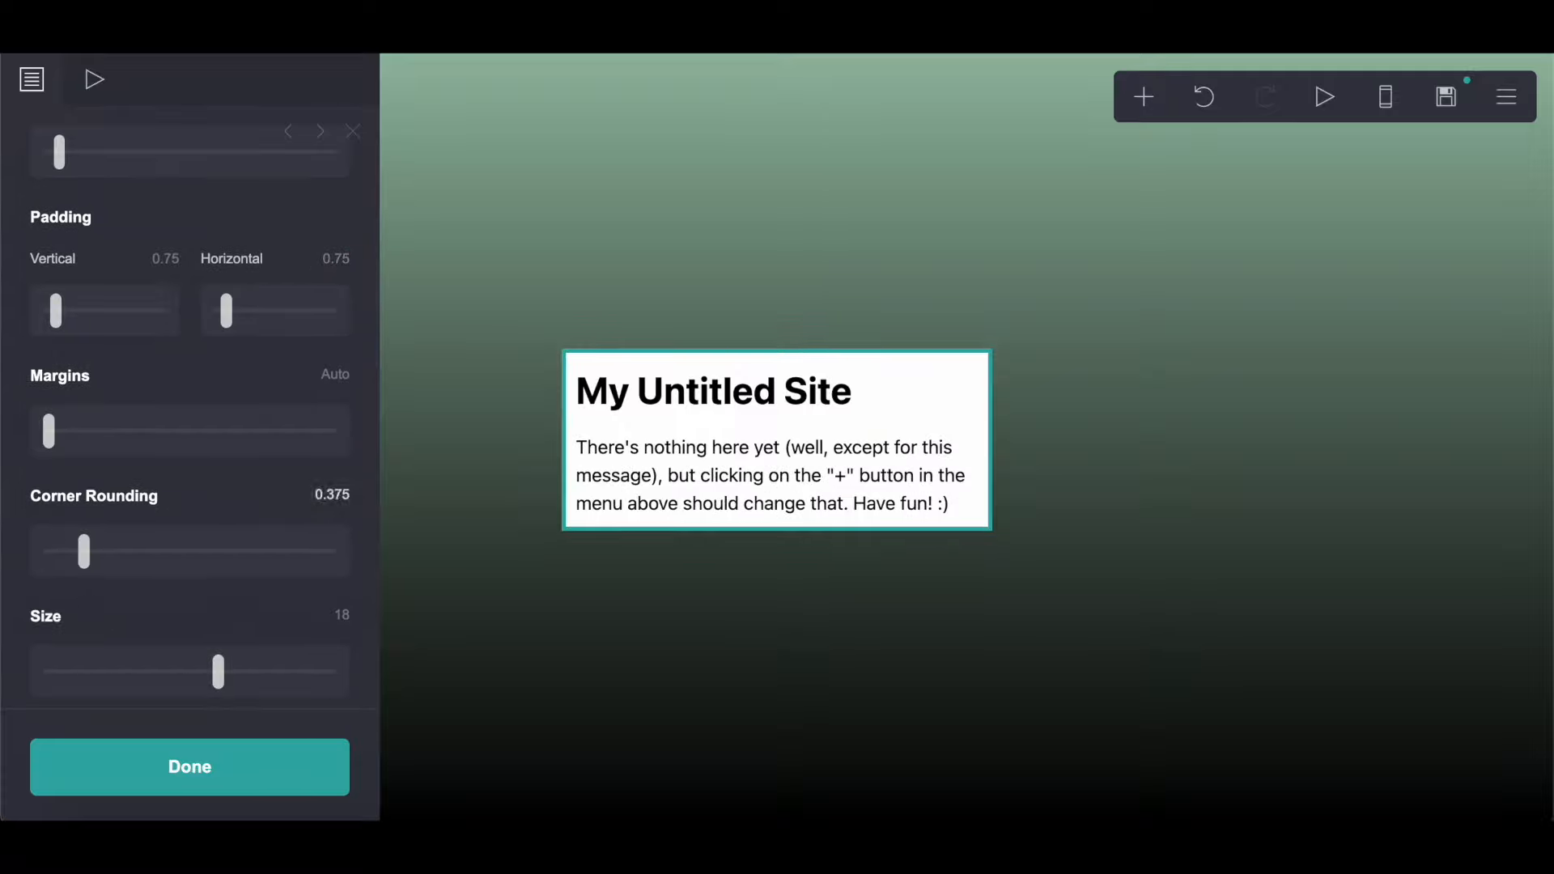
Step: Look over the page layout settings and open the finished reference site's page settings for comparison
scroll(255, 413, up, 5)
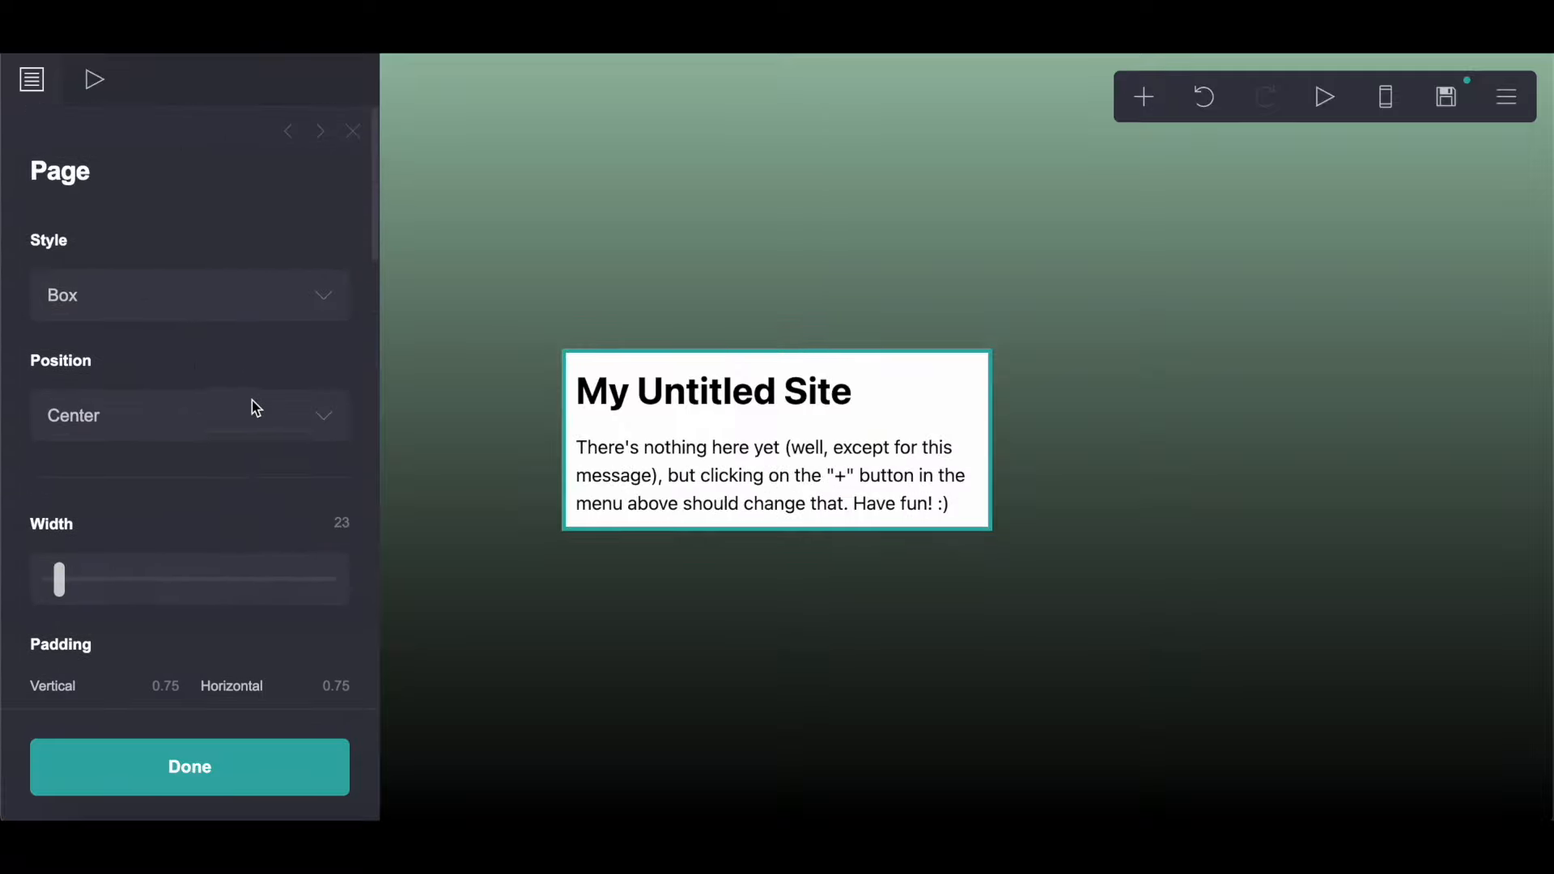
scroll(253, 403, down, 3)
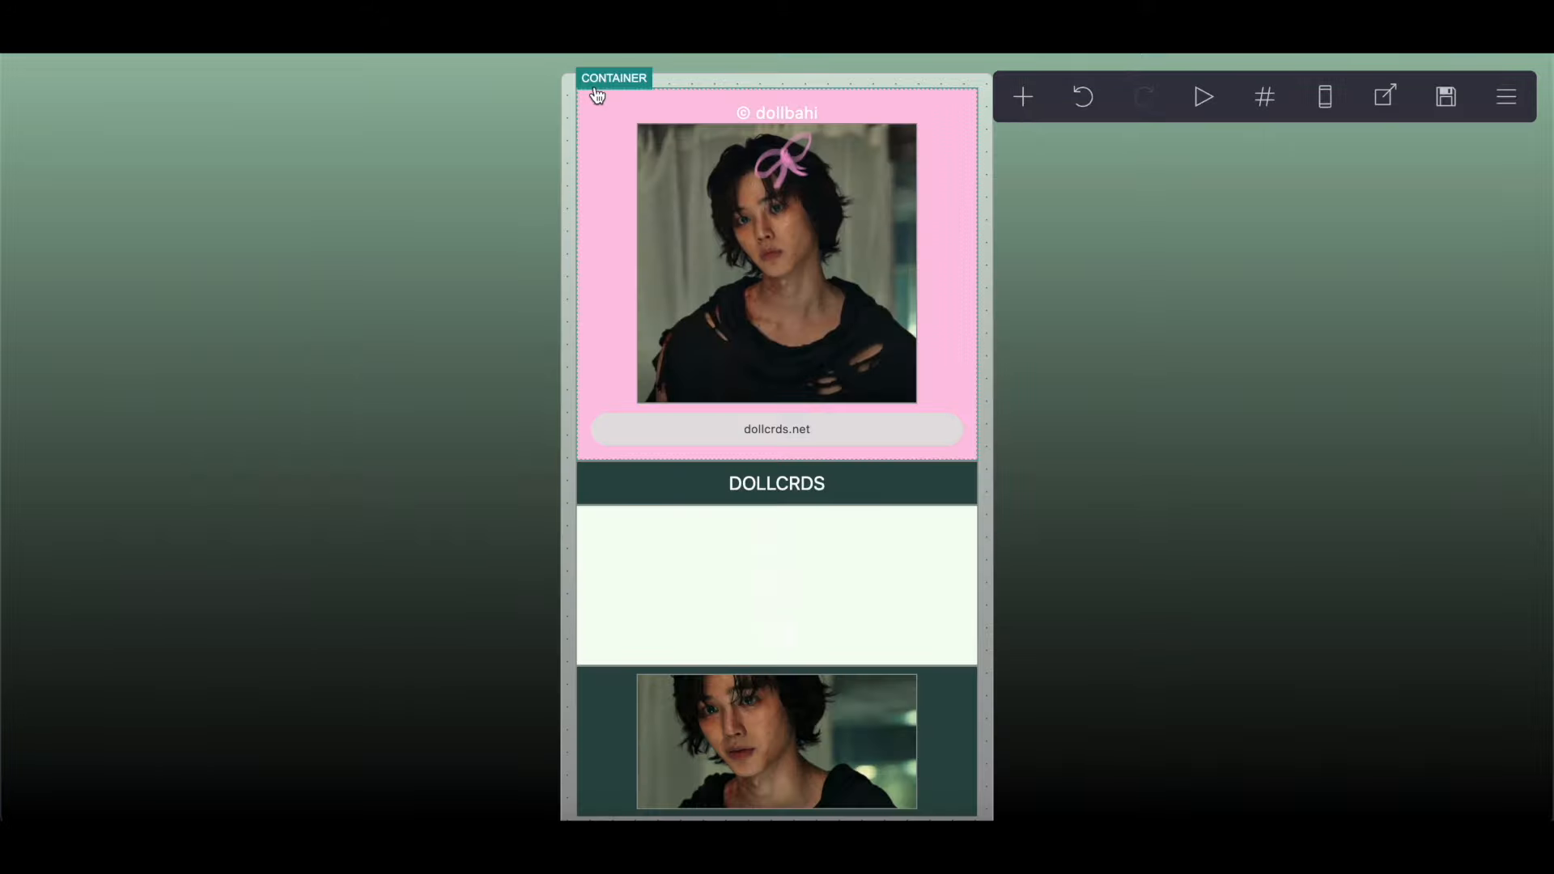
click(1506, 95)
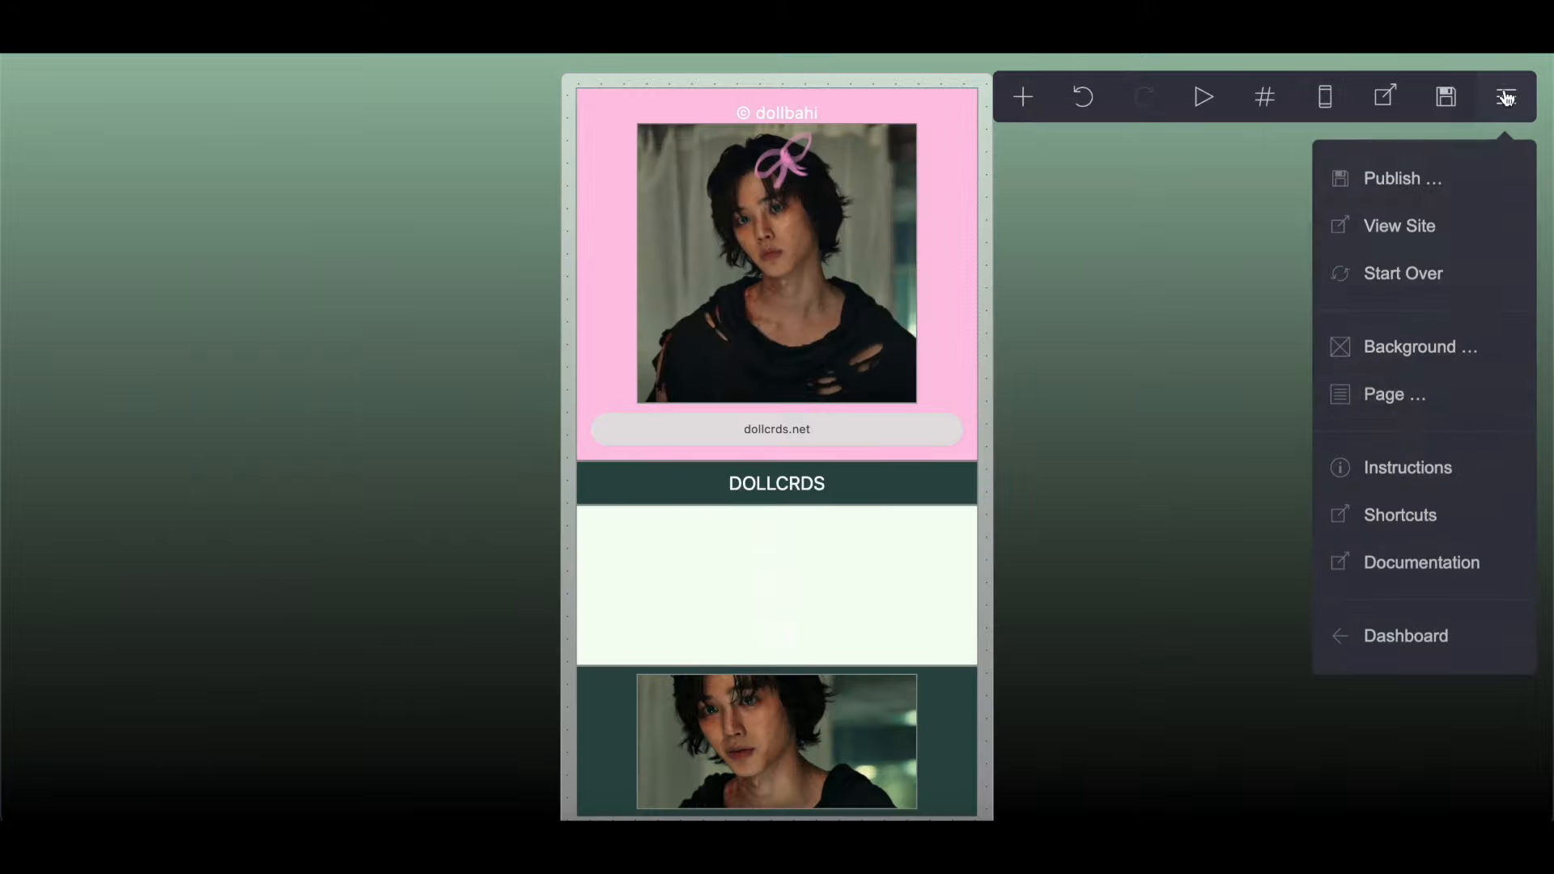
click(1397, 392)
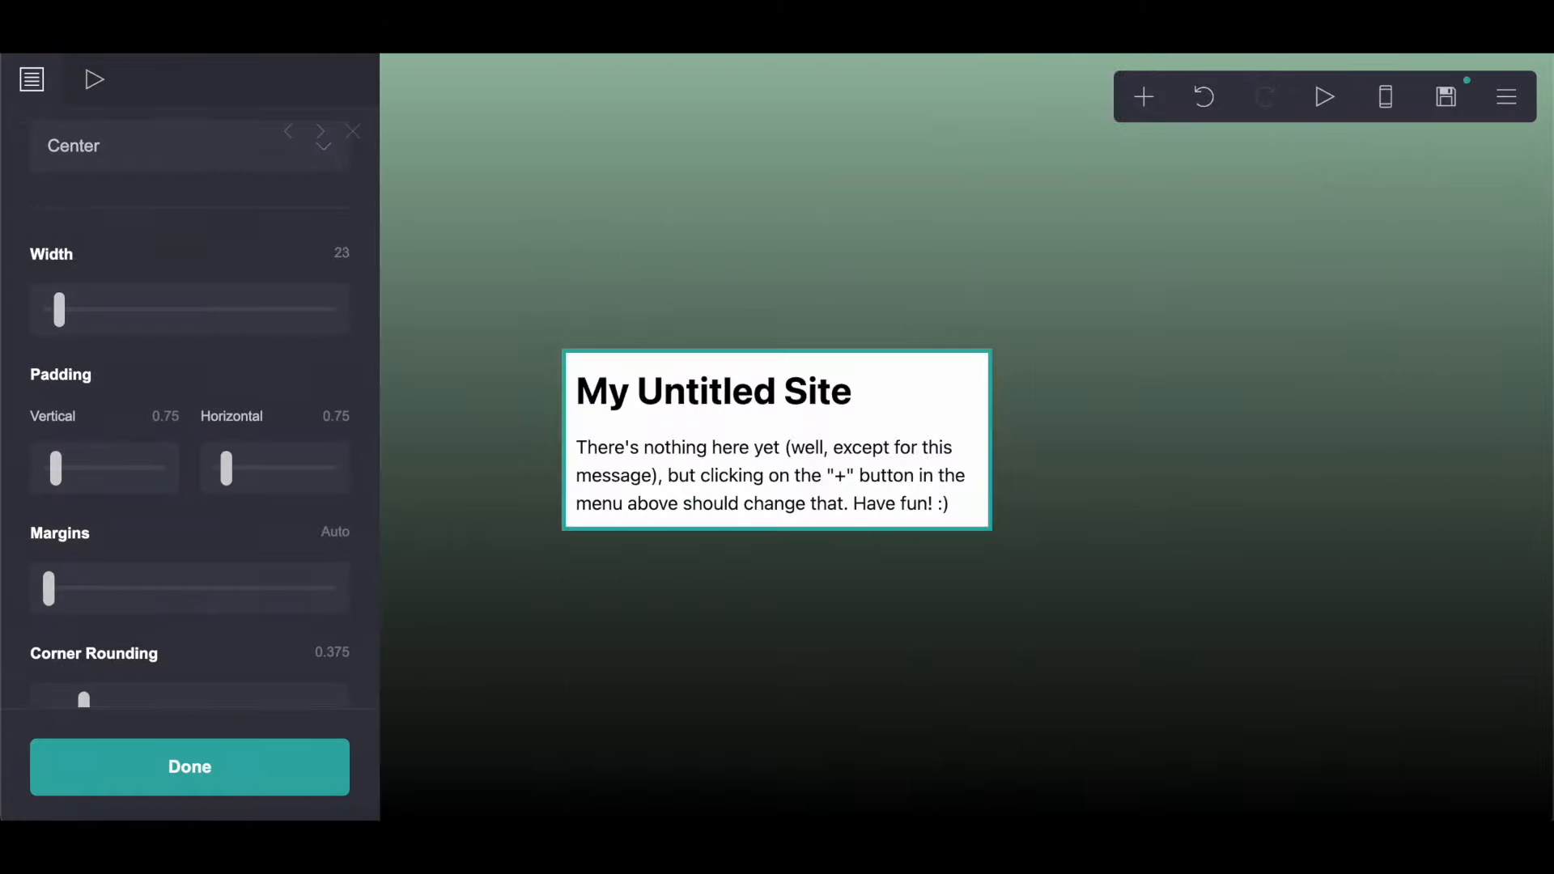
Step: Set the alignment of the page's contents to Center and their spacing to 0
scroll(240, 371, down, 8)
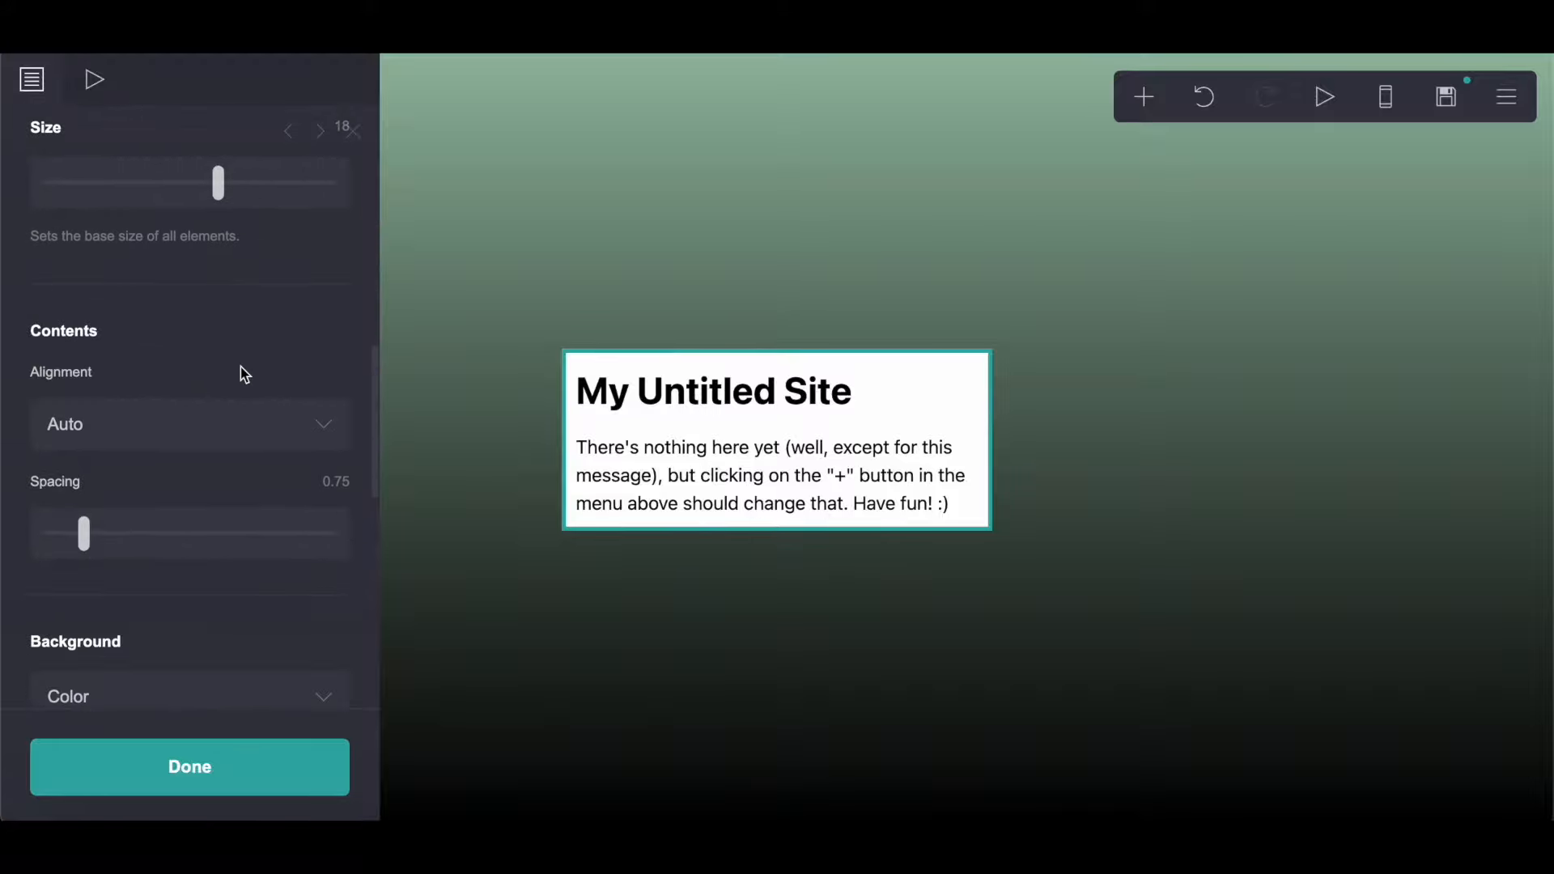
click(240, 376)
click(227, 437)
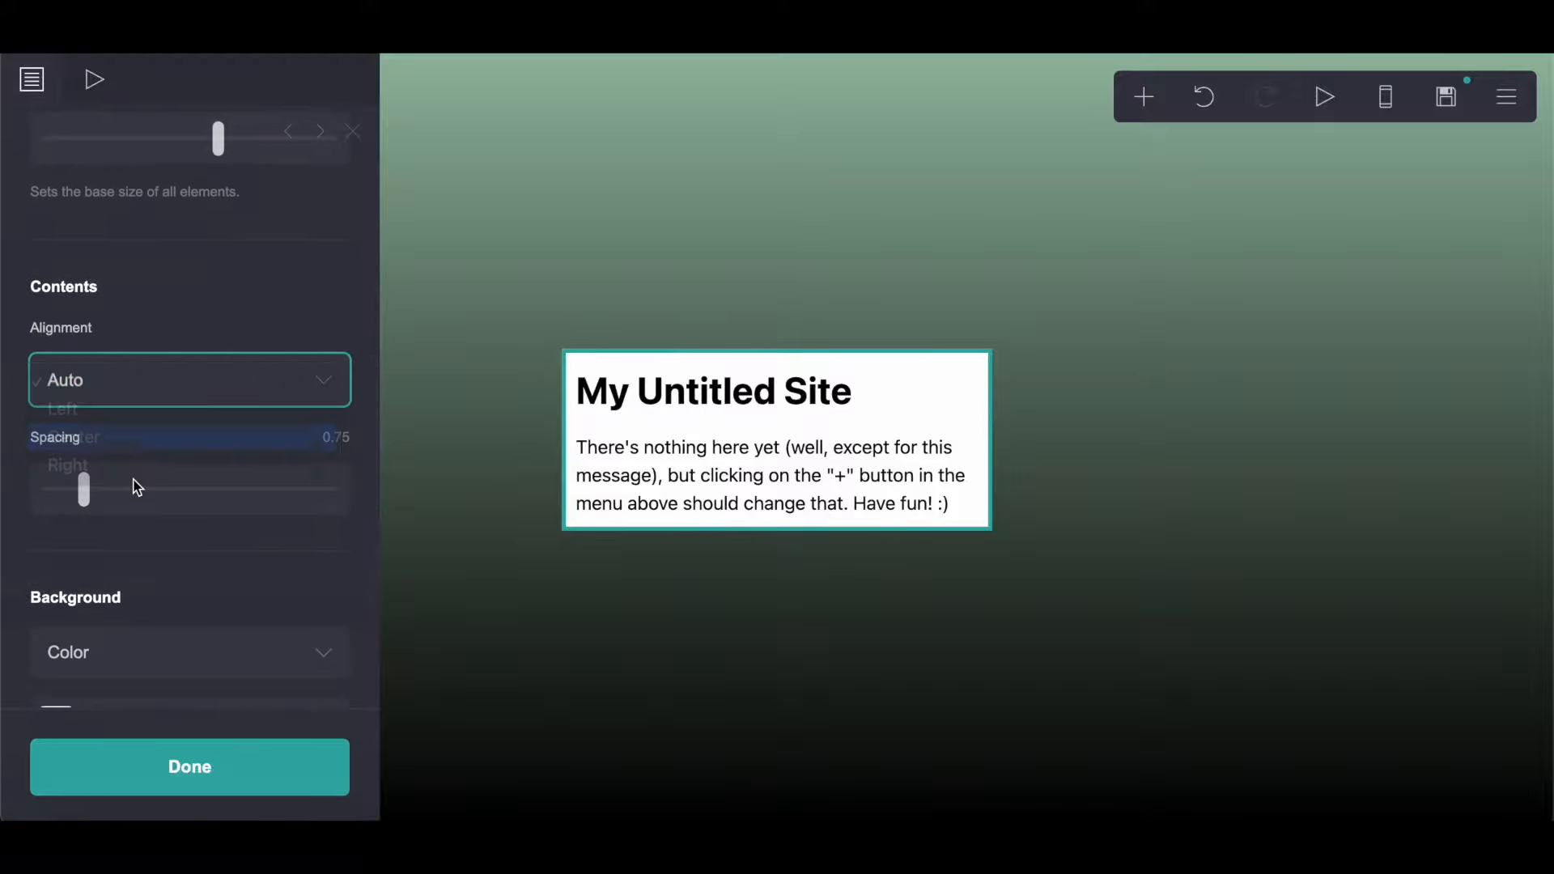
click(85, 495)
drag(85, 495, 48, 495)
Step: Check the background value in the Google Docs notes and set the page's background color in Carrd to #FFFFFF94
scroll(209, 548, down, 4)
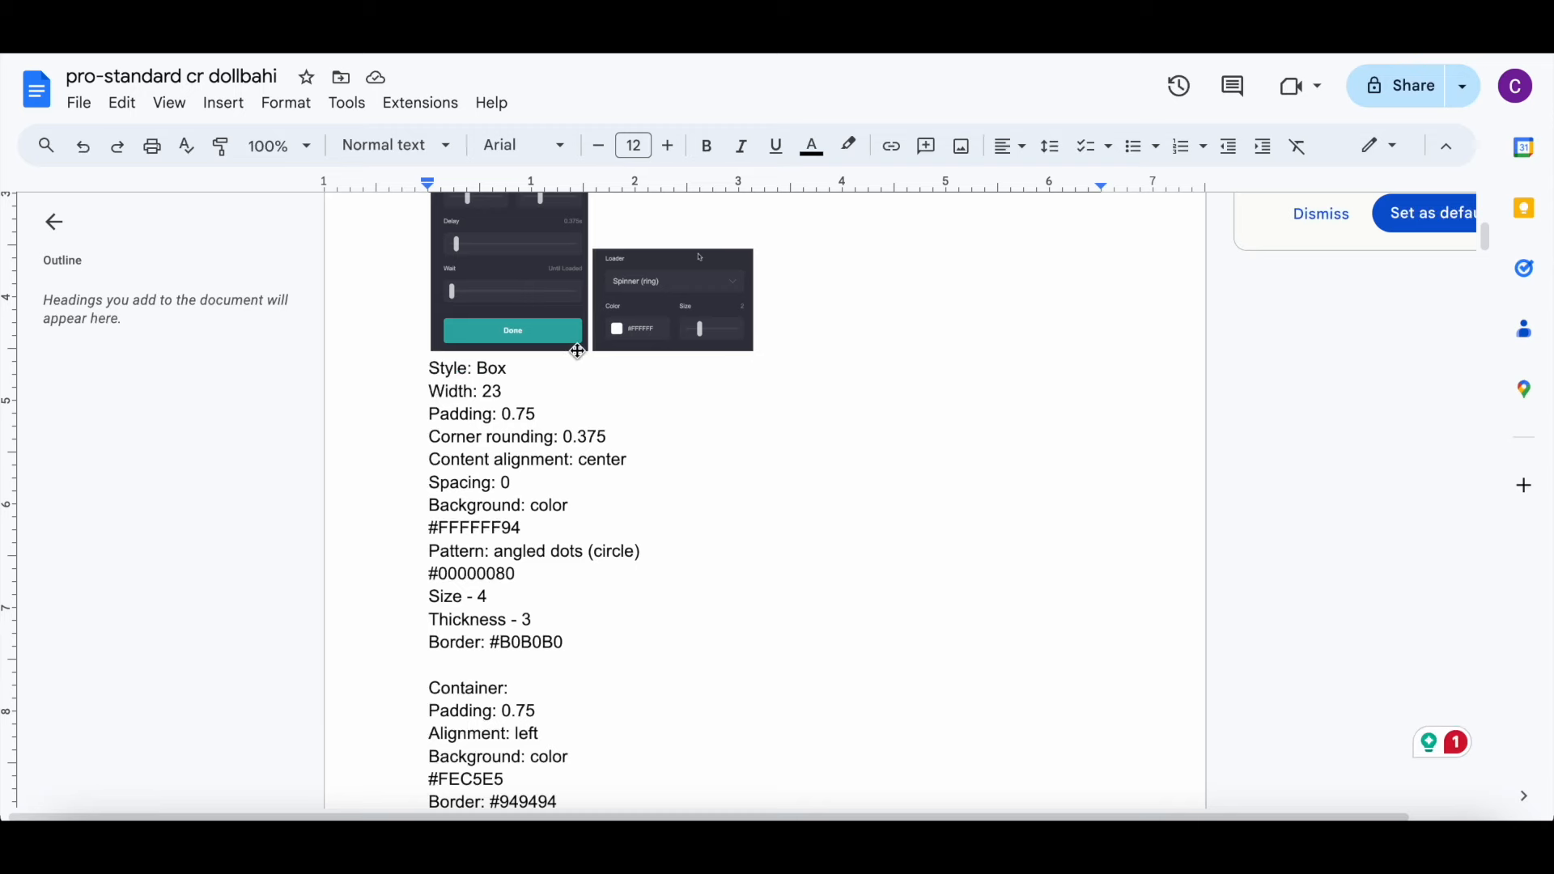
scroll(575, 347, down, 2)
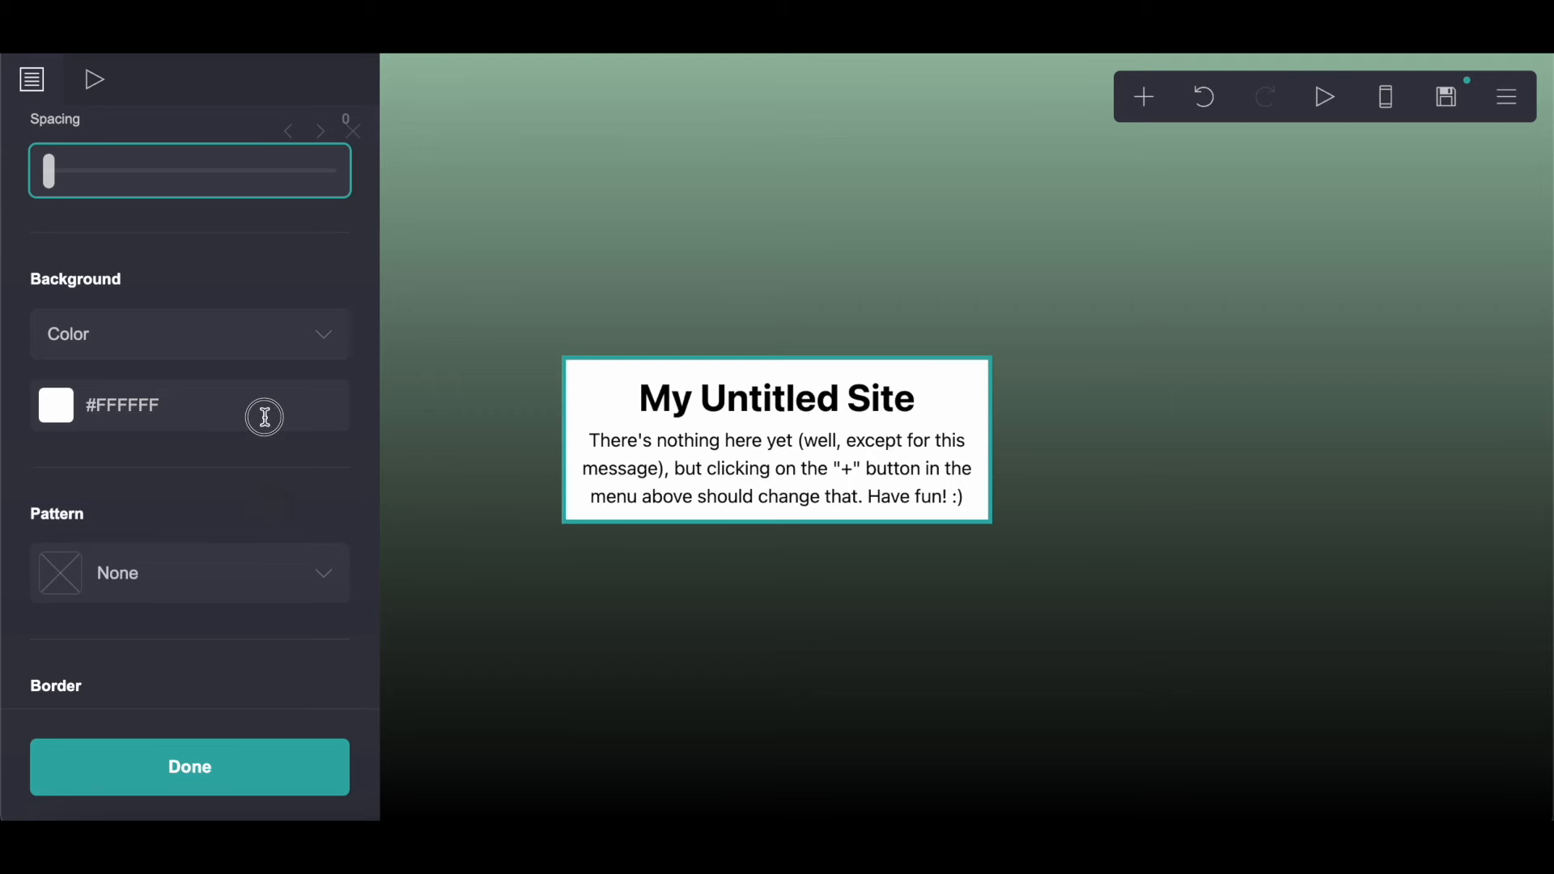
click(265, 416)
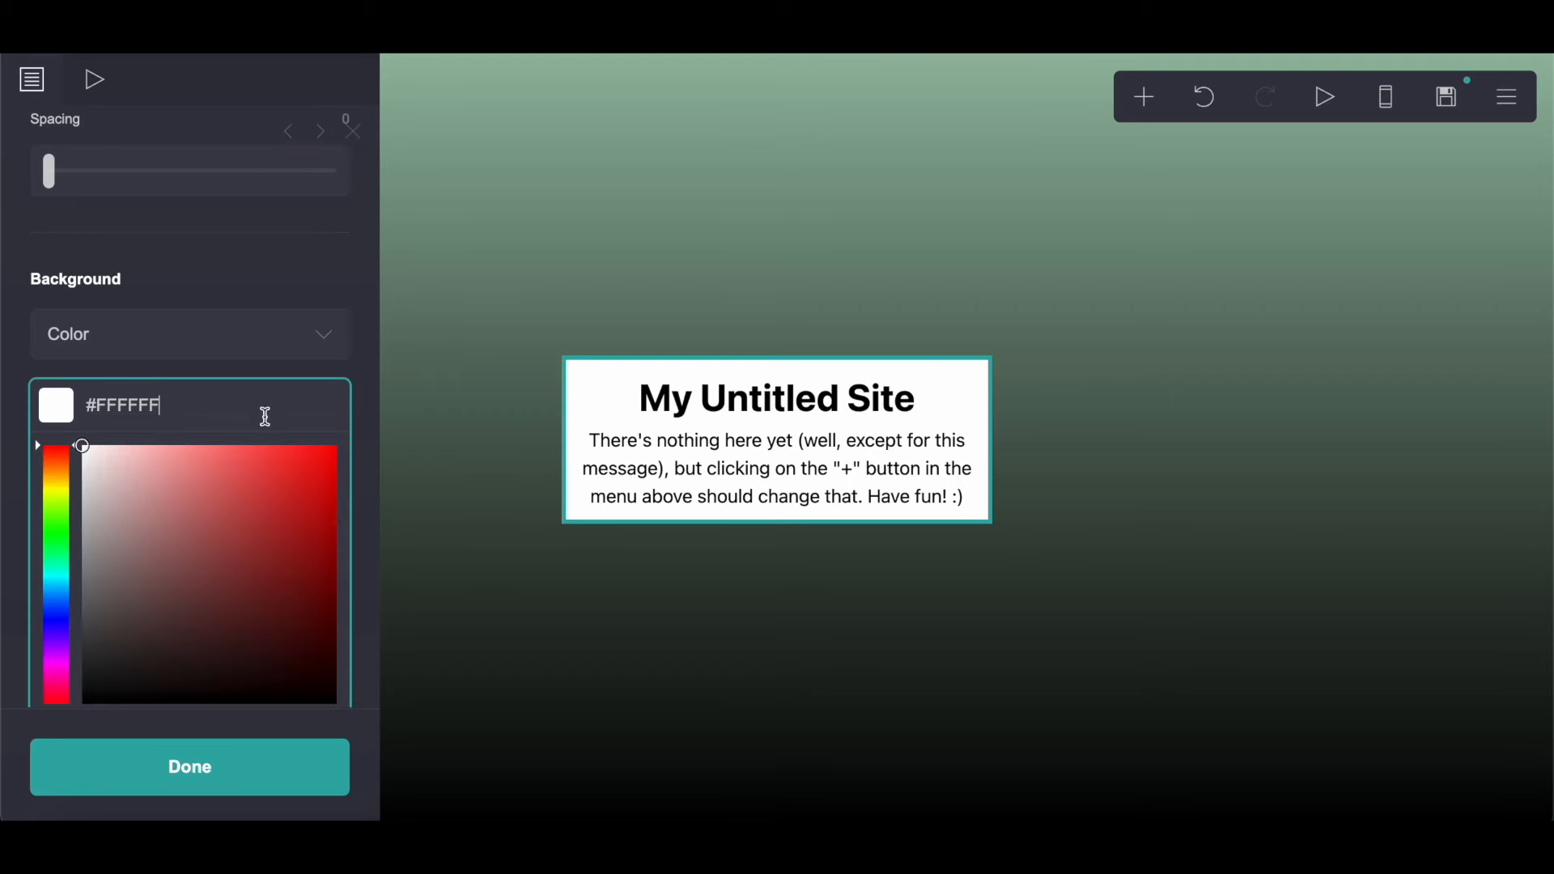
text(94)
click(174, 288)
Step: Apply the Angled Dots (Circle) pattern to the page and set its size to 4
scroll(172, 535, down, 3)
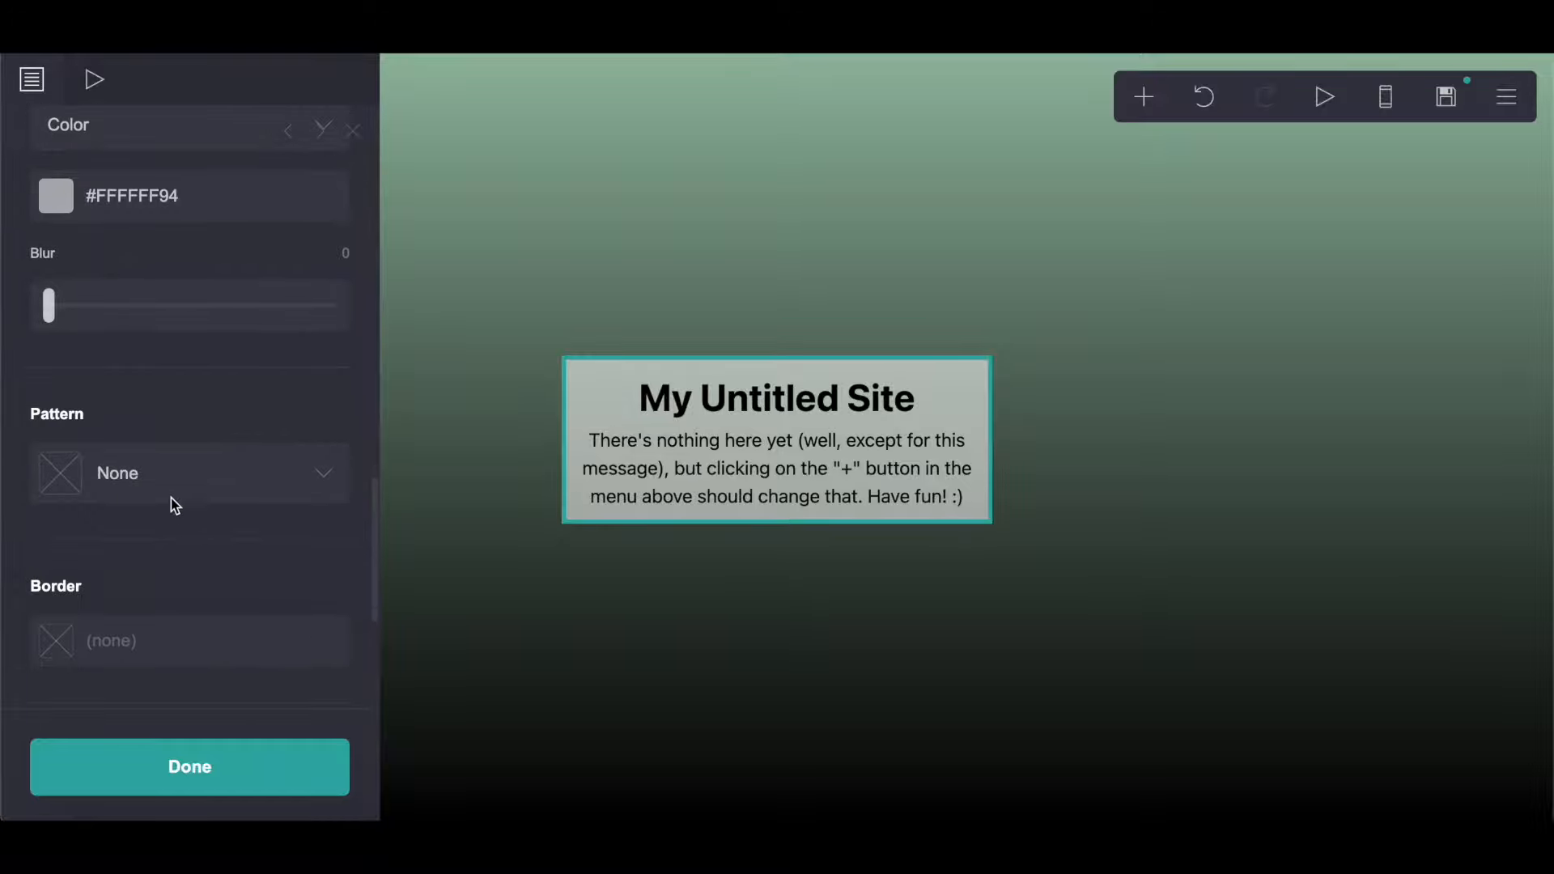
click(168, 486)
click(265, 417)
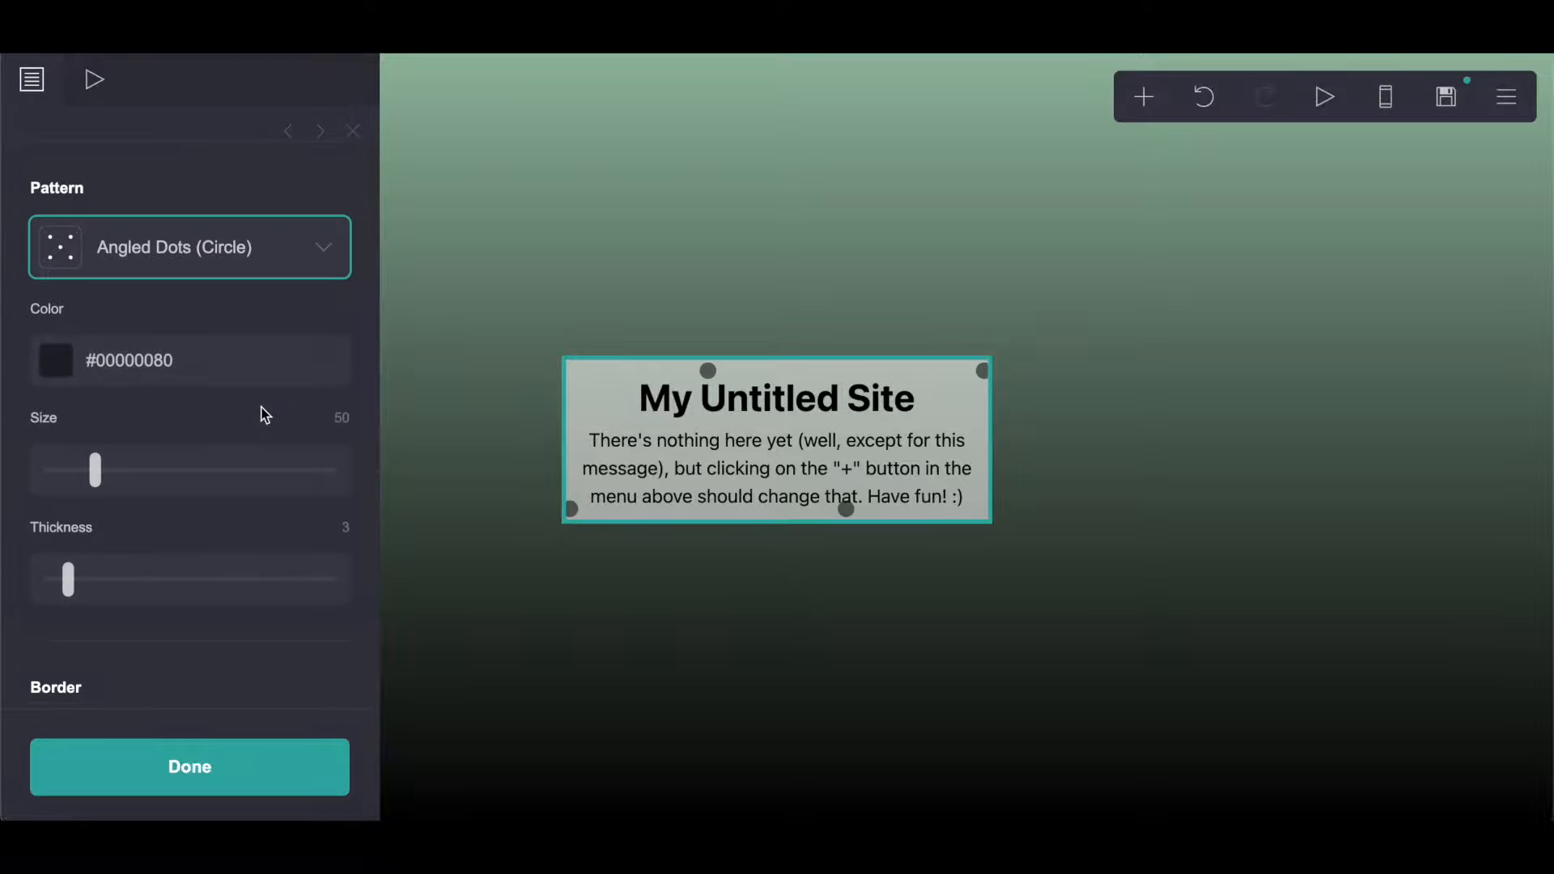
click(333, 410)
text(4)
click(278, 399)
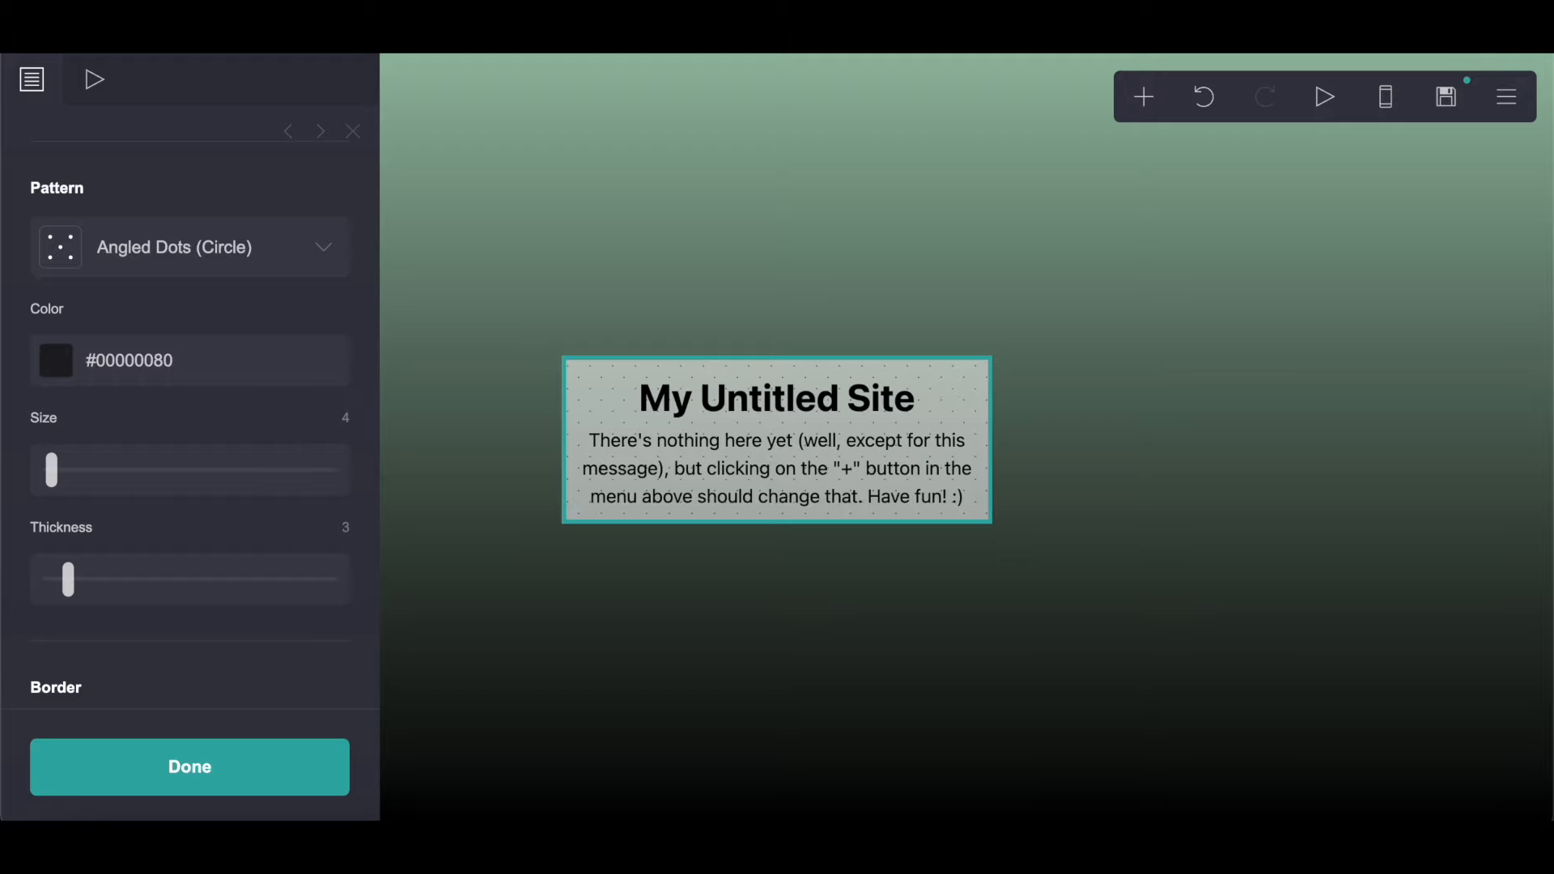
Step: Switch to the Google Docs notes and copy the page border color #B0B0B0
key(ctrl+Tab)
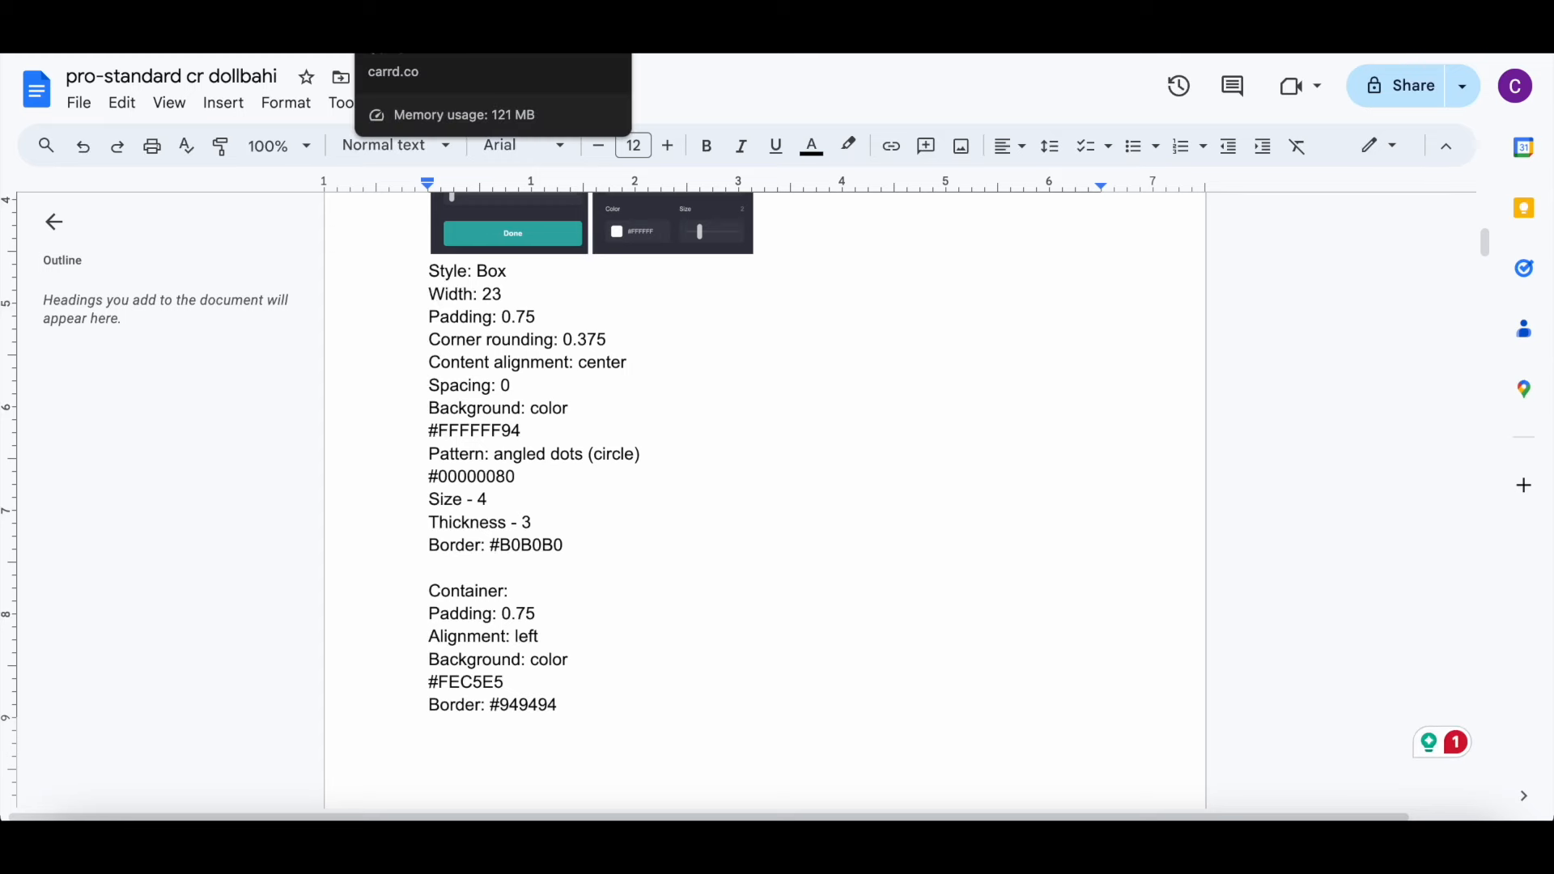
click(429, 18)
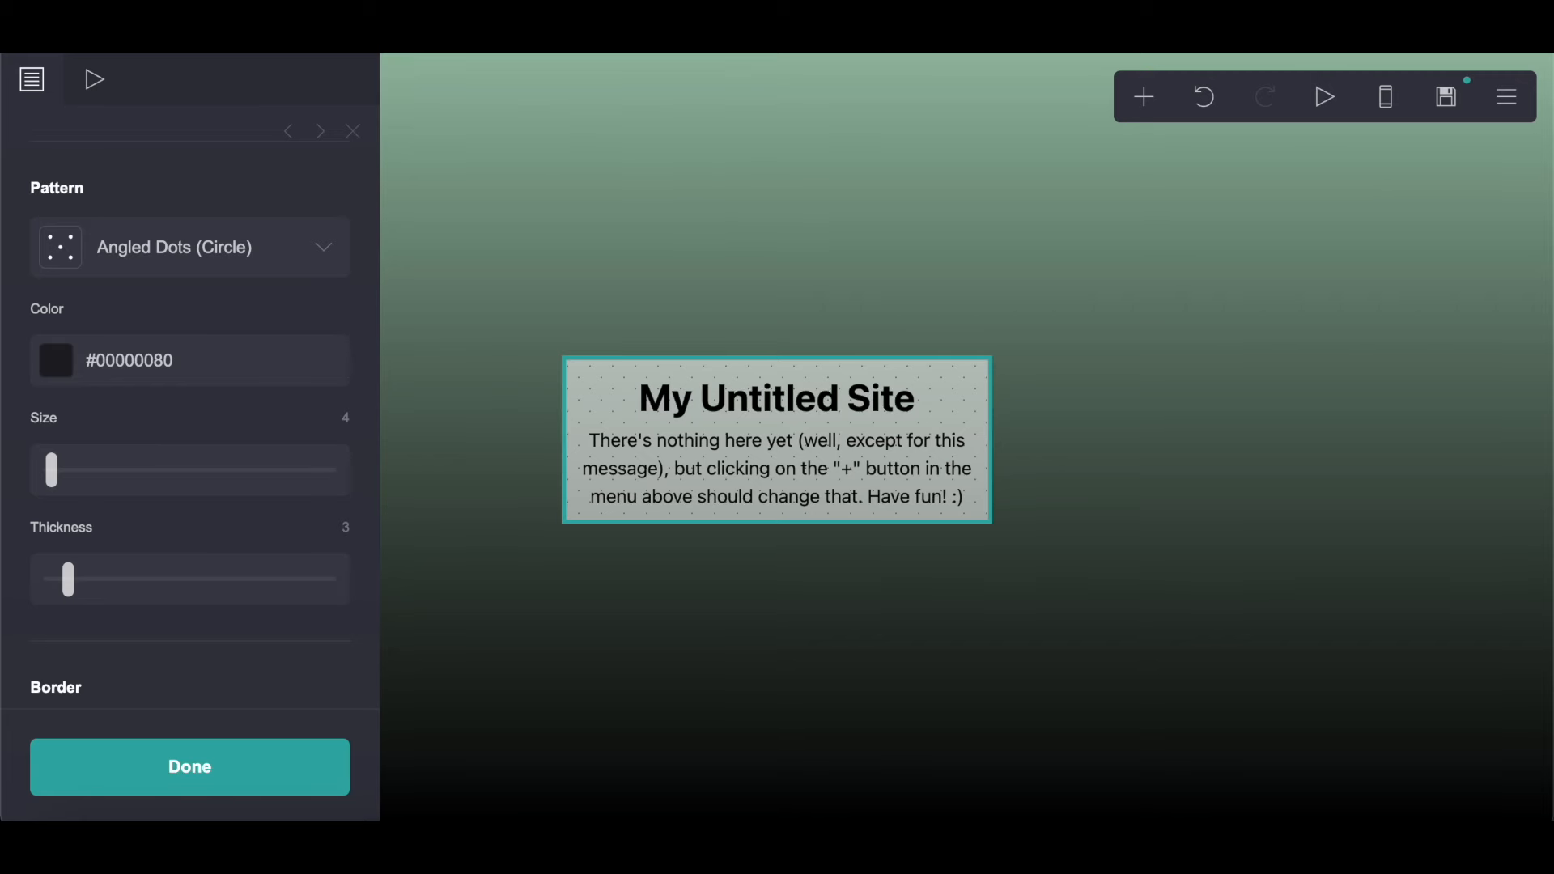
key(ctrl+Tab)
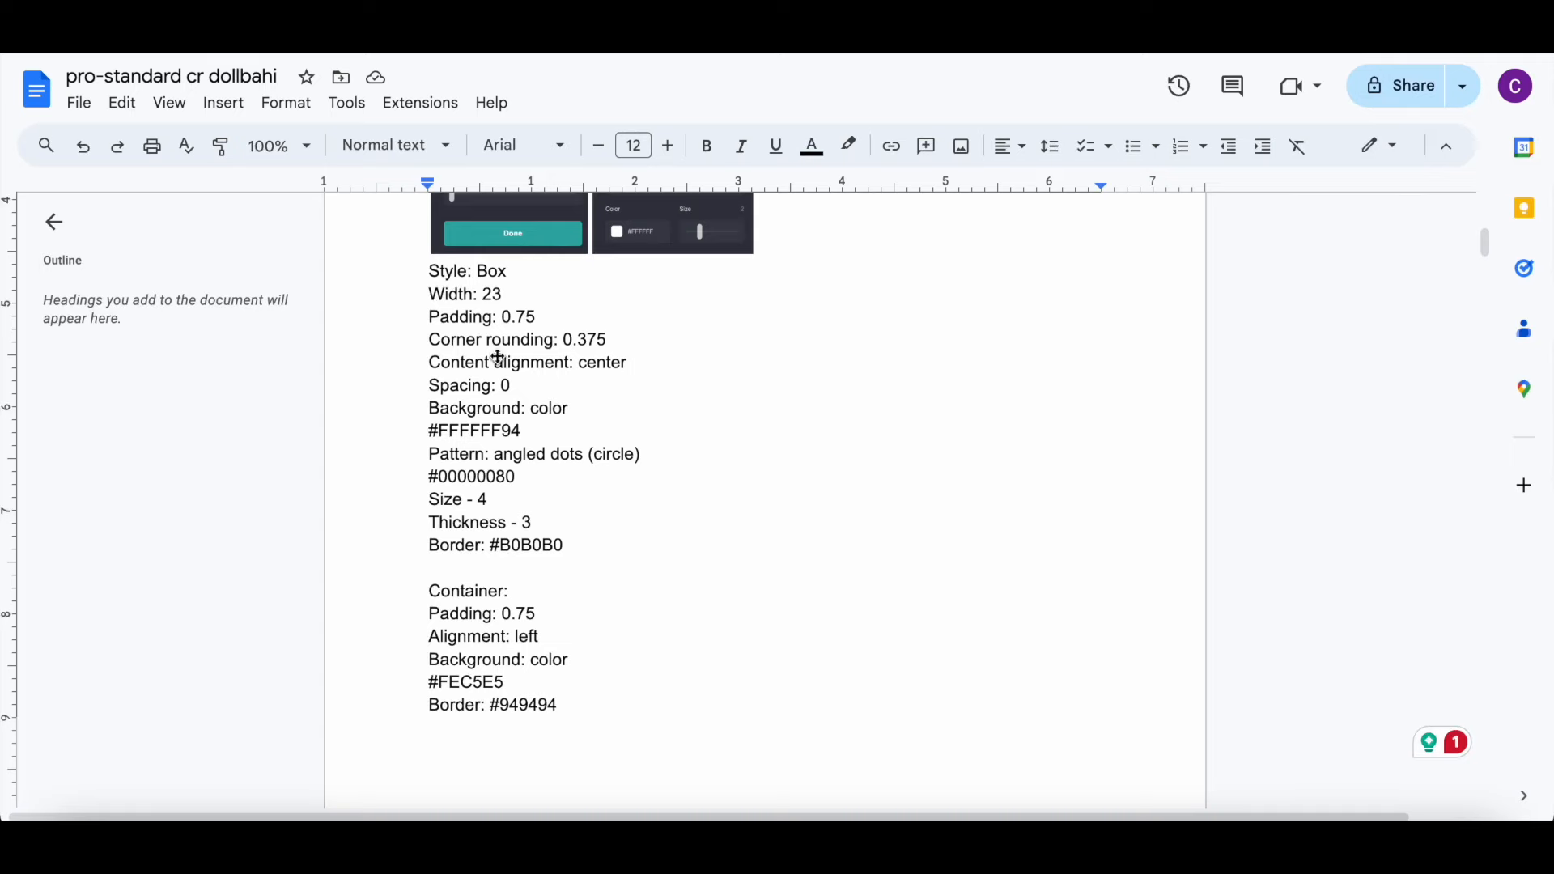
drag(494, 548, 599, 549)
right_click(599, 548)
click(680, 312)
Step: Switch back to Carrd, set the page's border color to #B0B0B0 and finish editing the page settings
key(ctrl+shift+Tab)
scroll(247, 417, down, 3)
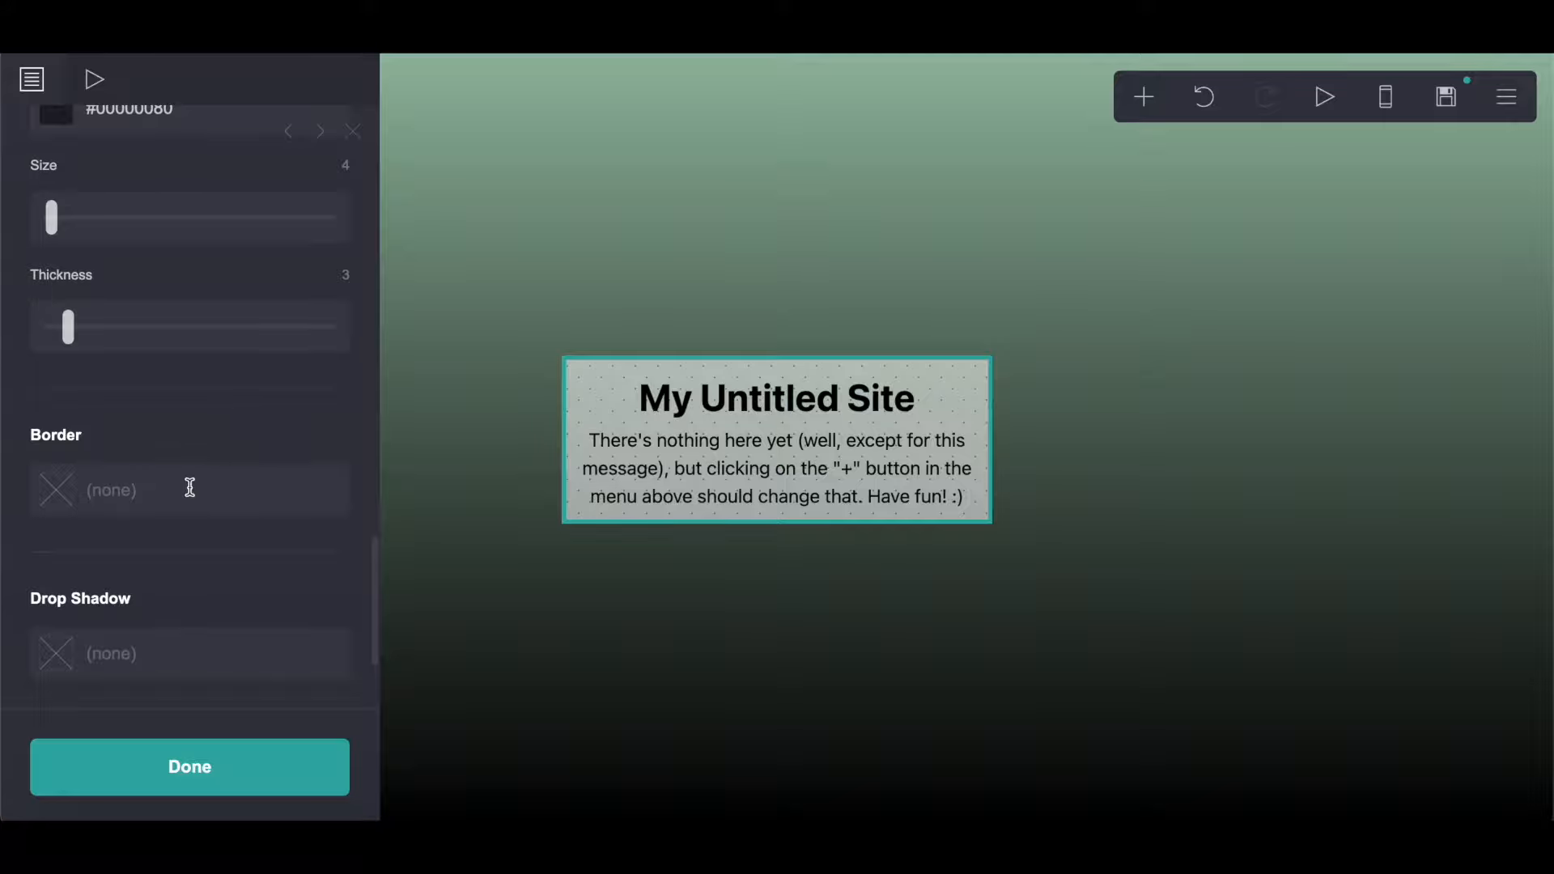
right_click(188, 487)
click(255, 642)
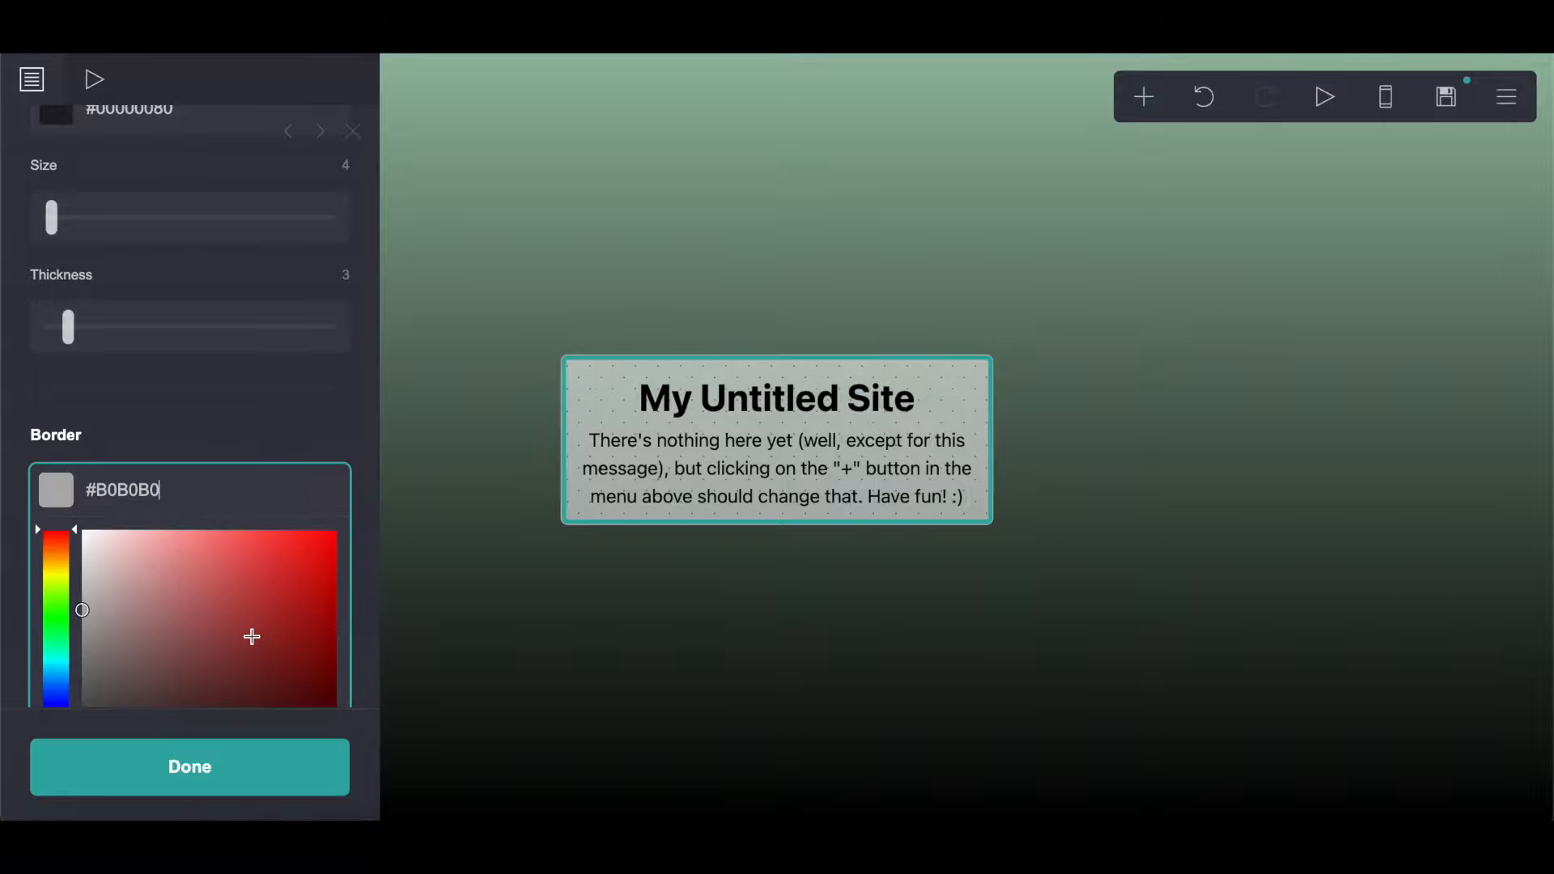
click(236, 455)
scroll(237, 455, down, 4)
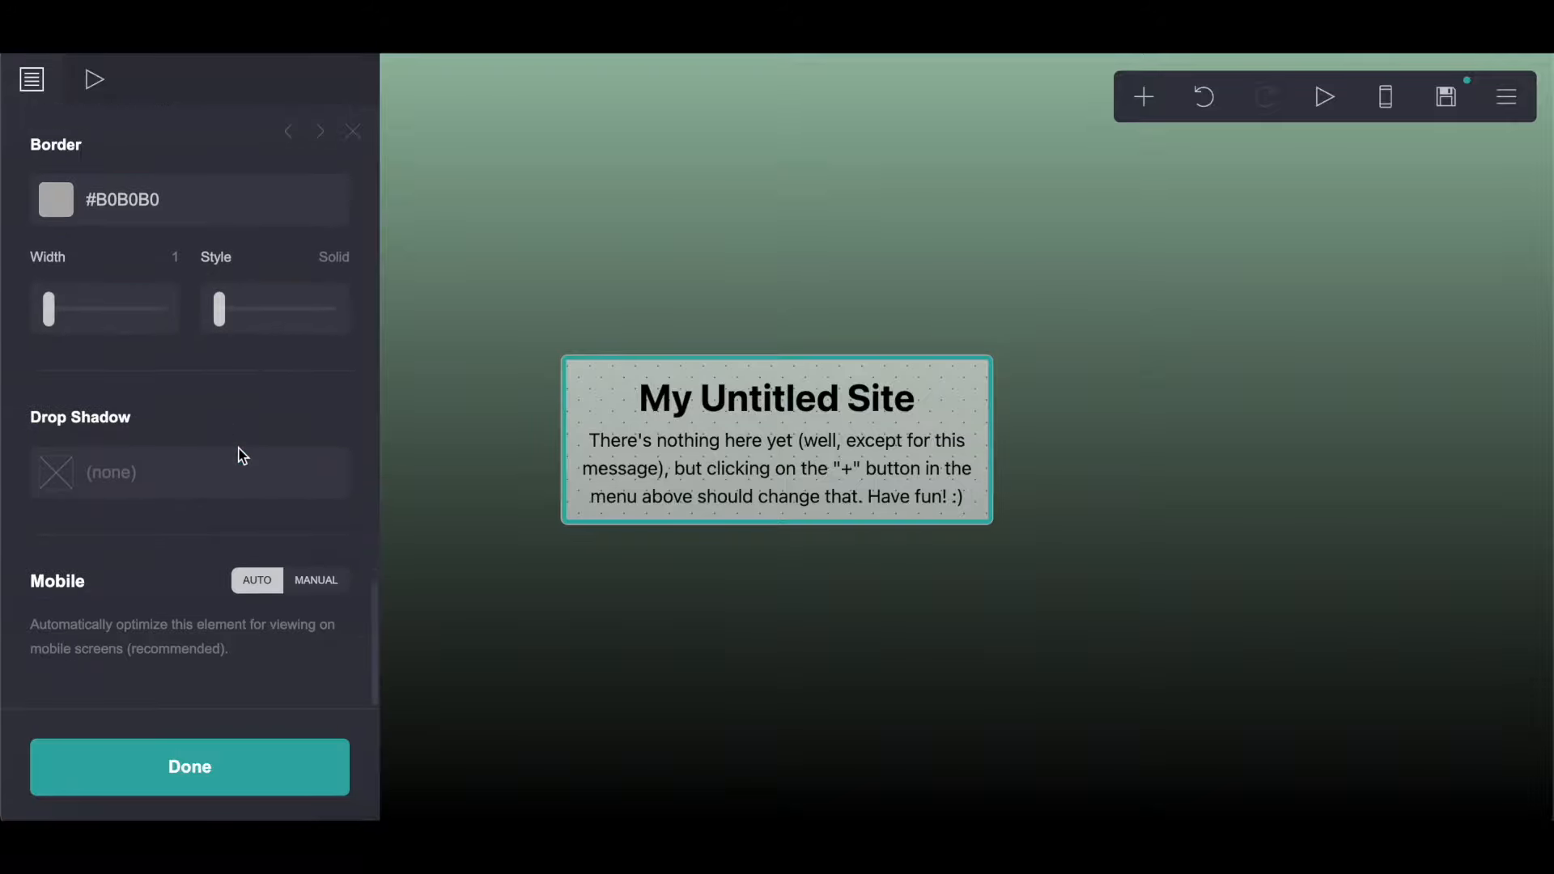
click(247, 754)
Step: Delete the "My Untitled Site" heading and the placeholder message below it
click(763, 416)
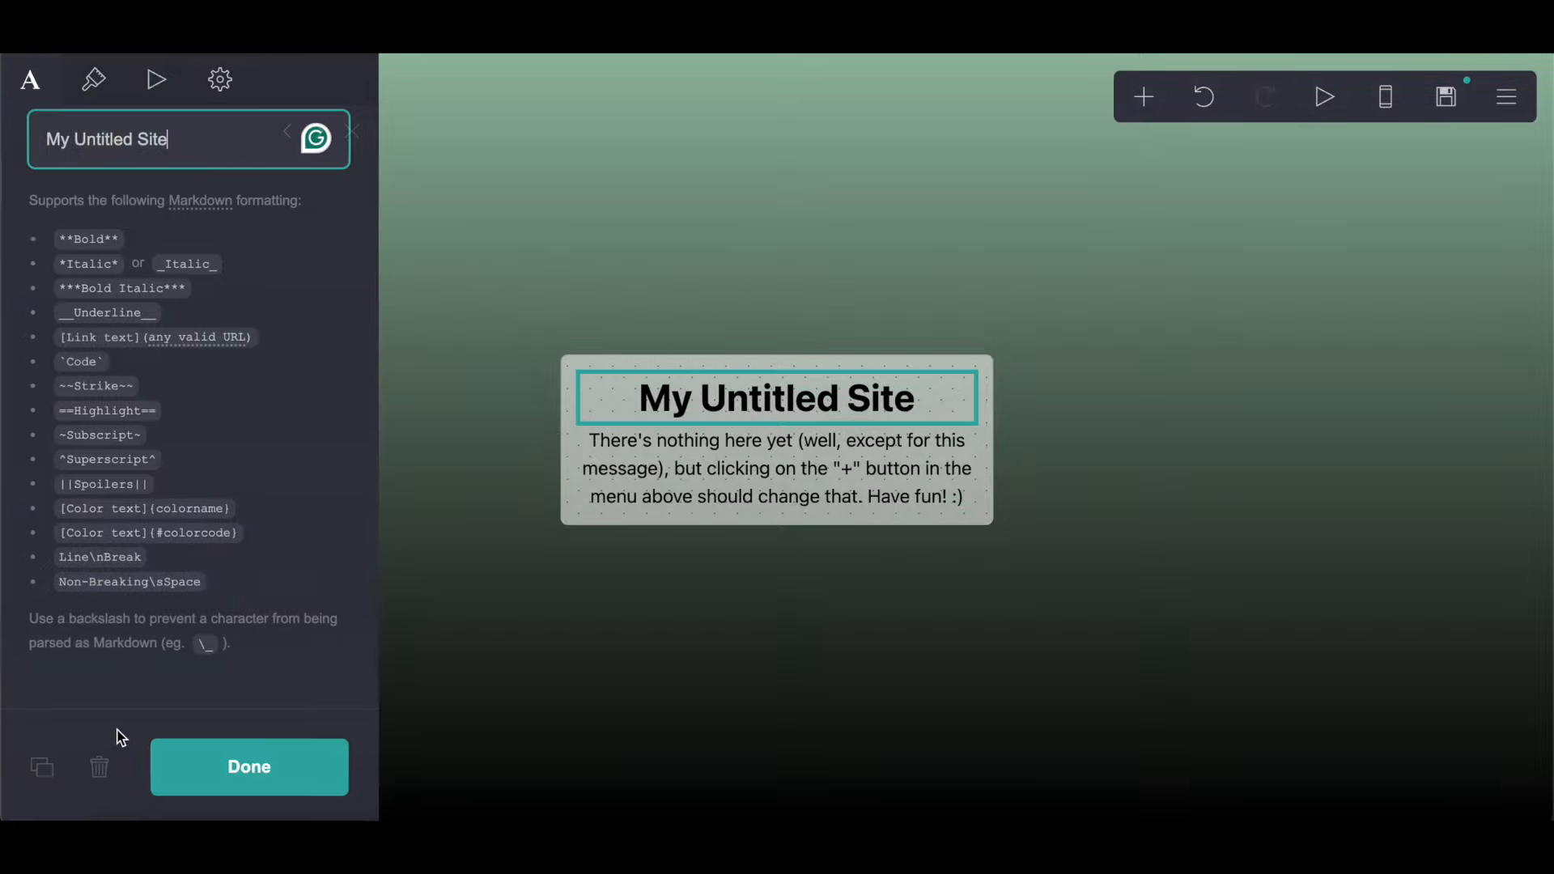
click(99, 766)
click(635, 476)
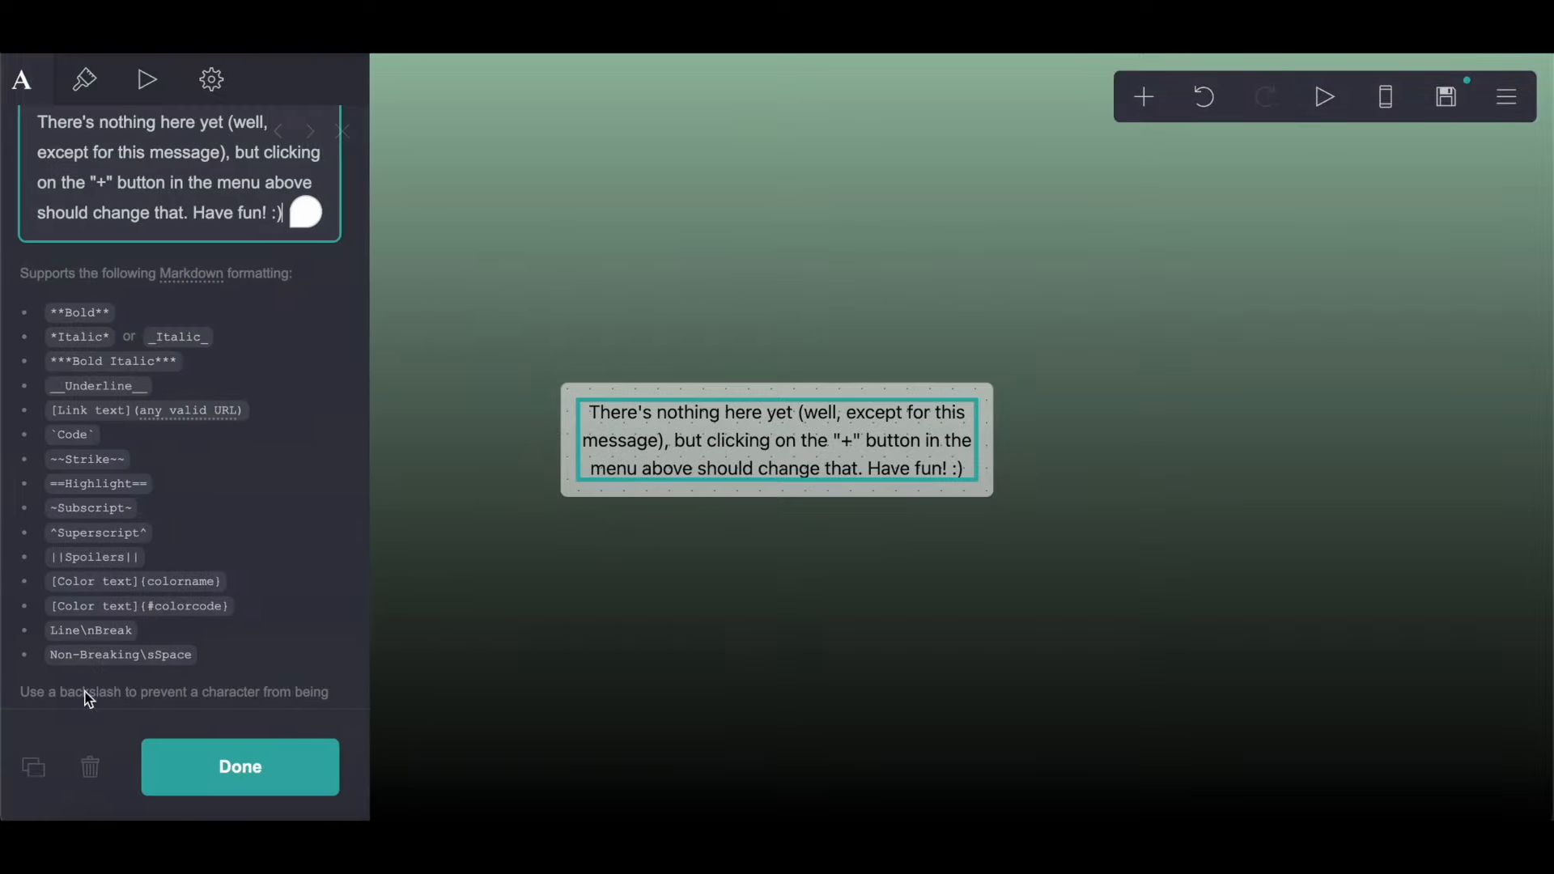
click(99, 767)
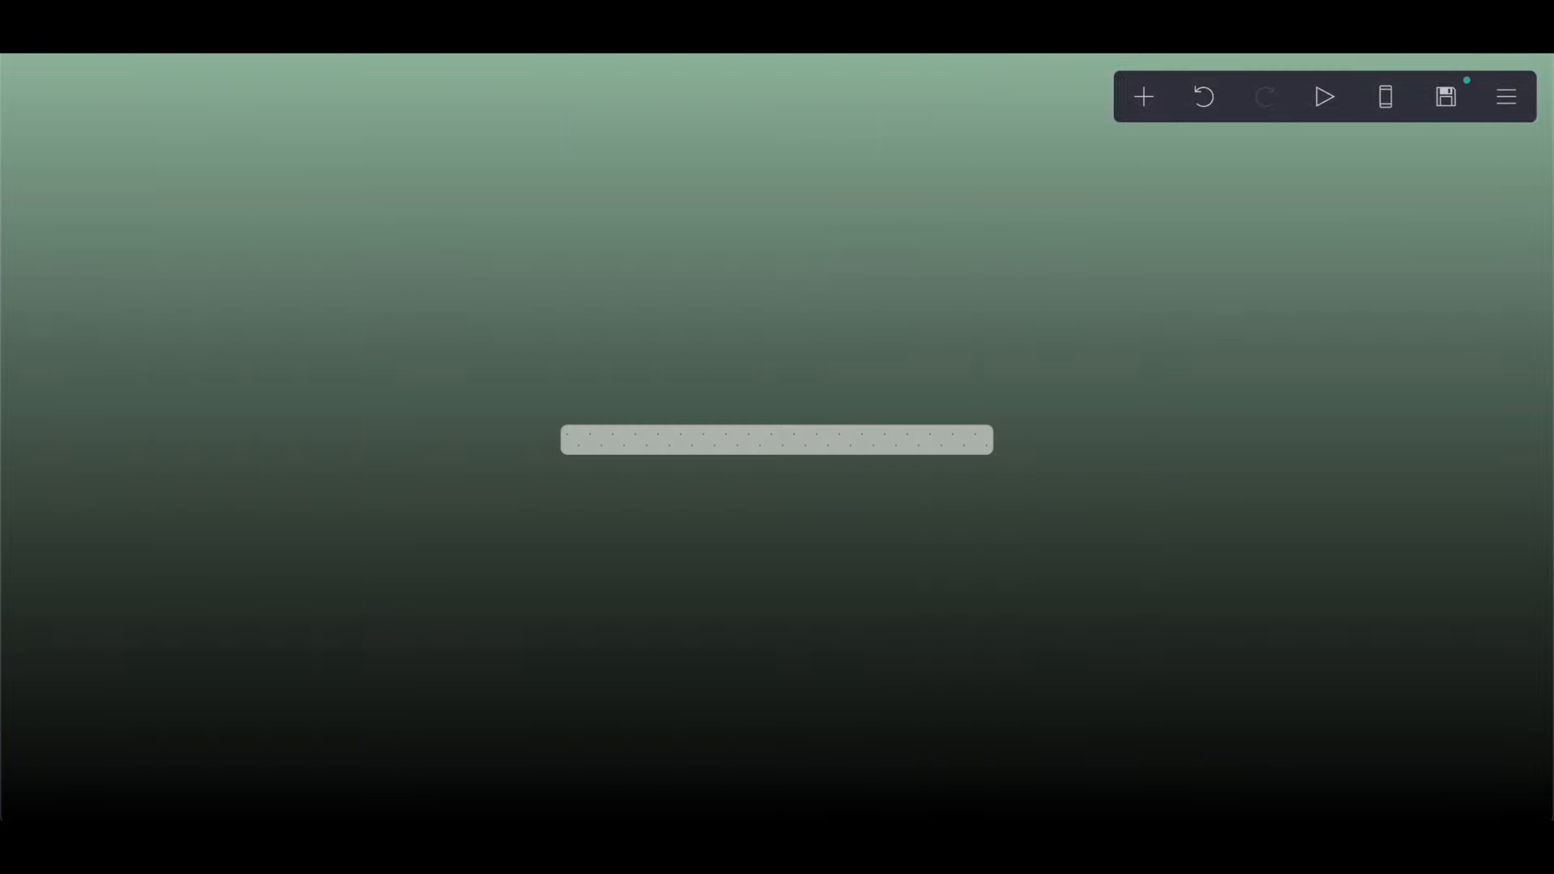
Step: Add a default container to the page and set its vertical and horizontal padding to 0.75
click(1144, 97)
click(929, 607)
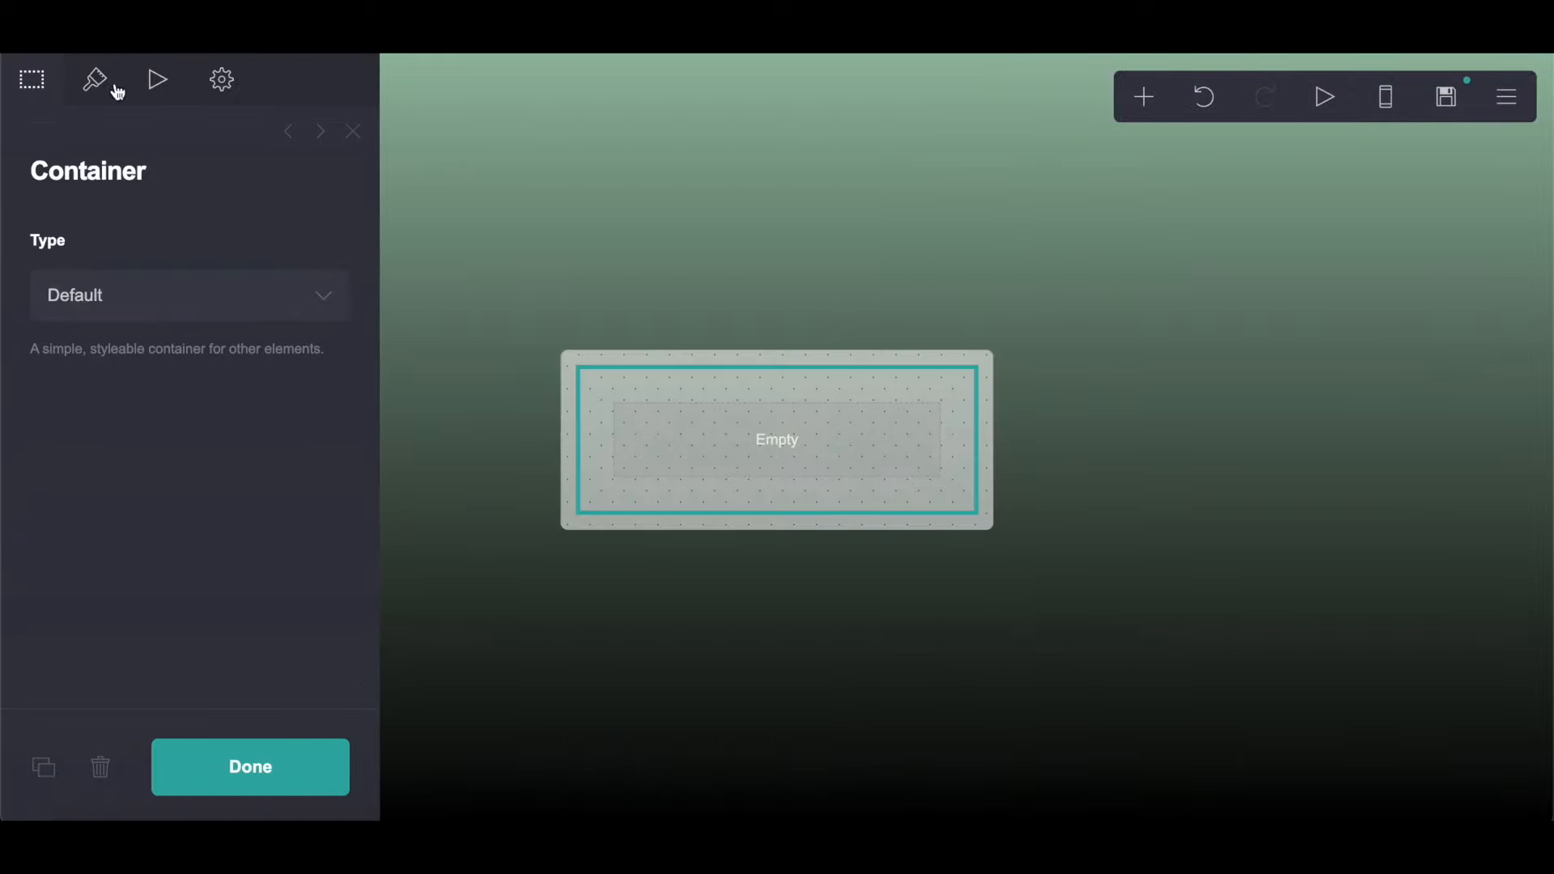
click(120, 93)
click(166, 418)
text(.75)
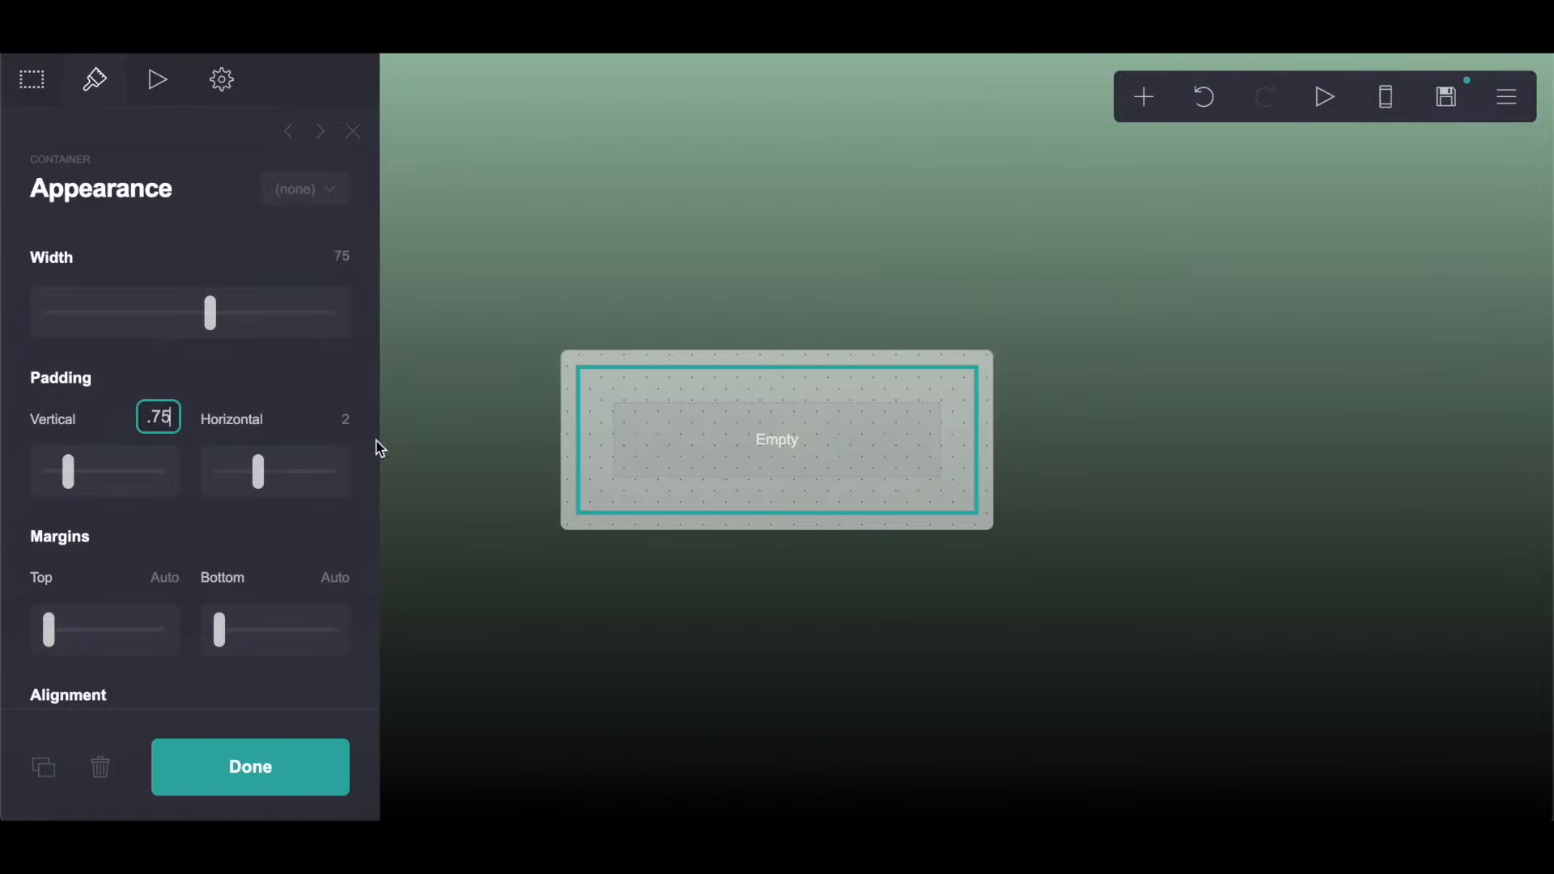
click(344, 418)
text(.75)
key(Return)
Step: Set the container's own alignment to Left
scroll(340, 418, down, 1)
scroll(181, 442, down, 6)
click(85, 259)
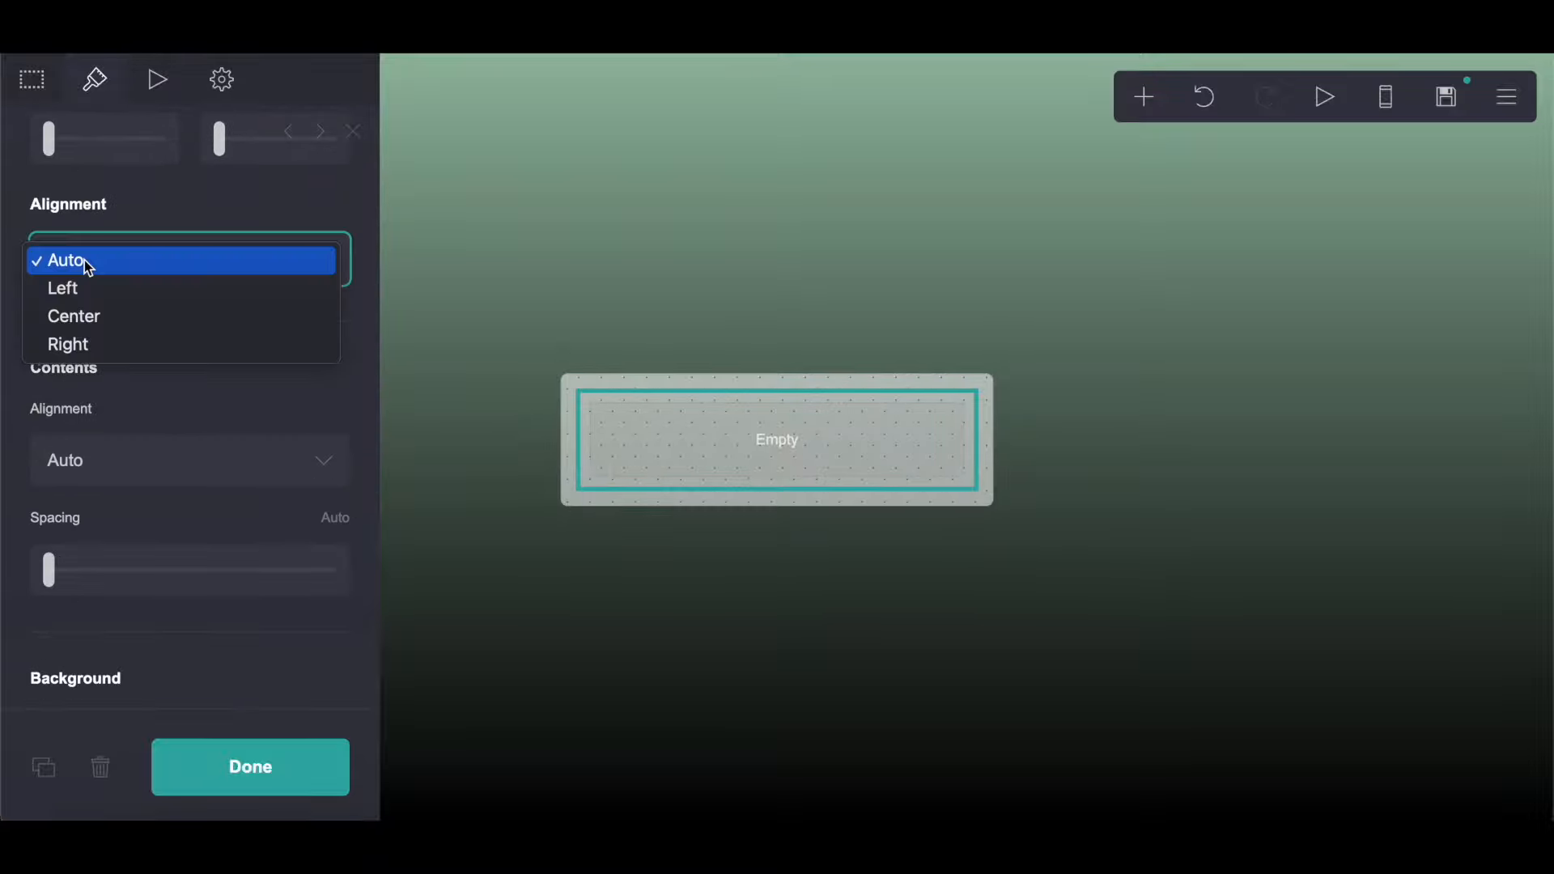
click(76, 289)
Step: Give the container a color background of #FEC5E5
scroll(84, 302, down, 8)
click(84, 354)
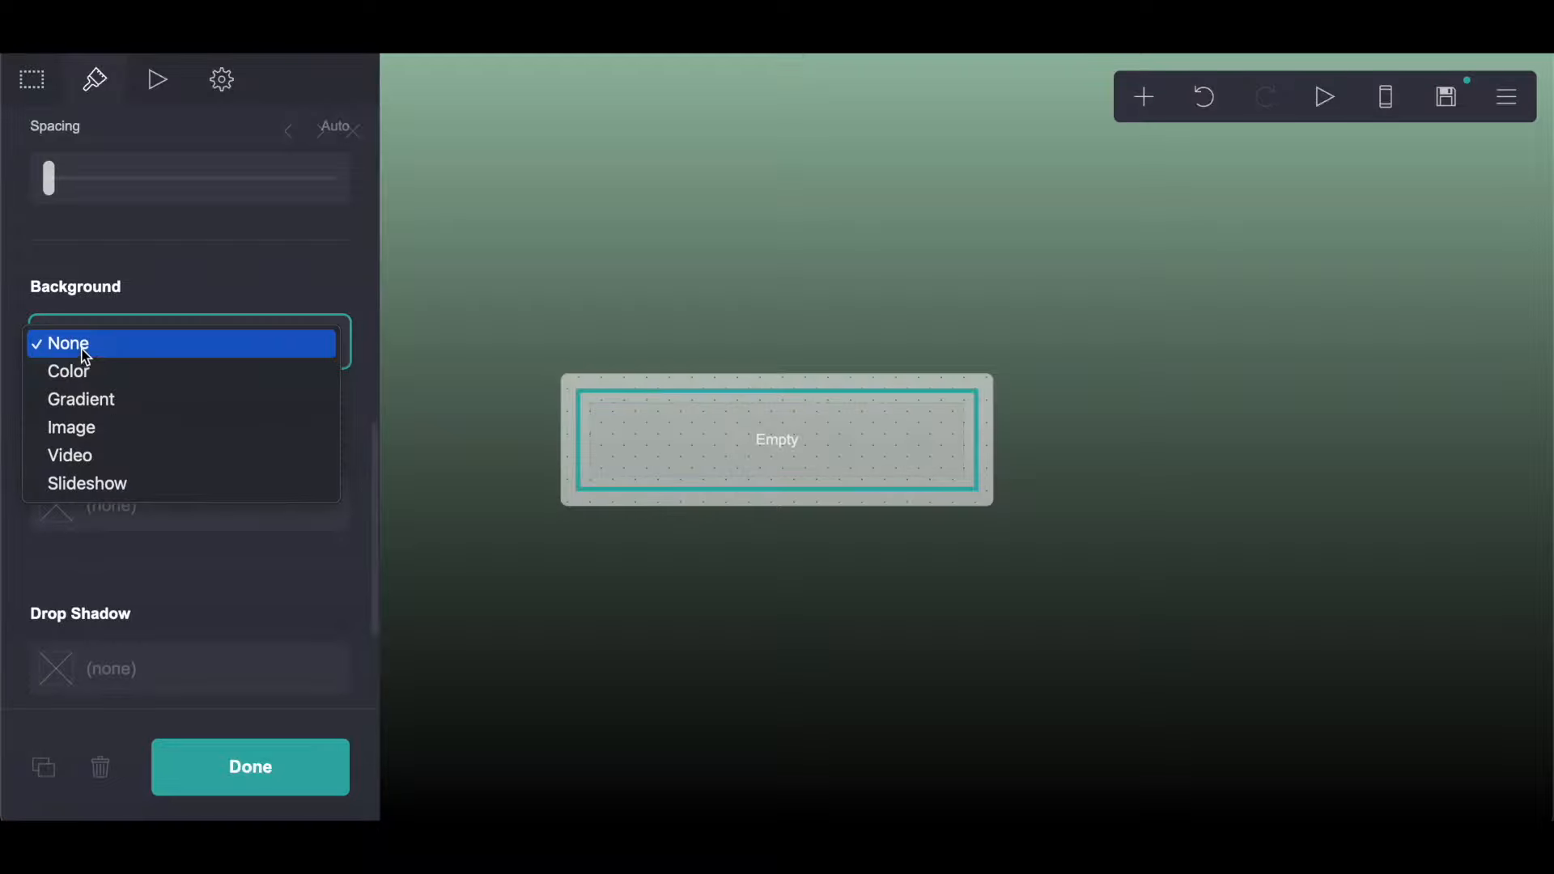
click(84, 371)
click(98, 414)
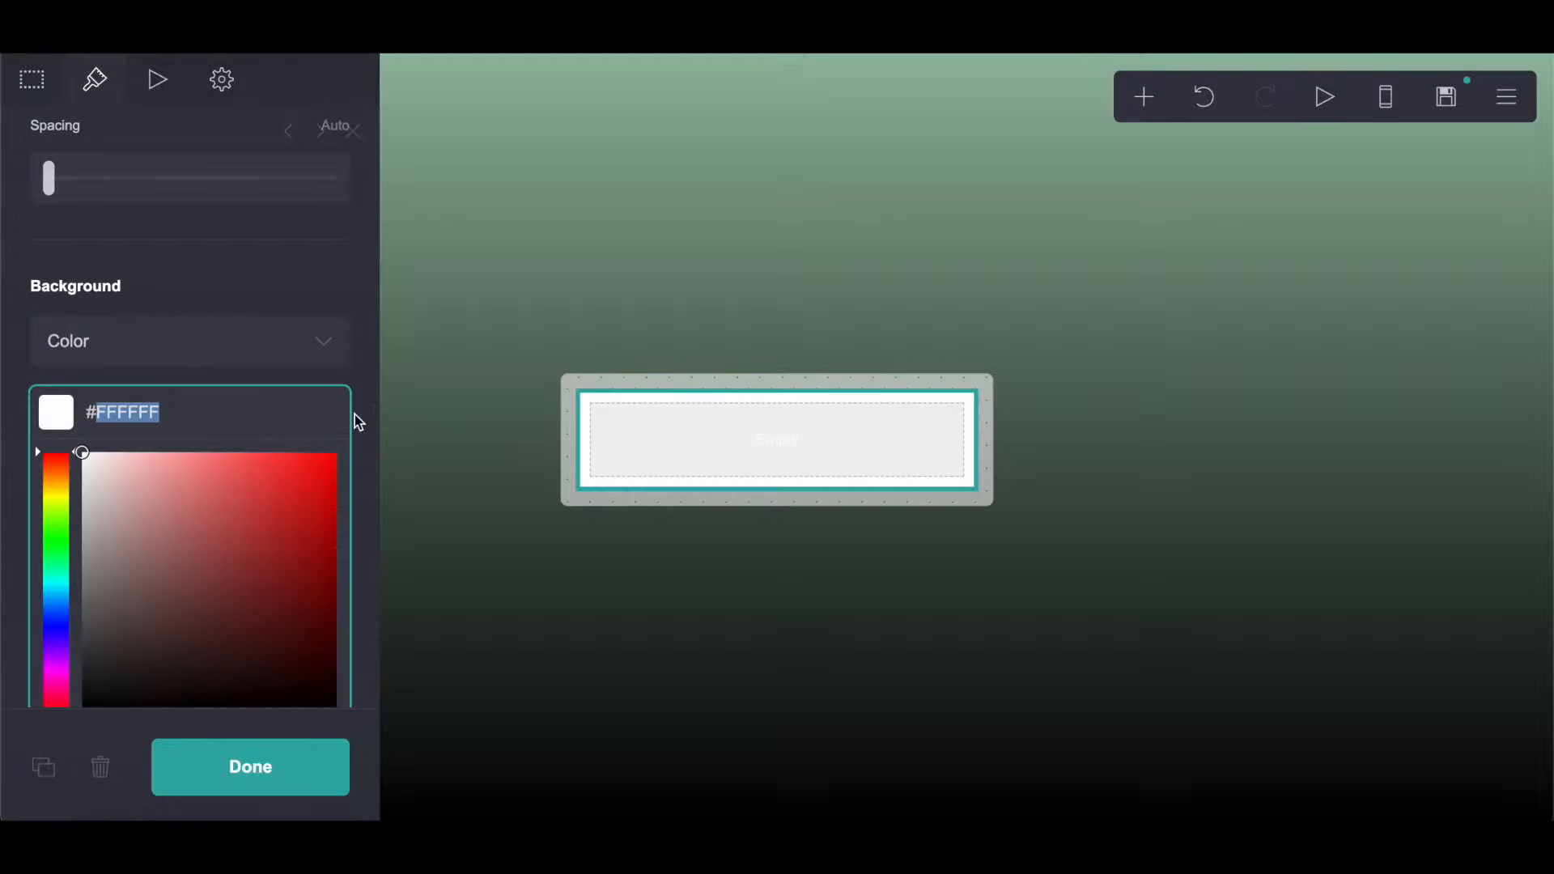
text(#FEC5E5)
Step: Switch to the Google Docs notes and copy the container's border color #949494
key(ctrl+Tab)
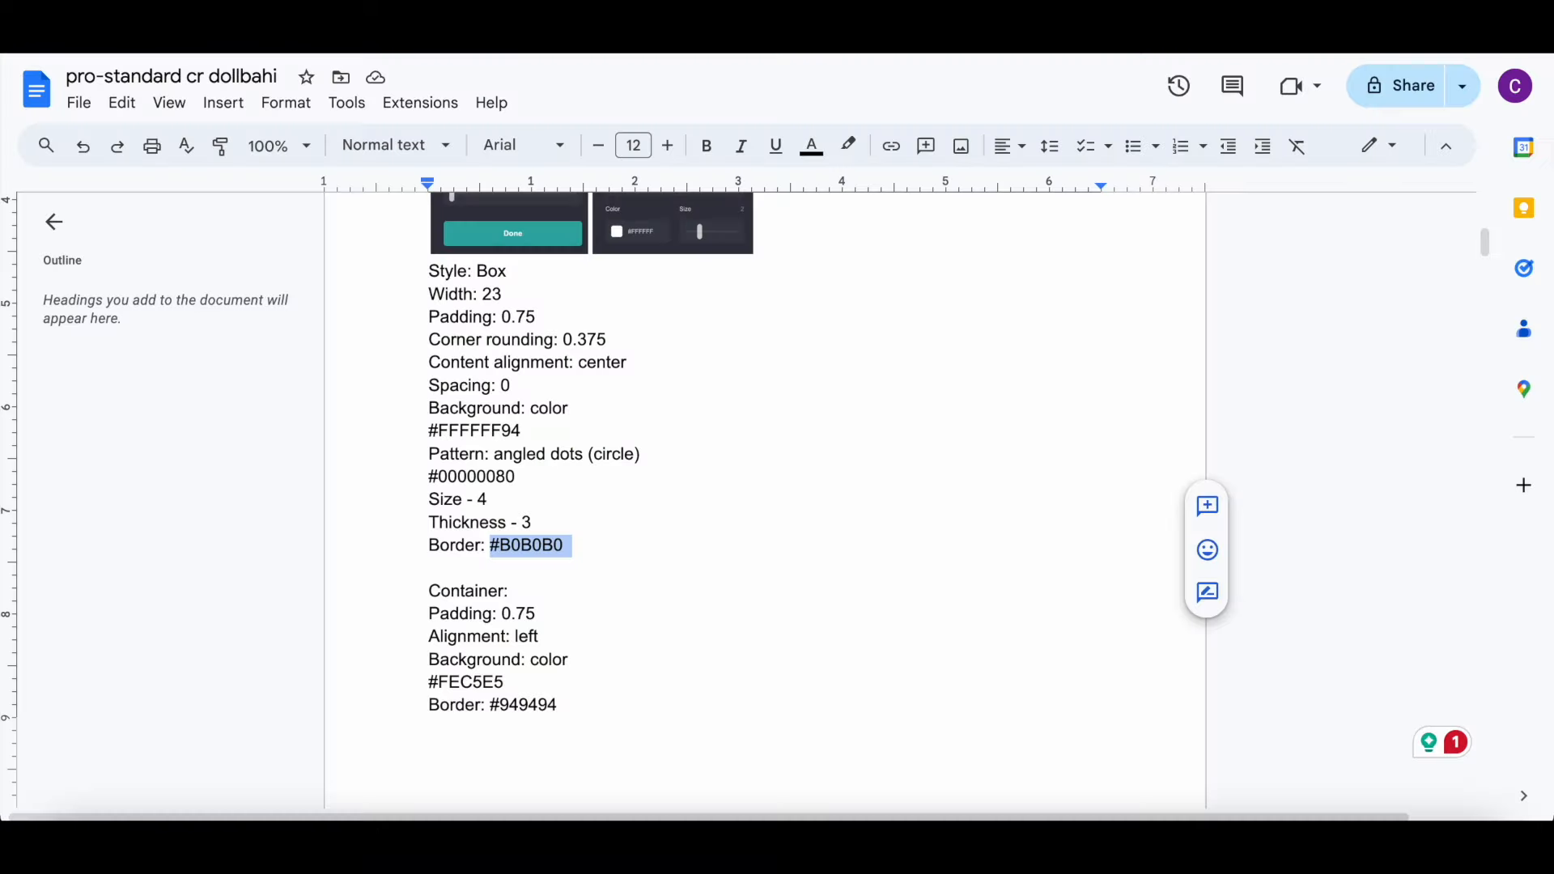
scroll(677, 548, down, 4)
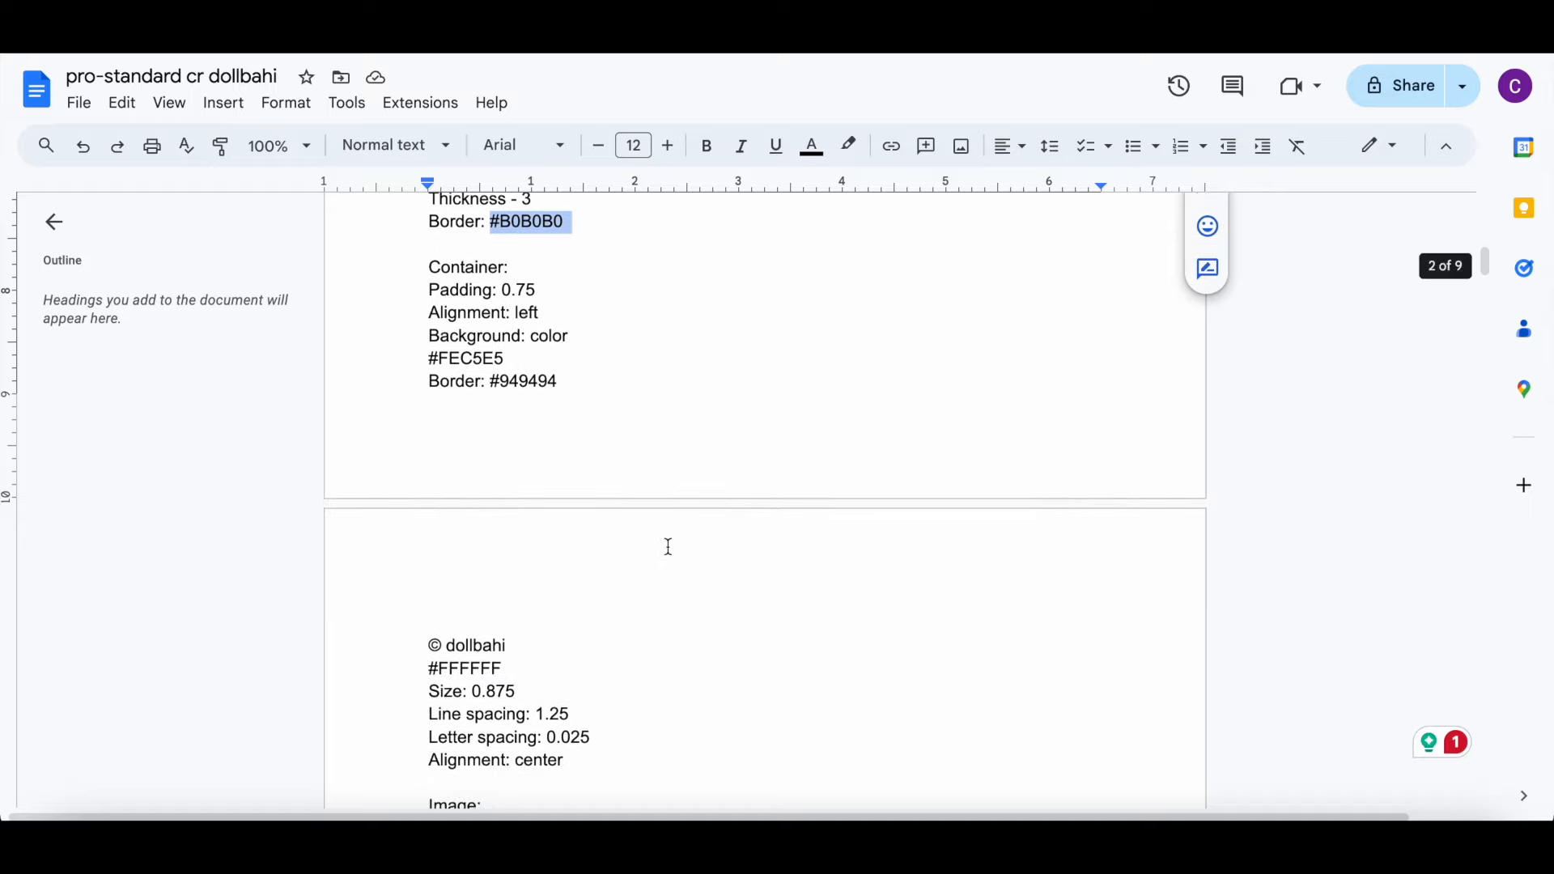
drag(493, 388, 593, 385)
right_click(593, 385)
click(675, 313)
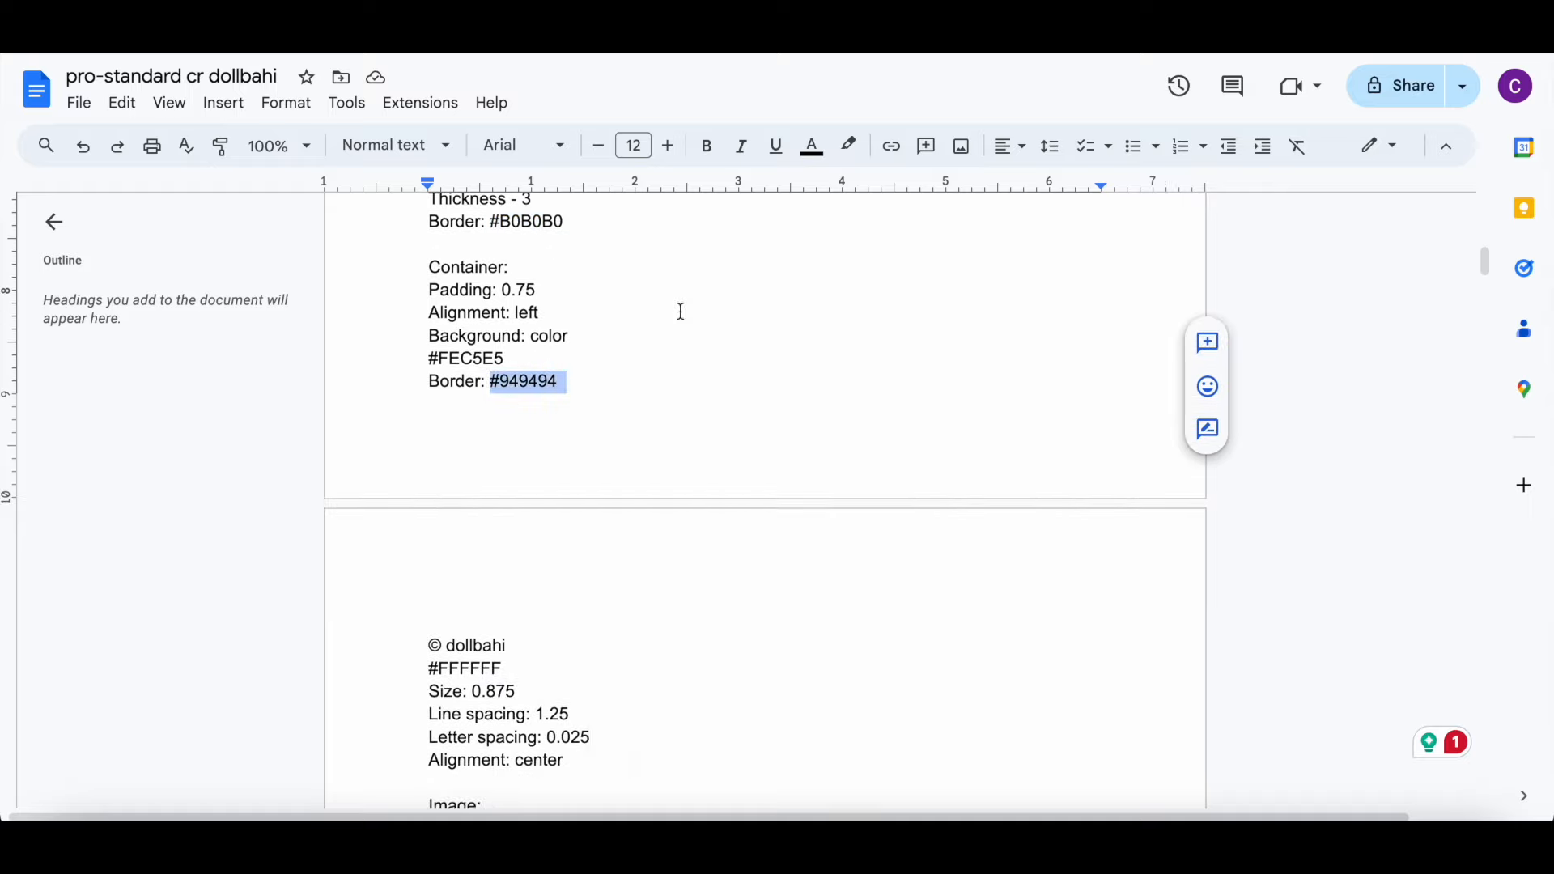
Step: Switch back to Carrd and give the container a border colored #949494
key(ctrl+Tab)
click(212, 293)
scroll(212, 293, down, 3)
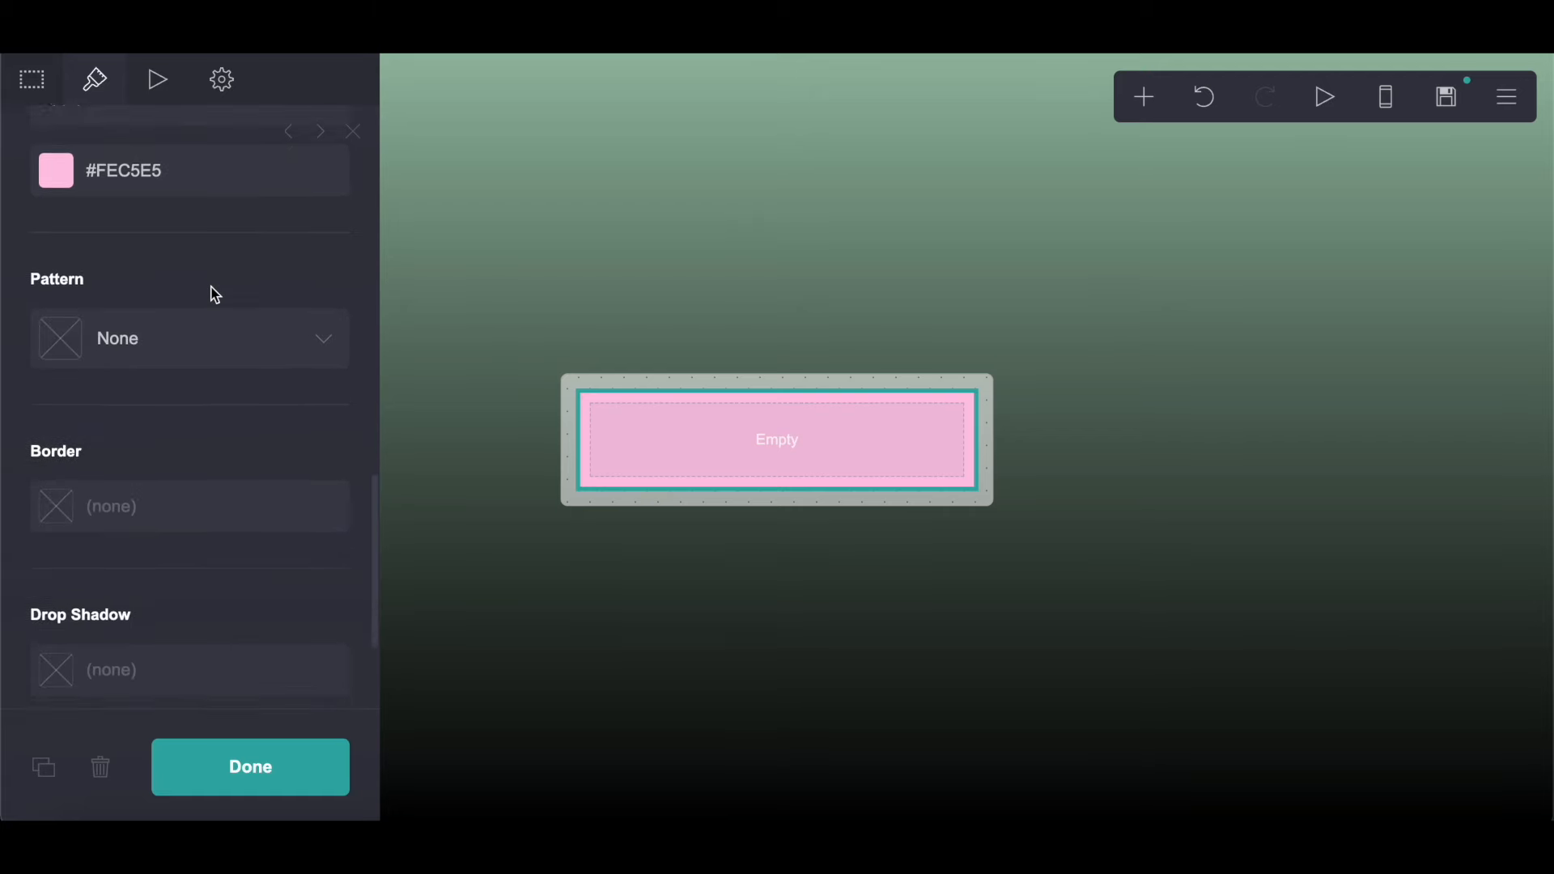
click(162, 500)
right_click(163, 499)
click(202, 638)
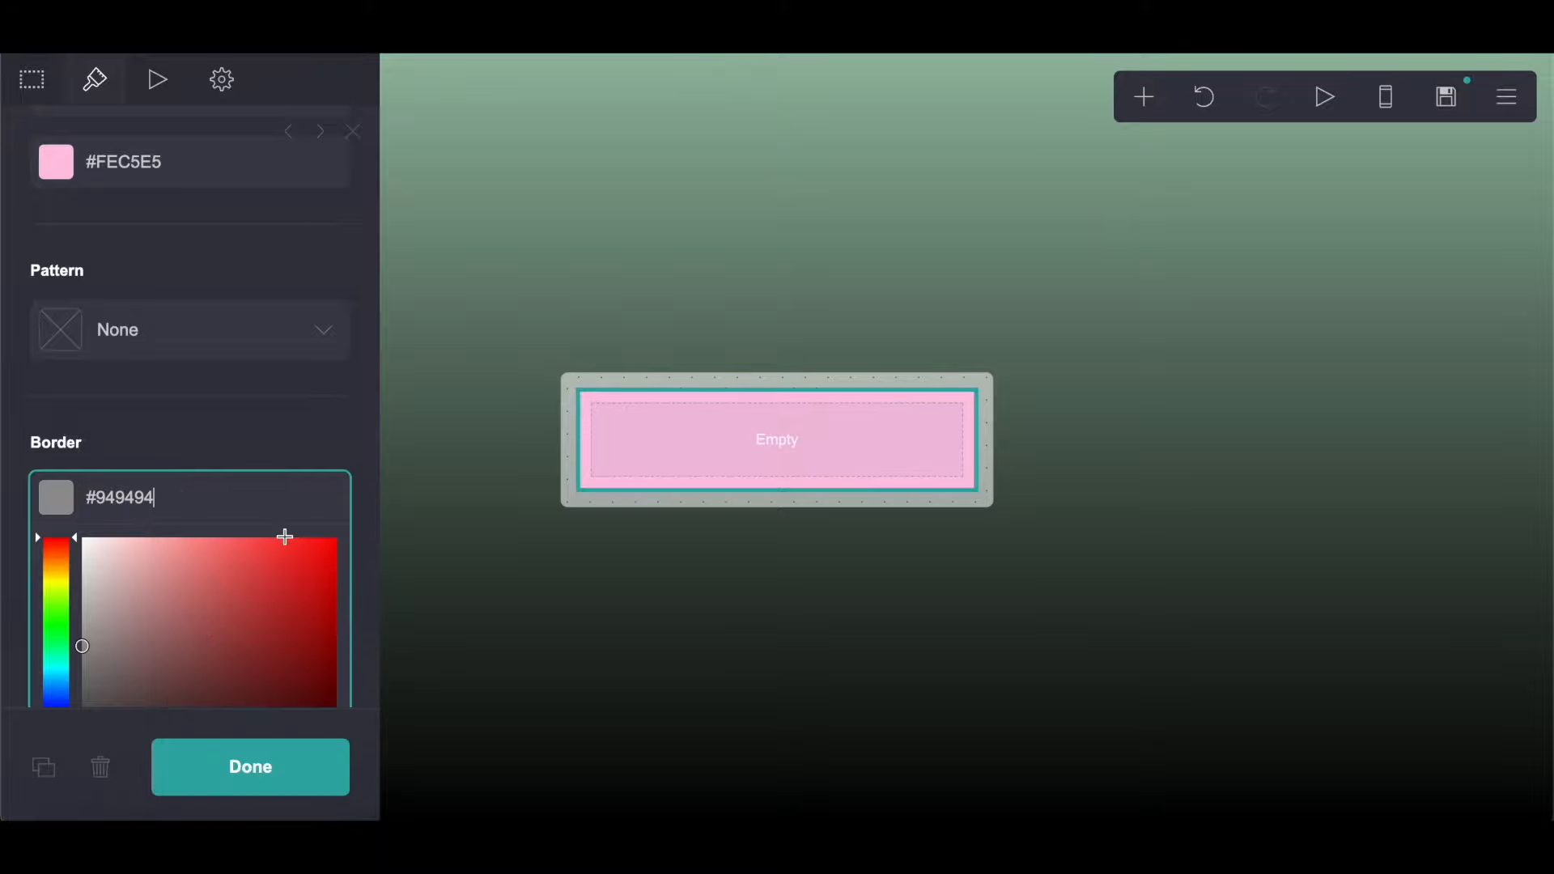
Step: Add a text element inside the container and copy its wording "© dollbahi" from the Google Docs notes
click(1141, 109)
click(905, 171)
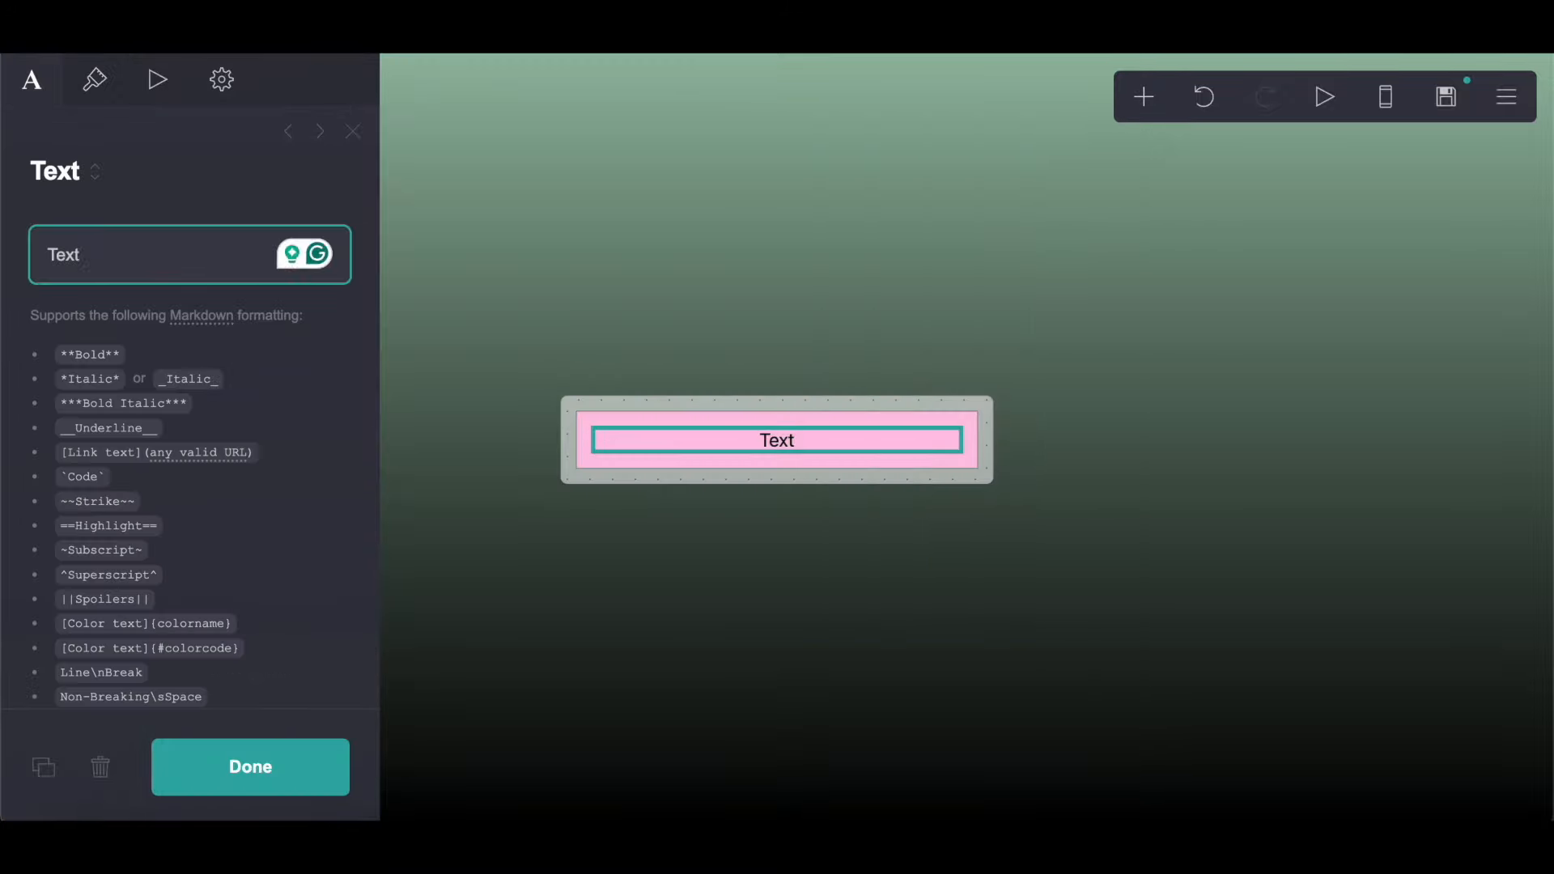
key(ctrl+Tab)
scroll(556, 558, down, 3)
drag(422, 526, 599, 524)
right_click(599, 525)
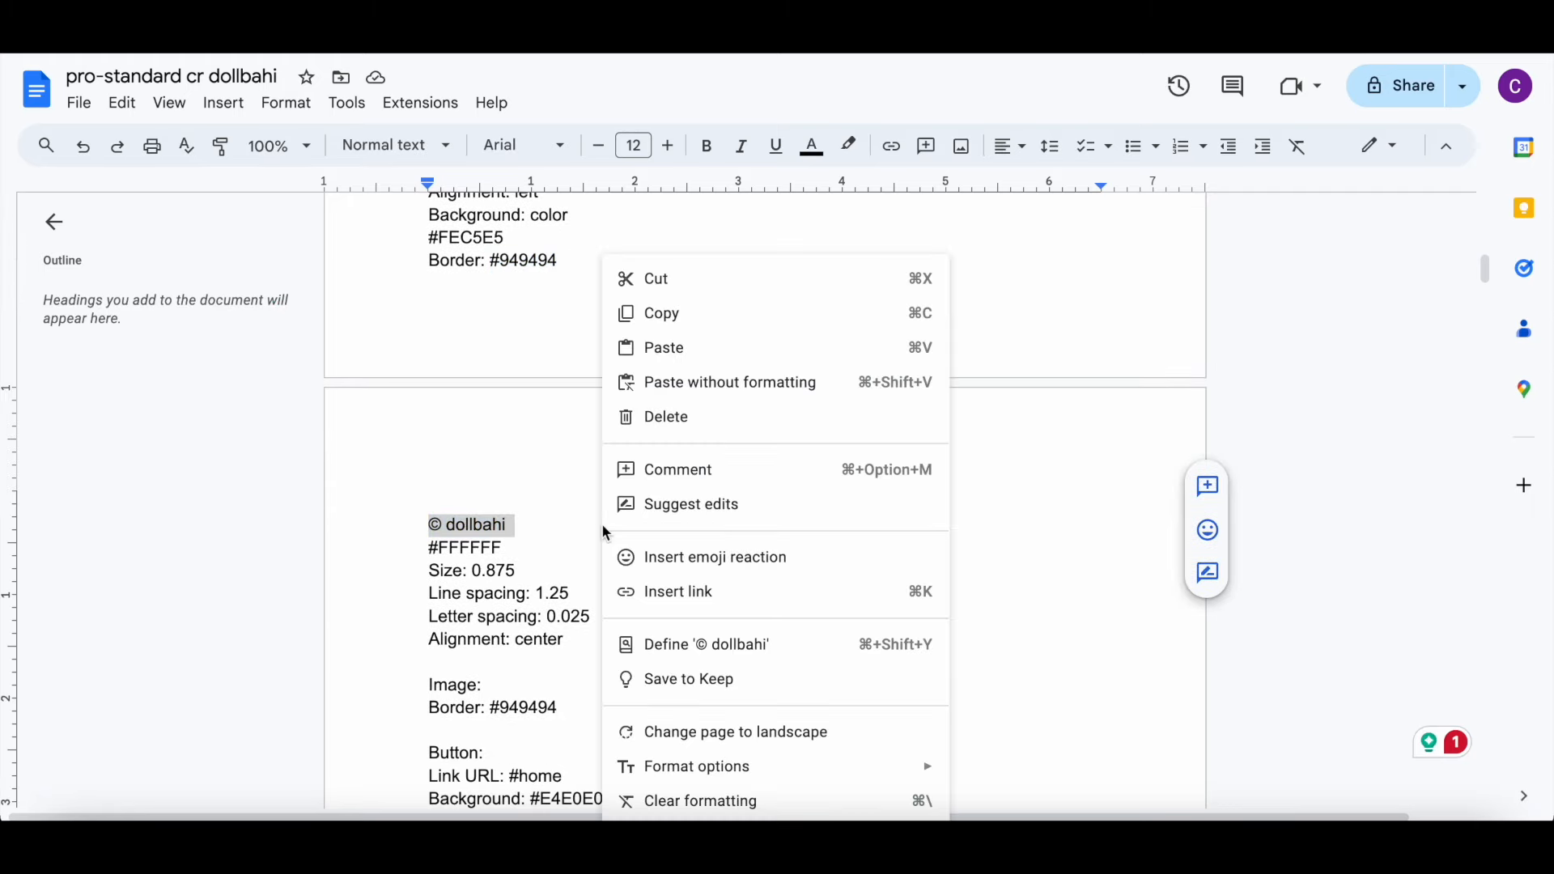
click(672, 316)
Step: Return to Carrd and replace the text element's placeholder with "© dollbahi"
key(ctrl+shift+Tab)
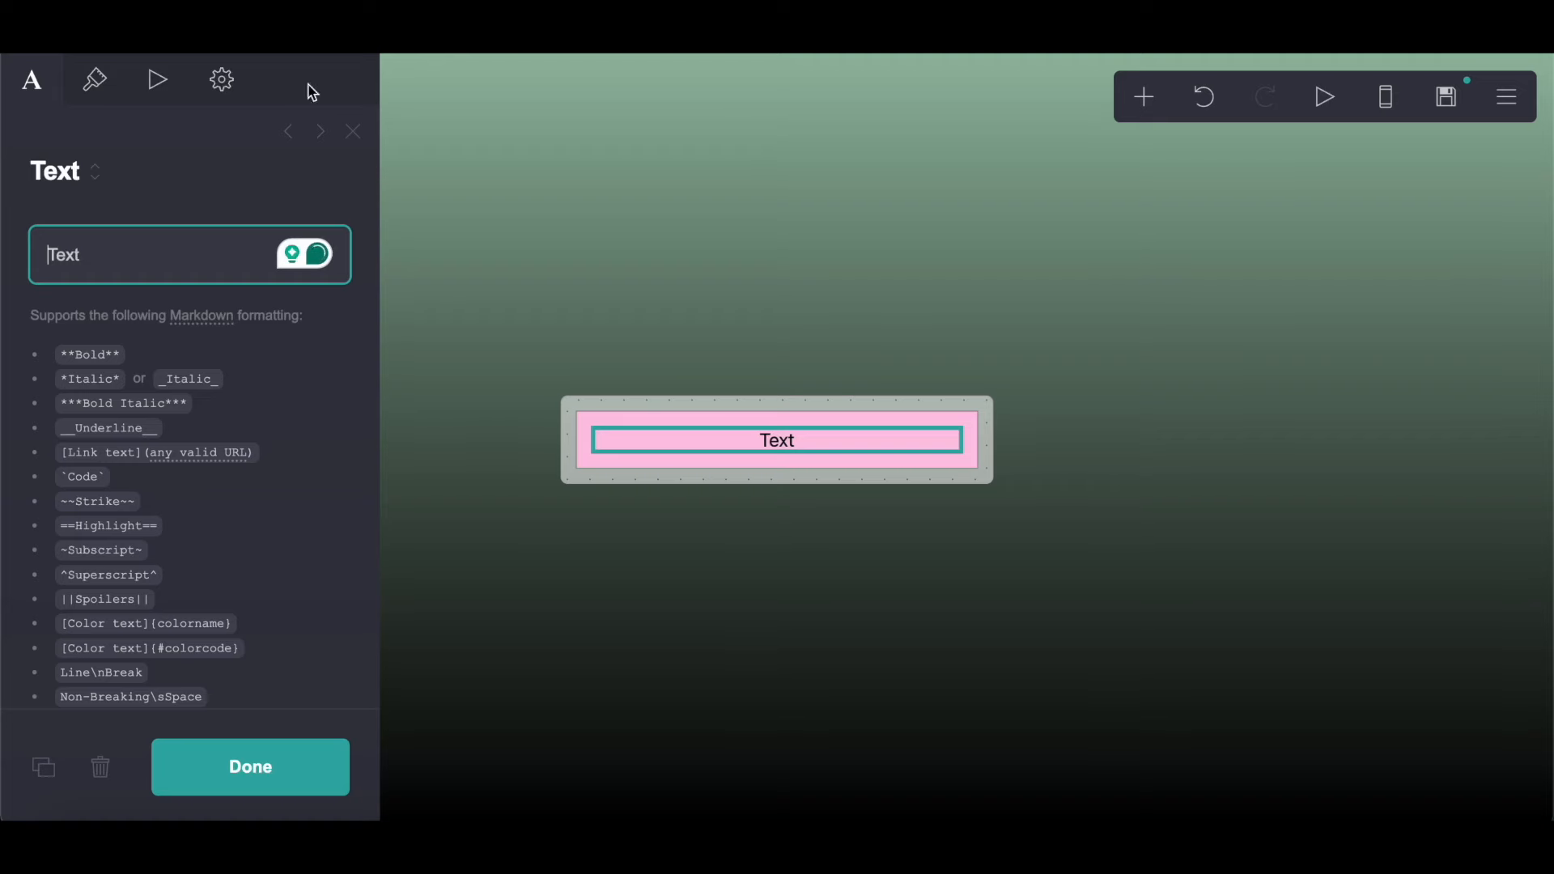
double_click(50, 251)
right_click(160, 246)
click(208, 459)
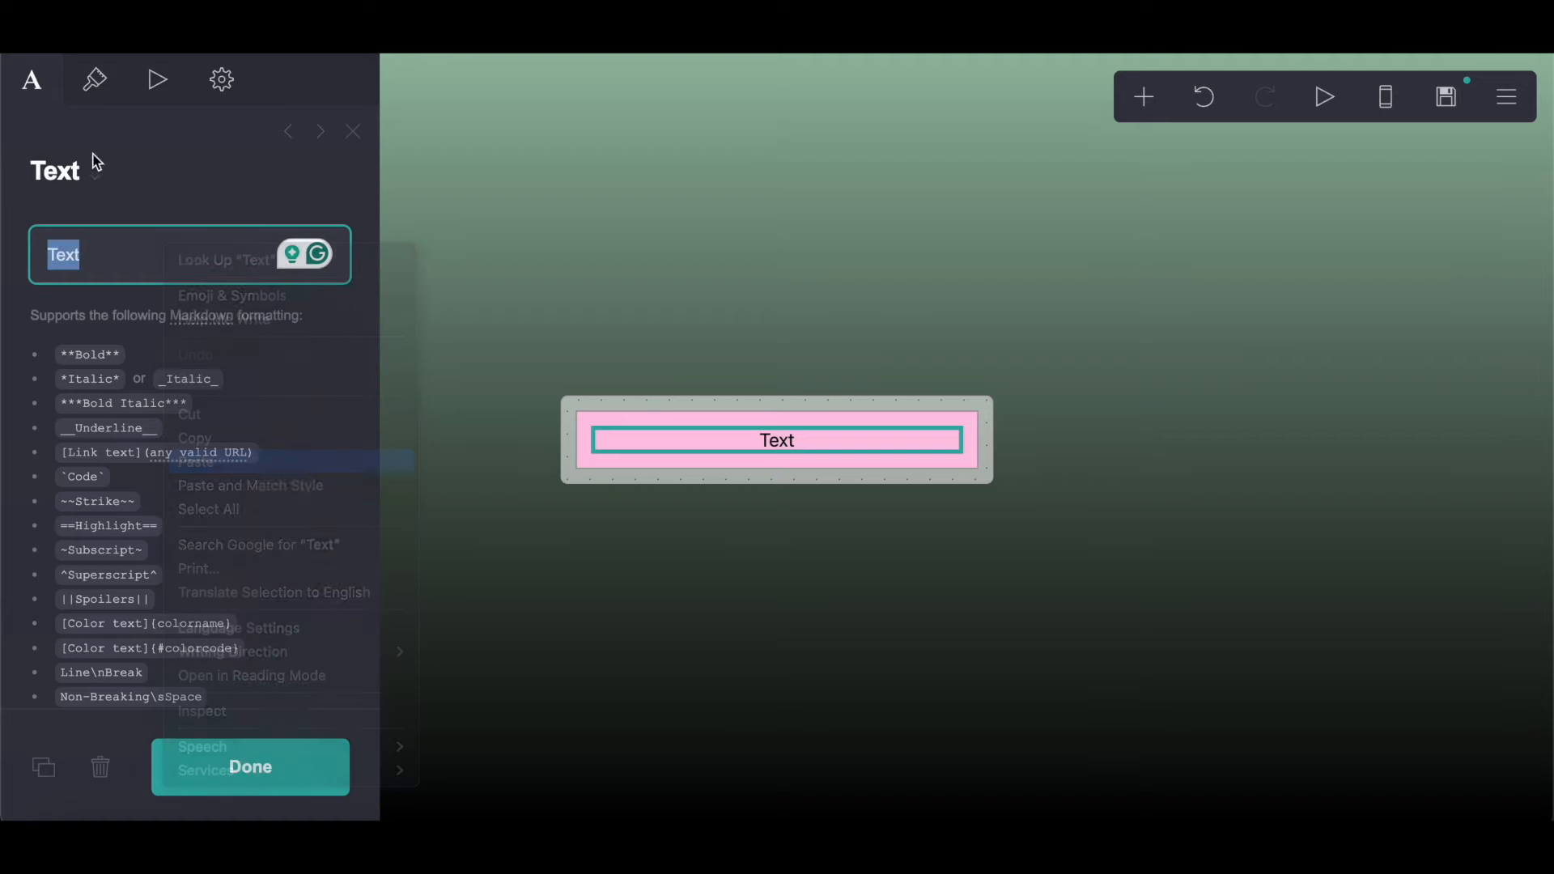
Step: Set the "© dollbahi" text color to #FFFFFF and its size to 0.875
click(96, 103)
click(211, 328)
drag(101, 368, 39, 271)
click(163, 253)
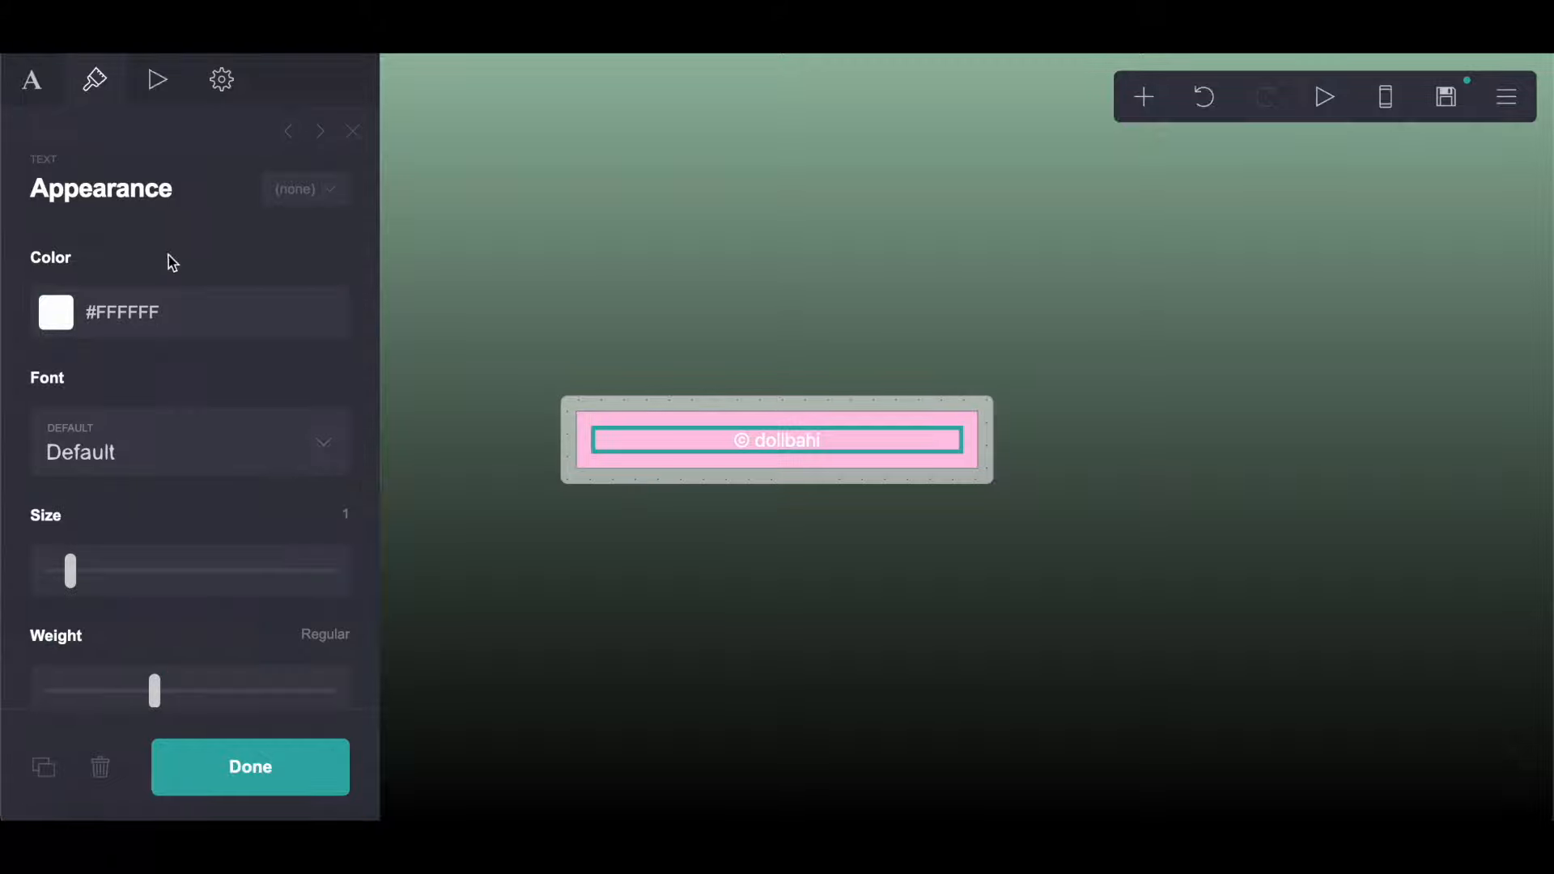
key(Return)
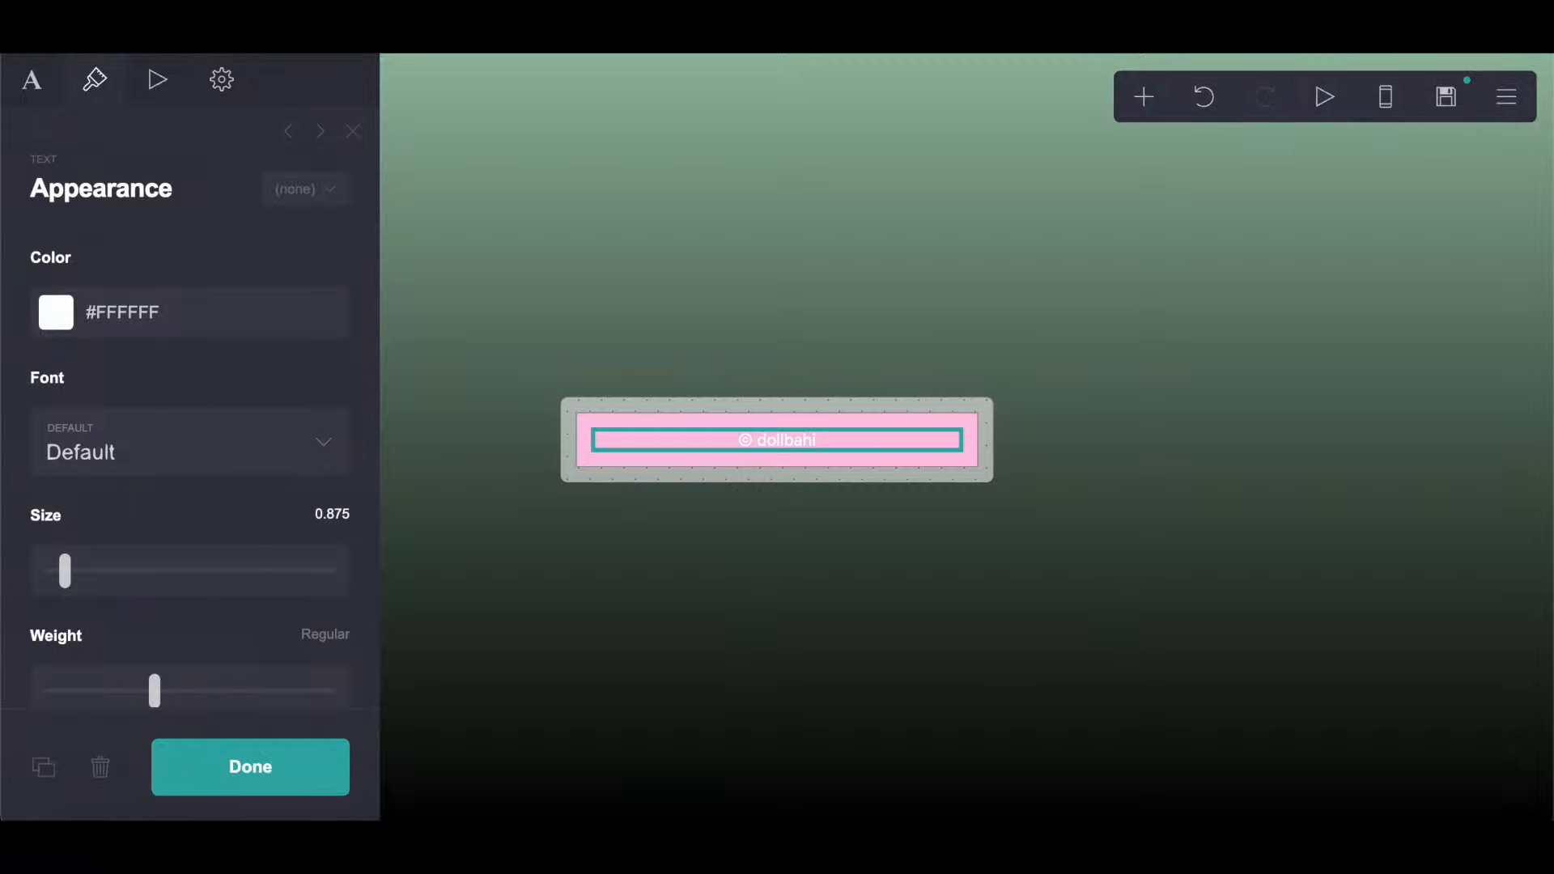
Step: Set the text's line spacing to 1.25 and its letter spacing to 0.025
scroll(340, 485, down, 5)
click(343, 391)
text(1.25)
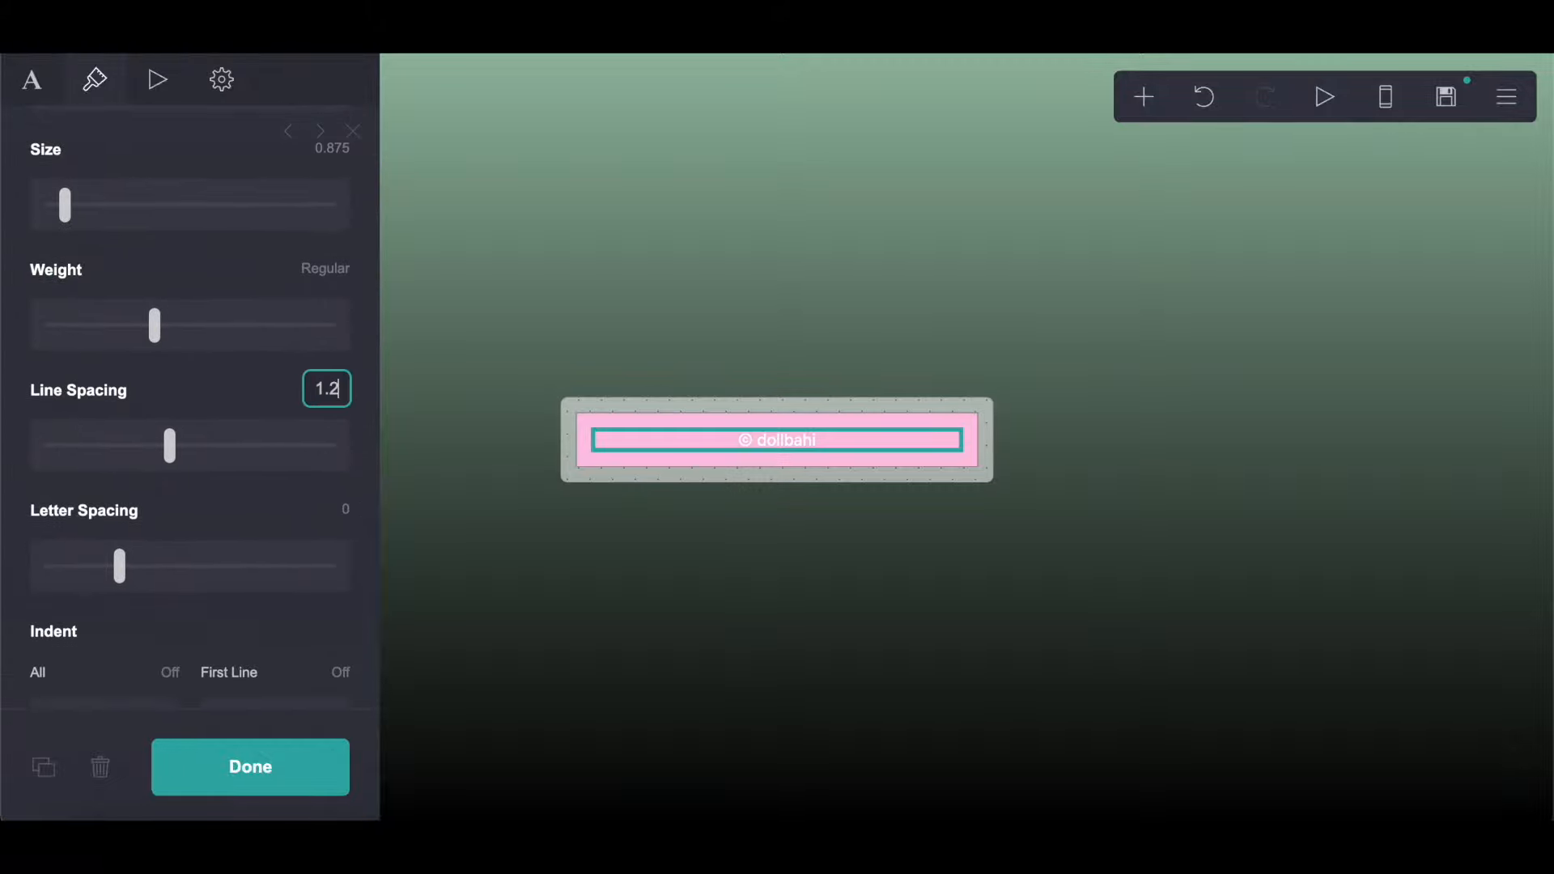
key(Return)
click(353, 513)
text(0.025)
key(Return)
scroll(283, 376, down, 10)
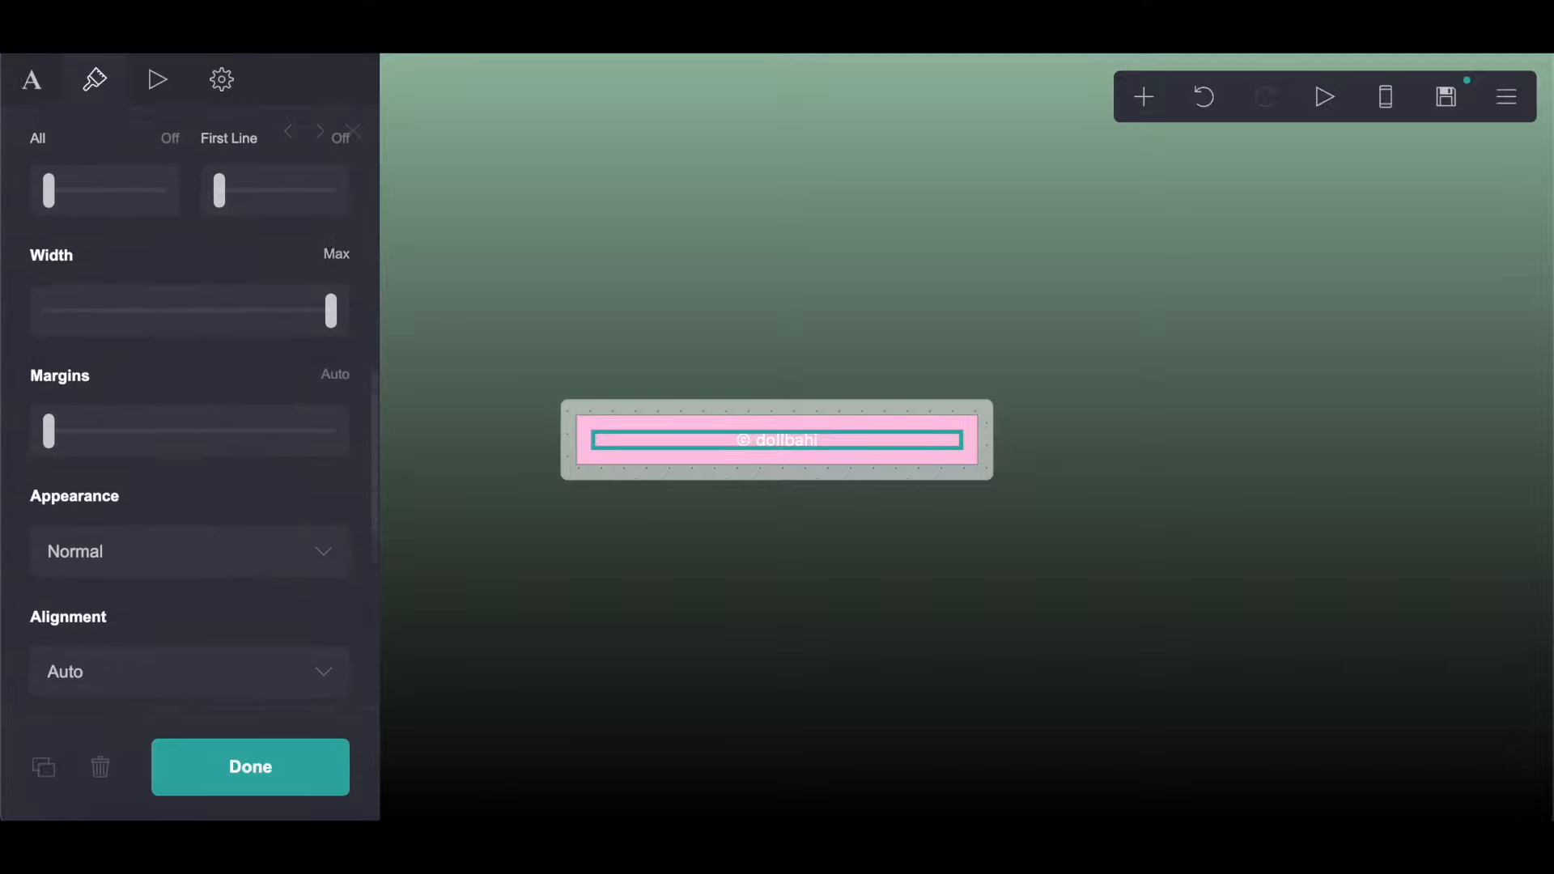
Step: Copy the image border color #949494 from the Google Docs notes and return to Carrd
key(ctrl+Tab)
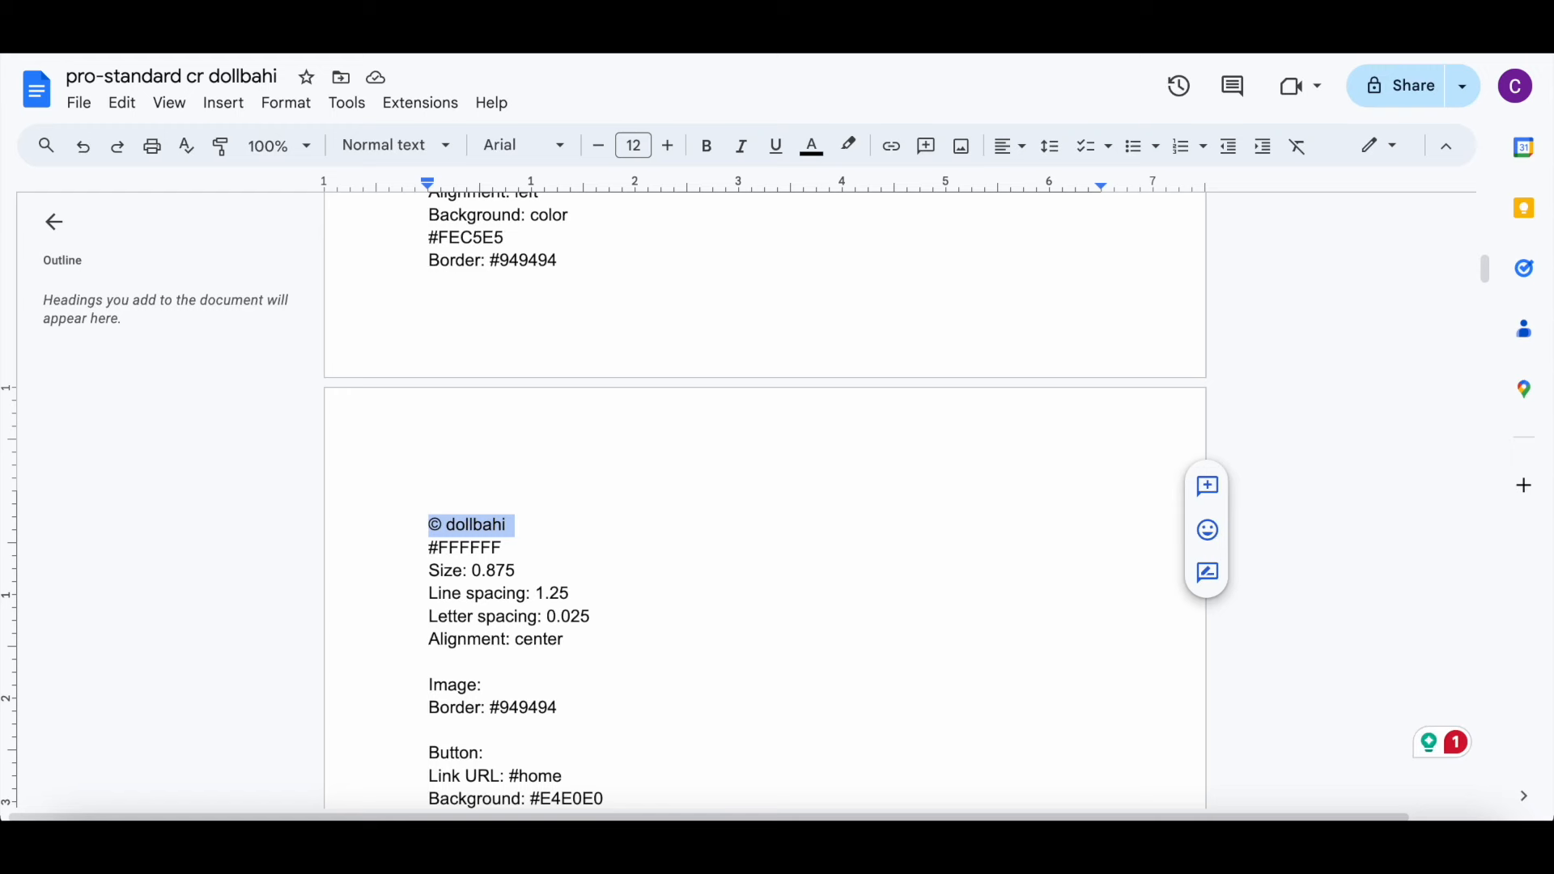
scroll(541, 454, down, 2)
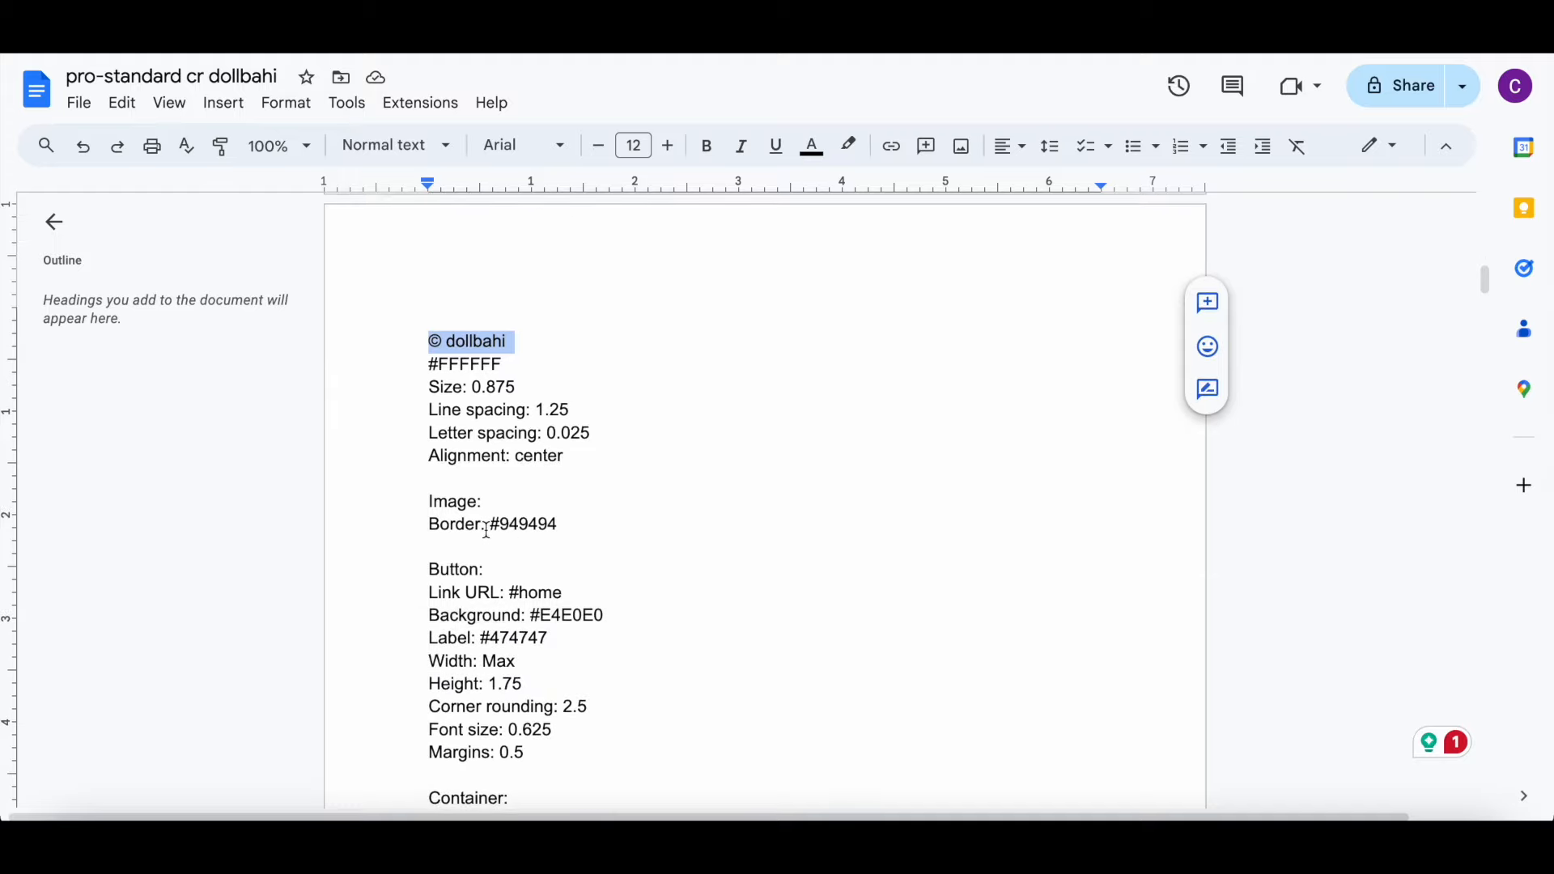
drag(485, 530, 590, 531)
right_click(590, 531)
click(677, 323)
key(ctrl+Tab)
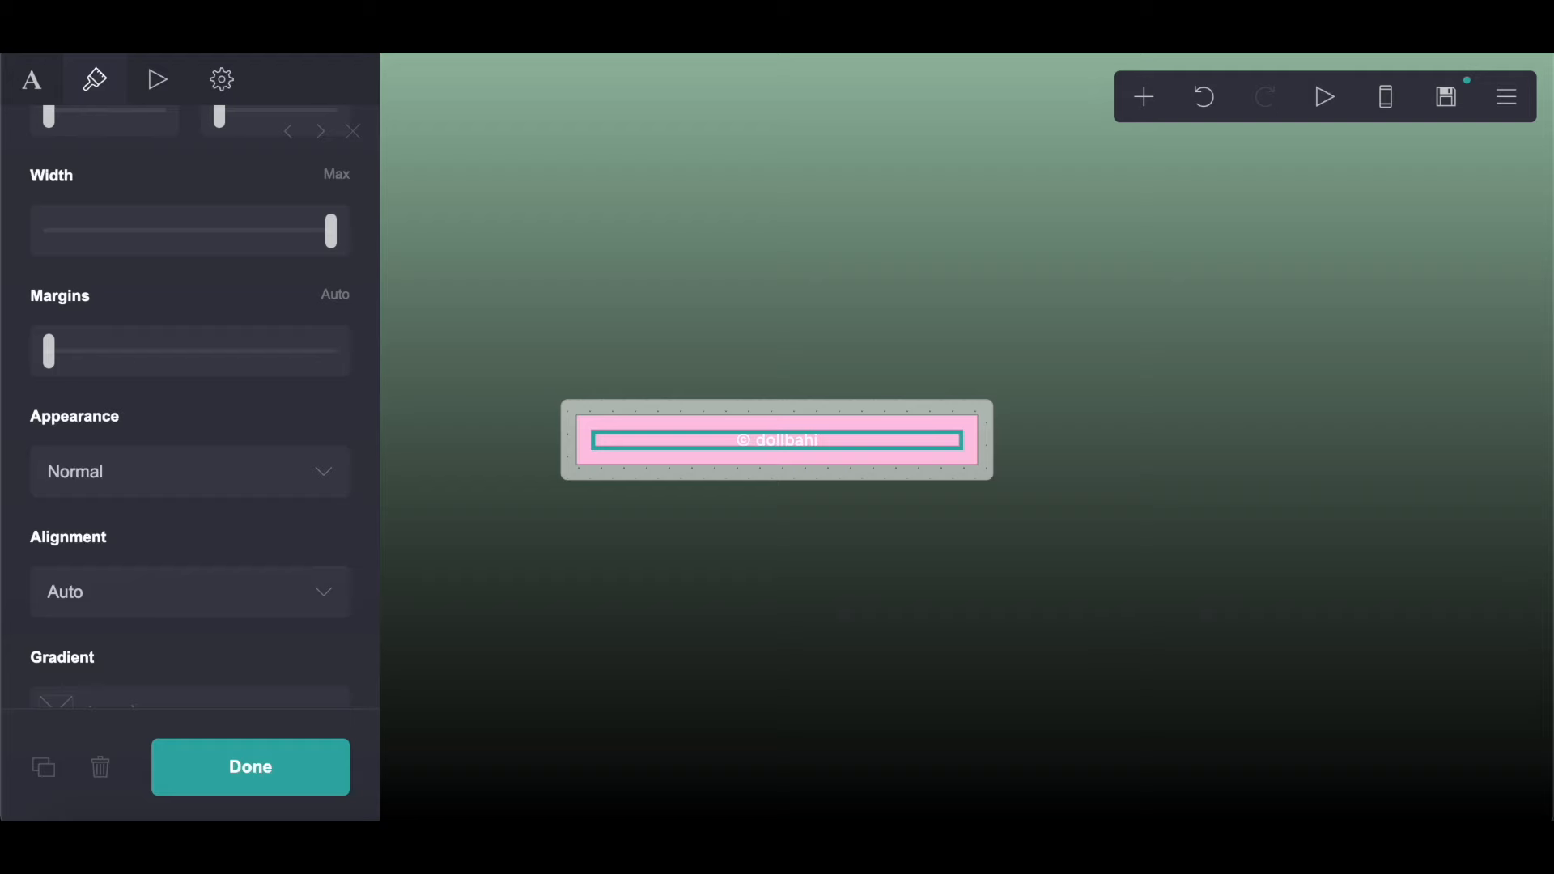
Step: Add an image element below the text and upload 07d09489e21baa662702818b747962ec.jpg from Downloads, accepting it uncropped
click(1145, 97)
click(923, 229)
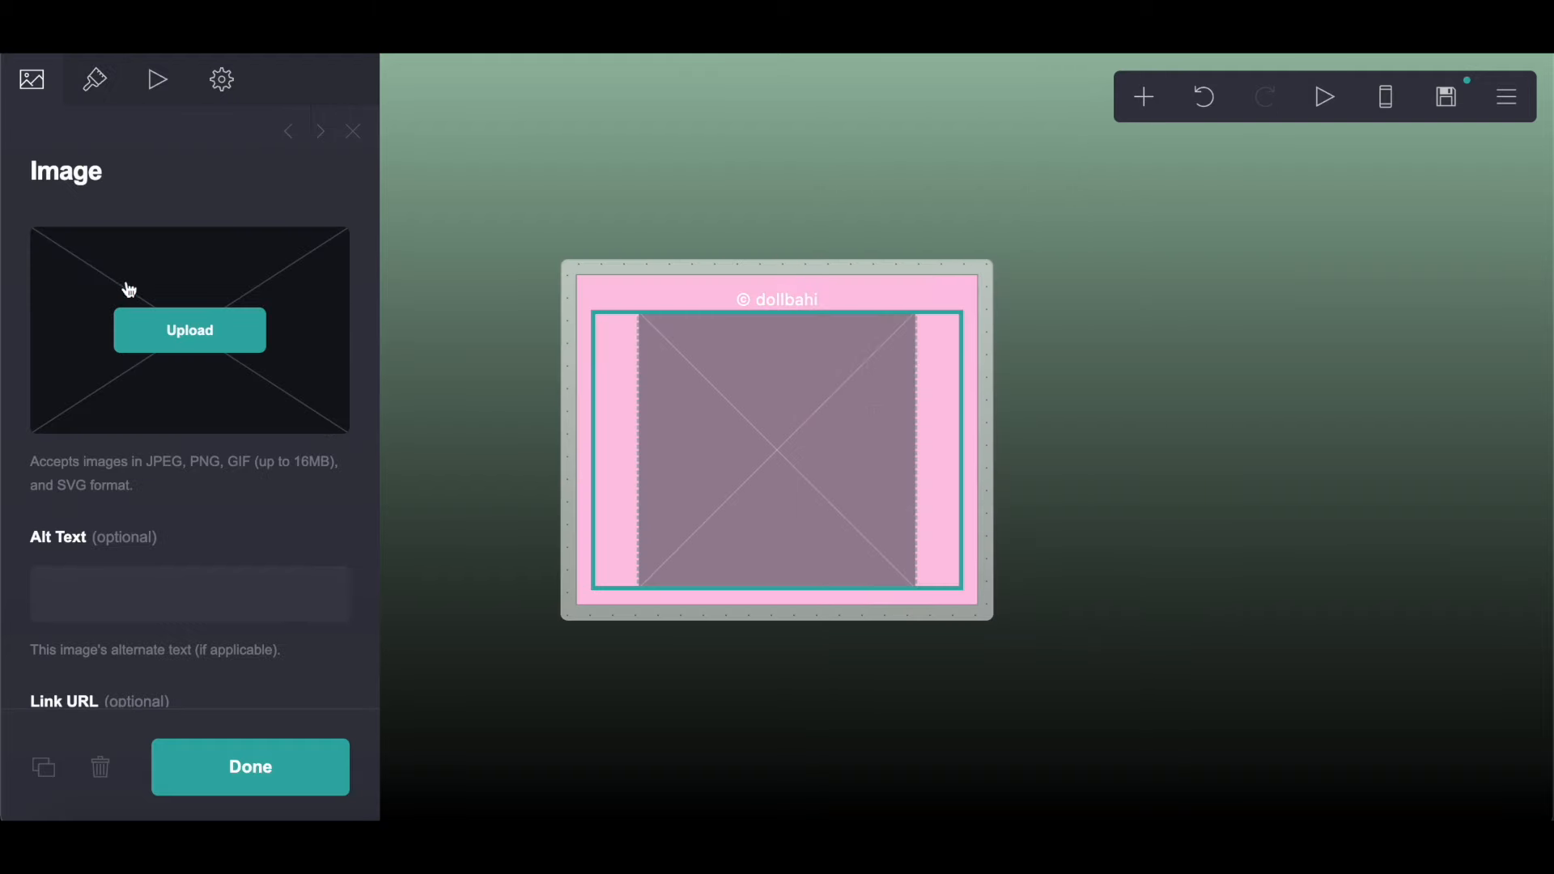
click(141, 316)
click(640, 236)
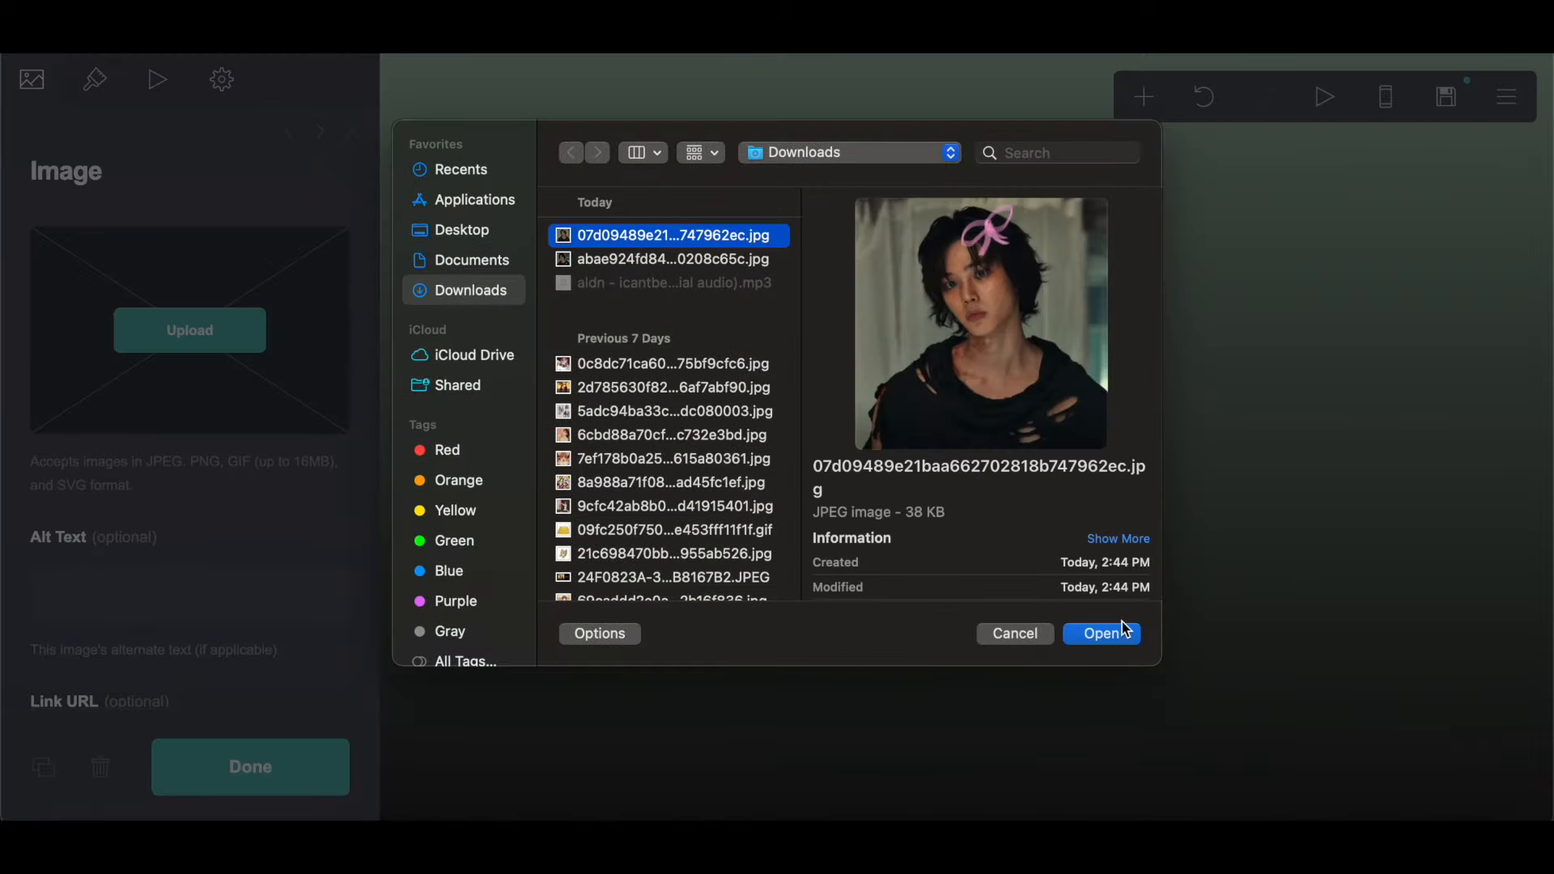
click(1101, 633)
click(38, 83)
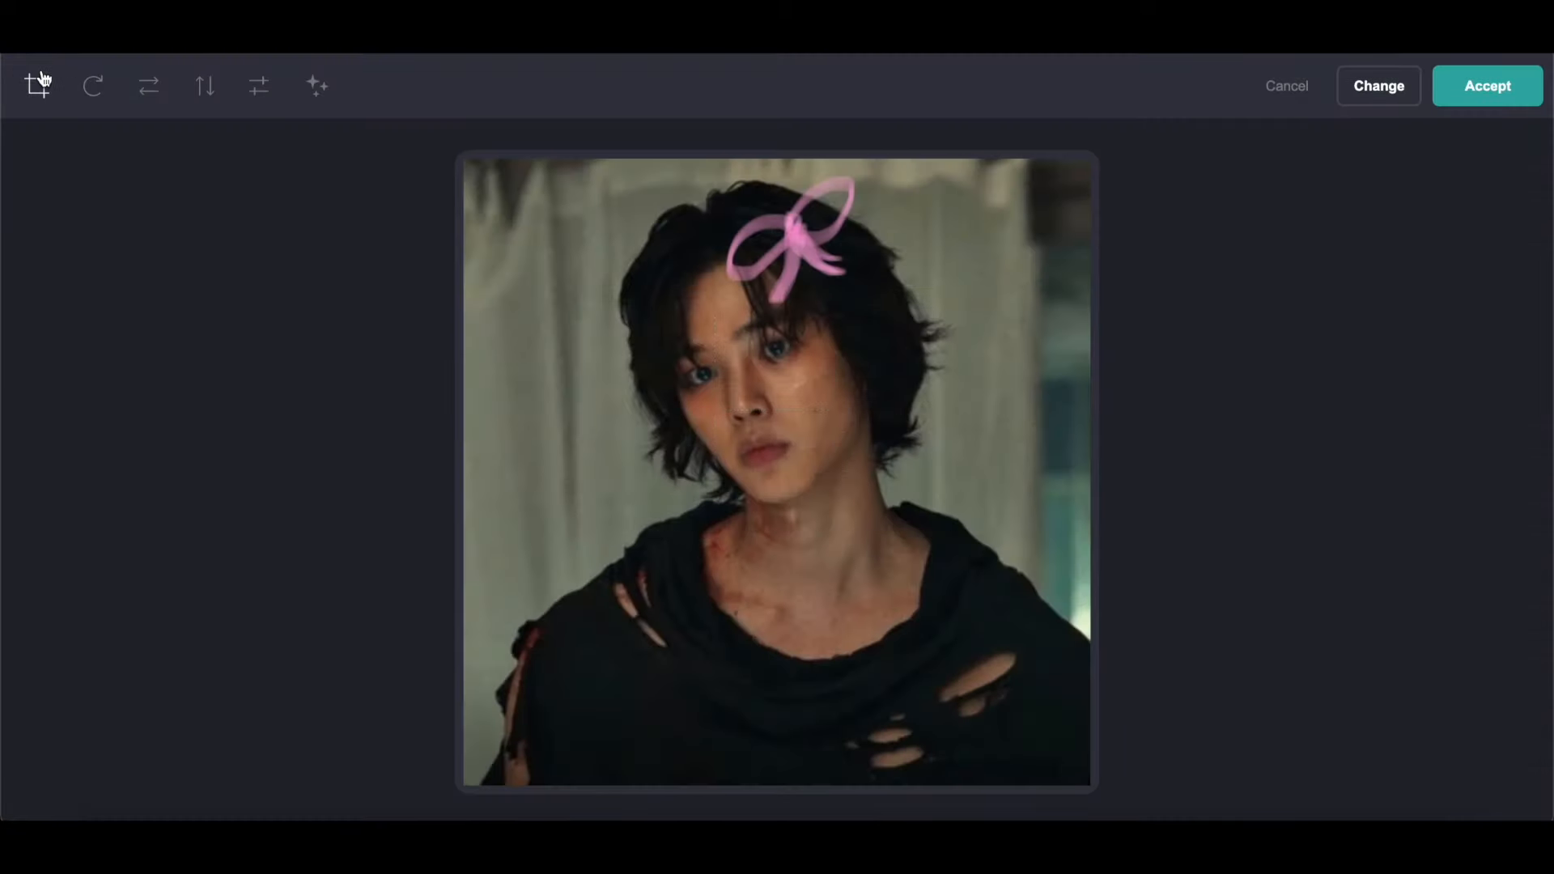
click(1480, 86)
scroll(198, 450, down, 3)
scroll(154, 486, up, 3)
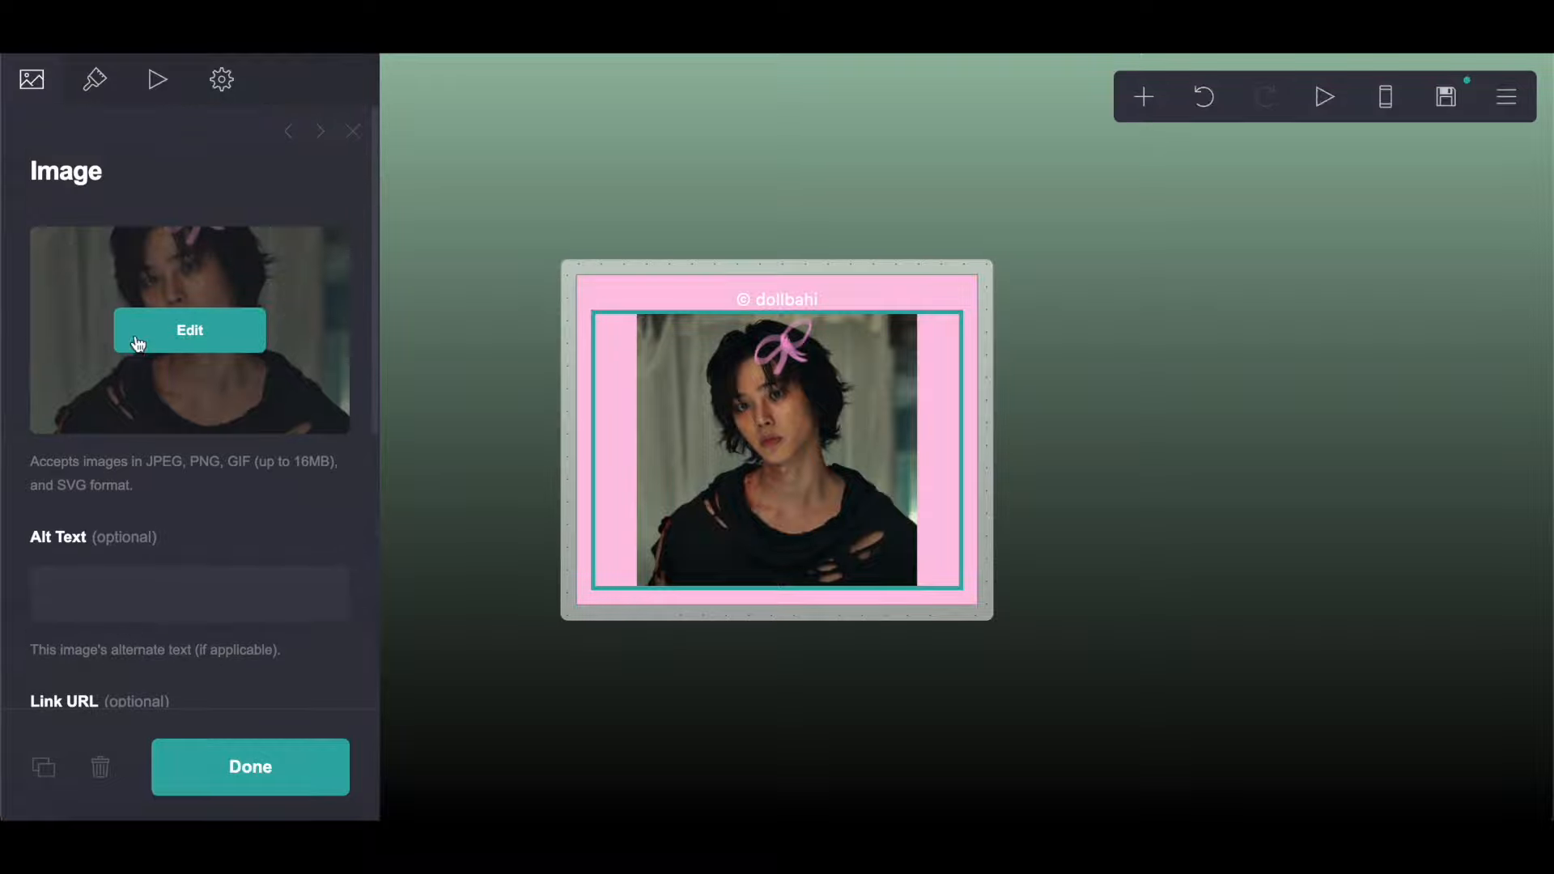
Step: Give the portrait image a border colored #949494
click(95, 85)
scroll(226, 486, down, 5)
click(181, 397)
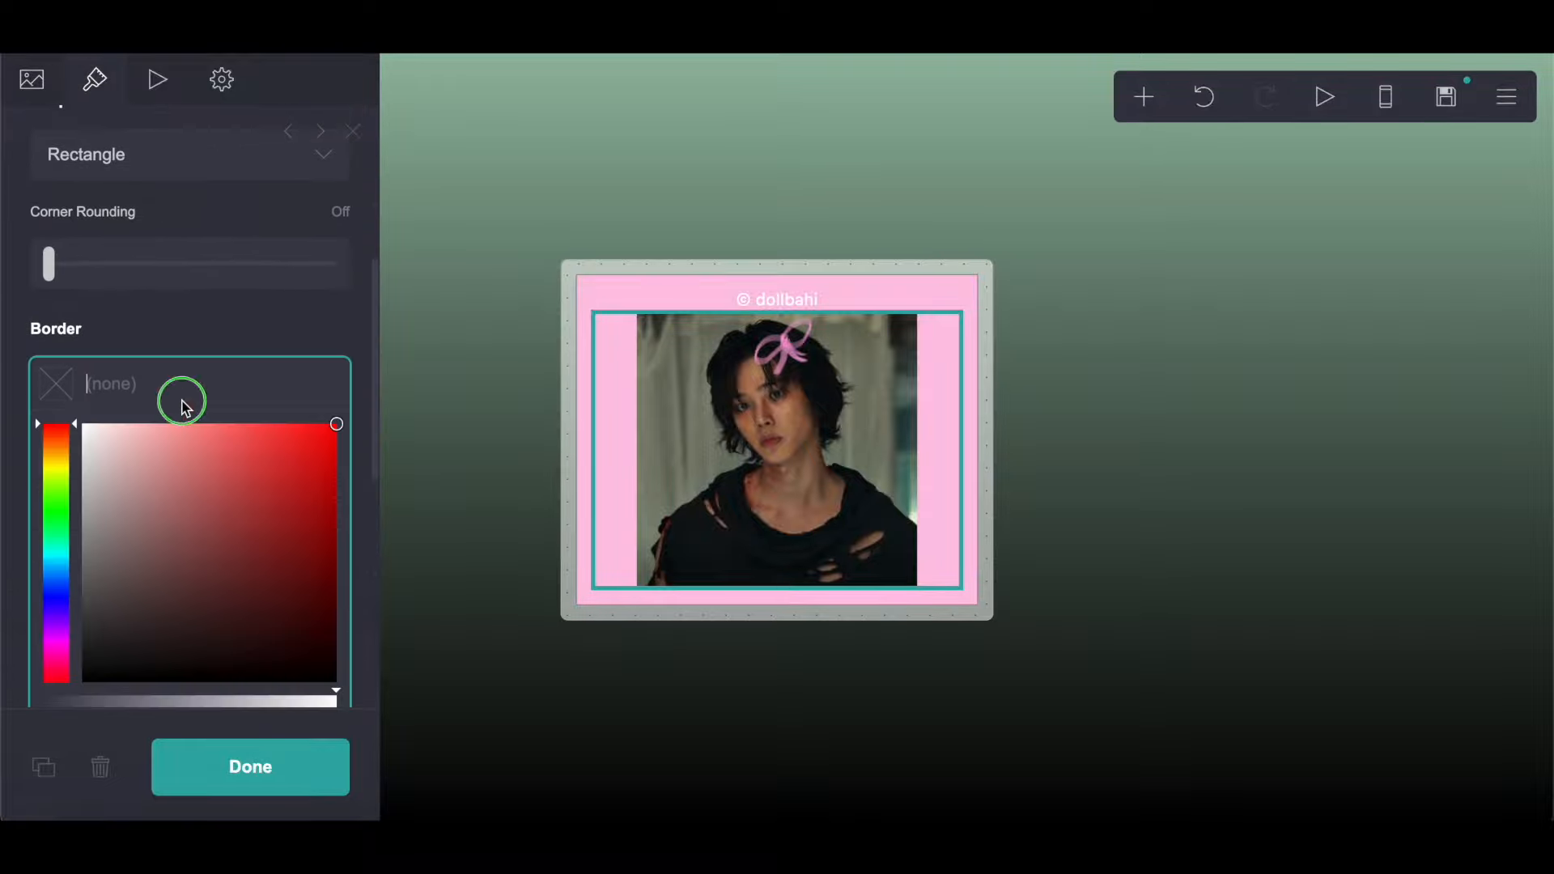
right_click(184, 399)
click(243, 555)
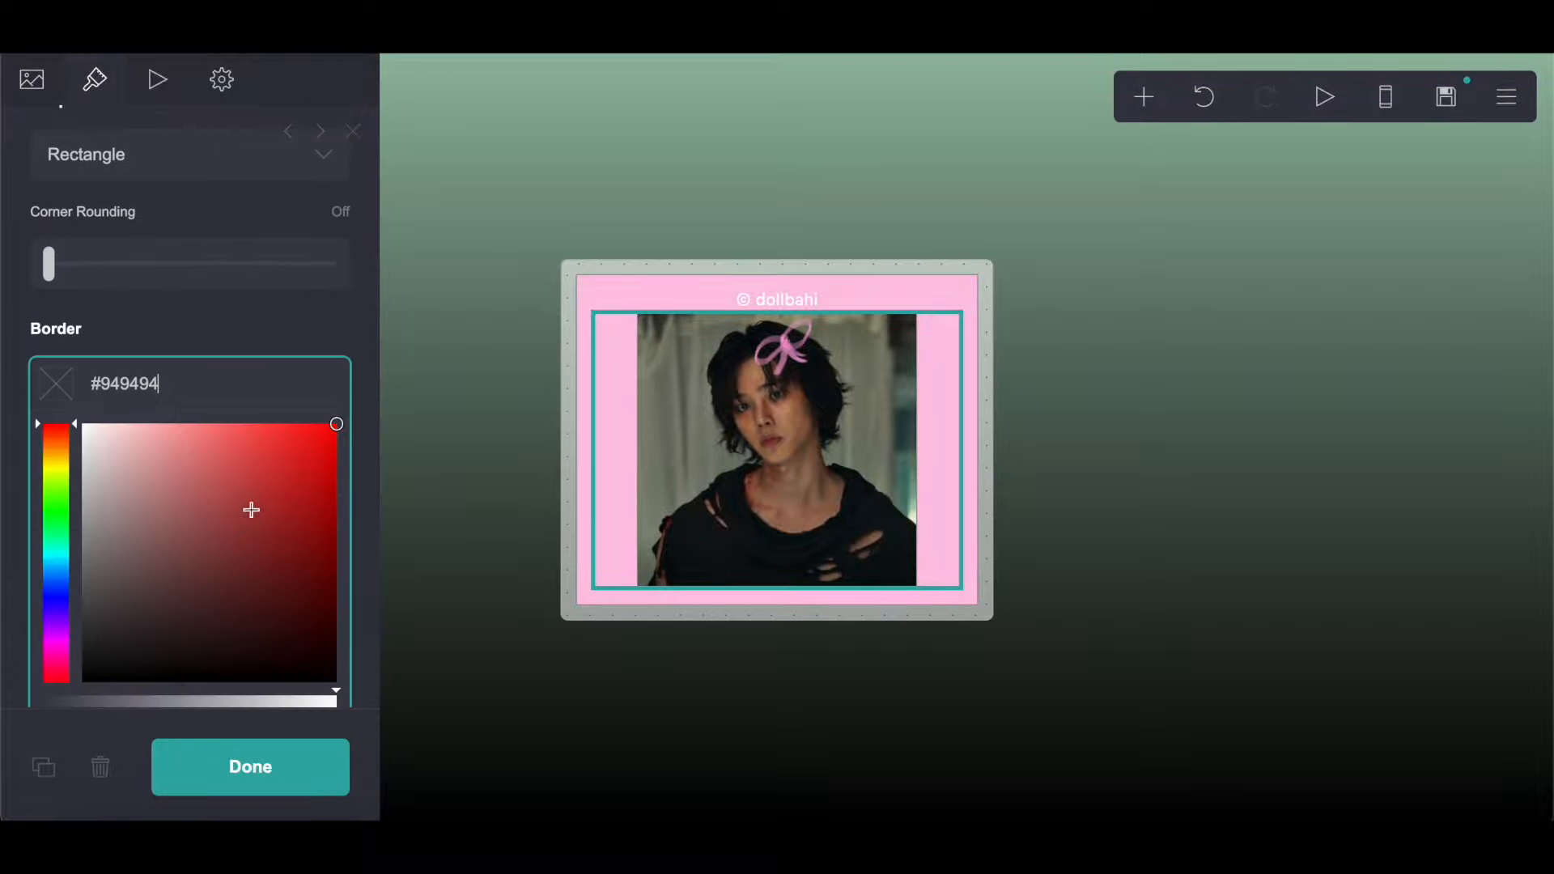
Step: Add a buttons element below the image, with its button labeled "dollcrds.net" and linked to #home
click(1149, 93)
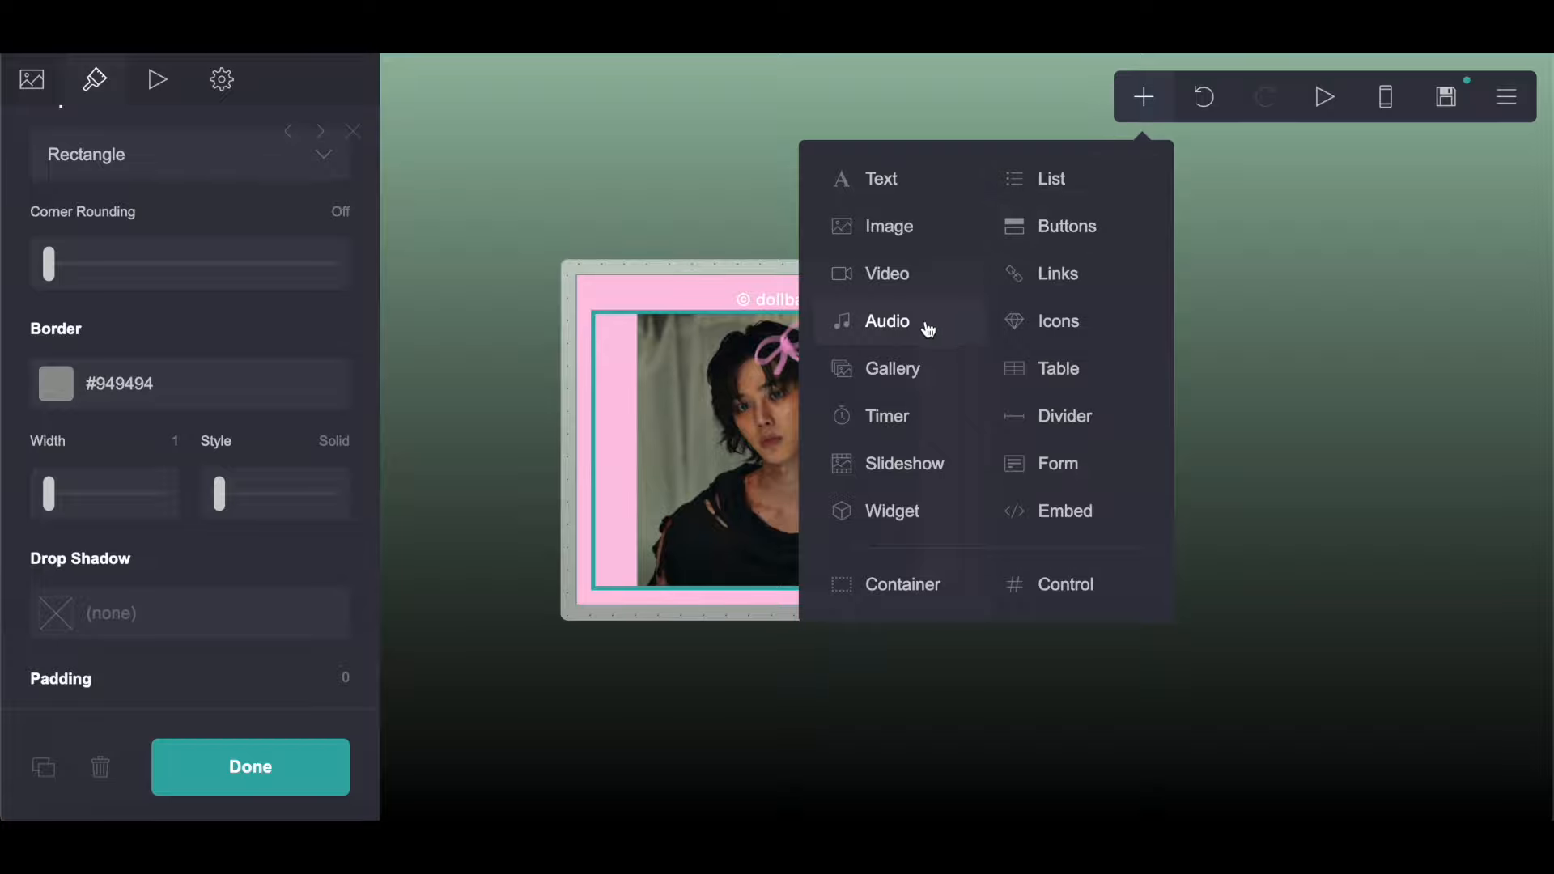
click(1095, 223)
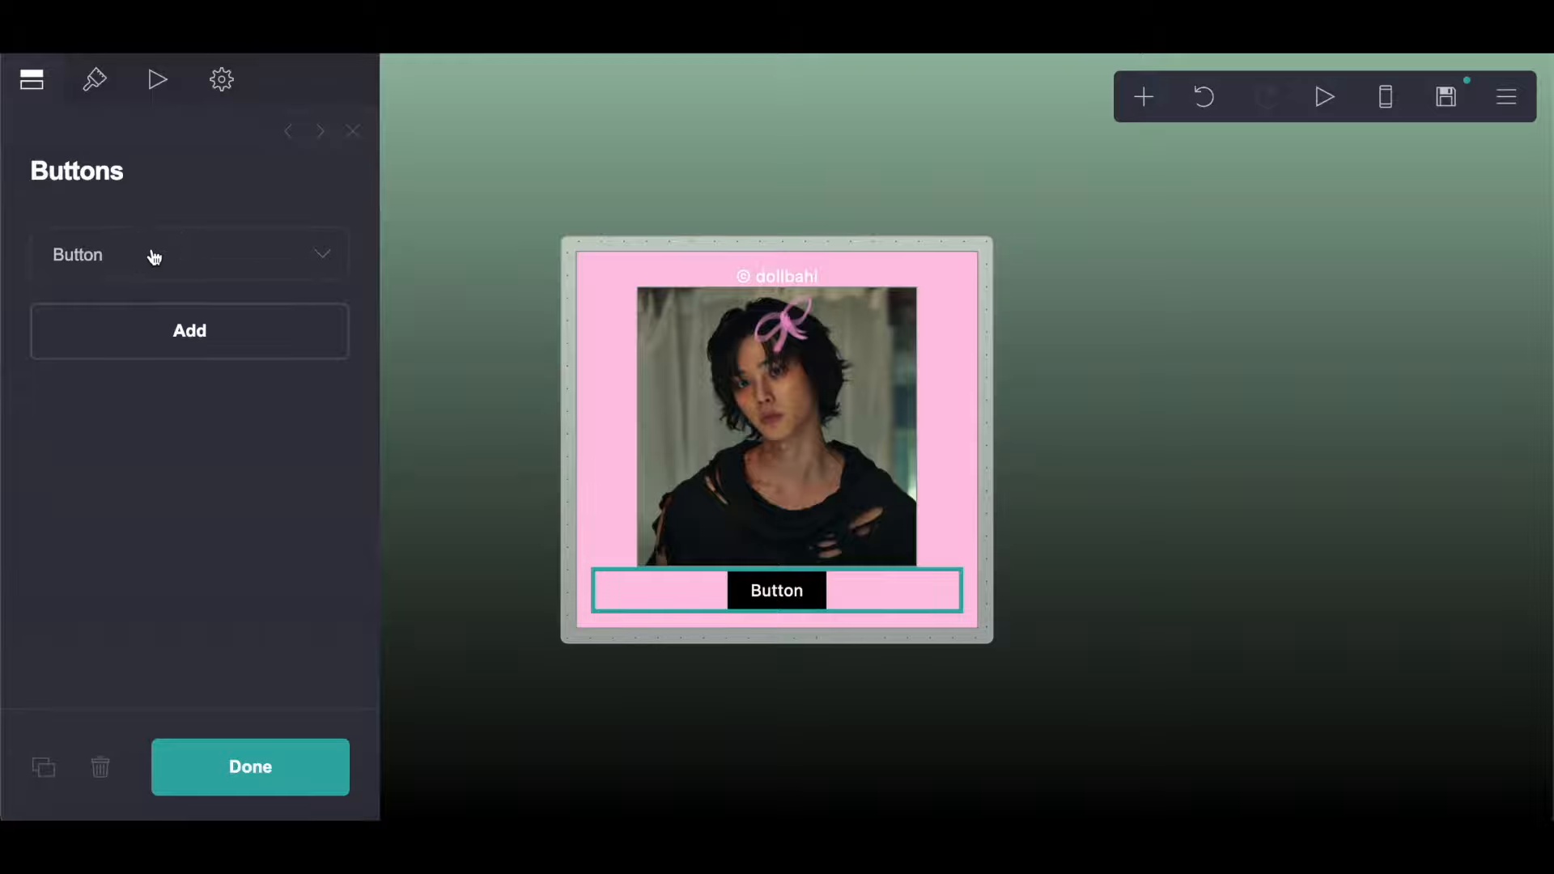
click(153, 253)
drag(153, 375, 27, 361)
text(dollcrds.net)
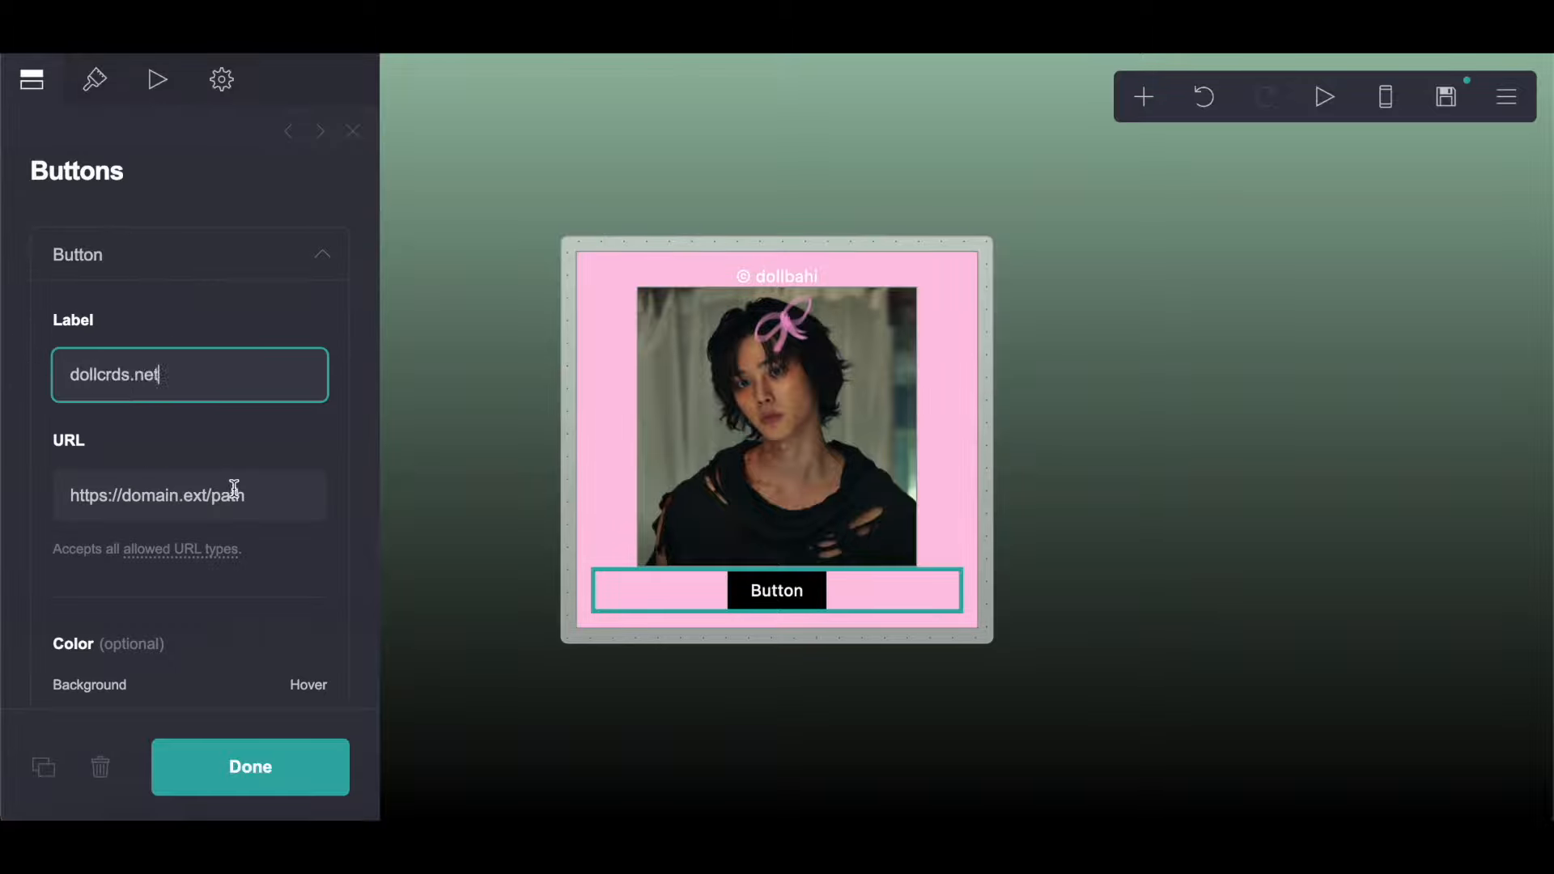
drag(234, 488, 7, 495)
text(#home)
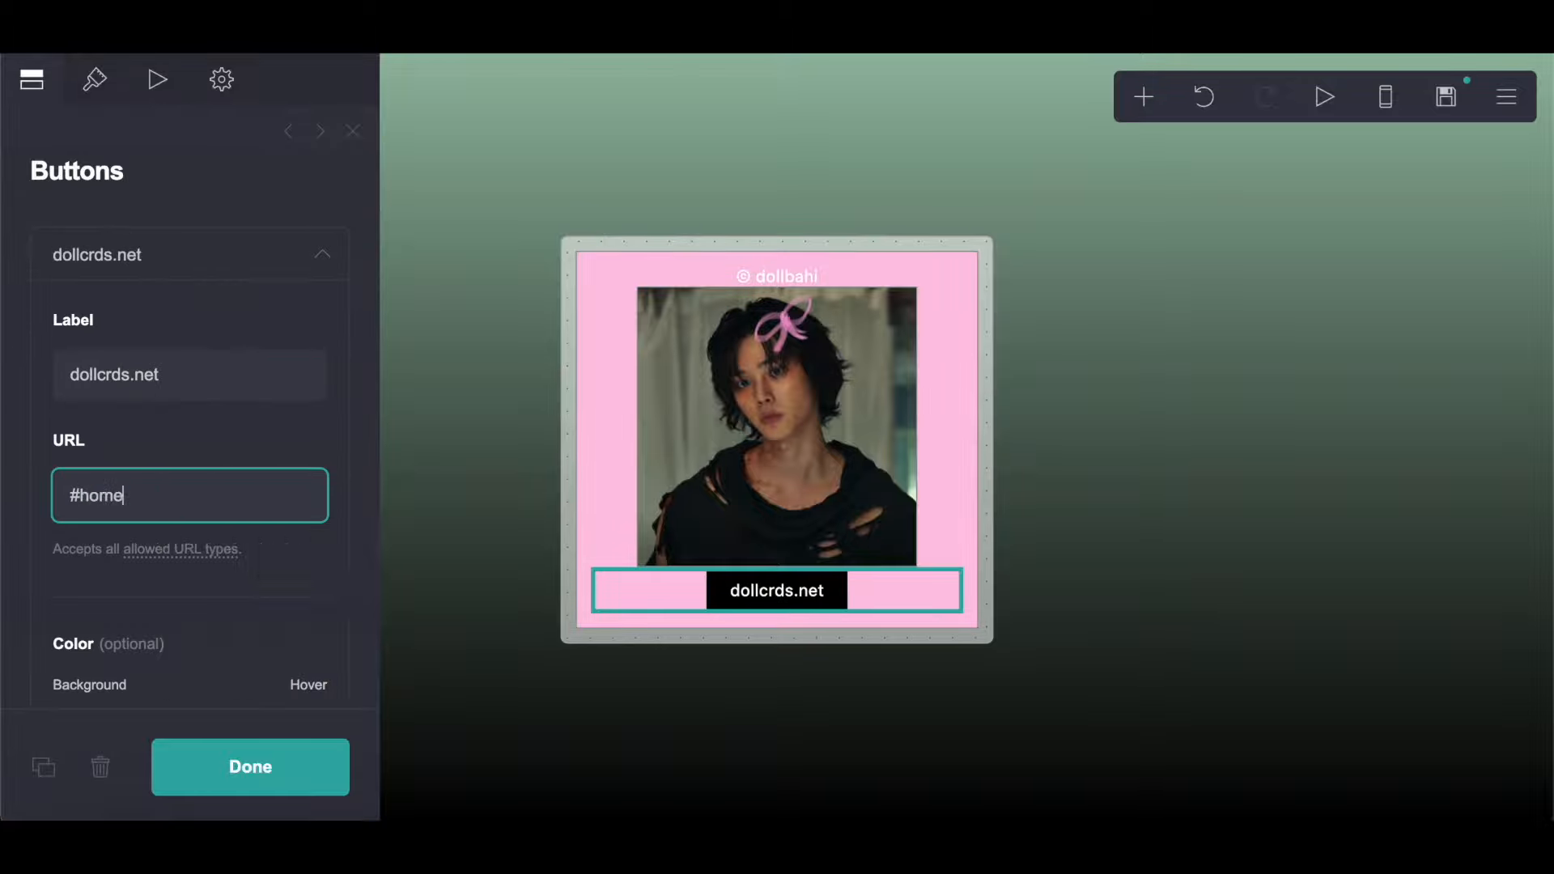
Step: Open the button's appearance settings and copy the button background color #E4E0E0 from the Google Docs notes
click(96, 81)
click(358, 33)
scroll(540, 422, down, 2)
drag(530, 417, 662, 413)
right_click(662, 413)
click(713, 316)
Step: Return to Carrd and set the button's background color to #E4E0E0
click(162, 32)
scroll(162, 455, down, 3)
drag(82, 426, 251, 422)
right_click(251, 423)
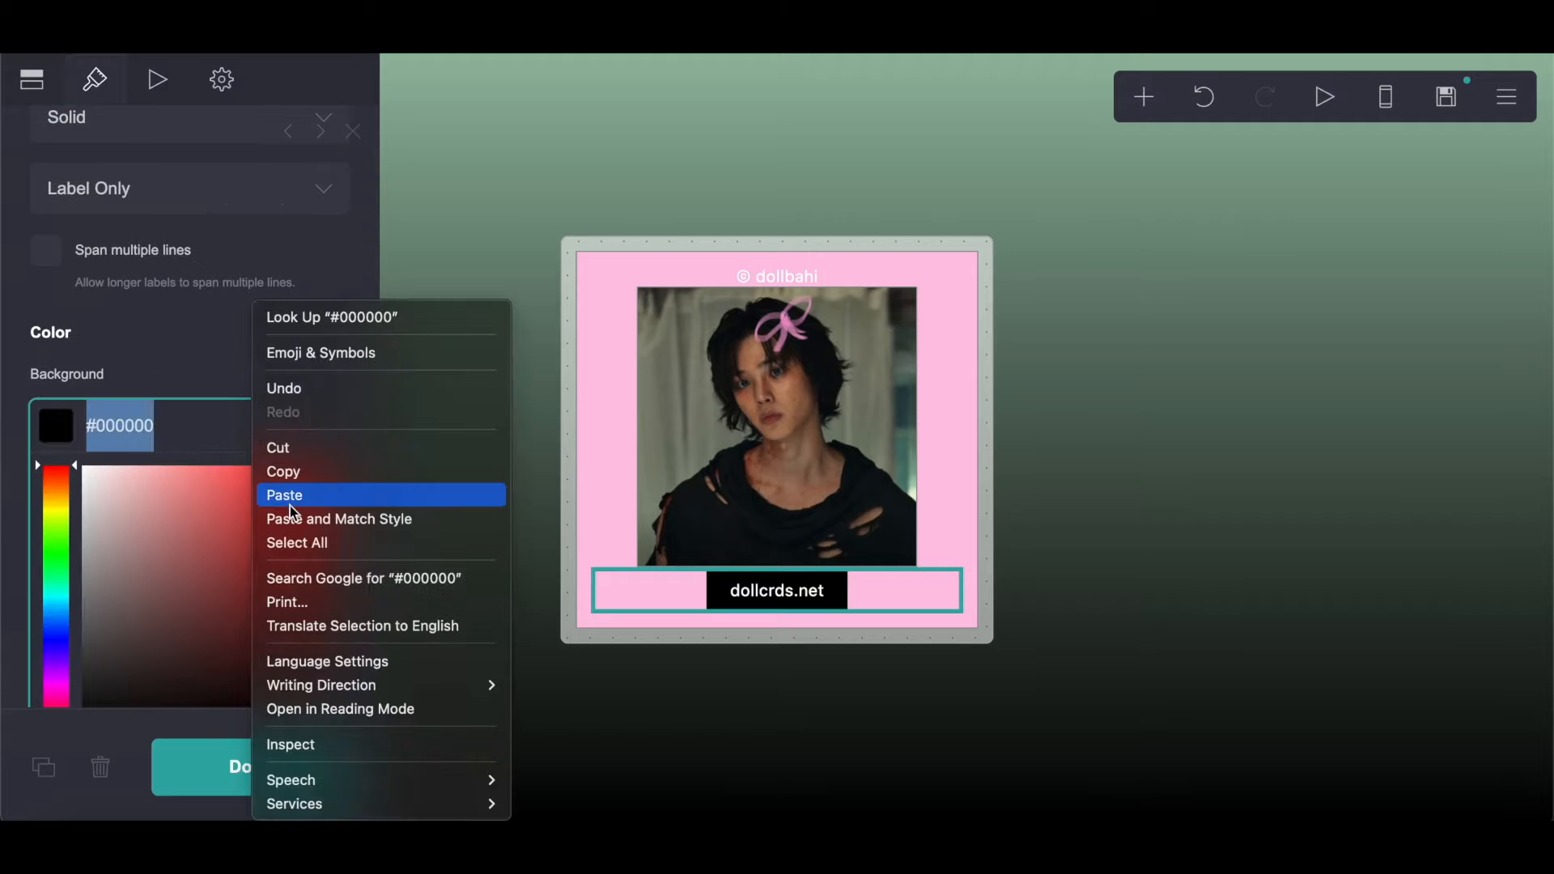
click(267, 496)
click(166, 364)
Step: Set the button's label color to #474747
scroll(158, 380, down, 3)
click(149, 403)
drag(85, 419, 281, 420)
text(#487)
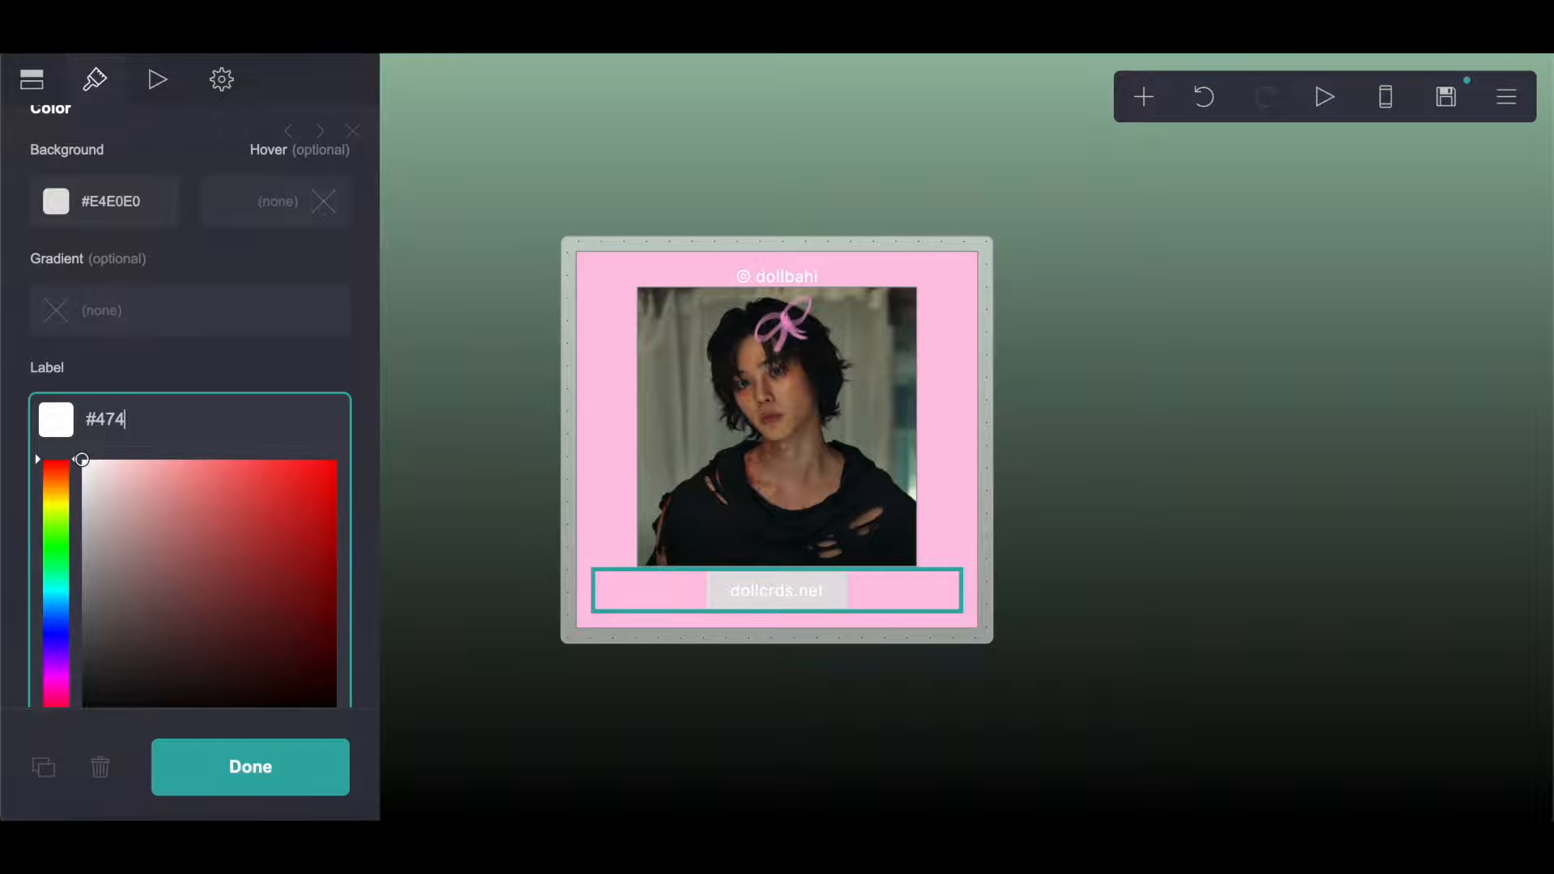
text(747)
click(291, 364)
Step: Set the button's width to Max and its height to 1.75
scroll(288, 357, down, 3)
drag(50, 450, 371, 455)
click(337, 522)
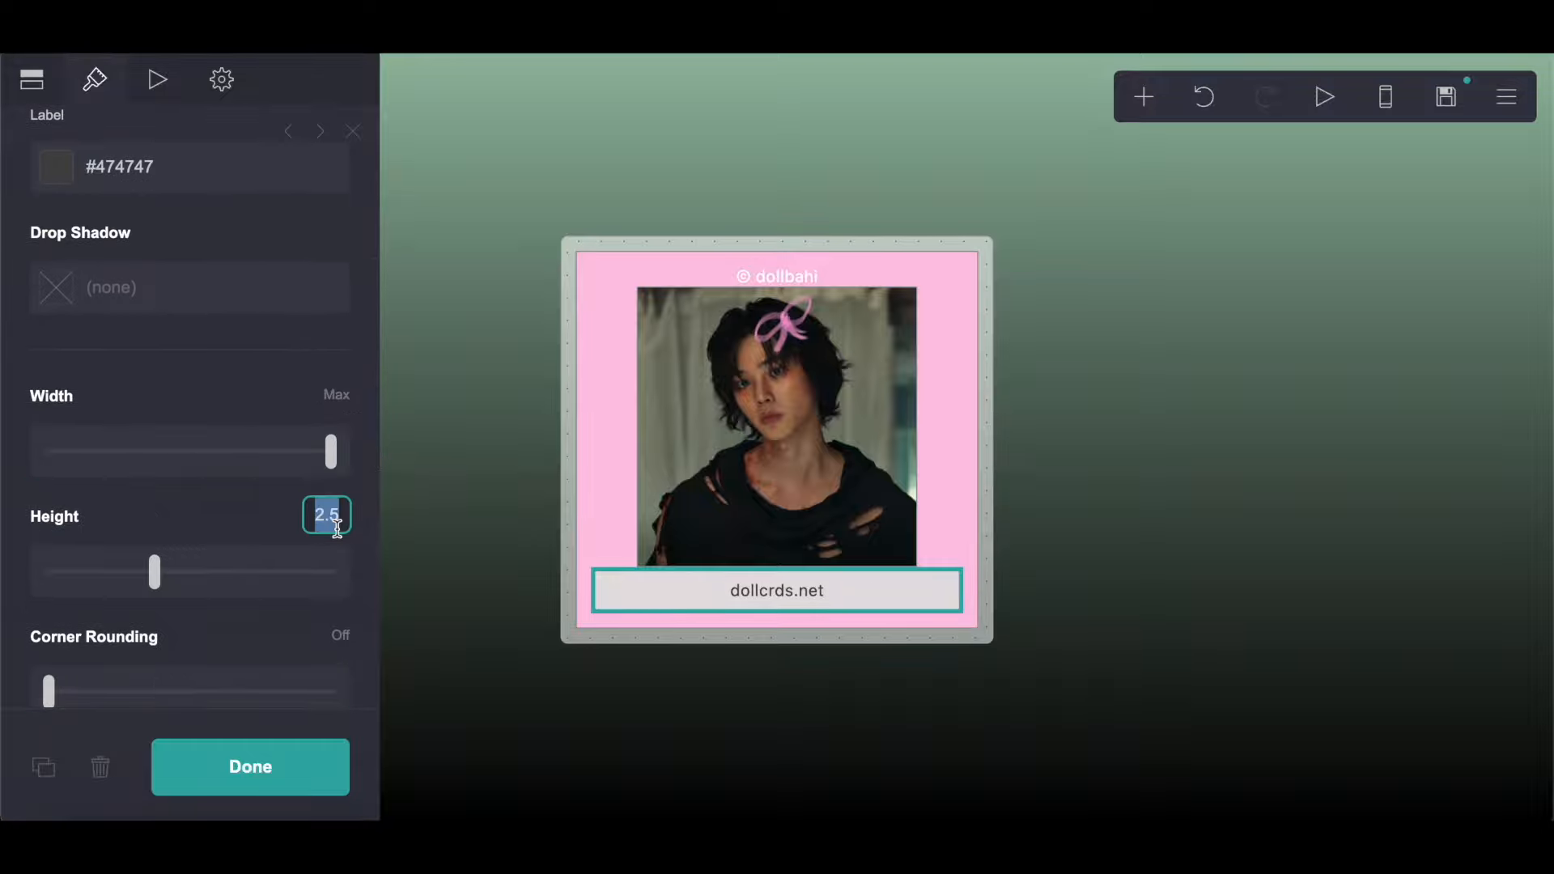
key(Return)
Step: Raise the button's corner rounding to the maximum and set its font size to 0.625
scroll(337, 536, down, 3)
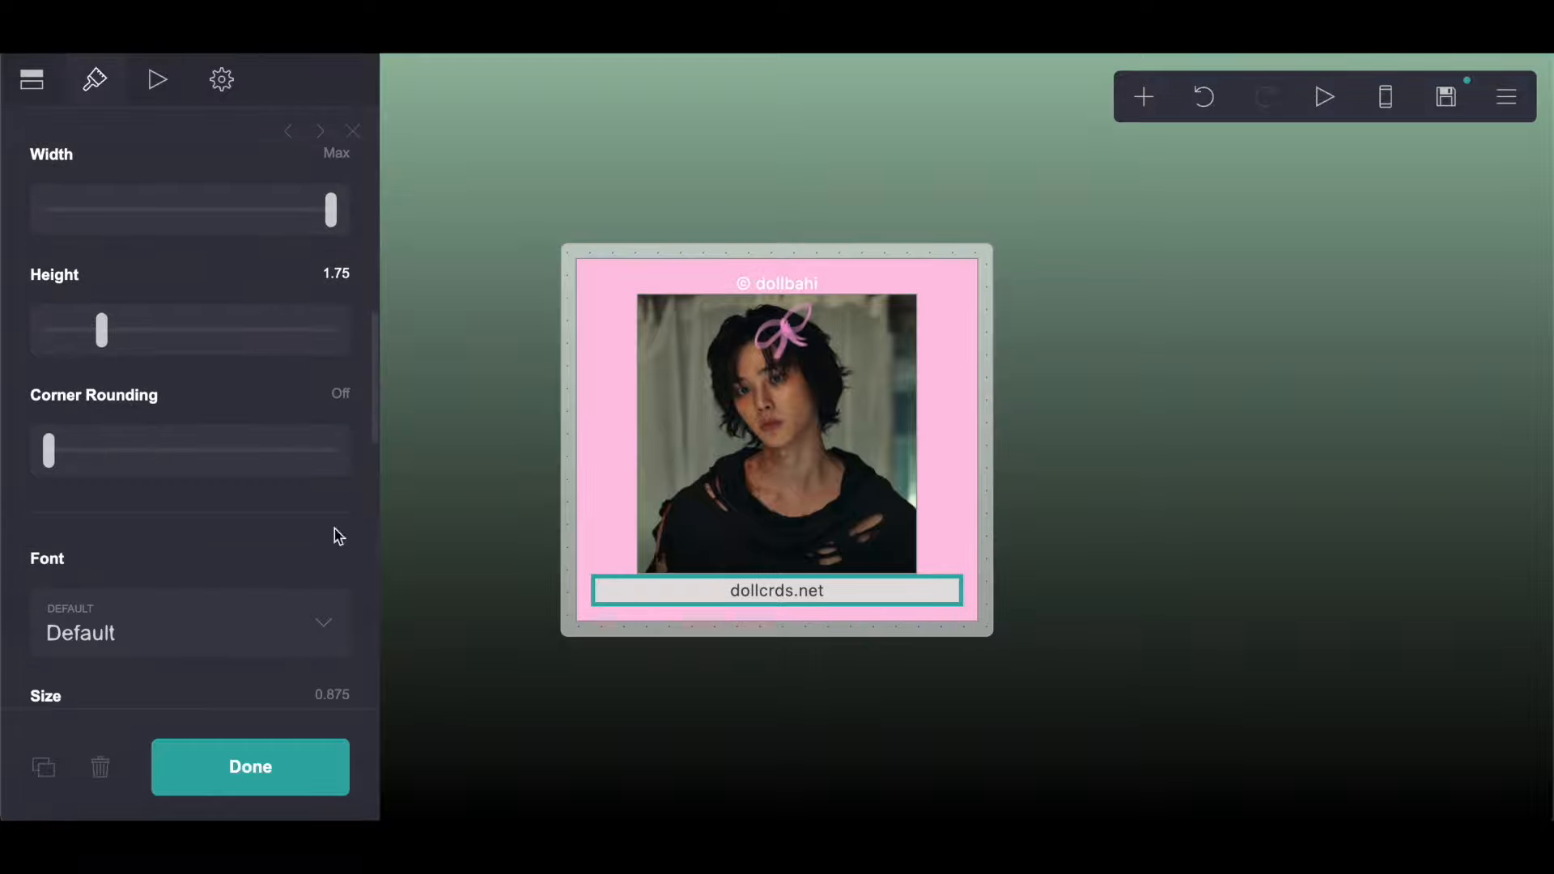
drag(51, 455, 441, 451)
scroll(235, 521, down, 3)
click(337, 459)
text(.625)
key(Return)
Step: Set the button label's letter spacing to 0
scroll(189, 417, down, 5)
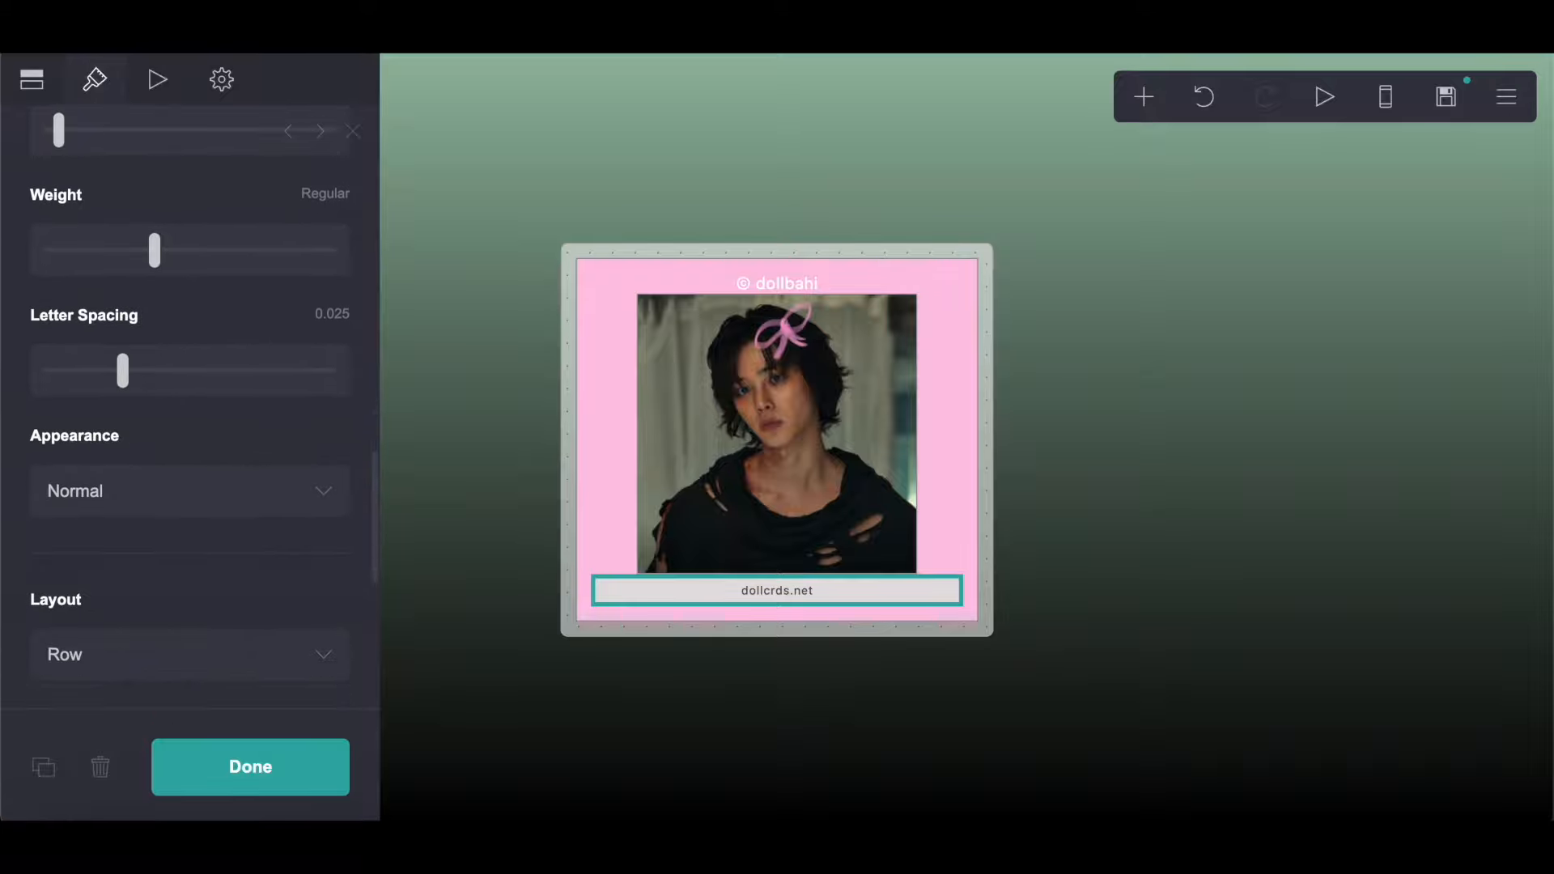
click(340, 313)
text(0)
key(Return)
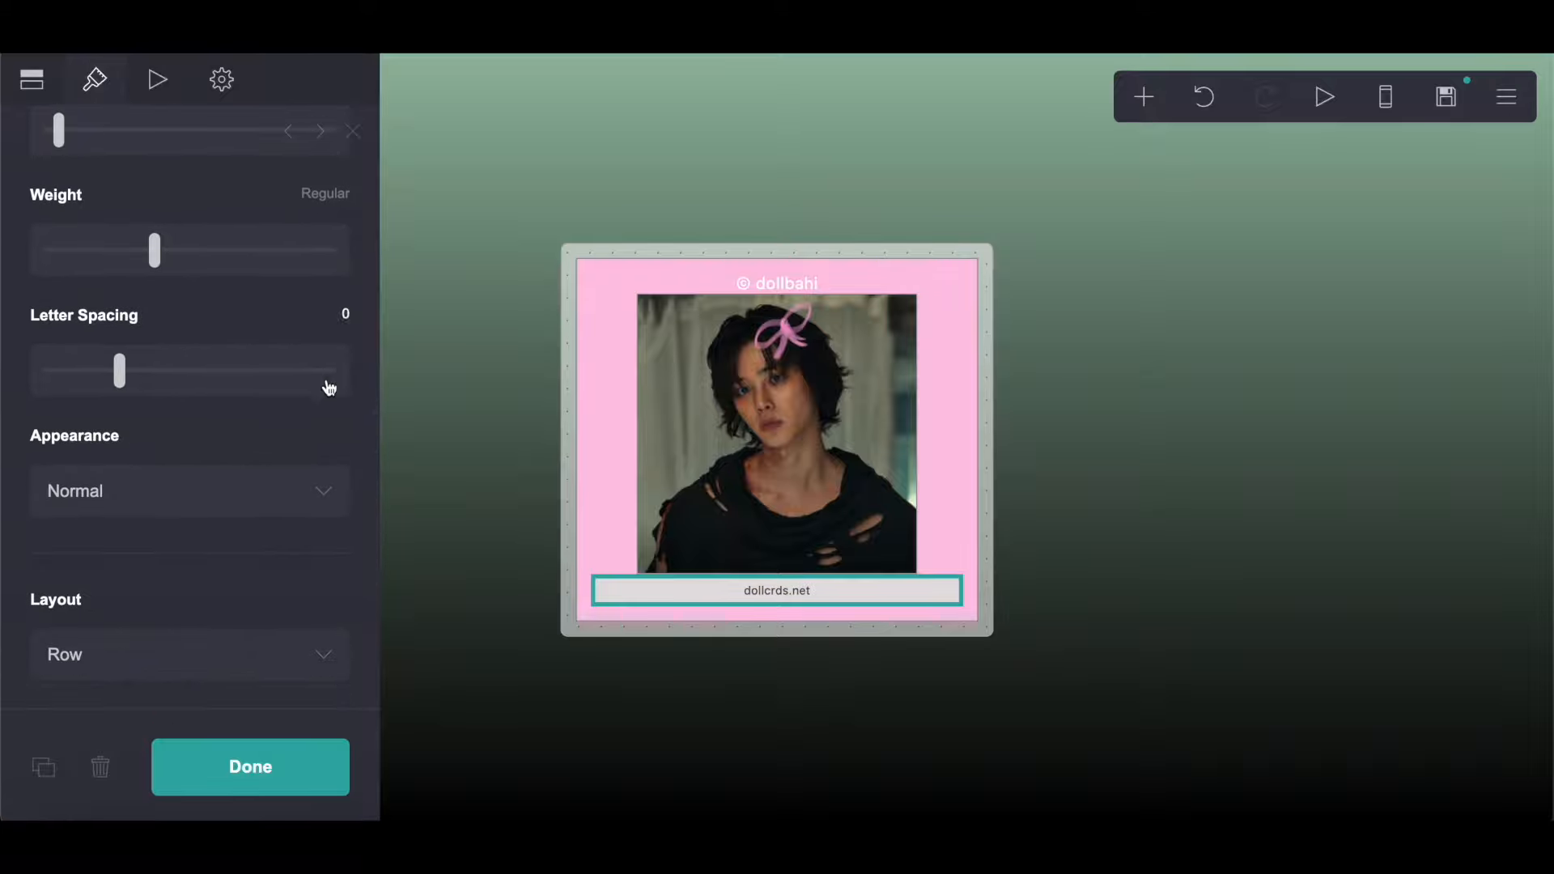
Step: Set the button's margins to 0.25
scroll(324, 474, down, 5)
click(325, 469)
text(.25)
key(Return)
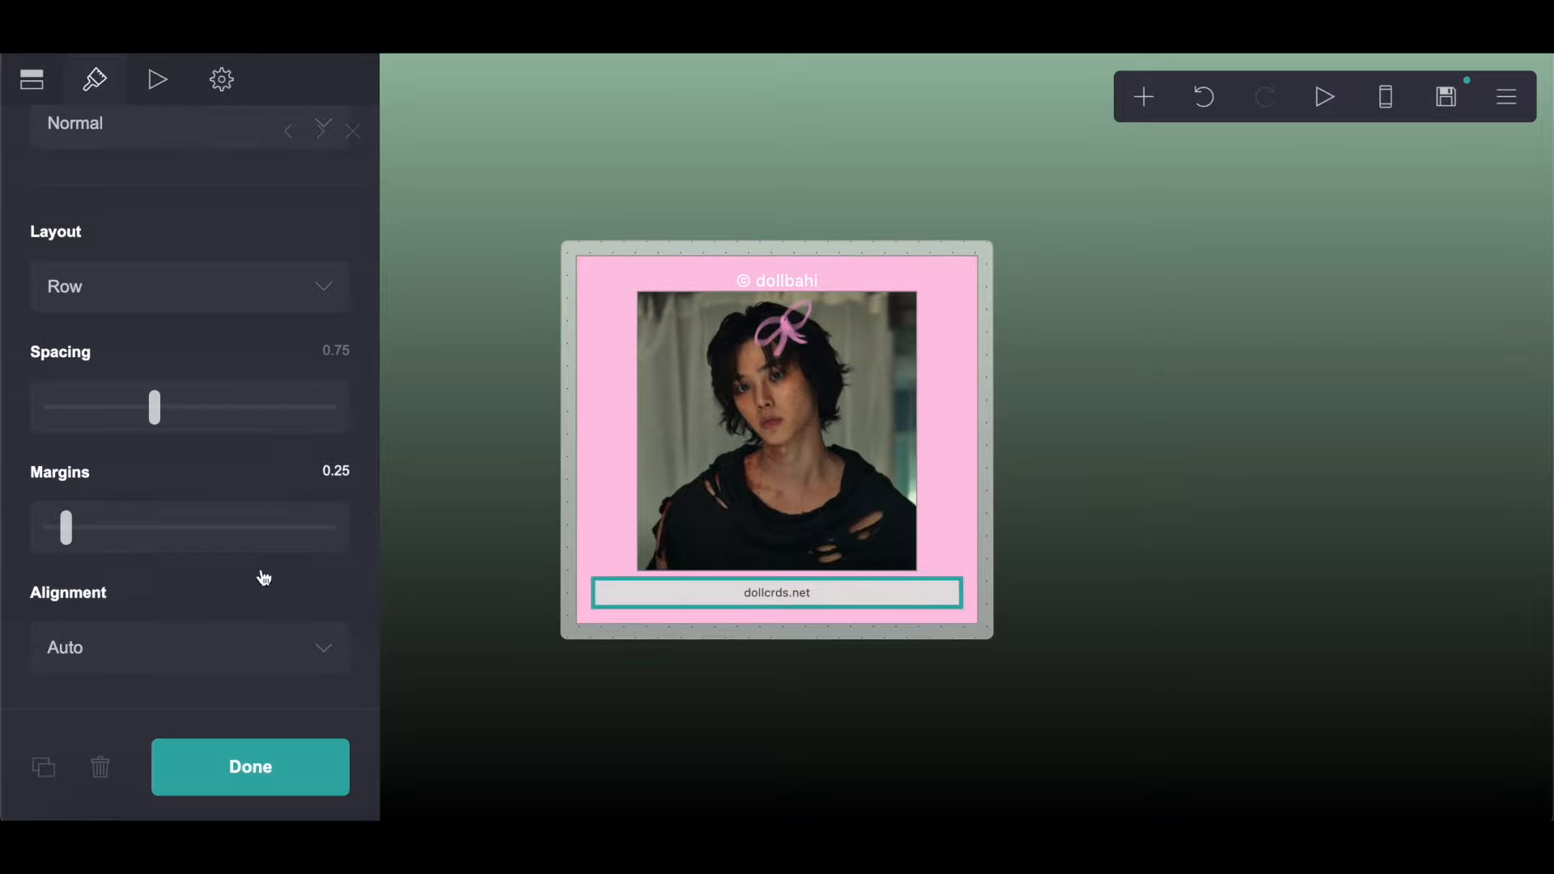
Step: Check the same button's settings in the finished site, and set the new button's margins to 0.5
scroll(245, 602, down, 3)
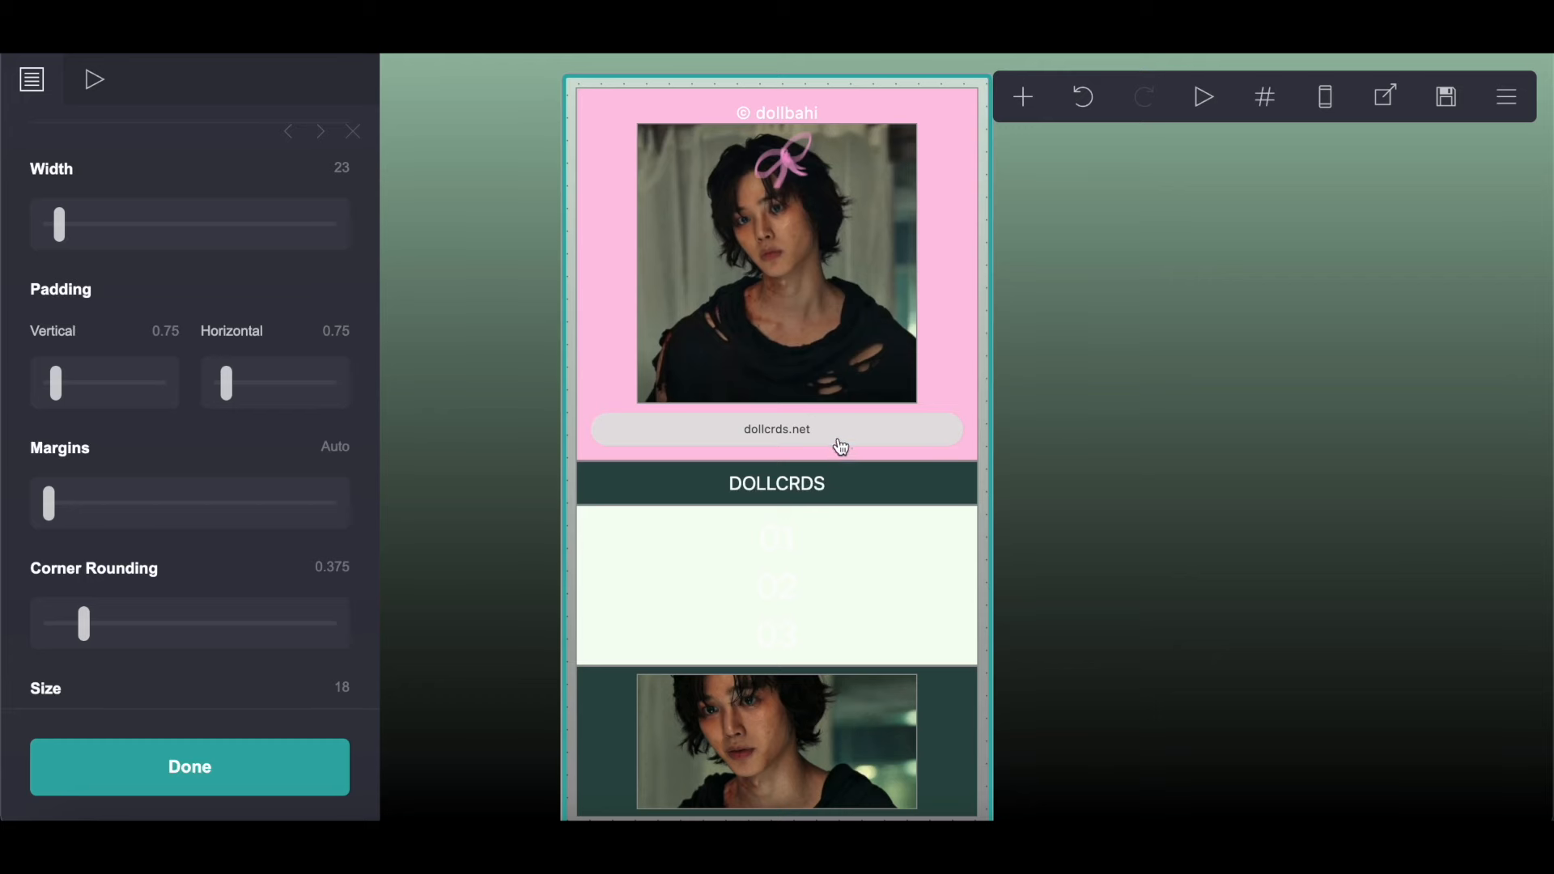
click(838, 444)
scroll(202, 470, down, 5)
scroll(203, 469, down, 8)
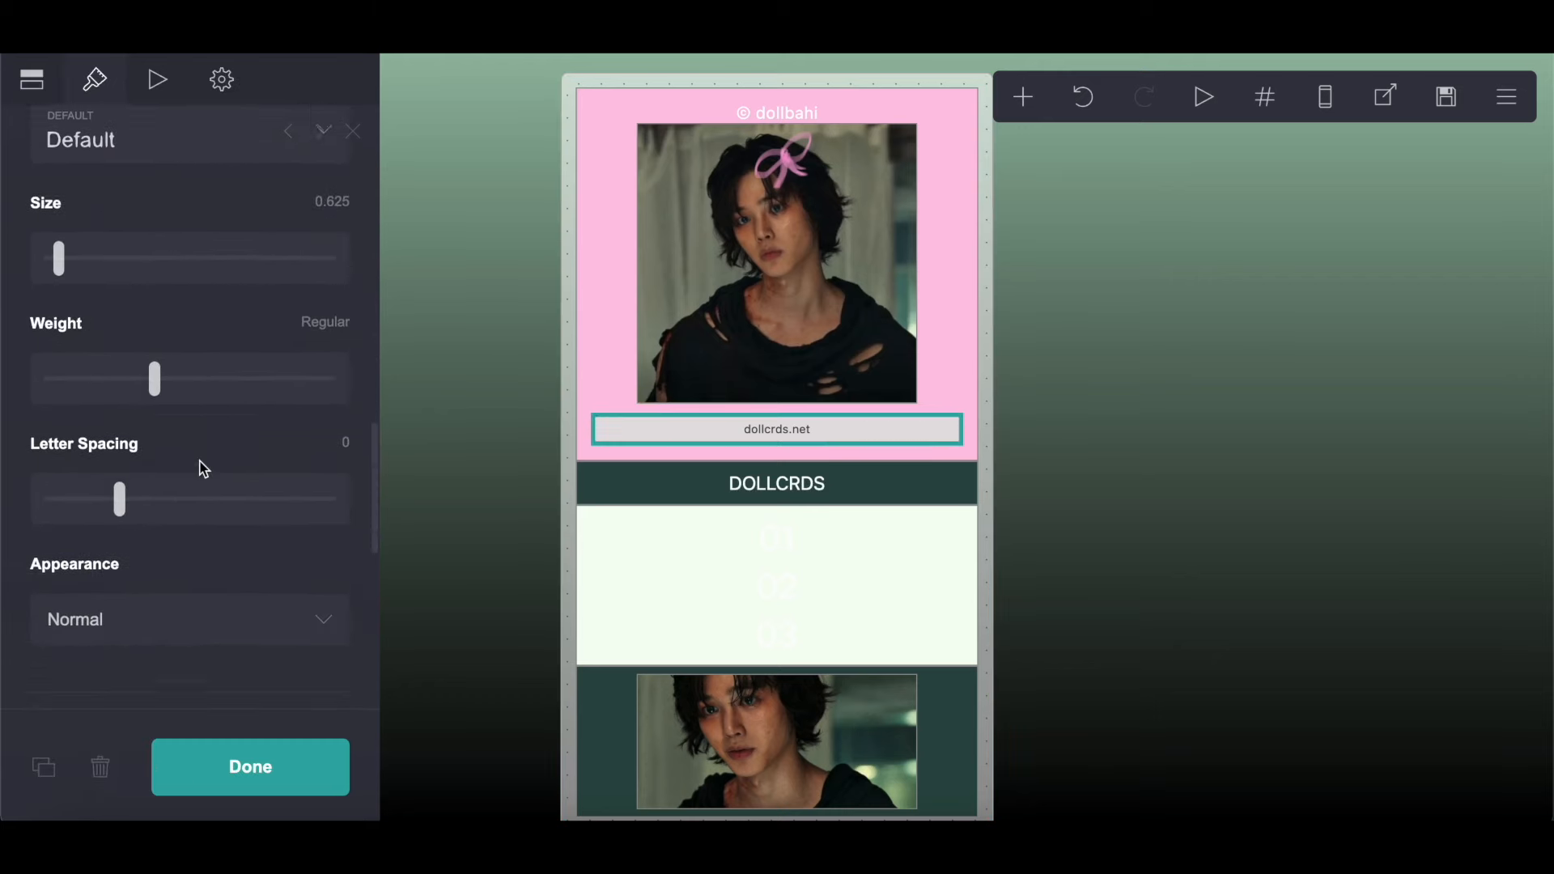
scroll(202, 469, down, 3)
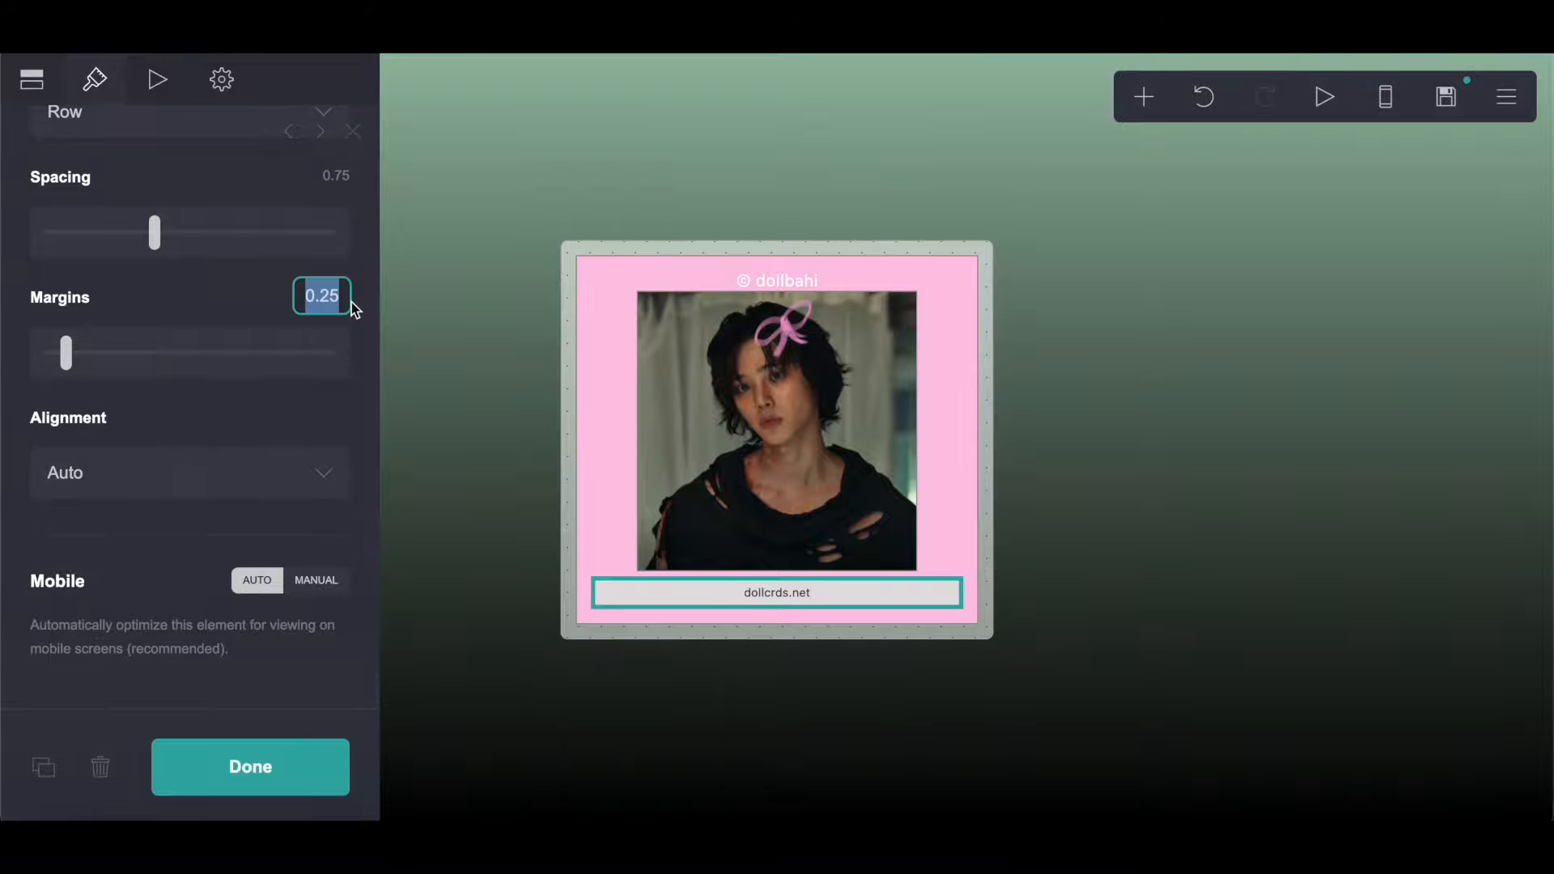
text(0.5)
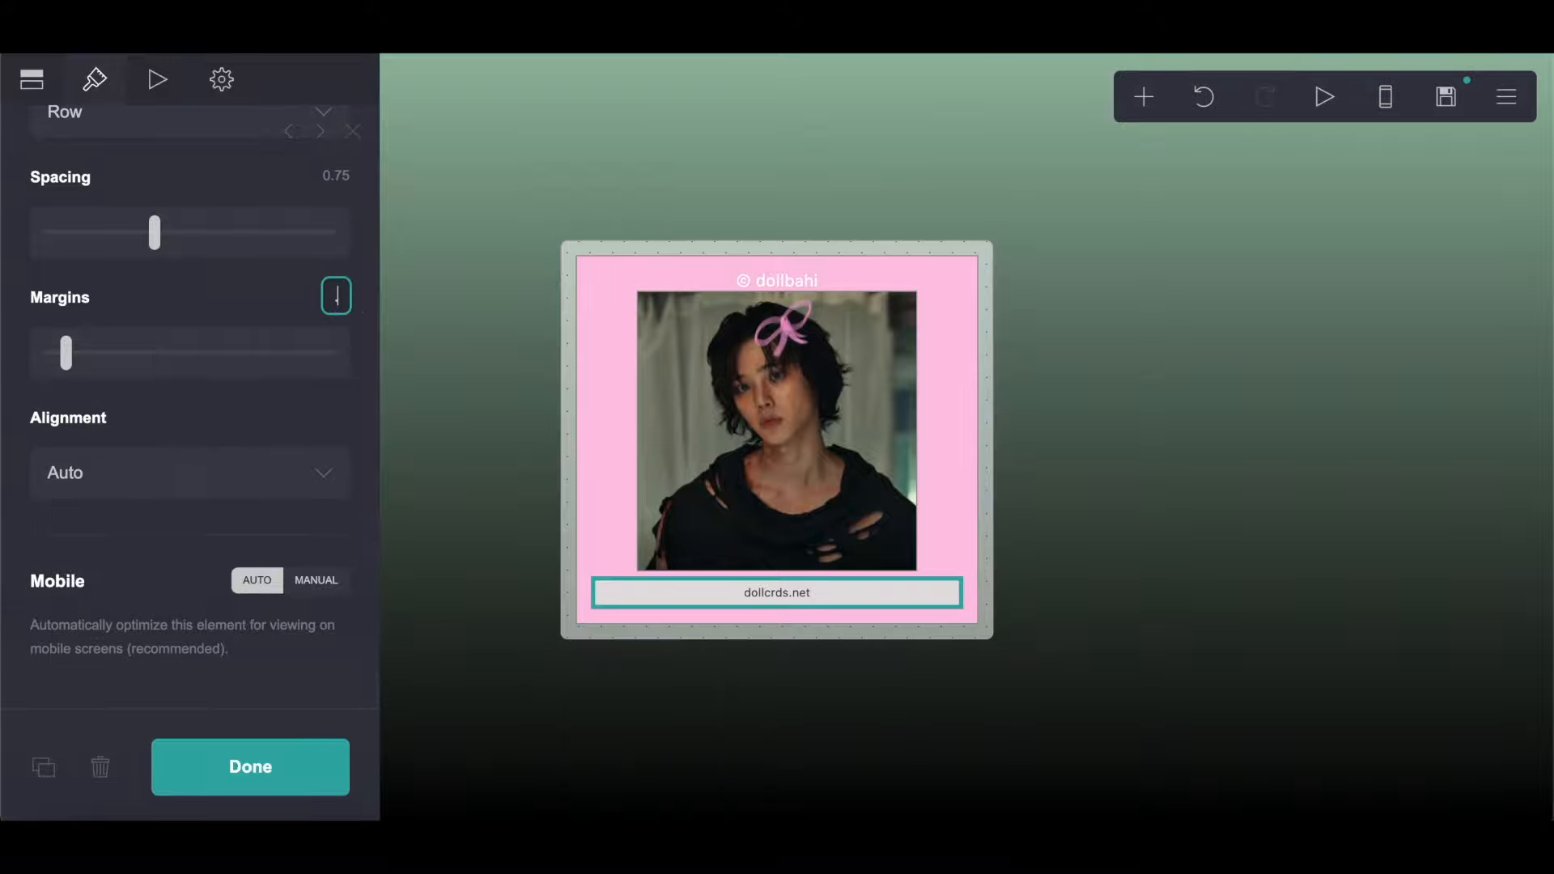
key(Return)
click(531, 127)
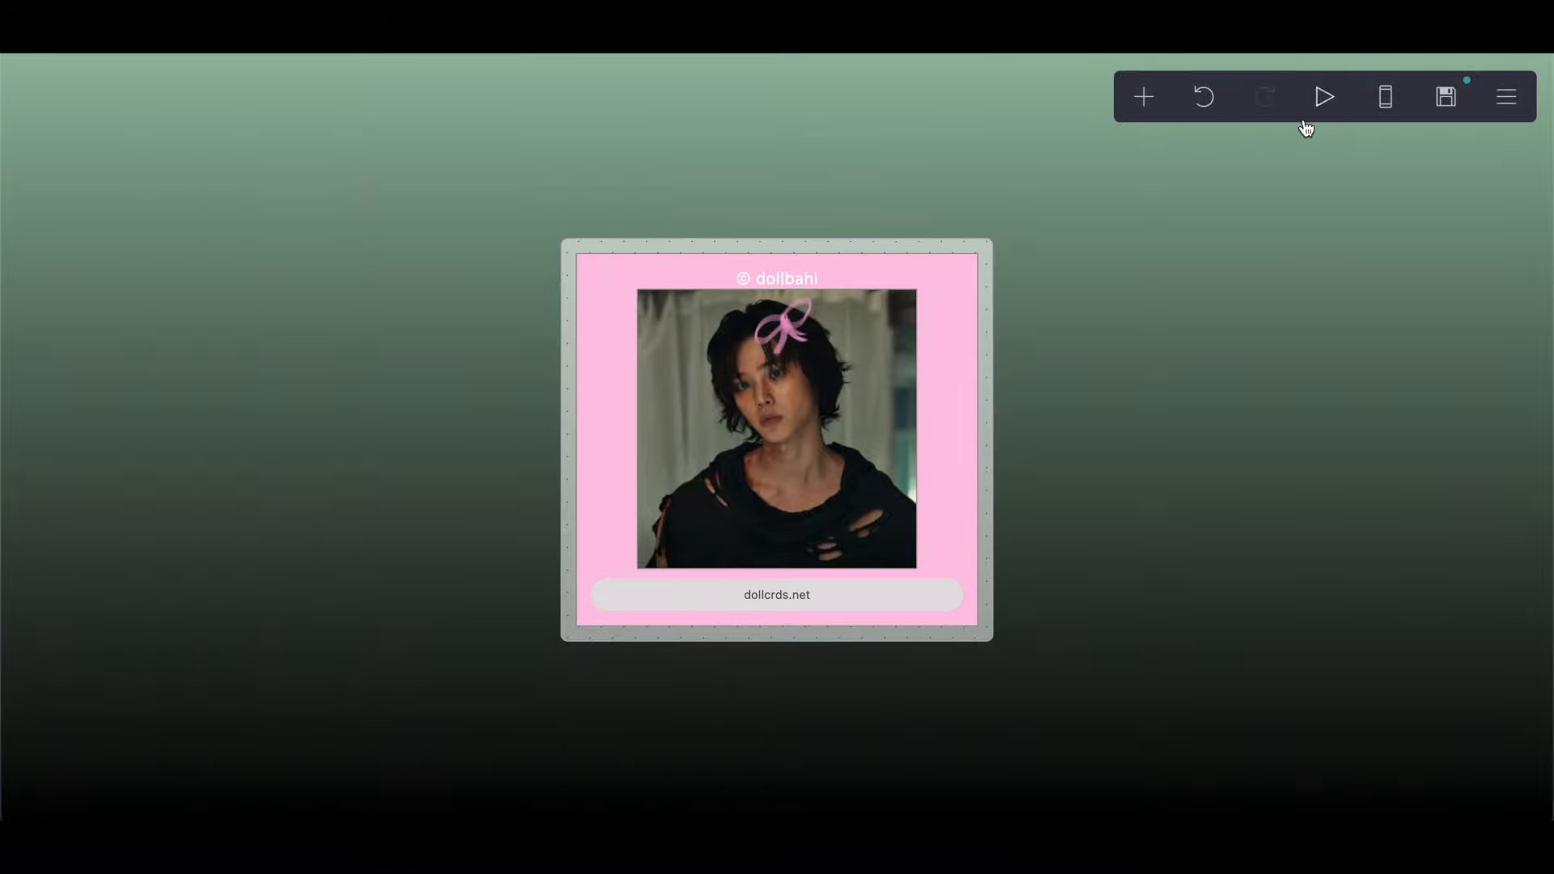
Step: Add a new container below the dollcrds.net button and set its vertical and horizontal padding to 0.375
click(1139, 114)
click(927, 583)
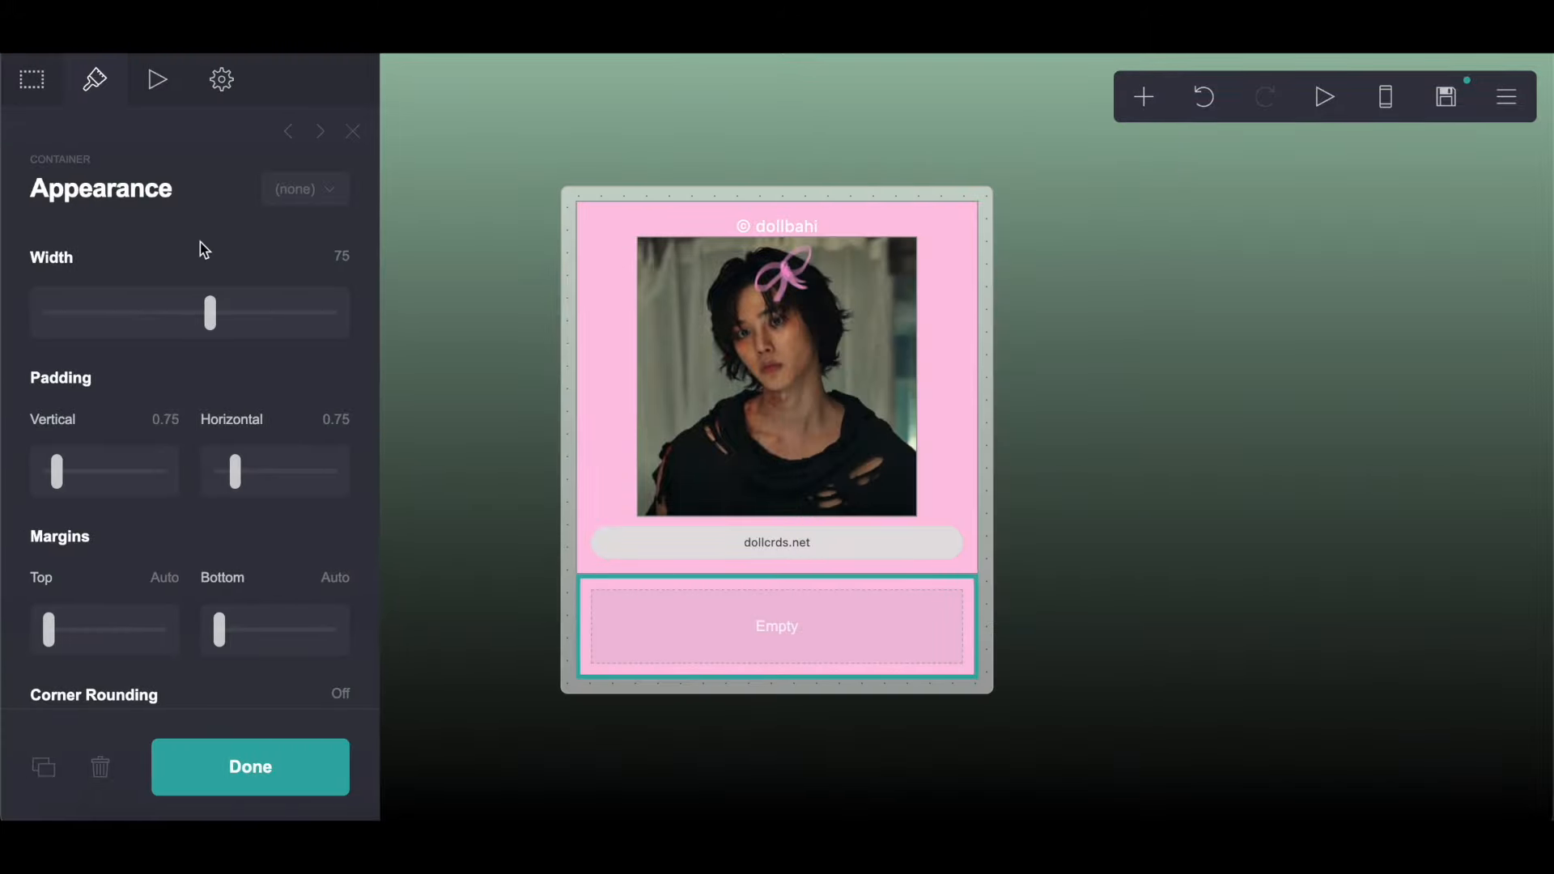
click(166, 418)
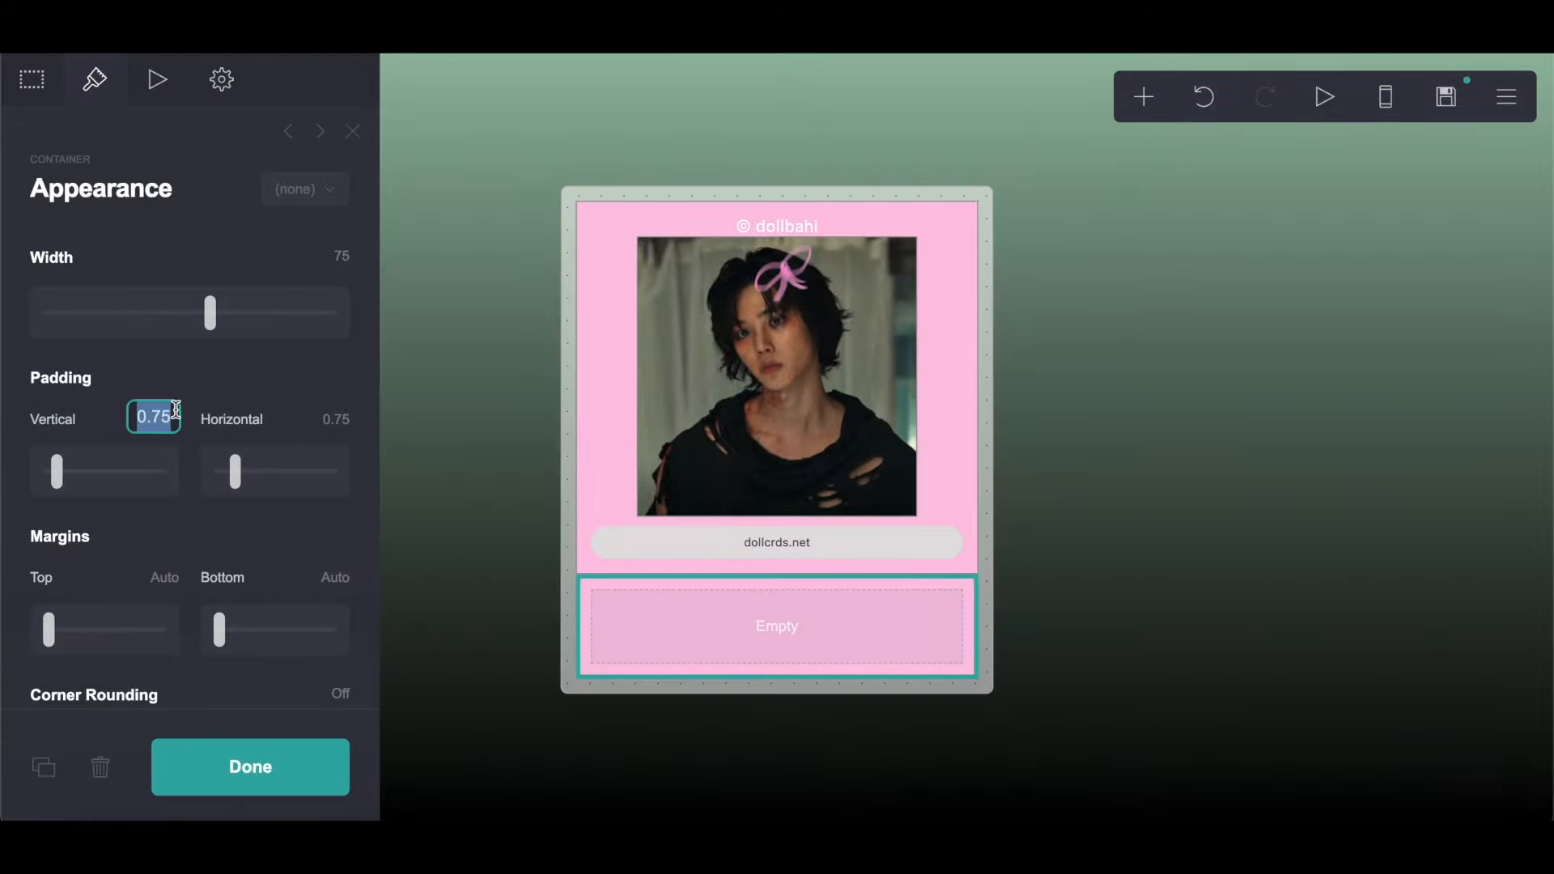
click(340, 428)
text(.375)
key(Return)
Step: Set the new container's alignment to Auto
scroll(339, 434, down, 8)
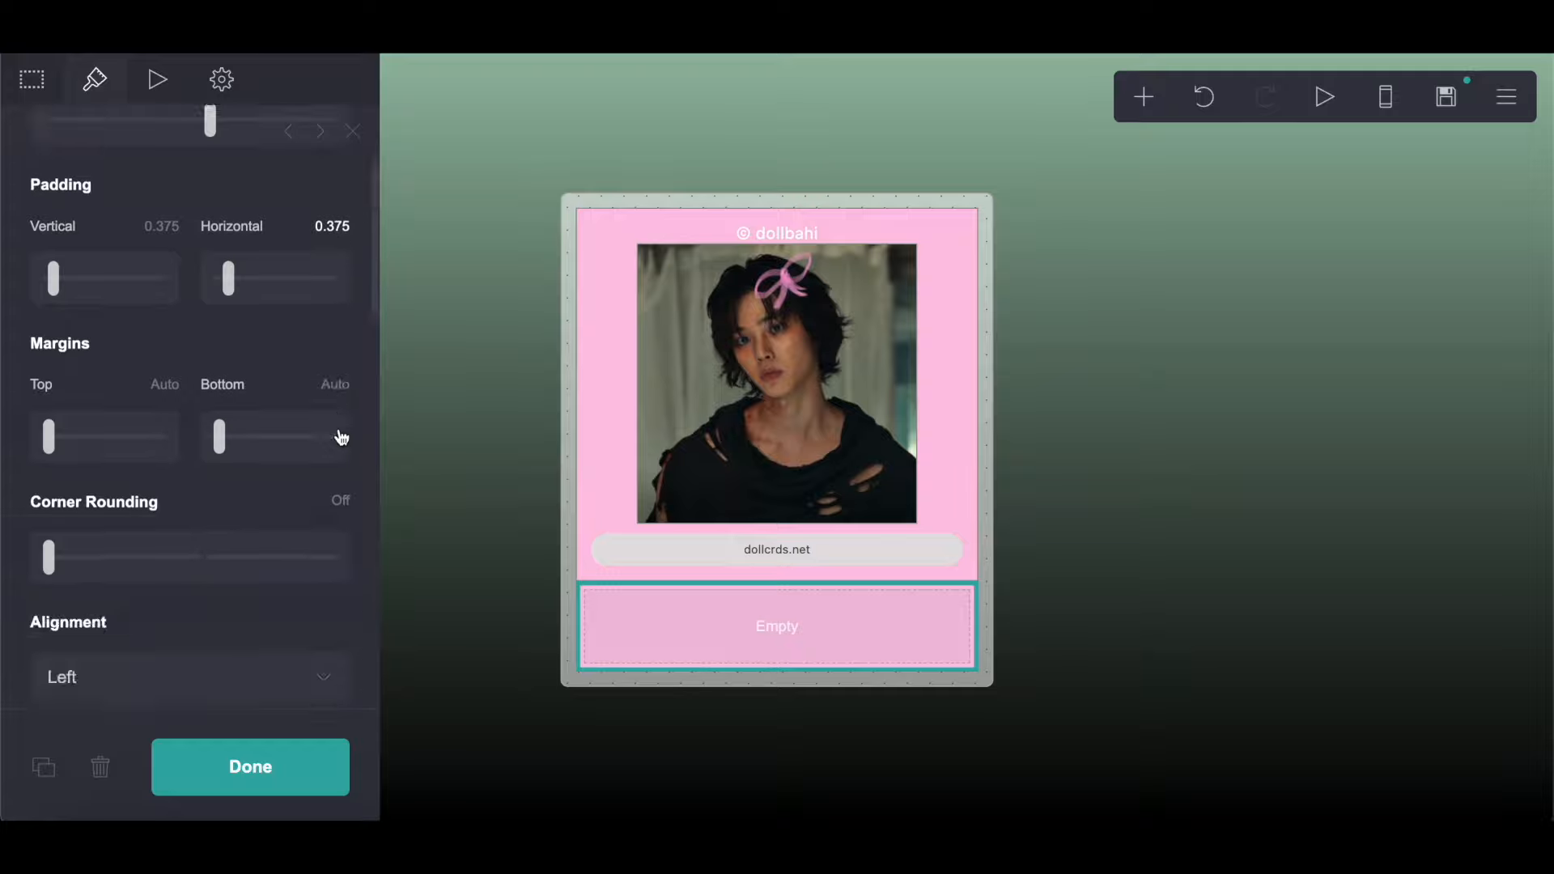
click(193, 332)
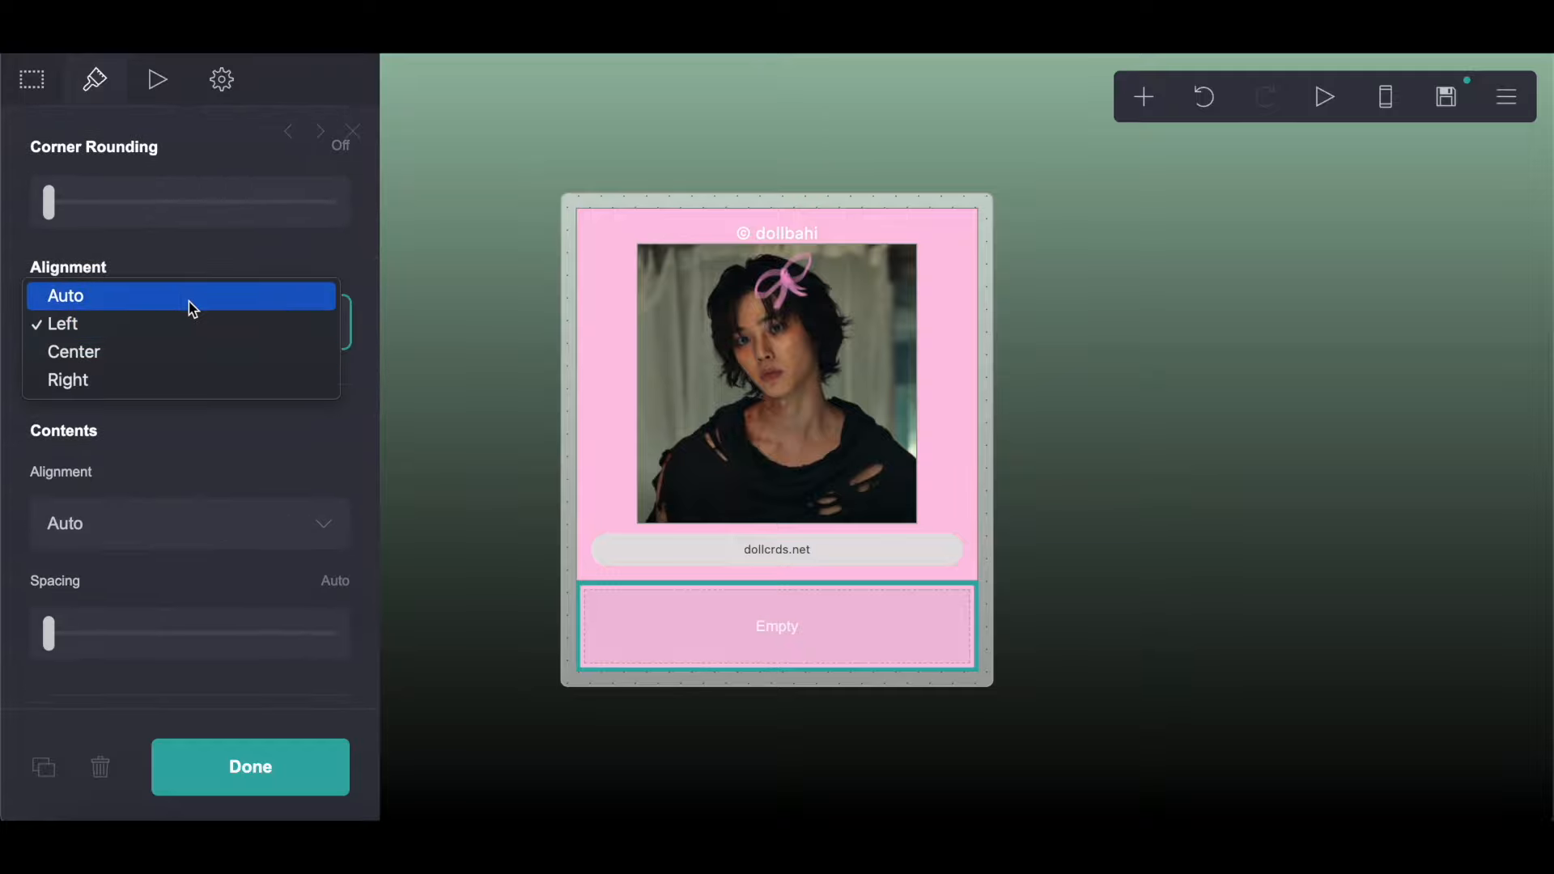
click(192, 307)
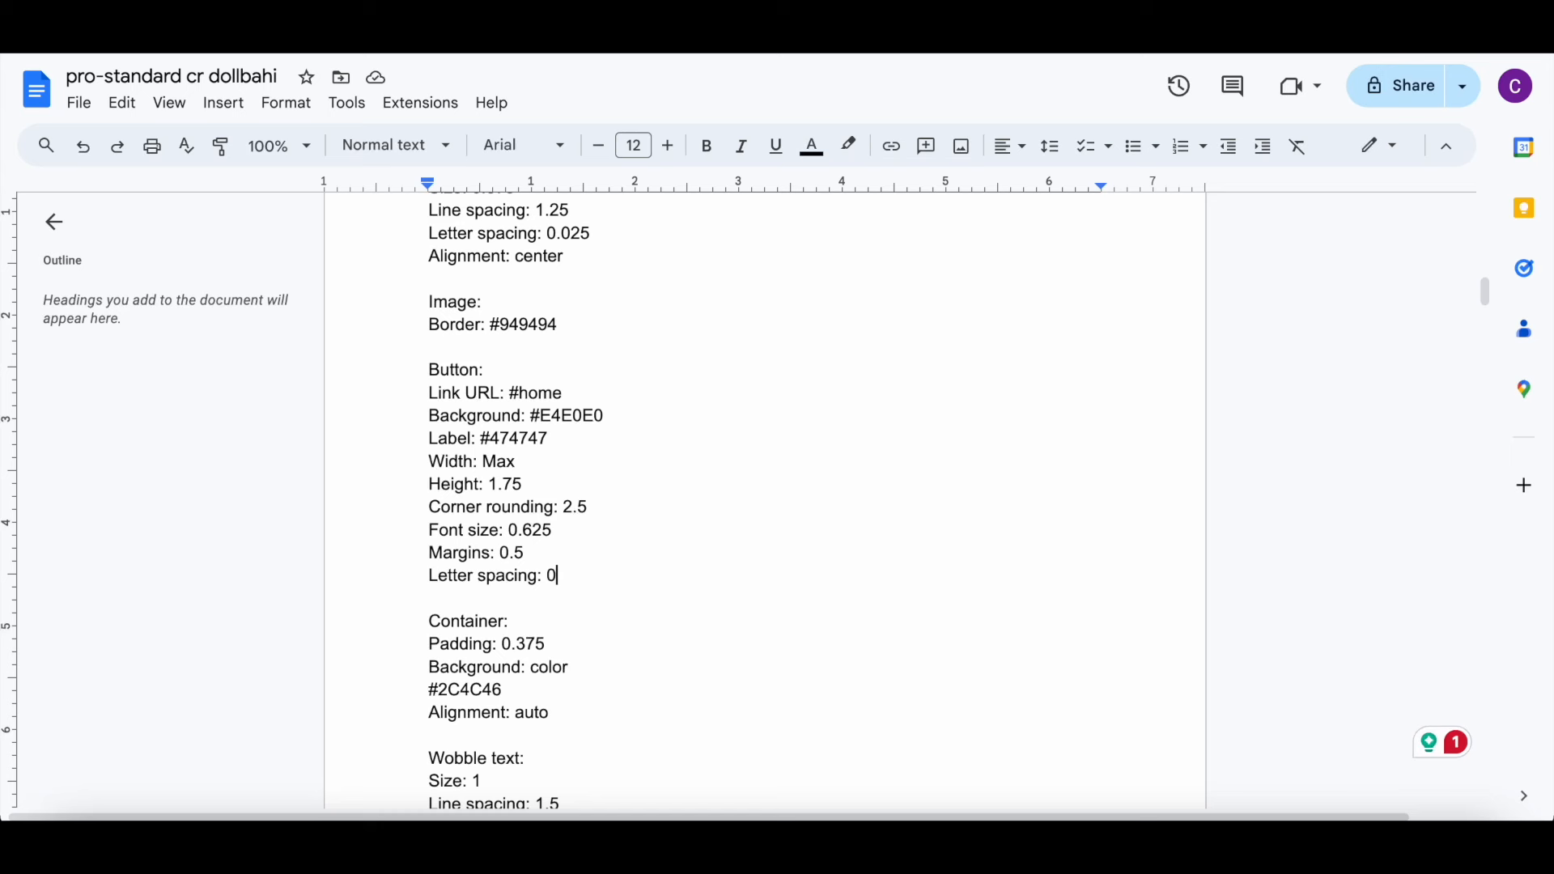
Step: Copy the colour #2C4C46 from the notes document and apply it as the new container's background
scroll(554, 429, down, 3)
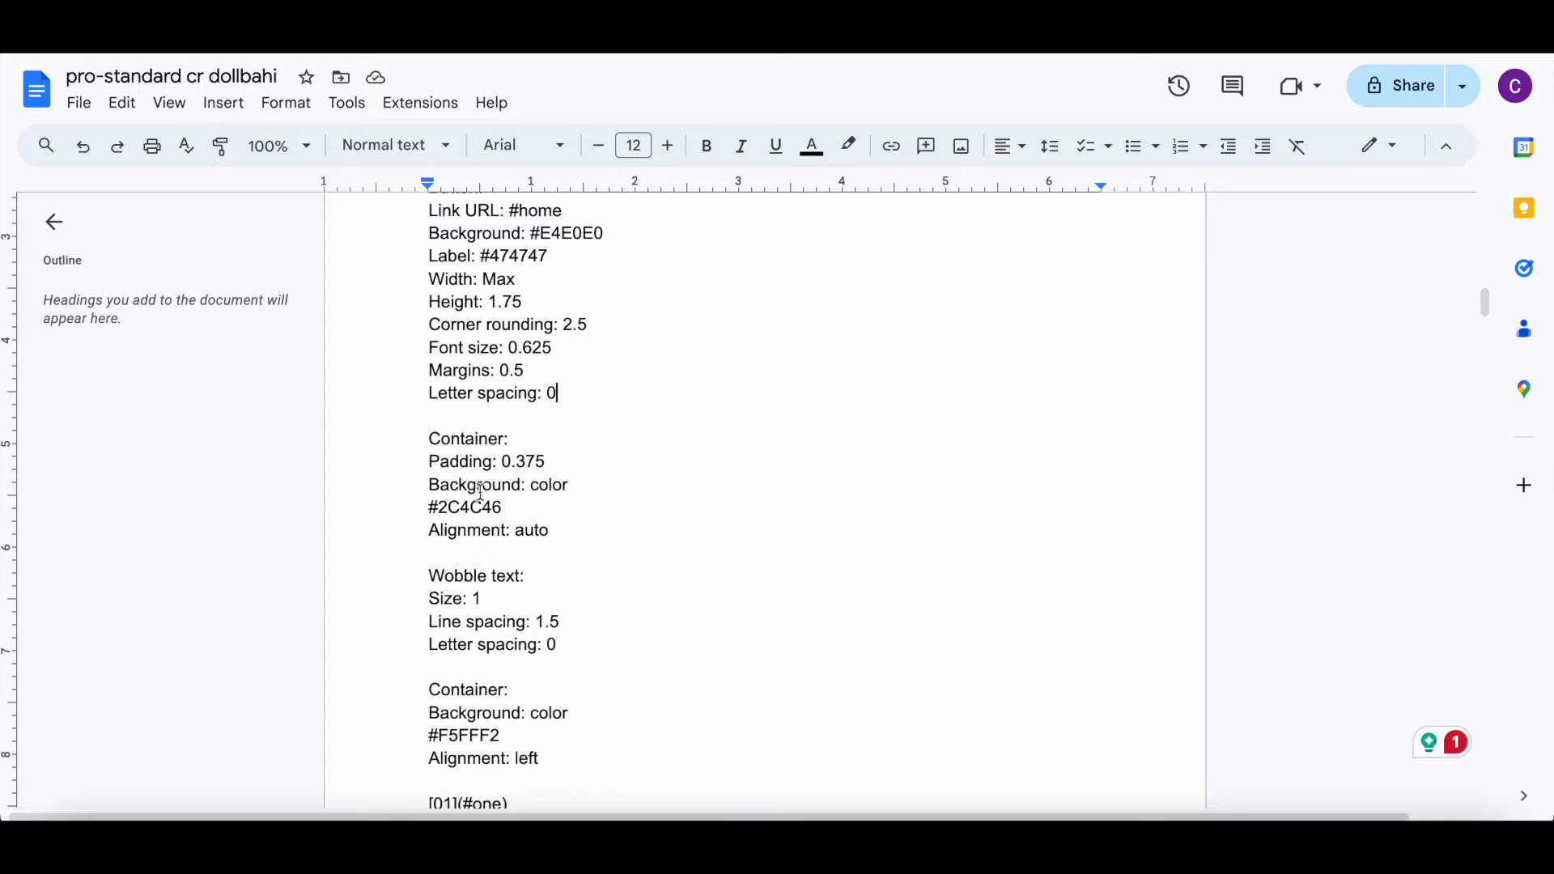
drag(425, 513, 503, 510)
right_click(610, 510)
click(666, 305)
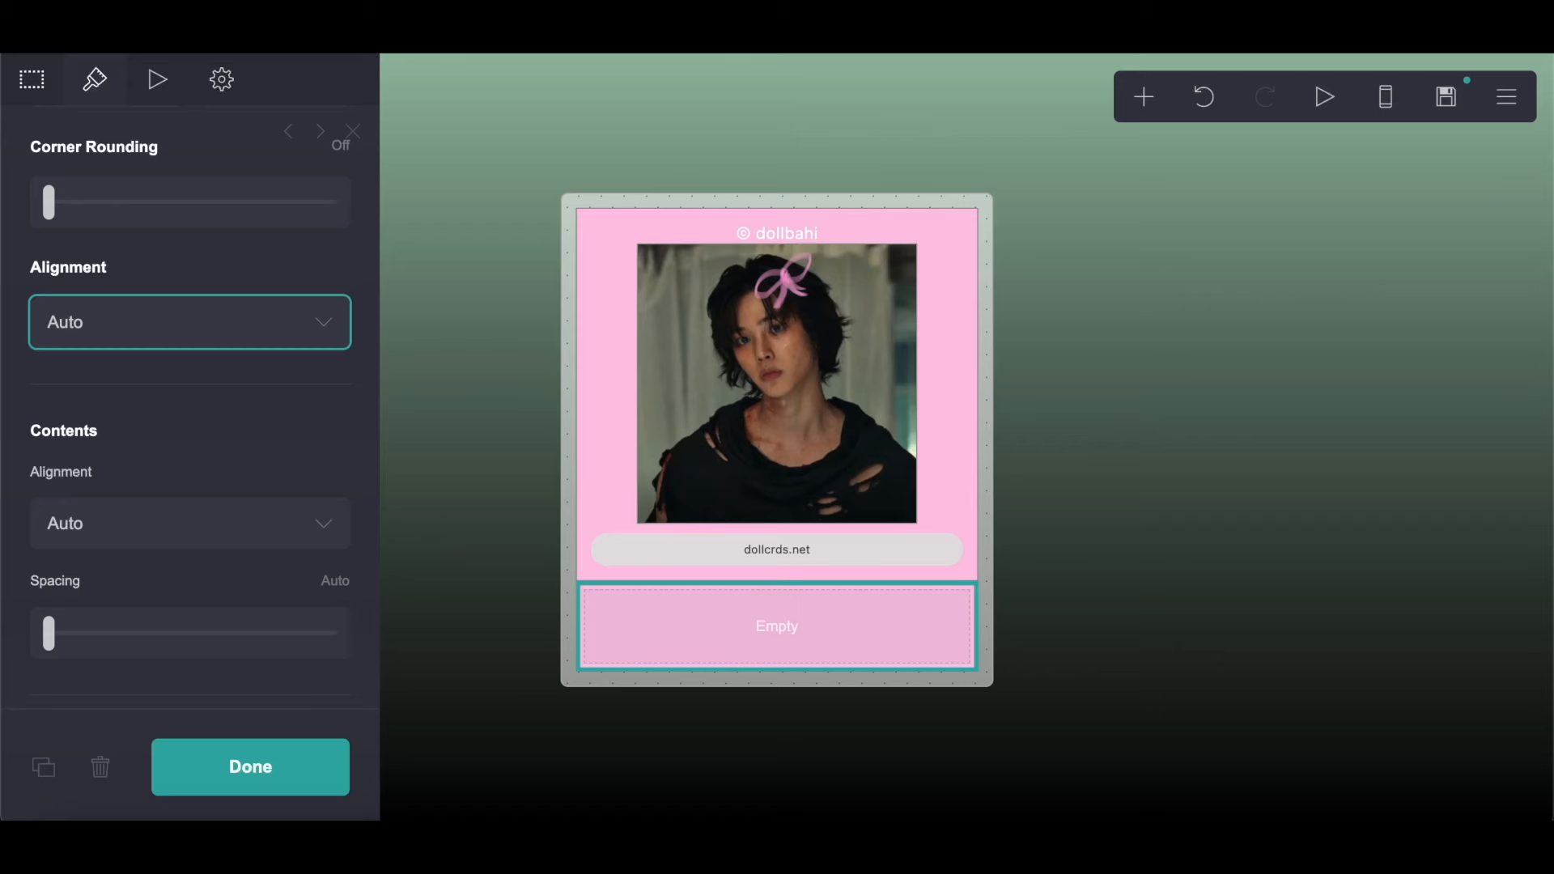
scroll(236, 371, down, 5)
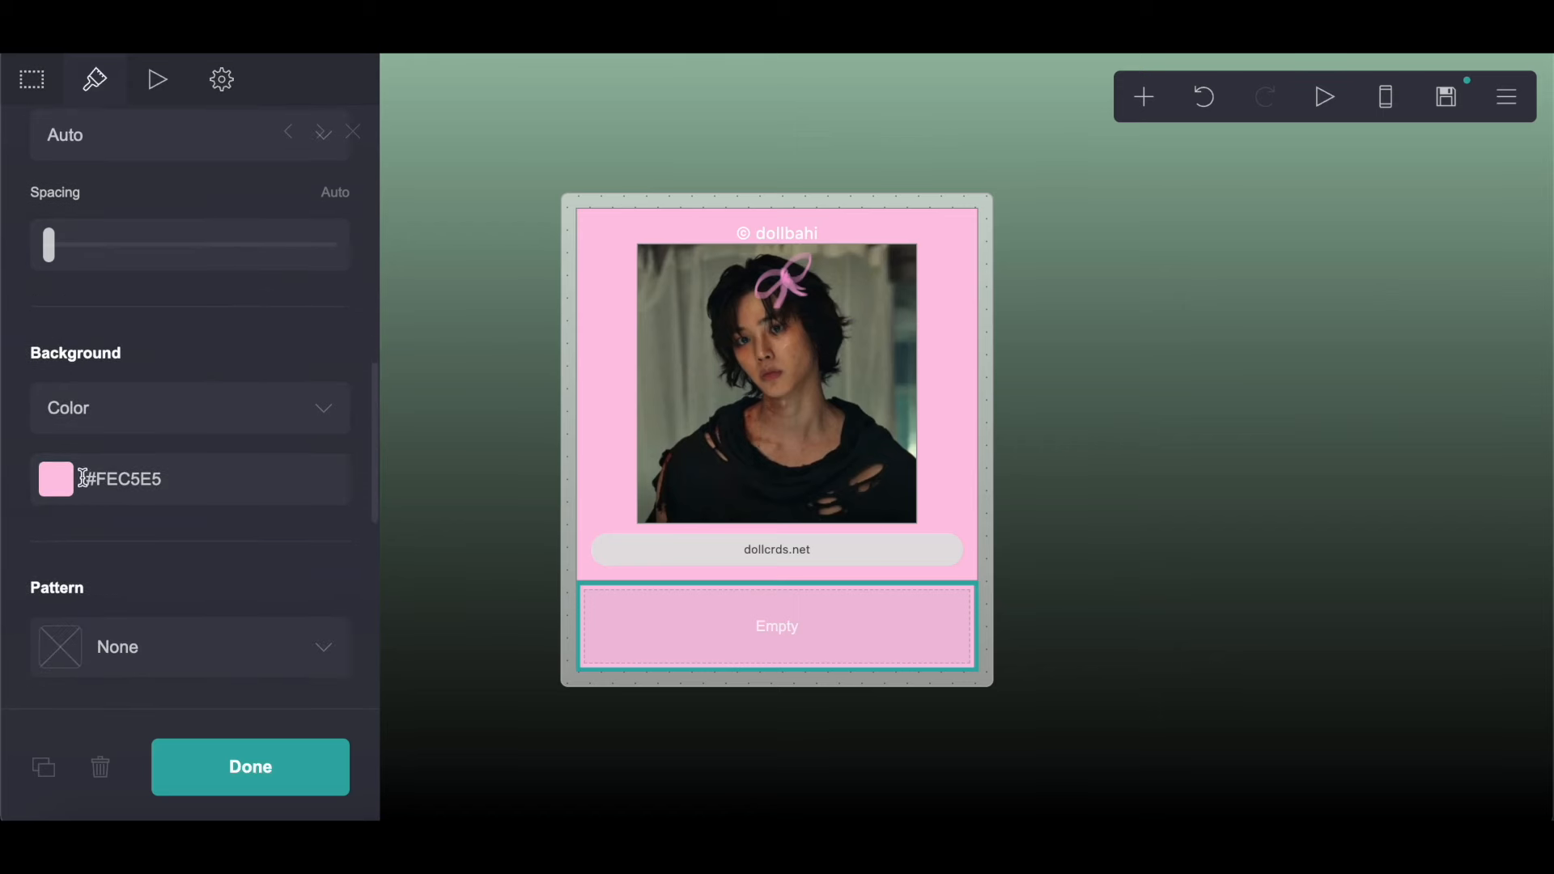
drag(83, 477, 263, 475)
right_click(262, 475)
click(304, 495)
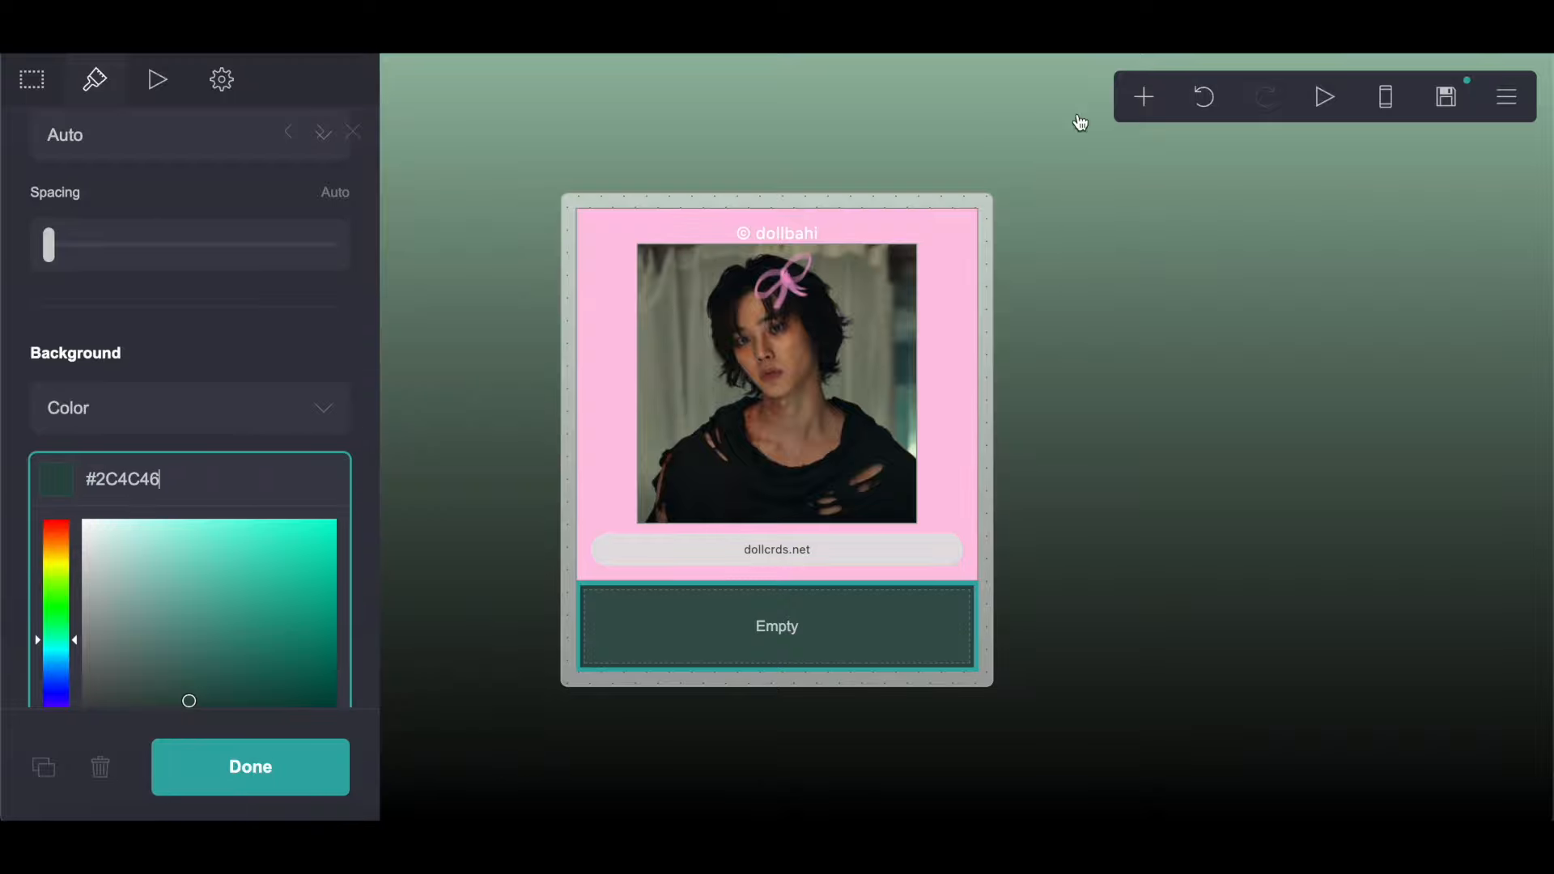
Step: Add a text element reading "DOLLCRDS" inside the dark green container
click(1136, 108)
click(881, 183)
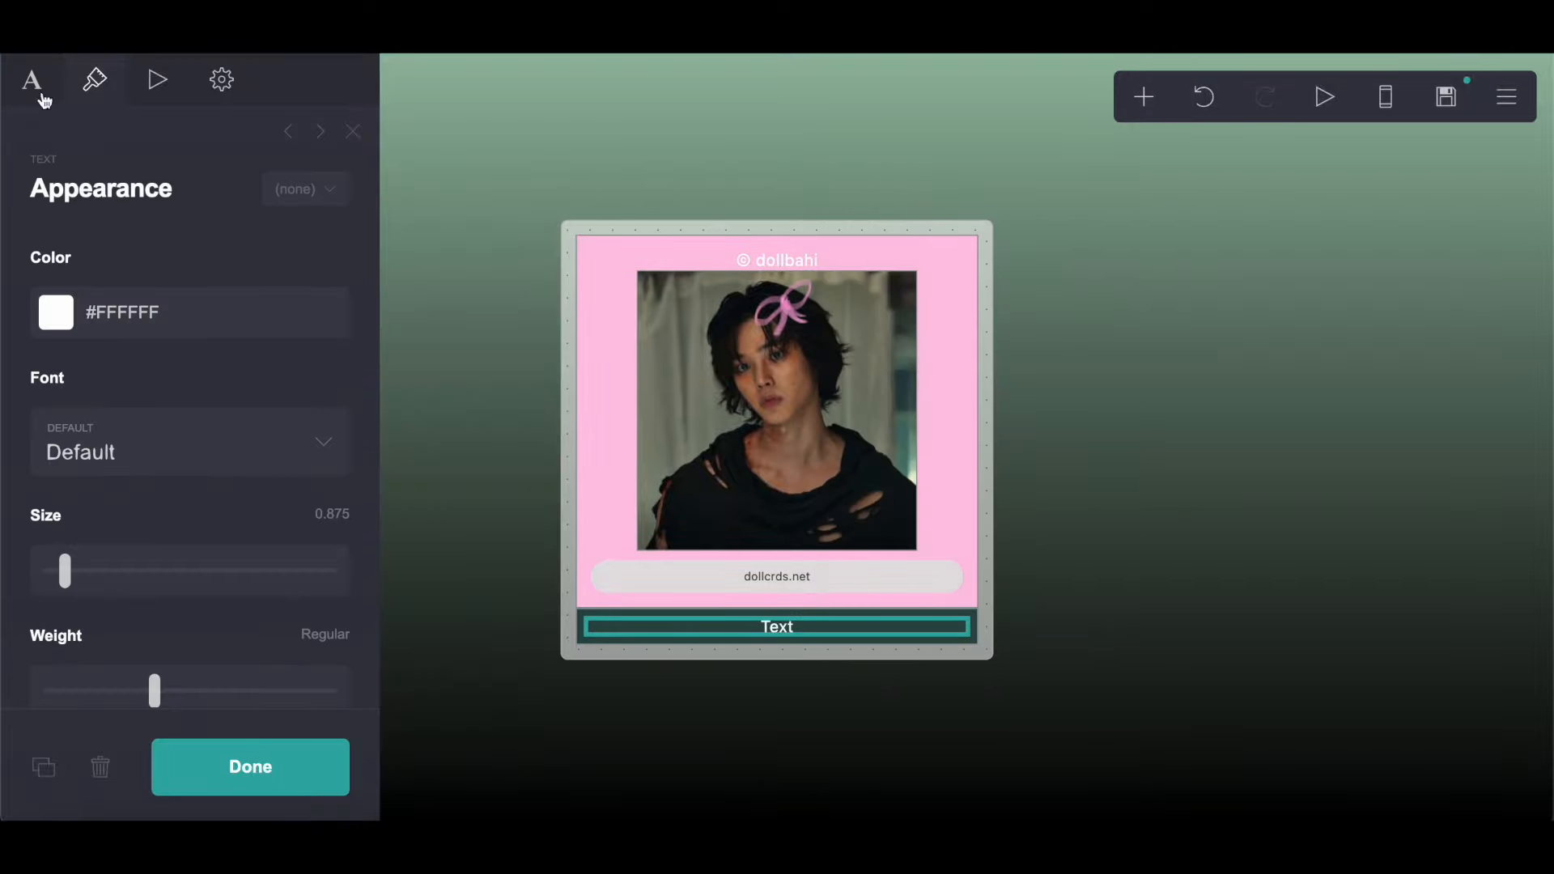
click(33, 79)
click(138, 253)
drag(138, 253, 4, 263)
text(DOLLCRDS)
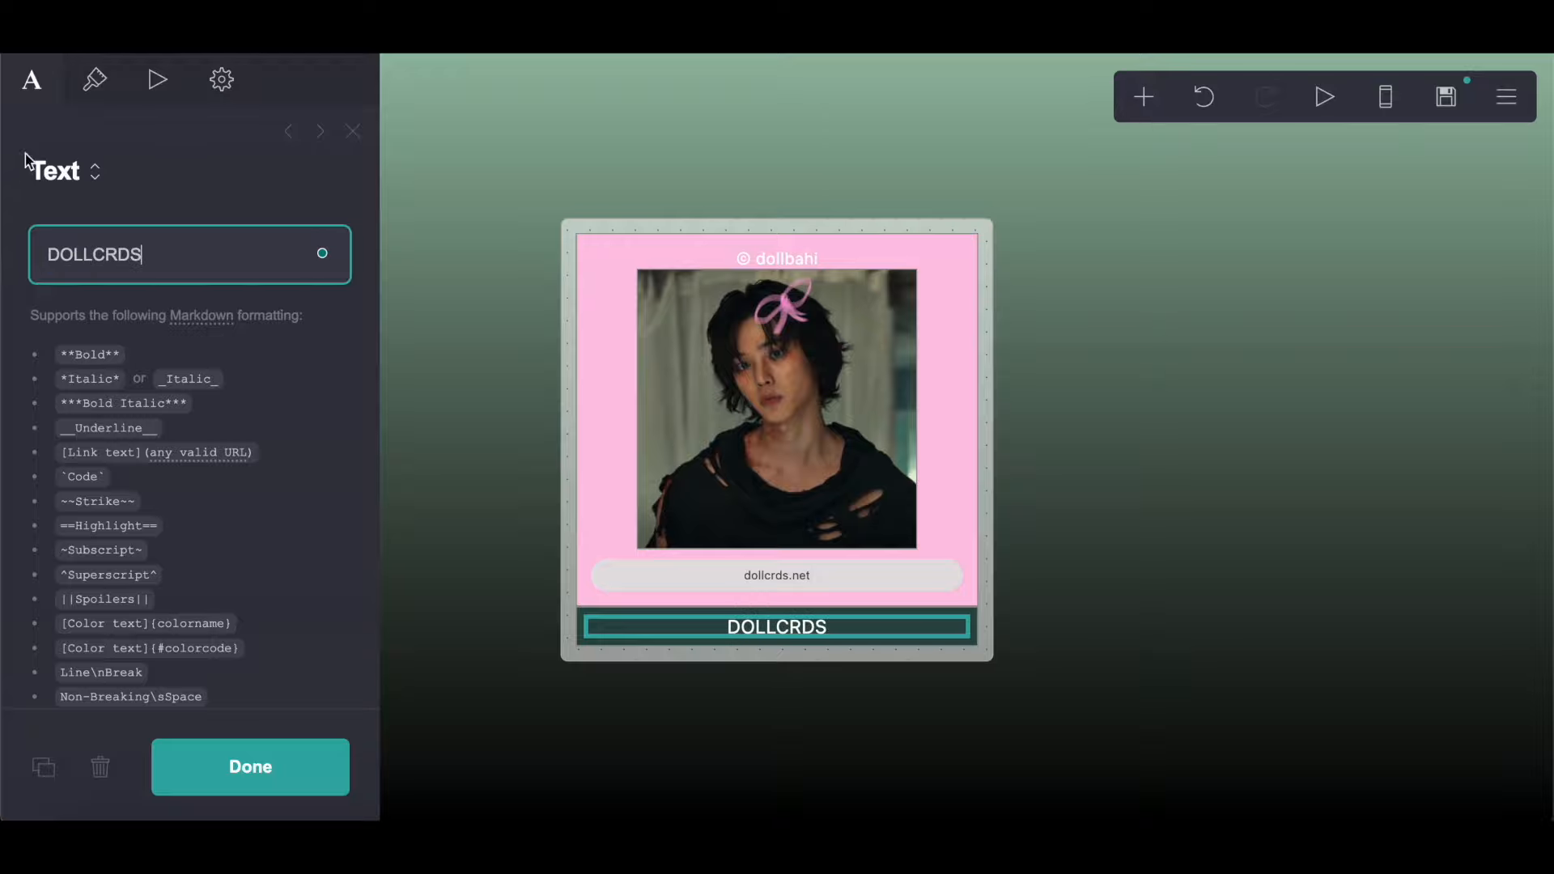
Step: Set the DOLLCRDS text's size to 1, line spacing to 1.5 and letter spacing to 0
click(95, 79)
scroll(246, 401, down, 5)
click(330, 438)
text(1.5)
key(Return)
click(316, 563)
text(0)
key(Return)
scroll(190, 405, down, 6)
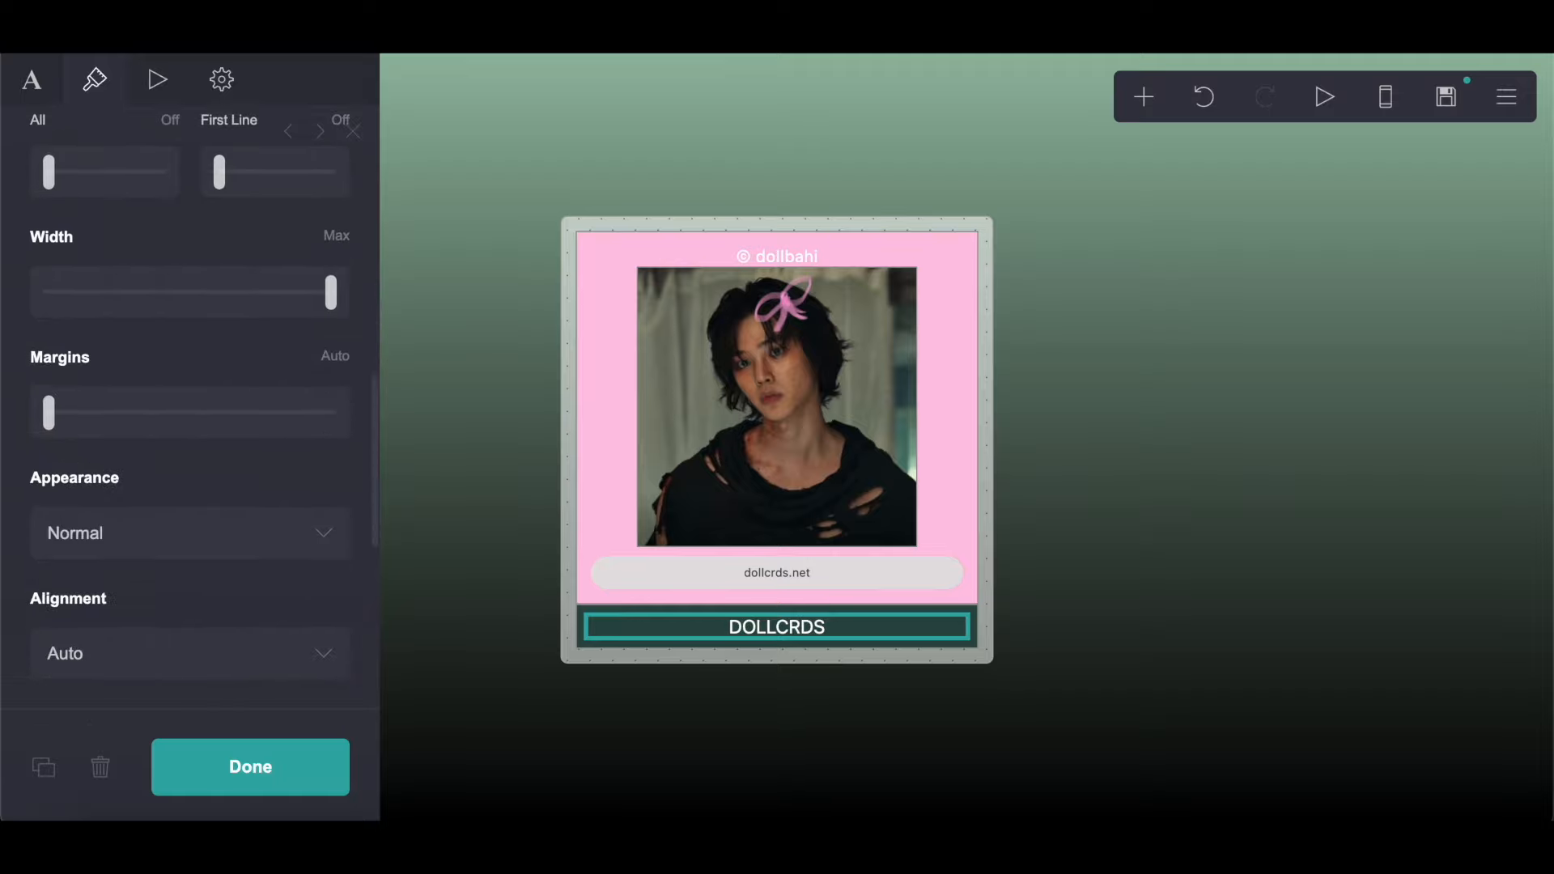
Step: Copy the next container's background colour #F5FFF2 from the notes document
key(ctrl+Tab)
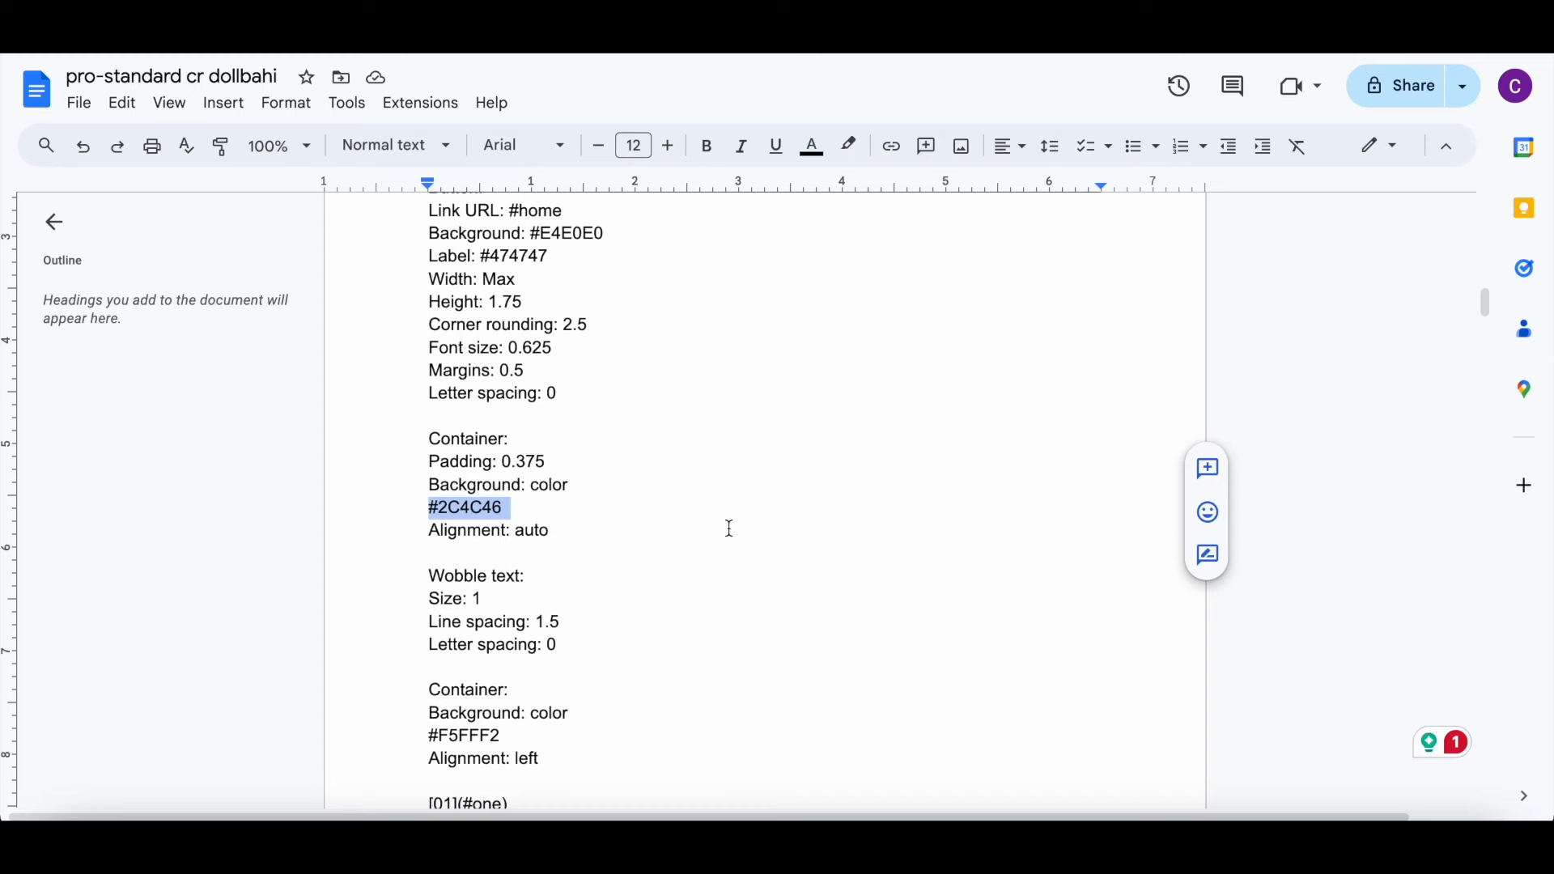
scroll(729, 529, down, 3)
drag(437, 485, 527, 483)
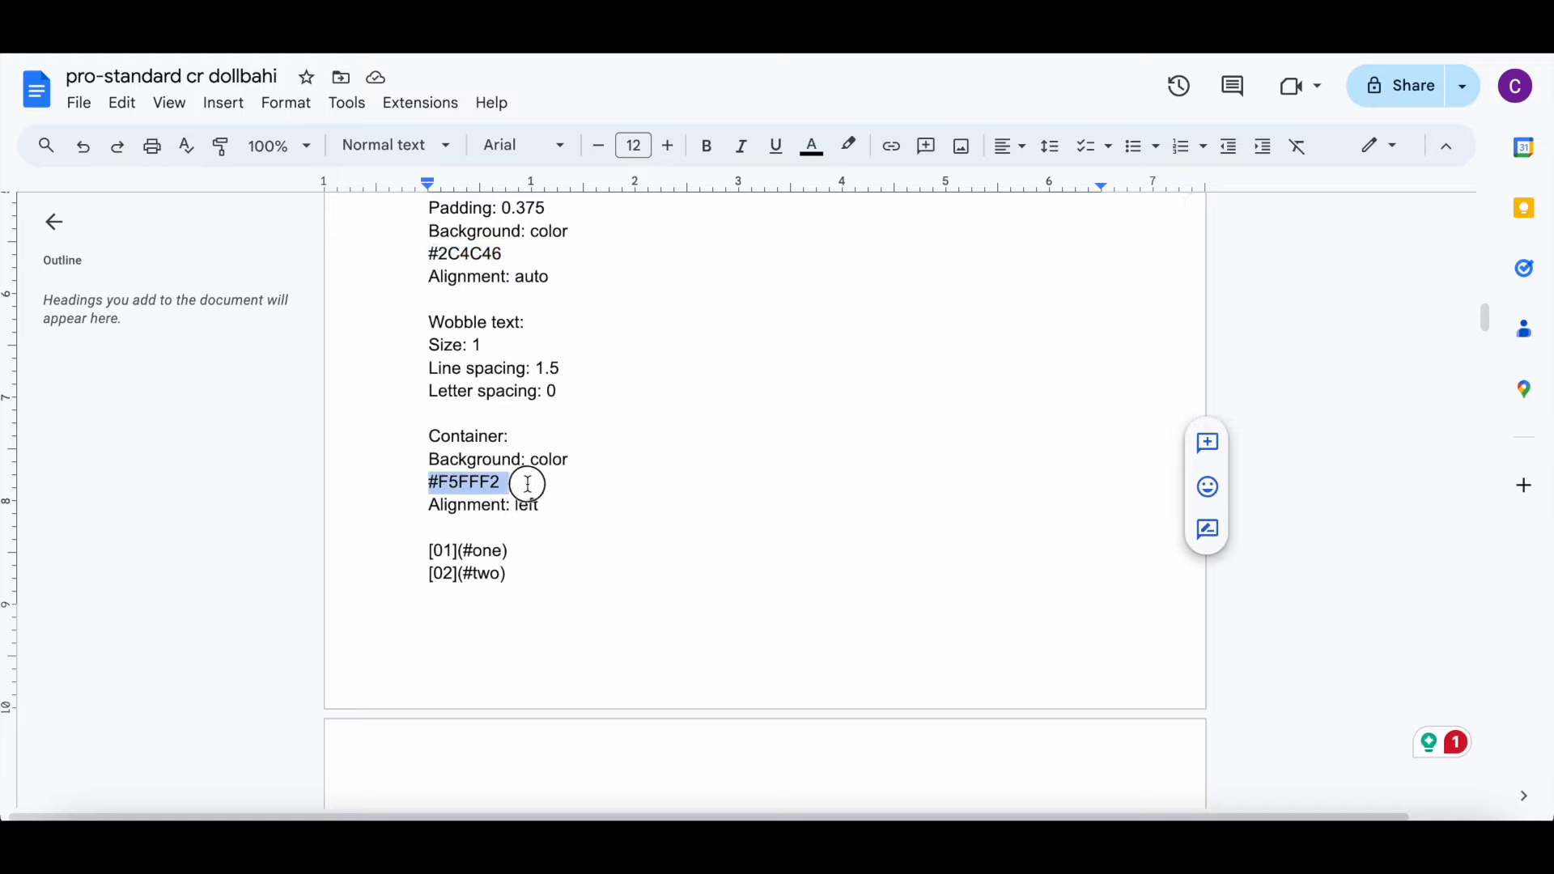
right_click(527, 482)
click(589, 310)
Step: Add another container in Carrd below the DOLLCRDS container and set its alignment to Left
key(ctrl+Tab)
click(1143, 97)
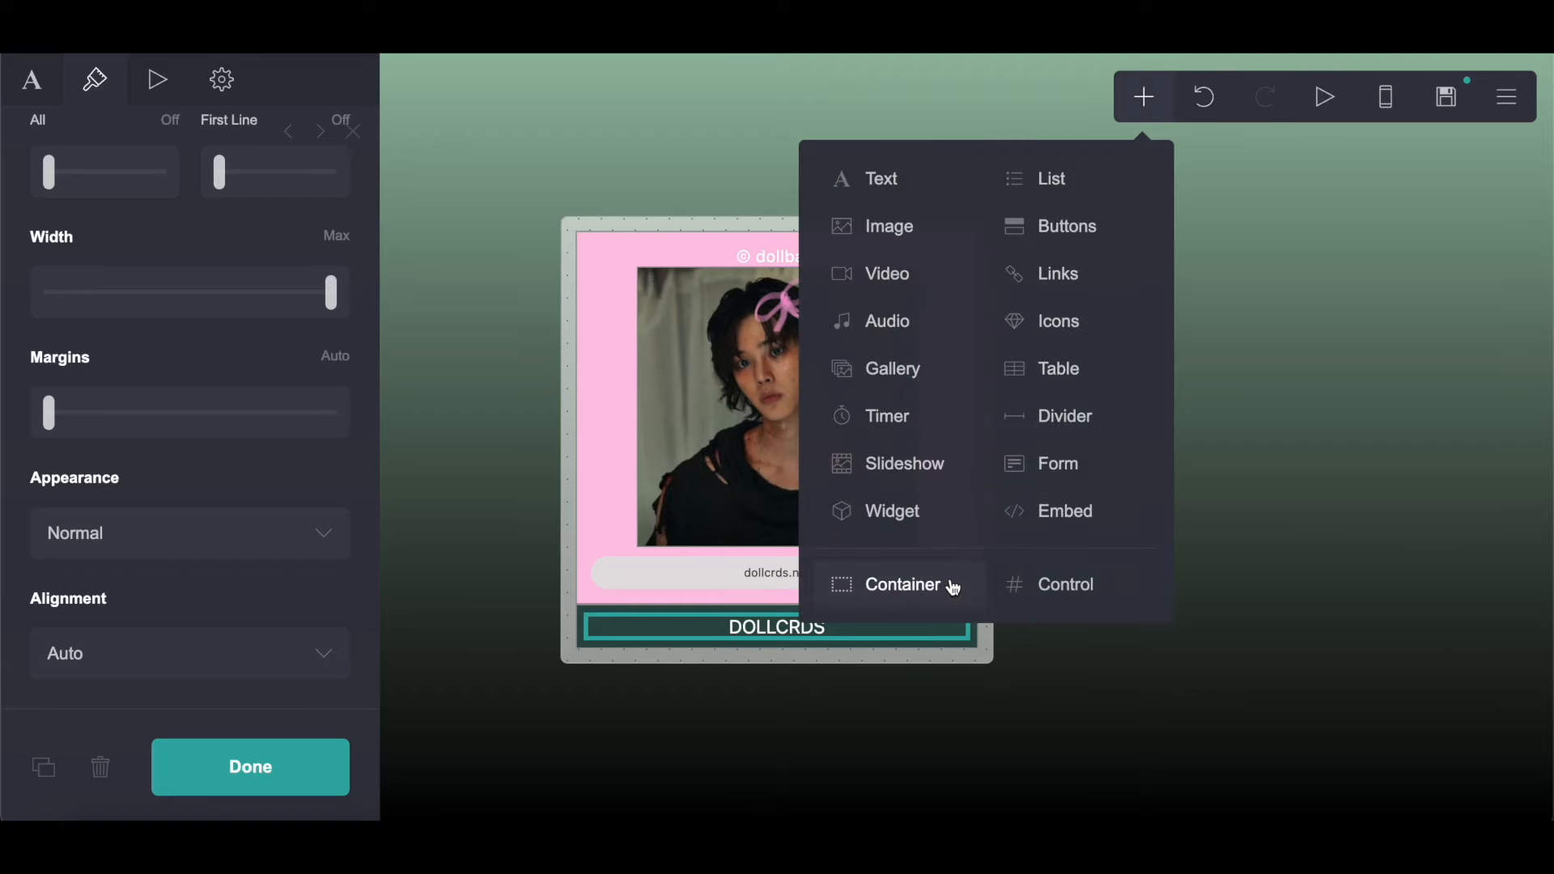
click(947, 586)
scroll(208, 540, down, 4)
scroll(209, 540, down, 3)
click(186, 523)
click(180, 518)
click(160, 307)
click(156, 337)
Step: Replace the new container's background colour with the copied #F5FFF2
scroll(156, 348, down, 7)
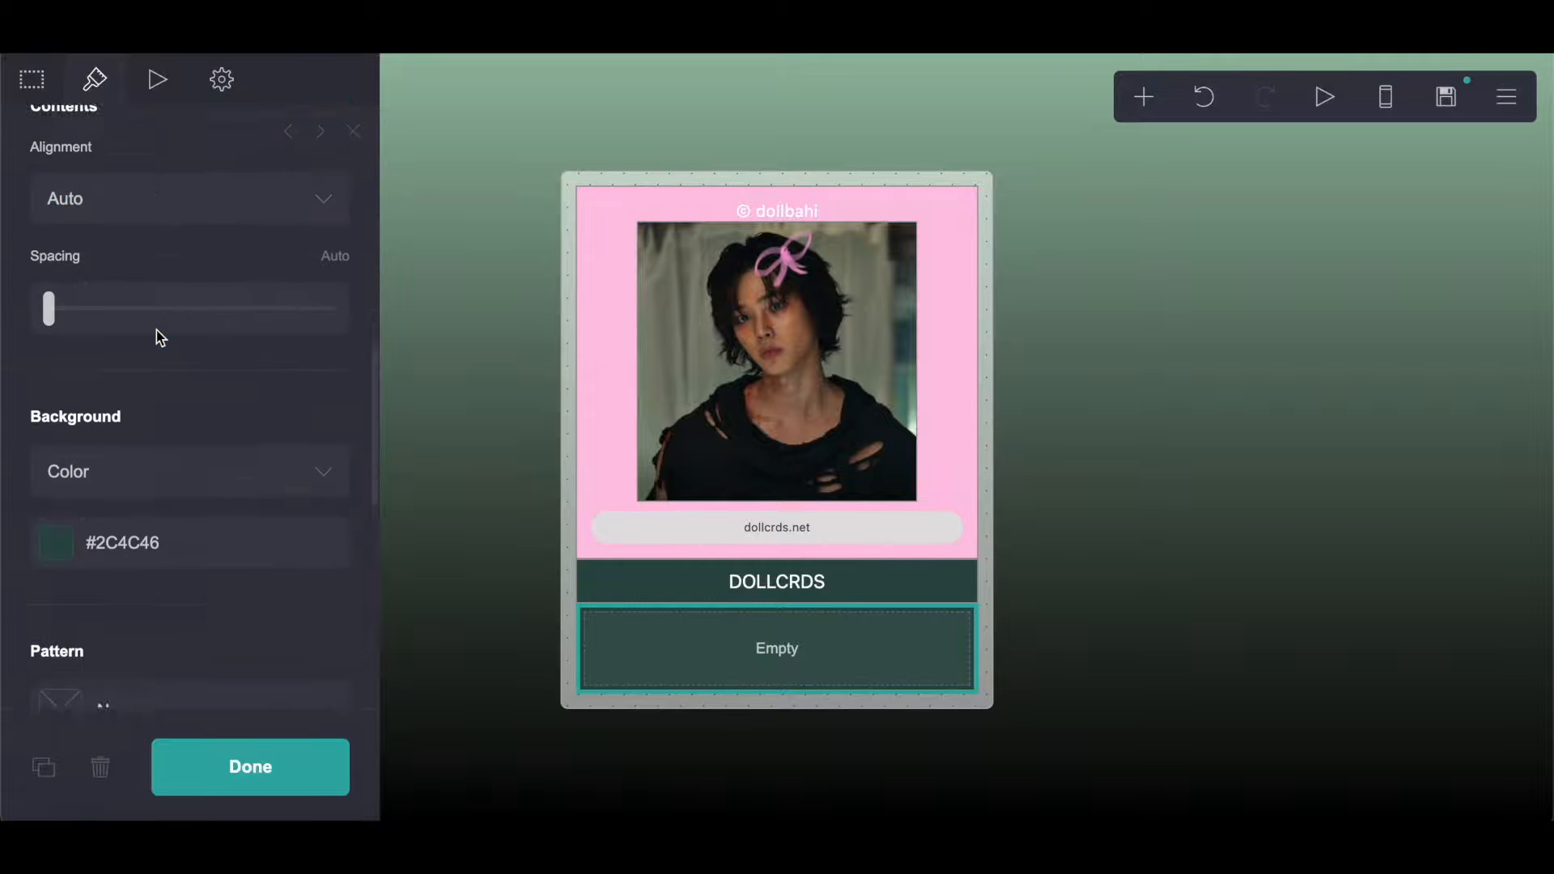
scroll(132, 646, up, 1)
click(83, 326)
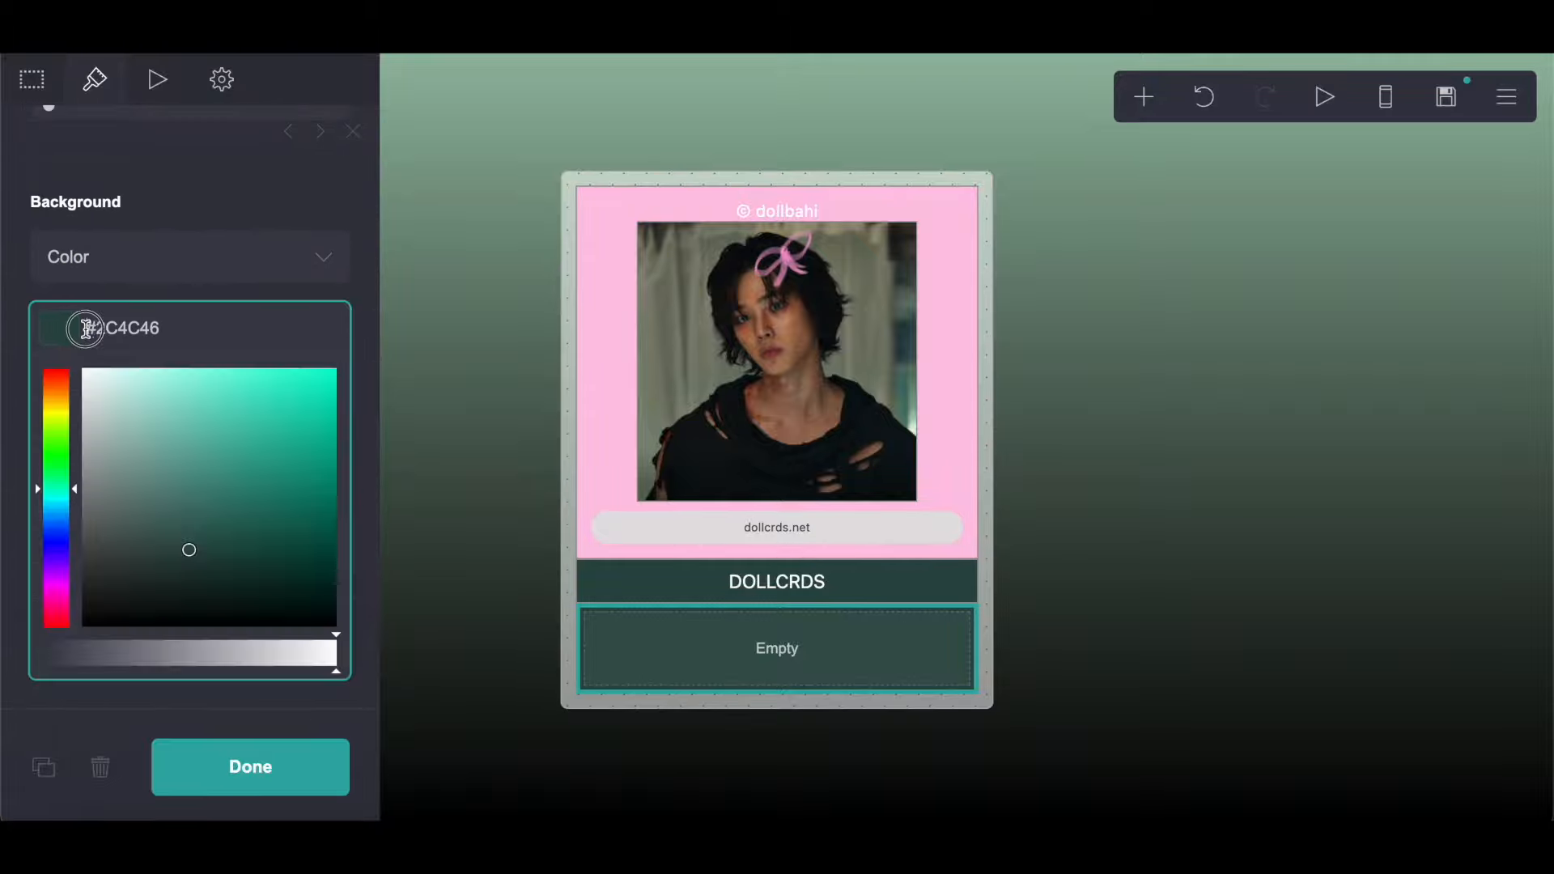
drag(84, 326, 264, 328)
right_click(264, 328)
click(298, 495)
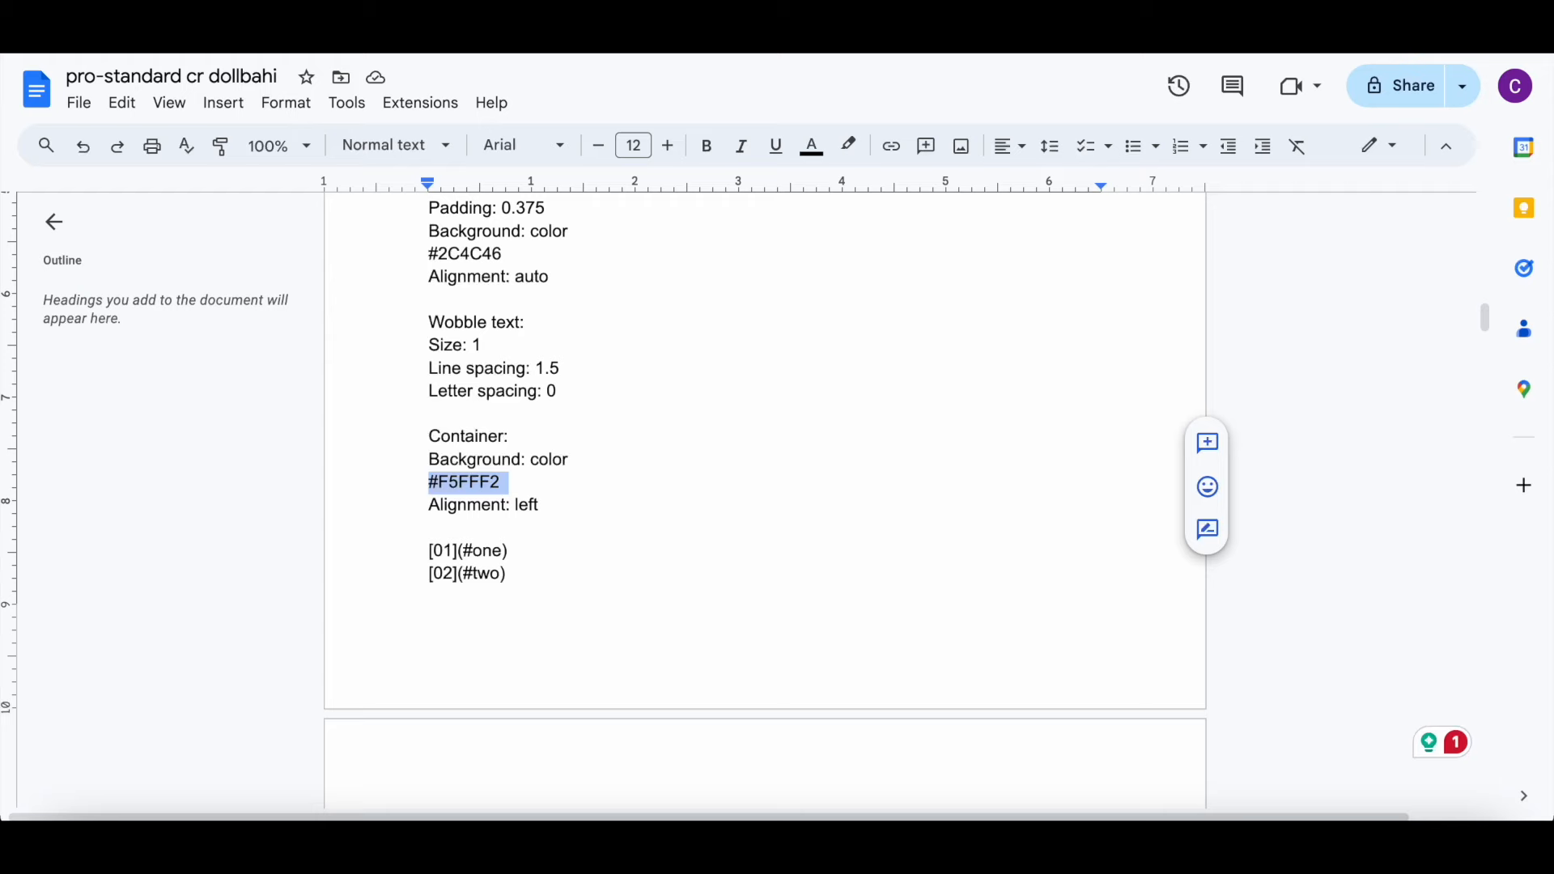
Step: Copy the link lines [01](#one), [02](#two) and [03](#three) from the notes document
scroll(451, 369, down, 3)
drag(424, 322, 559, 611)
right_click(558, 610)
click(657, 316)
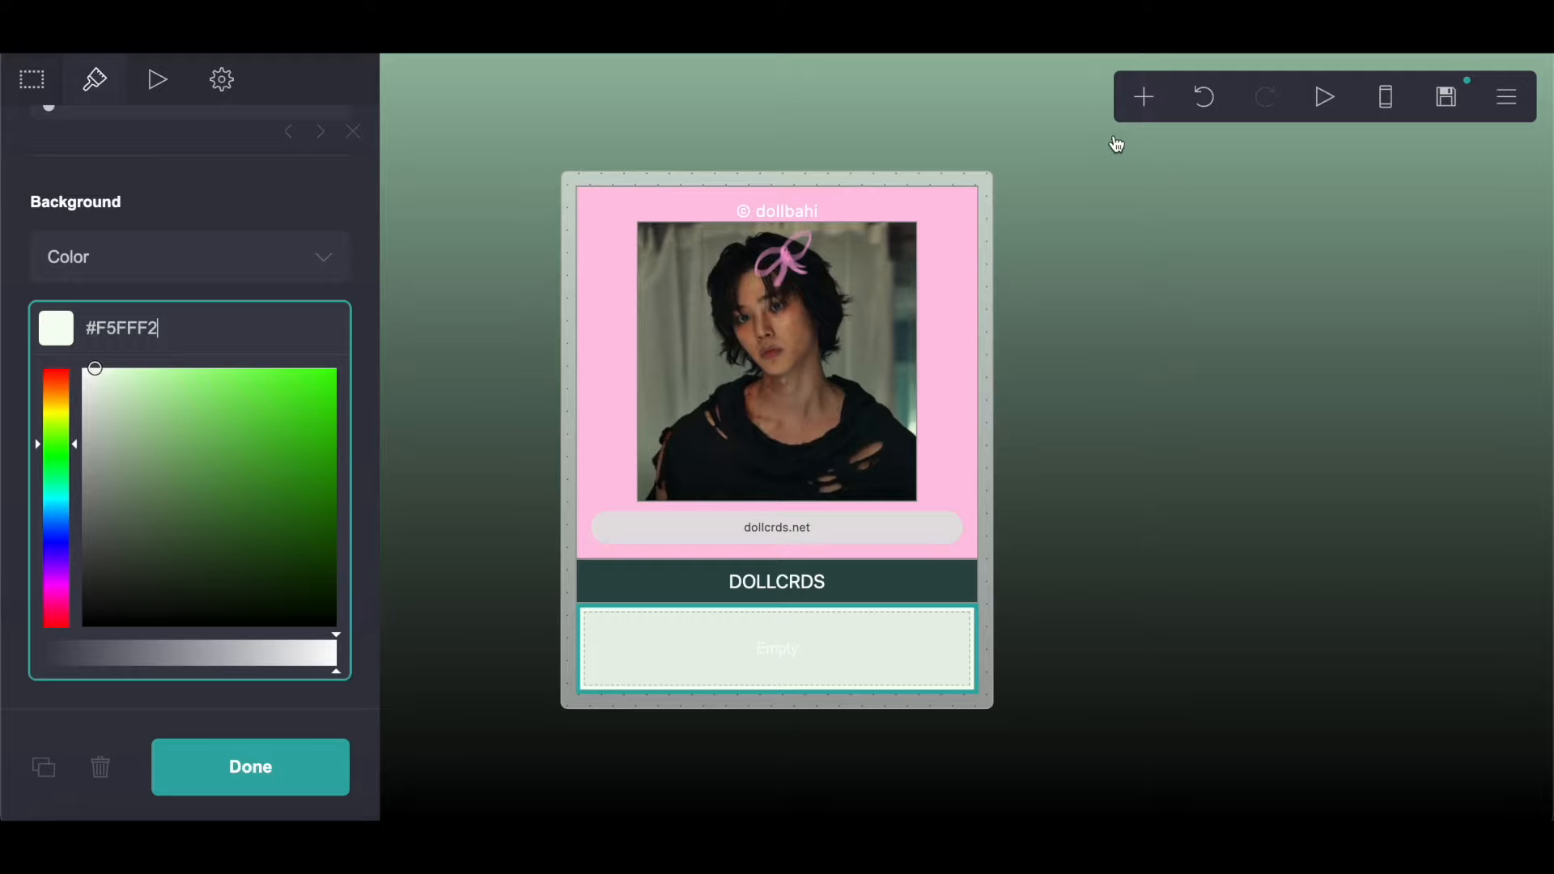
Step: Add a text element in the pale green container and replace its placeholder with the copied link lines
click(1144, 96)
click(865, 174)
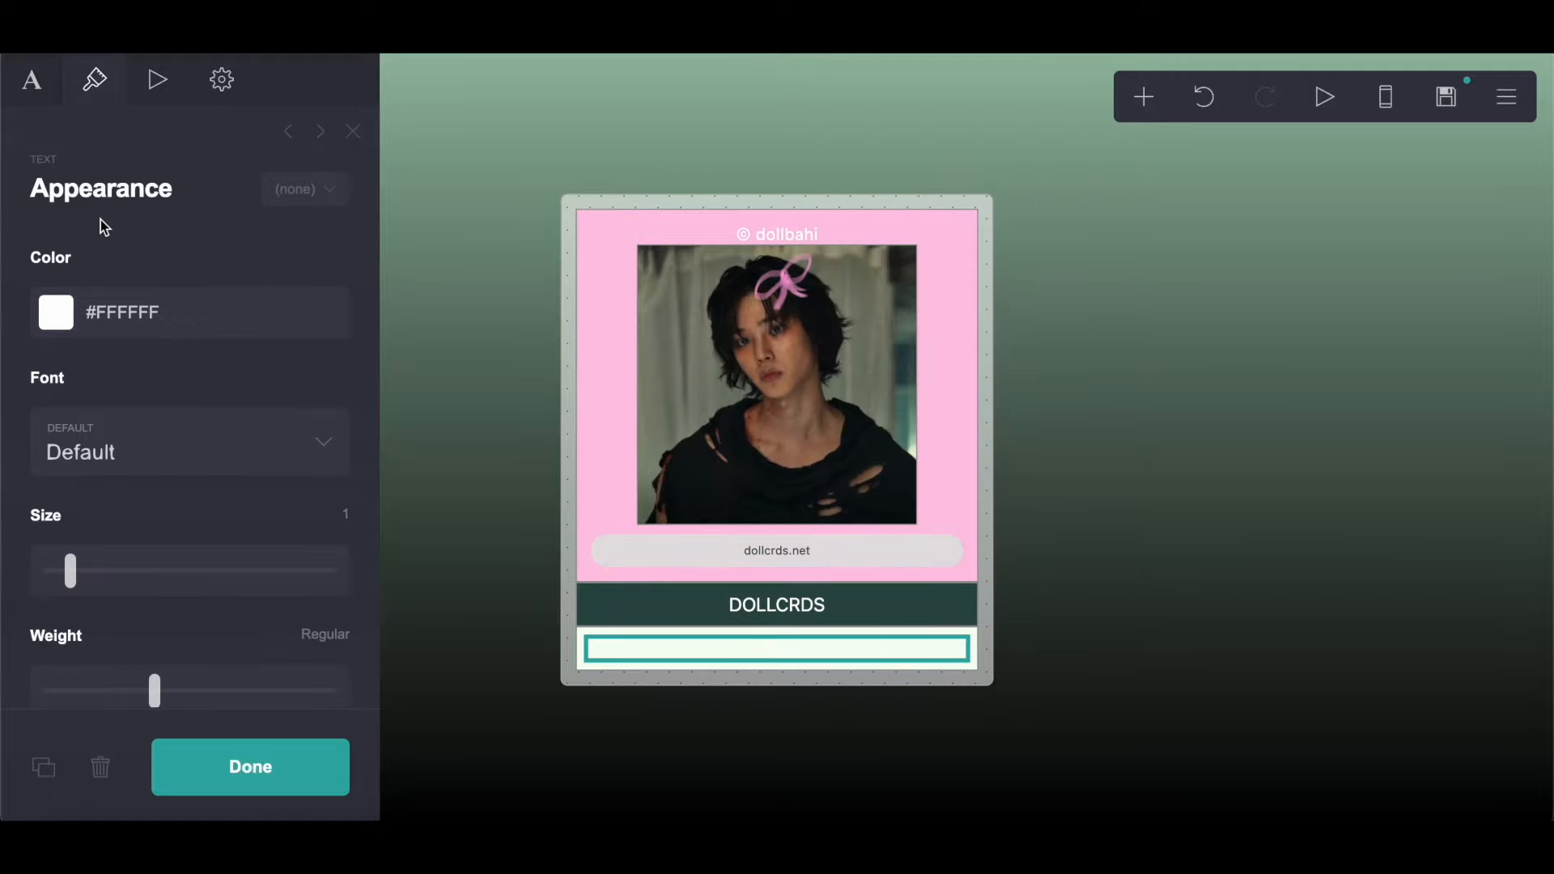
click(32, 79)
click(44, 251)
double_click(50, 254)
right_click(152, 247)
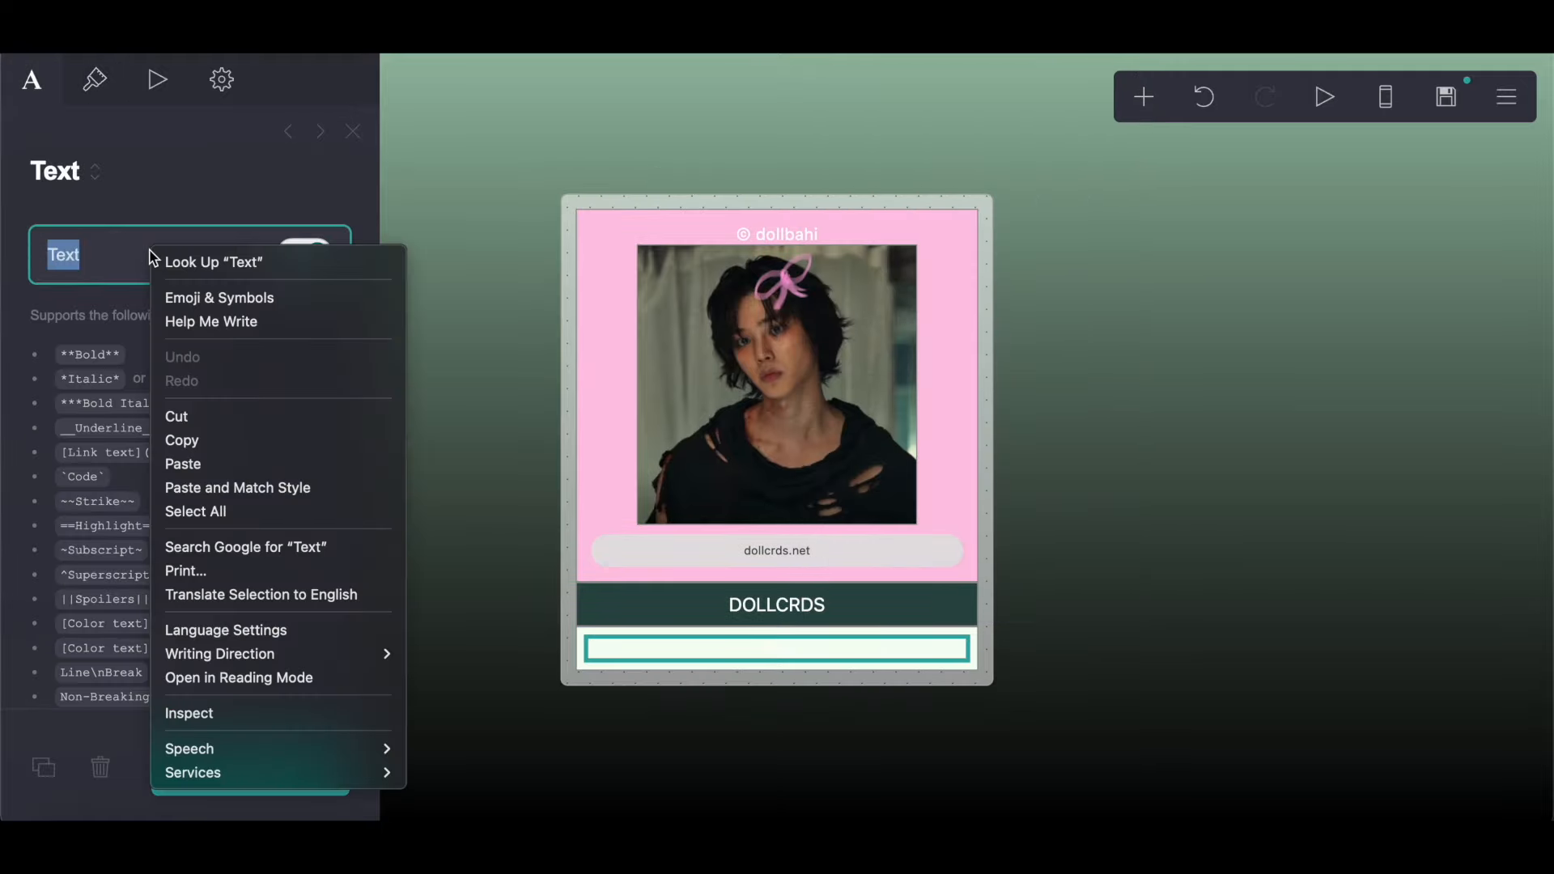
click(181, 464)
Step: Set the link text's size to 1.875 and its line spacing to 1.375
click(95, 80)
scroll(290, 509, down, 2)
text(1.875)
key(Return)
scroll(190, 486, down, 3)
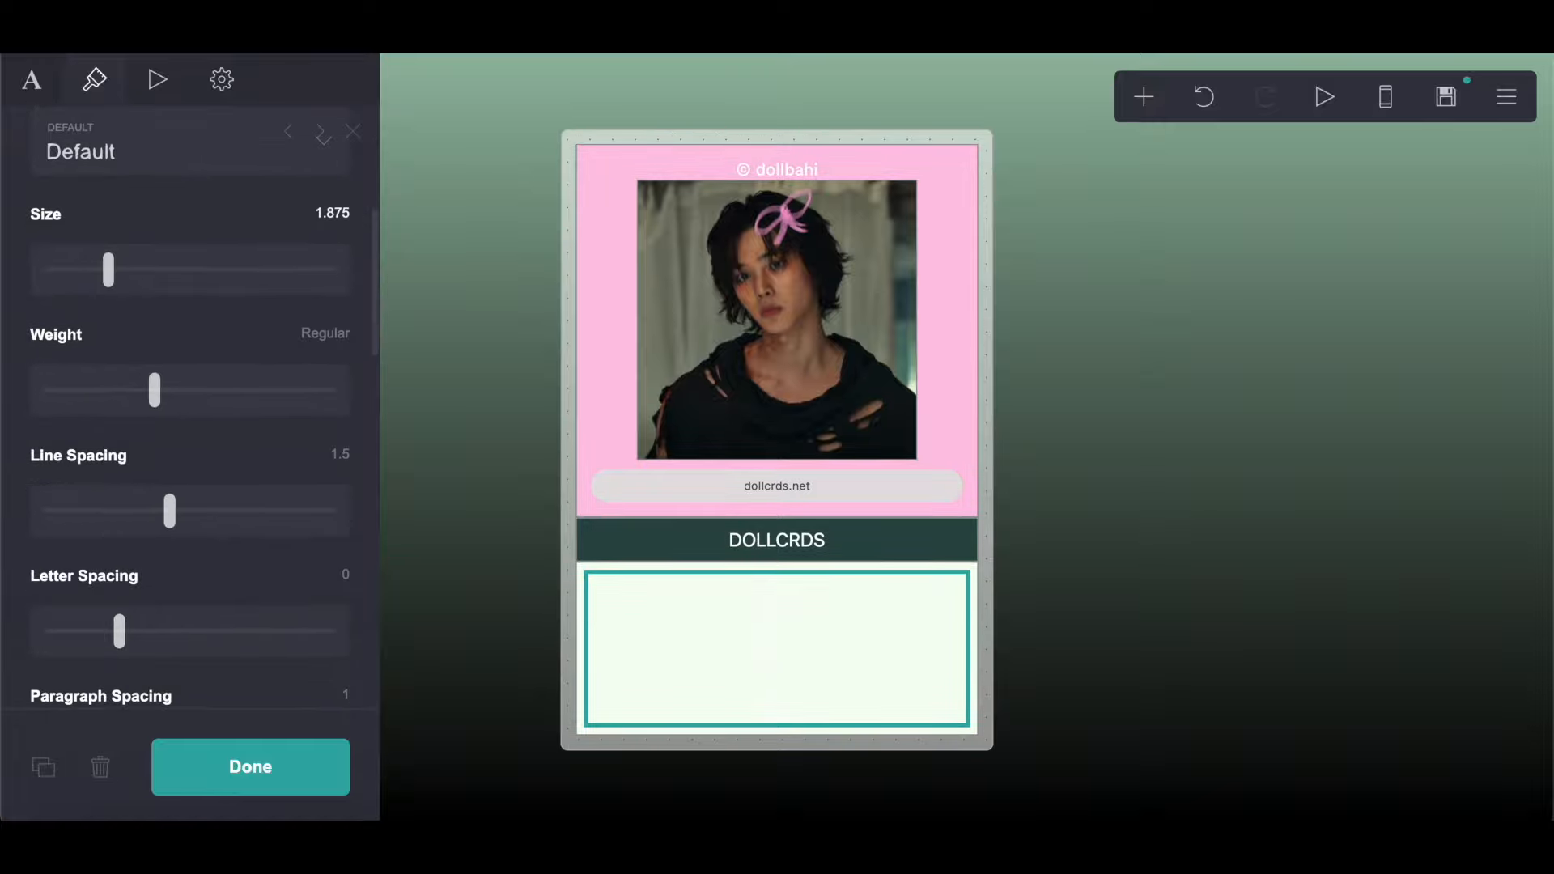
text(1.375)
key(Return)
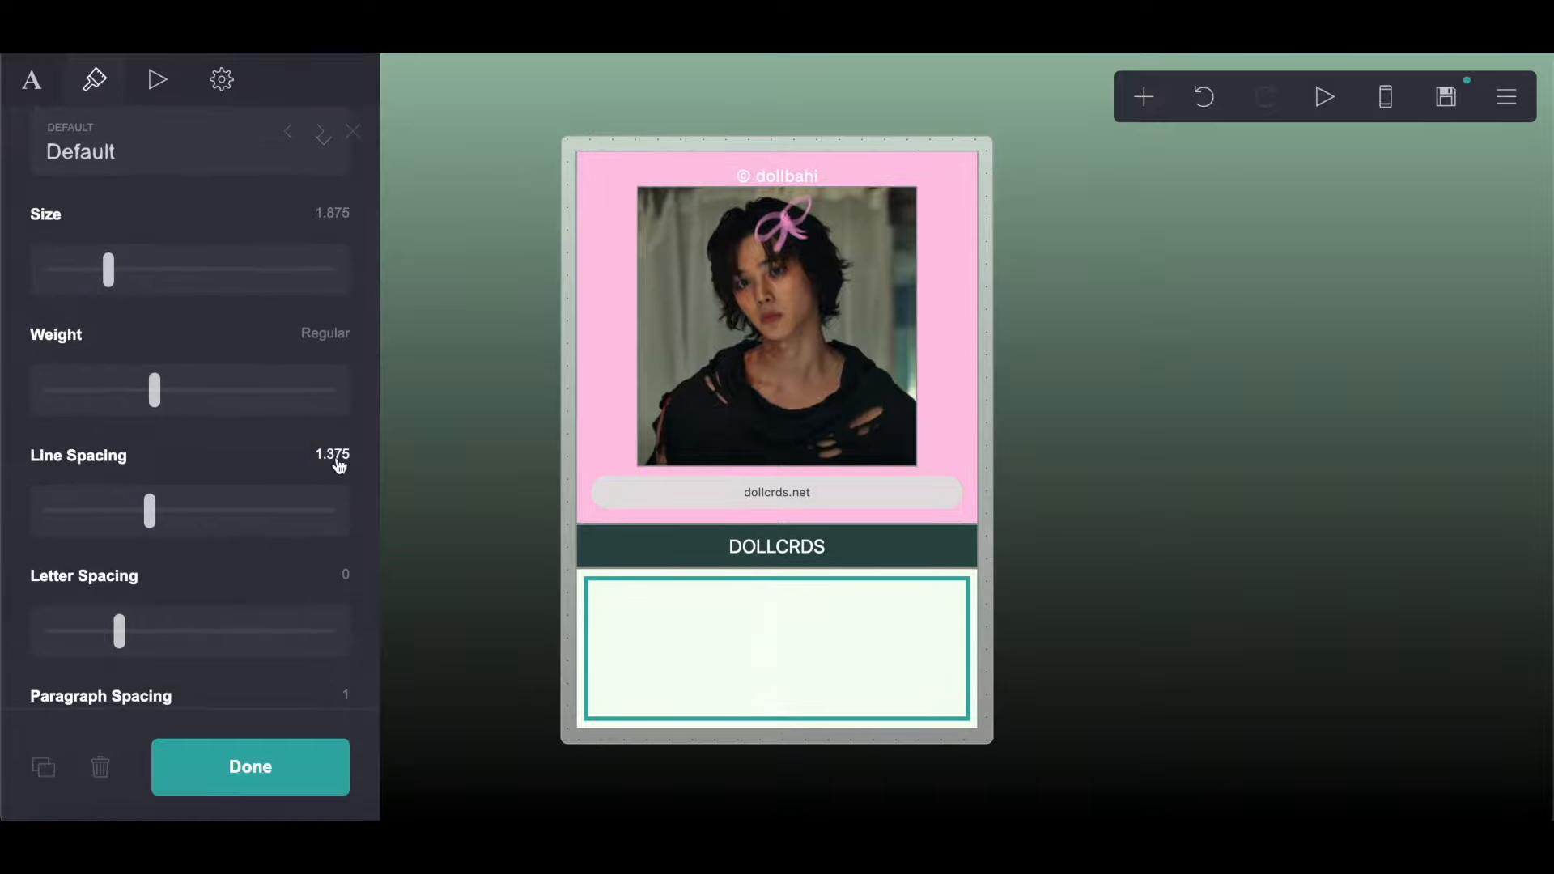
Step: Copy the hover colour #2C4C46 from the notes document and apply it as the text's link hover colour
key(ctrl+Tab)
click(490, 632)
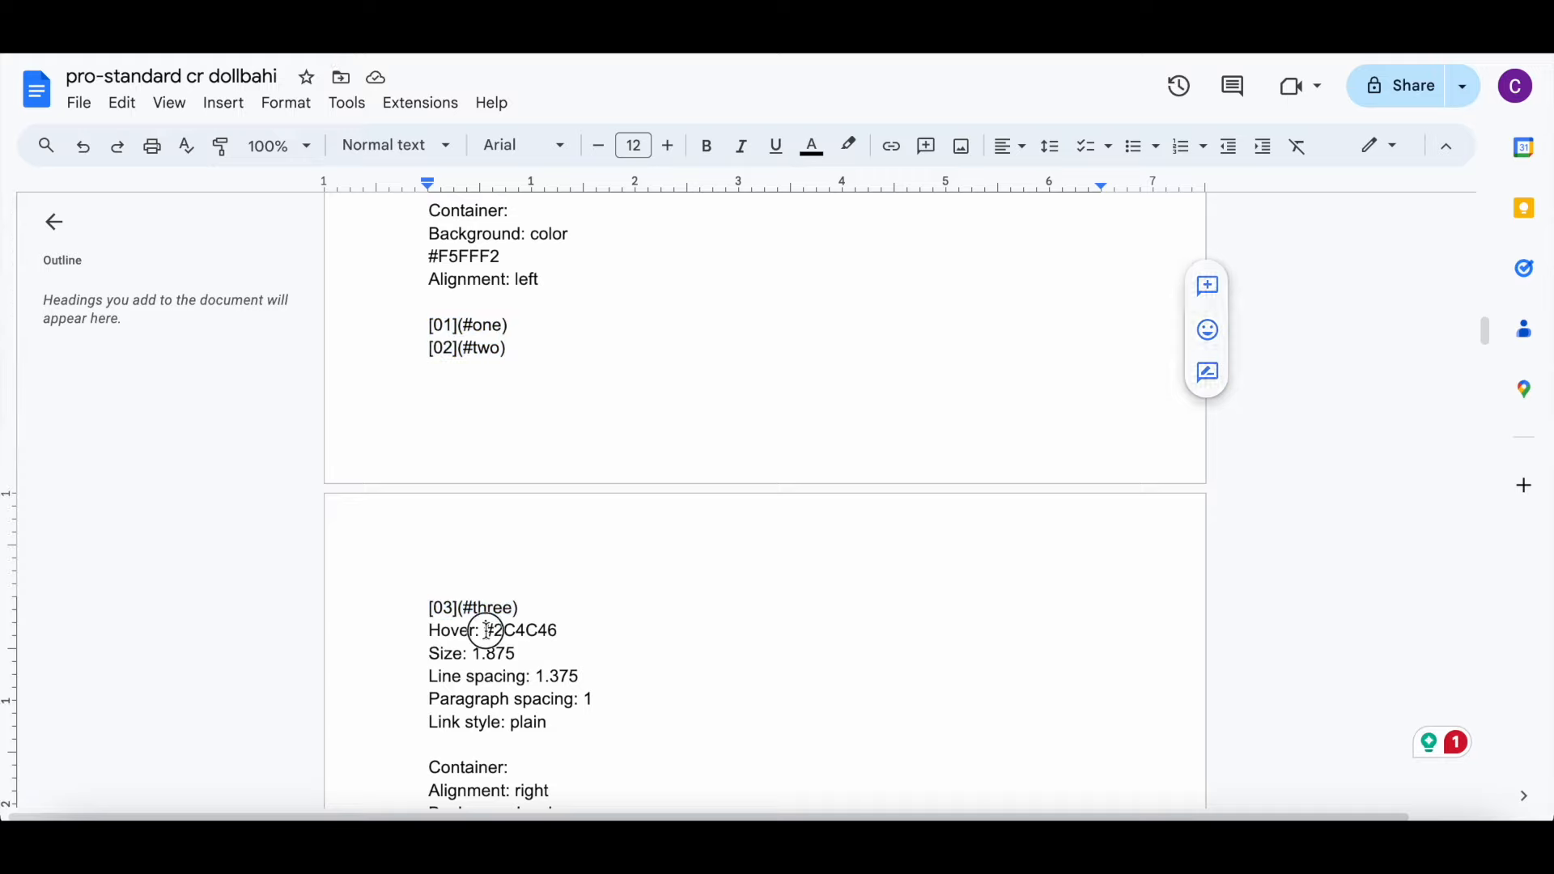
right_click(490, 632)
click(717, 118)
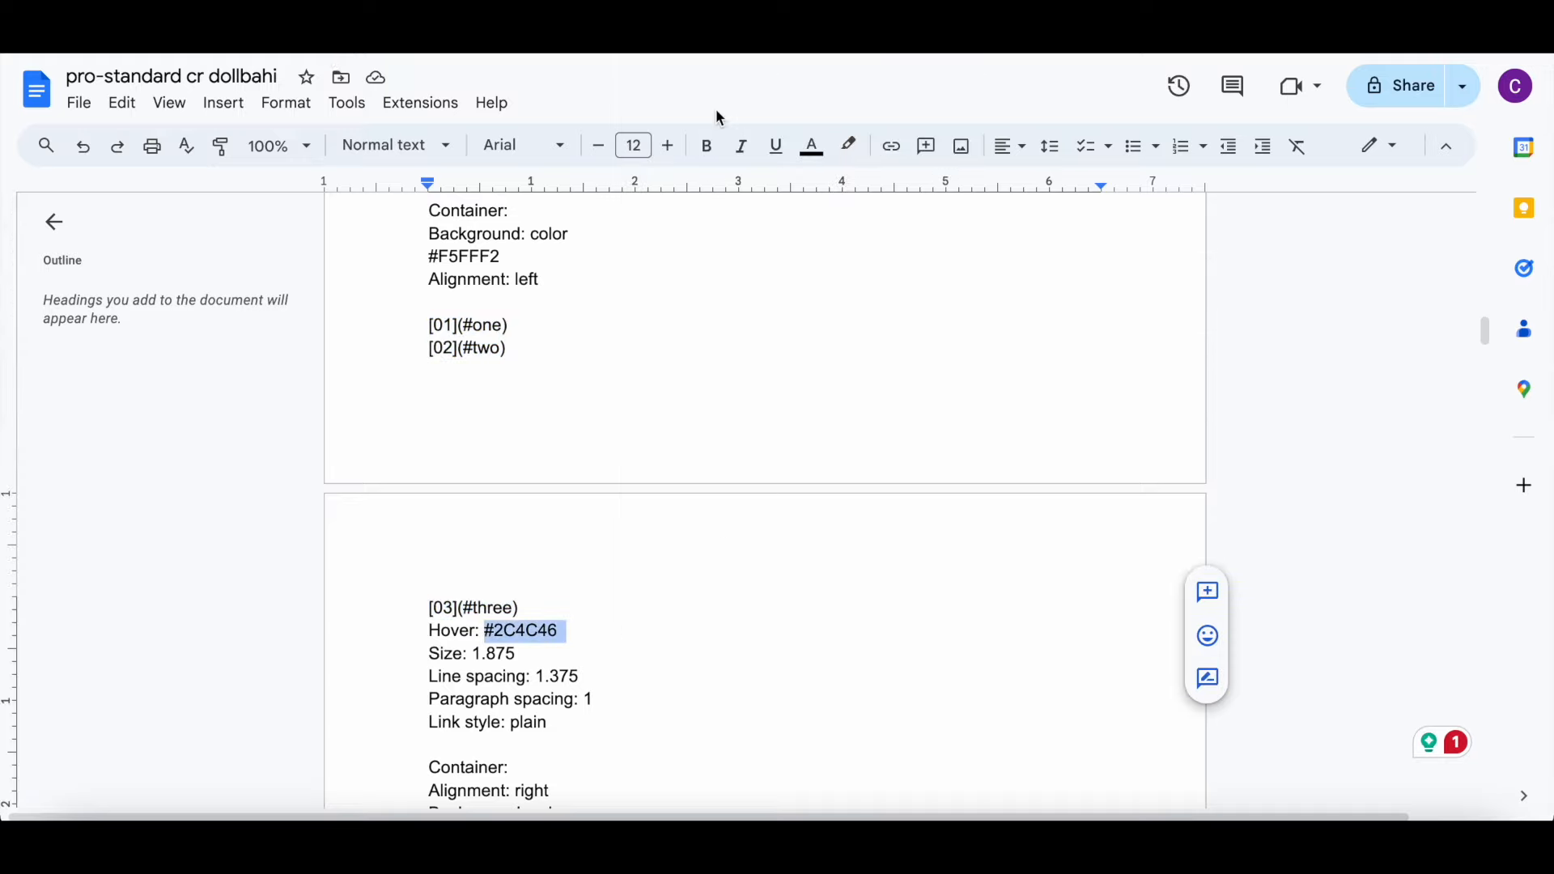
key(ctrl+Tab)
scroll(304, 370, down, 2)
scroll(303, 370, up, 3)
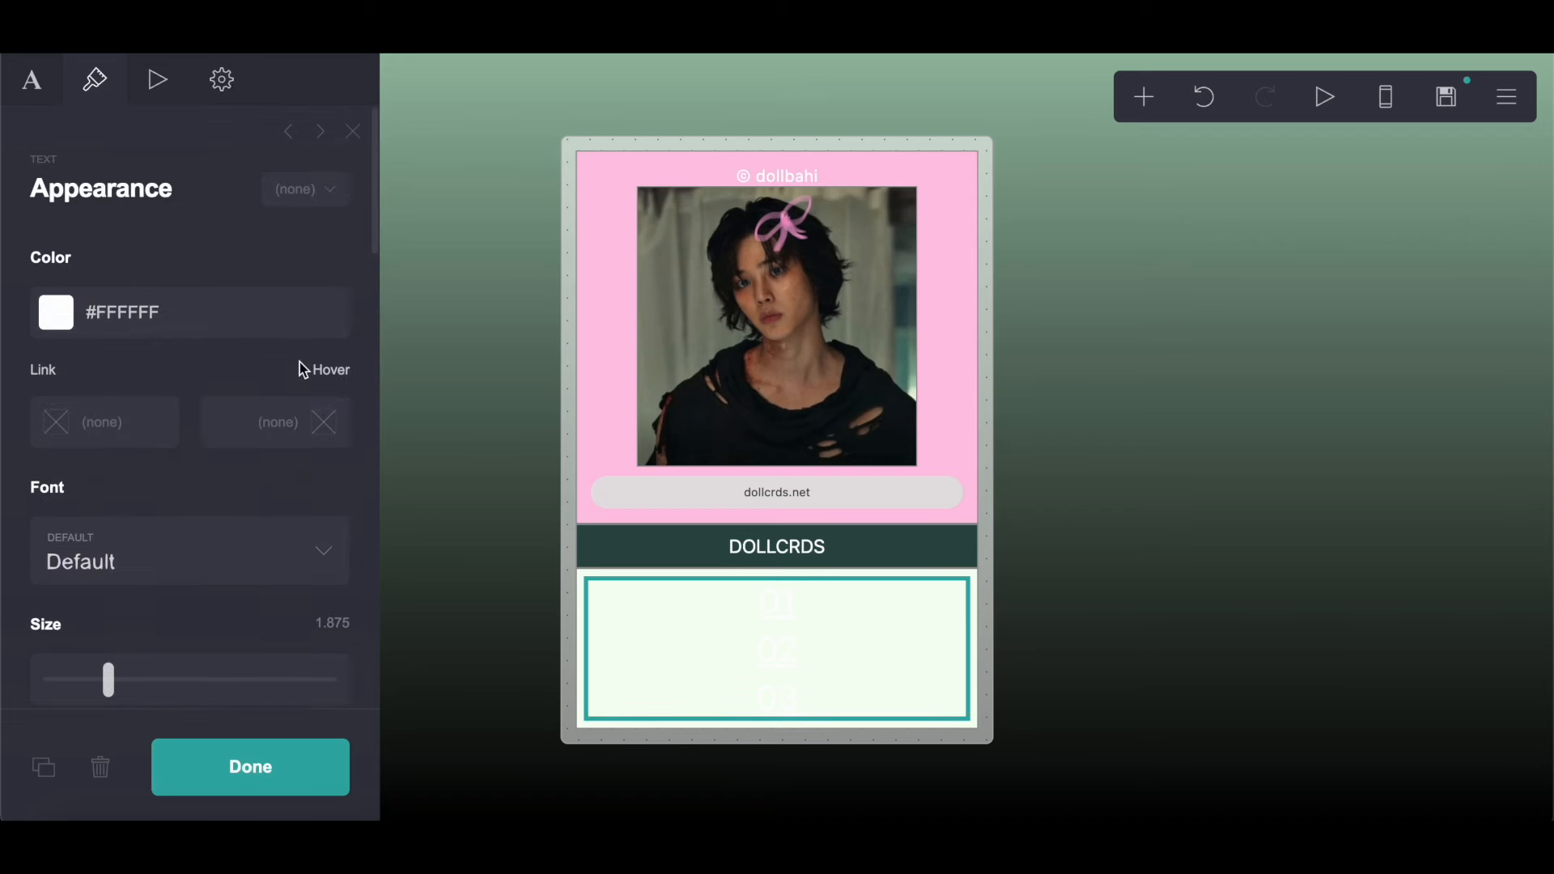
click(276, 421)
right_click(275, 421)
click(323, 581)
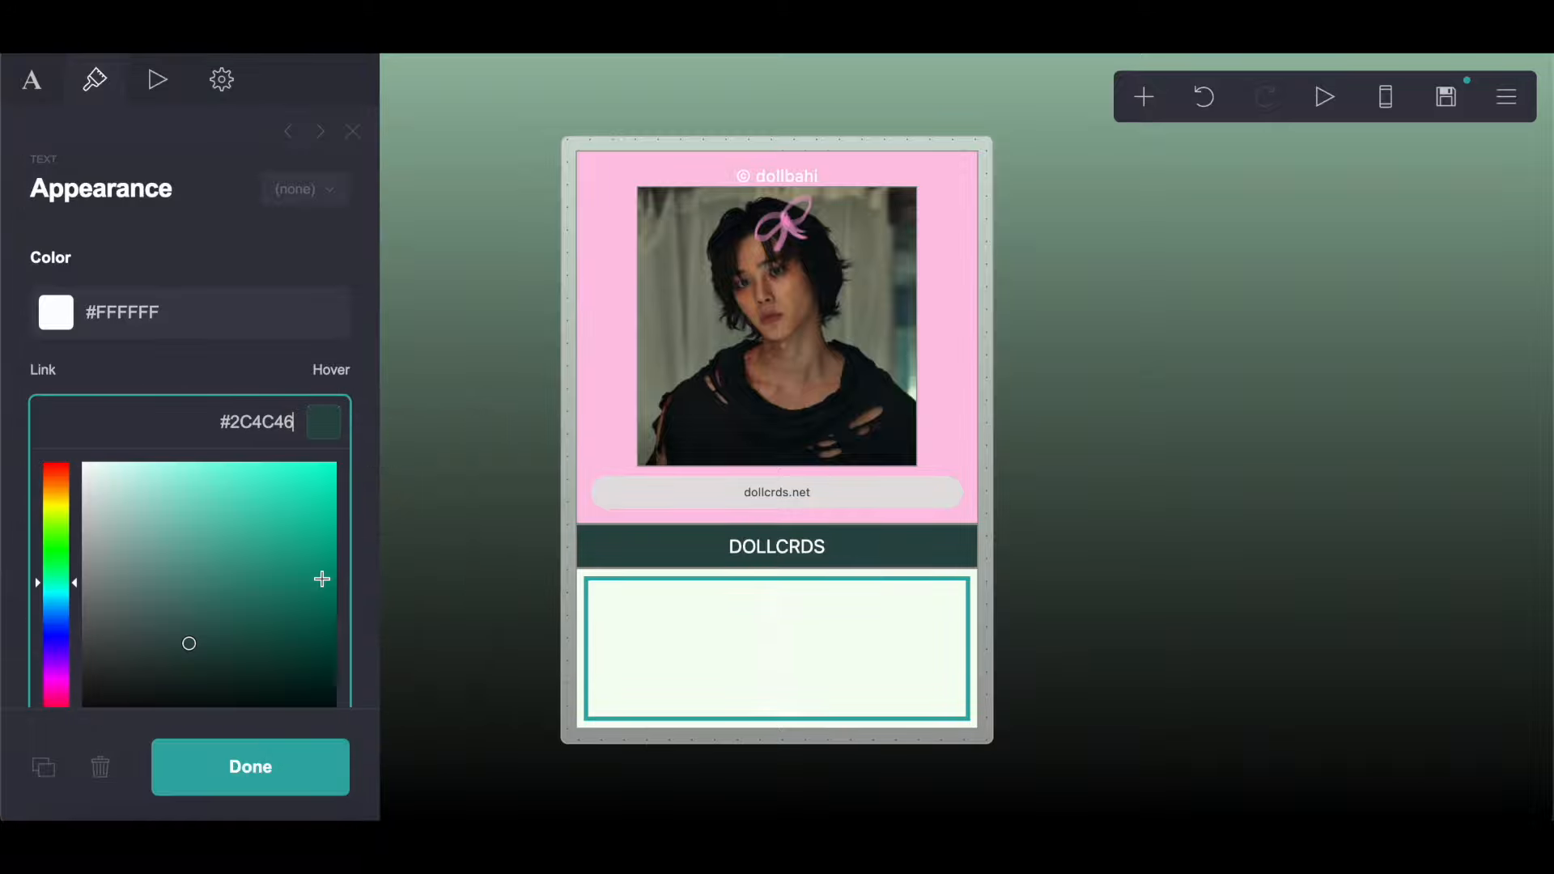
click(185, 380)
Step: Set the link style of the numbered link text to Plain
scroll(181, 362, down, 10)
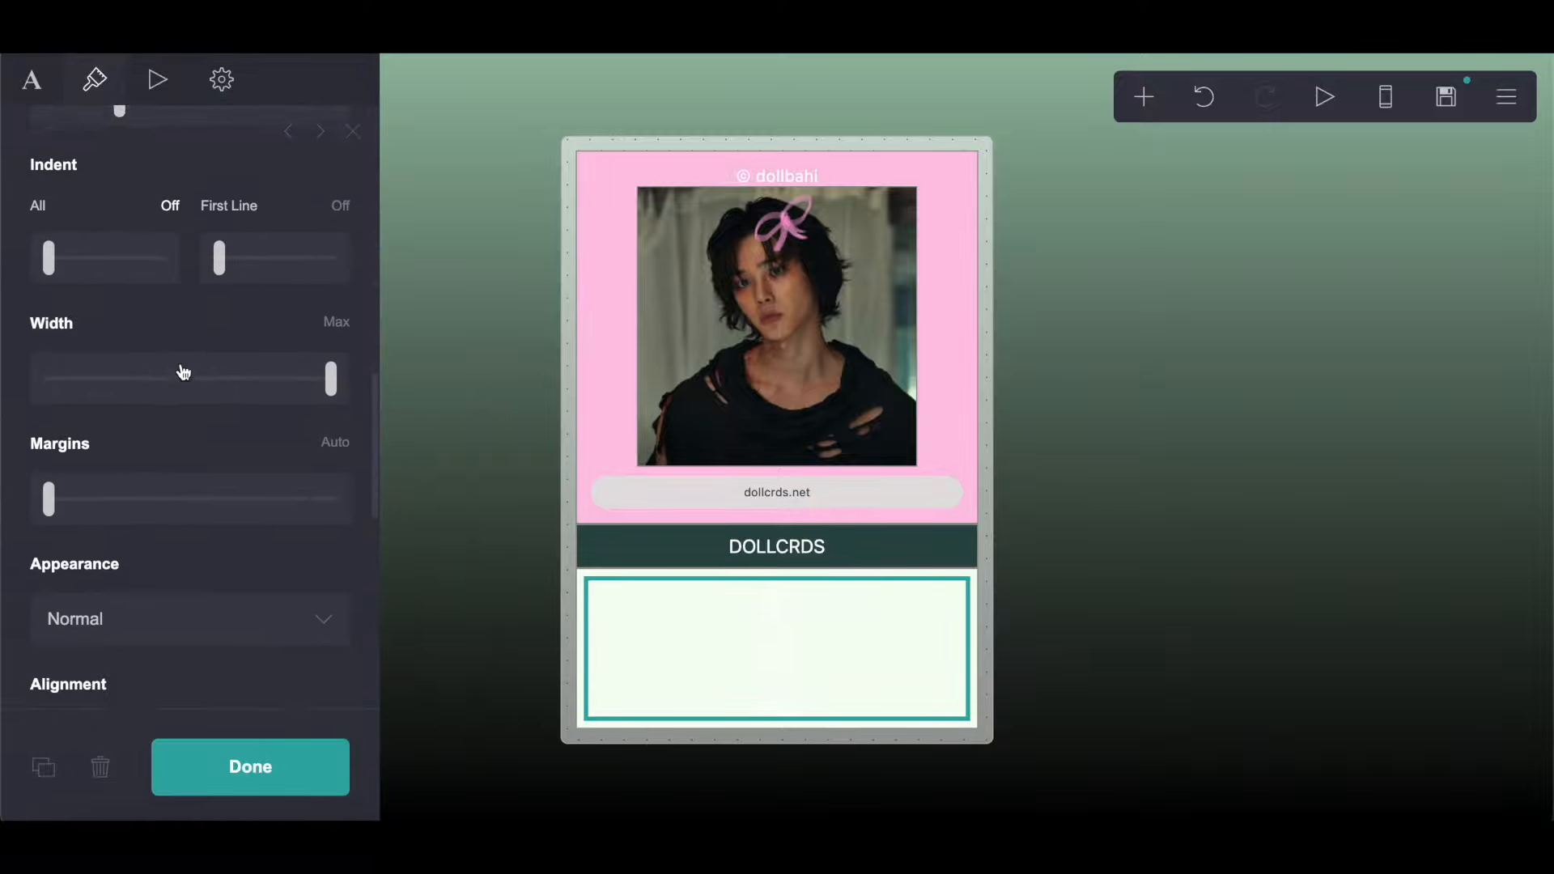
click(101, 660)
click(104, 691)
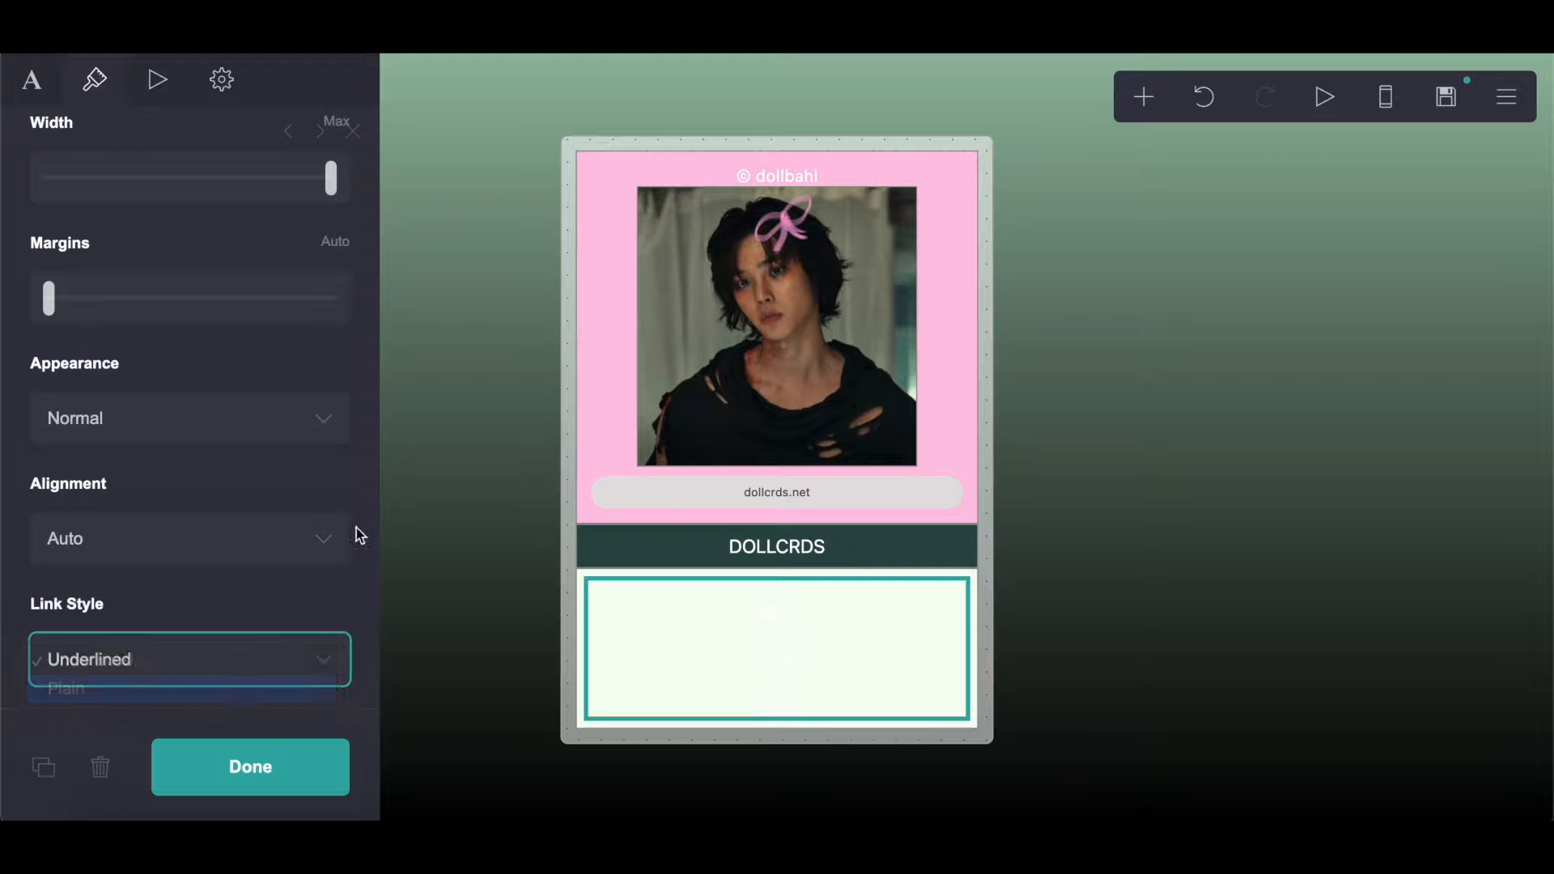
scroll(269, 646, down, 3)
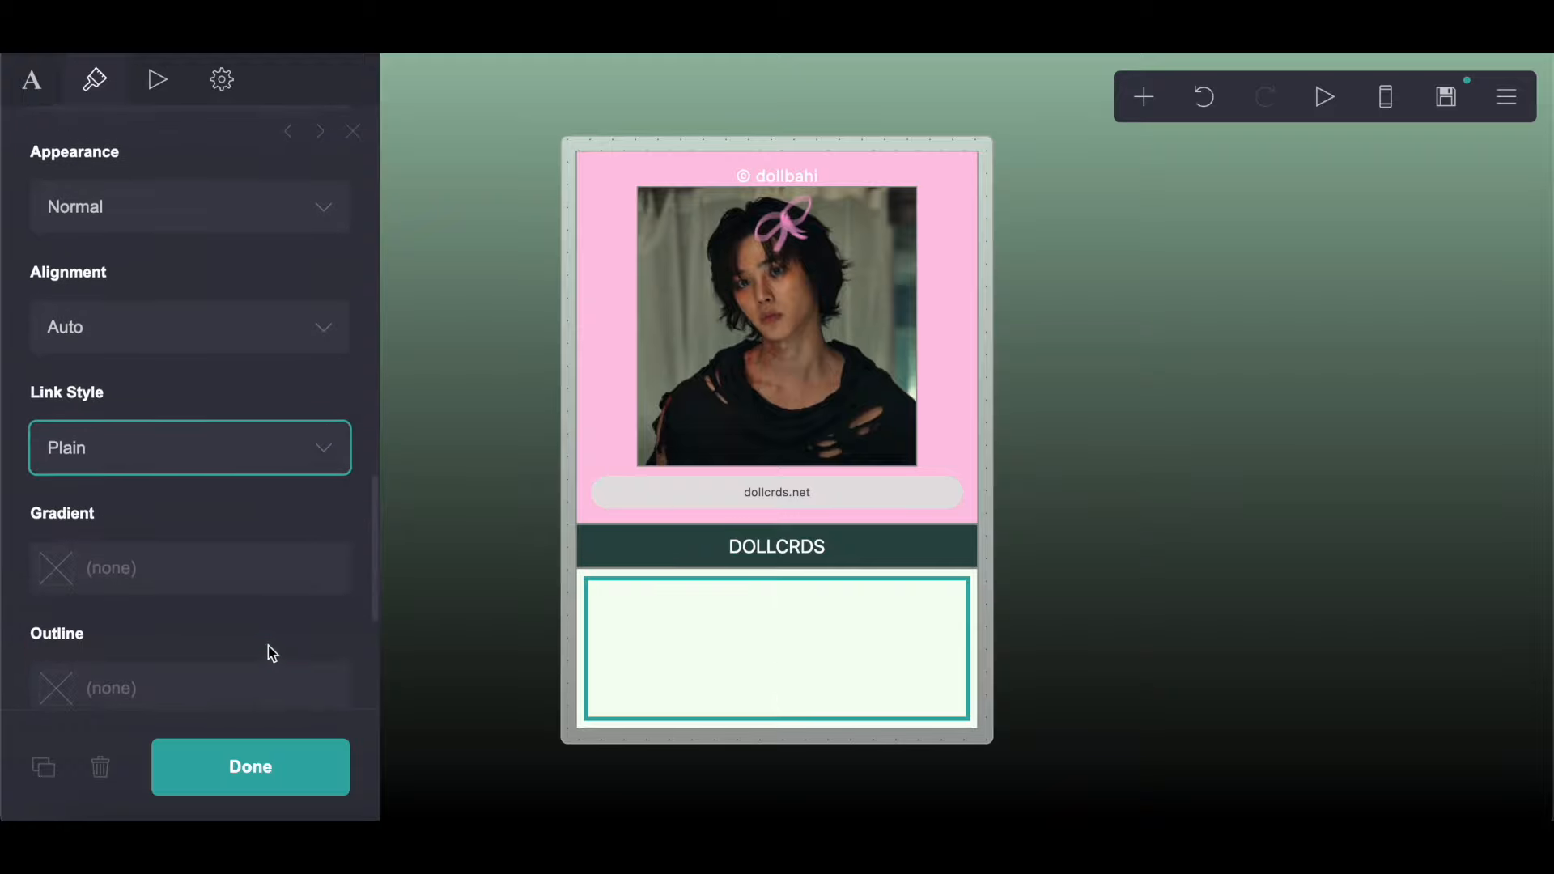
Step: Copy the colour #2C4C46 listed for the right-aligned container in the notes document
key(ctrl+Tab)
scroll(595, 467, down, 4)
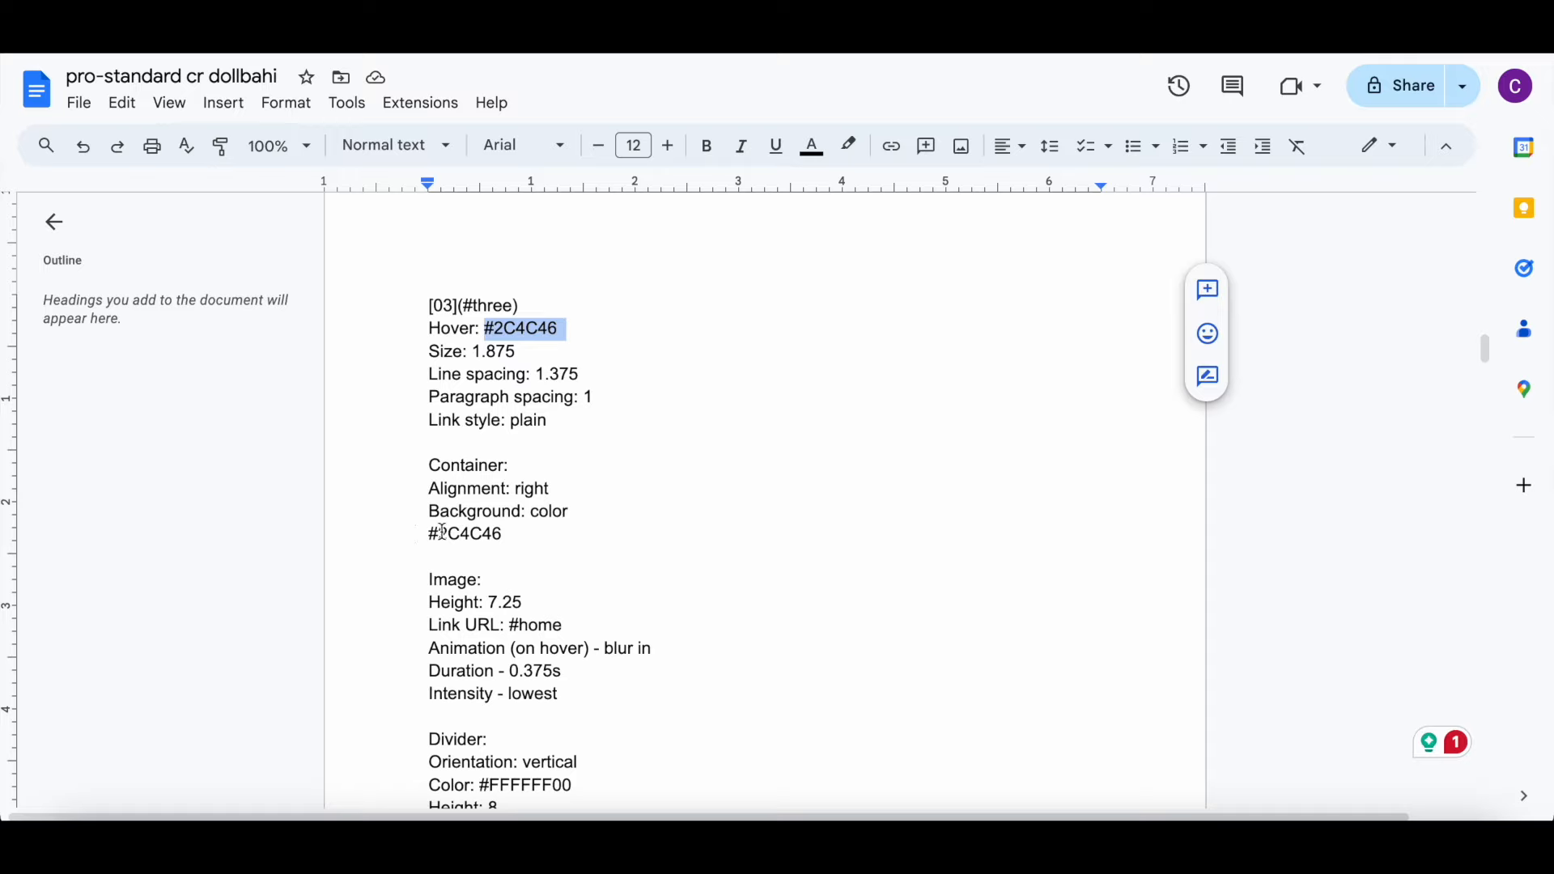
drag(422, 535, 555, 531)
right_click(555, 531)
click(620, 311)
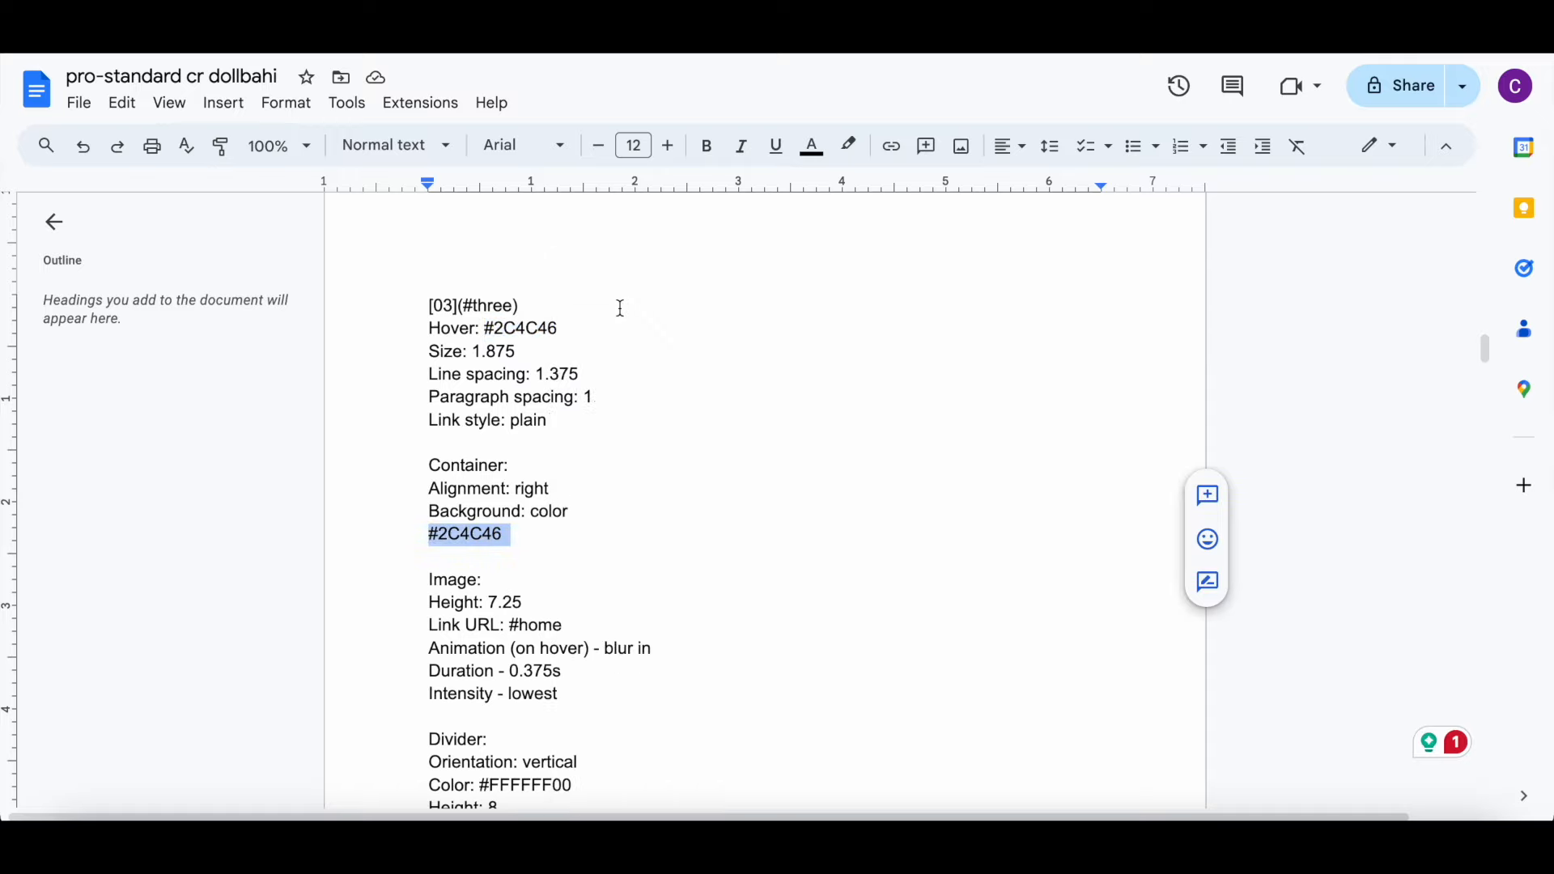
Step: Add a container below the numbered links and align it right, as listed in the notes
key(ctrl+Tab)
click(1127, 95)
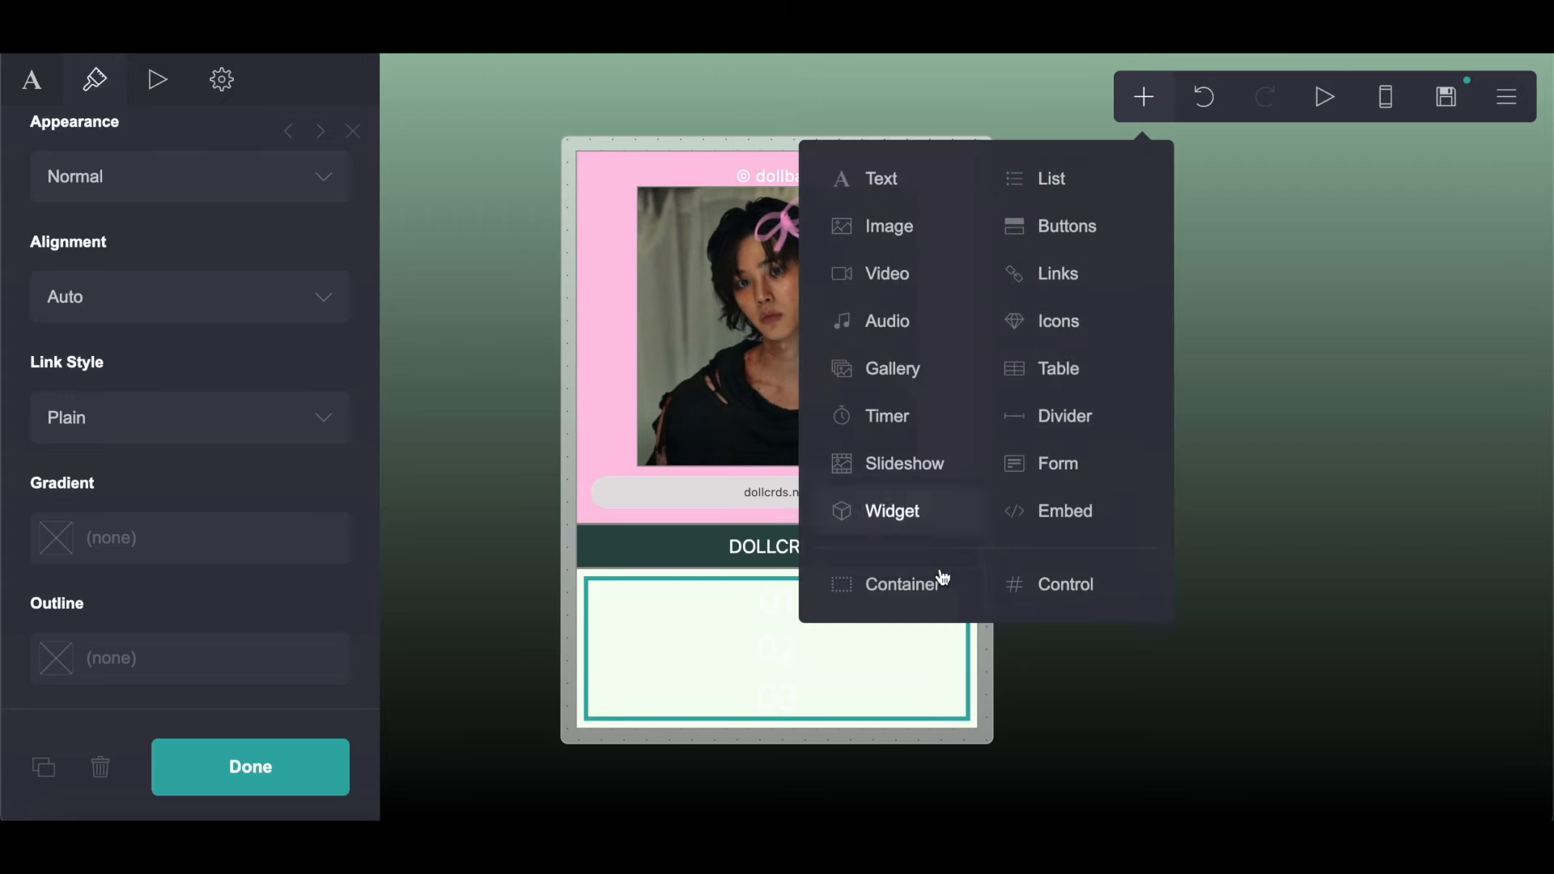
click(939, 583)
scroll(227, 504, down, 8)
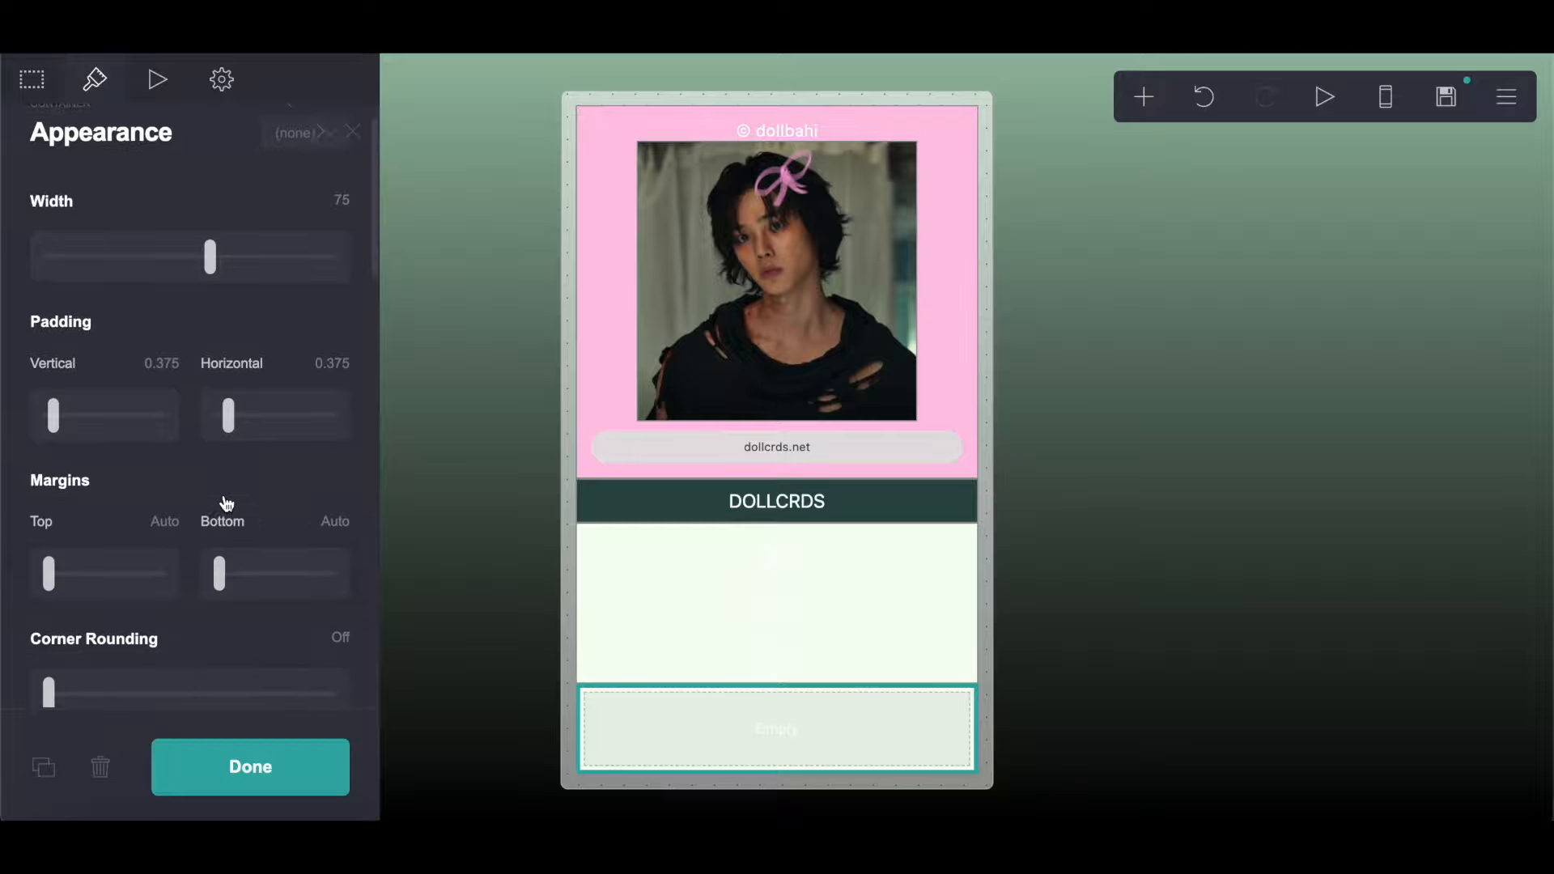
click(198, 451)
key(Escape)
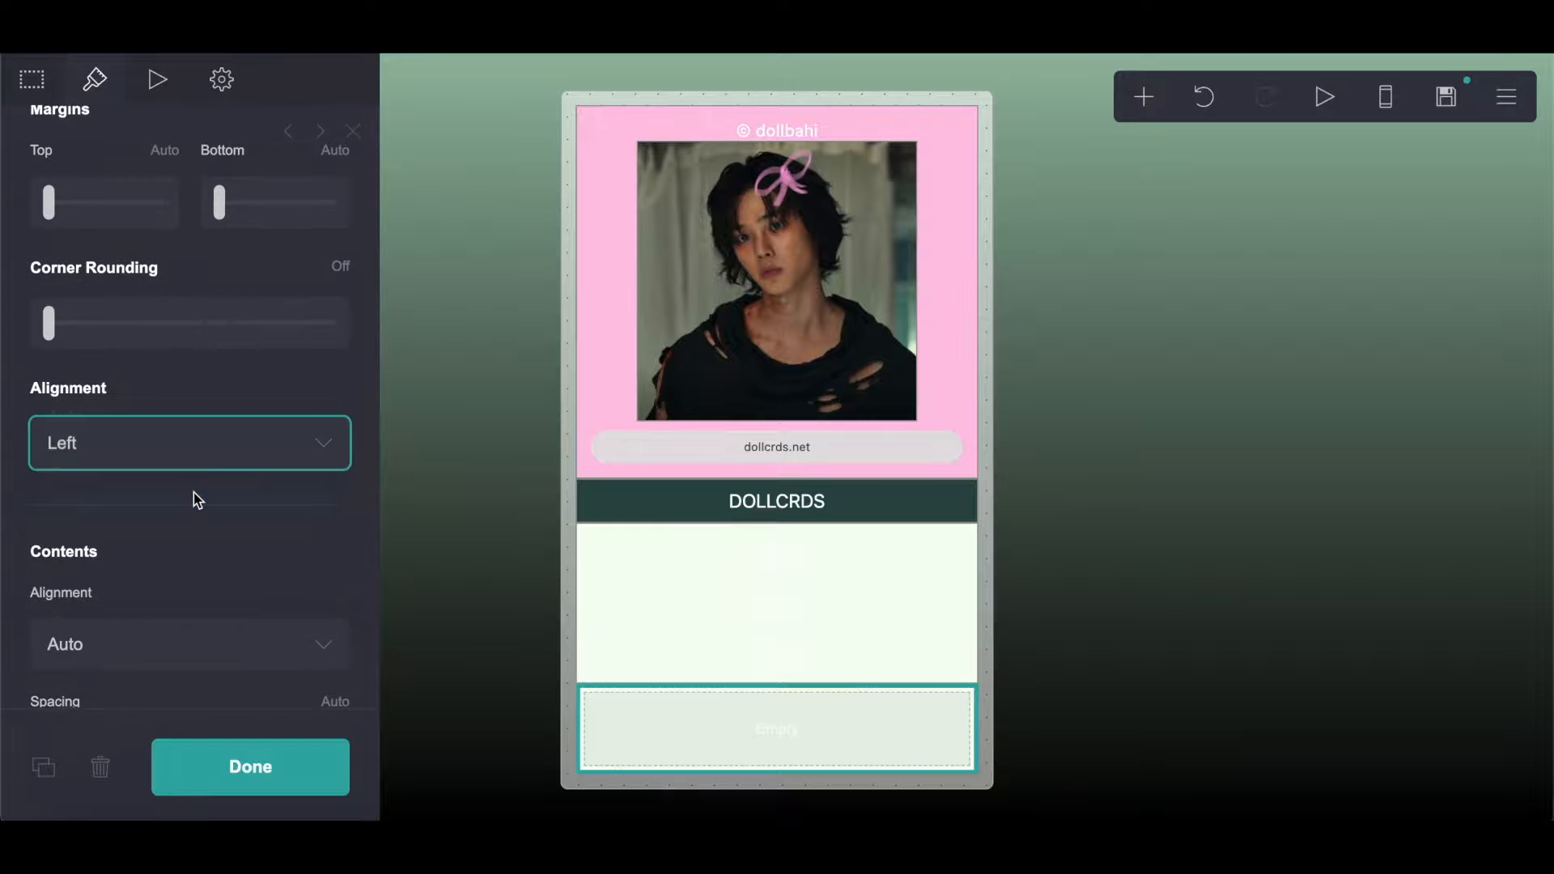
Step: Set the new container's background colour to #2C4C46 using the copied value
scroll(193, 492, down, 8)
click(77, 363)
right_click(77, 363)
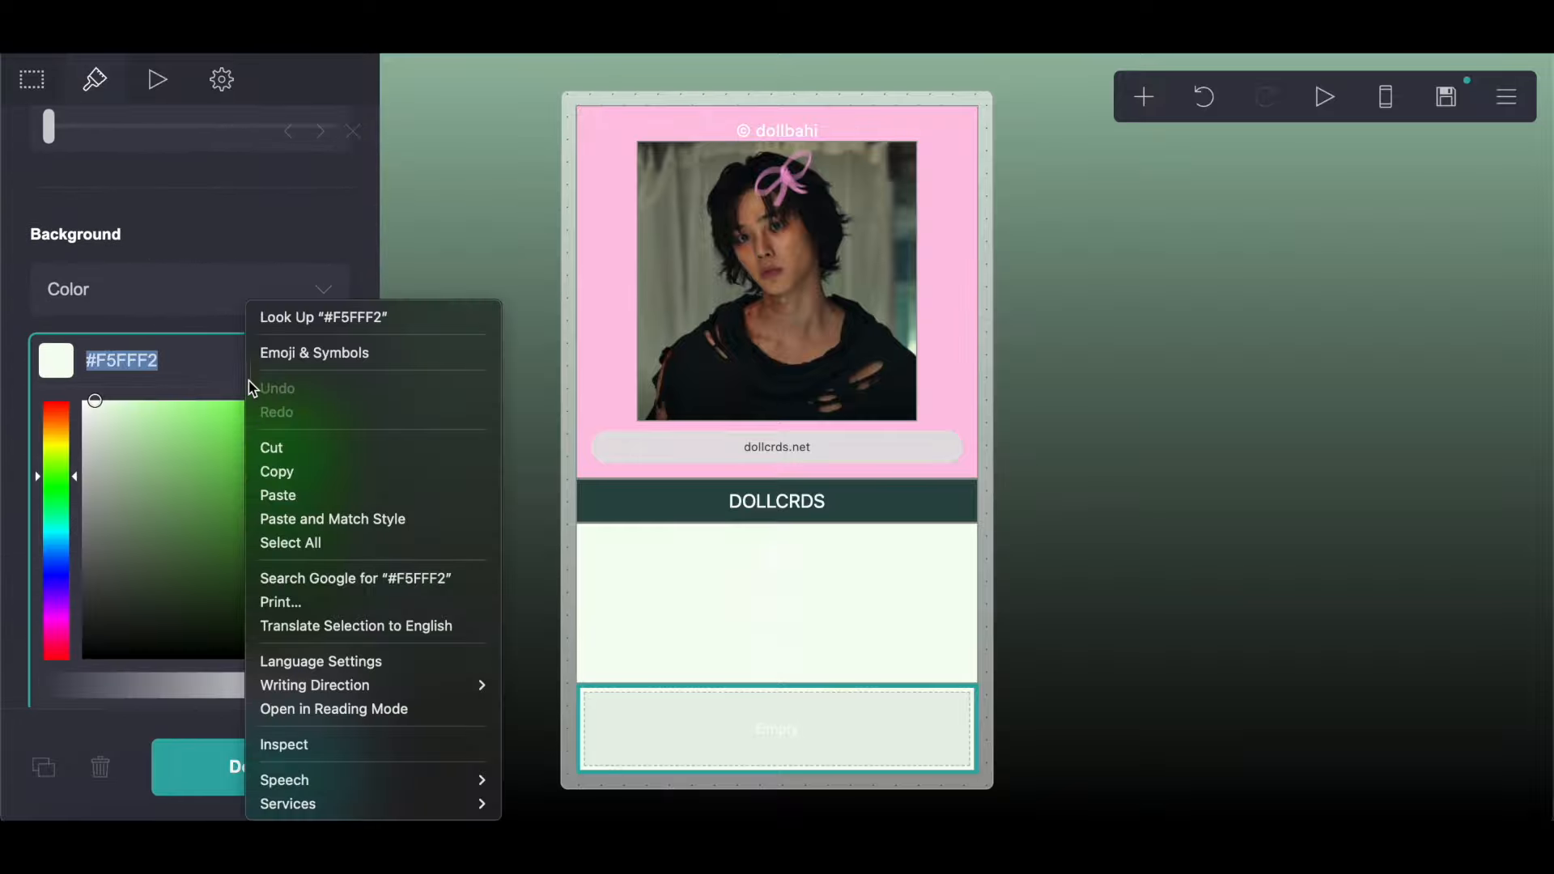
click(296, 499)
Step: Check the image settings in the notes, add an image inside the dark green container, and set its height to 7.25
key(ctrl+Tab)
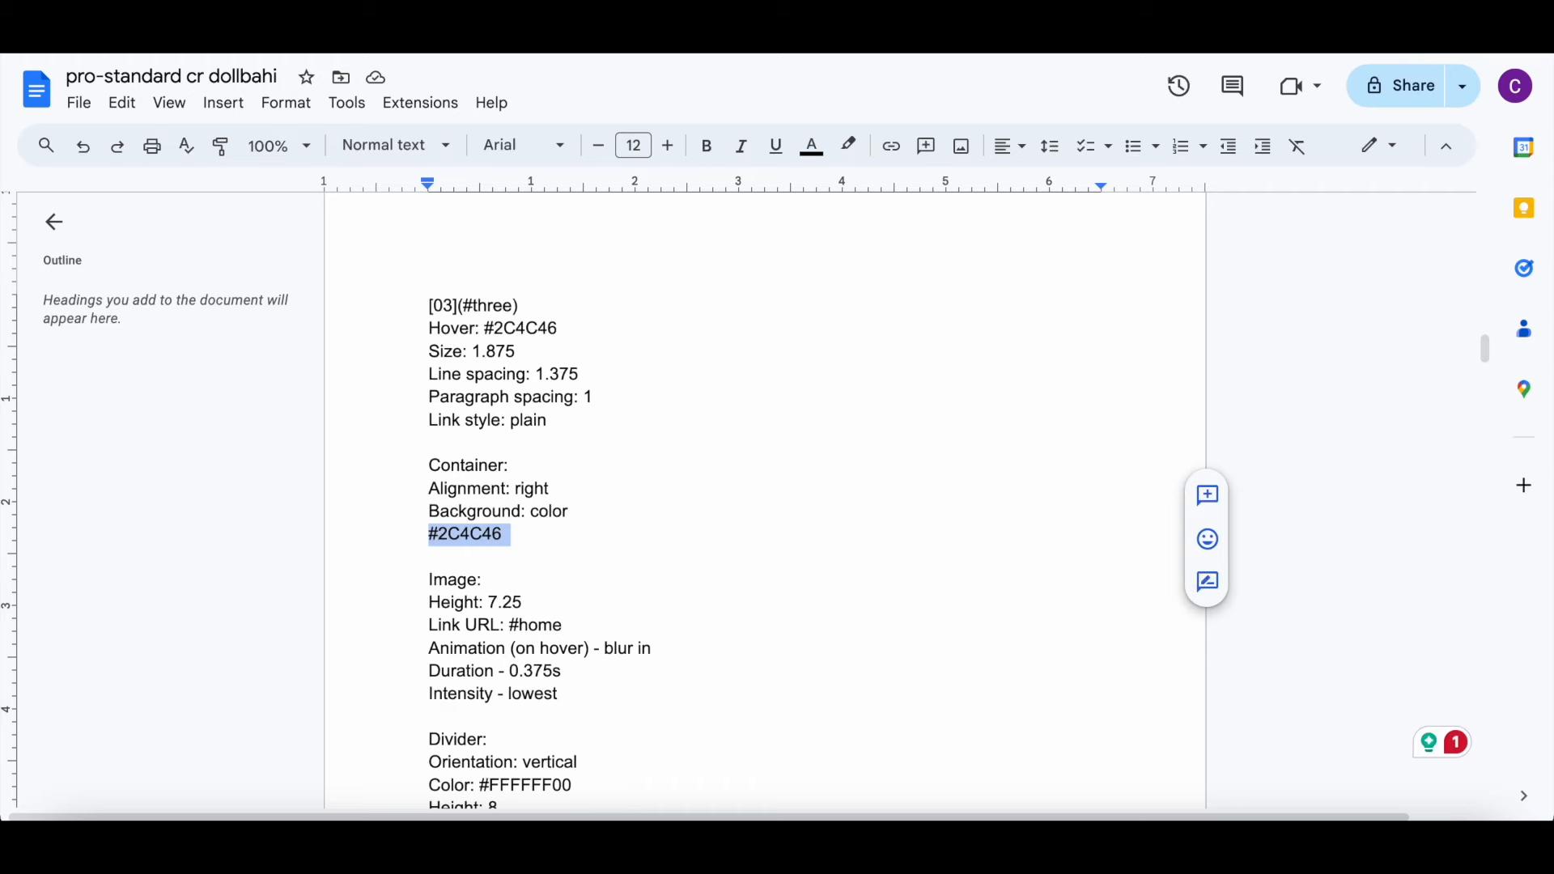
scroll(602, 493, down, 1)
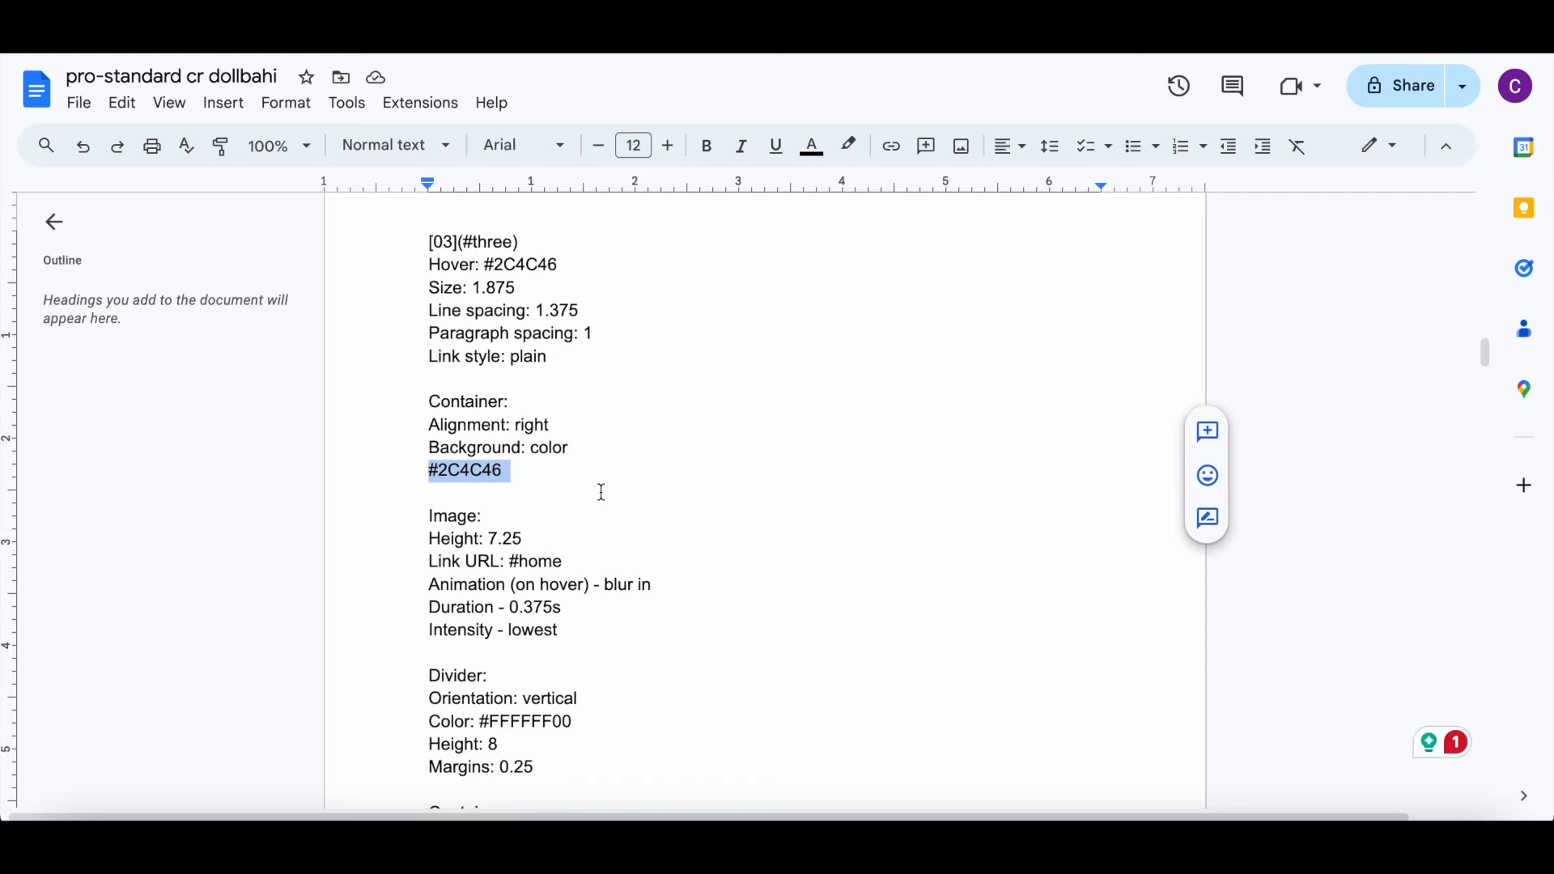
key(ctrl+Tab)
click(1144, 97)
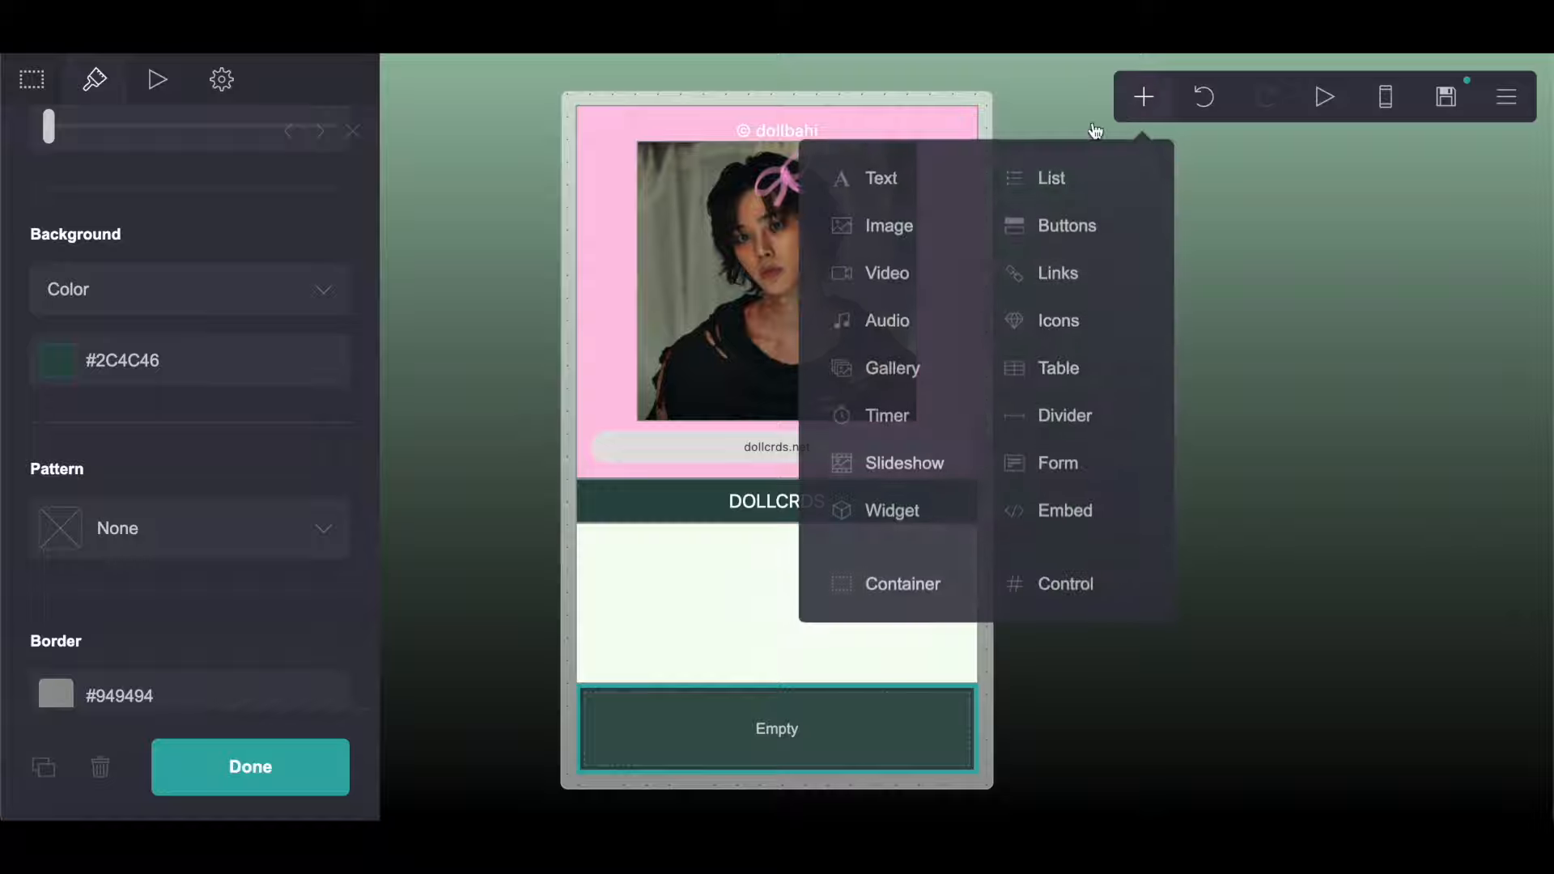
click(926, 232)
click(332, 377)
text(7.25)
key(Return)
Step: Set the new image's link URL to #home
click(31, 78)
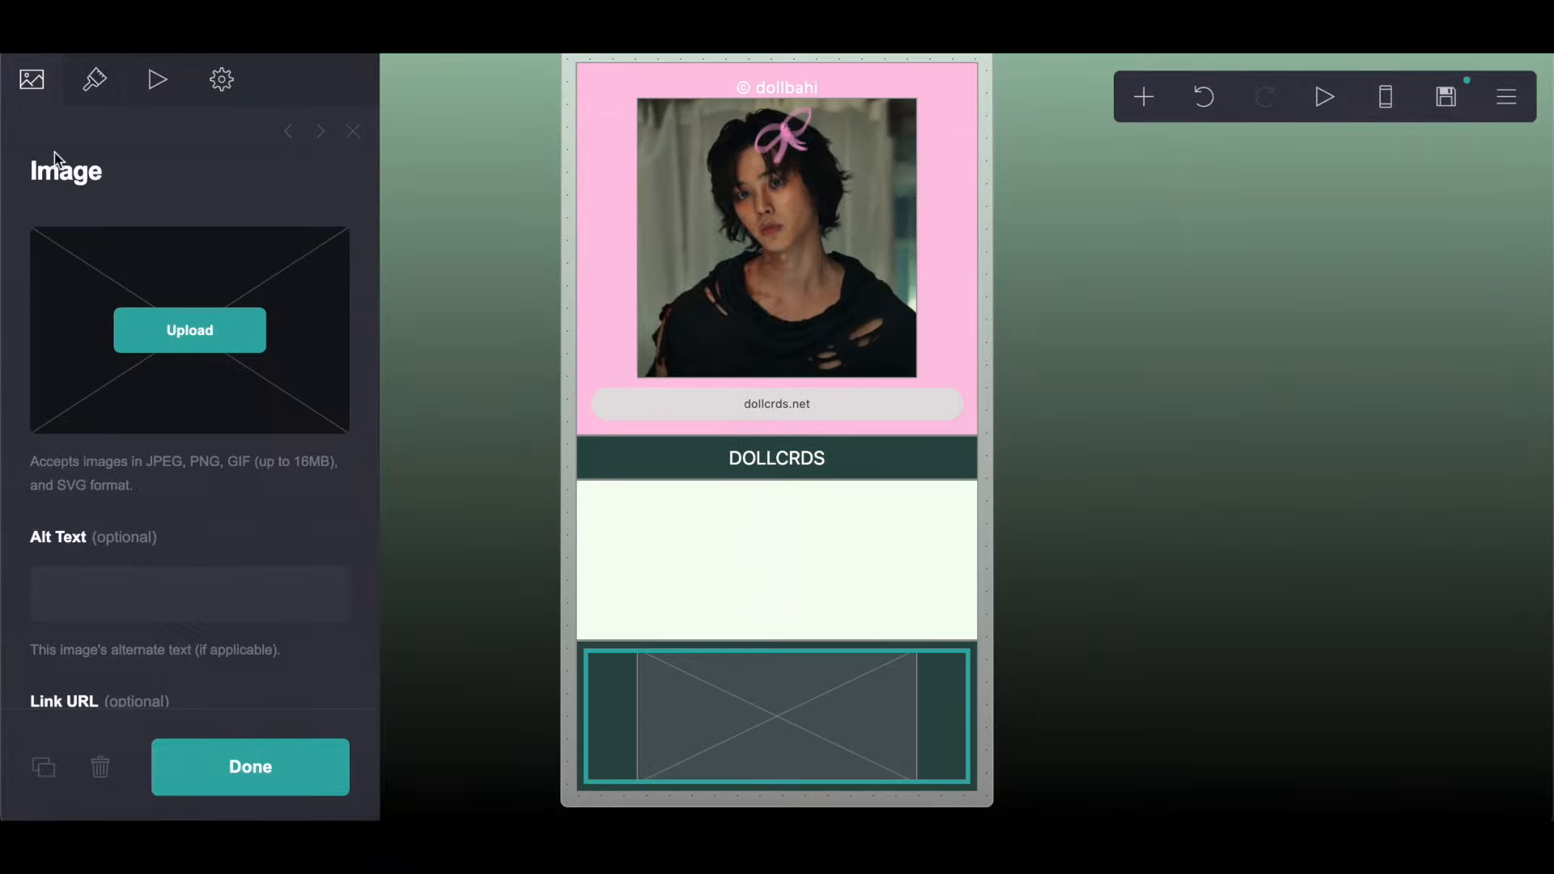
scroll(171, 541, down, 4)
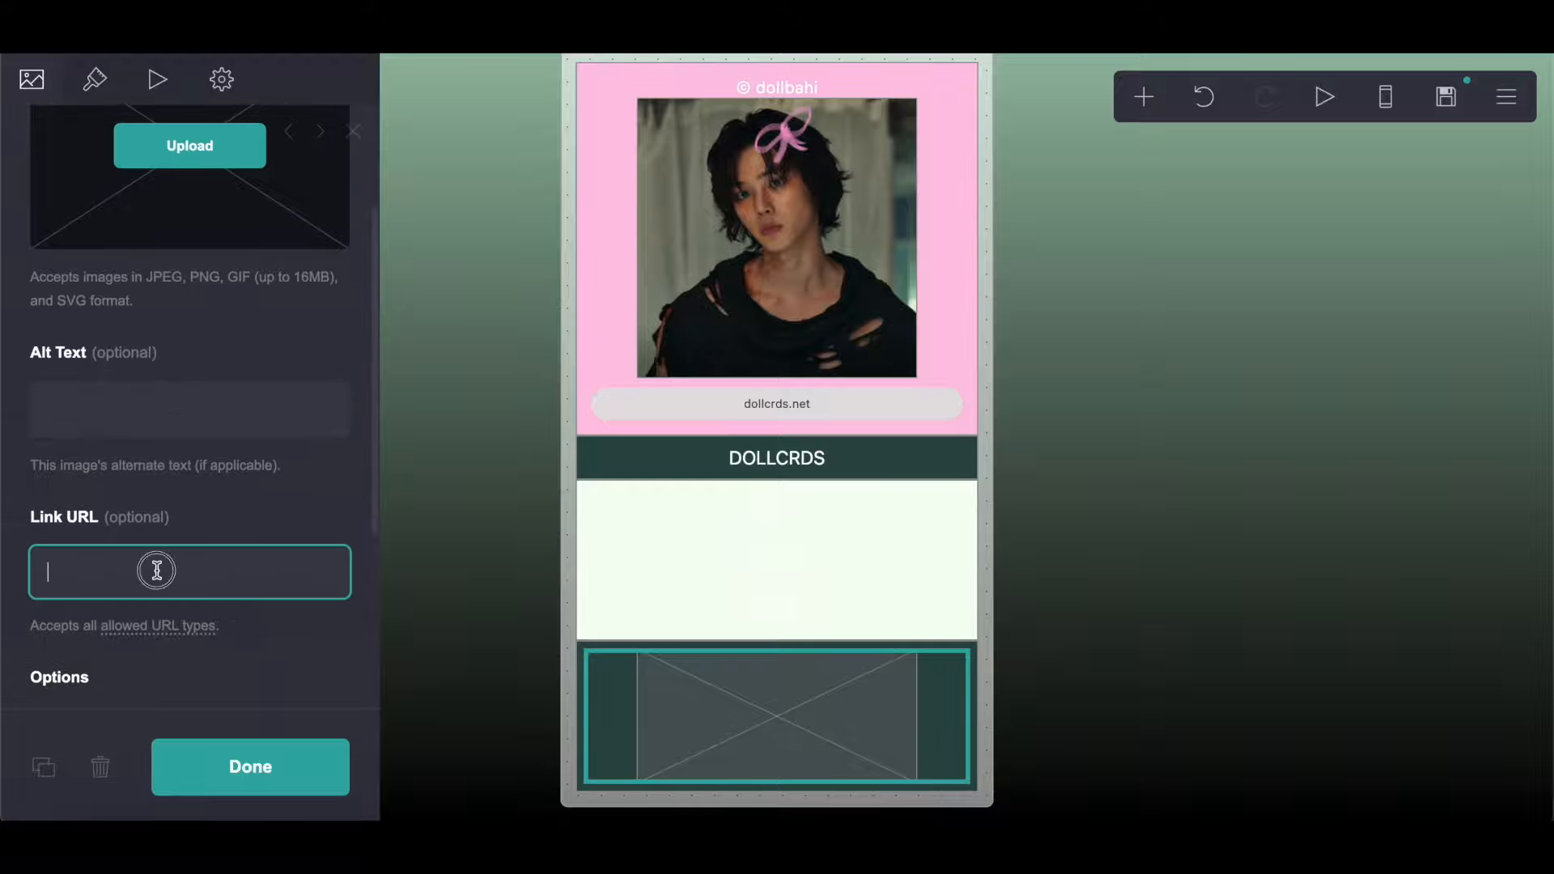
click(156, 566)
text(#HOM)
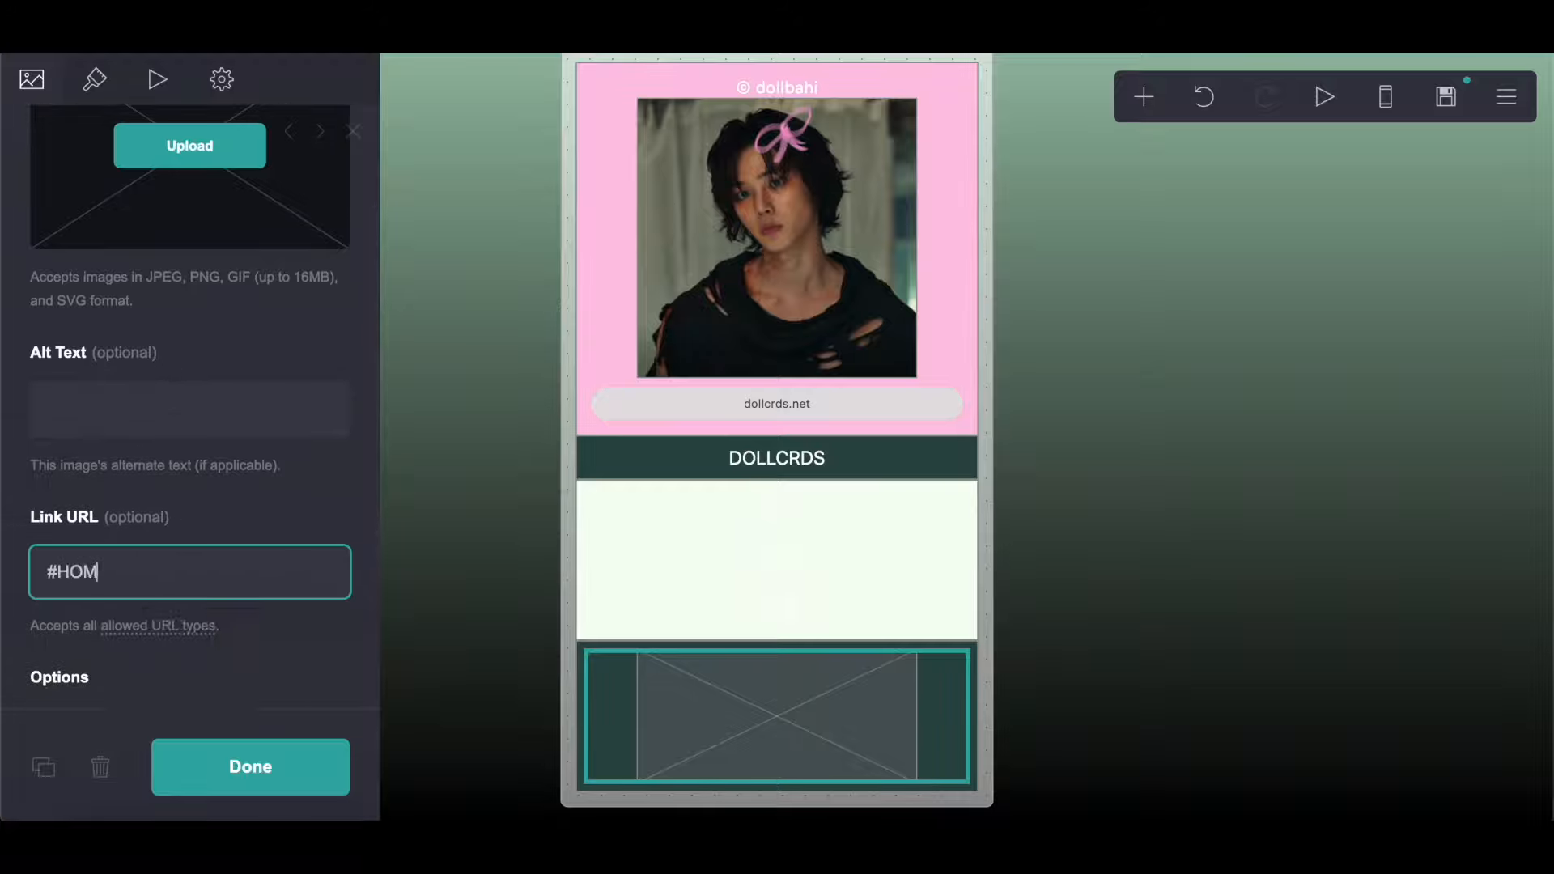
key(BackSpace)
key(BackSpace)
text(h)
Step: Upload abae924fd8410520a31c53020208c65c.jpg from Downloads as the image and accept it without editing
scroll(280, 502, up, 5)
click(191, 330)
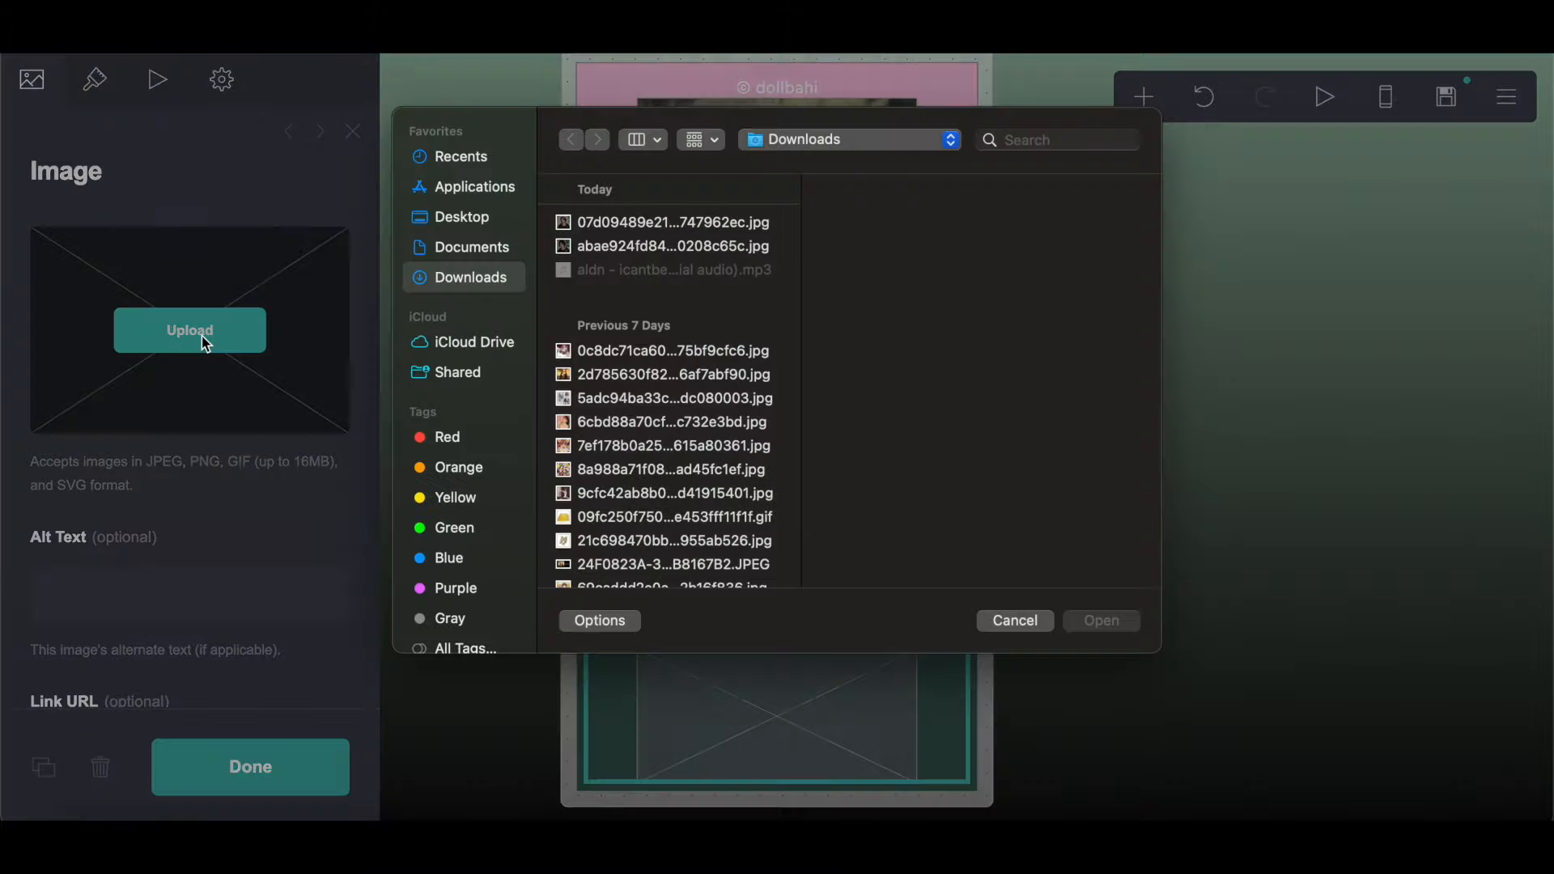
click(617, 262)
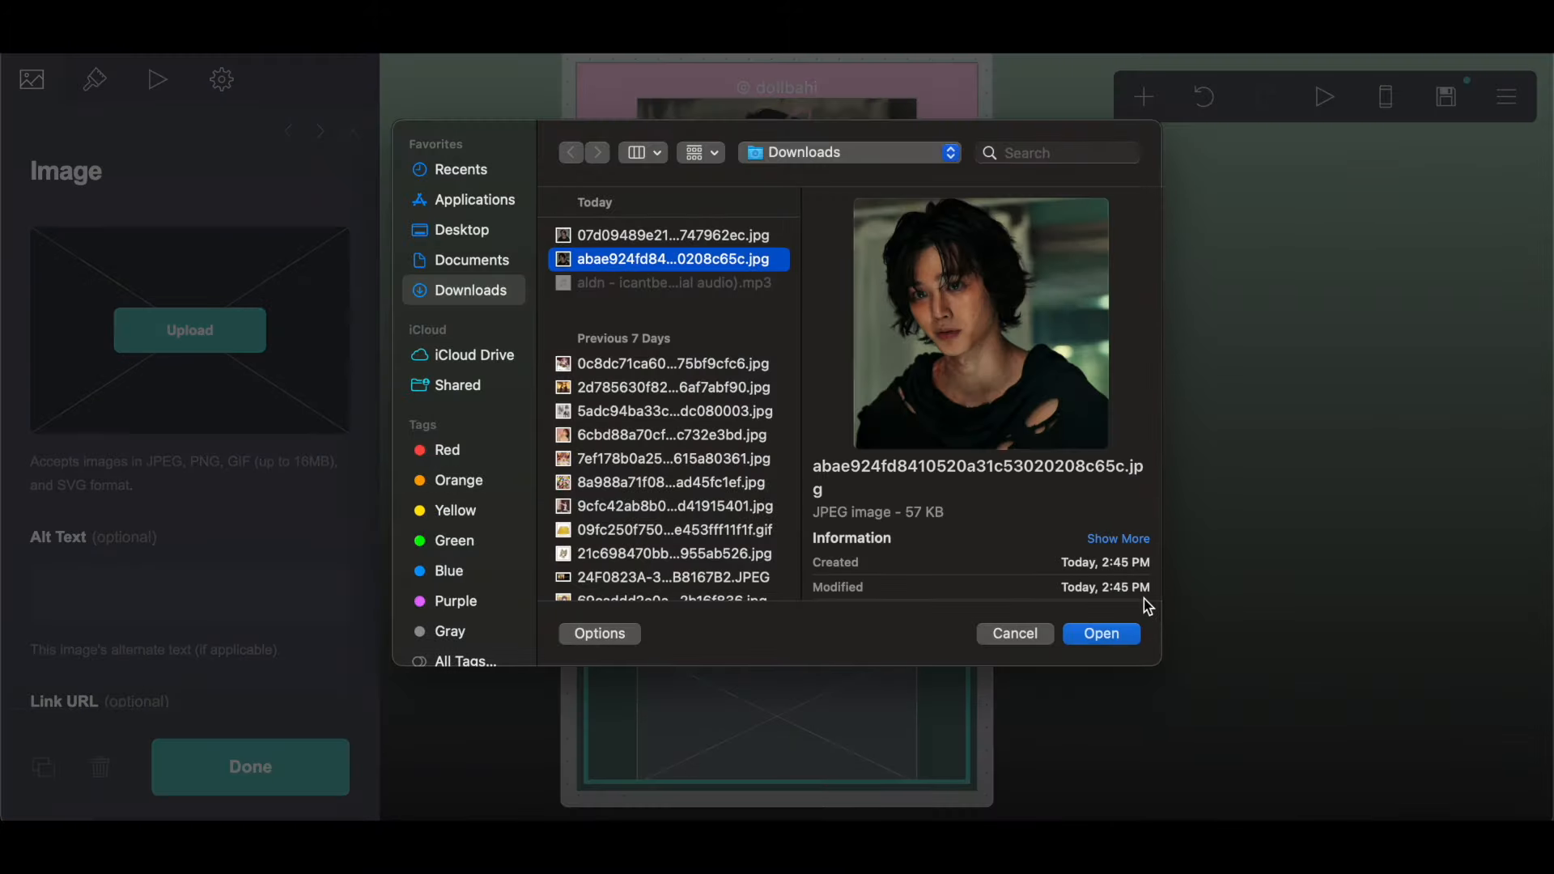
click(1100, 633)
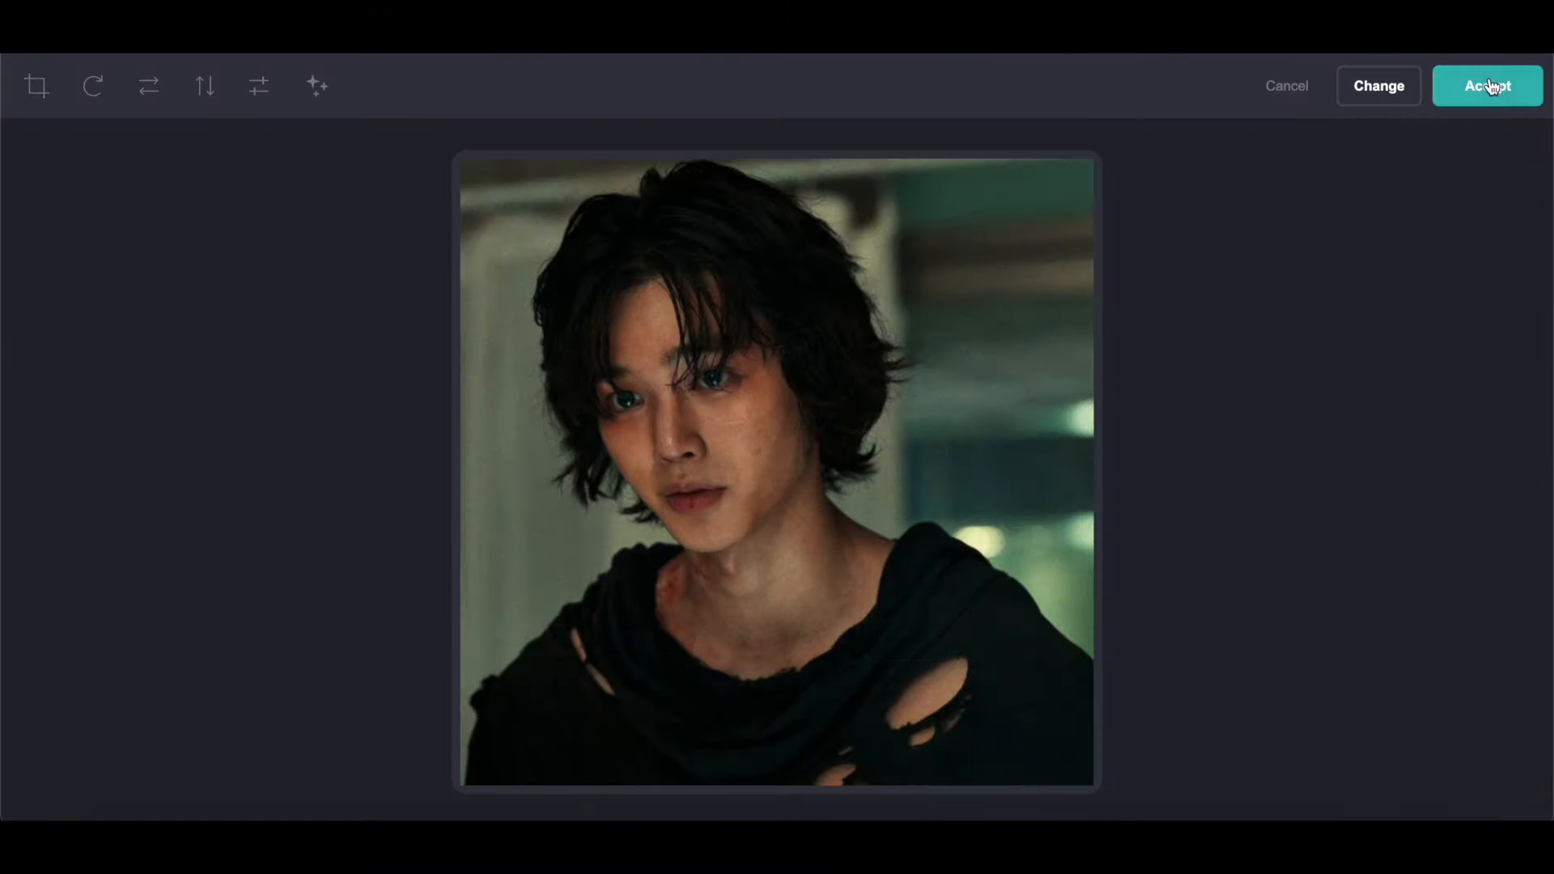
click(1492, 85)
Step: Following the notes, give the image a Blur on-hover animation with a 0.375s duration and Lowest intensity
key(ctrl+Tab)
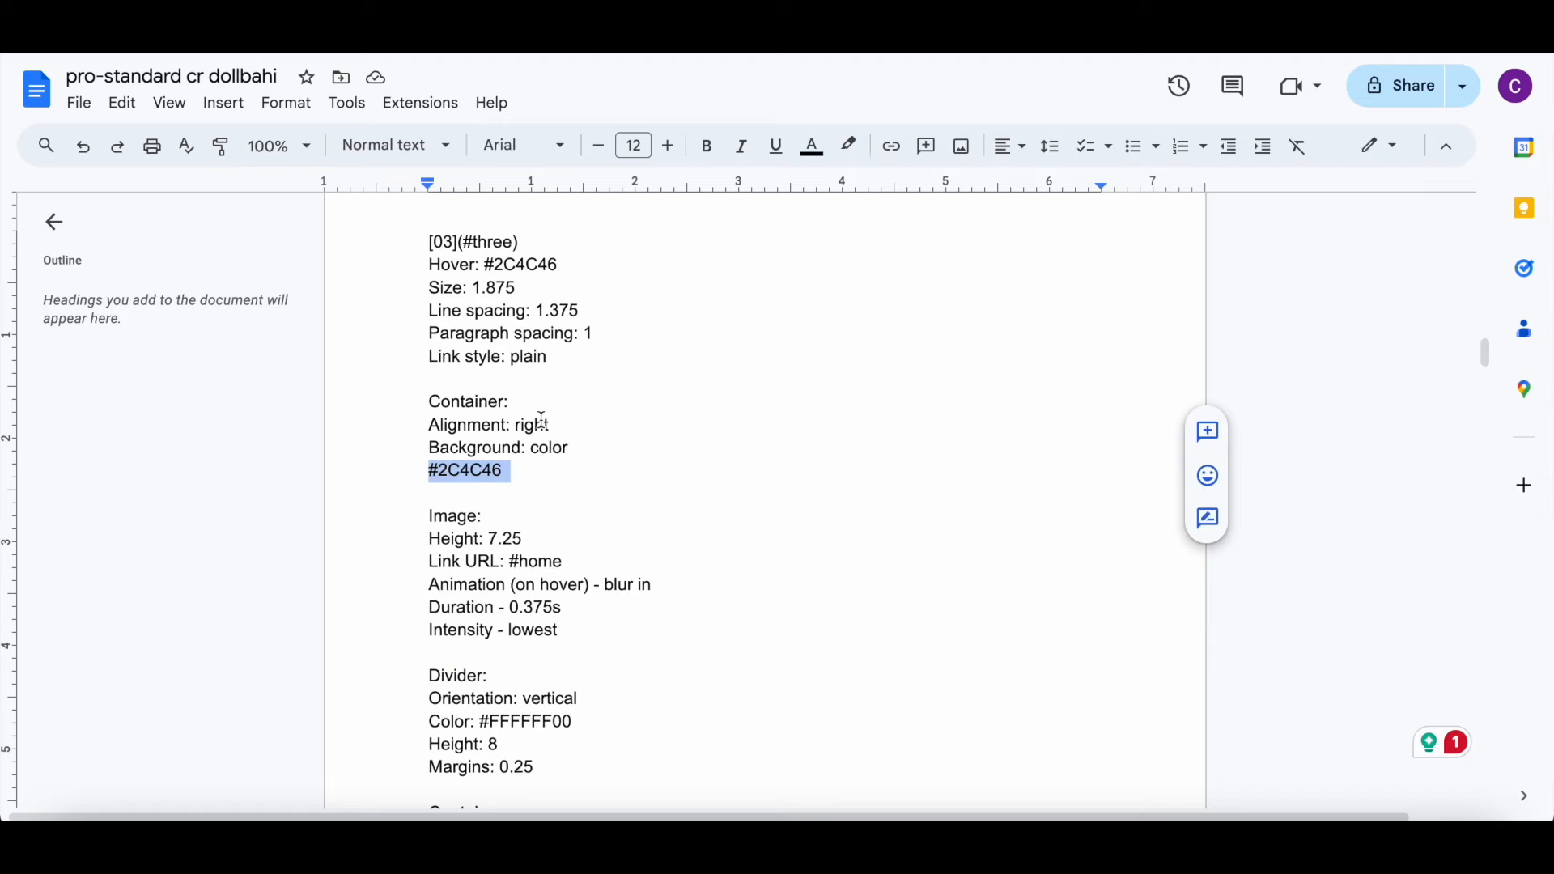
scroll(541, 420, down, 1)
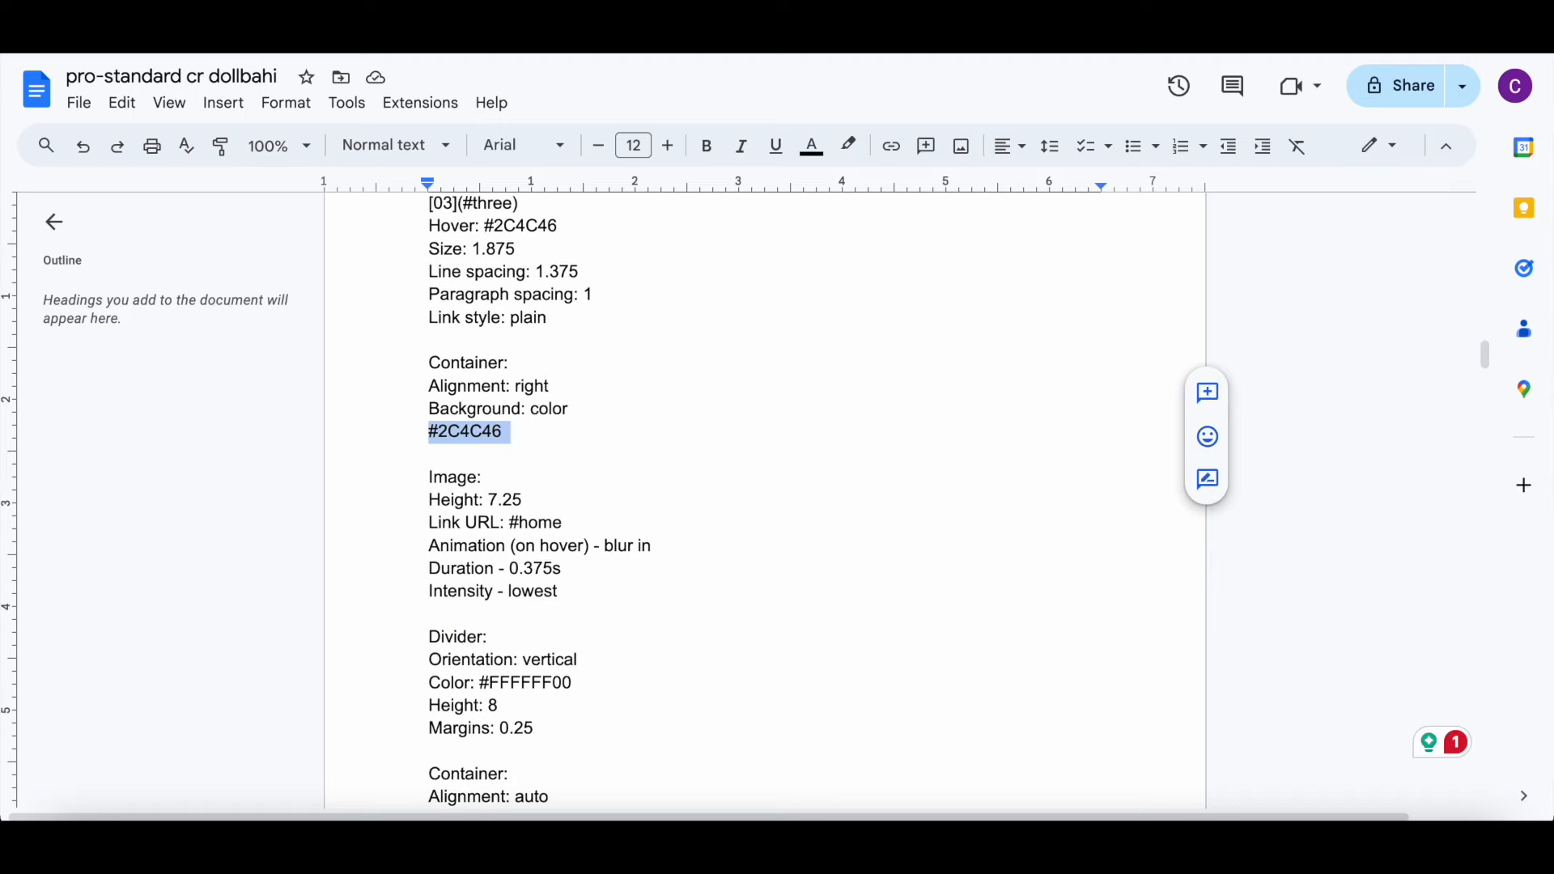
key(ctrl+shift+Tab)
click(172, 78)
click(184, 557)
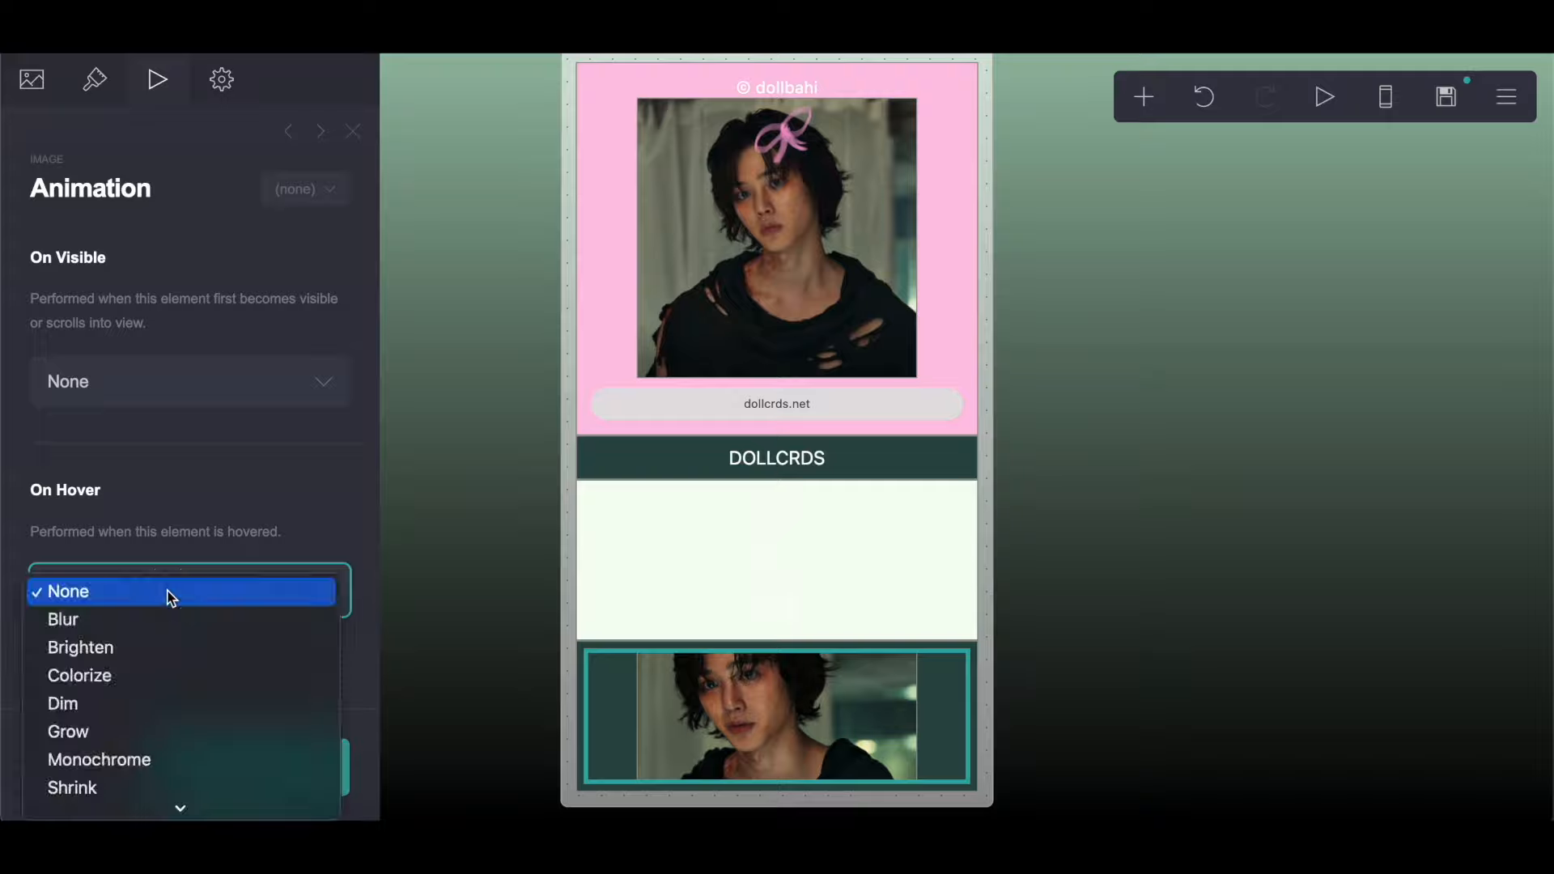
click(139, 632)
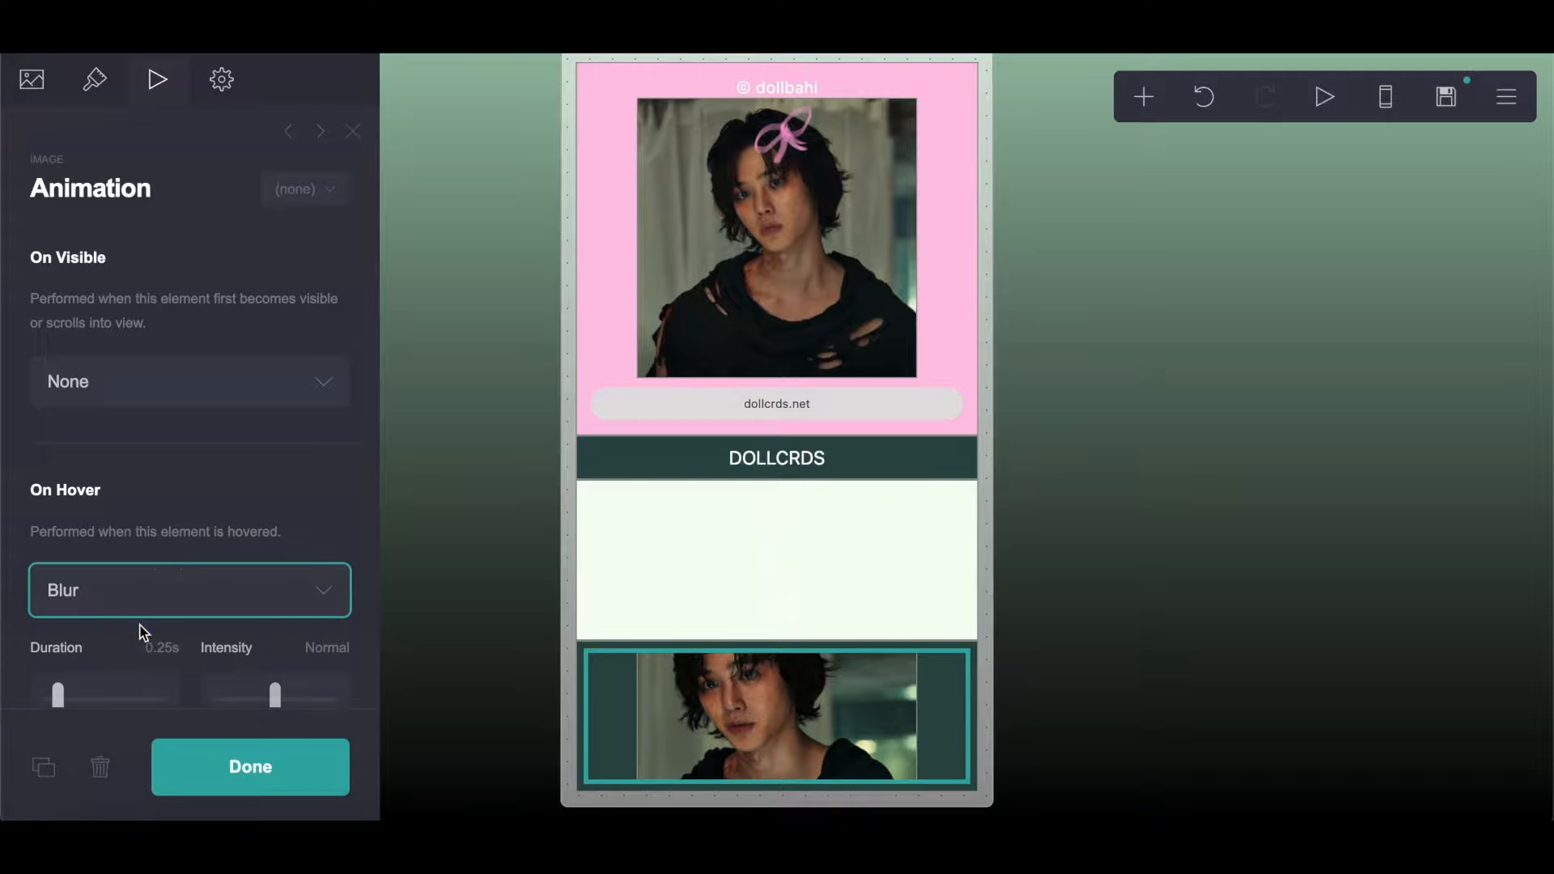
scroll(139, 631, down, 1)
click(171, 581)
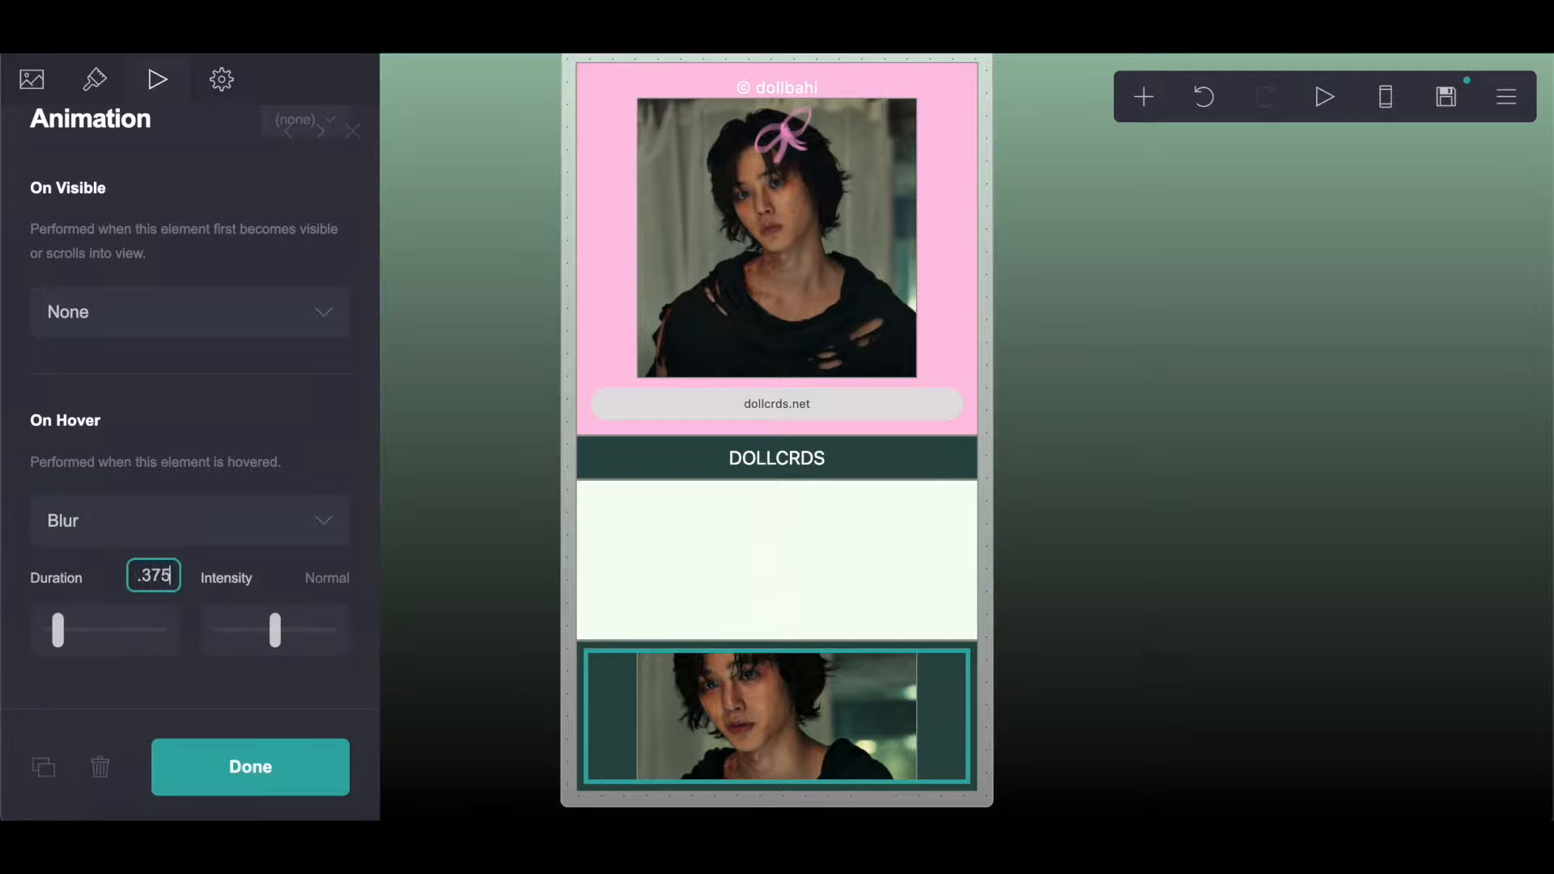
drag(271, 635, 235, 638)
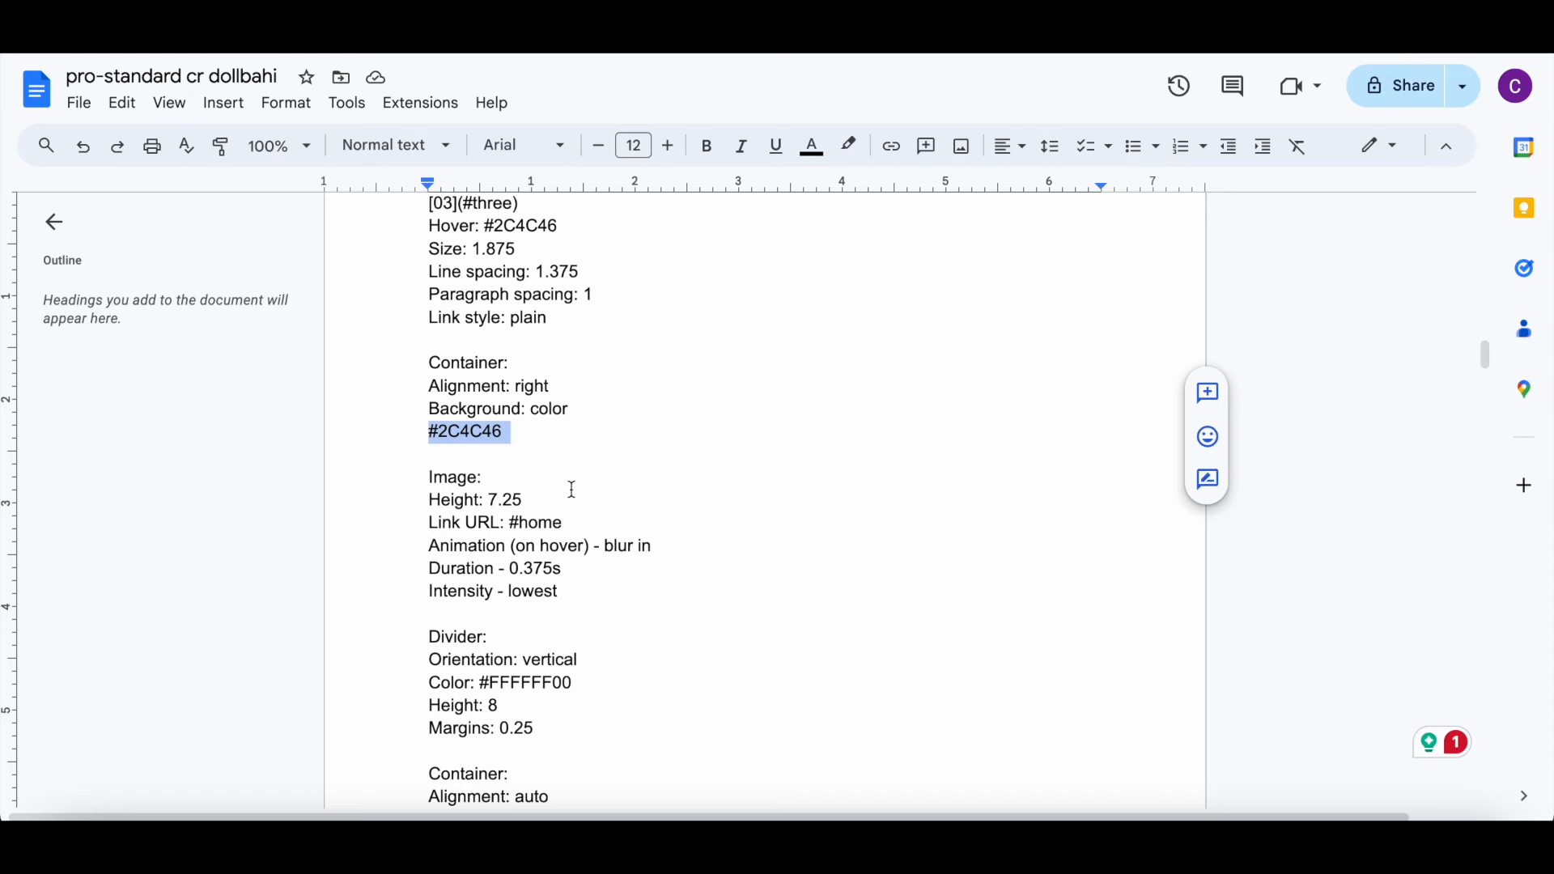
Step: Correct the image's hover animation entry in the notes document to read "blur"
scroll(573, 490, down, 1)
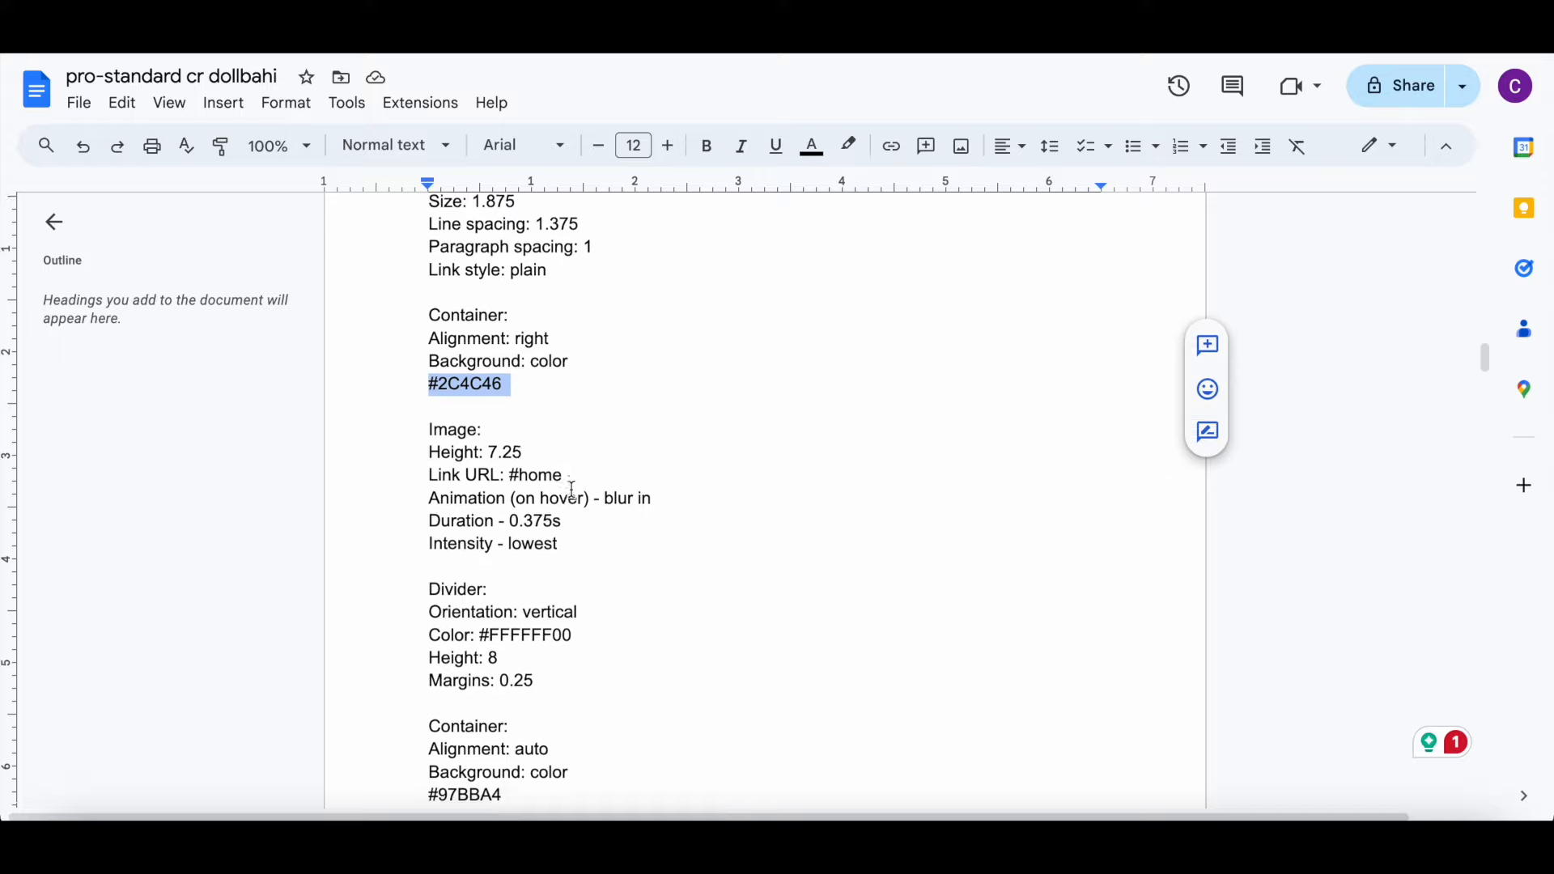
double_click(639, 497)
key(Delete)
key(Delete)
key(Return)
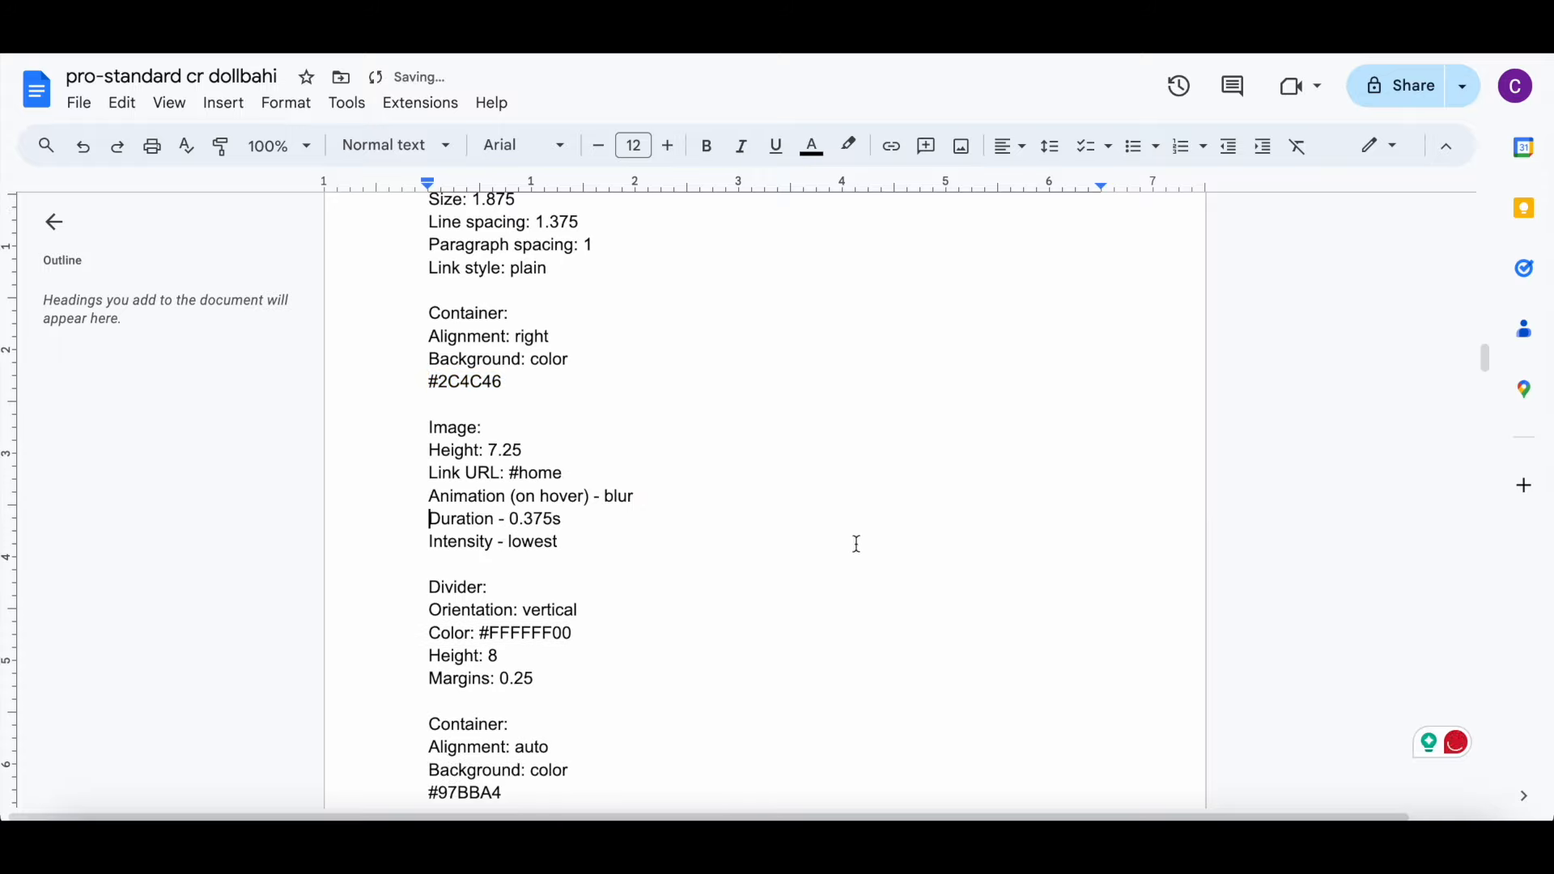
Step: Check the divider settings in the notes, add a divider below the image container, and make its colour #FFFFFF00
scroll(856, 544, down, 2)
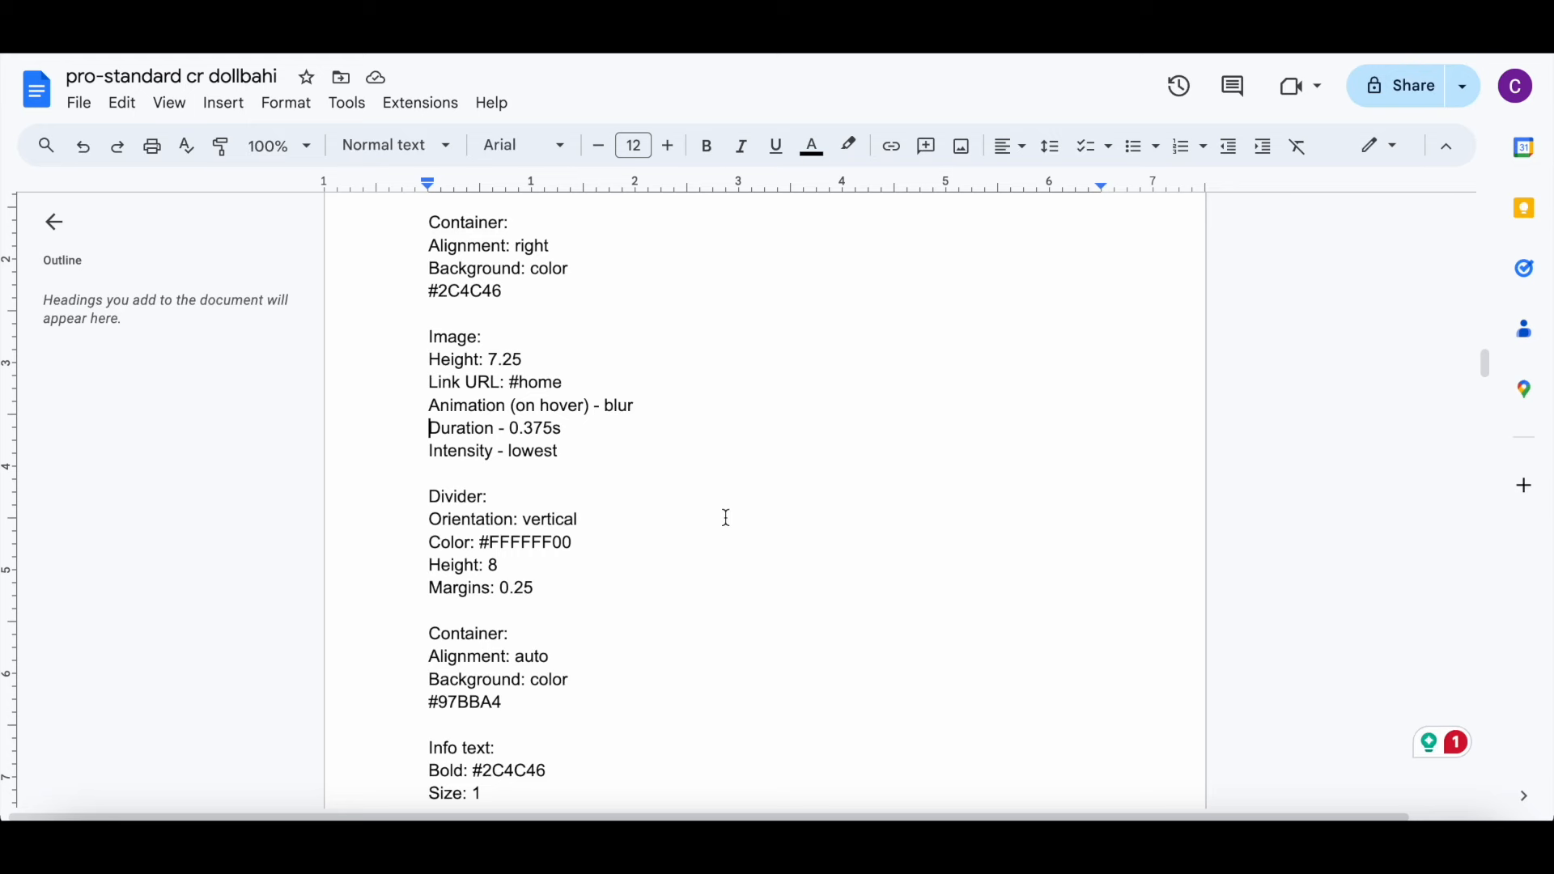
scroll(727, 518, down, 1)
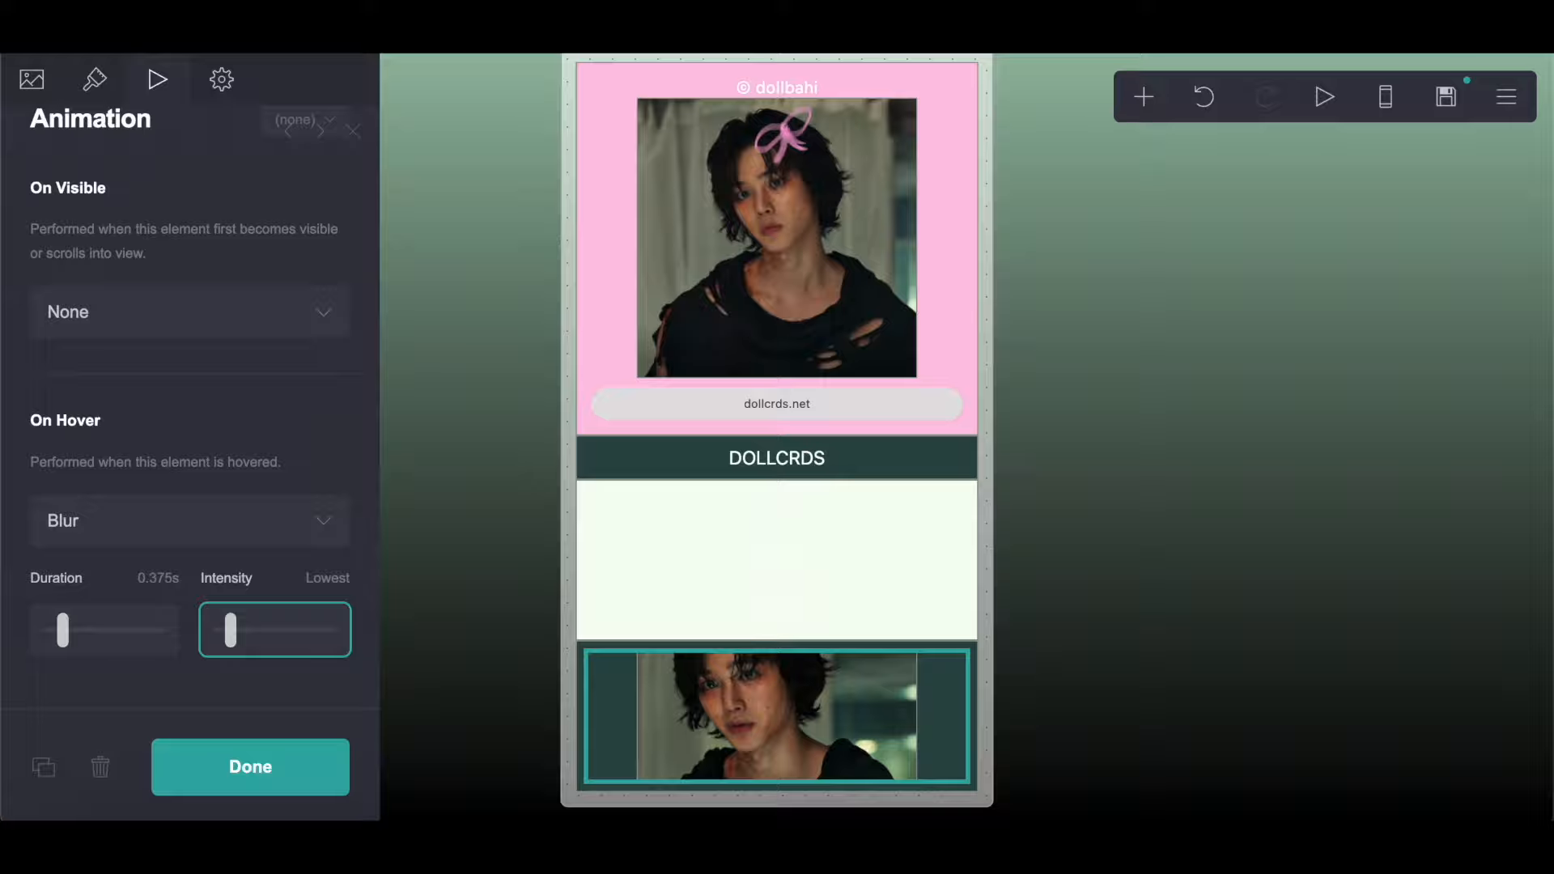
click(1156, 114)
click(1081, 419)
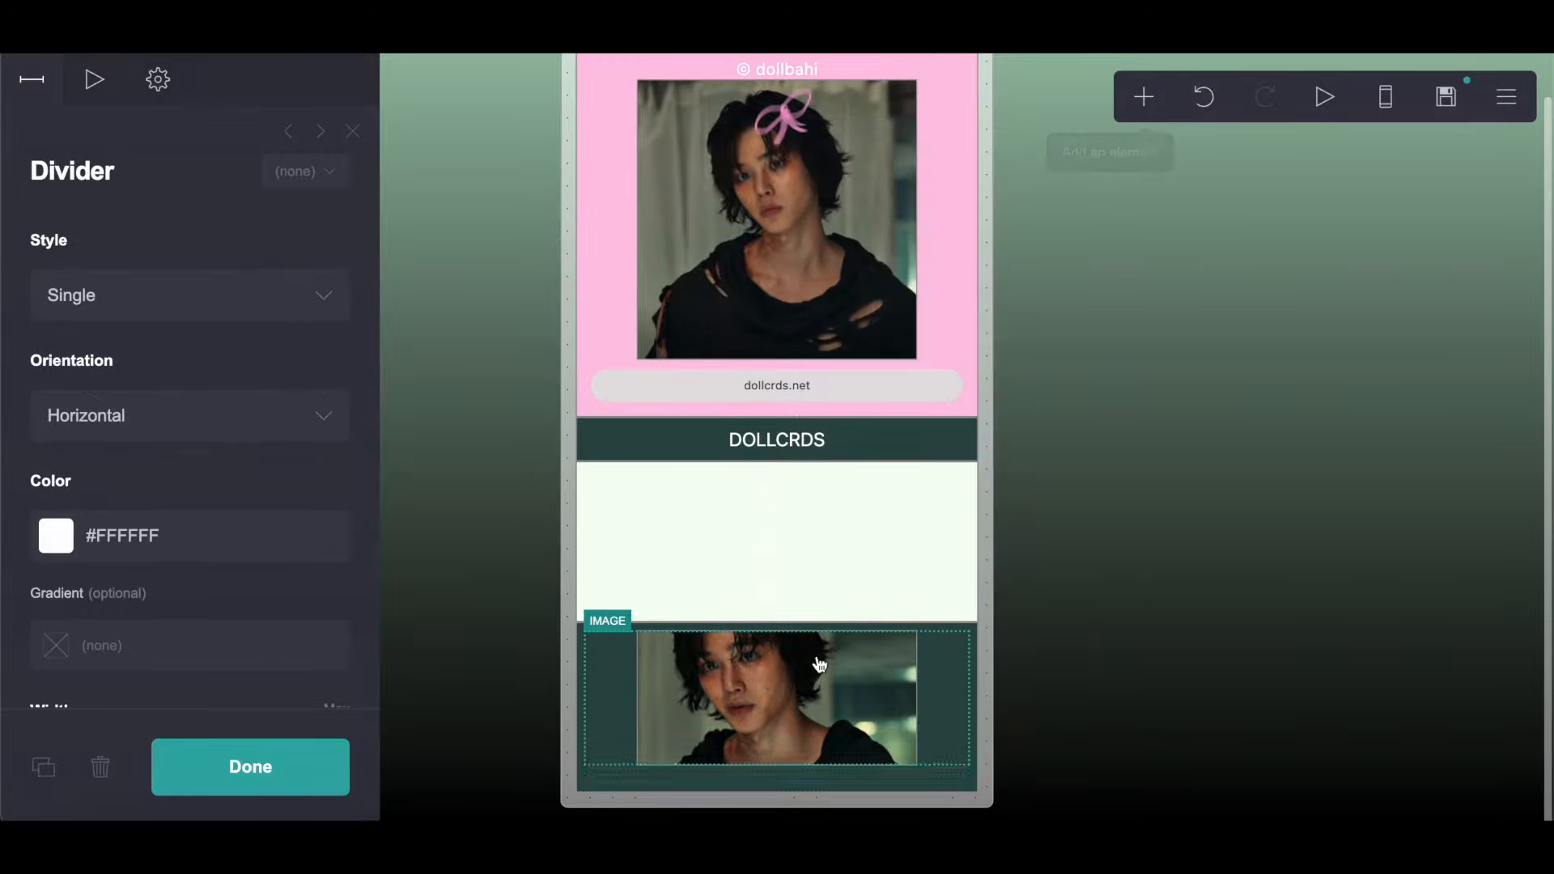
click(189, 542)
scroll(289, 661, down, 2)
drag(292, 700, 7, 678)
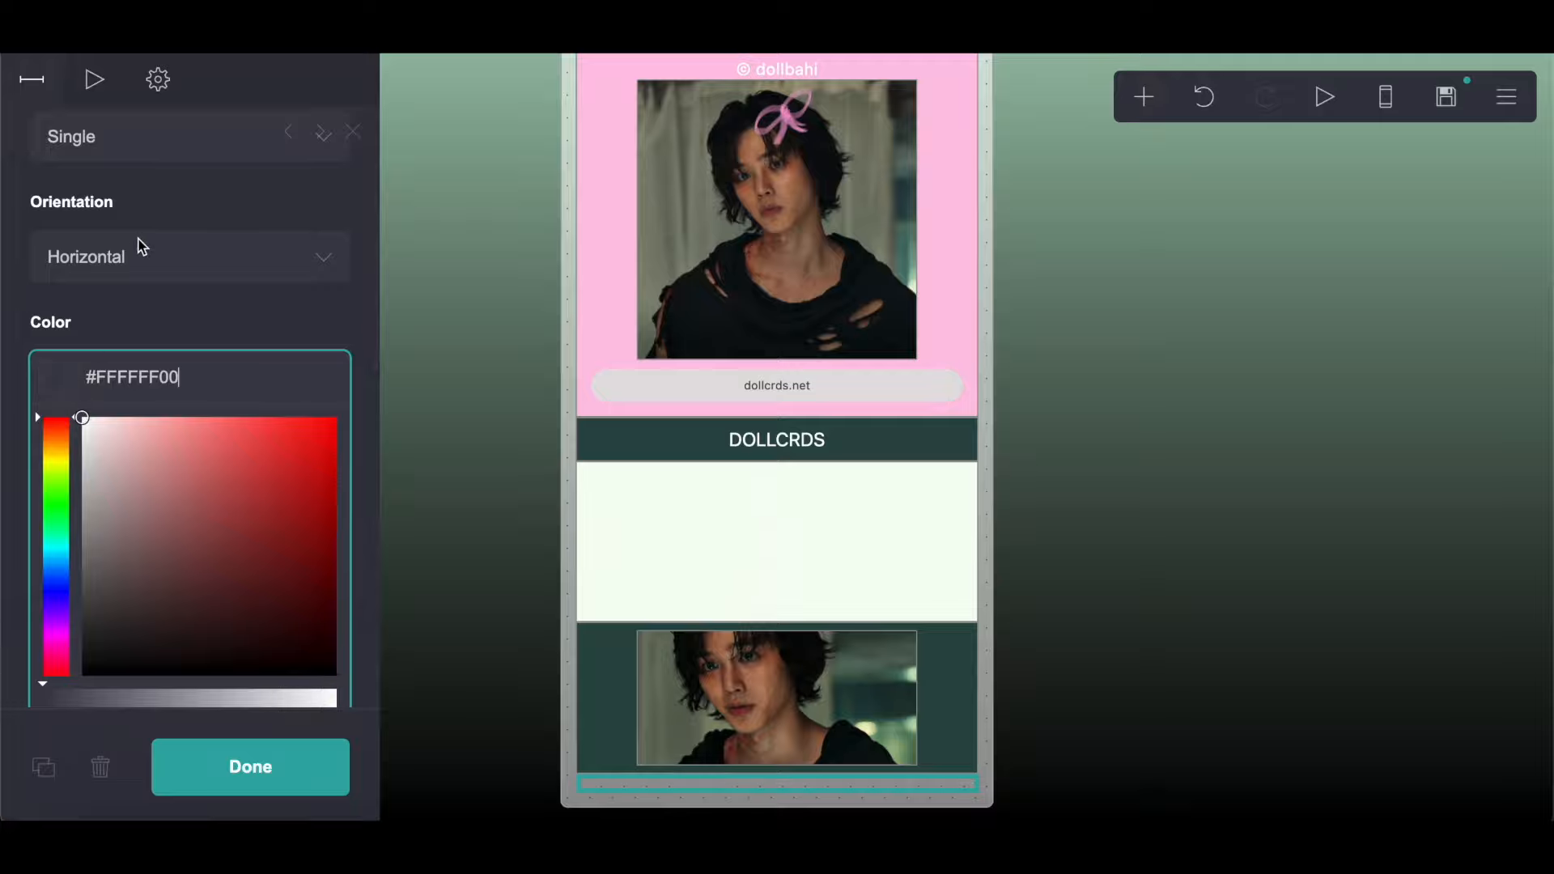
Step: Set the divider's orientation to vertical and its margins to 0.25
click(138, 245)
click(130, 286)
scroll(129, 285, down, 2)
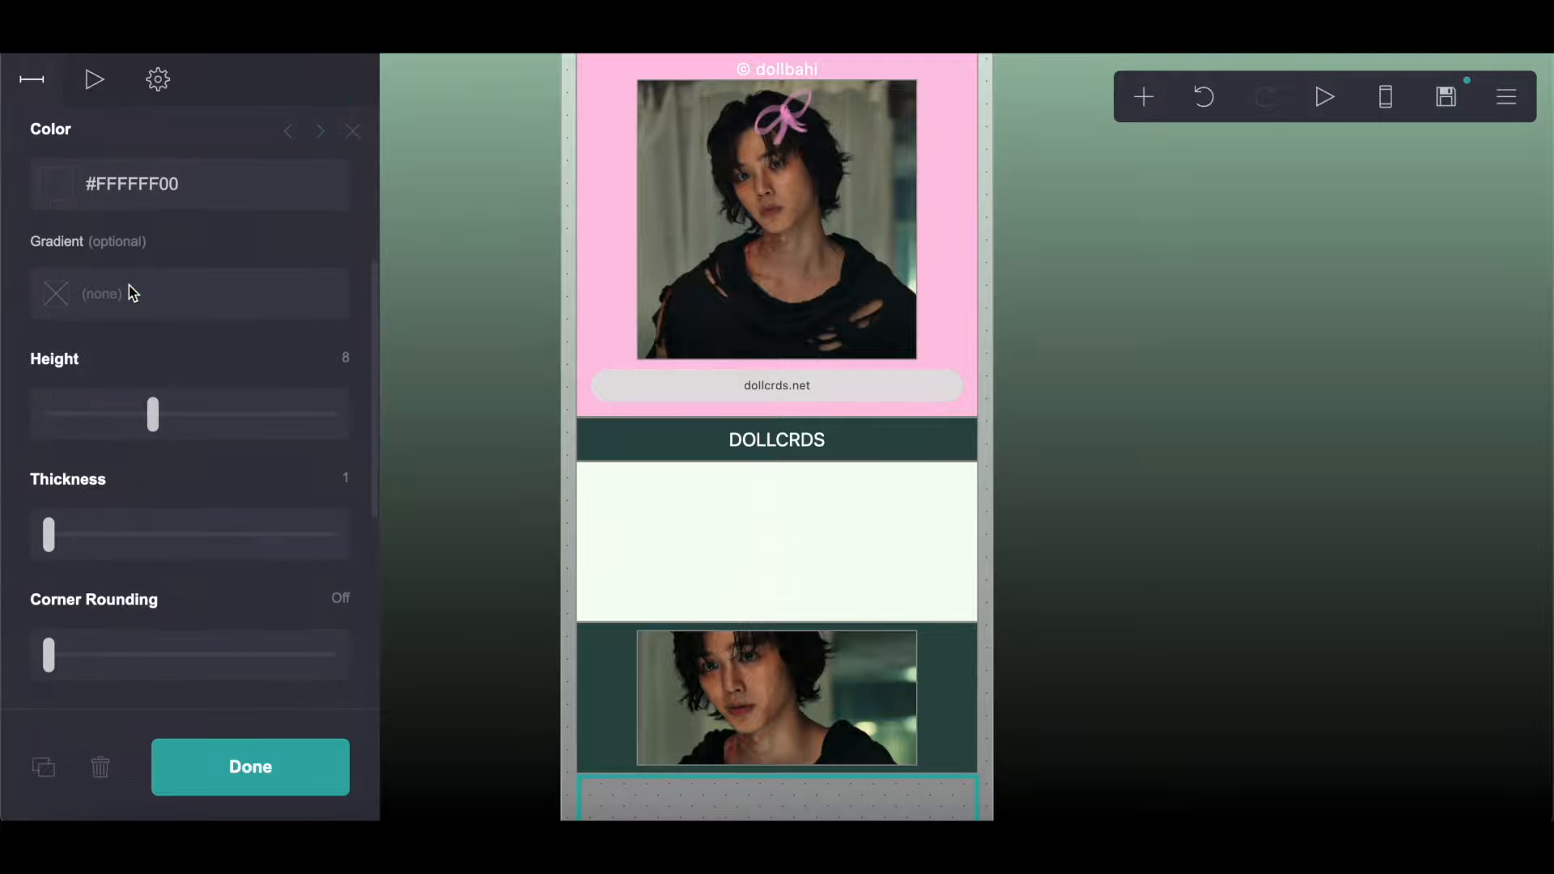
scroll(310, 548, down, 2)
click(329, 532)
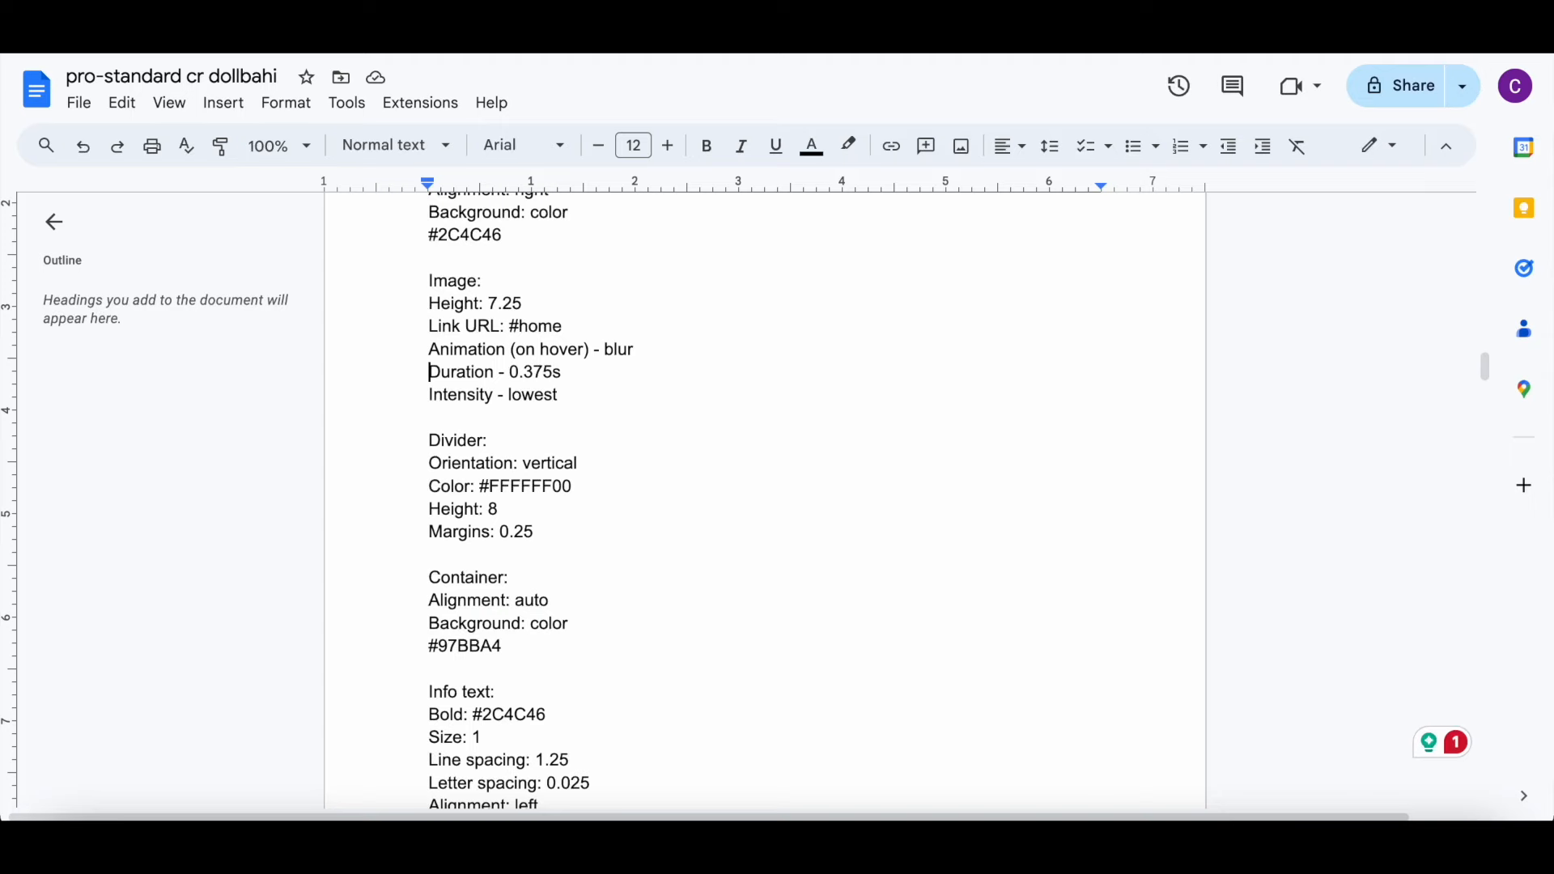
Step: Look through the notes and the finished reference site to examine its section layout and the header marker's settings
scroll(753, 604, down, 3)
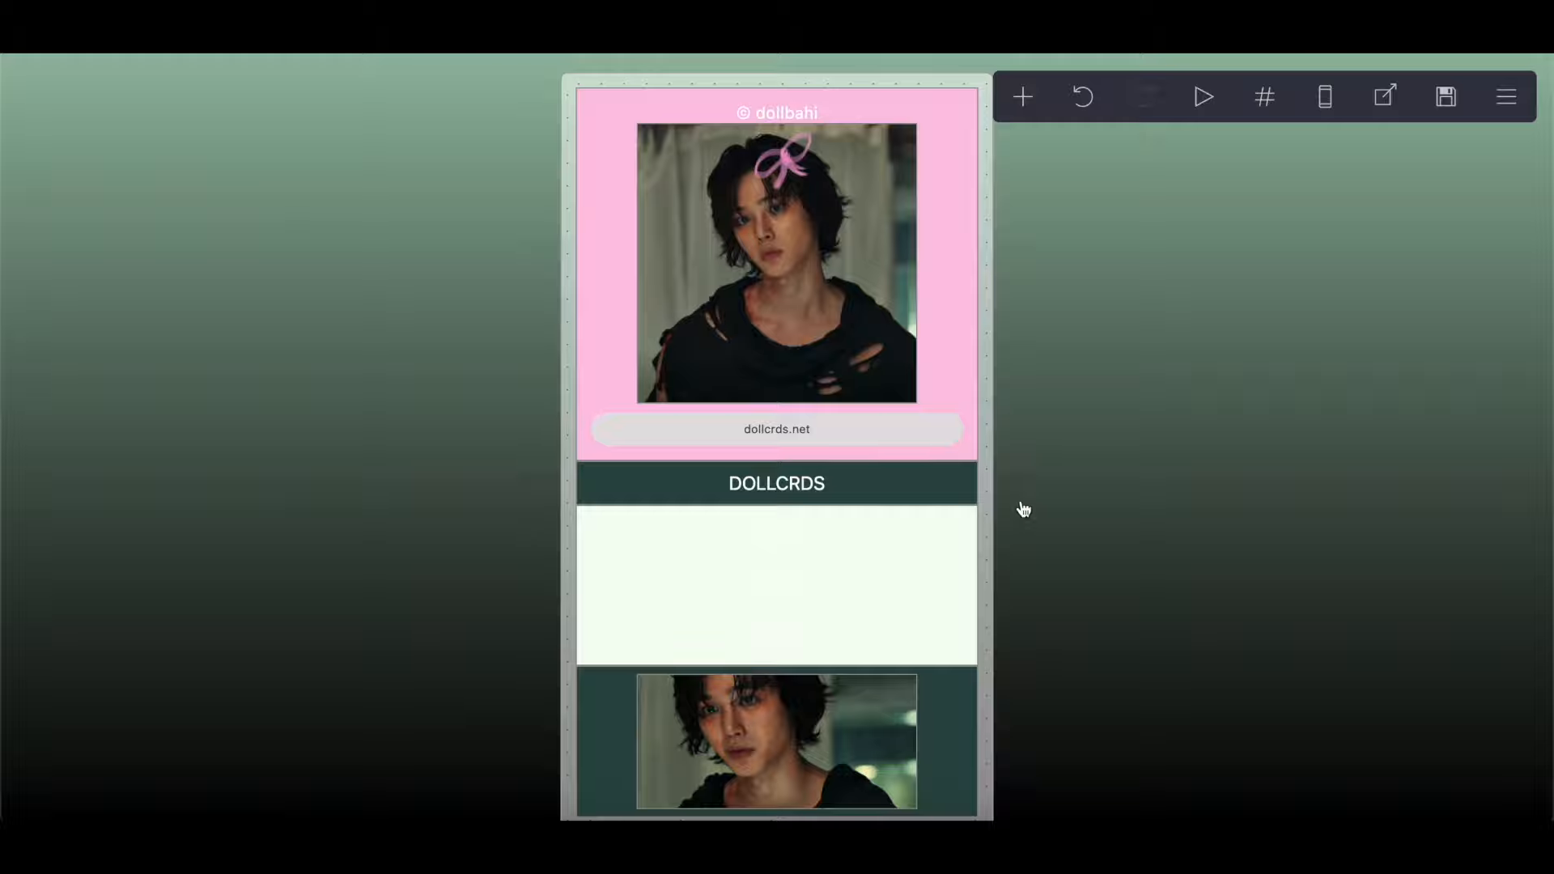
scroll(1023, 510, down, 6)
scroll(991, 500, down, 15)
scroll(978, 493, down, 3)
scroll(978, 493, up, 15)
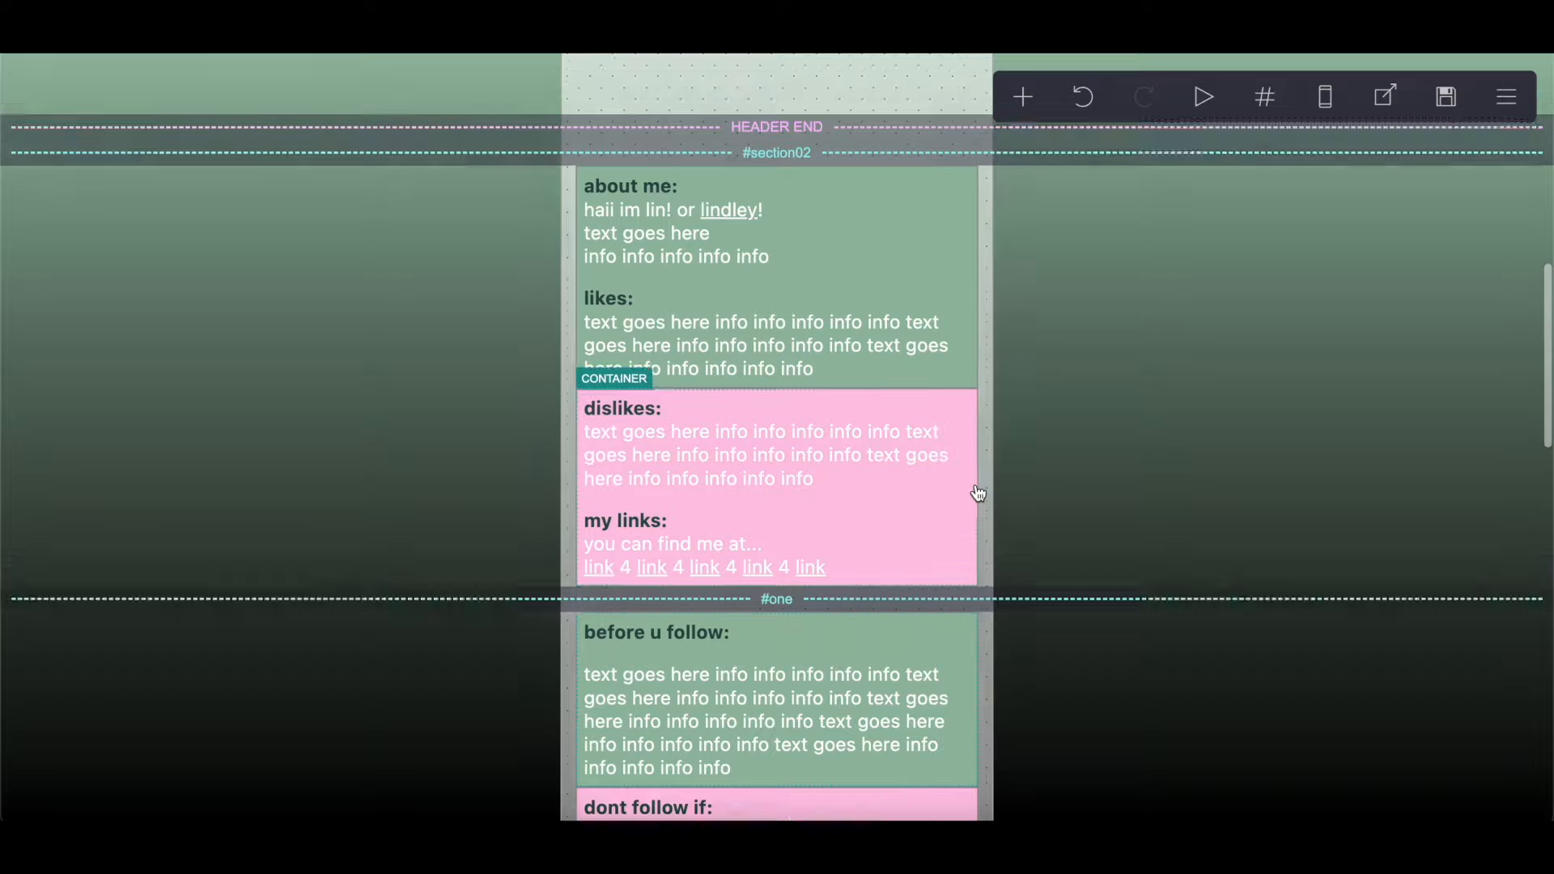
scroll(978, 493, up, 4)
click(936, 425)
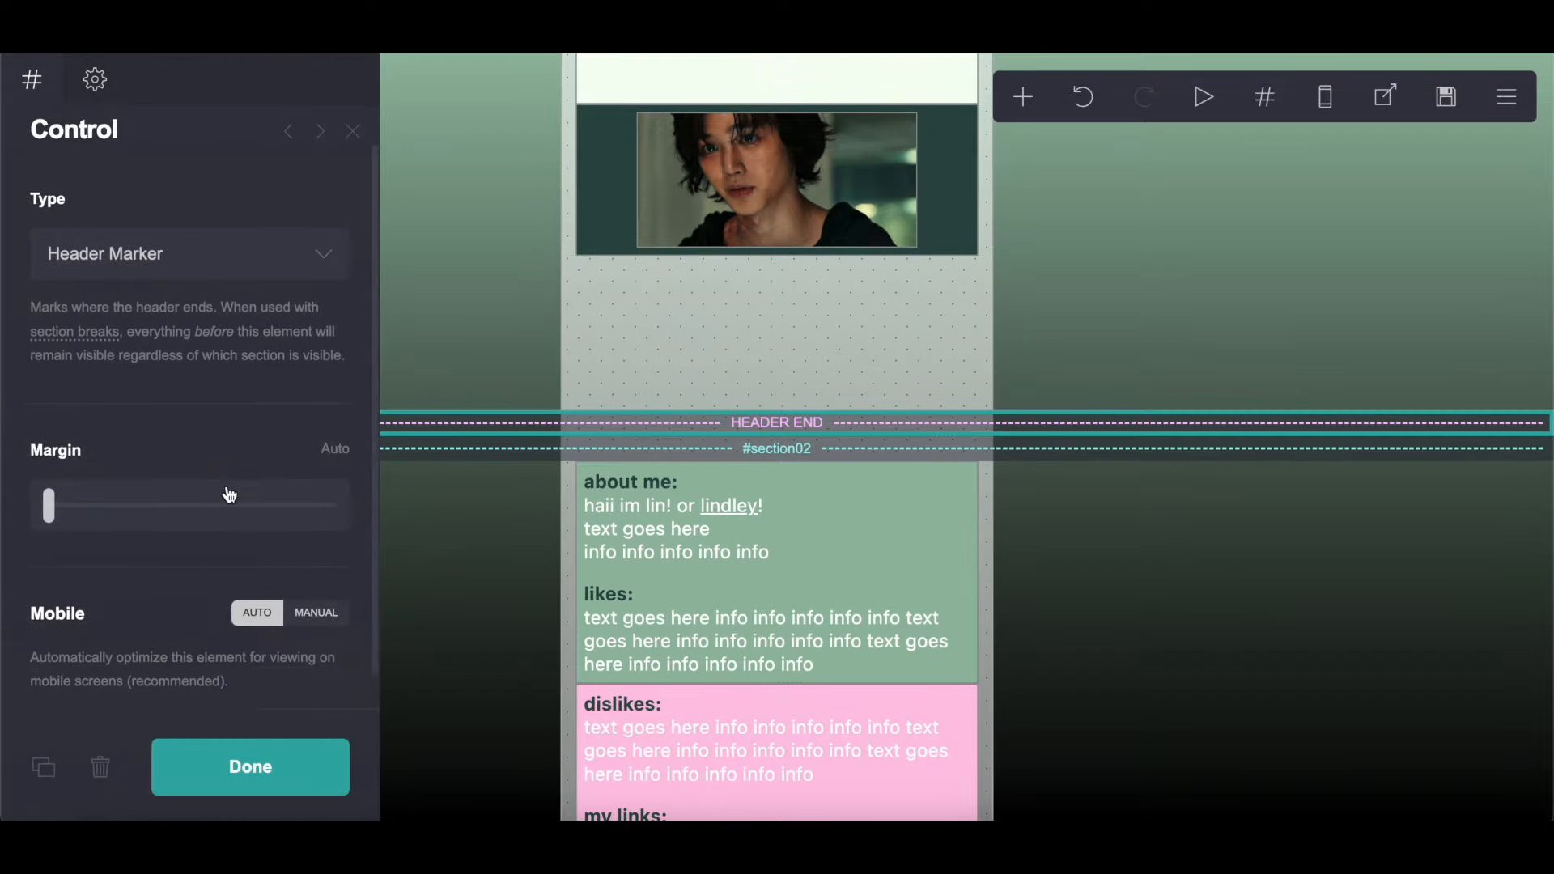
scroll(230, 495, up, 1)
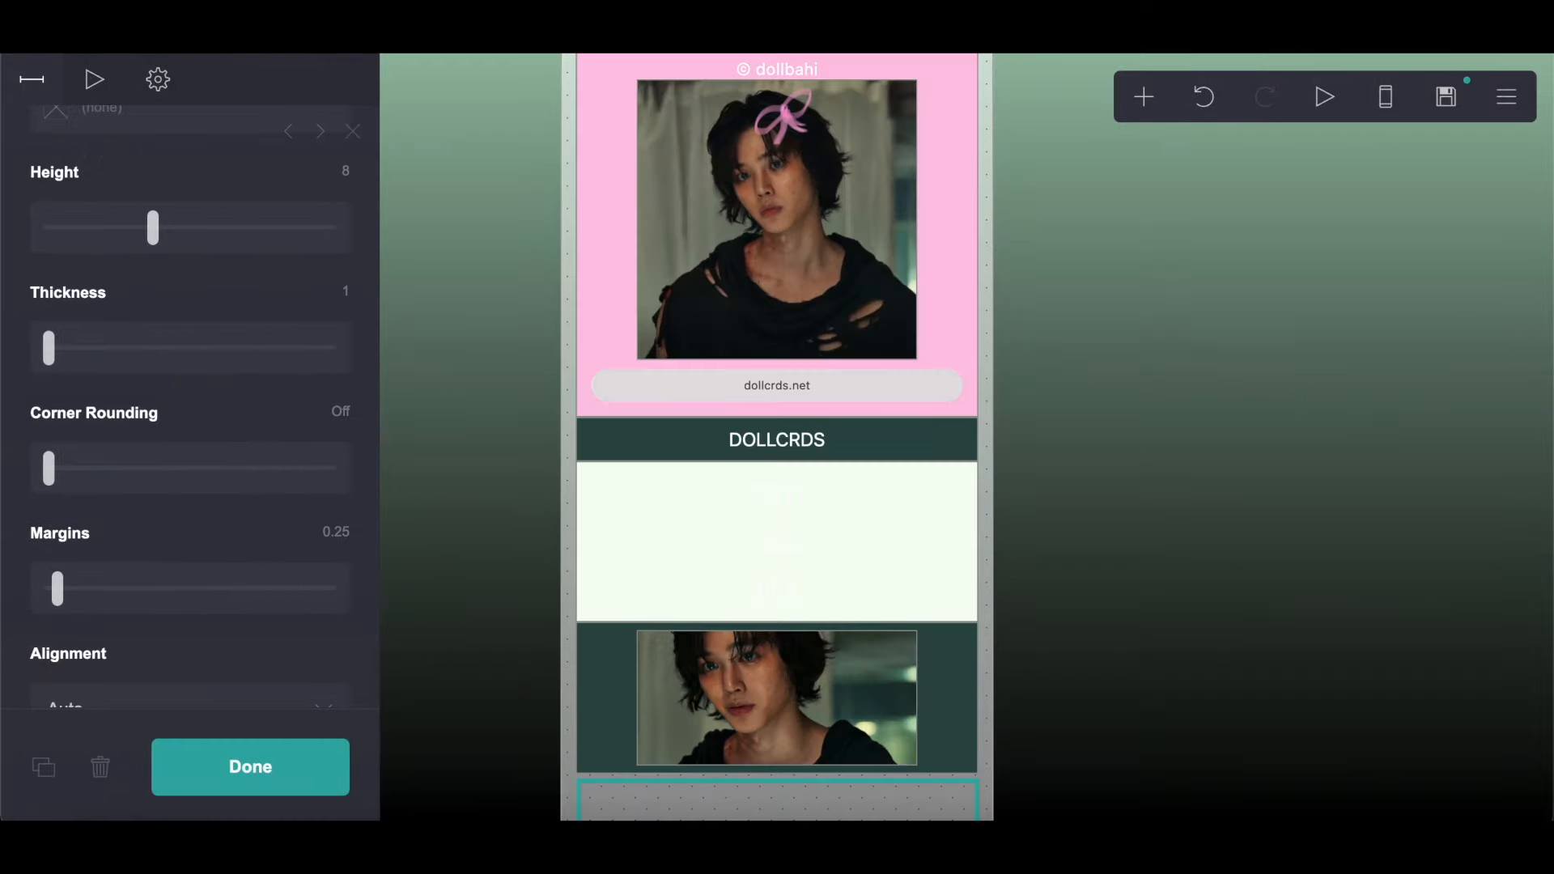
Step: Add a control of type Header Marker below the divider and duplicate it
click(1160, 102)
click(1058, 579)
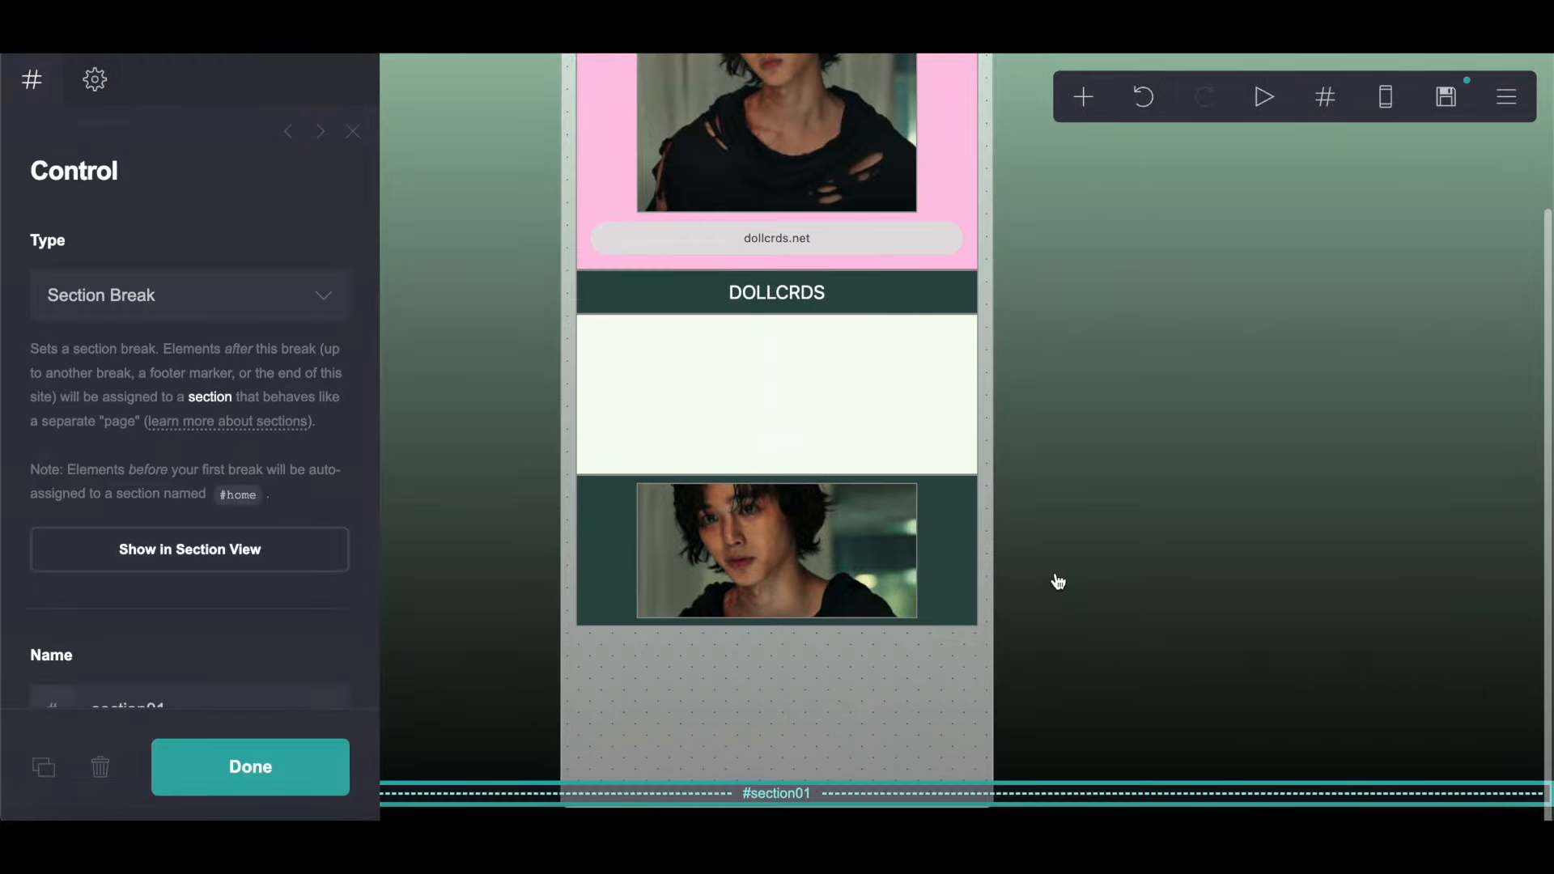
click(128, 320)
click(127, 323)
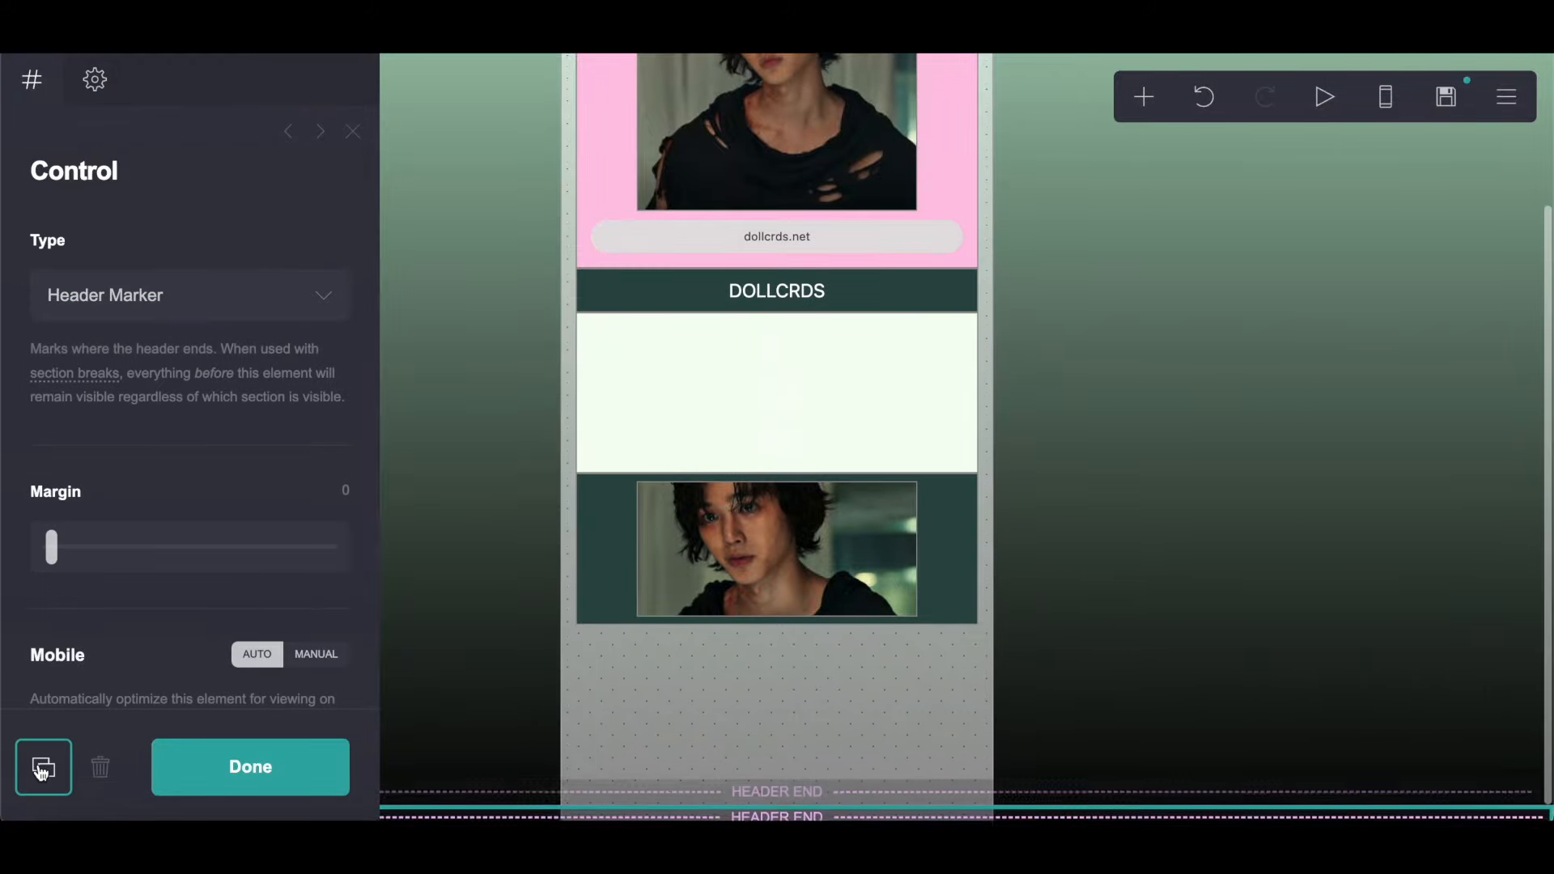
Step: Change the duplicated header marker's type to Section Break and duplicate it to get a second section break
click(116, 303)
click(113, 272)
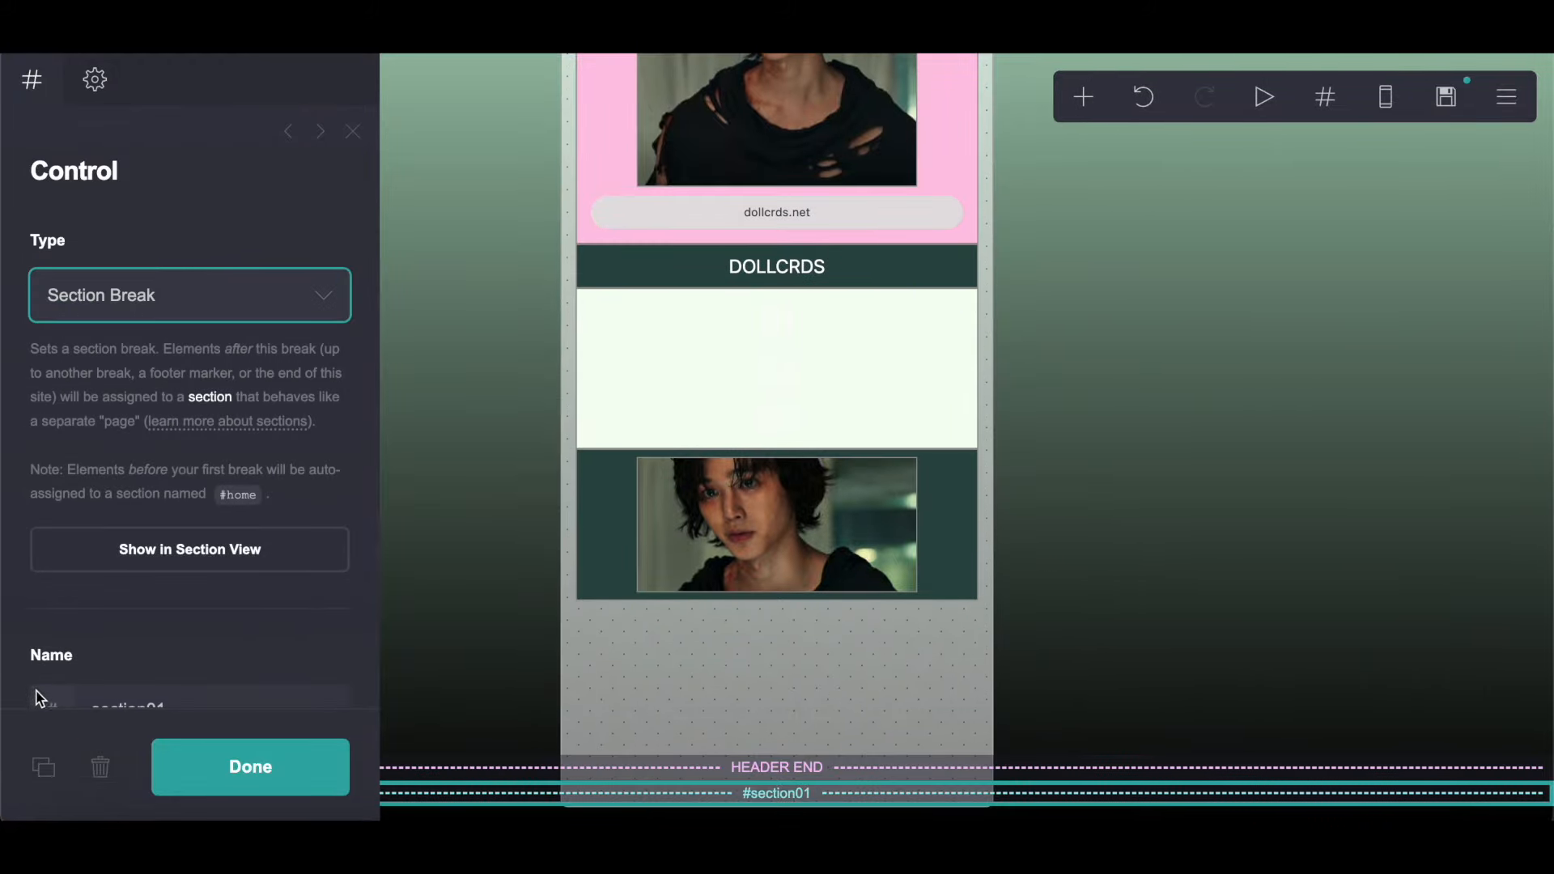
click(42, 769)
scroll(122, 679, down, 2)
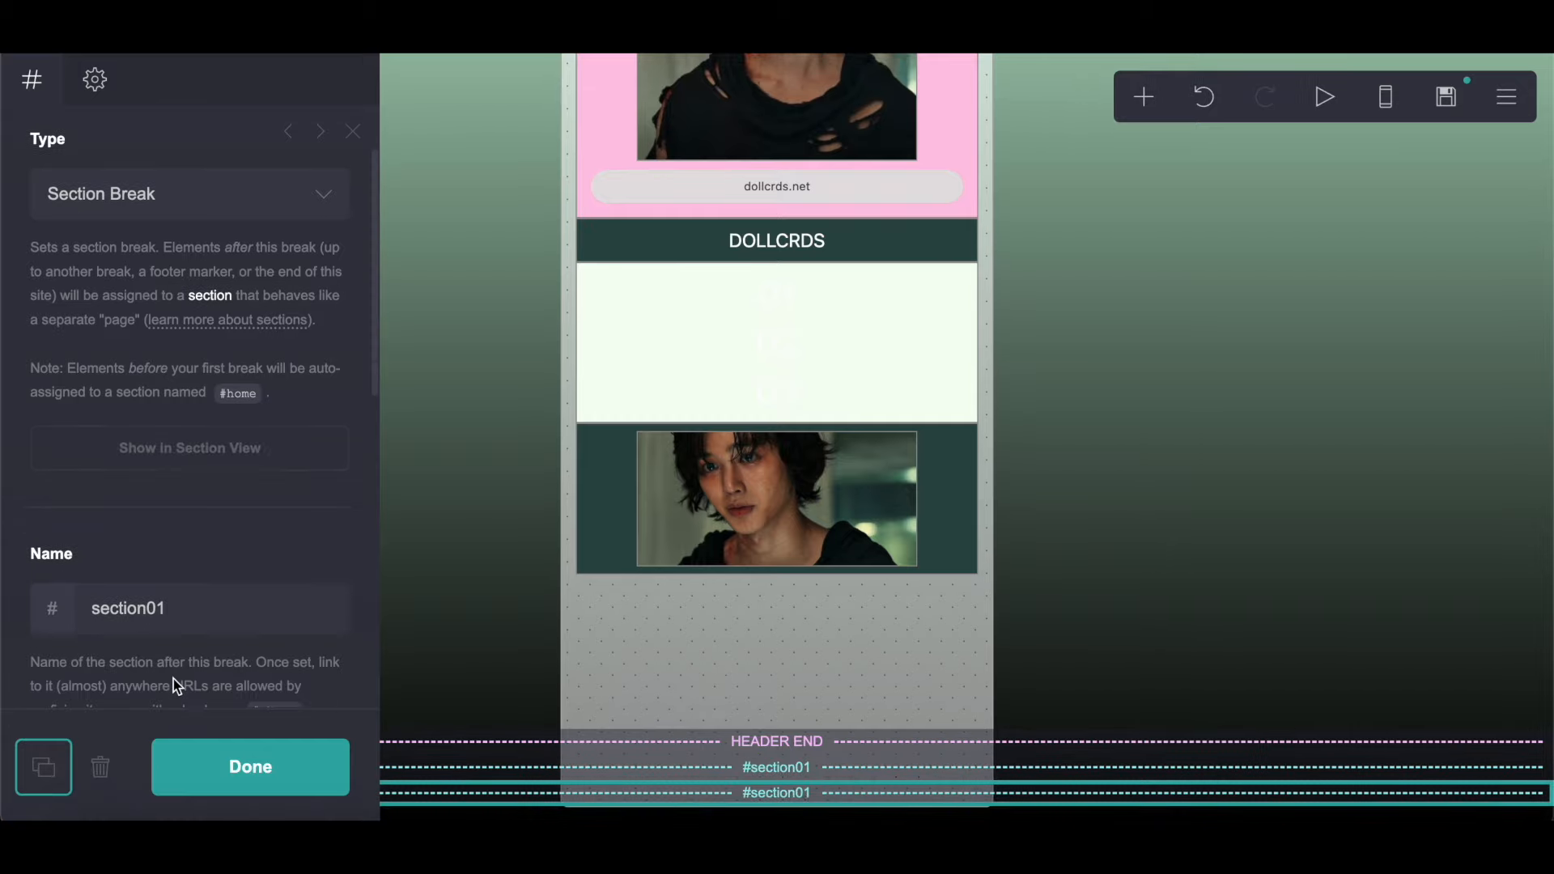
Step: Rename the last duplicated section break as "one"
drag(93, 604, 255, 605)
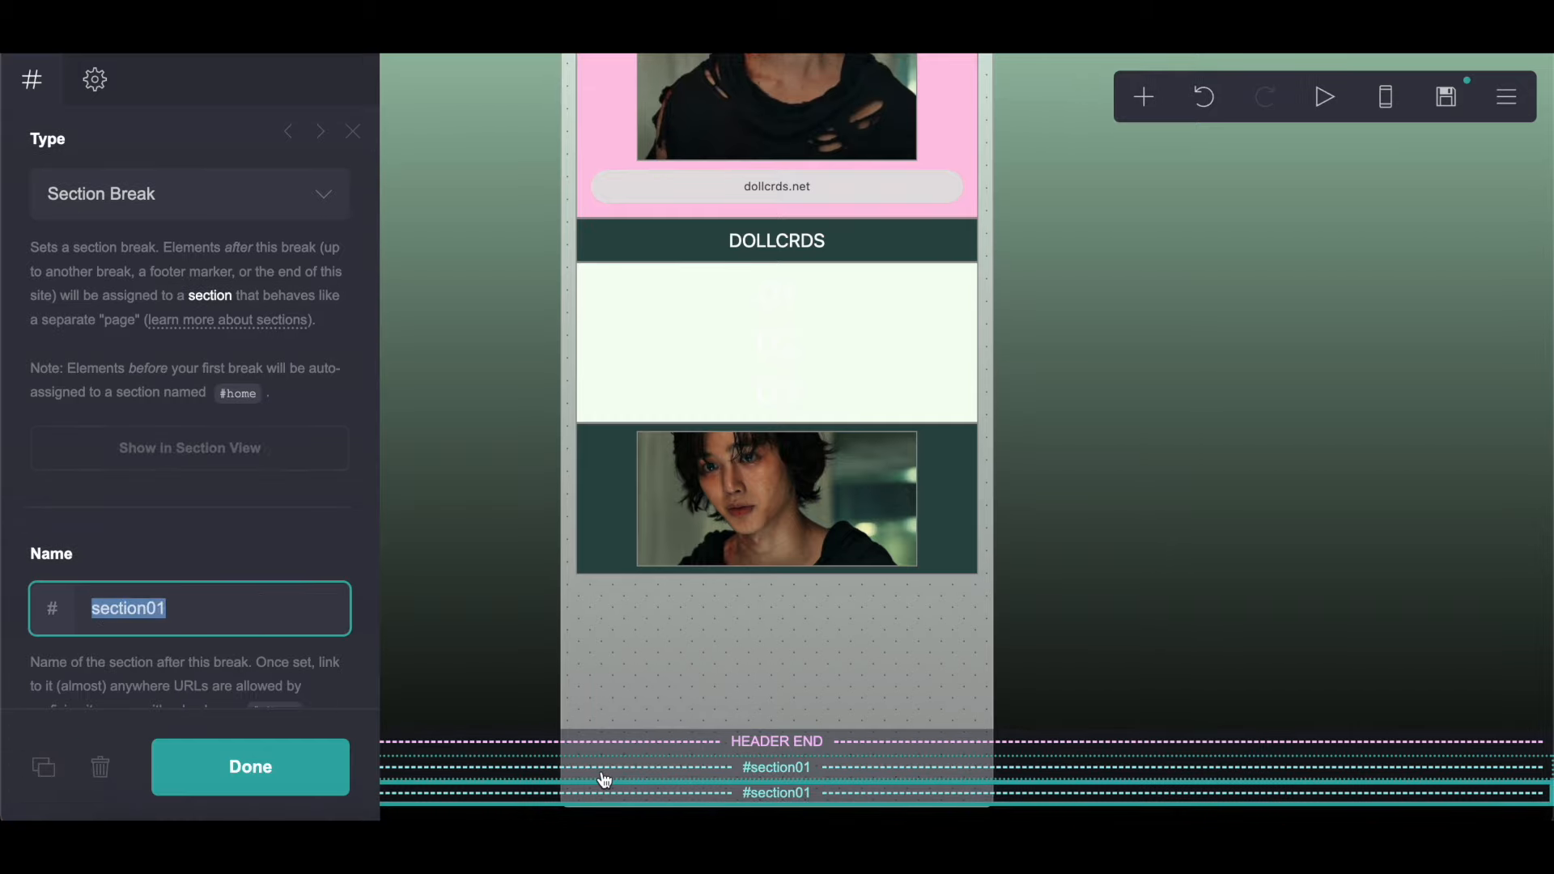
text(home)
key(BackSpace)
key(BackSpace)
key(BackSpace)
key(BackSpace)
text(one)
Step: Duplicate the section break twice more, naming the copies "two" and "three"
click(44, 767)
double_click(205, 617)
text(two)
click(26, 789)
double_click(104, 608)
text(three)
Step: Duplicate the "three" section break and change the copy's type to Footer Marker
click(43, 766)
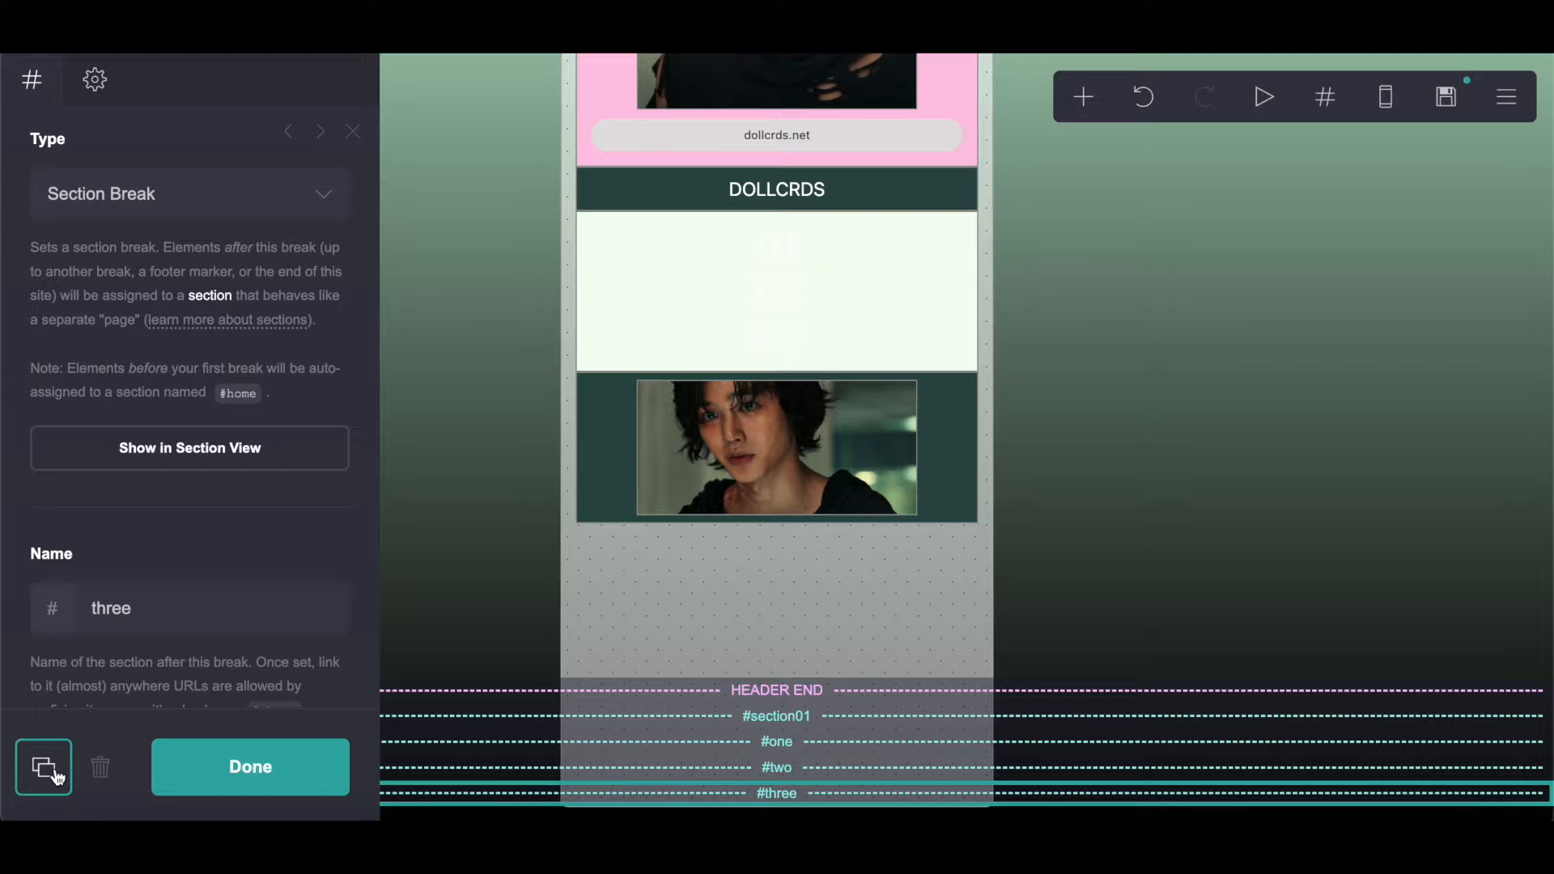
click(149, 305)
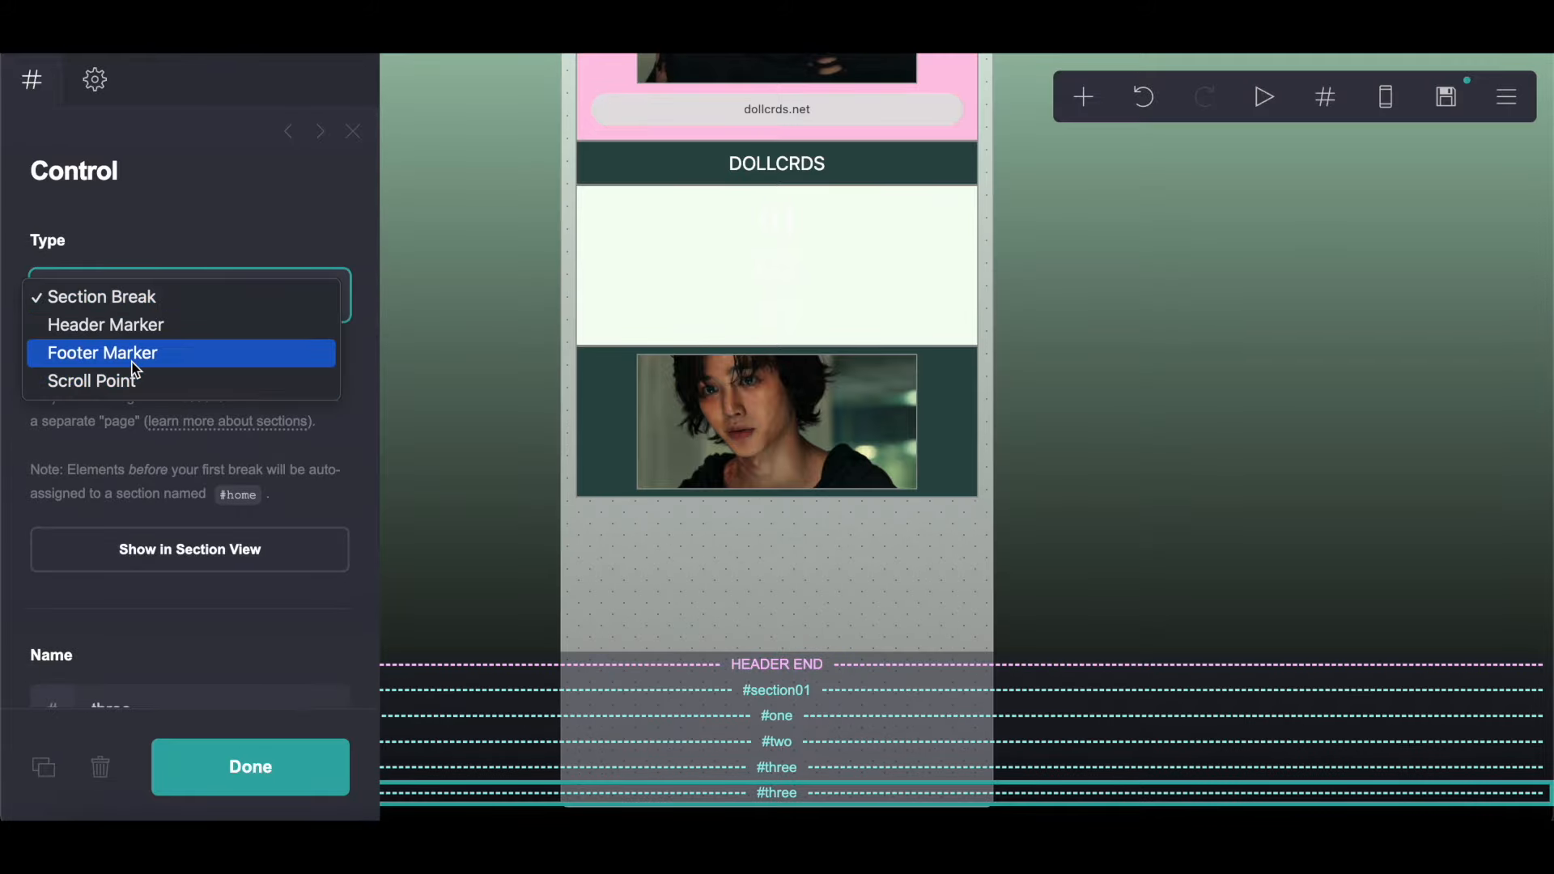
click(131, 359)
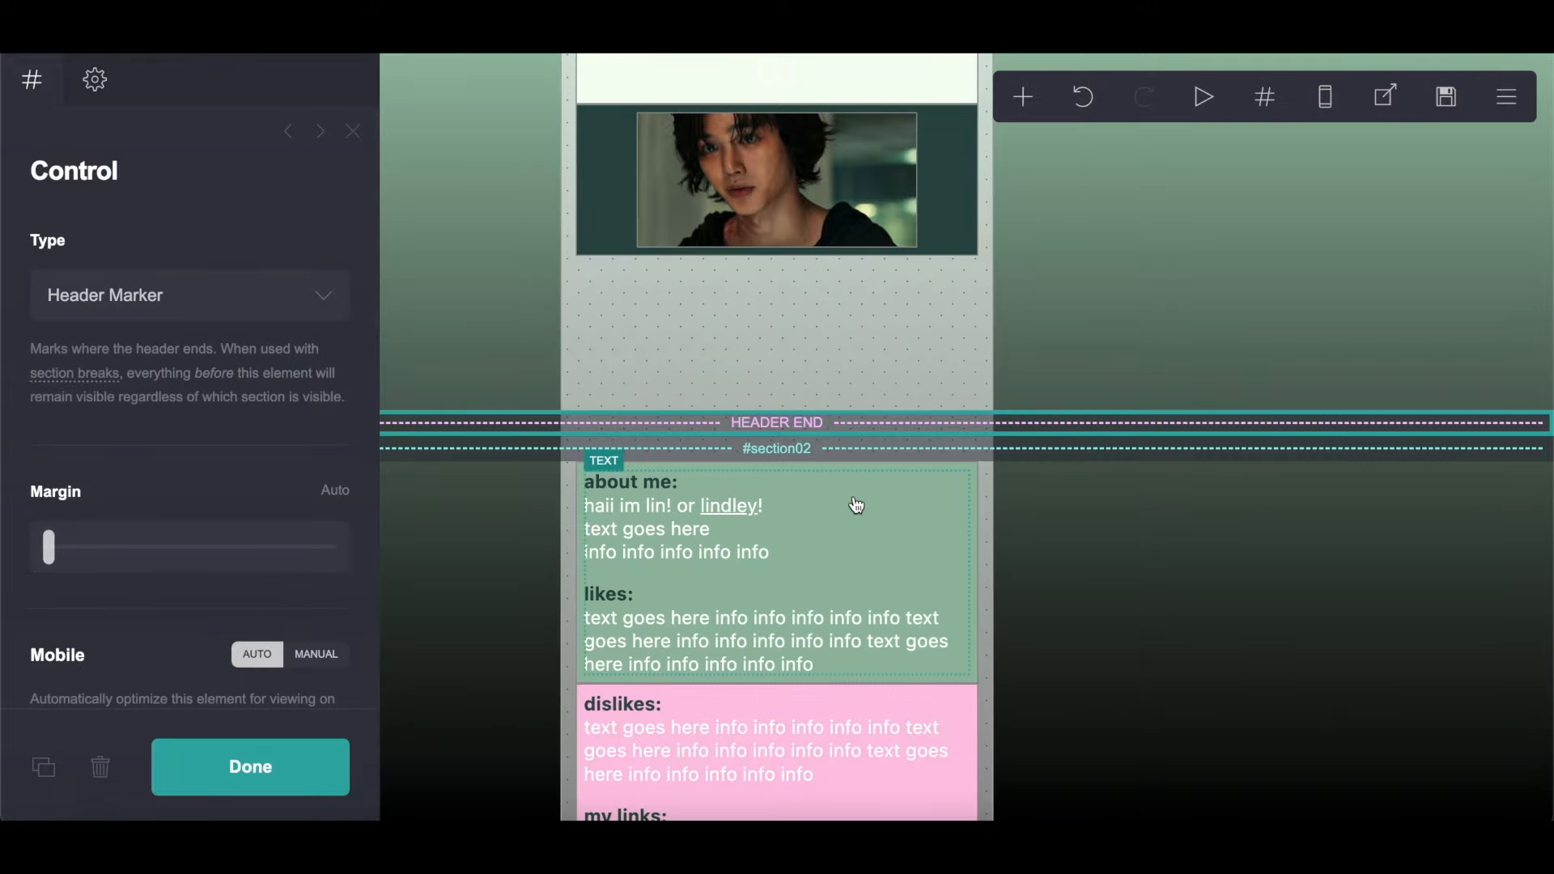
Step: Check the reference site's section layout and rename the first section break as section02
scroll(857, 506, down, 15)
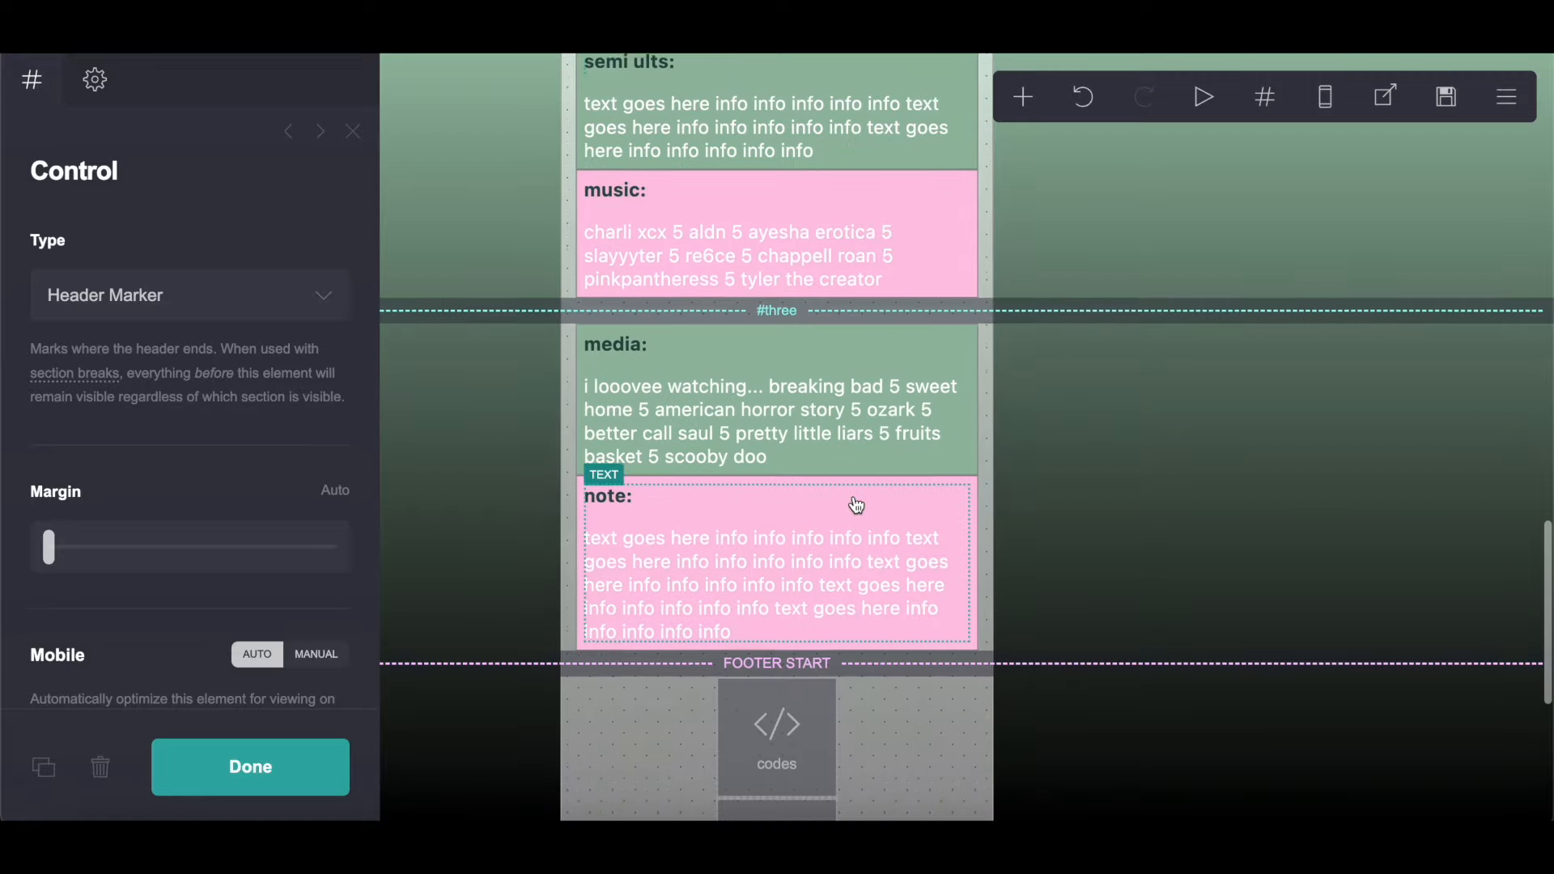
scroll(857, 506, down, 5)
scroll(857, 506, up, 10)
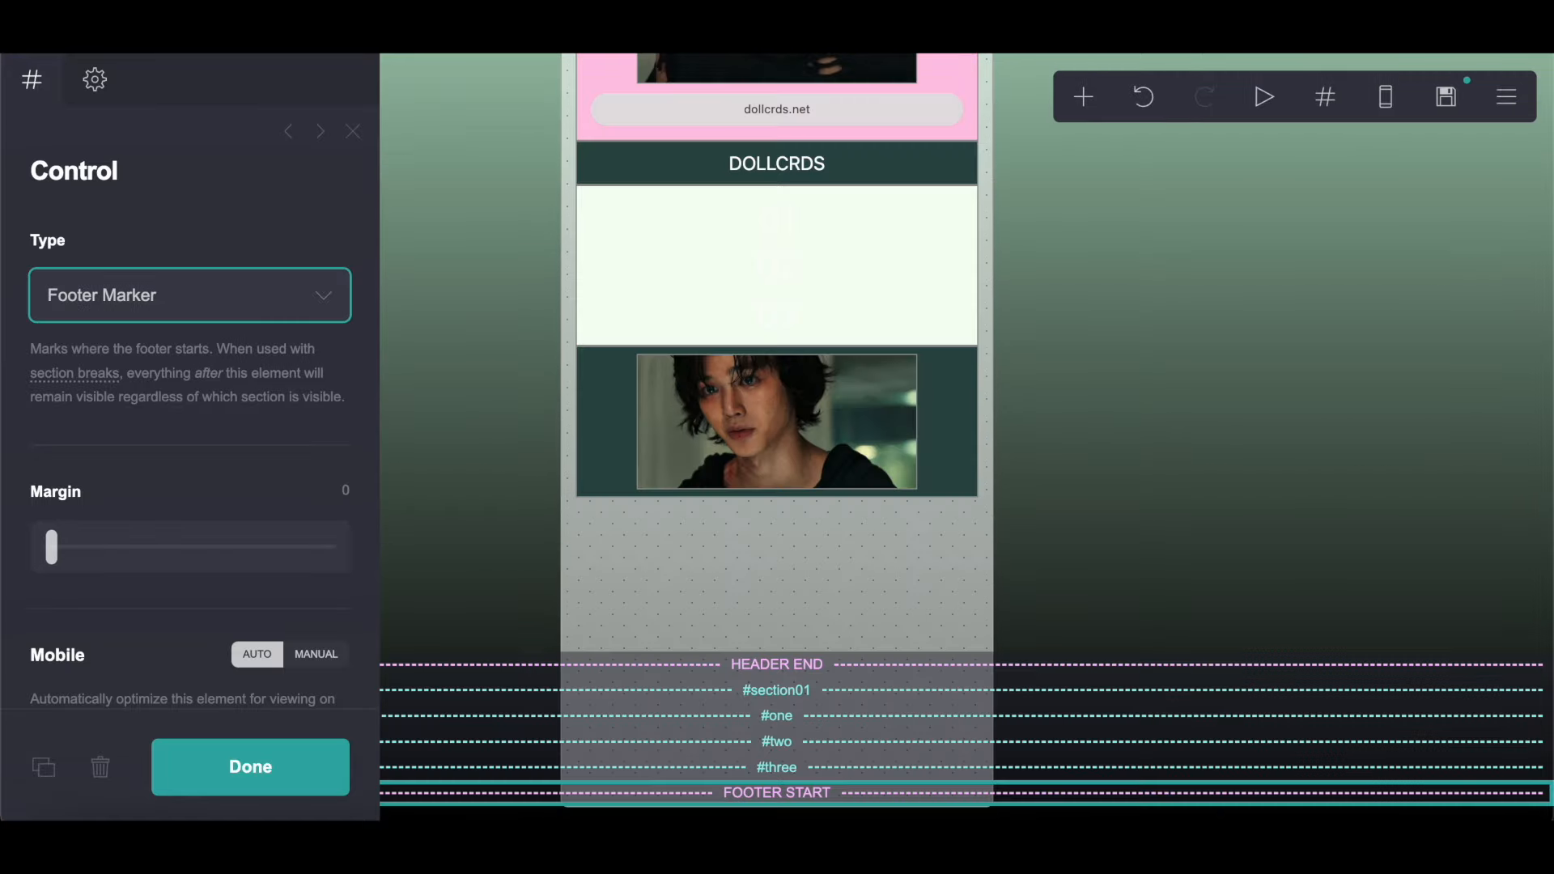
click(777, 691)
scroll(284, 652, down, 1)
click(277, 665)
key(BackSpace)
text(2)
click(251, 766)
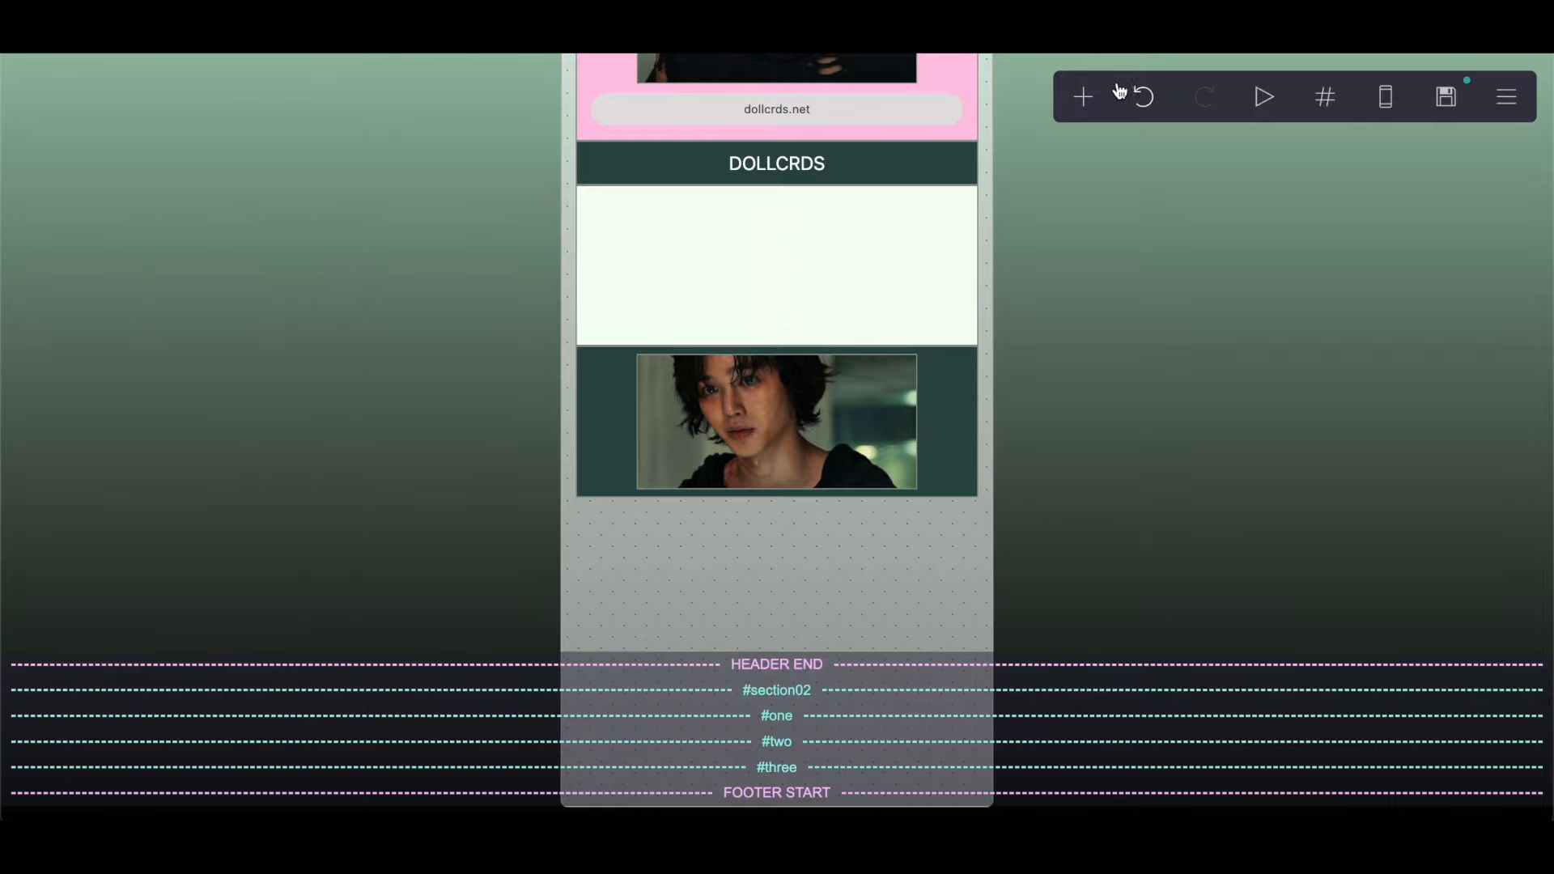
Step: Add a container and place it directly below the #section02 break
click(1083, 96)
click(839, 583)
drag(759, 737, 847, 599)
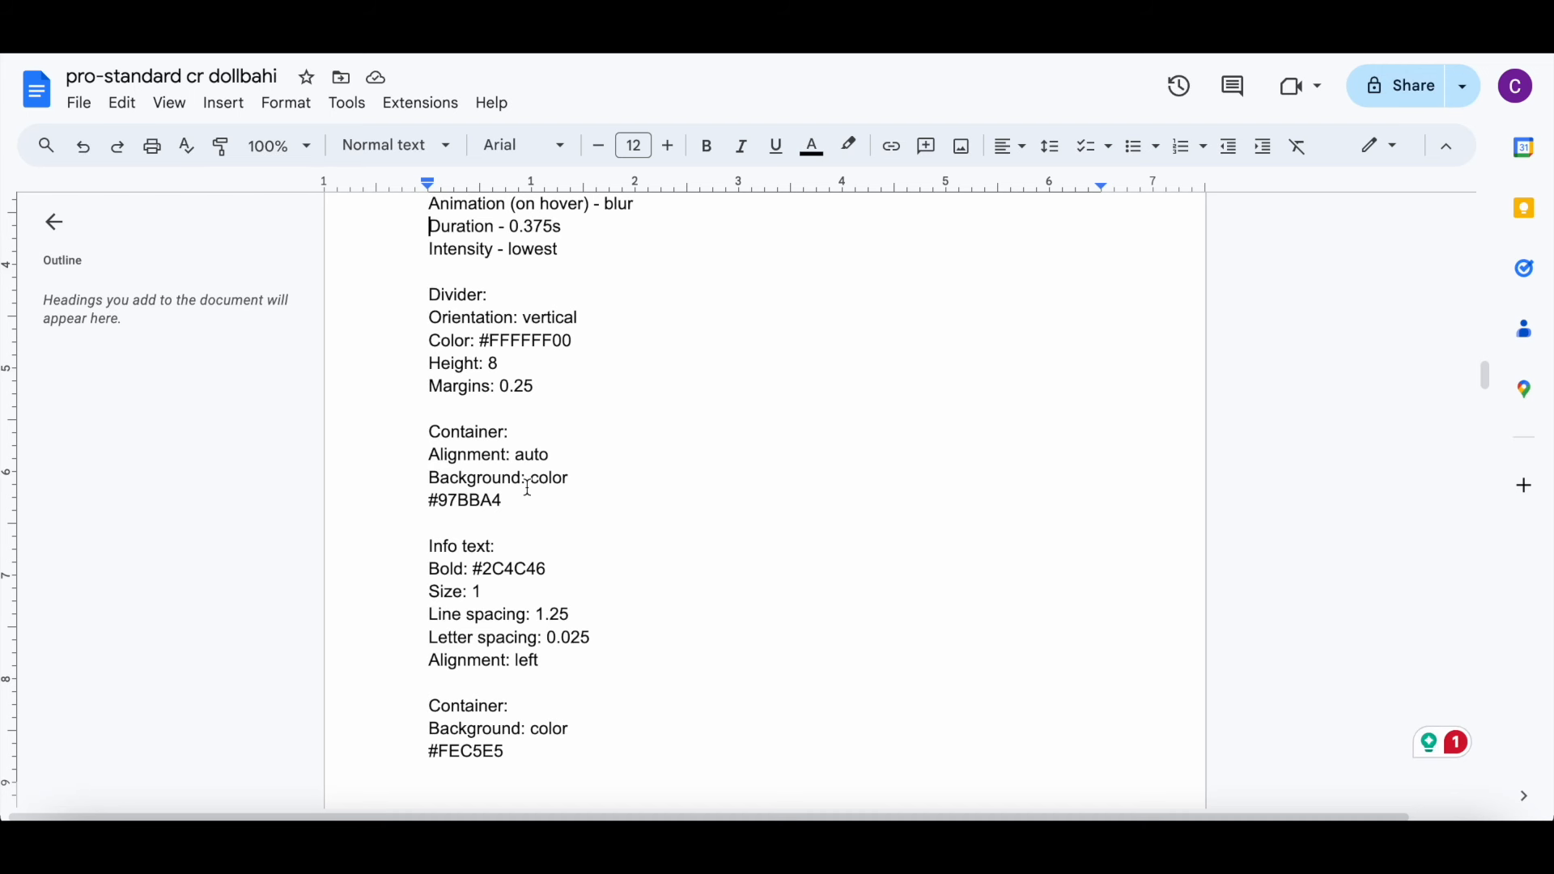
Step: Copy the container background colour code #97BBA4 from the notes document
scroll(528, 487, down, 1)
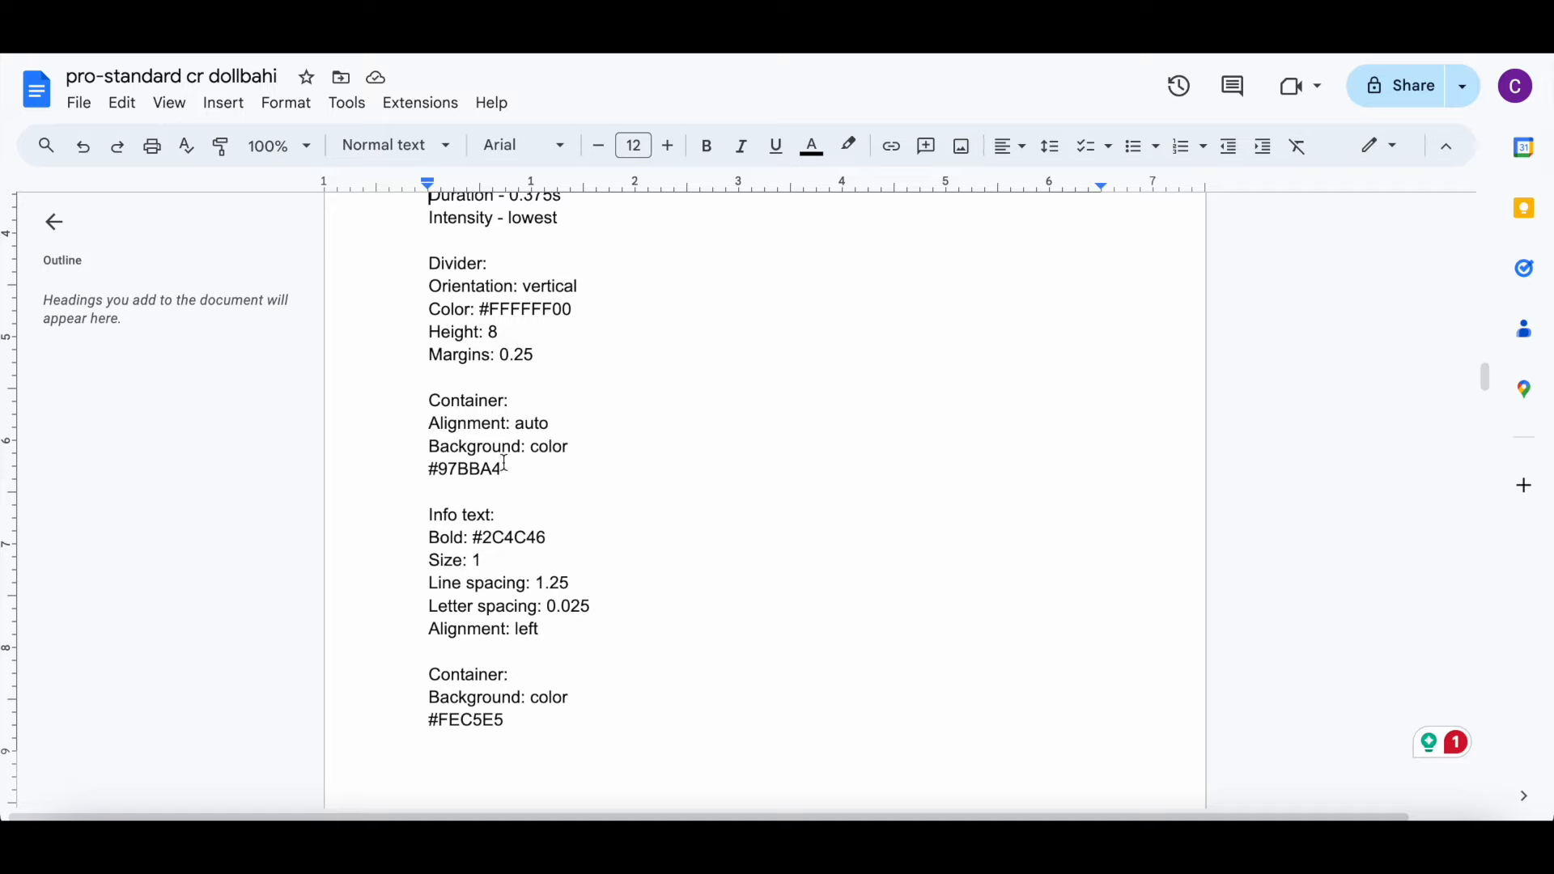
drag(429, 472, 587, 472)
right_click(586, 472)
click(657, 315)
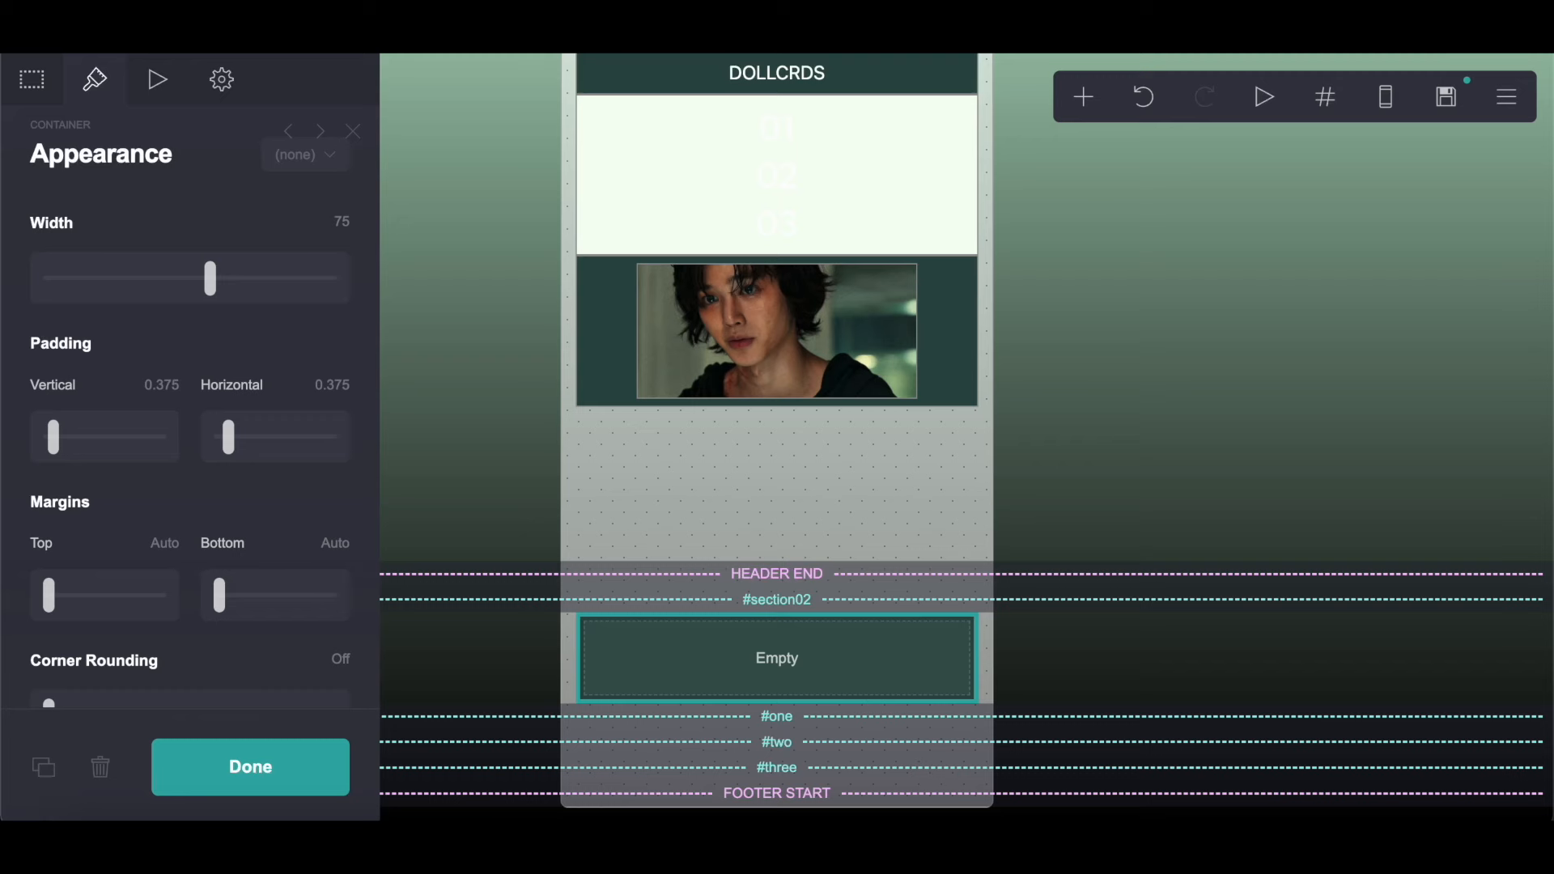
Step: Set the new container's alignment to Auto and its background colour to #97BBA4
scroll(180, 434, down, 6)
click(153, 341)
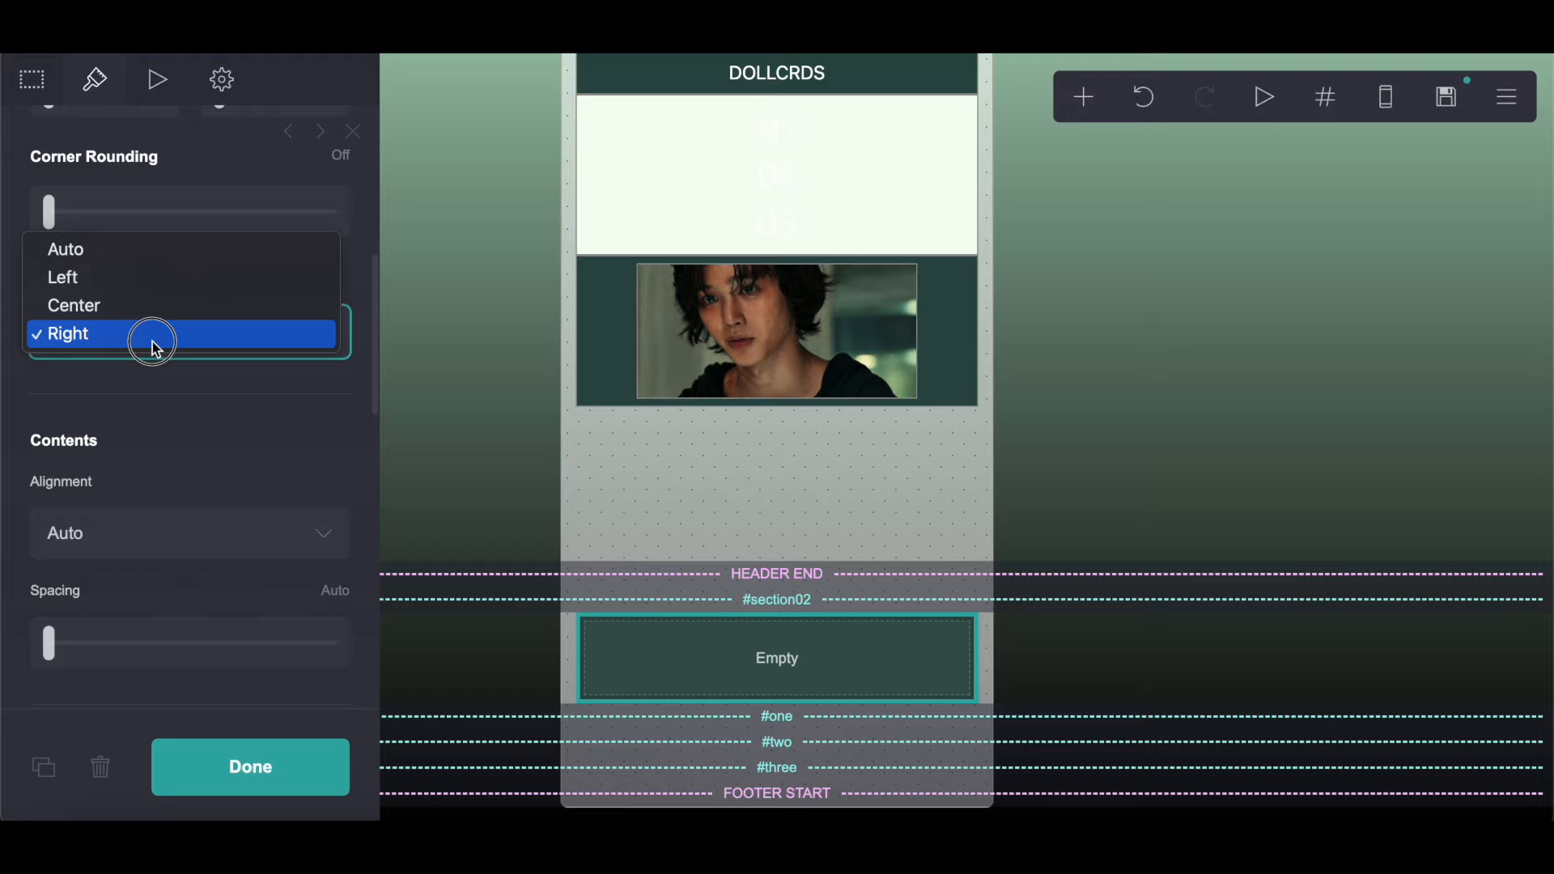
click(144, 257)
scroll(144, 262, down, 7)
click(81, 311)
right_click(243, 307)
click(307, 494)
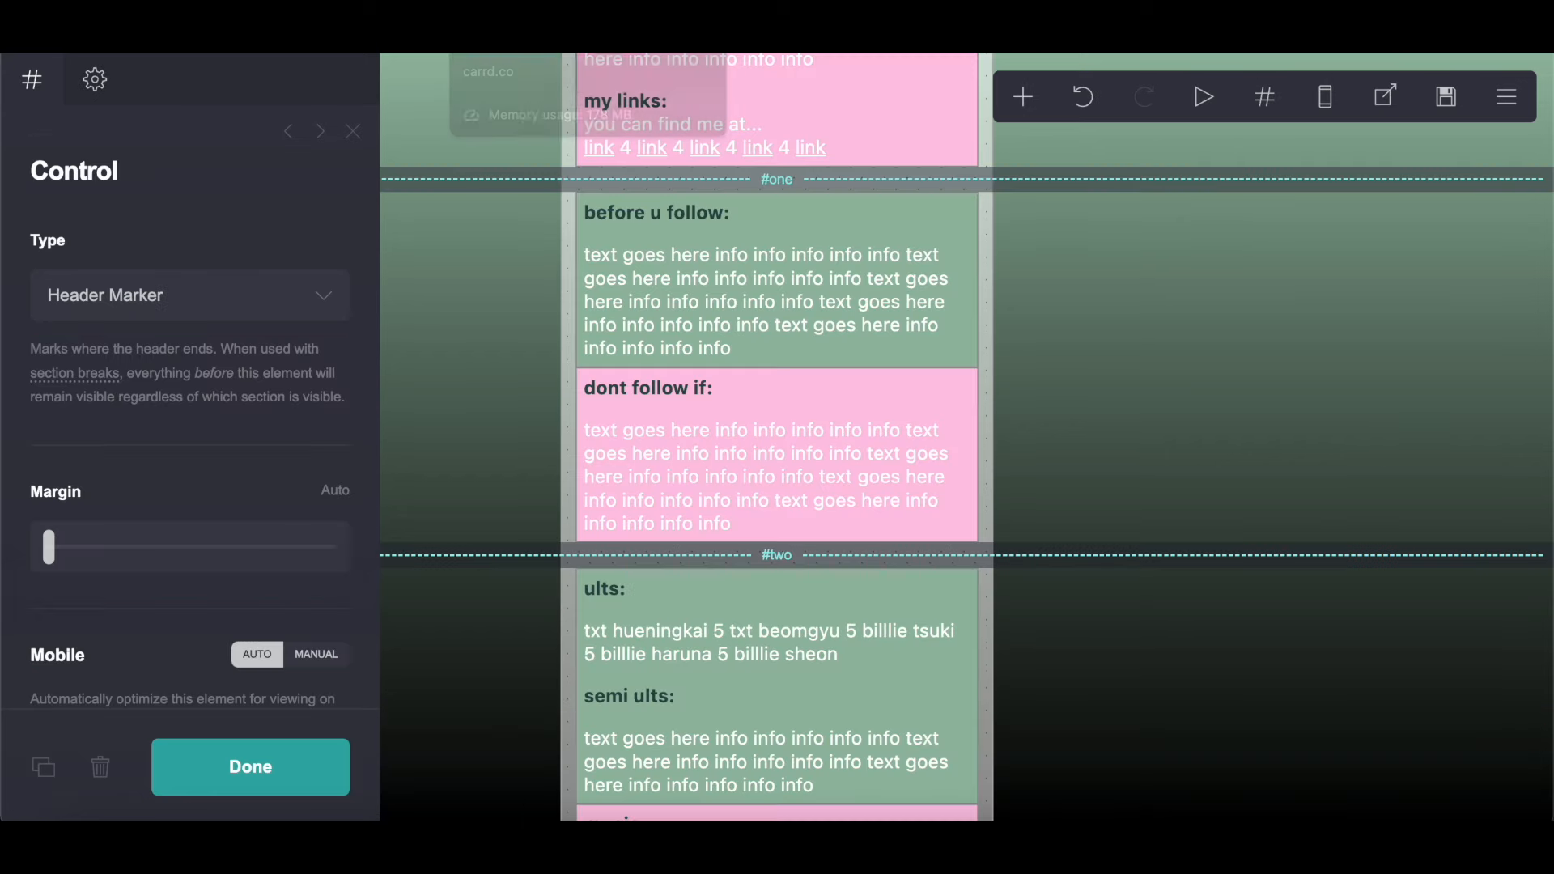
Step: Copy the full "about me" and "likes" text from the reference site's green container
scroll(721, 251, up, 6)
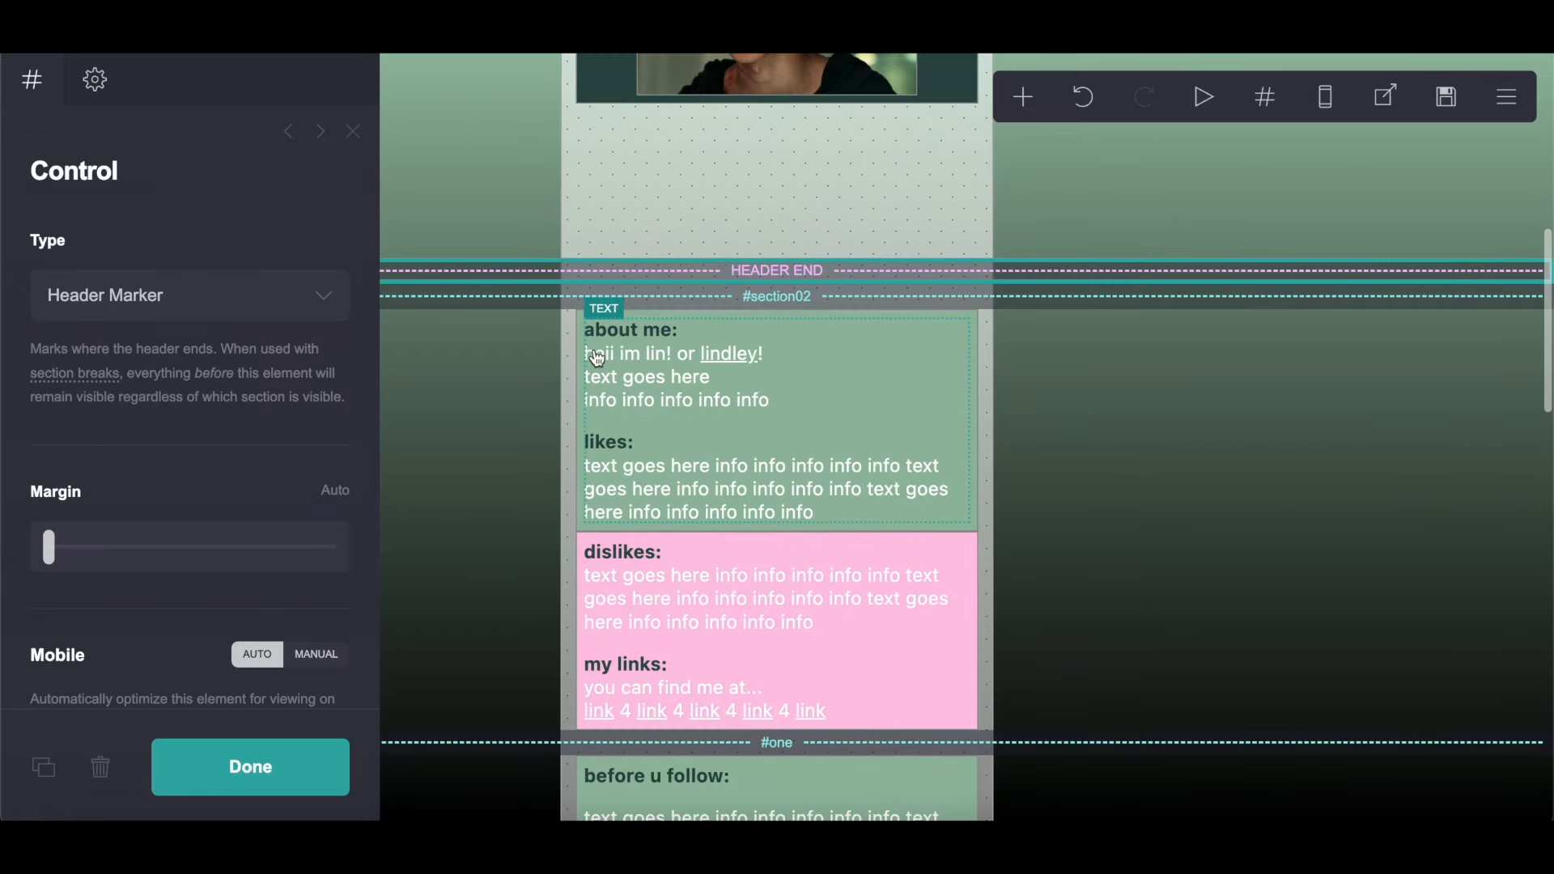
click(576, 583)
scroll(176, 562, down, 5)
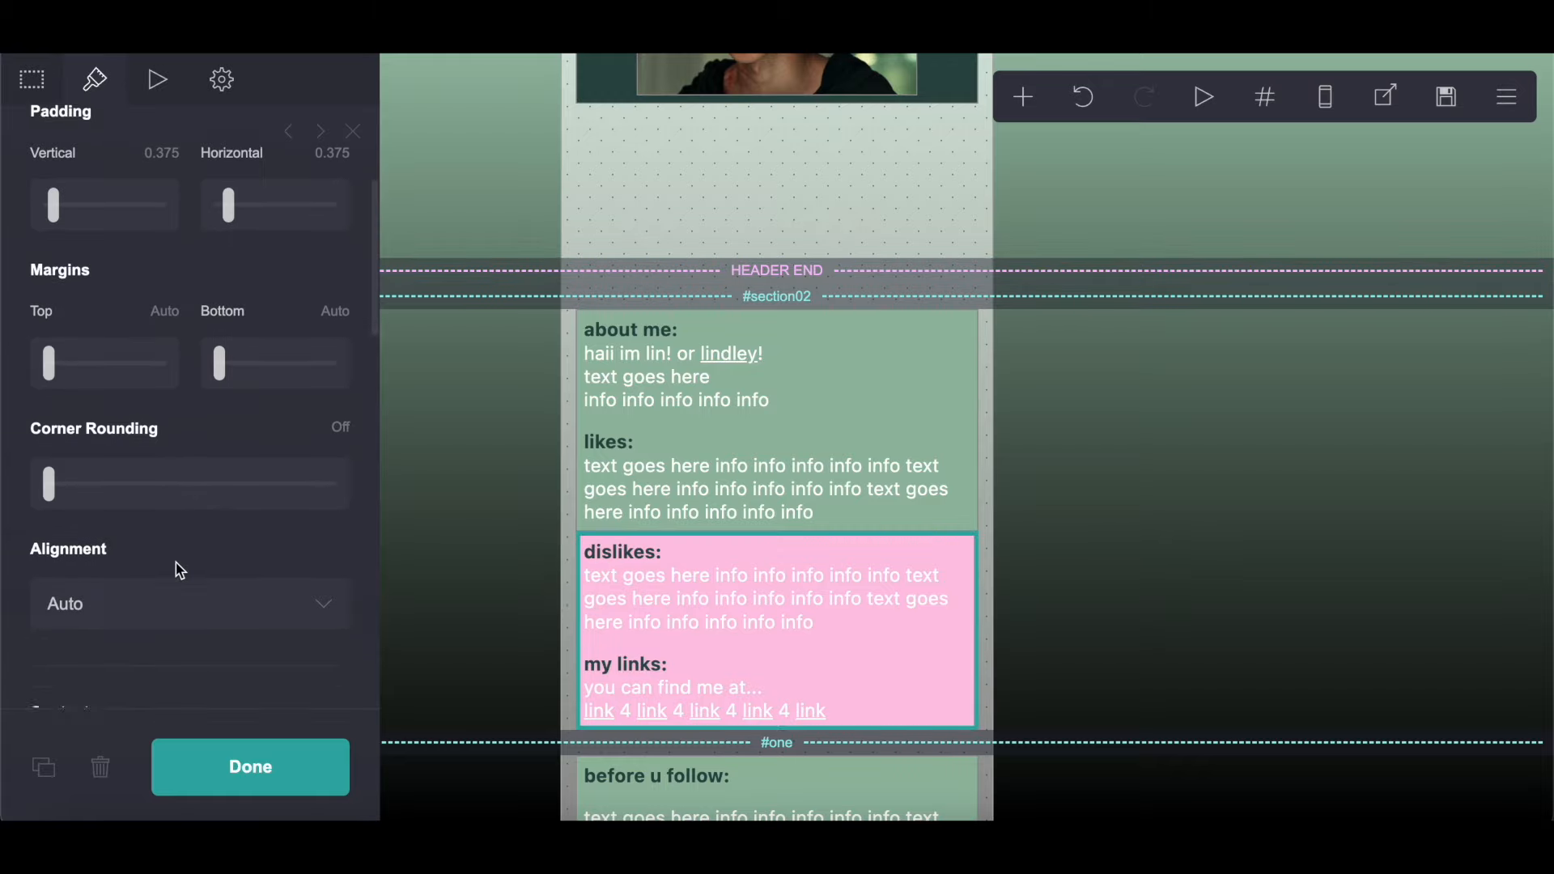
click(637, 400)
drag(41, 257, 349, 541)
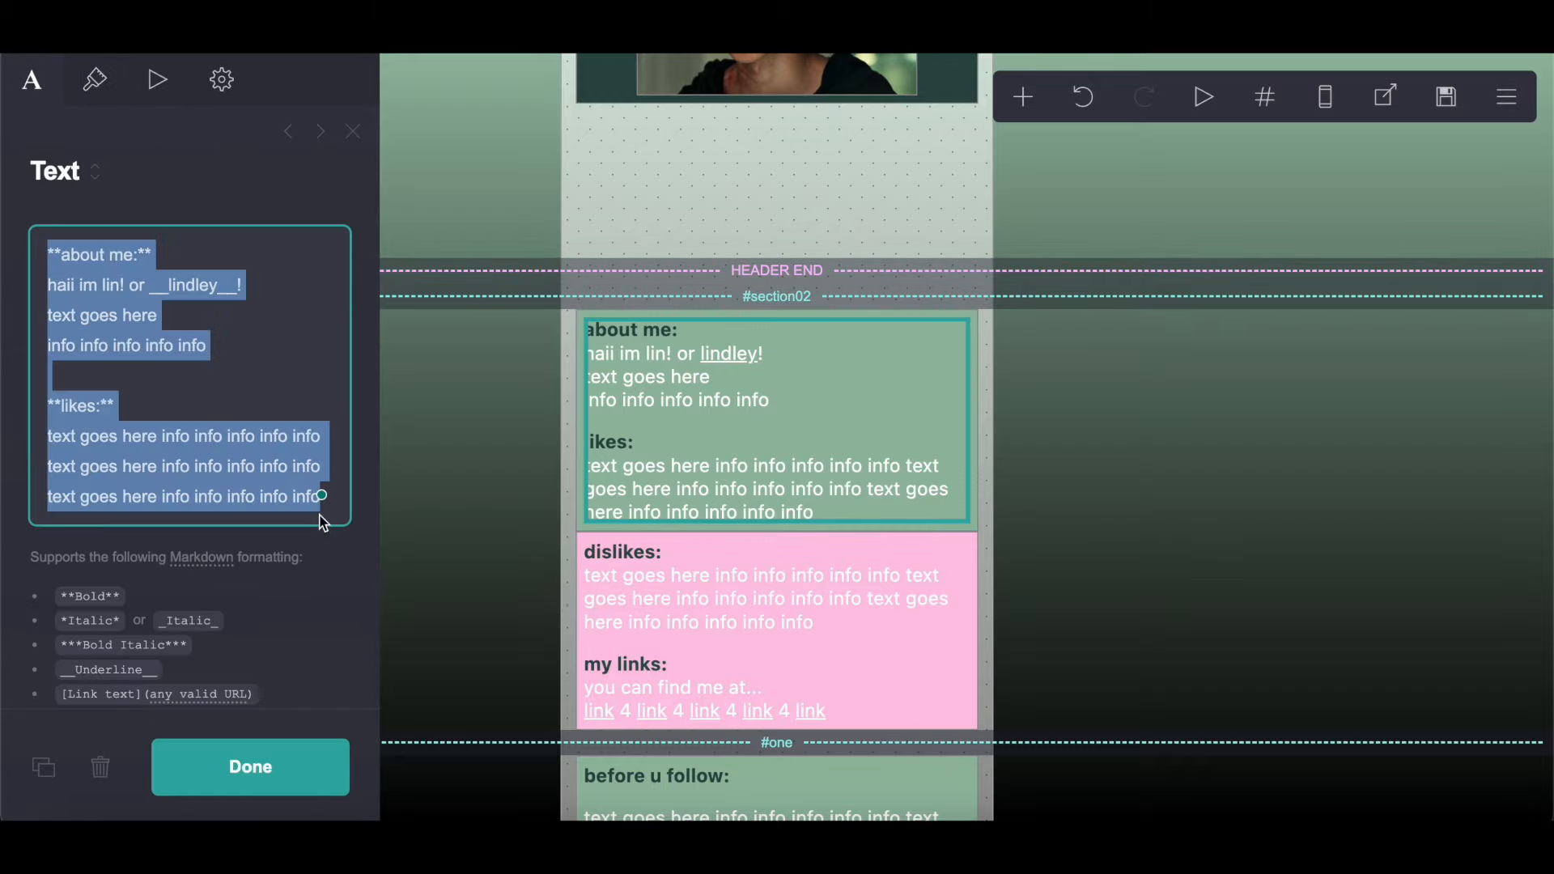
right_click(230, 285)
click(257, 472)
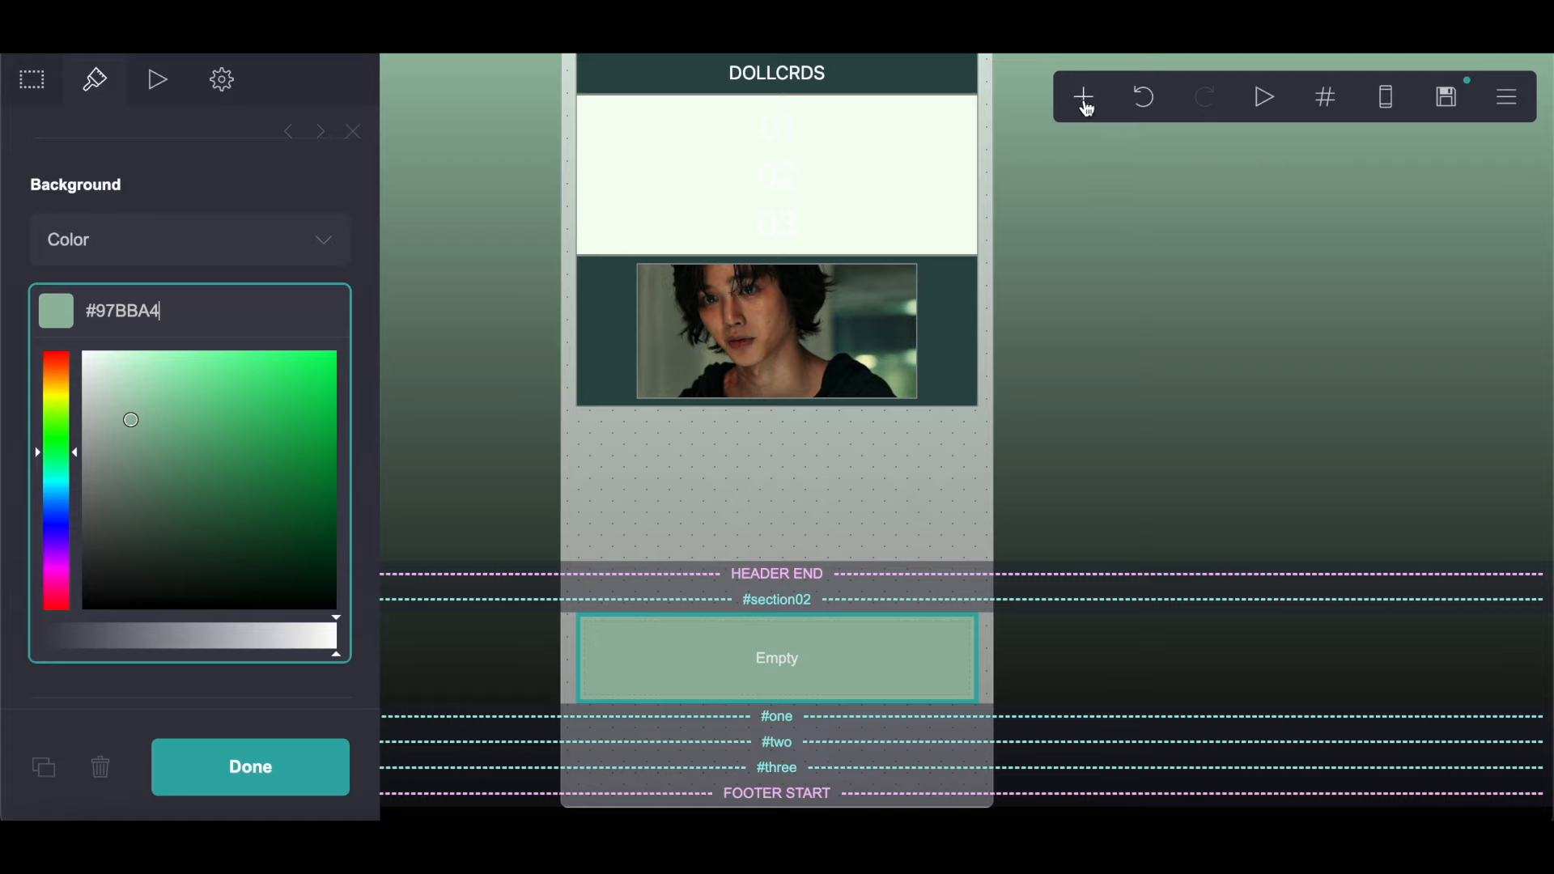
Step: Add a text element inside the green container and set its size to 1, following the notes
click(1085, 101)
click(835, 177)
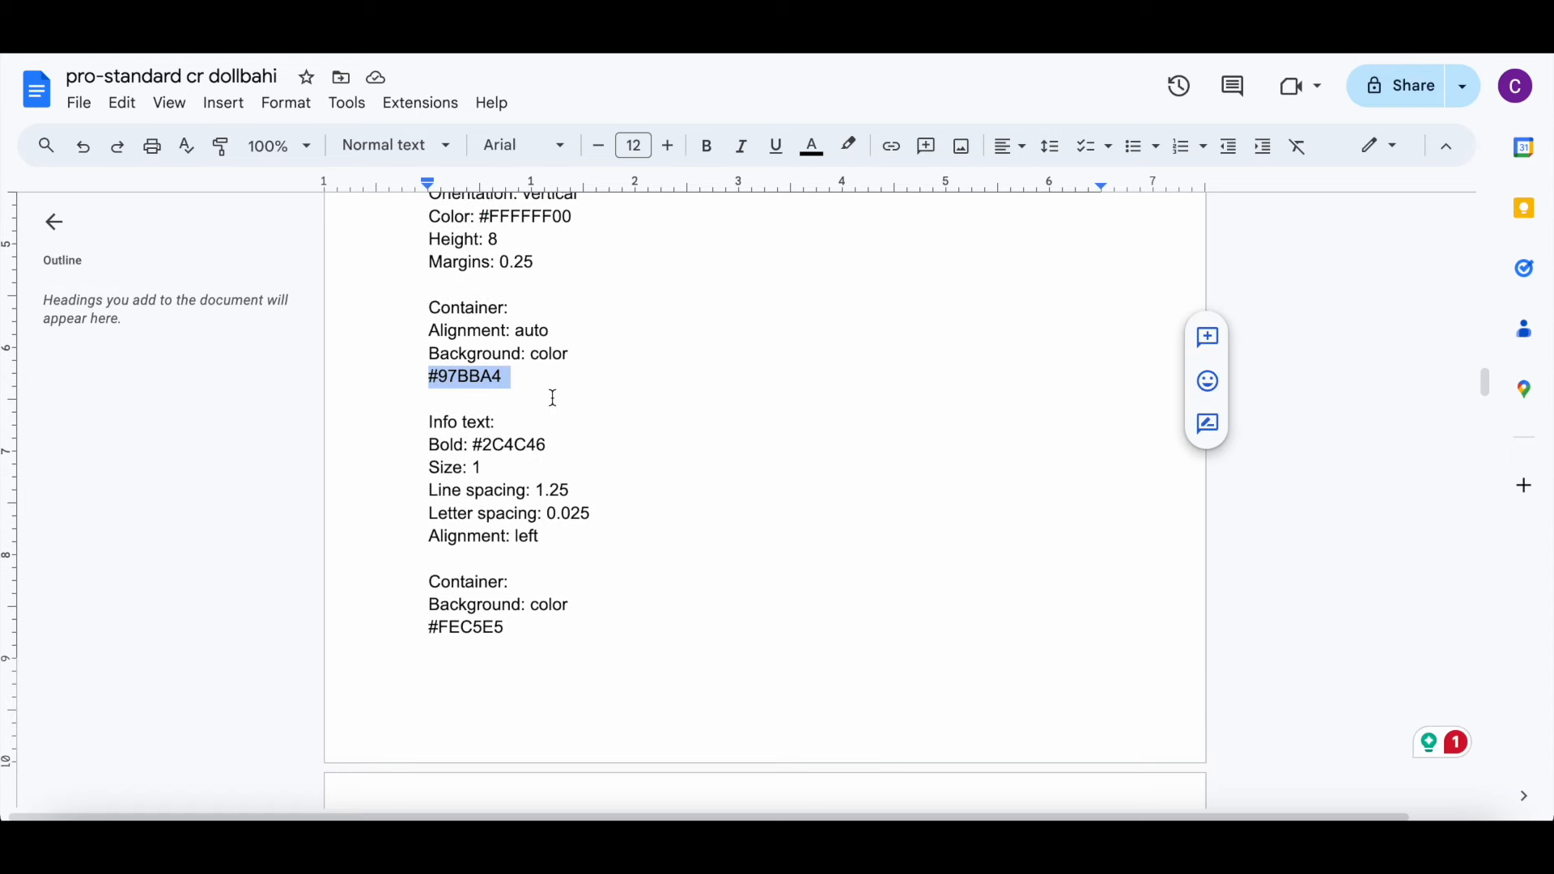
click(397, 32)
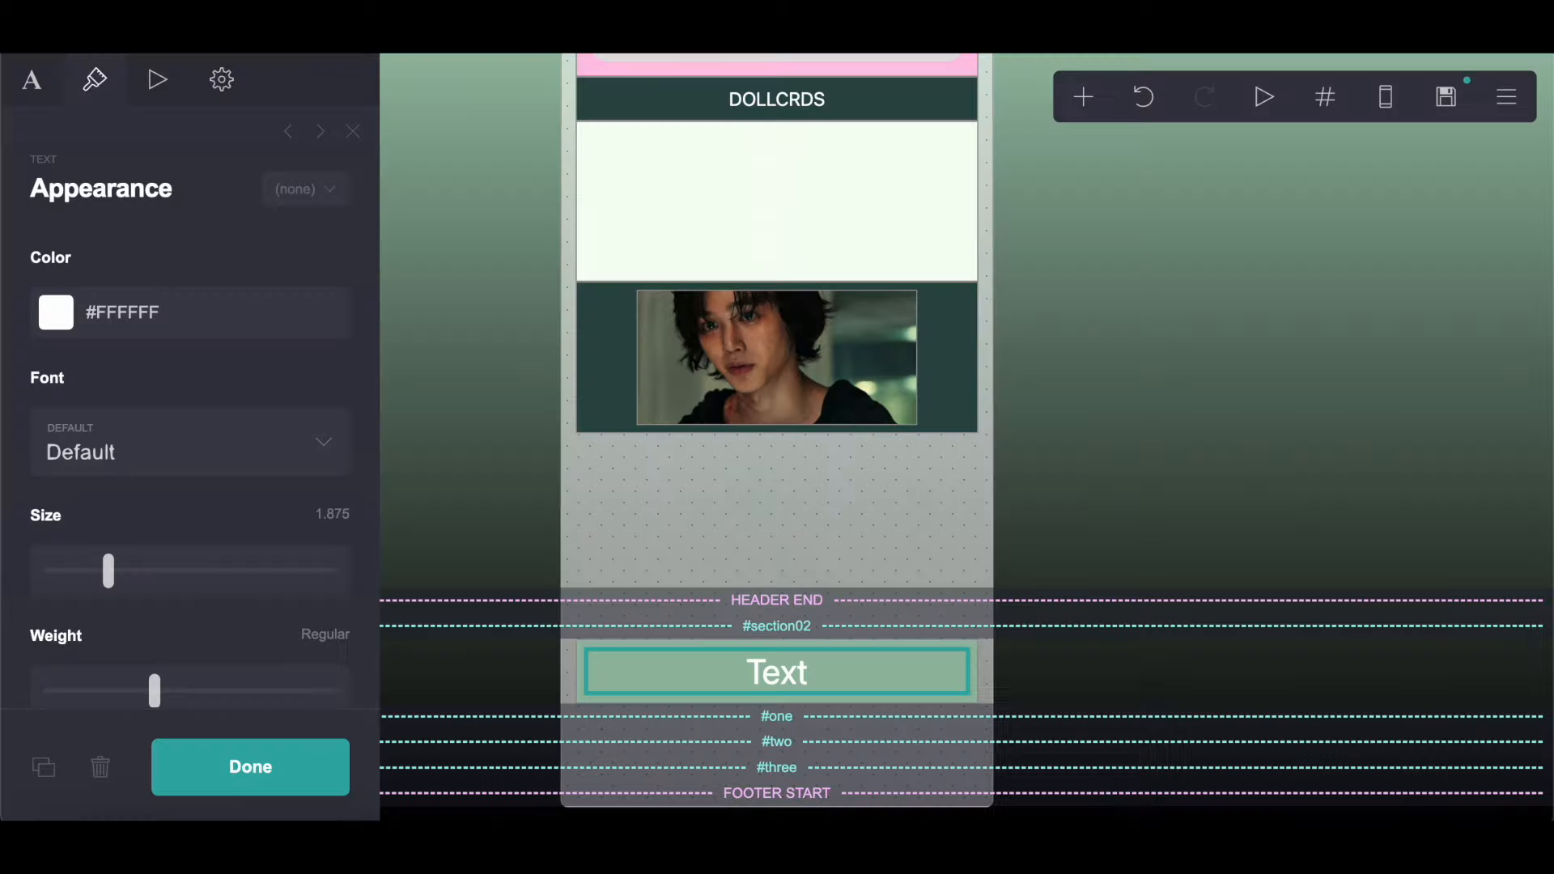
click(332, 514)
text(1)
key(Return)
scroll(209, 503, down, 5)
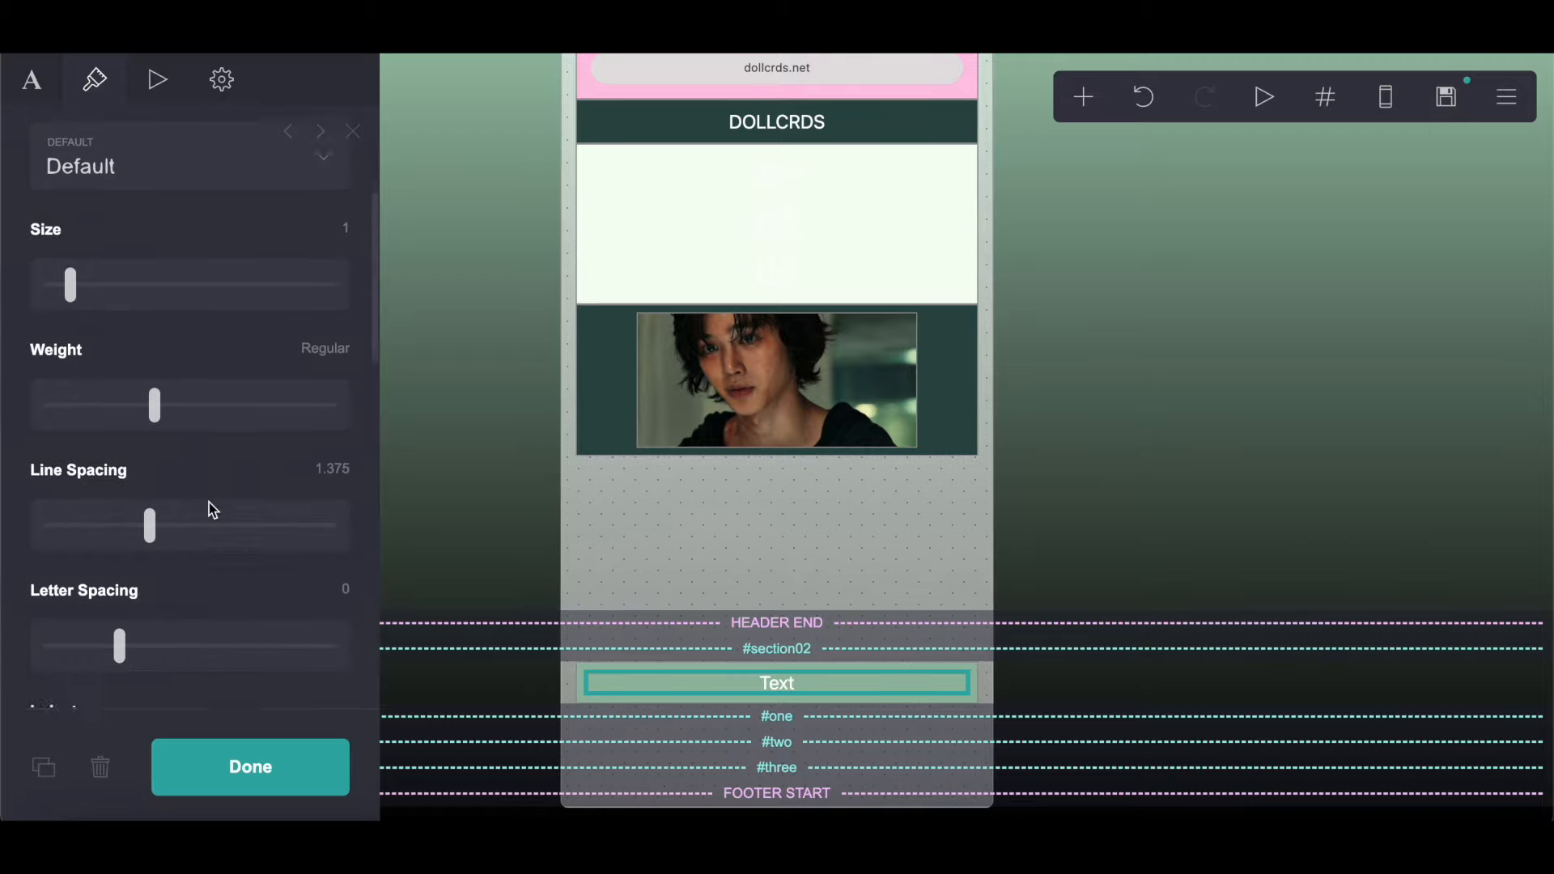
Step: Set the text's line spacing to 1.25, letter spacing to 0.025 and alignment to Left
click(346, 416)
text(1.25)
key(Return)
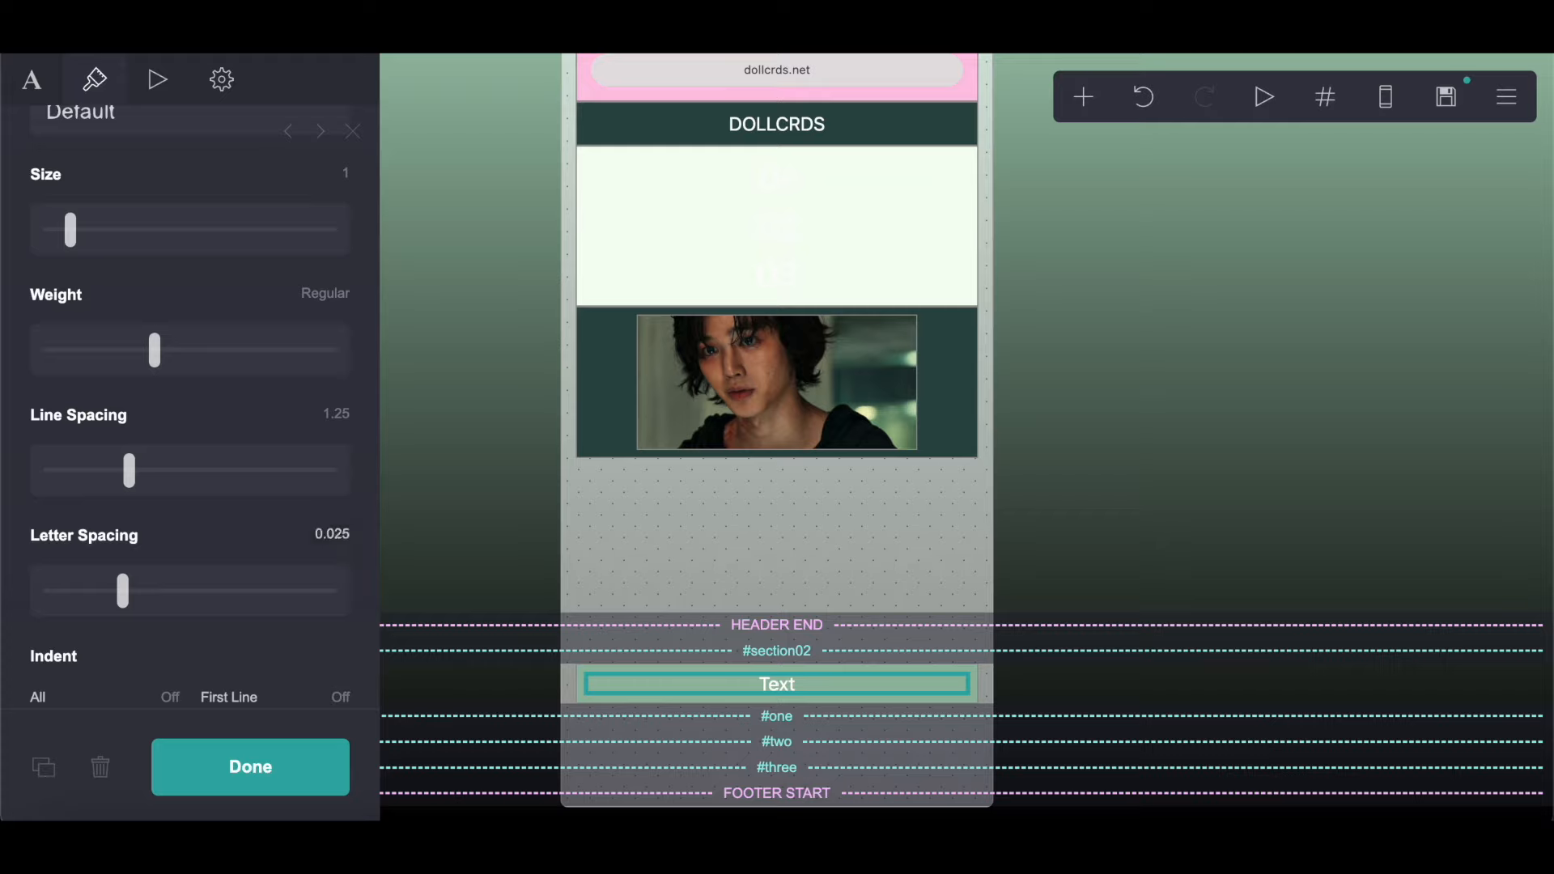
scroll(190, 404, down, 10)
click(127, 500)
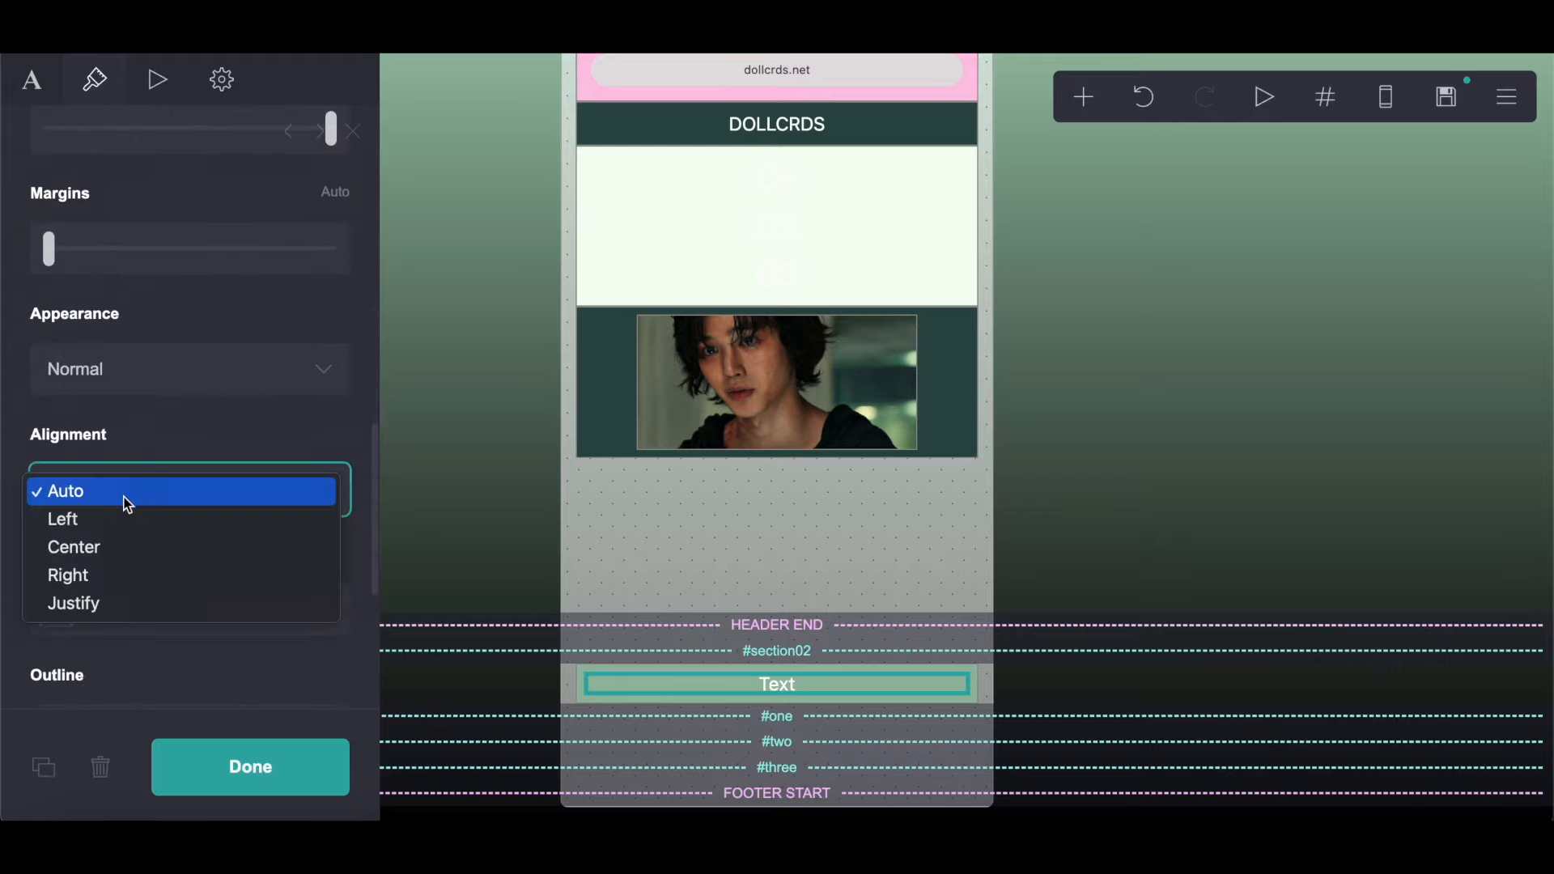
click(77, 519)
Step: Replace the placeholder text with the copied "about me" and "likes" content
click(32, 78)
right_click(121, 150)
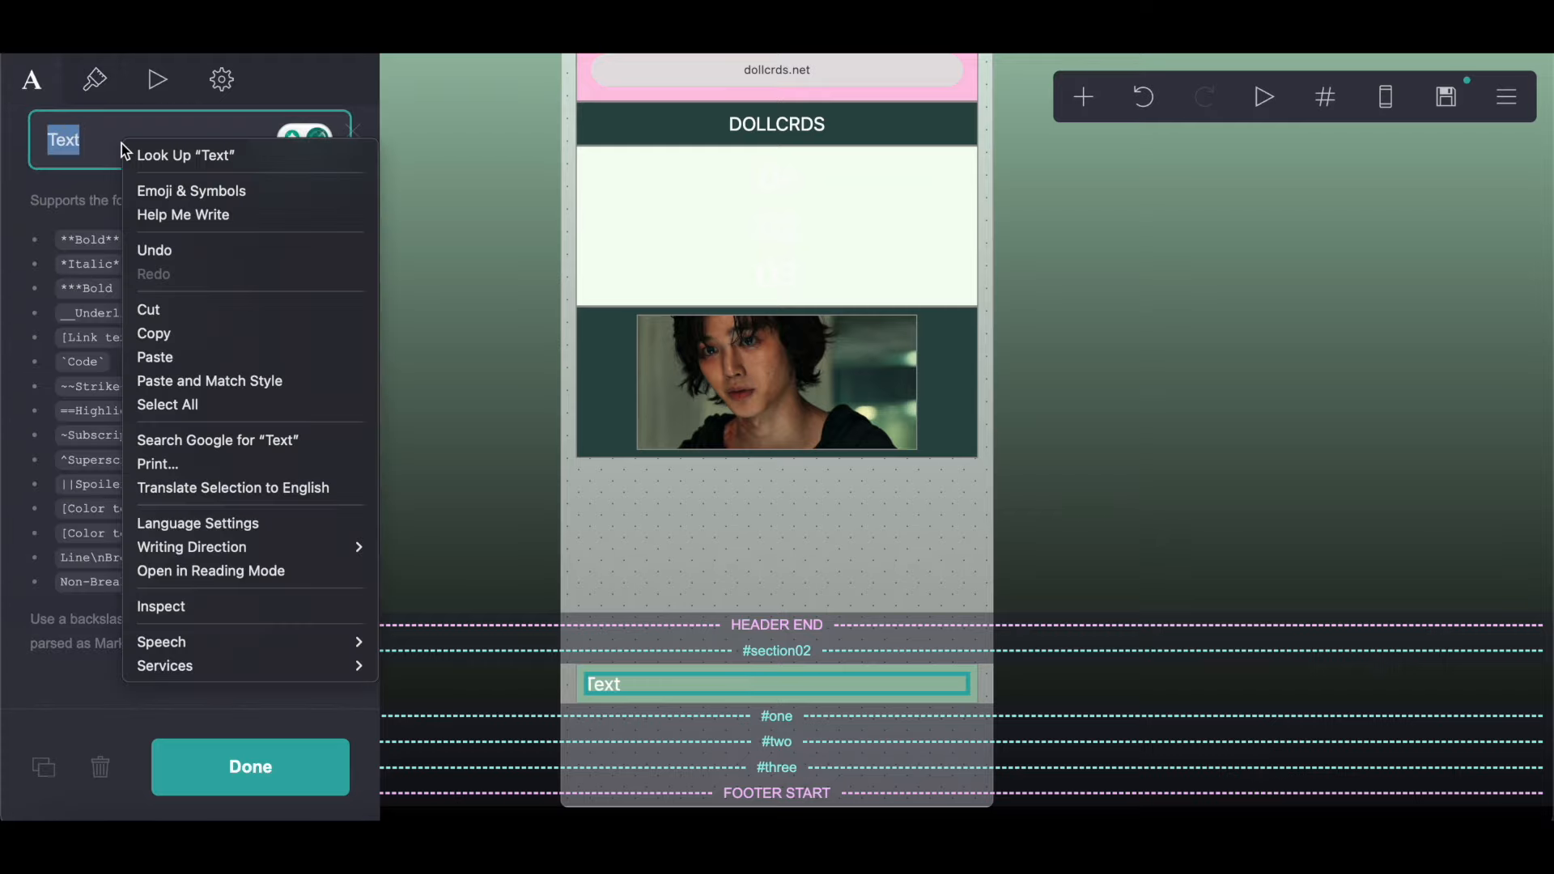
click(162, 357)
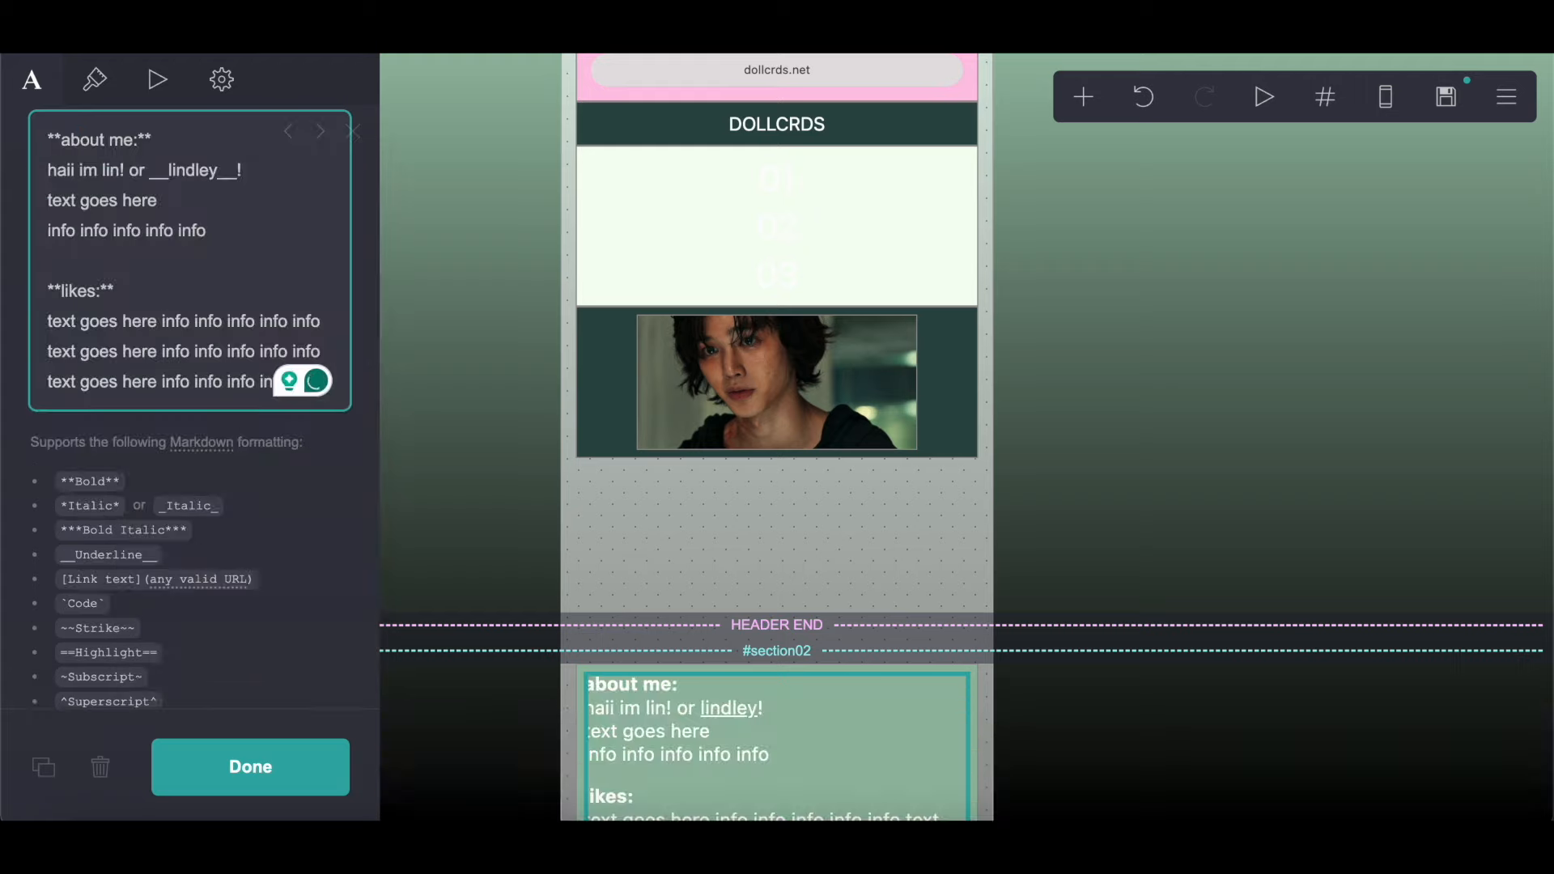
Step: Copy the bold colour code #2C4C46 from the info text section of the notes
key(alt+Tab)
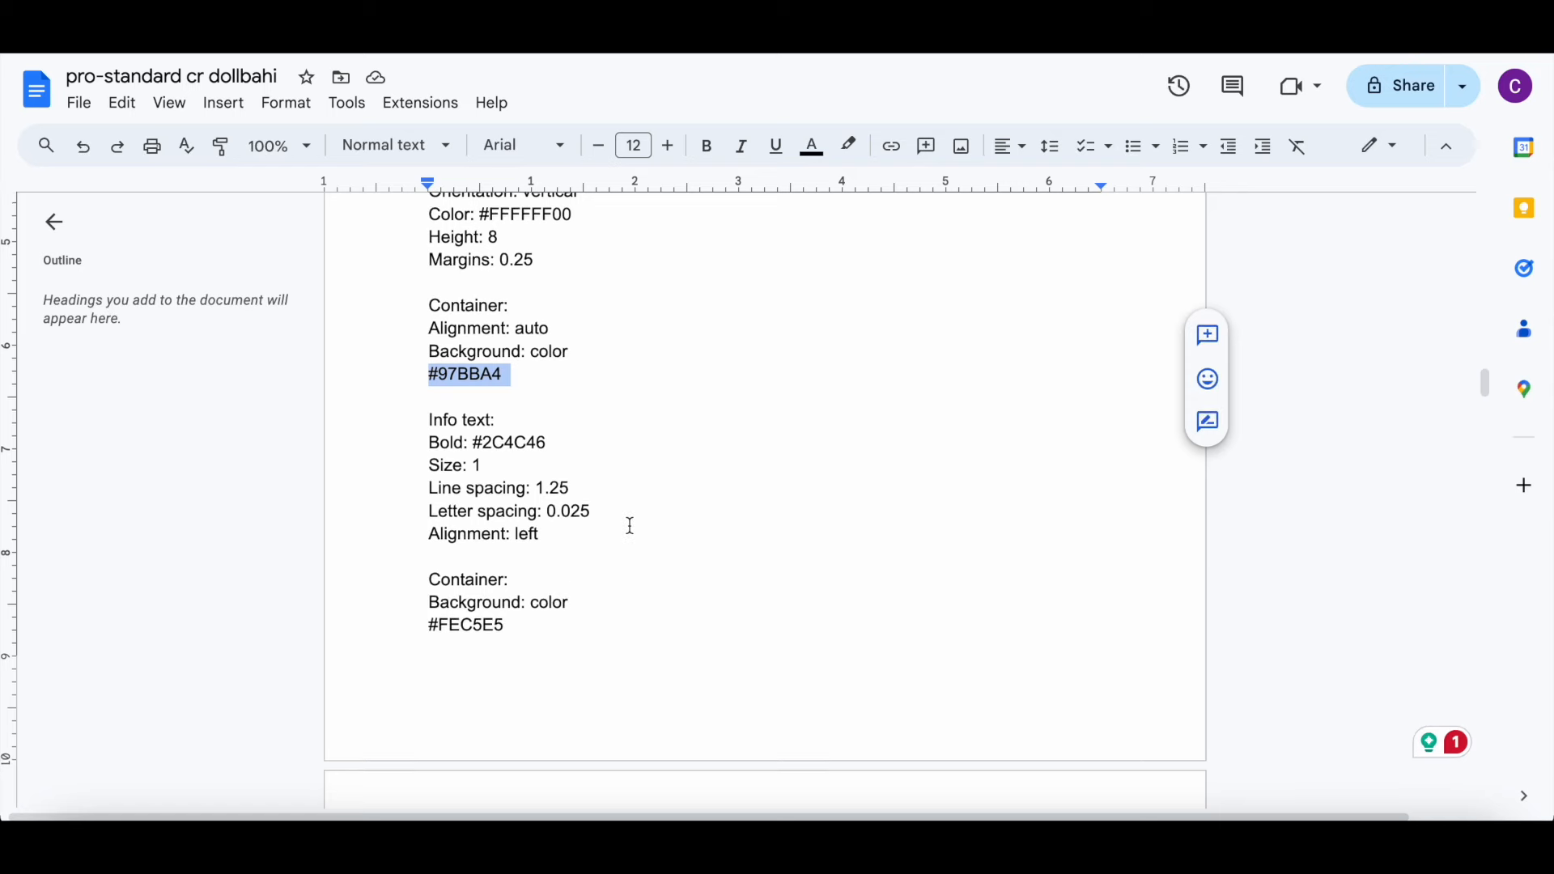
scroll(631, 527, down, 1)
drag(477, 407, 628, 403)
right_click(629, 402)
click(701, 316)
key(alt+Tab)
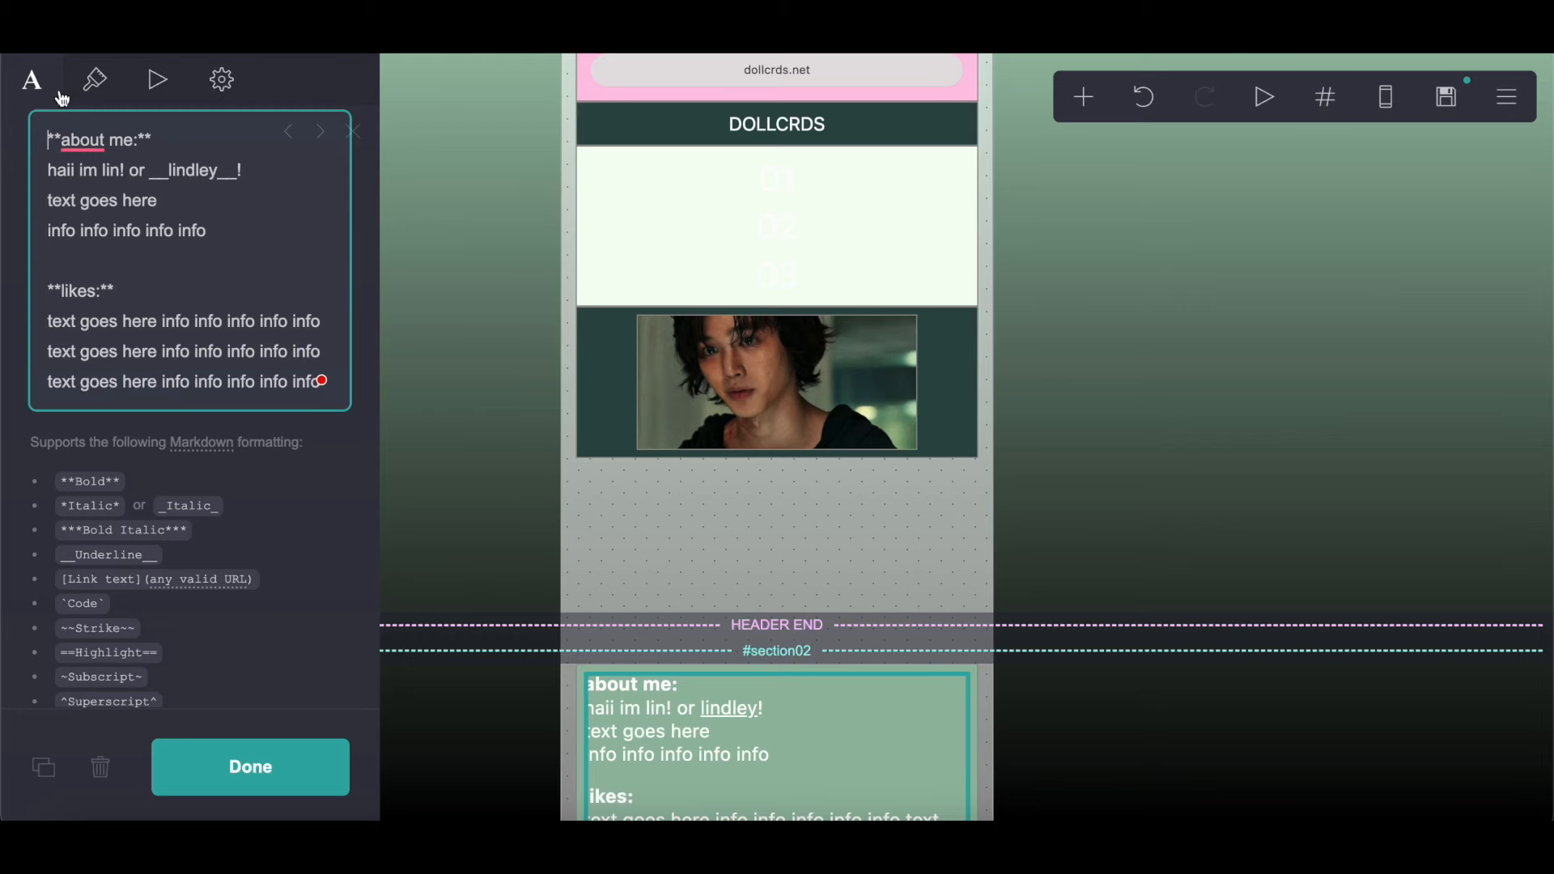
Step: Set the info text's bold colour to #2C4C46 and check the element's settings
click(95, 79)
click(151, 301)
right_click(156, 301)
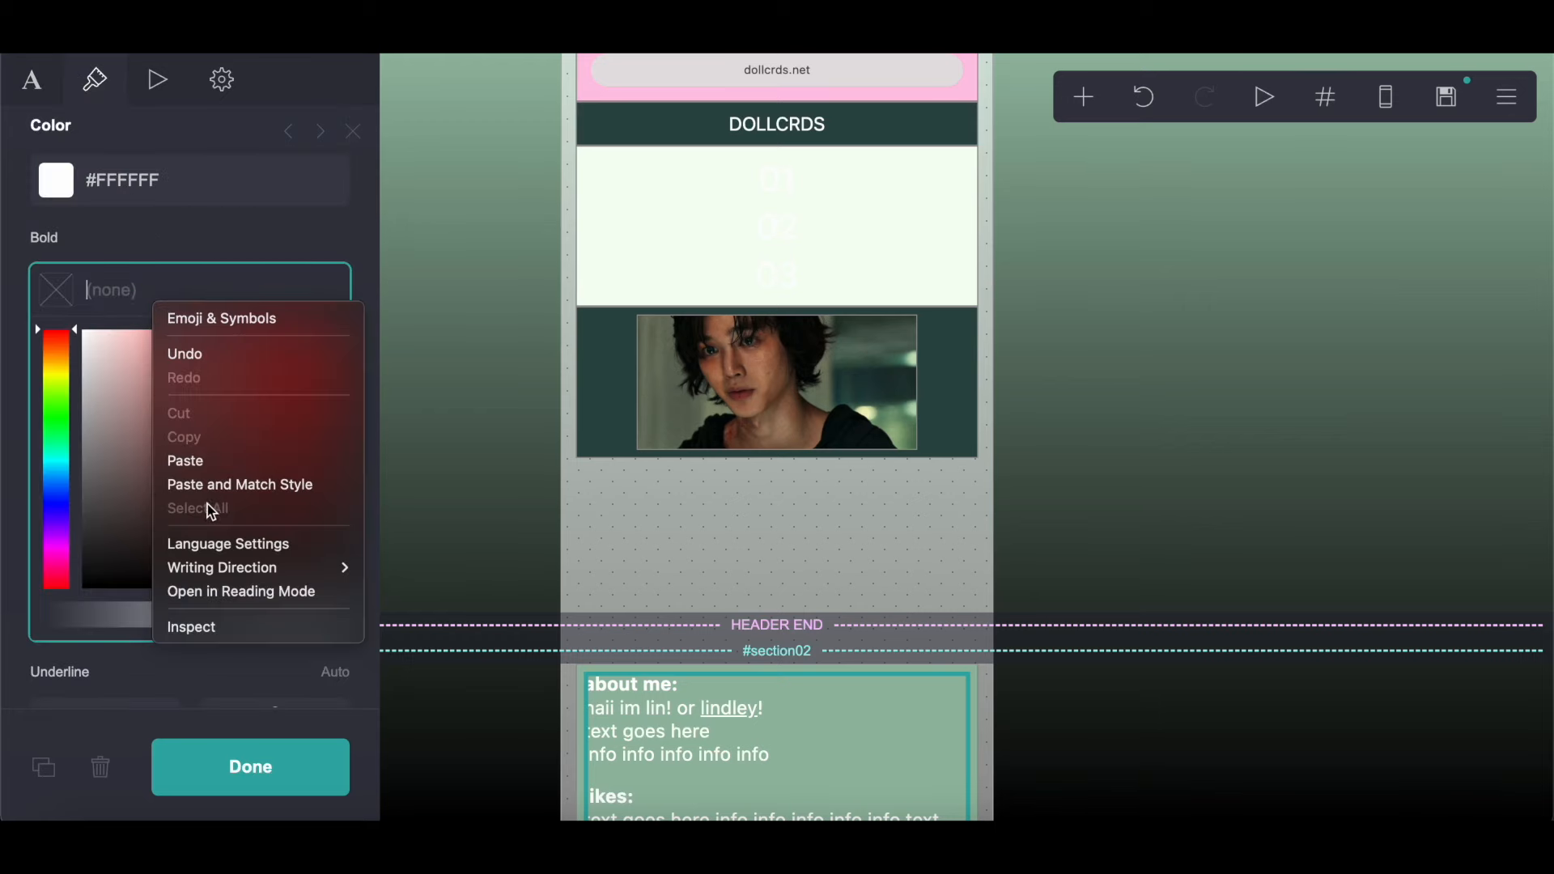
click(202, 463)
click(174, 248)
scroll(180, 257, up, 2)
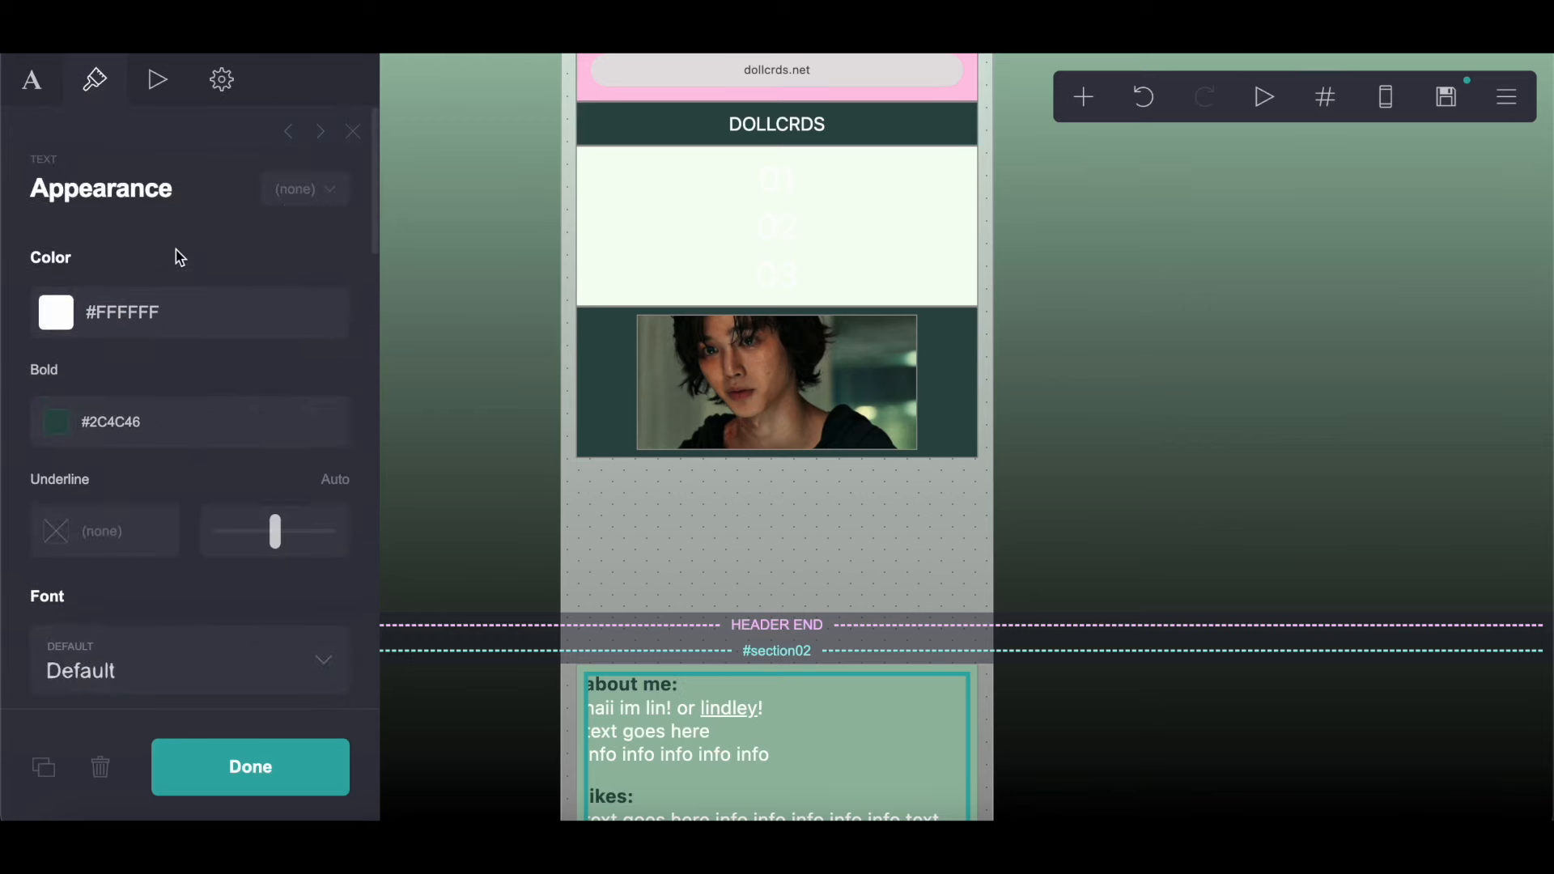
click(222, 79)
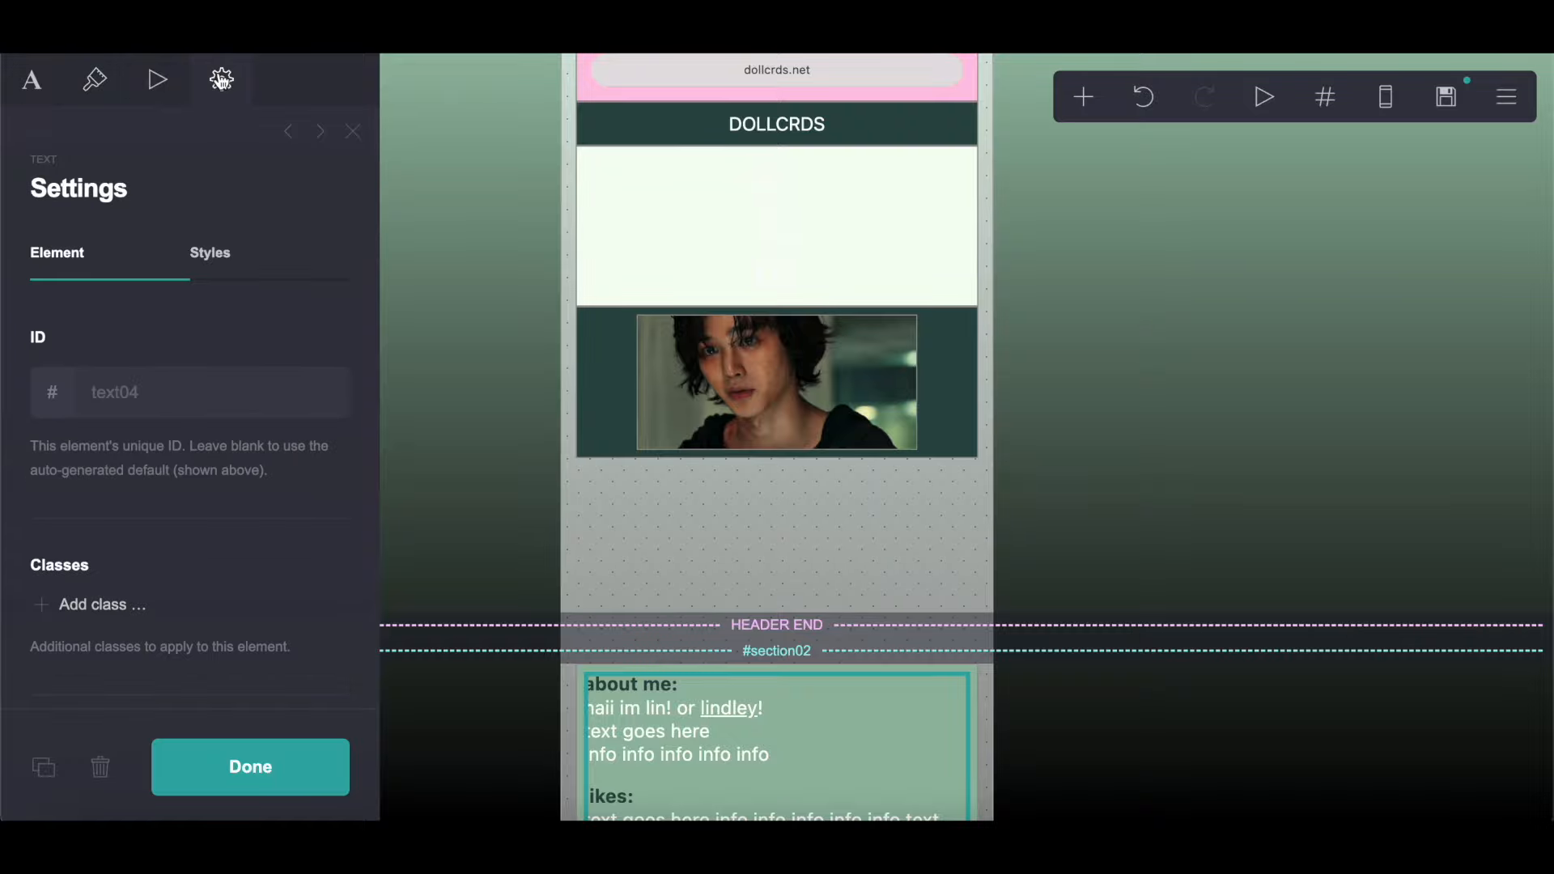
scroll(458, 477, down, 3)
Step: Add a second container below the "about me" container and set its background colour to #FEC5E5
click(578, 506)
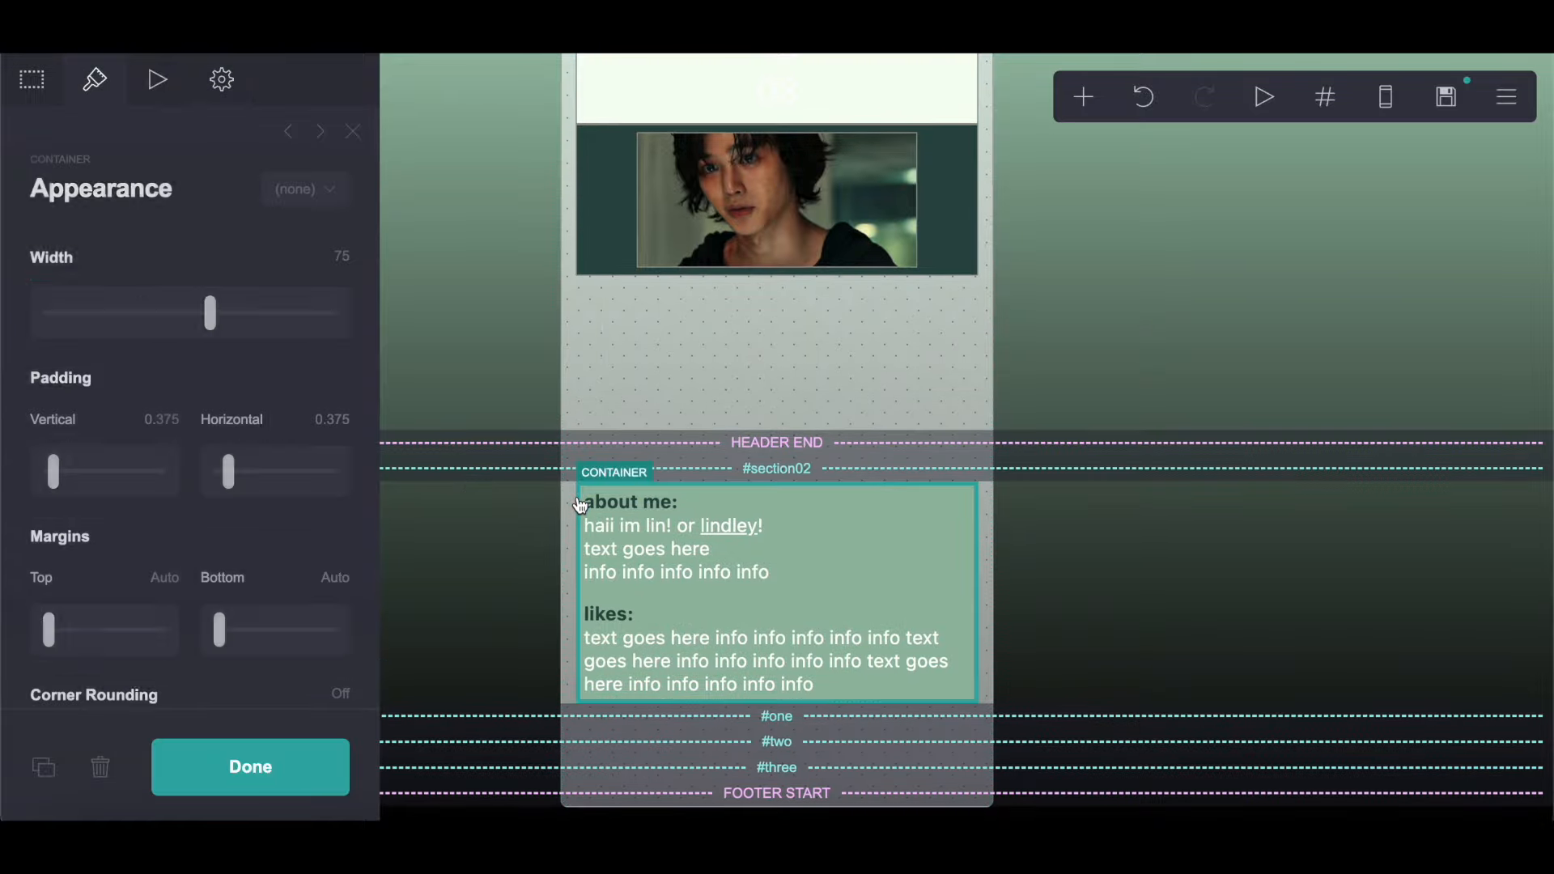
click(1083, 96)
click(861, 583)
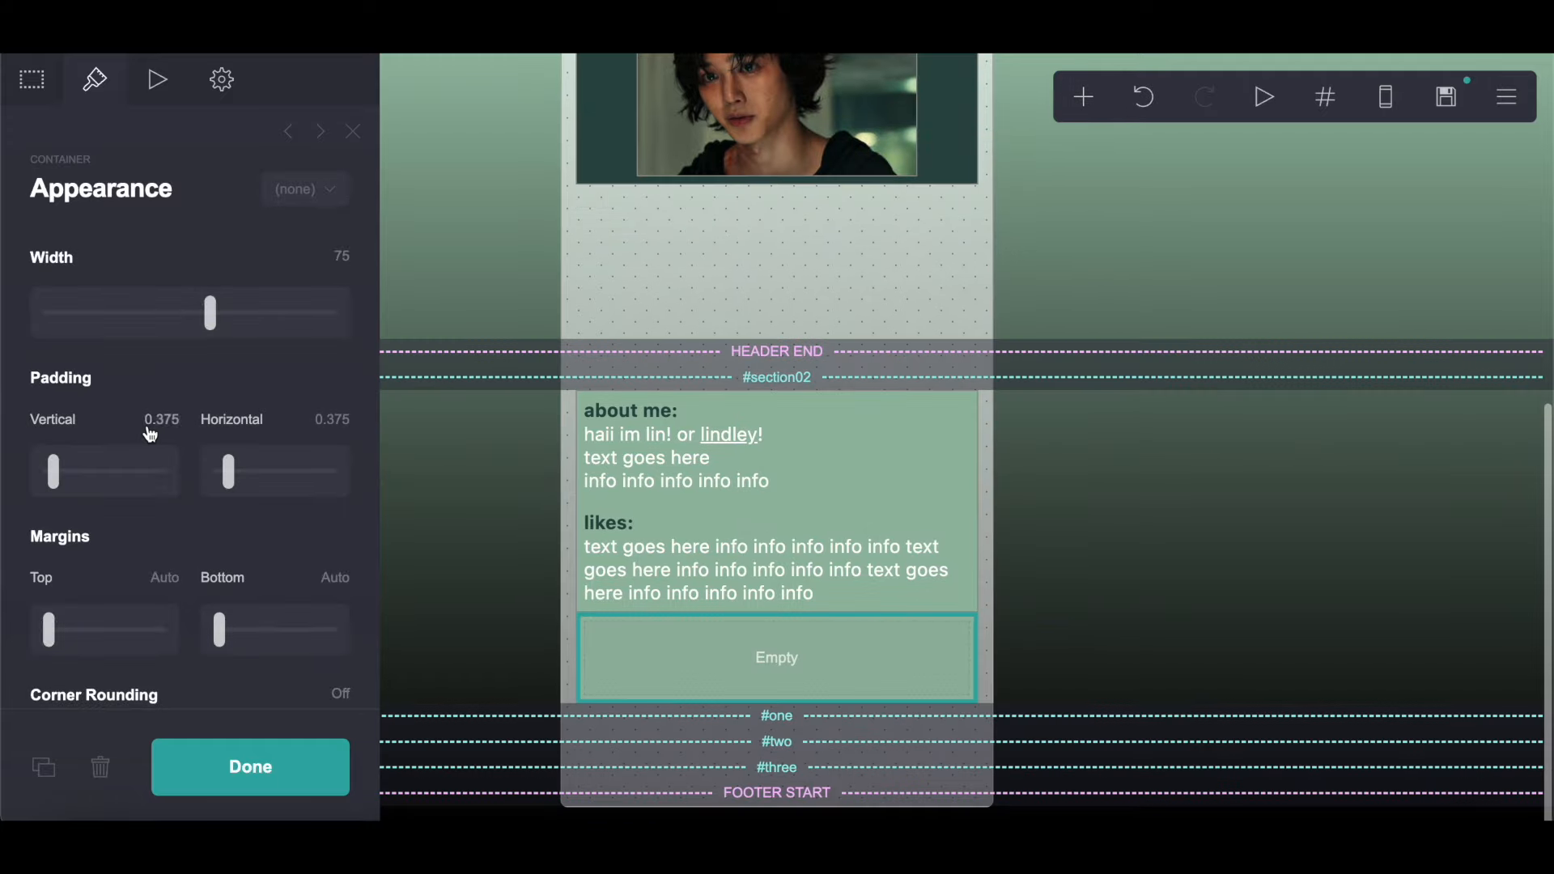
scroll(148, 435, down, 5)
scroll(149, 435, down, 3)
click(265, 400)
text(F)
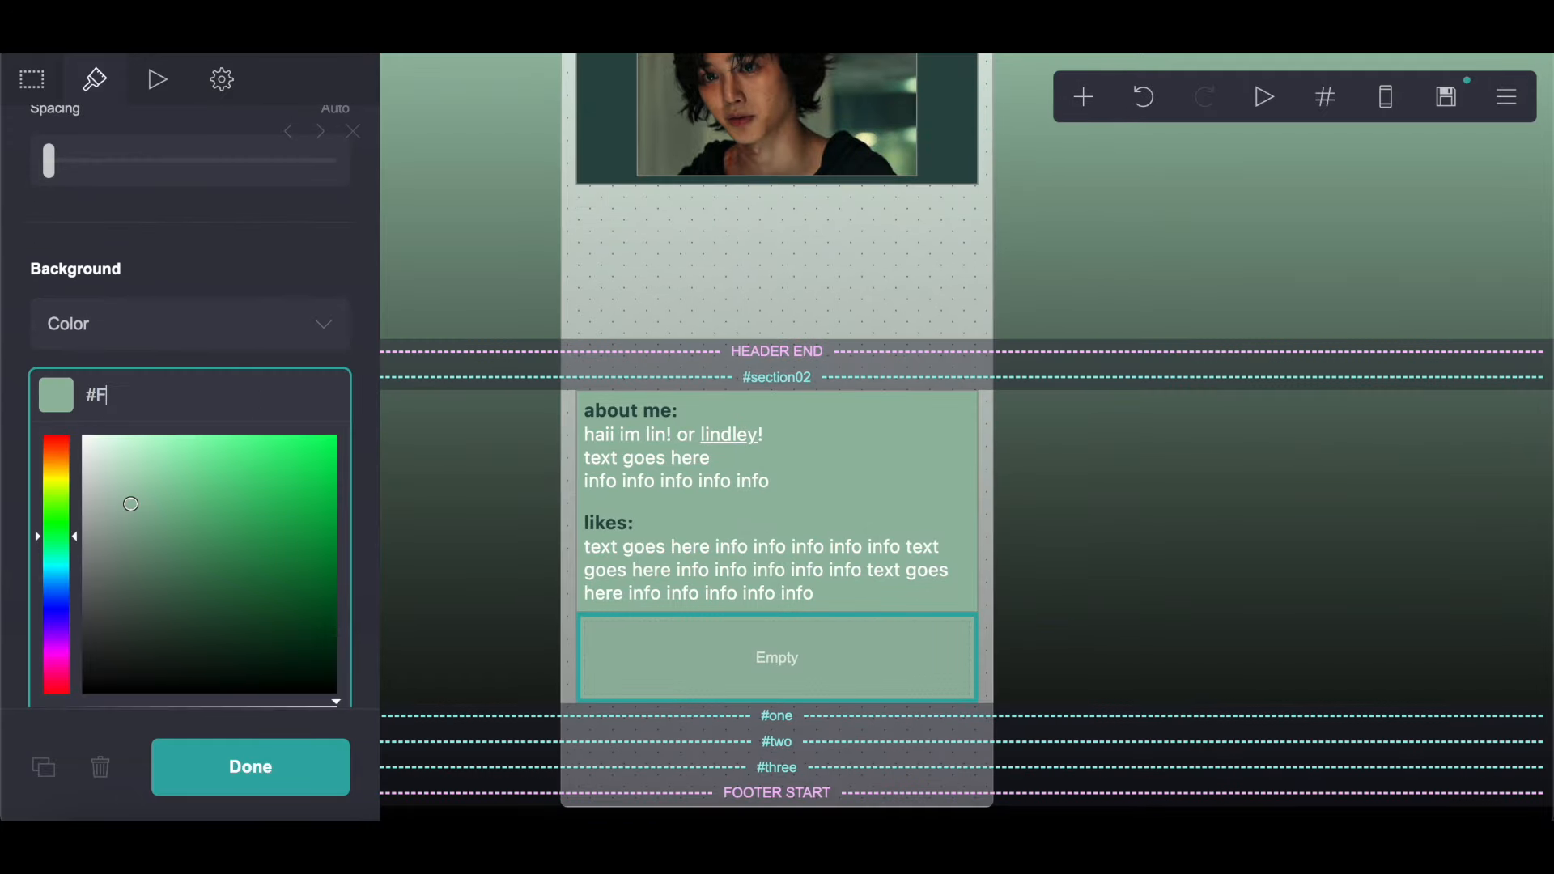
text(EC5E5)
click(221, 78)
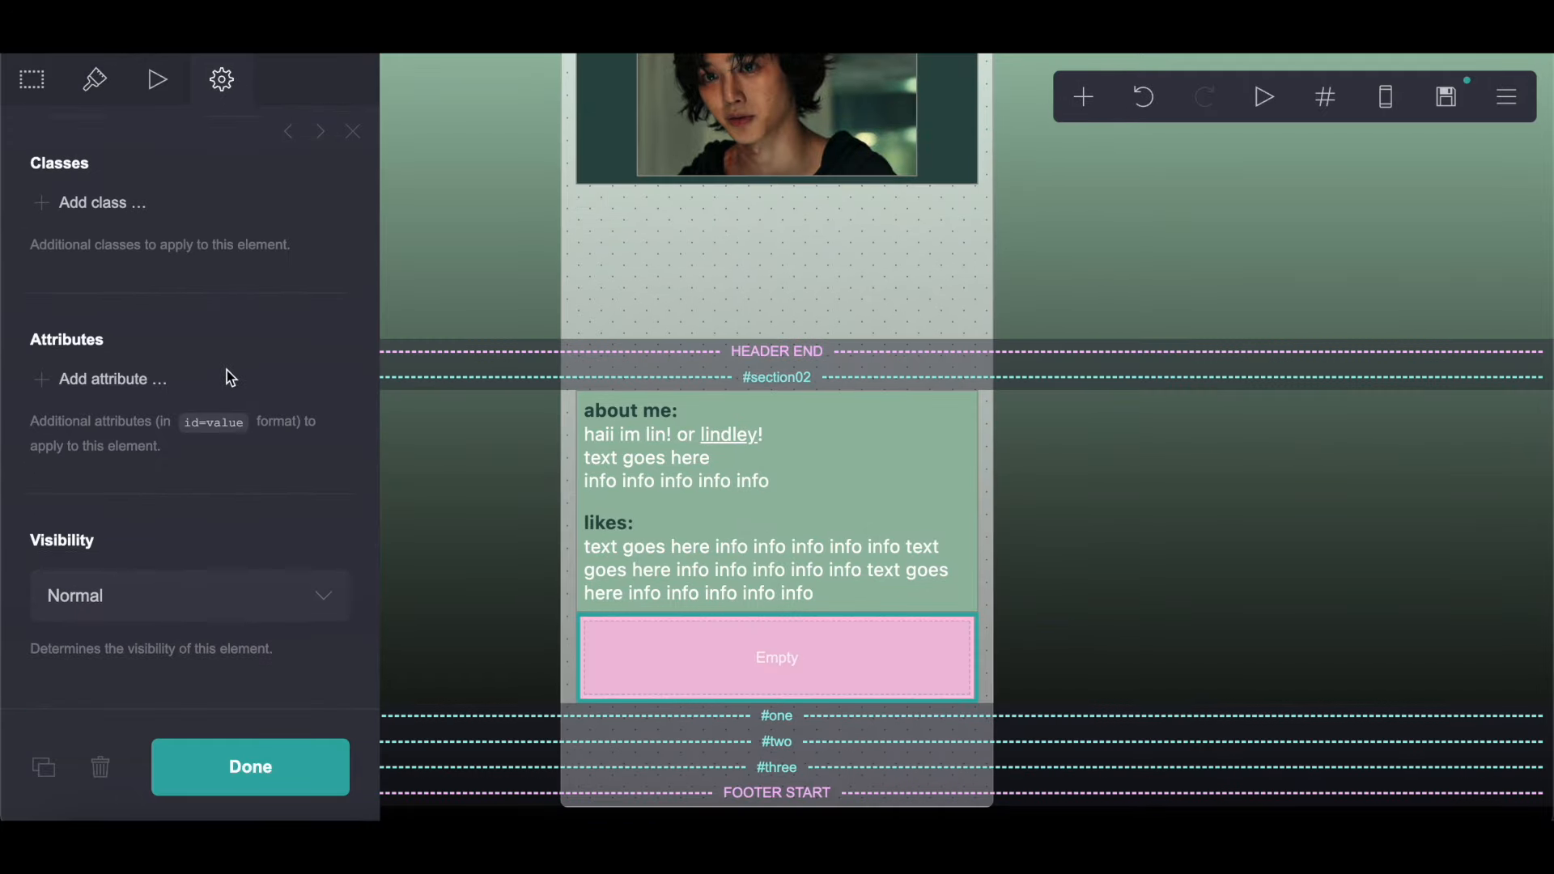
scroll(227, 371, up, 3)
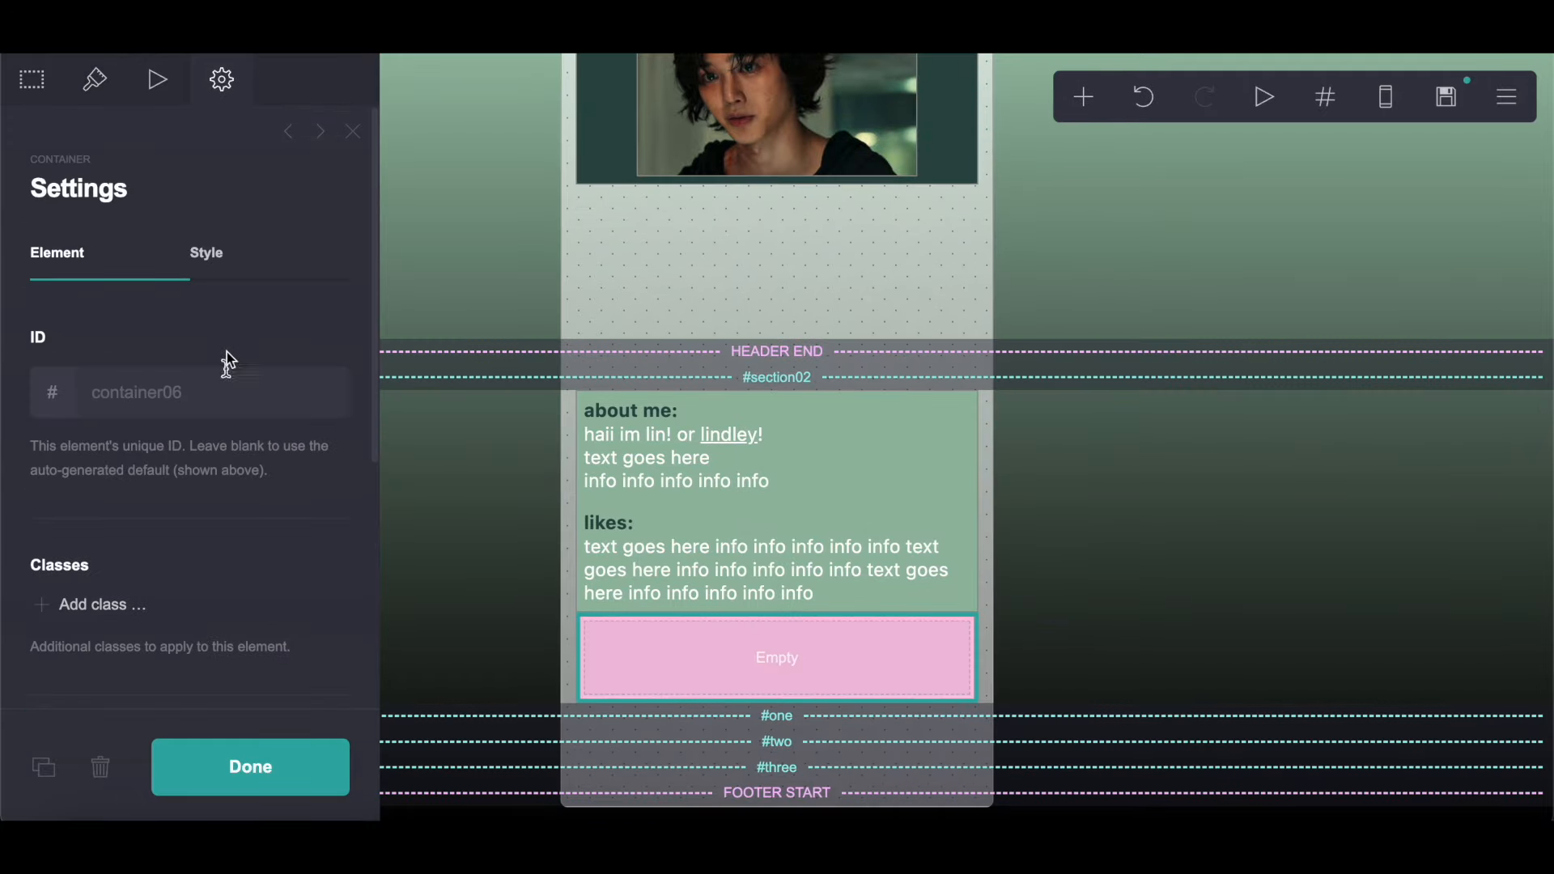
Step: Add a text element for the pink container and copy the "dislikes" and "my links" content from the reference site
click(1079, 98)
click(751, 189)
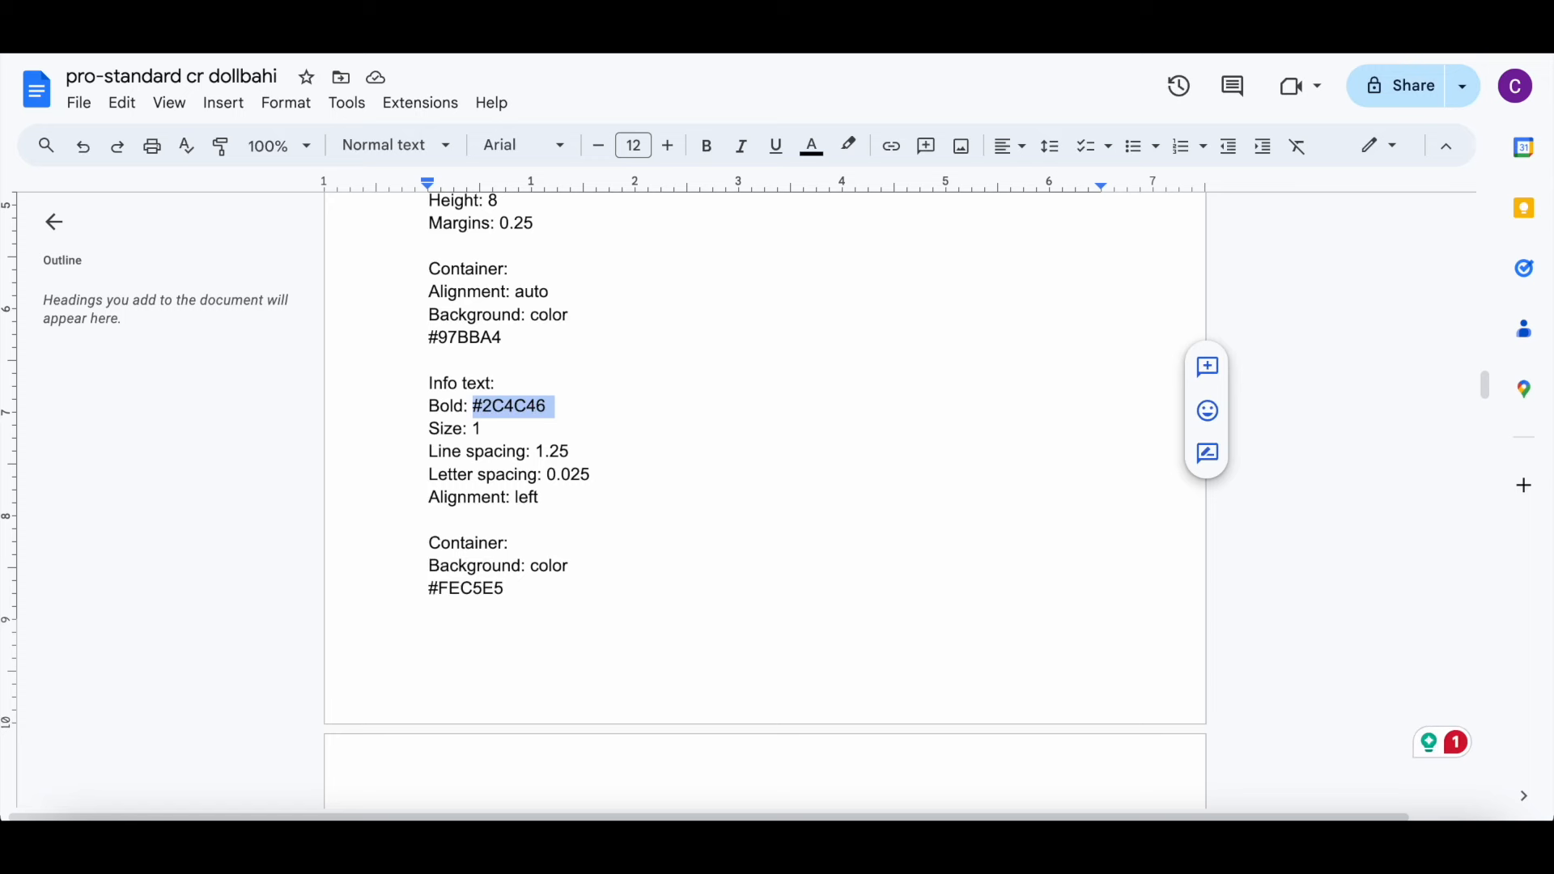
scroll(577, 498, down, 5)
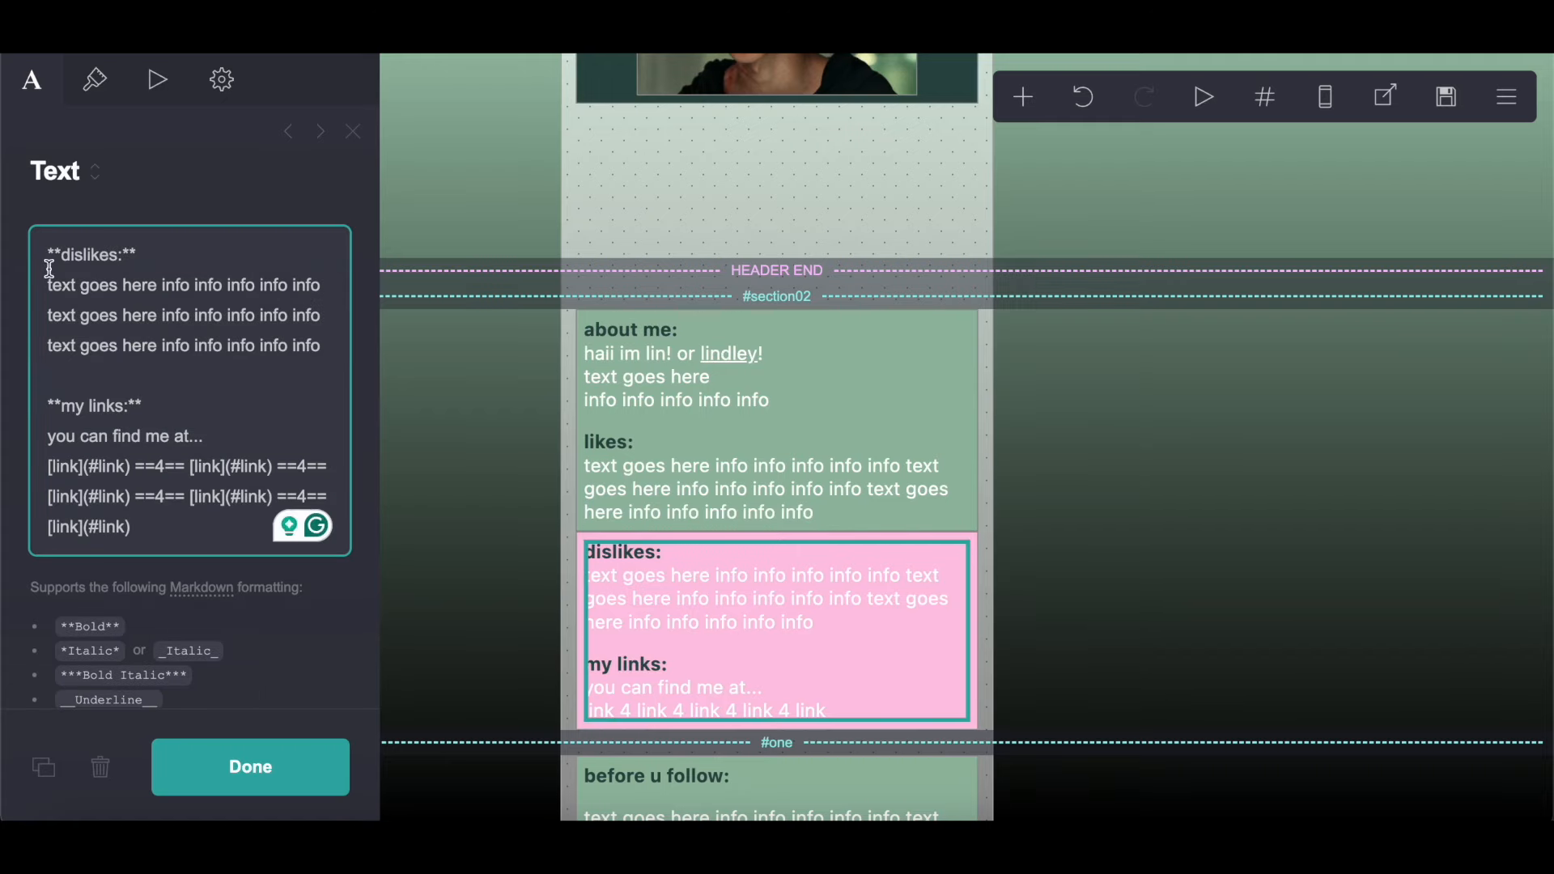
drag(43, 255, 216, 520)
right_click(202, 445)
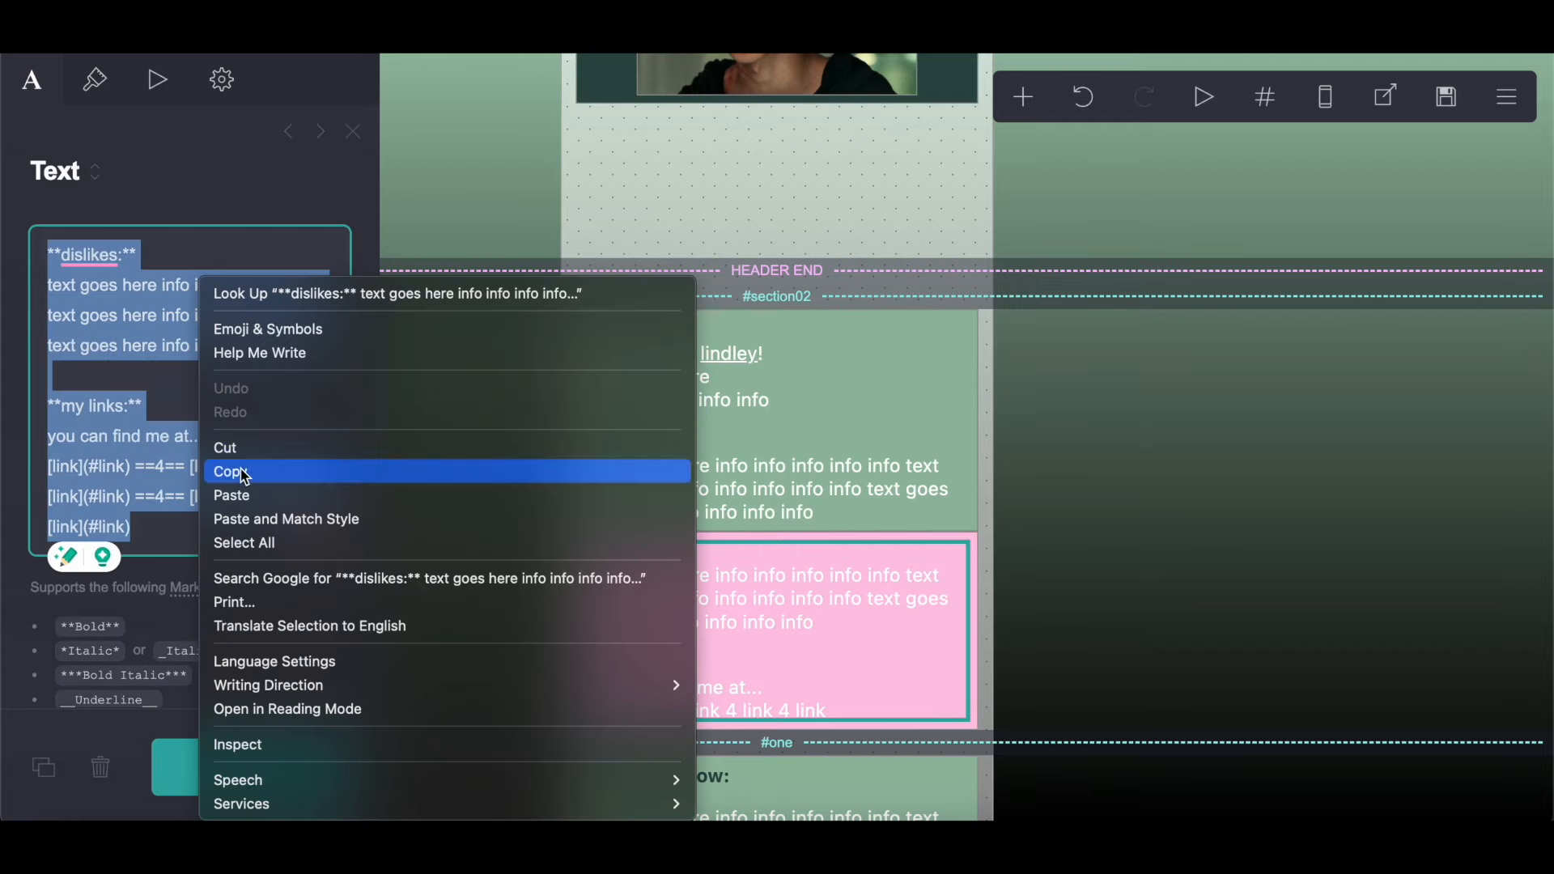
click(217, 464)
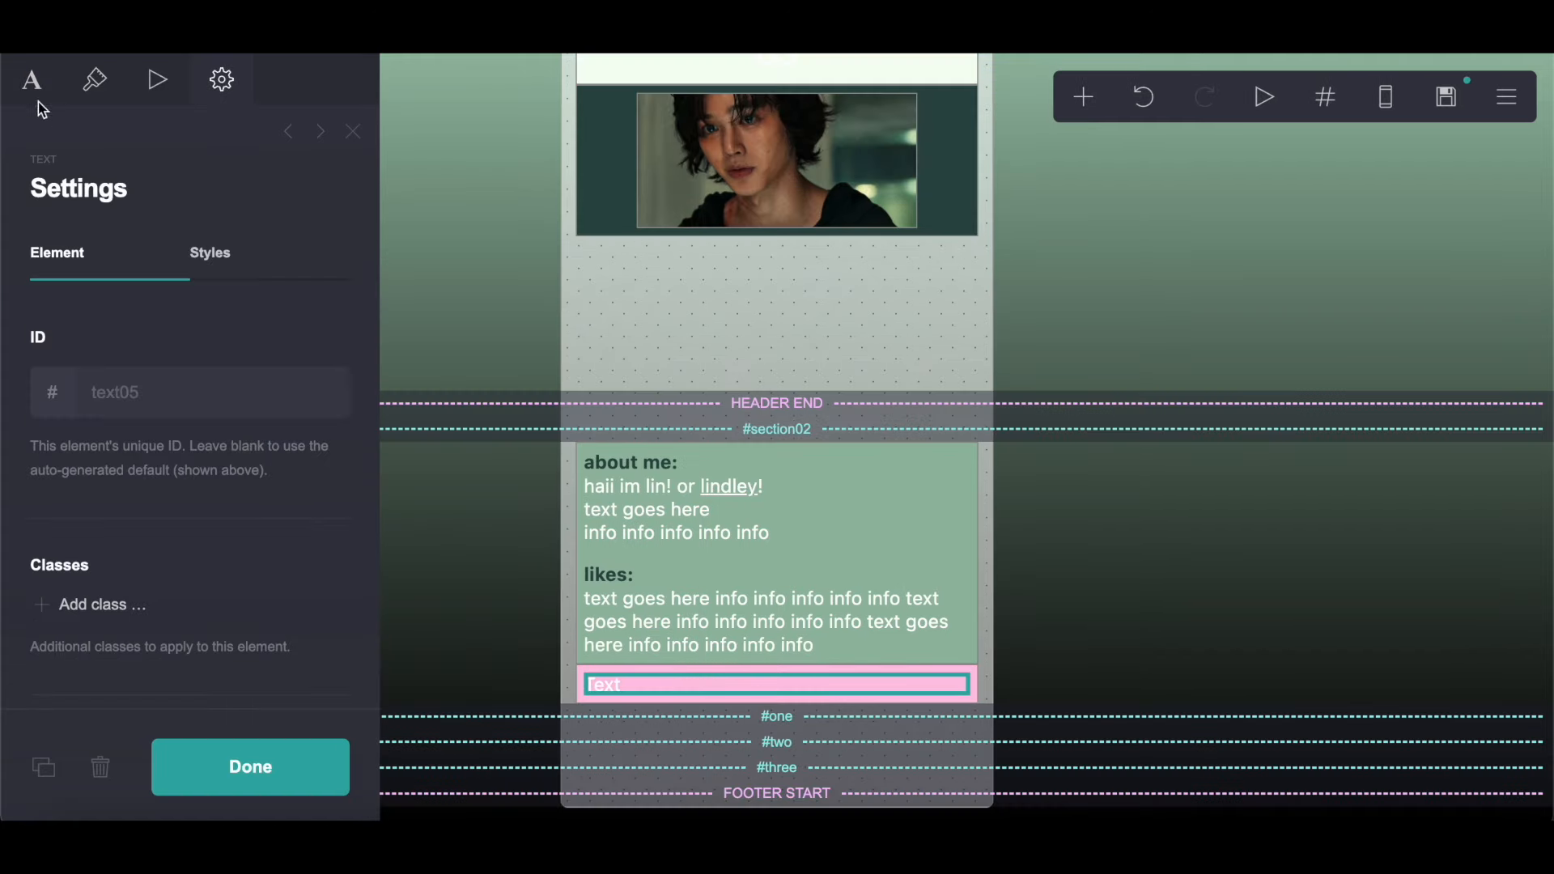
Step: Replace the new text element's placeholder in the pink container with the copied "dislikes" and "my links" content
click(37, 102)
click(41, 248)
right_click(190, 252)
click(221, 466)
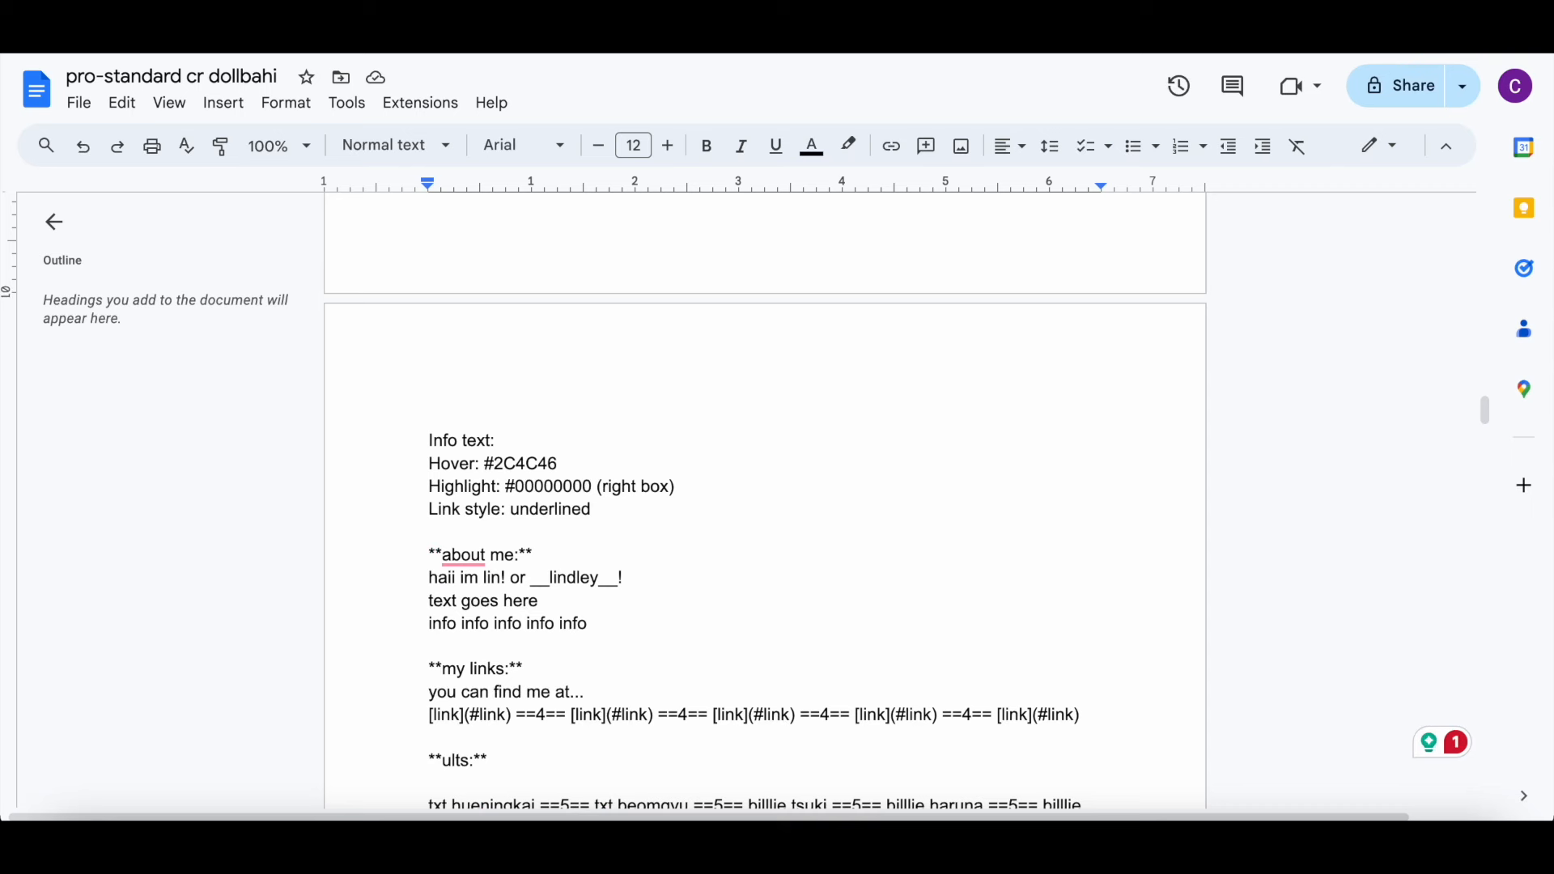
Step: Copy the hover colour code from the info text notes and set the "dislikes" text's link hover colour to #2C4C46
drag(491, 468, 607, 465)
right_click(607, 465)
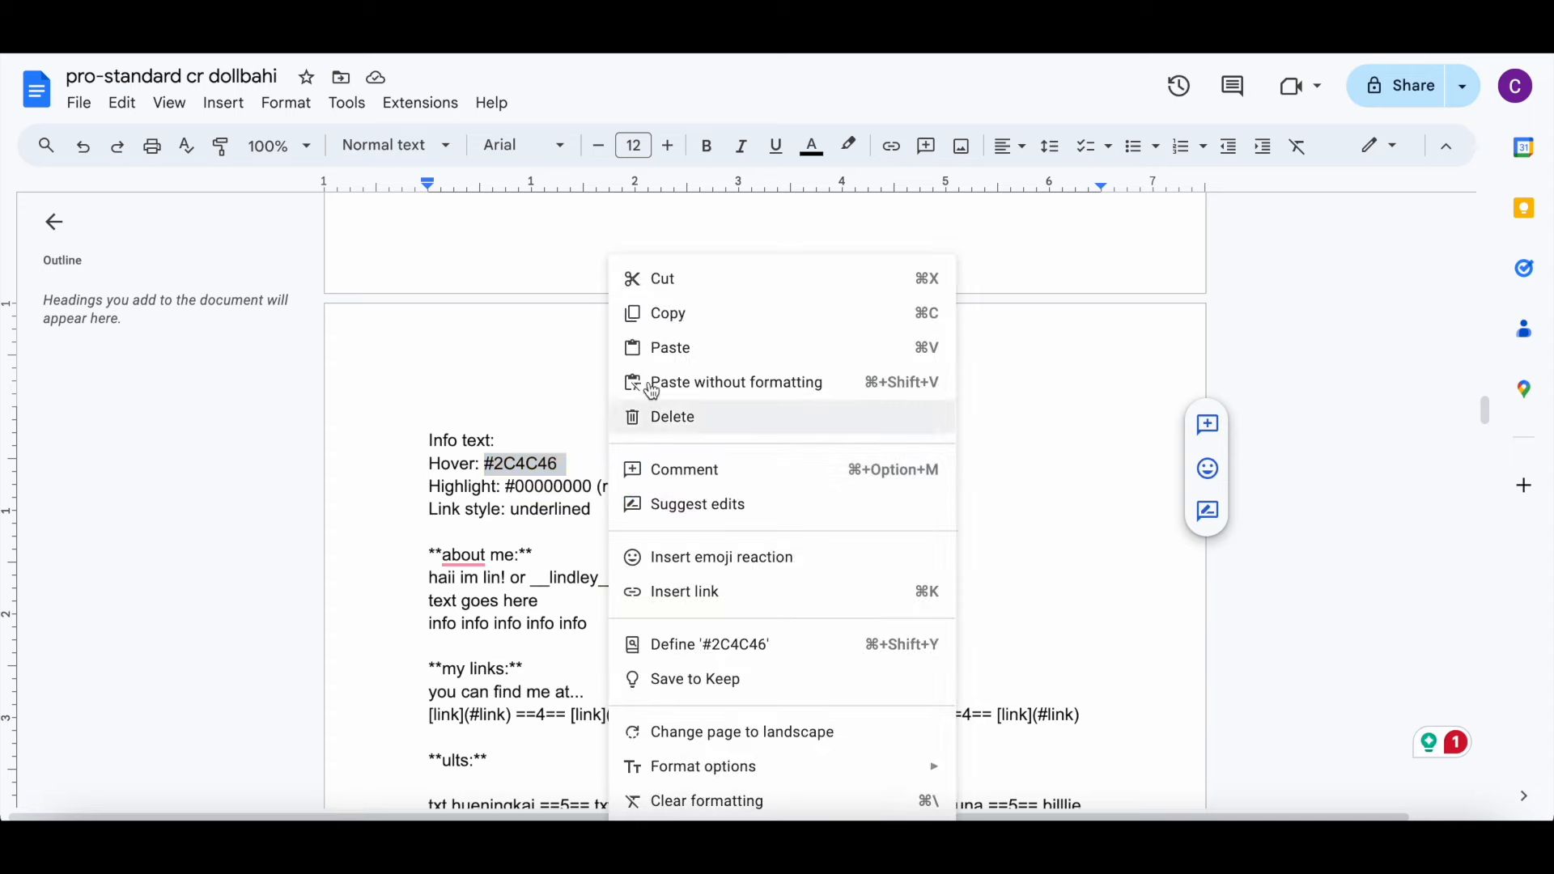
click(676, 315)
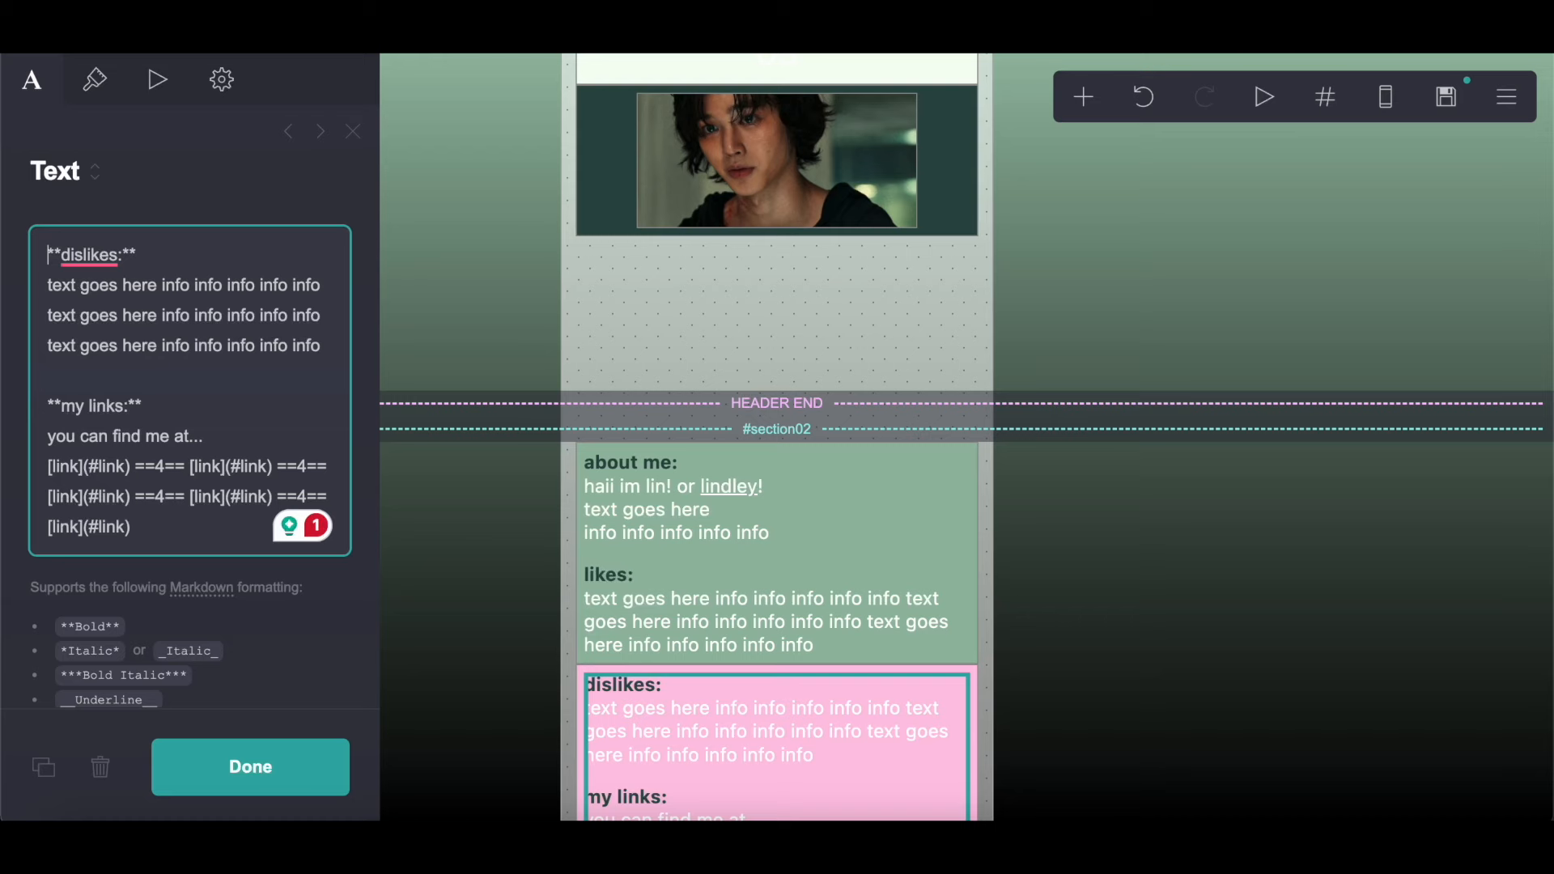
click(94, 81)
click(229, 550)
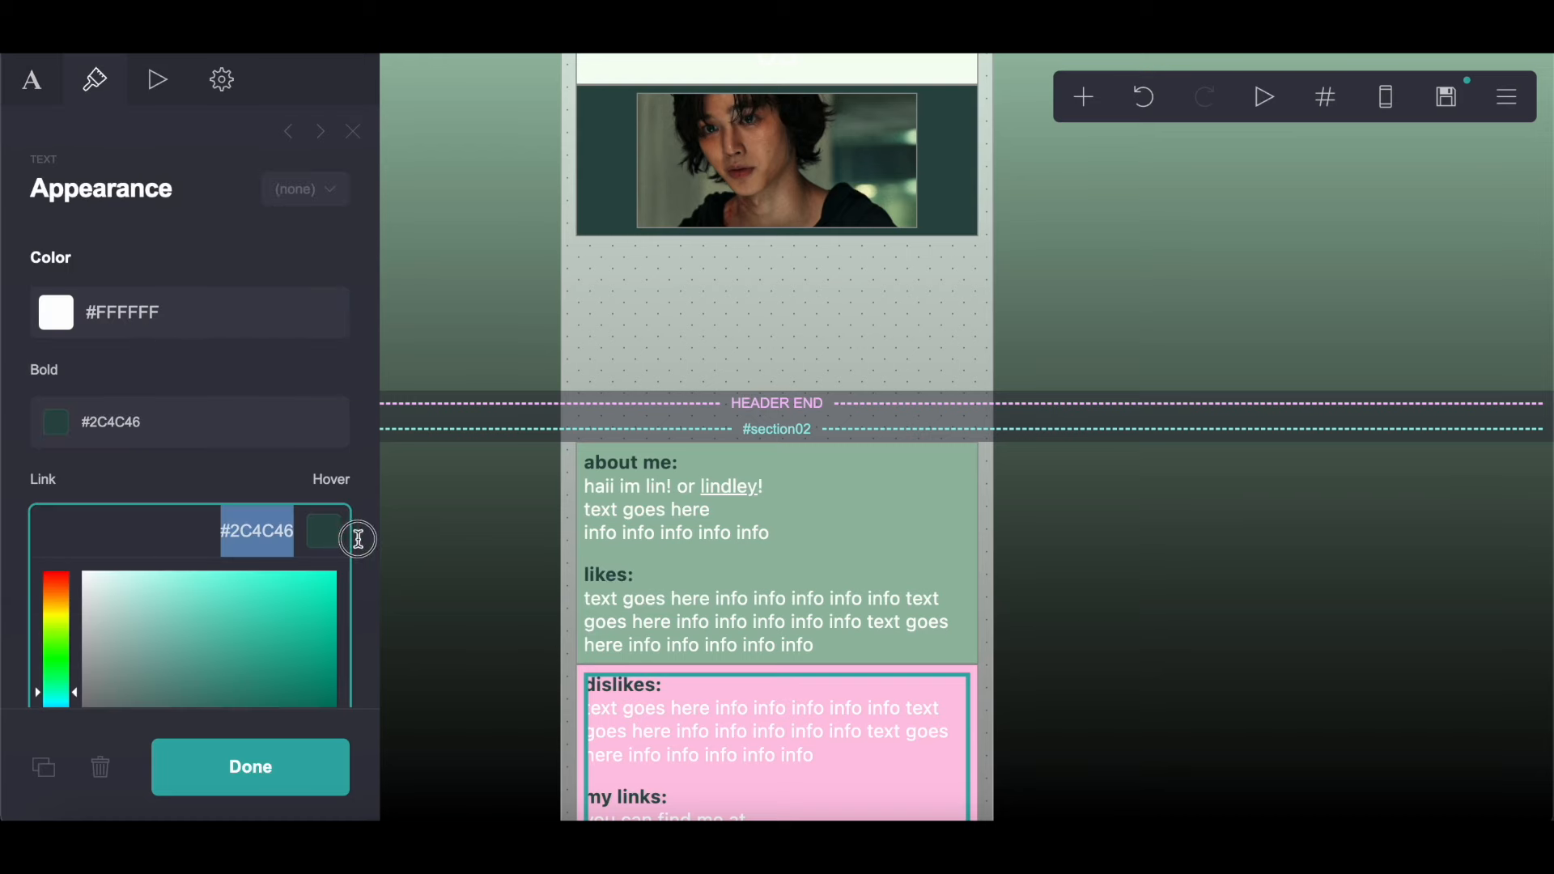
right_click(287, 538)
click(335, 496)
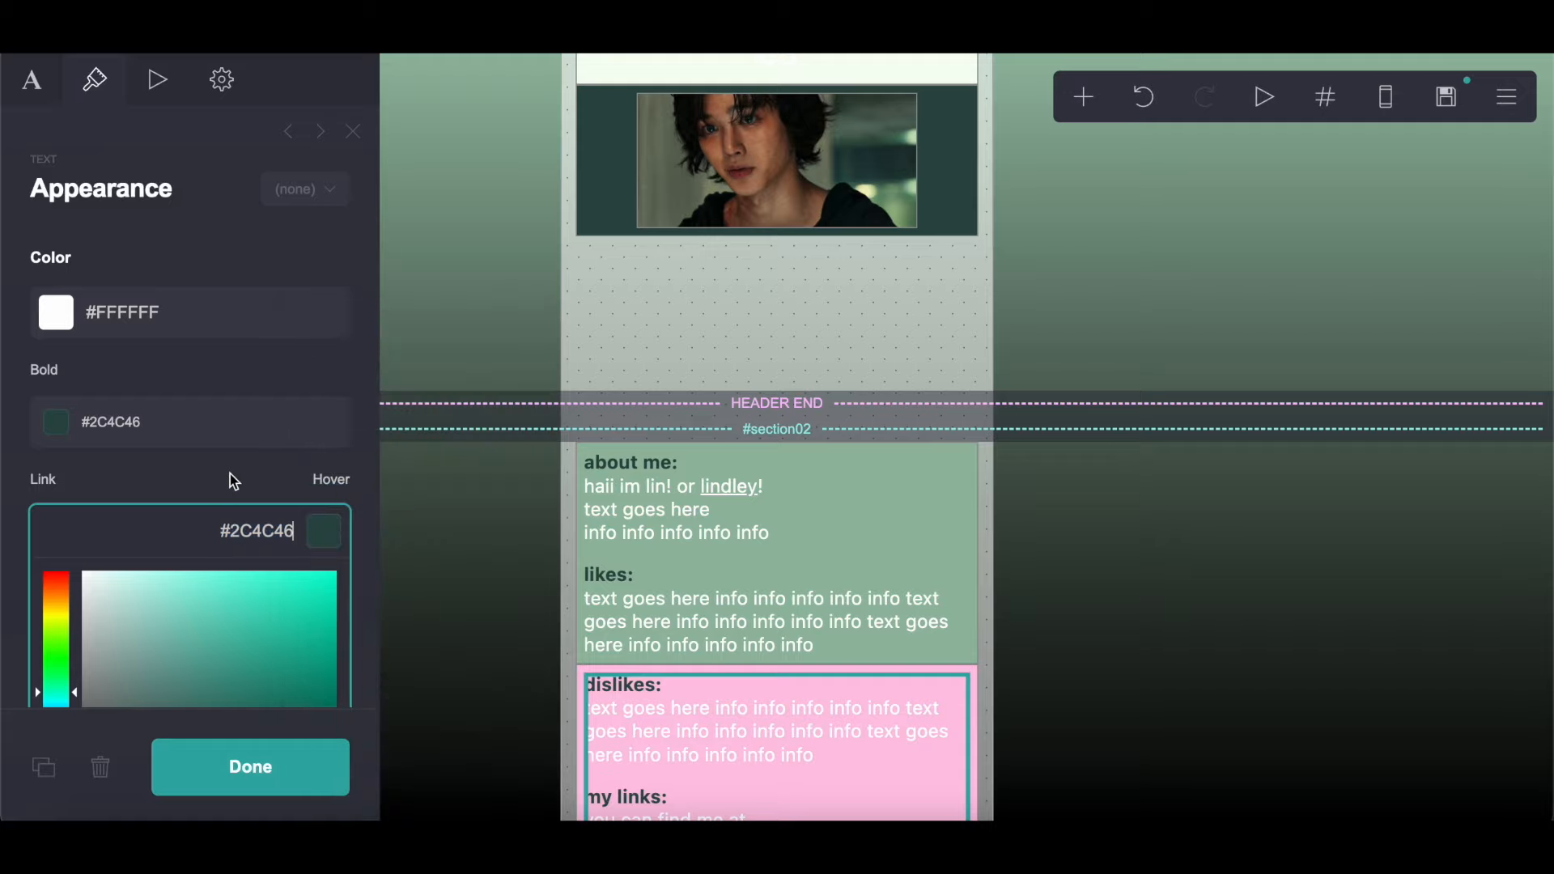
Step: Set the second highlight colour of the "dislikes" text to fully transparent #FF000000 and finish editing the element
click(230, 474)
scroll(230, 475, down, 2)
click(234, 482)
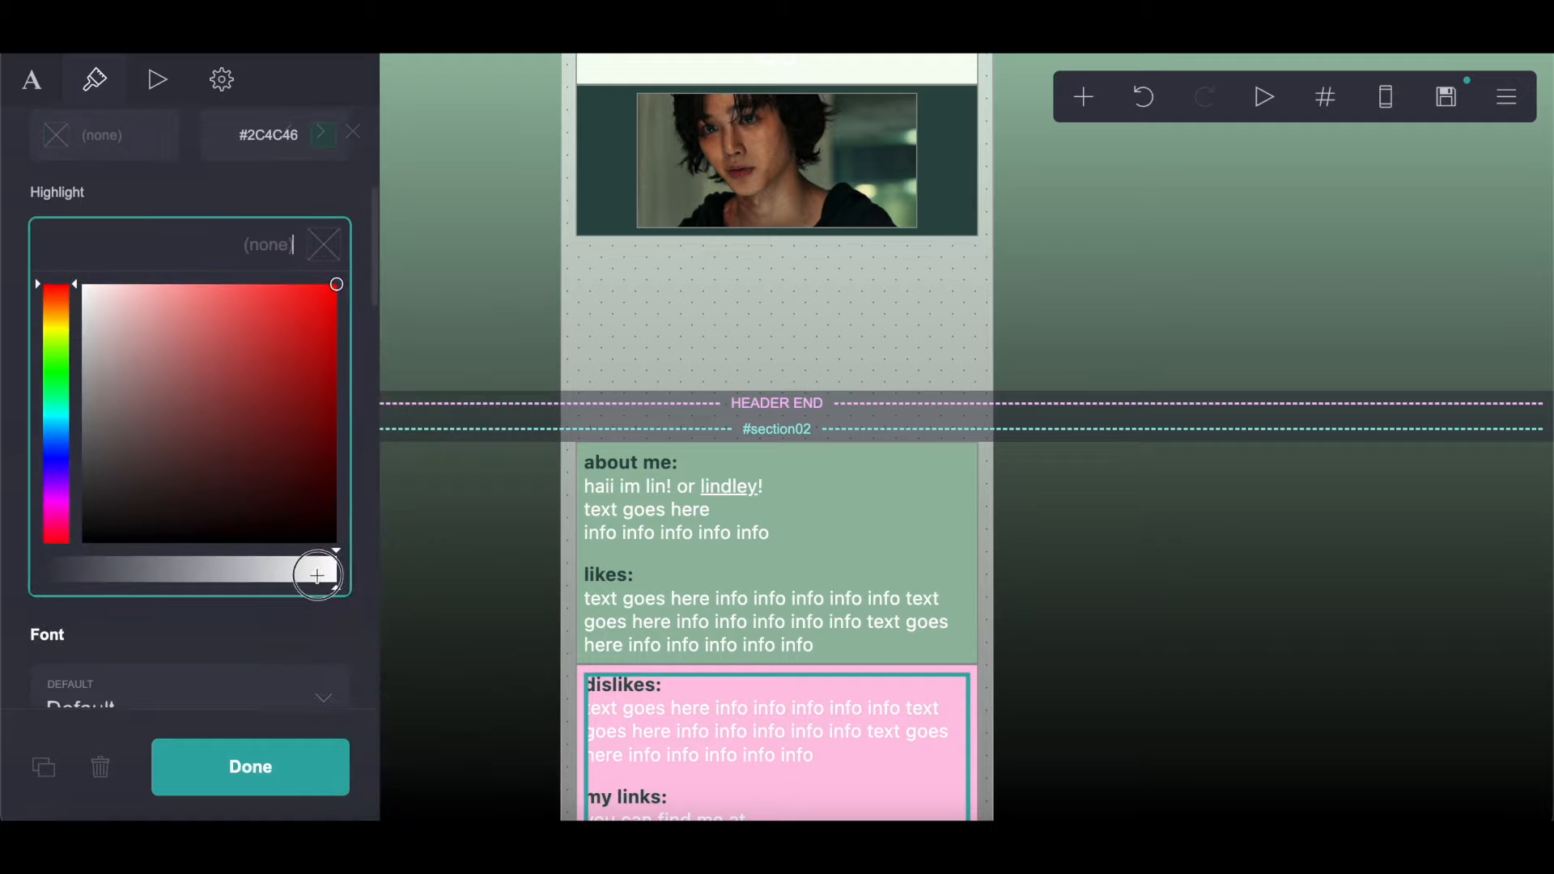
click(197, 204)
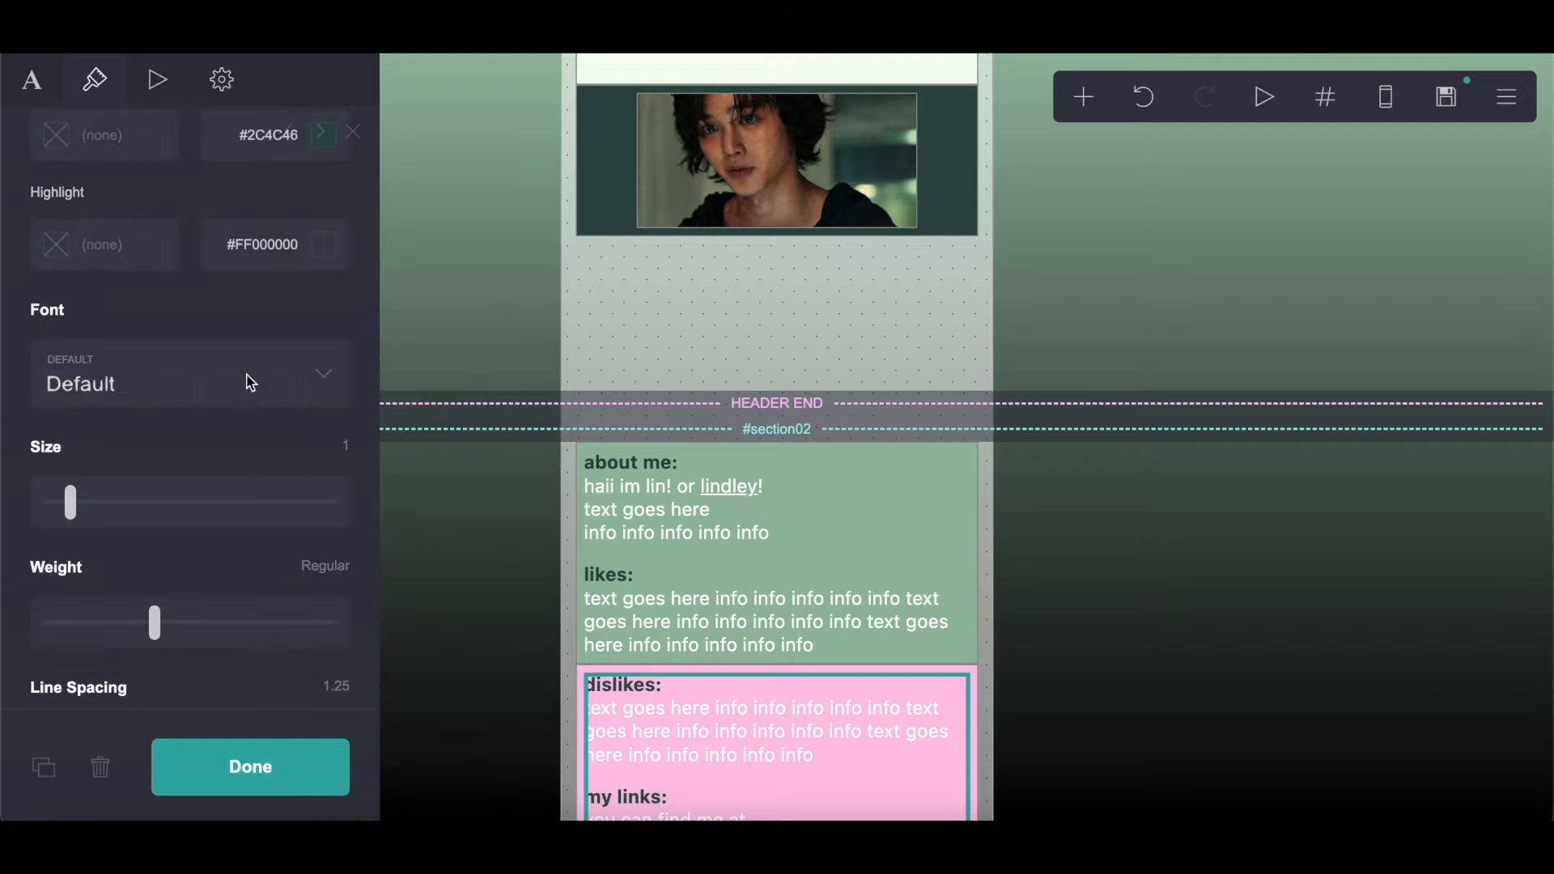
scroll(251, 382, down, 3)
click(250, 767)
Step: Add a green container styled like the "about me" one and place it between the #one and #two section markers
scroll(515, 761, down, 2)
click(580, 387)
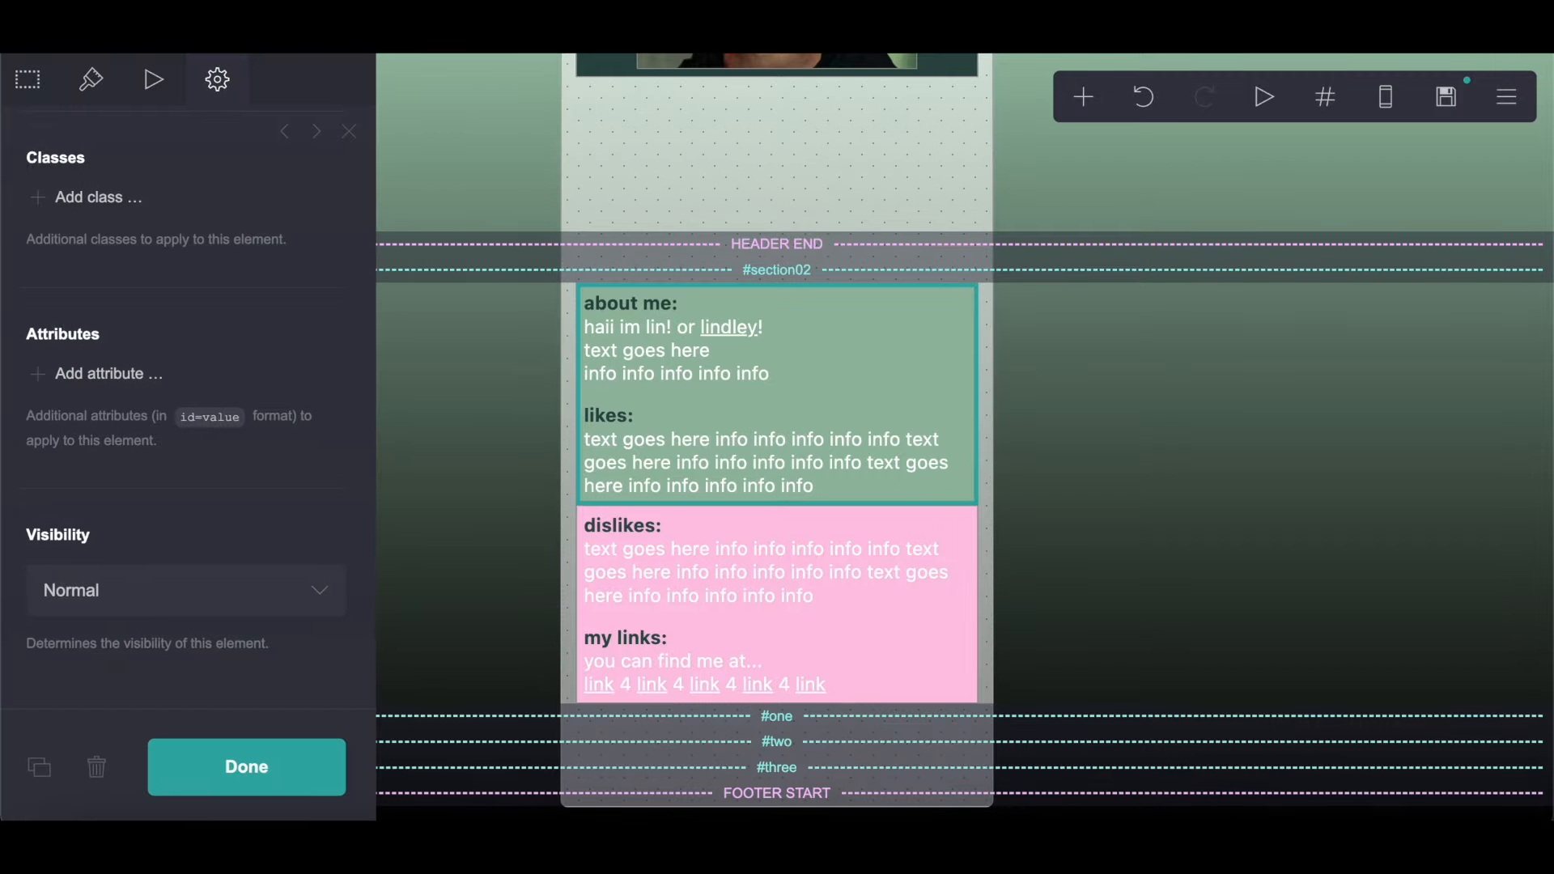
click(1081, 97)
click(820, 596)
drag(761, 466, 979, 744)
Step: Add a text element styled like the "about me" text and move it into the empty green container under #one
click(781, 275)
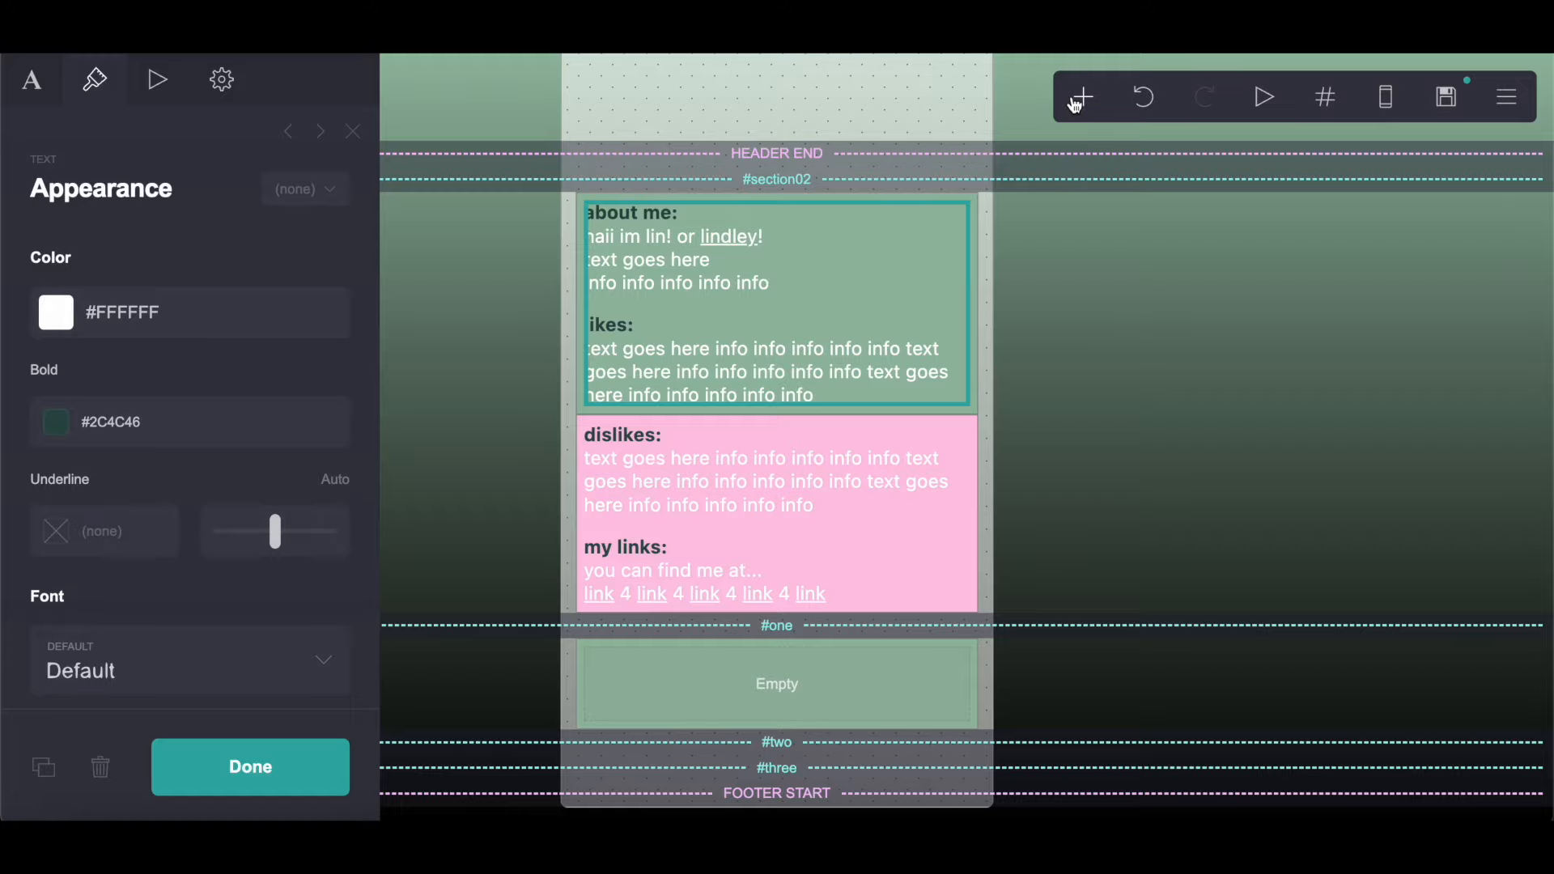
click(1083, 96)
click(885, 166)
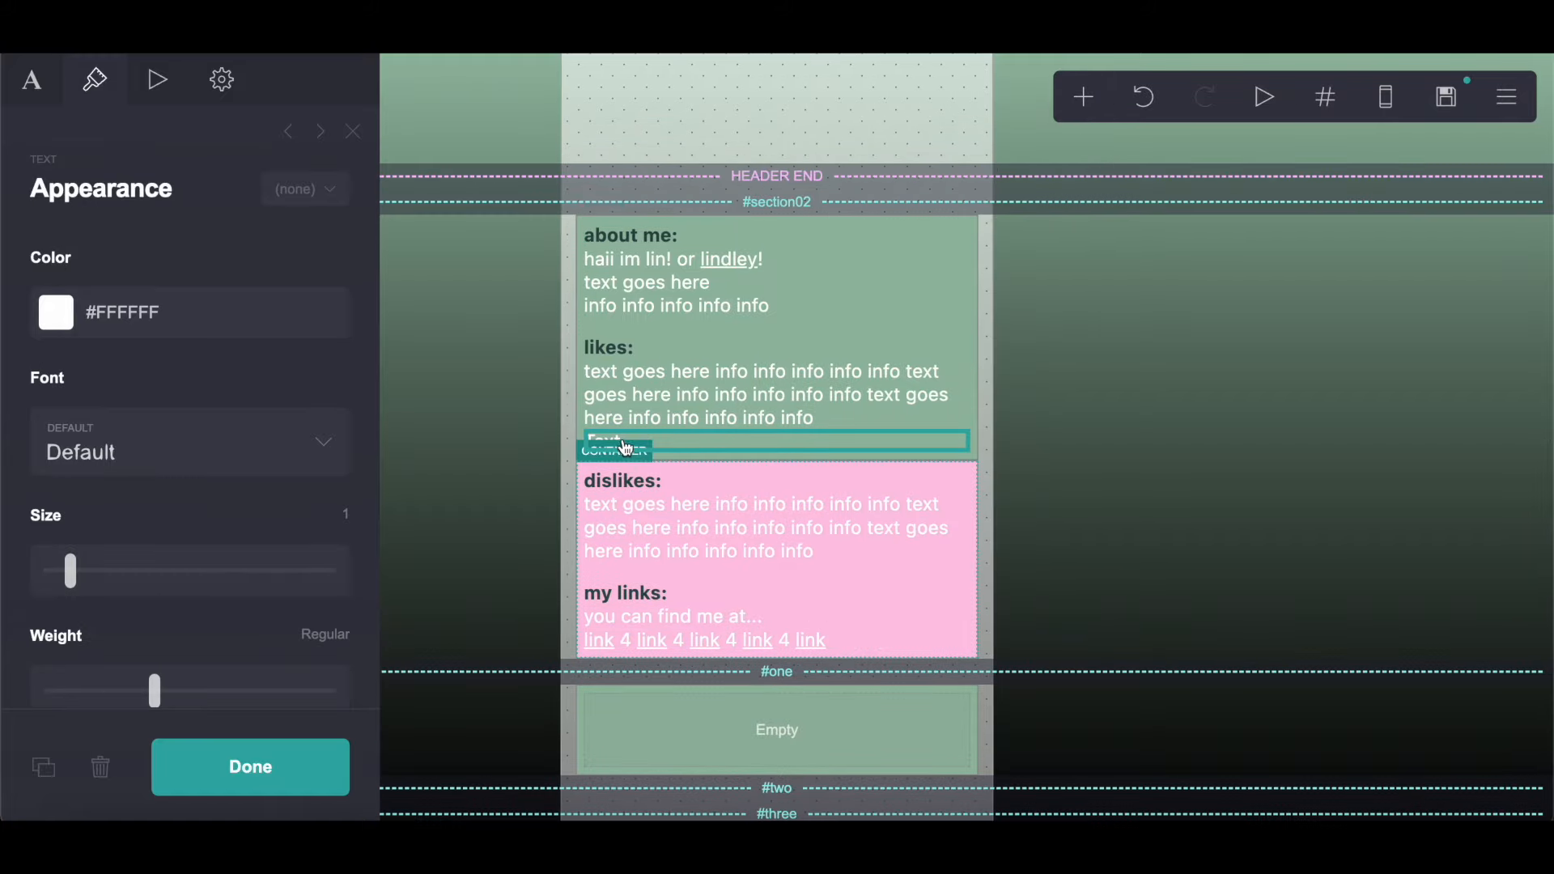
drag(623, 443, 703, 676)
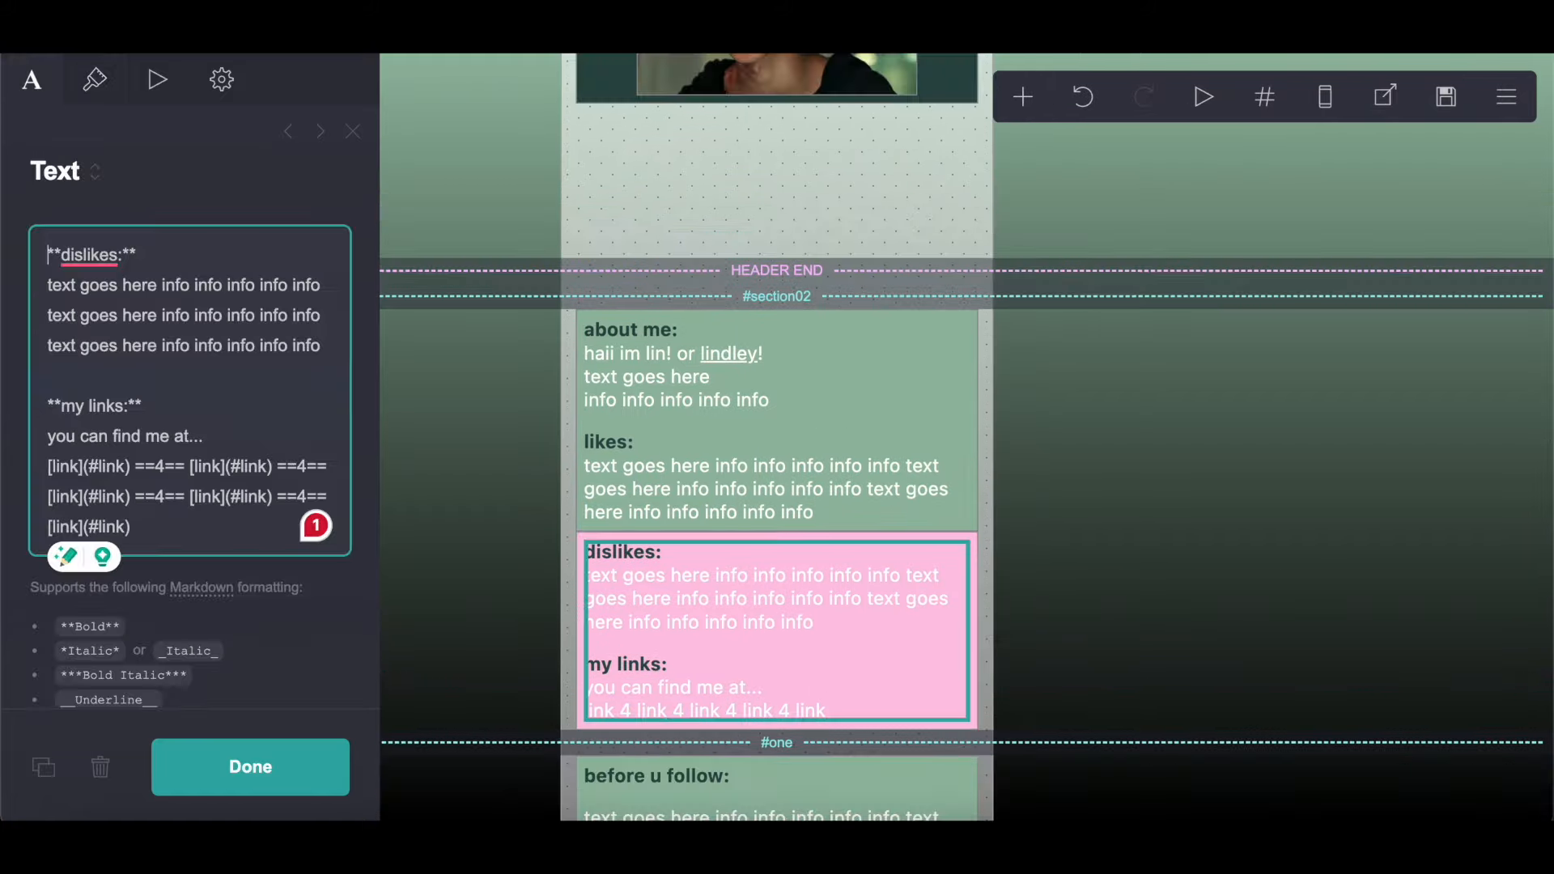
Step: Copy the whole "before u follow" text from the reference site
scroll(659, 497, down, 6)
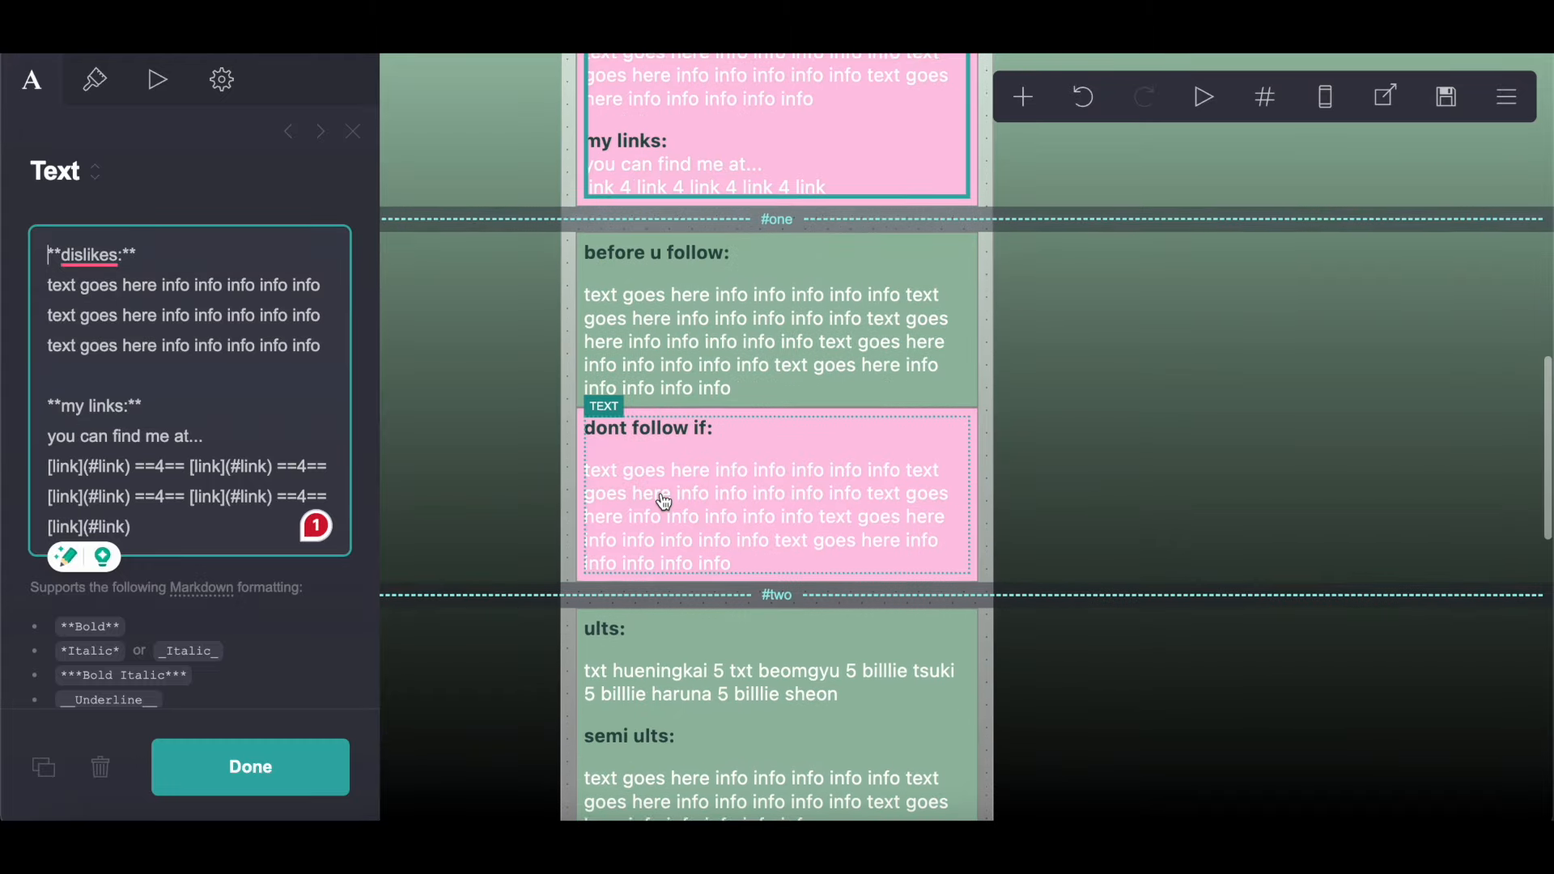
scroll(671, 358, up, 1)
click(671, 358)
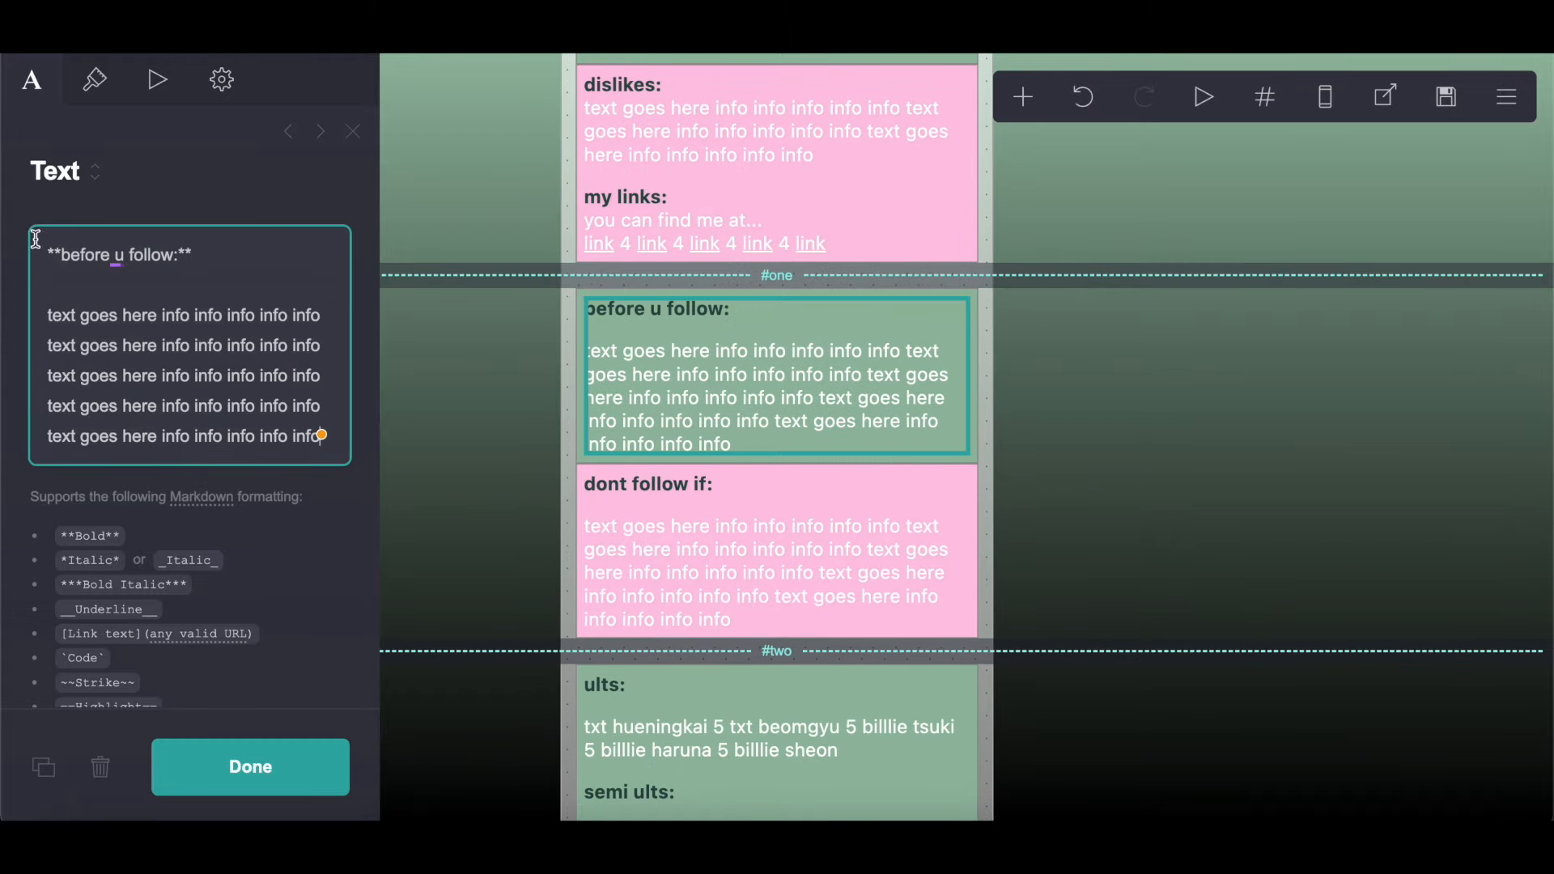
drag(35, 239, 388, 537)
right_click(216, 278)
click(259, 469)
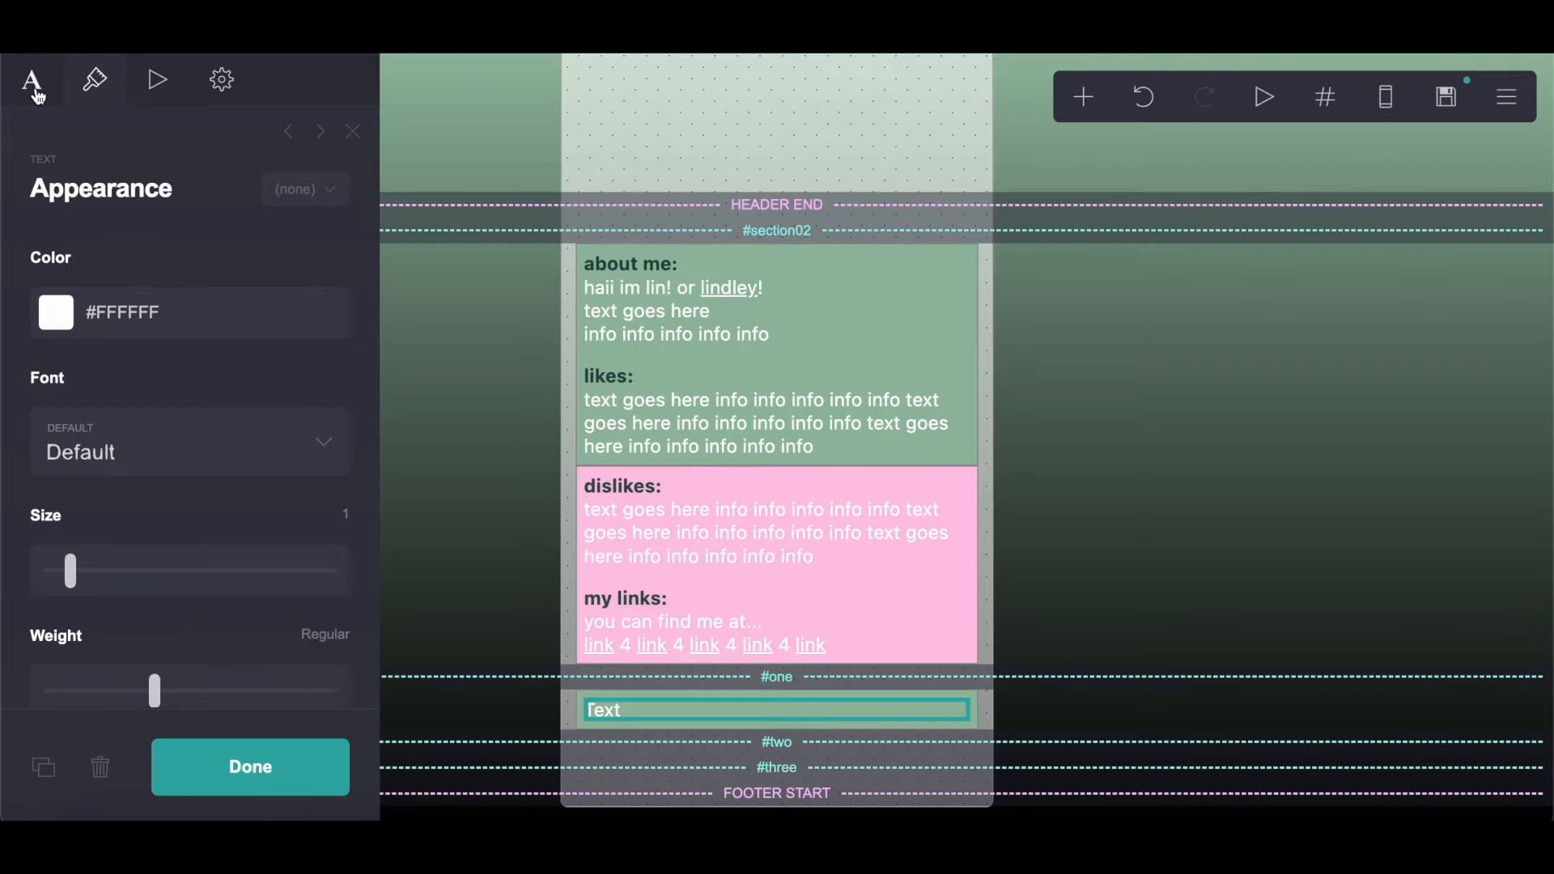
Step: Replace the placeholder text in the green container under #one with the copied "before u follow" content
click(38, 95)
right_click(153, 254)
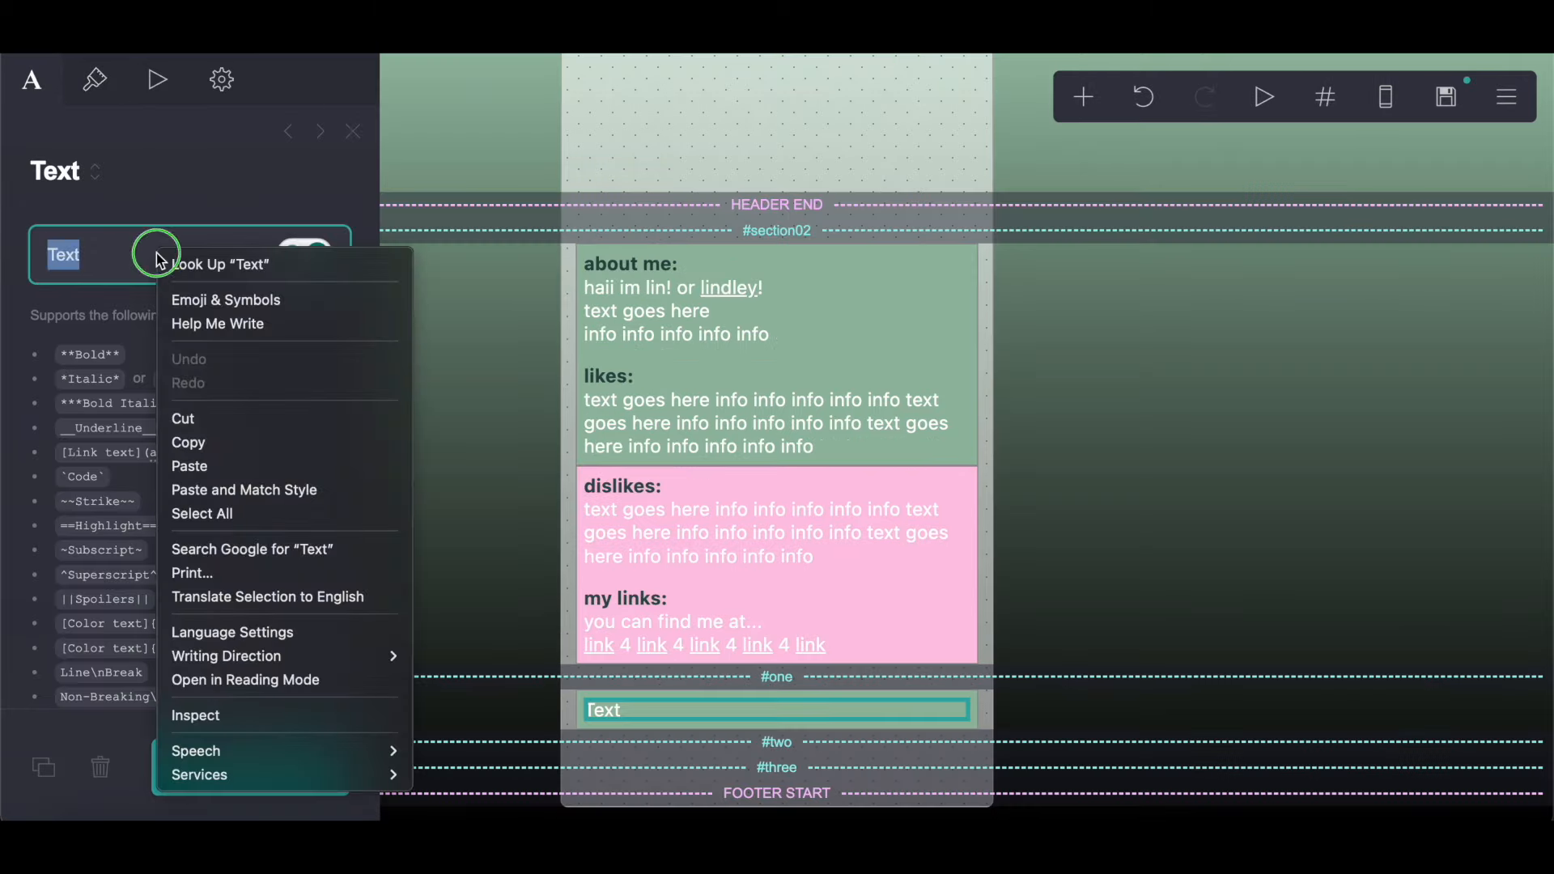
click(221, 475)
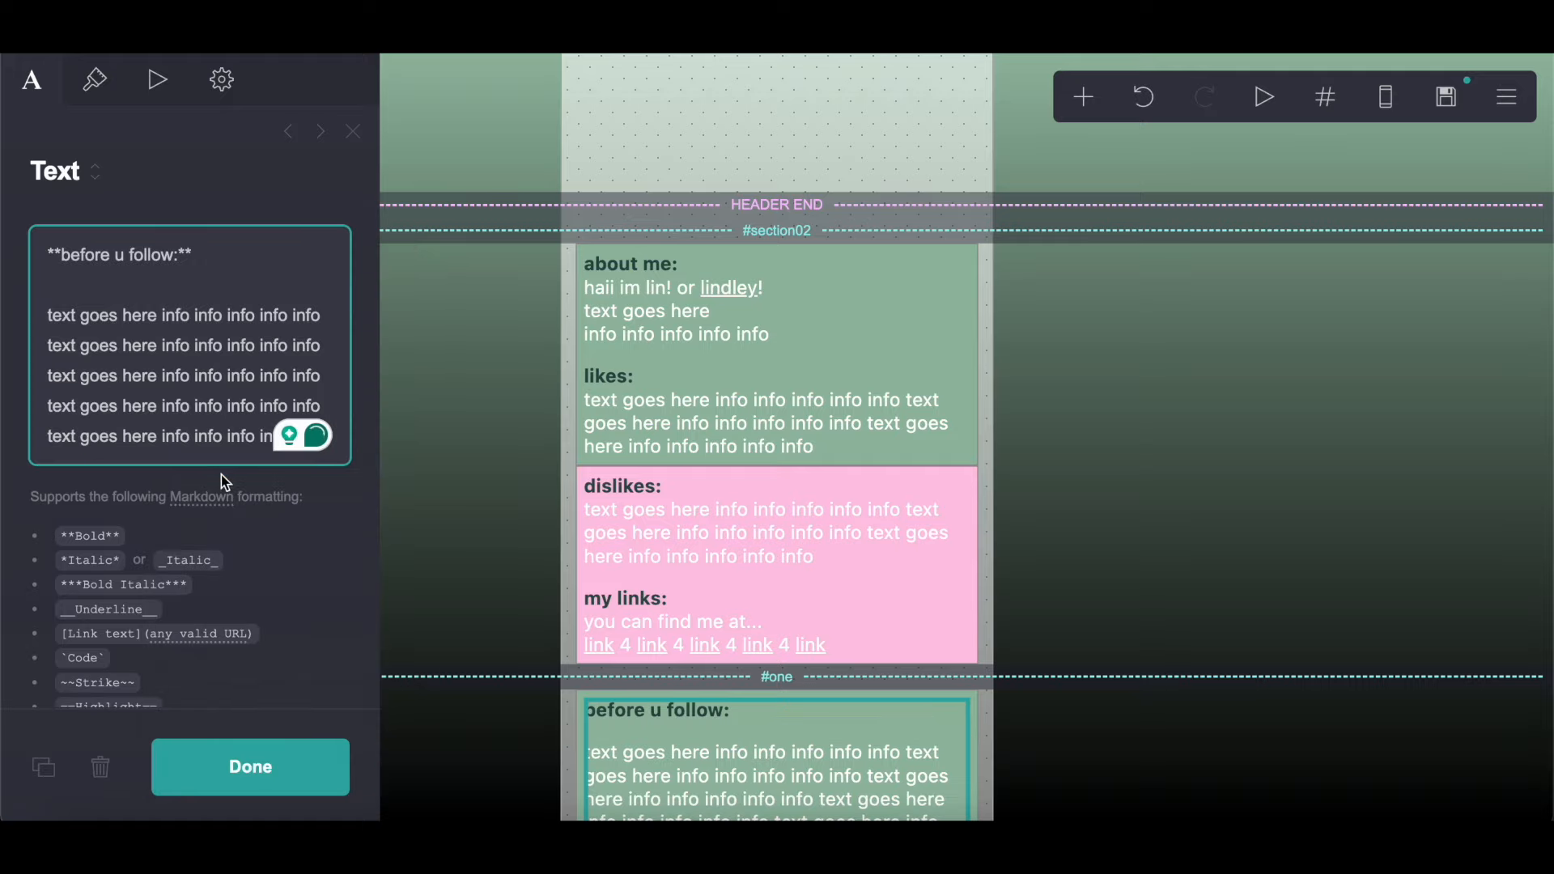
Step: Add a pink container styled like the "dislikes" one and place it directly below the "before u follow" container
click(572, 492)
click(1079, 100)
click(850, 583)
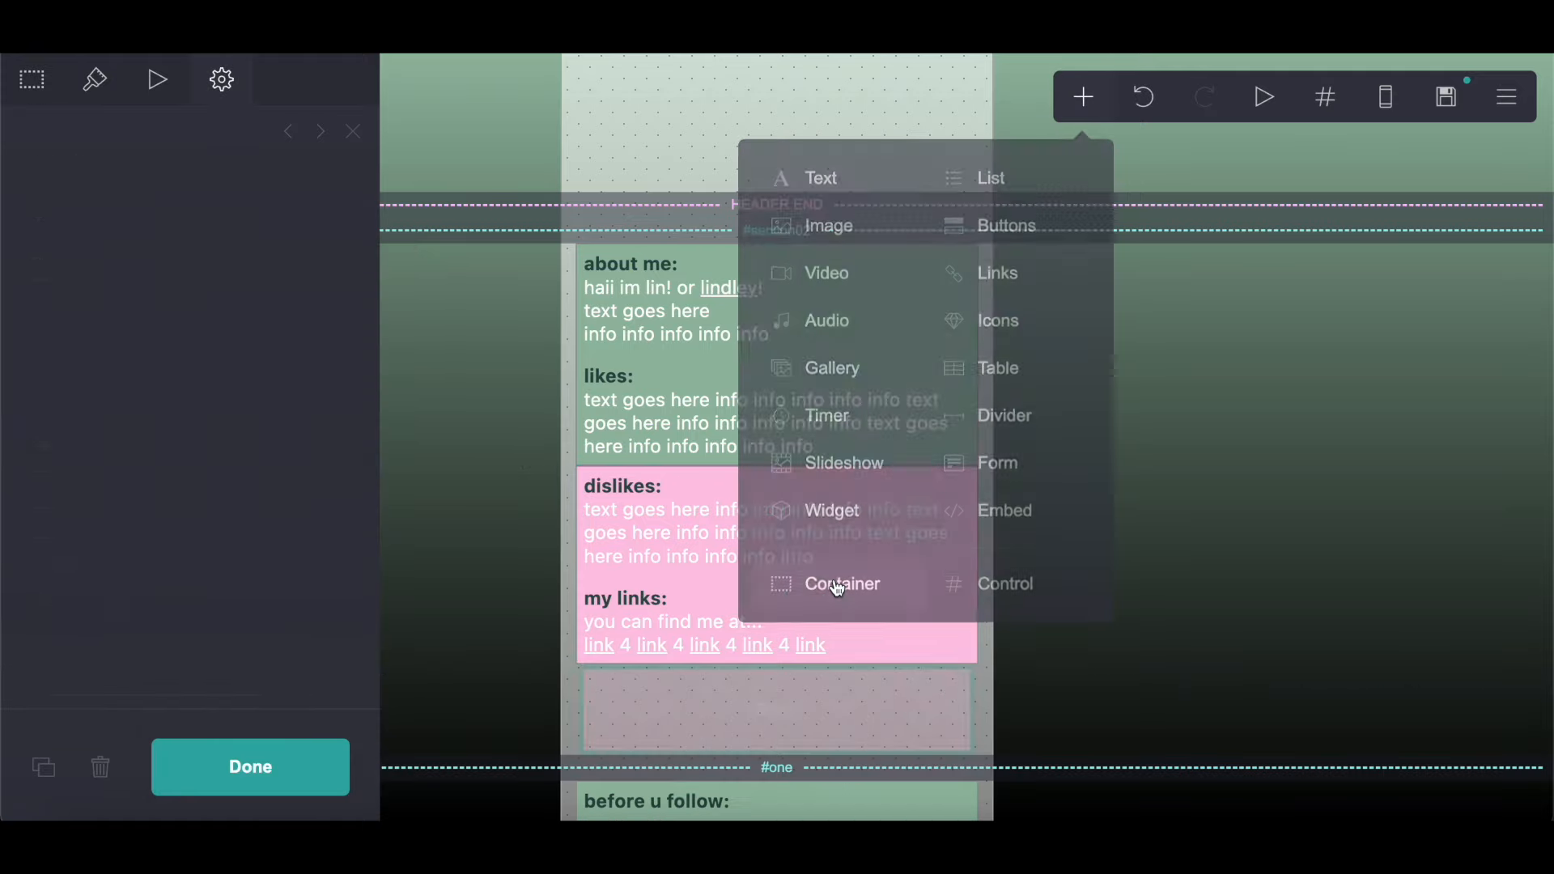
drag(790, 506, 826, 733)
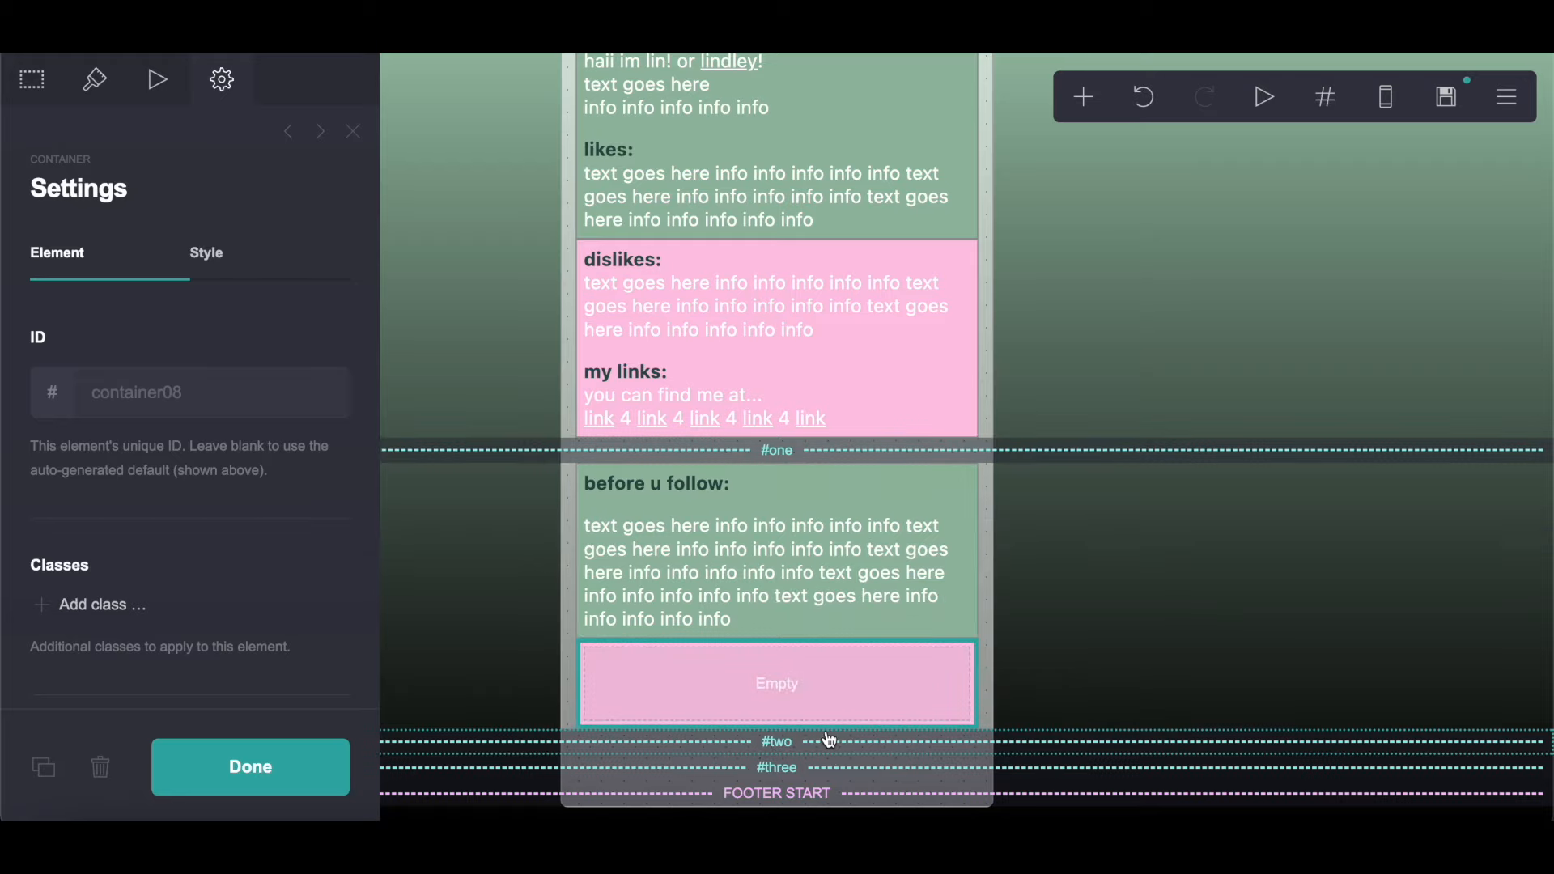
Step: Add a text element styled like the "dislikes" text and move it into the empty pink container above #two
click(753, 369)
click(1083, 97)
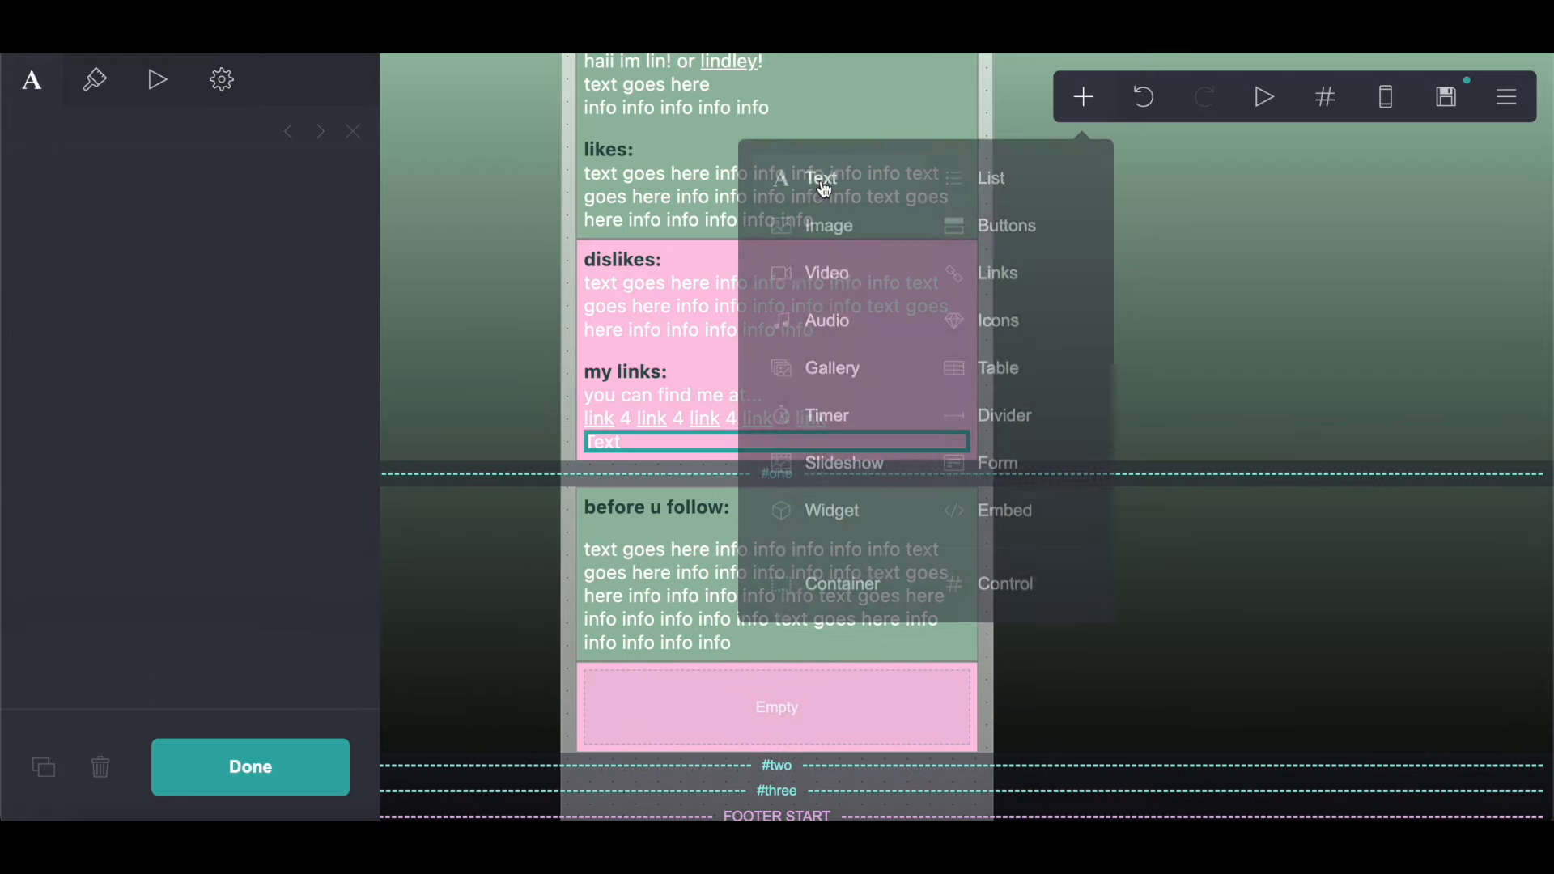
click(819, 180)
drag(659, 434, 800, 704)
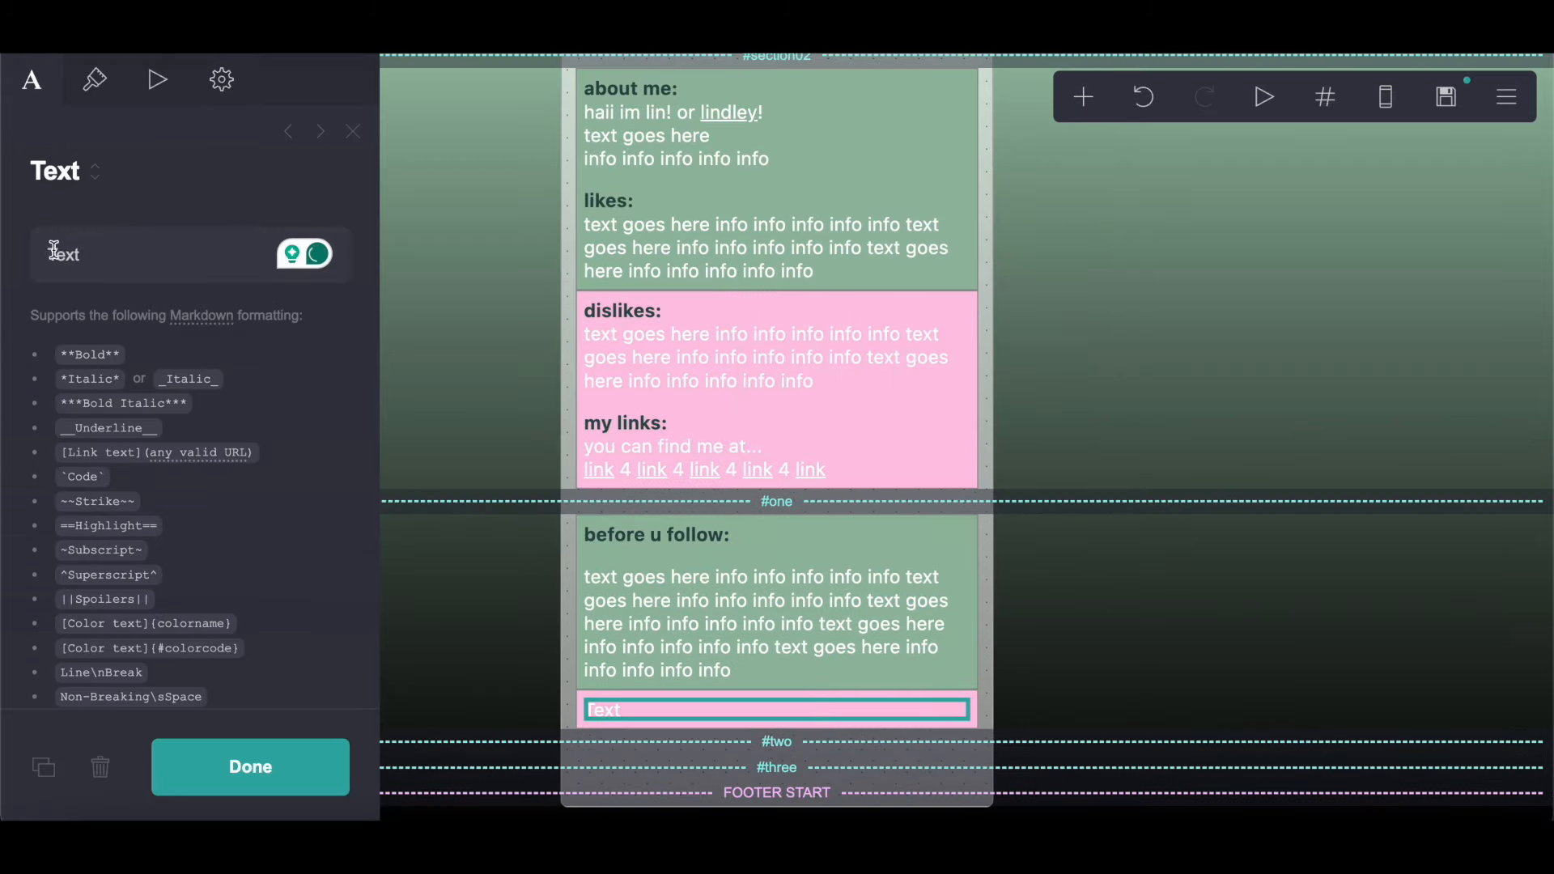
Step: Paste the "before u follow" content over the pink container's placeholder text and change its heading to "dont follow if:"
right_click(122, 251)
click(191, 459)
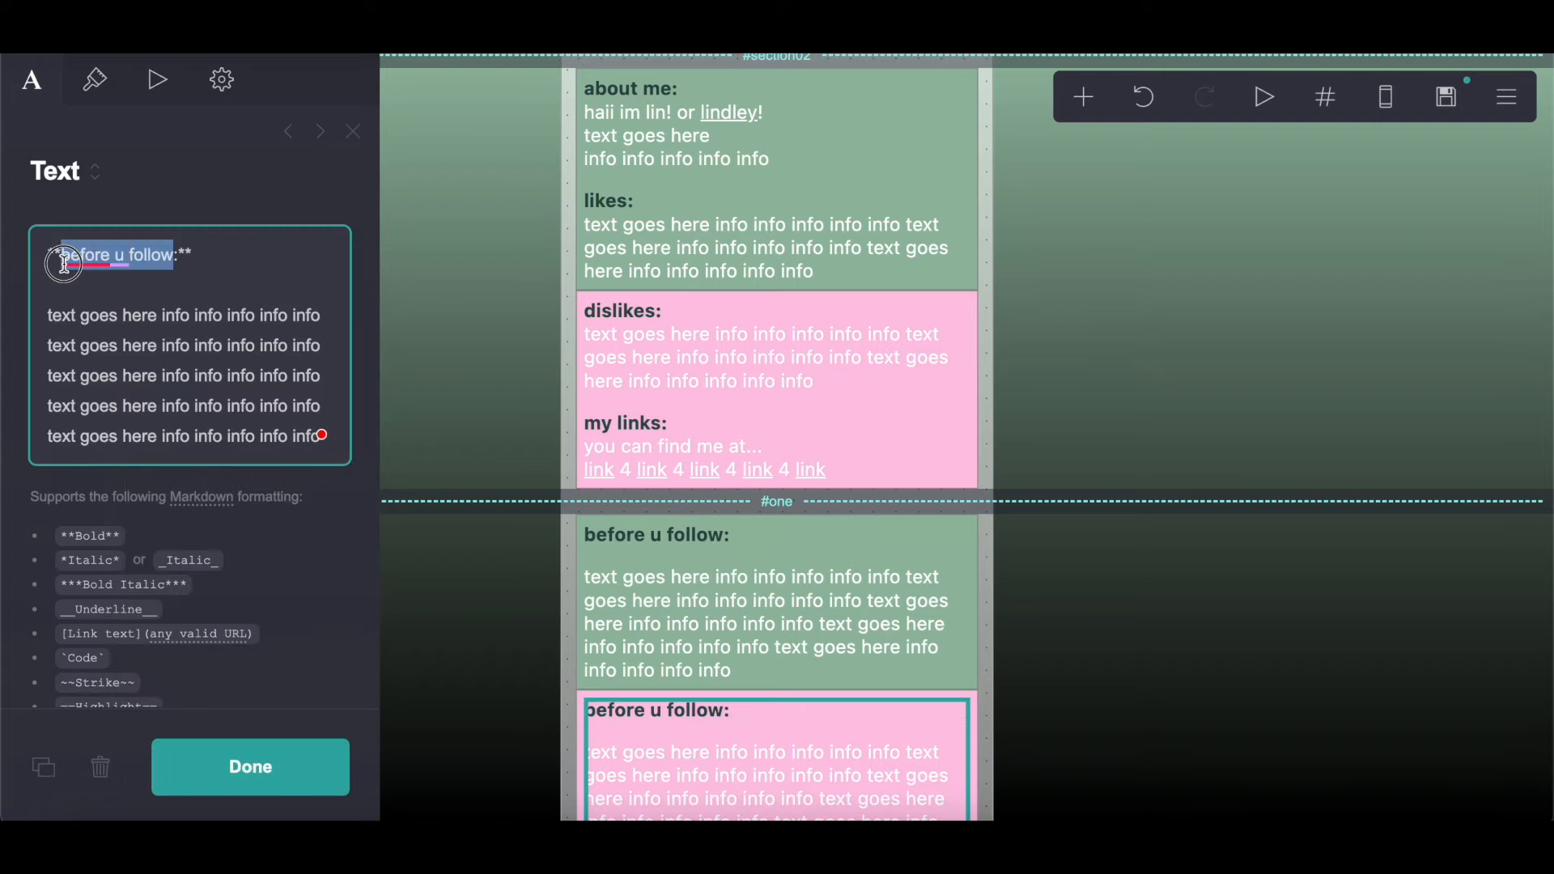
text(dont)
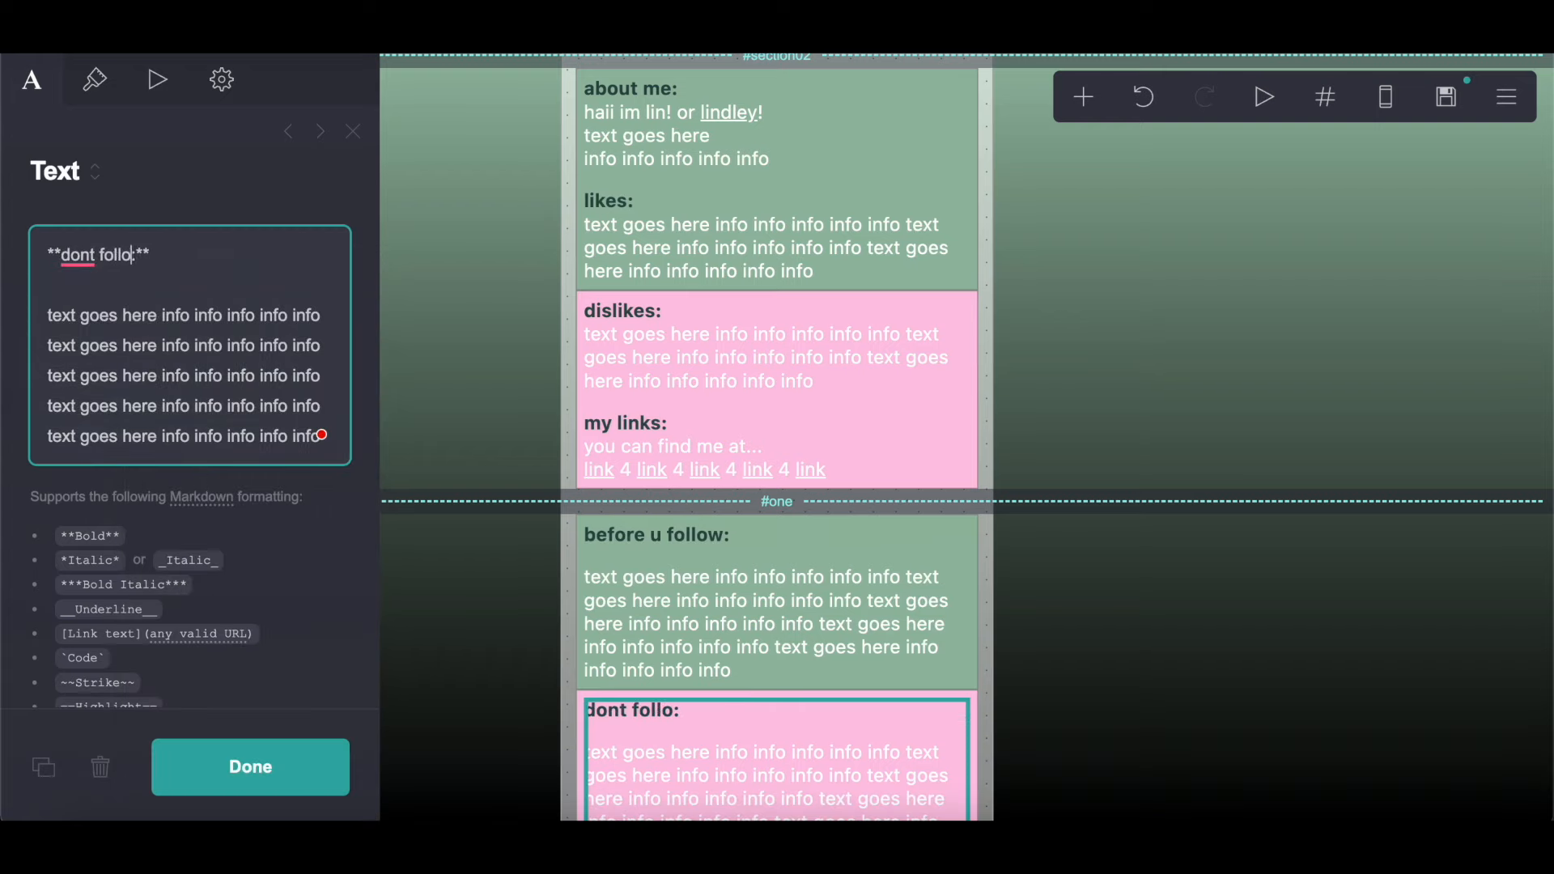
scroll(623, 478, down, 3)
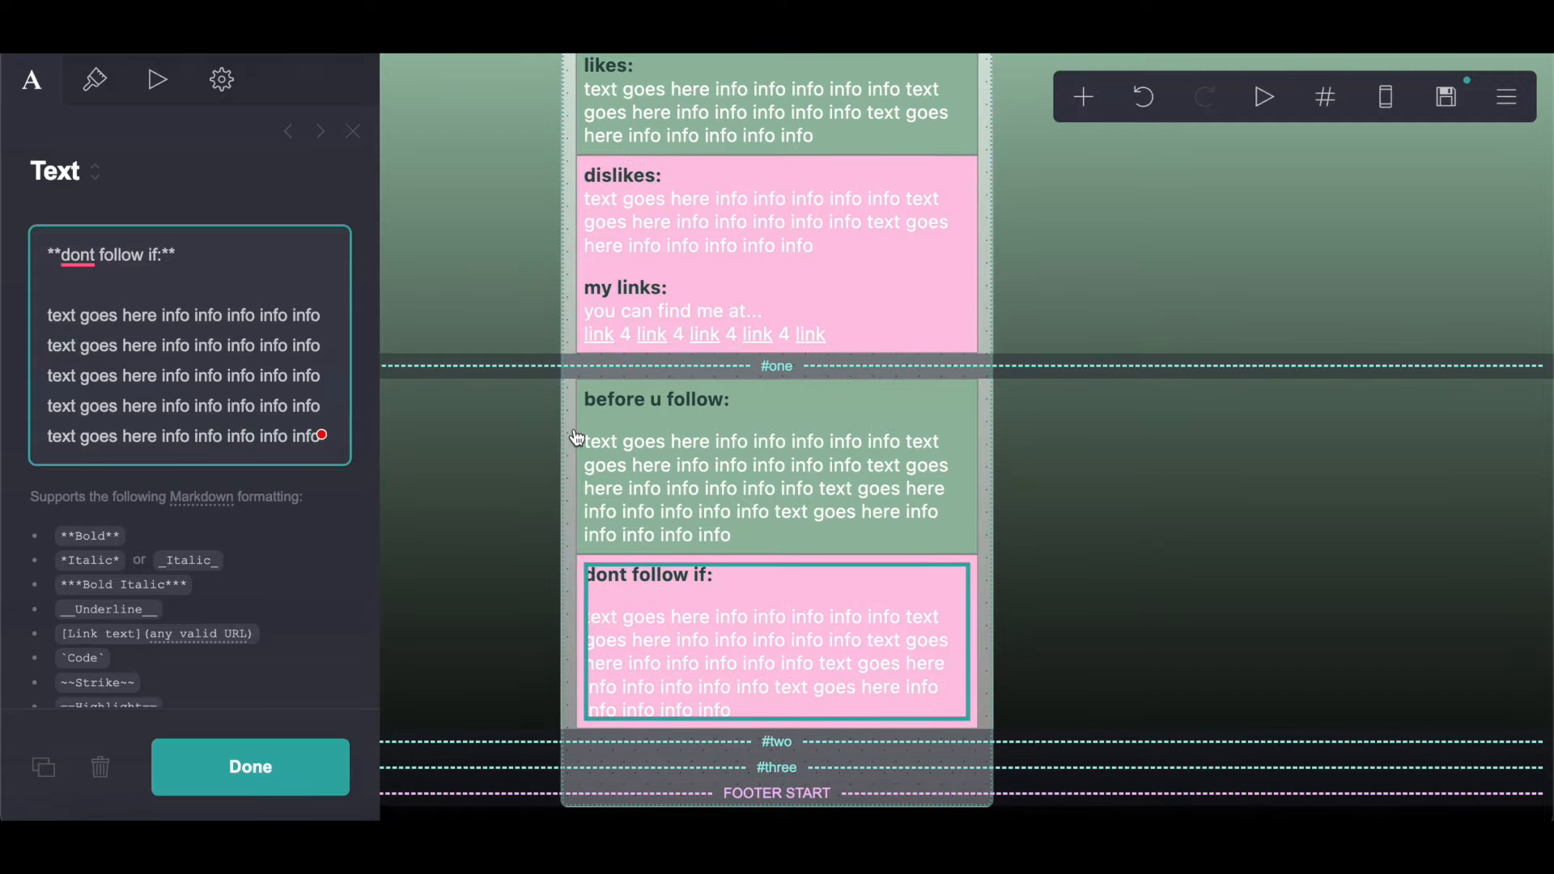
Step: Add a green container styled like the "before u follow" one and place it between the #two and #three section markers
click(578, 427)
click(586, 462)
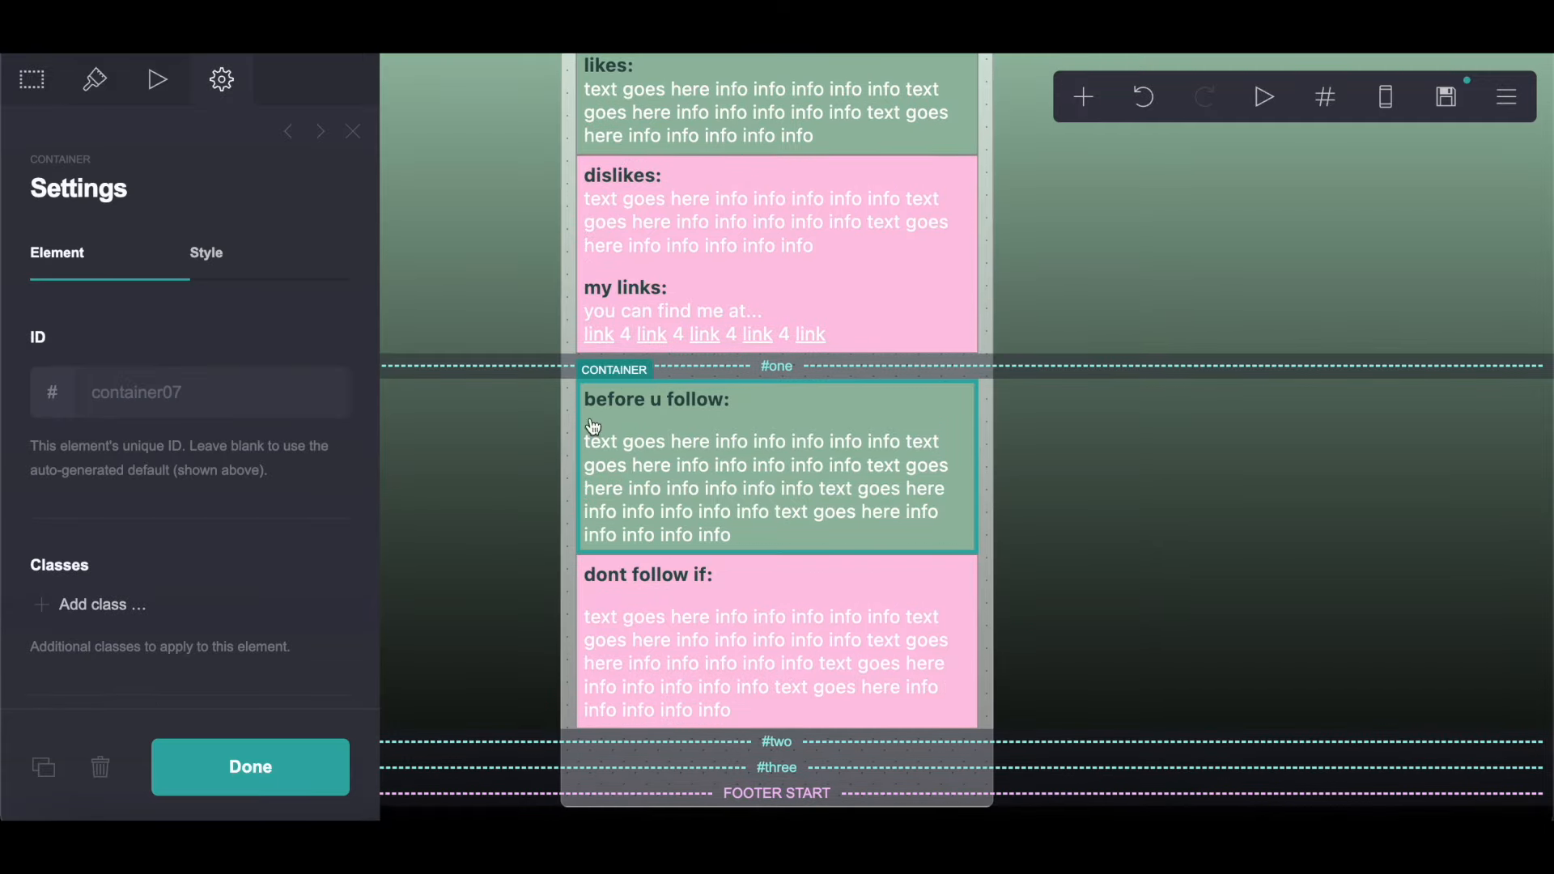
click(1080, 96)
click(766, 596)
drag(742, 555, 925, 748)
Step: Add a text element styled like the "before u follow" text and move it into the empty green container under #two
click(780, 332)
click(1083, 96)
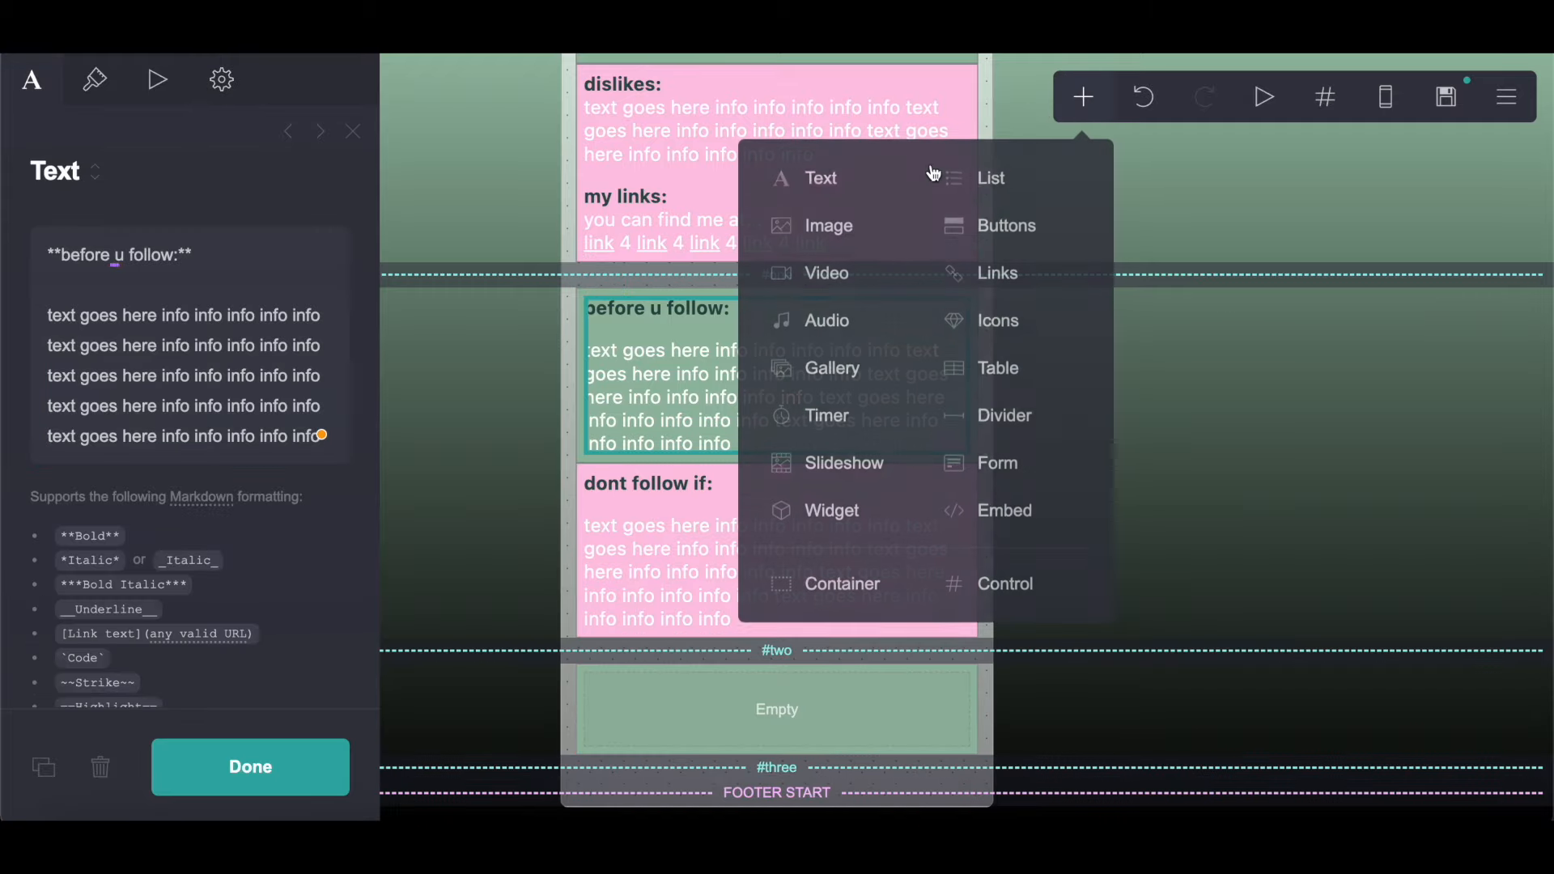
click(834, 196)
drag(604, 467, 777, 734)
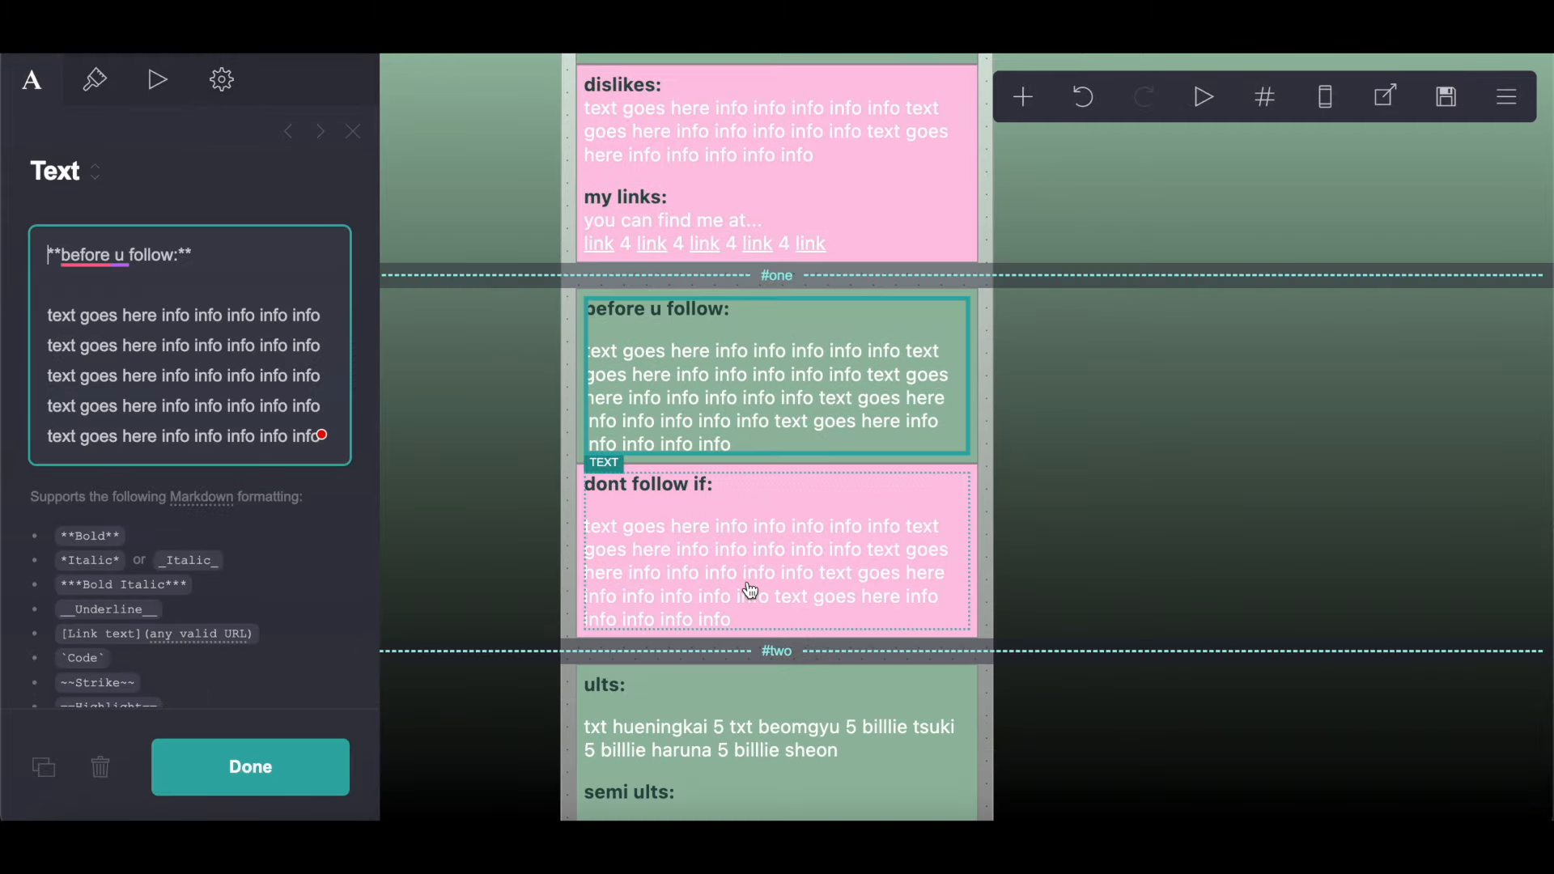
Step: Copy the whole "ults" and "semi ults" text from the reference site
scroll(745, 597, down, 4)
click(721, 430)
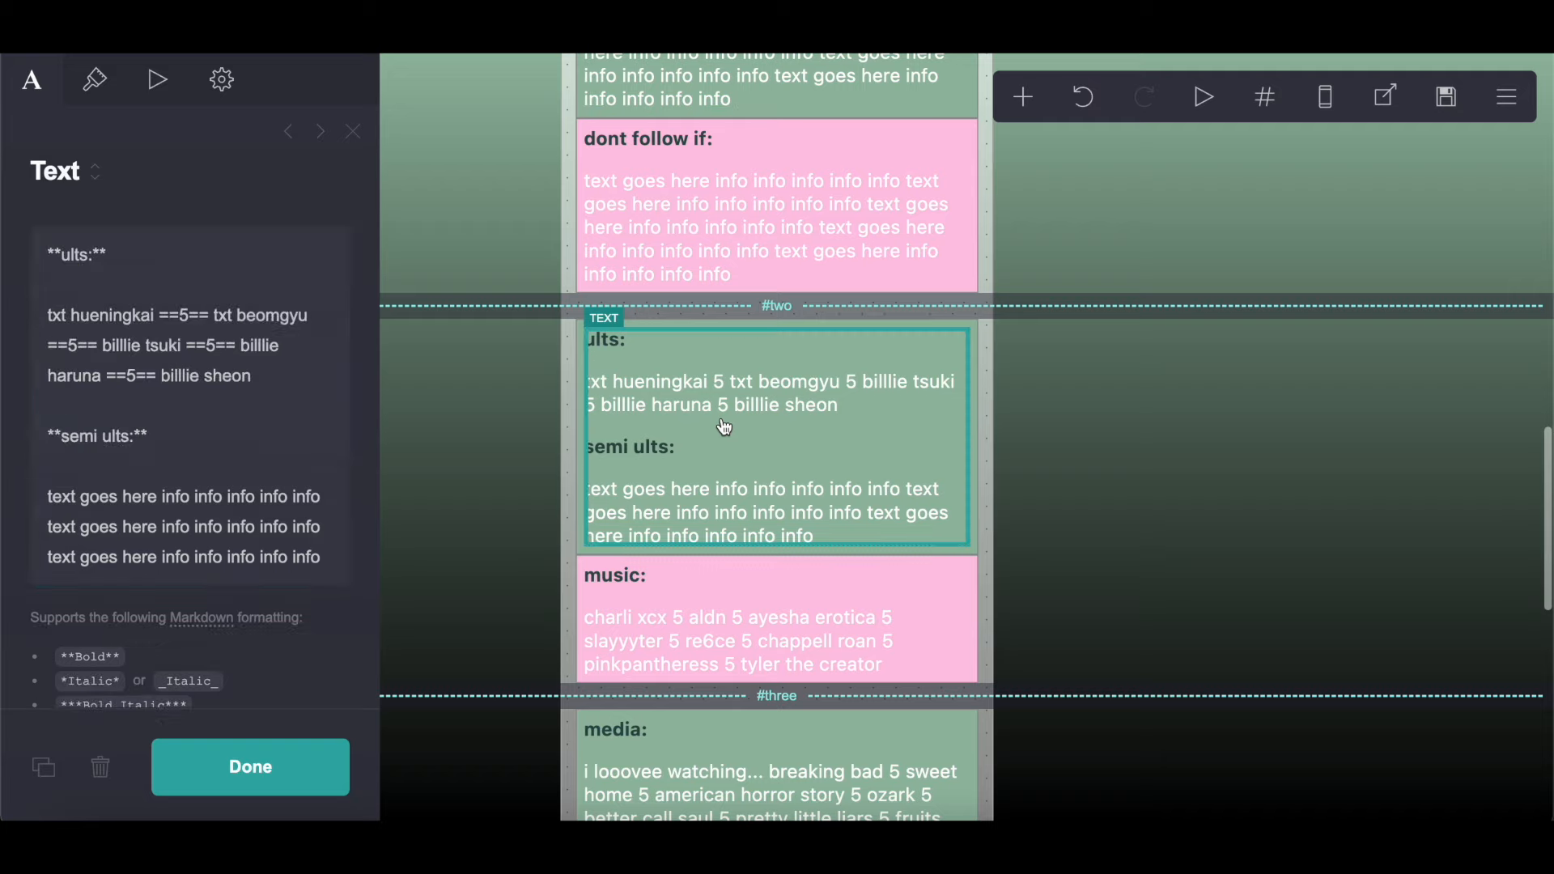
key(super+a)
right_click(212, 435)
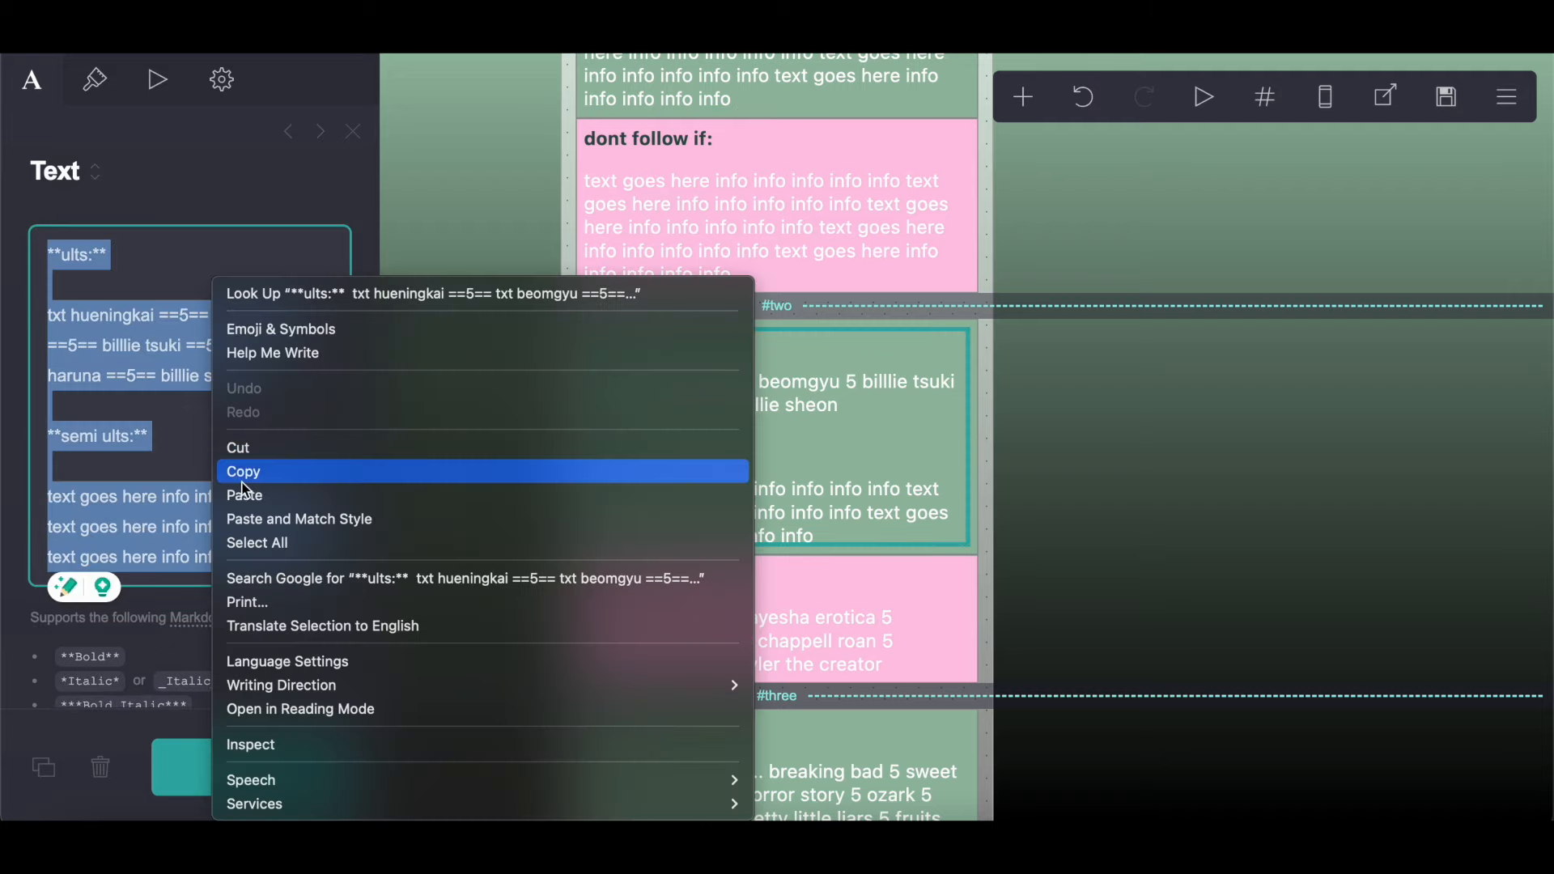
click(245, 473)
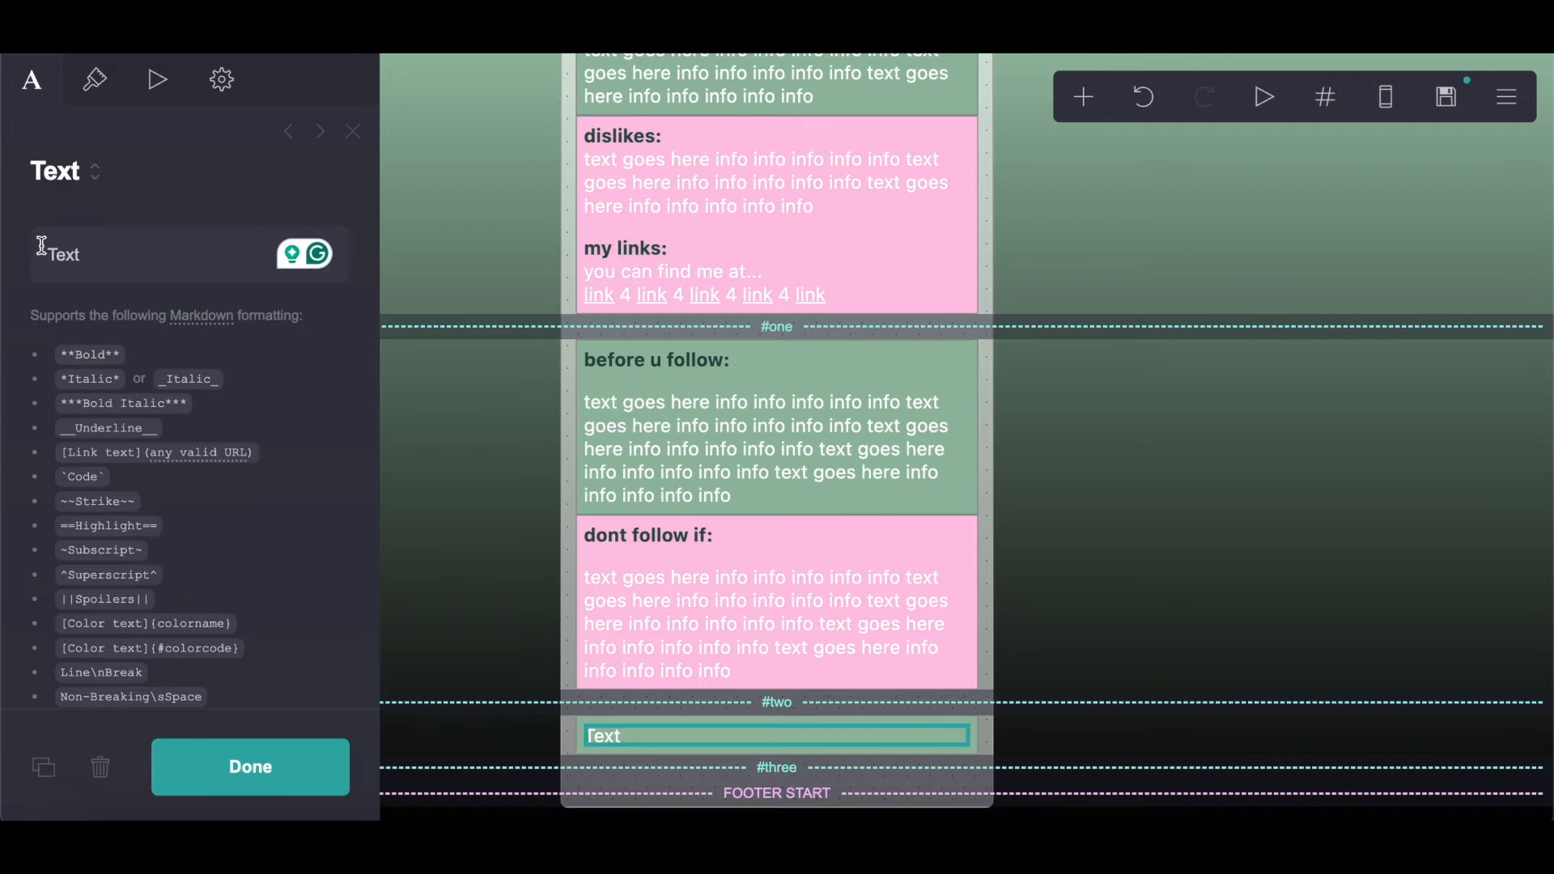
Step: Replace the placeholder text in the green container under #two with the copied "ults" and "semi ults" content
key(super+a)
right_click(143, 256)
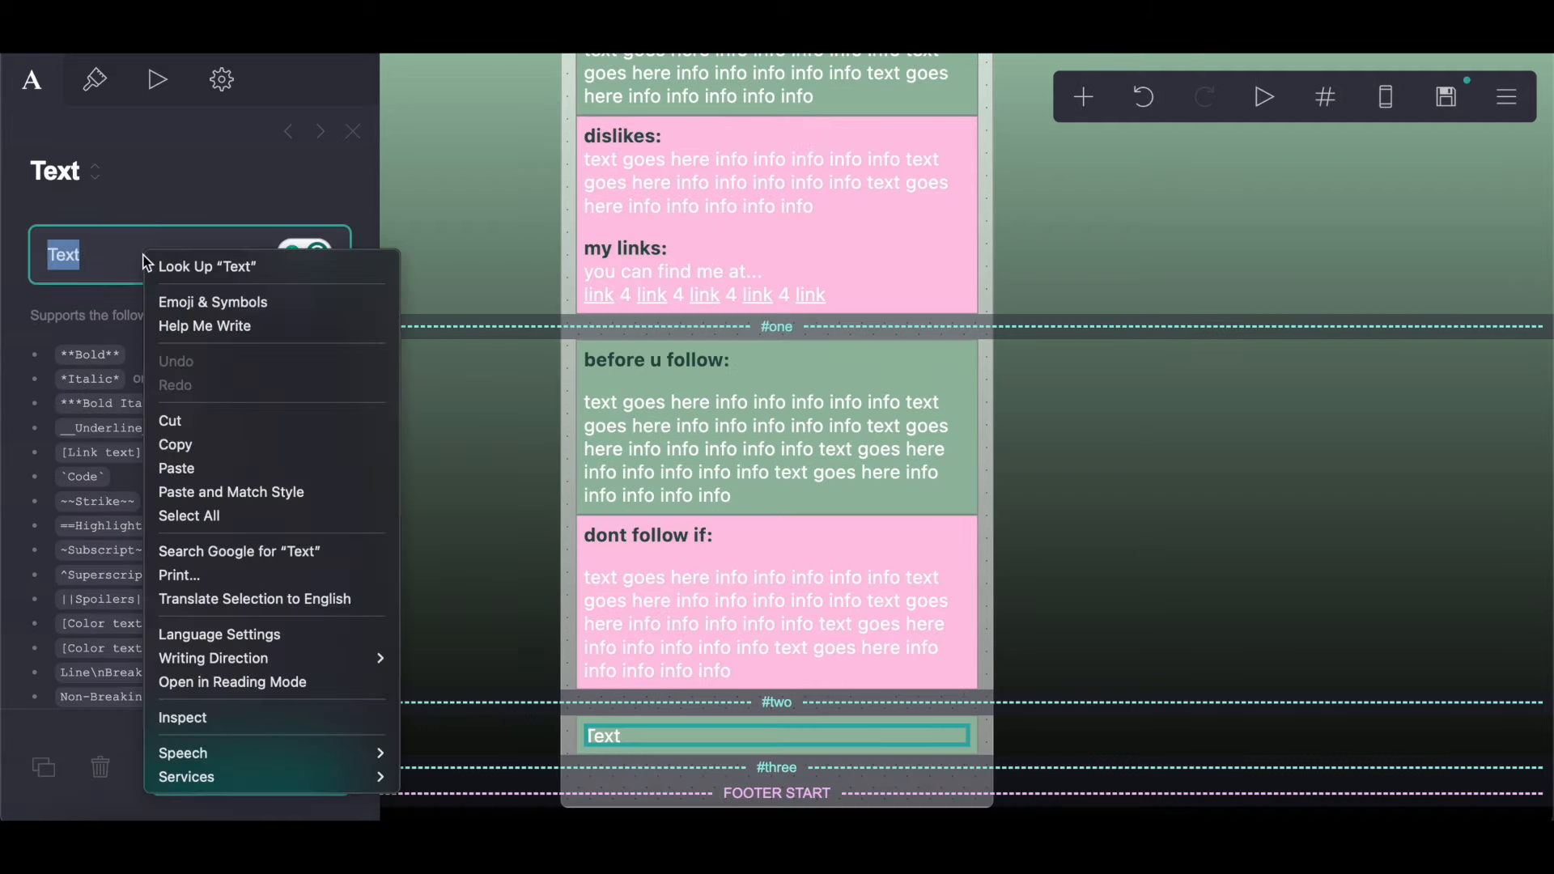
click(168, 463)
scroll(720, 461, down, 3)
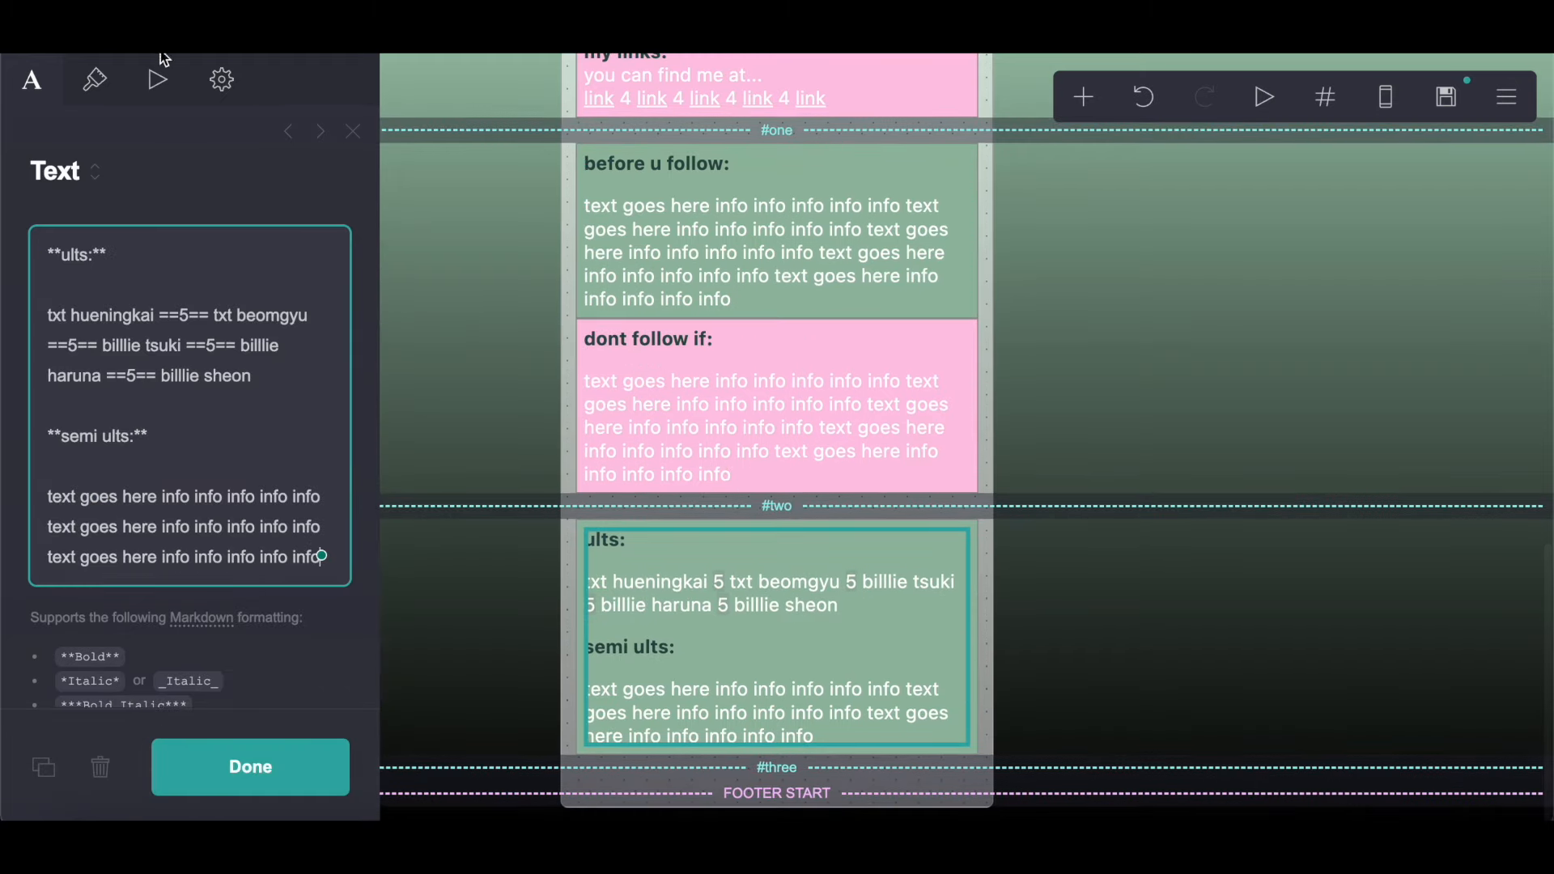
Step: Set the highlight background of the "ults" text to the transparent colour #FF000000
click(95, 80)
click(283, 508)
scroll(282, 508, down, 3)
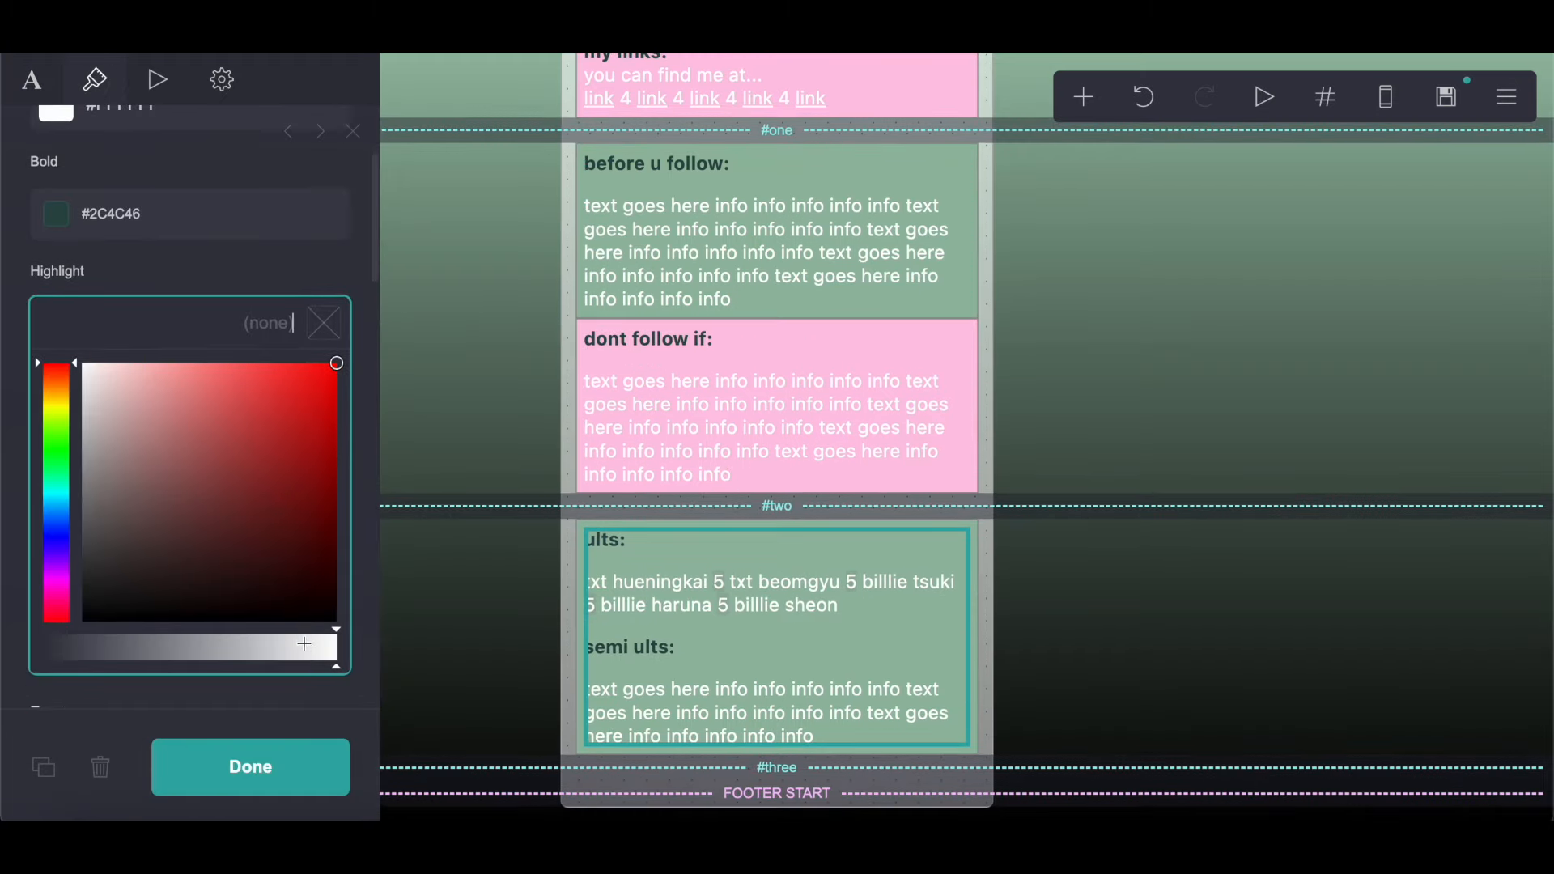
click(201, 272)
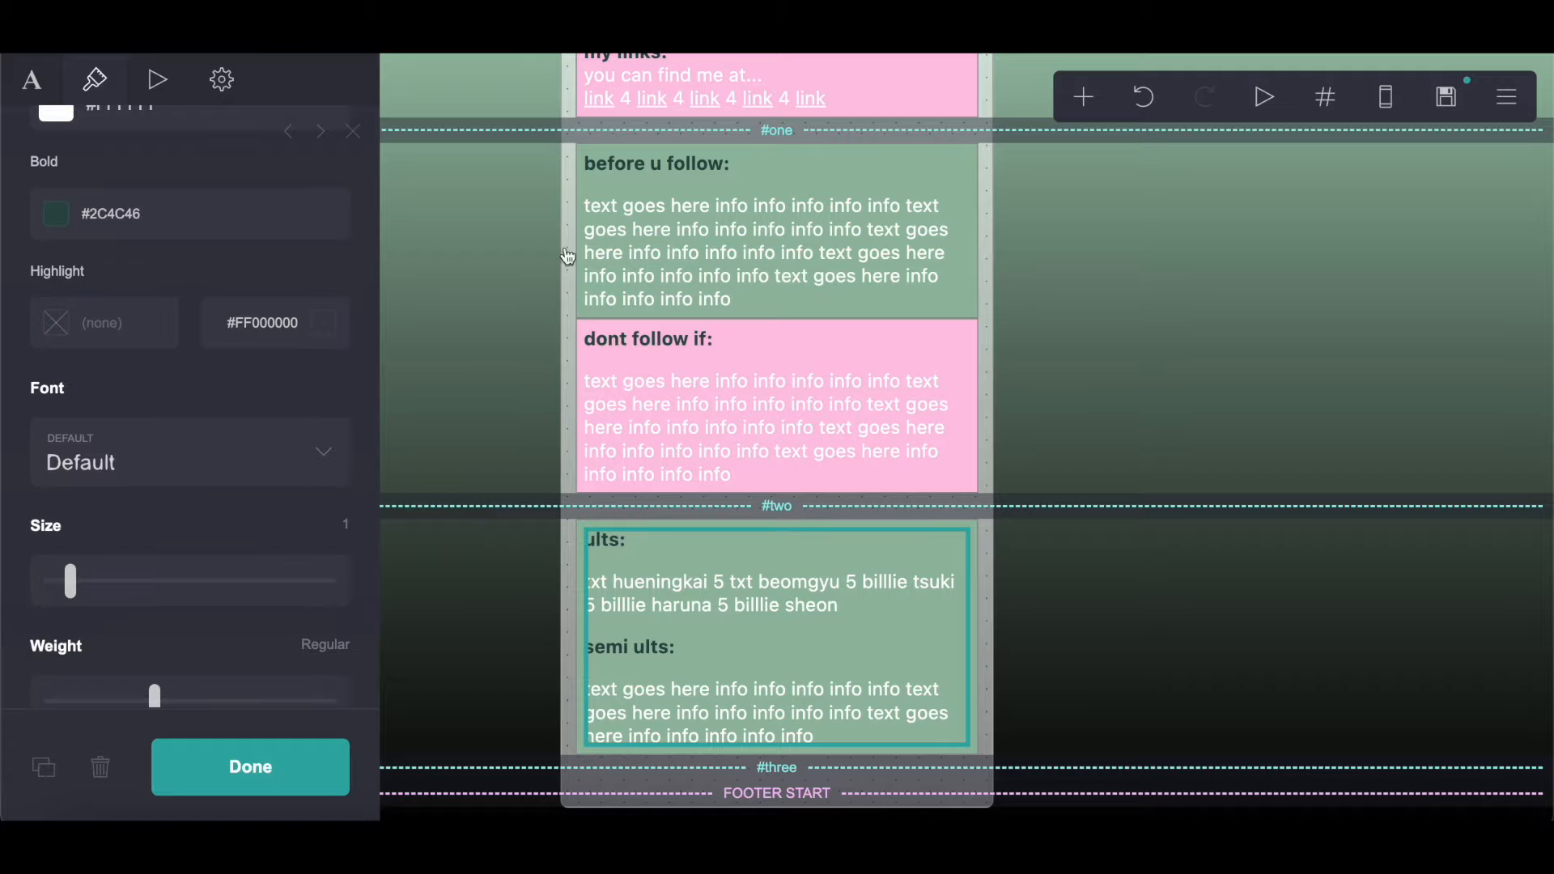
Step: Add a pink container styled like the "dont follow if" one and place it between the "ults" container and the #three marker
click(589, 320)
click(1084, 97)
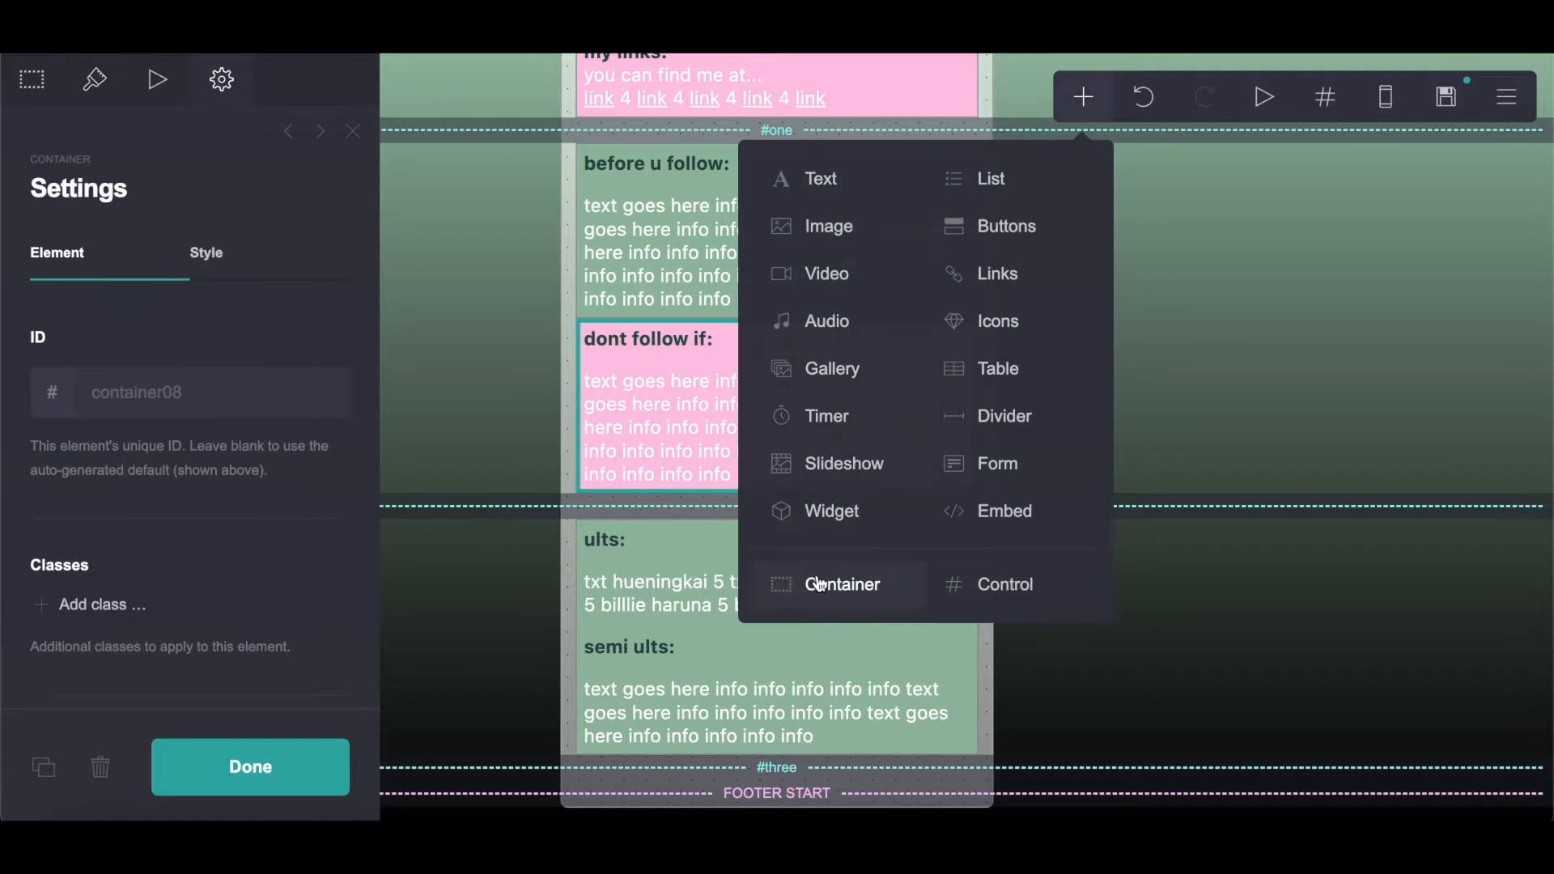
click(819, 583)
drag(703, 428, 794, 761)
Step: Add a text element styled like the "dont follow if" text and move it into the empty pink container under "ults"
click(724, 381)
click(1098, 114)
drag(842, 173, 755, 743)
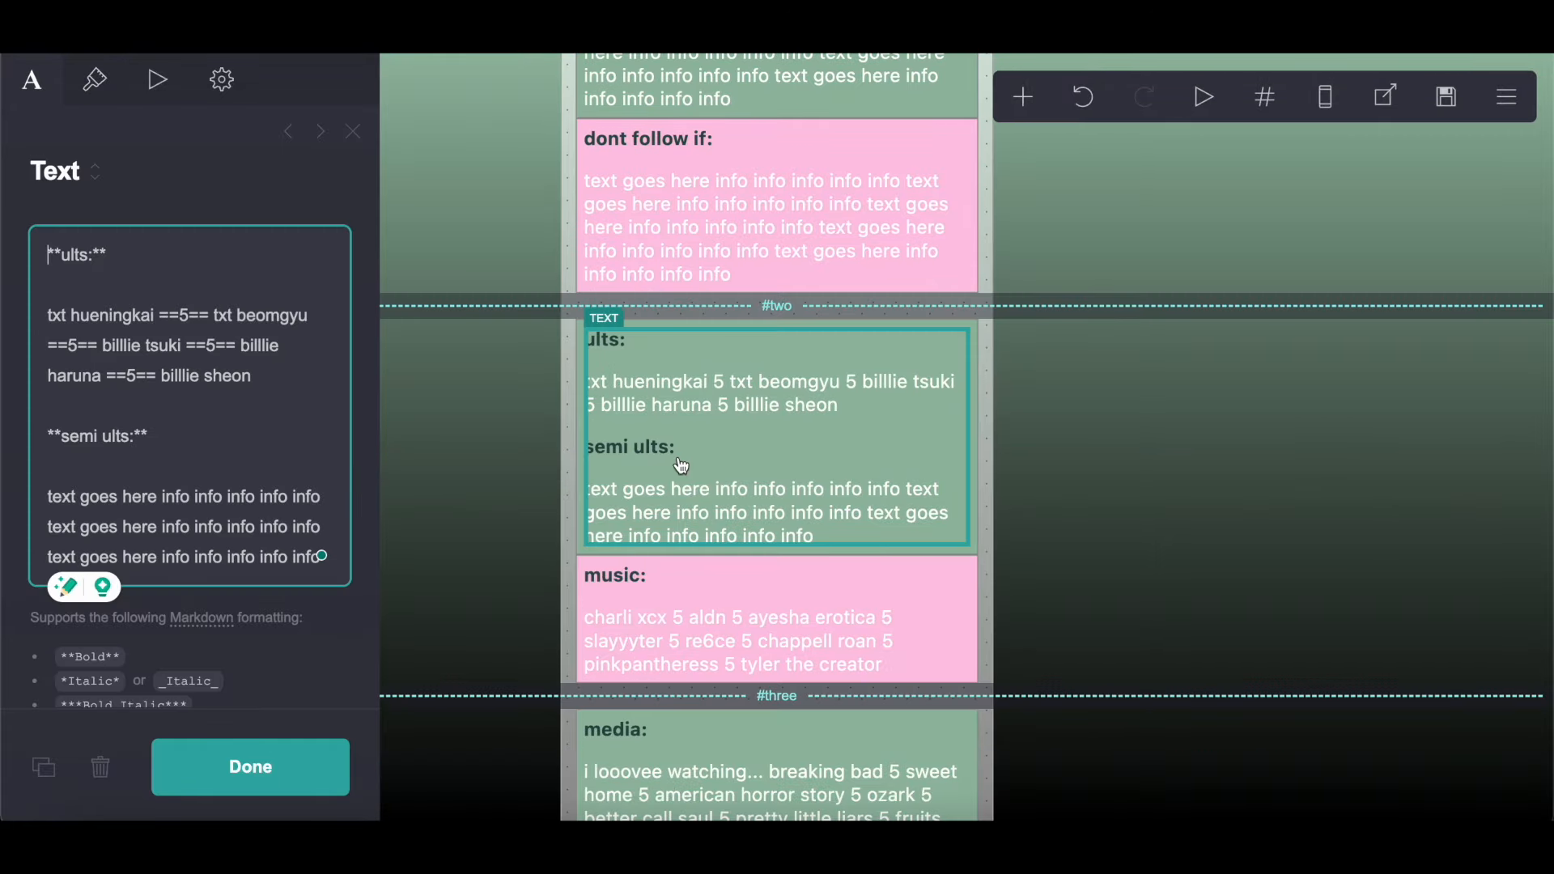
Step: Copy the whole "music" text from the reference site
scroll(680, 458, down, 5)
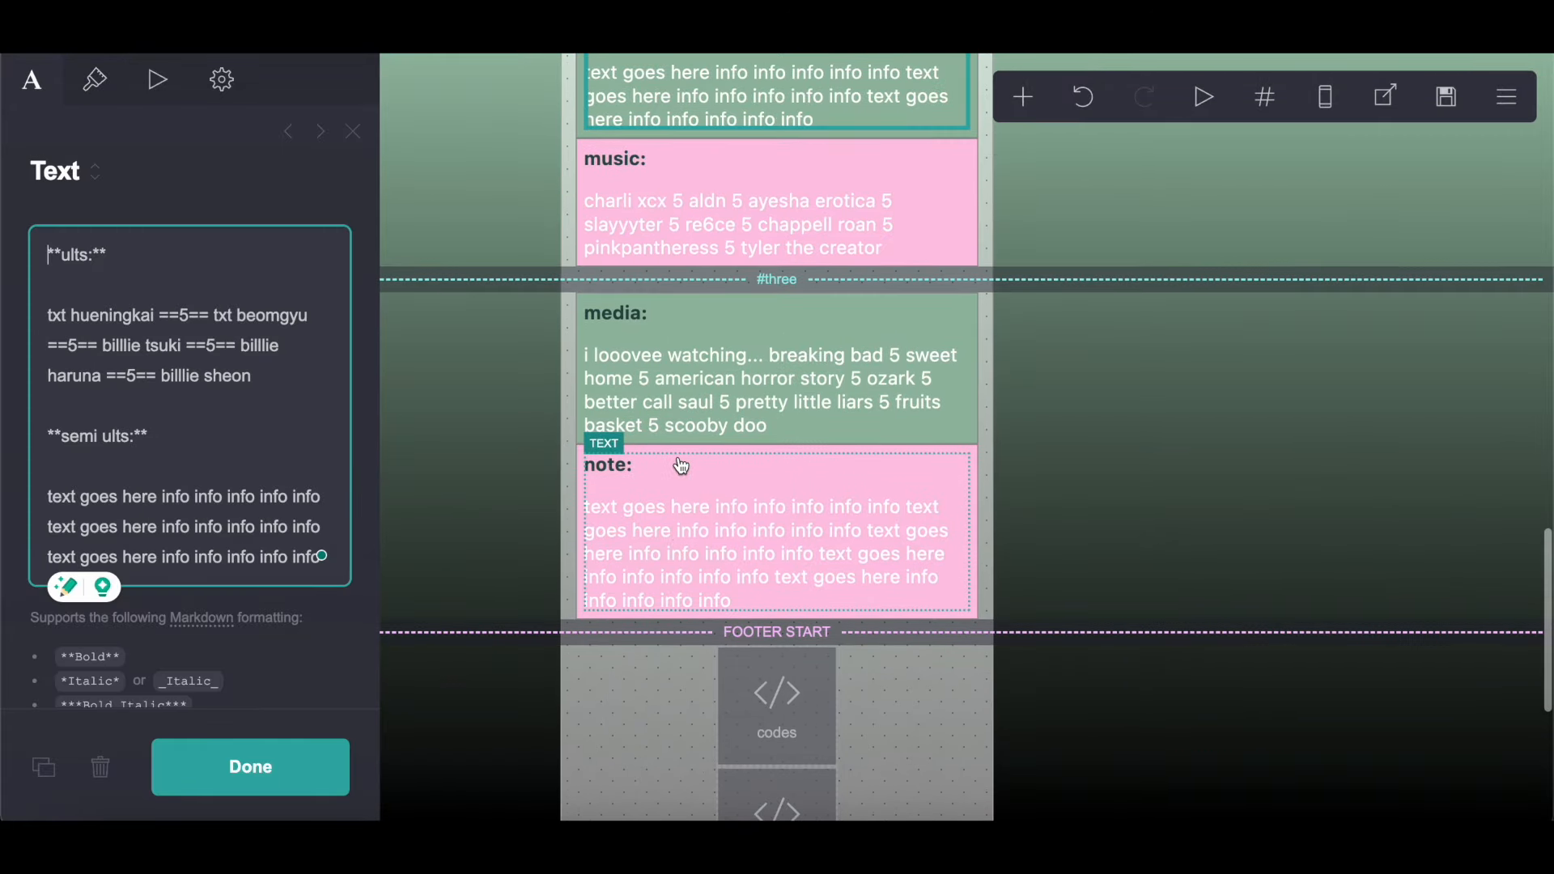
click(710, 151)
drag(43, 230, 199, 488)
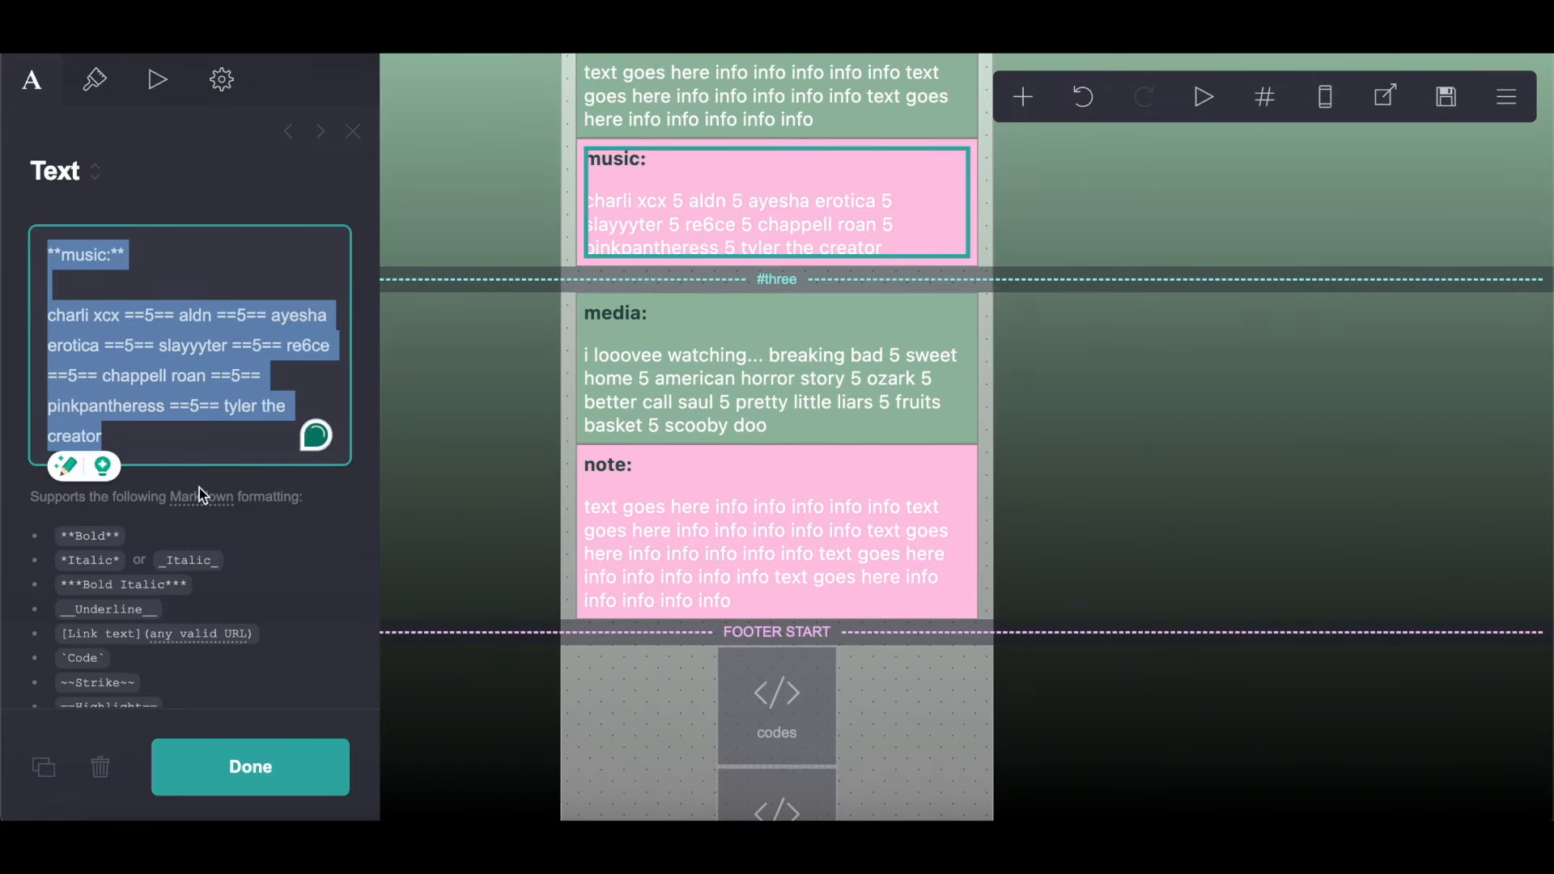
right_click(199, 487)
click(235, 474)
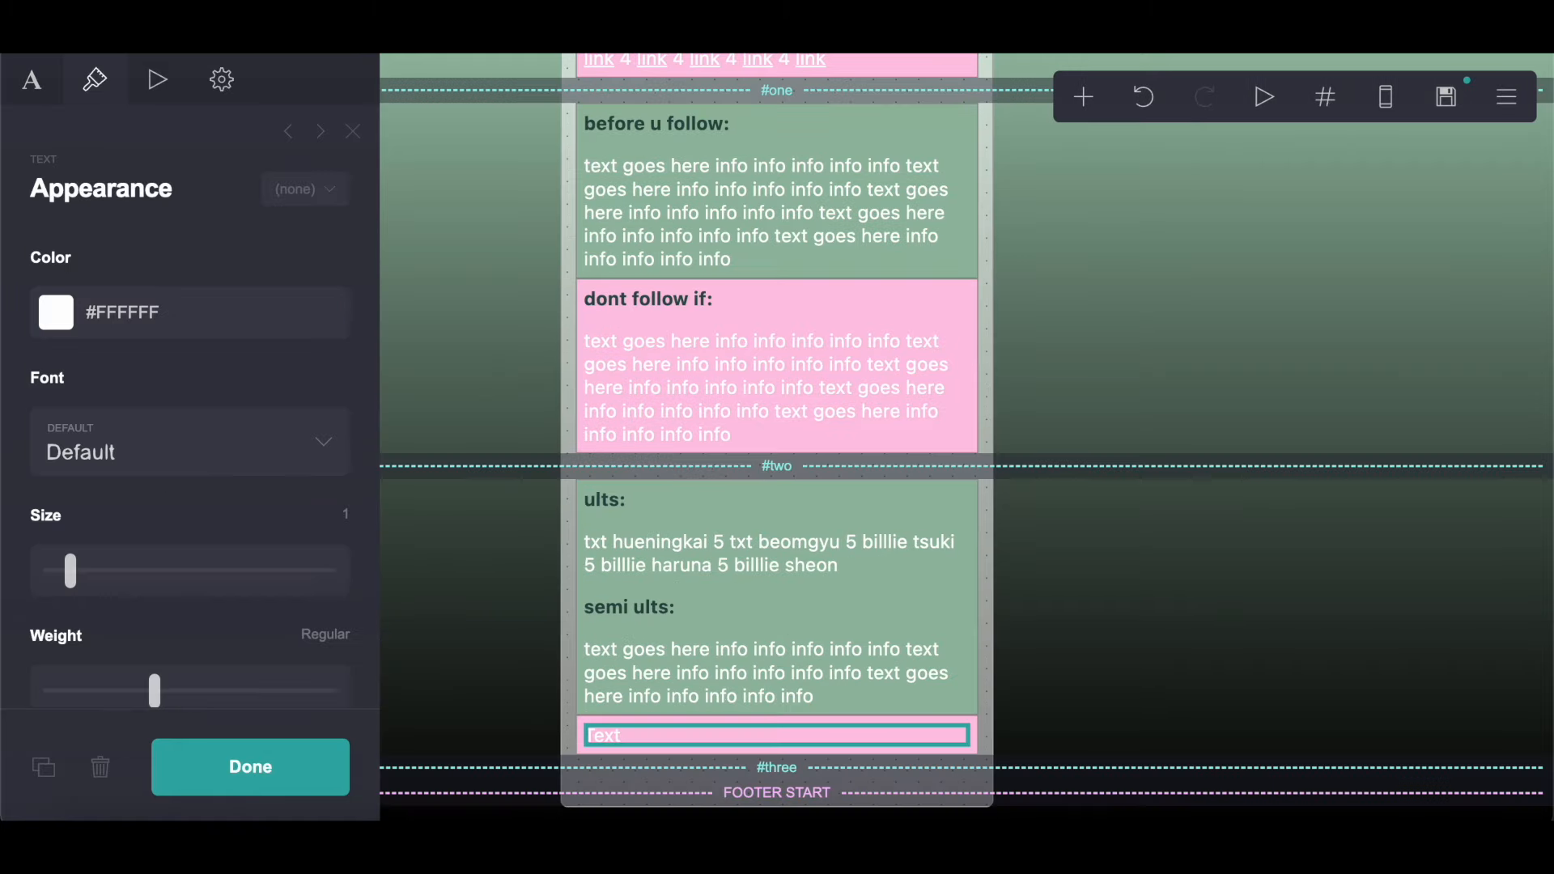
Step: Replace the placeholder text in the pink container above #three with the copied "music" content
click(34, 87)
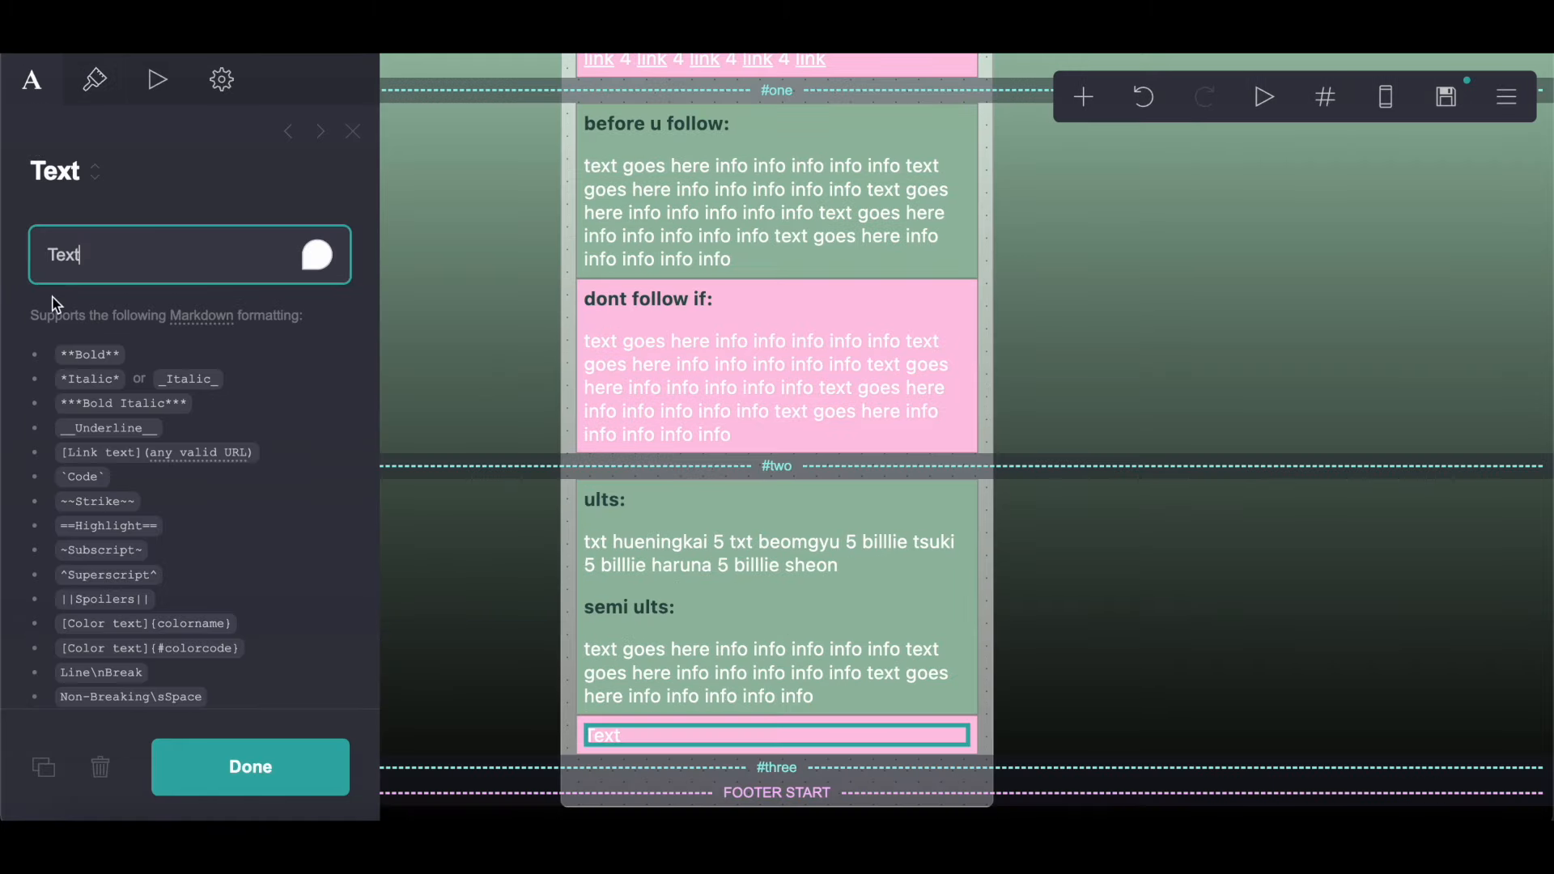
right_click(134, 261)
click(198, 476)
Step: Add a green container styled like the "ults" one and place it between the #three marker and the footer start
scroll(549, 397, down, 2)
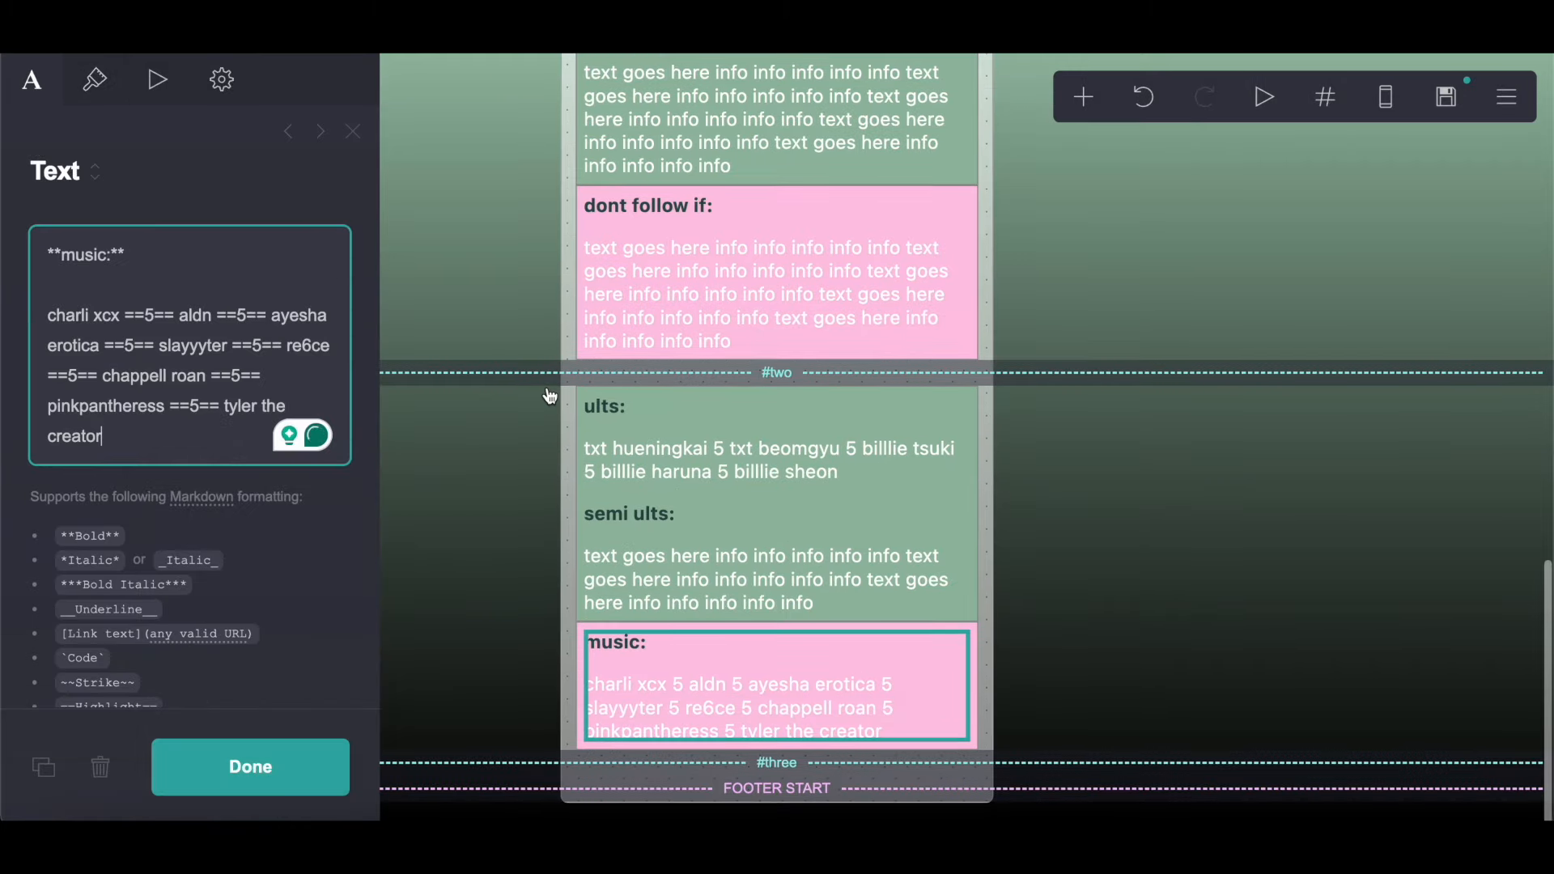
click(580, 443)
click(1085, 99)
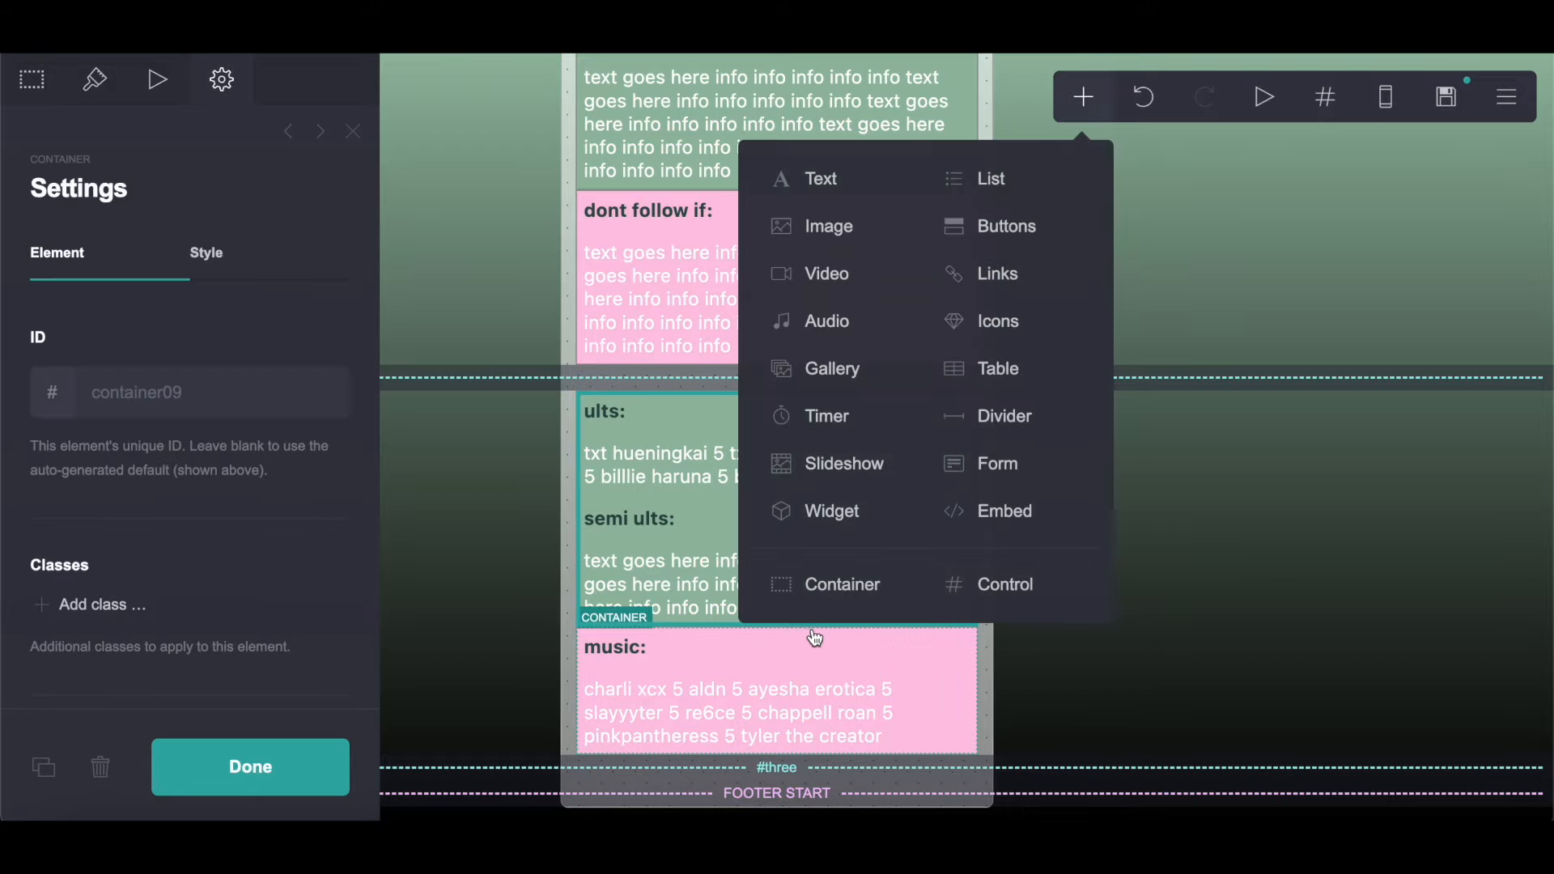
click(823, 590)
drag(732, 593, 891, 773)
Step: Add a text element styled like the "ults" text and move it into the empty green container under #three
click(763, 404)
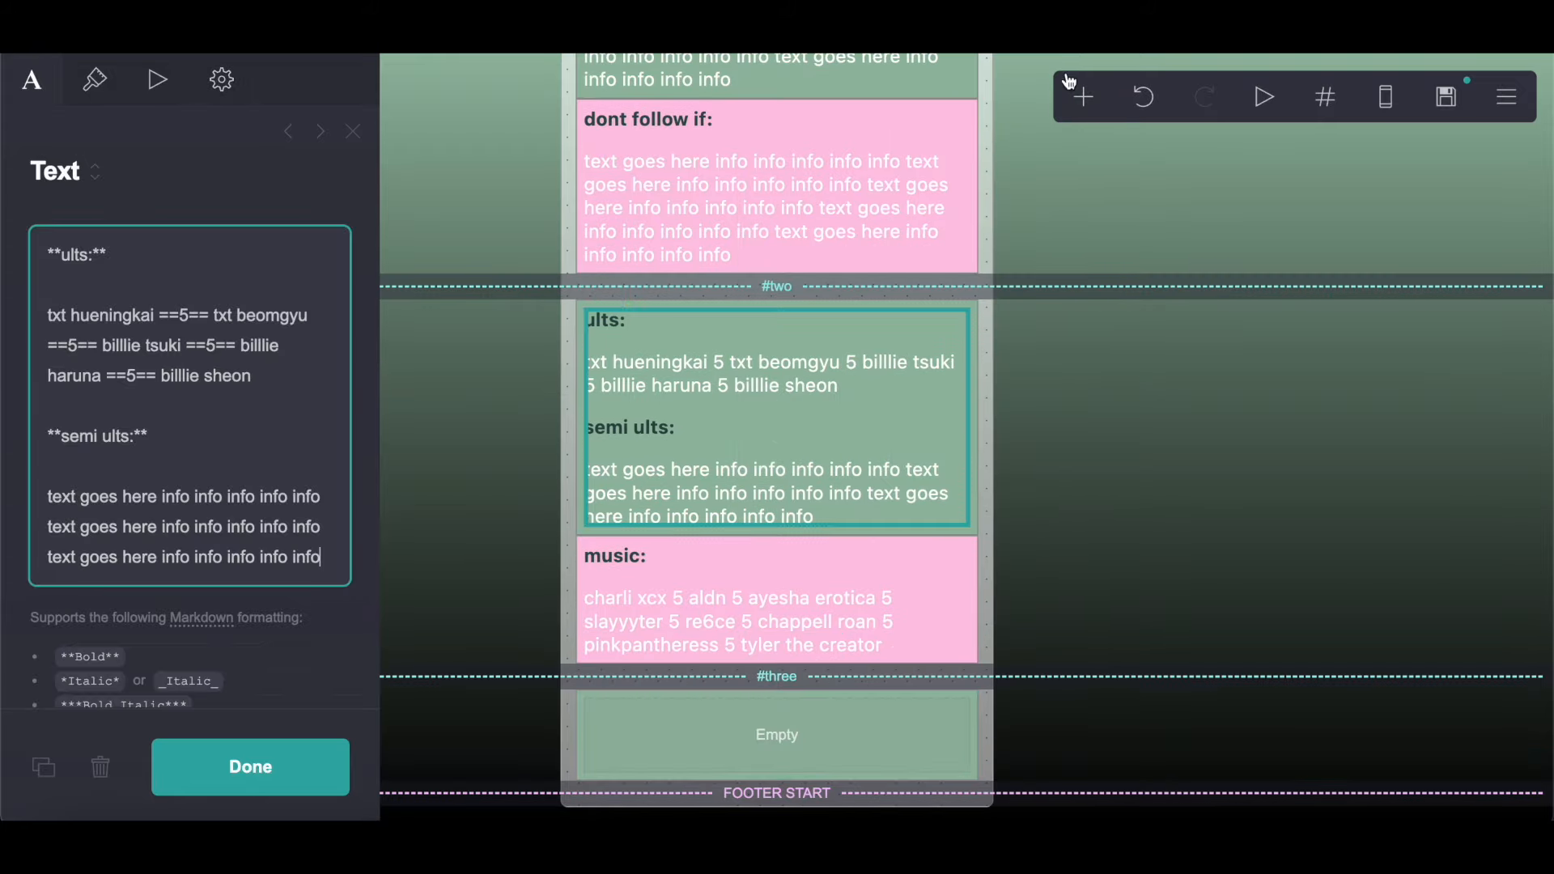
click(1083, 98)
click(808, 176)
drag(622, 539, 765, 714)
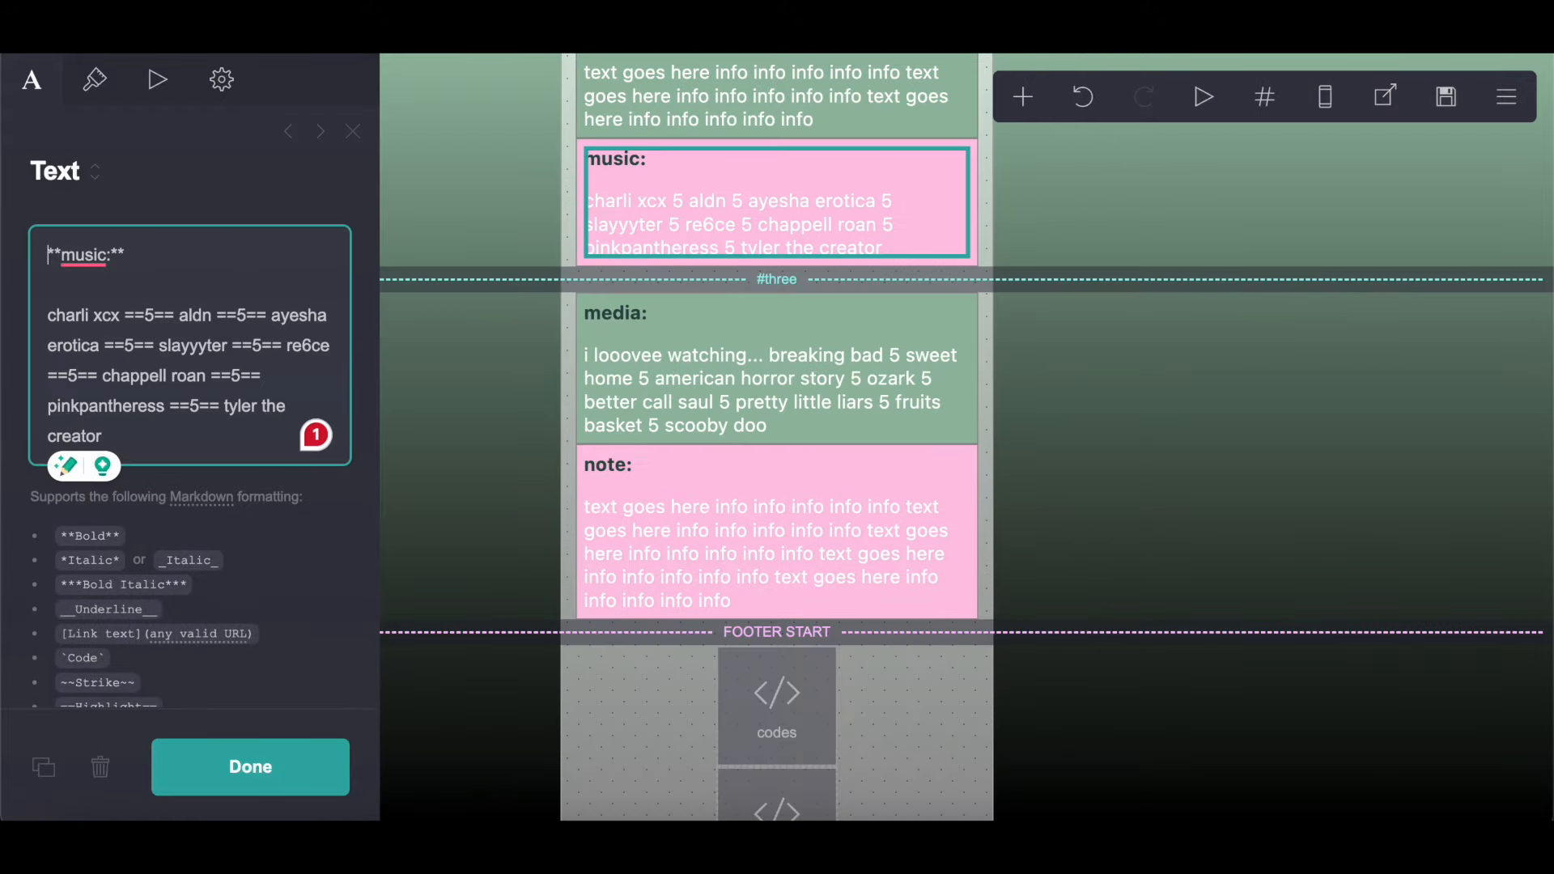
Step: Copy the whole "media" text from the reference site
click(737, 389)
drag(218, 468, 33, 247)
right_click(142, 346)
click(206, 469)
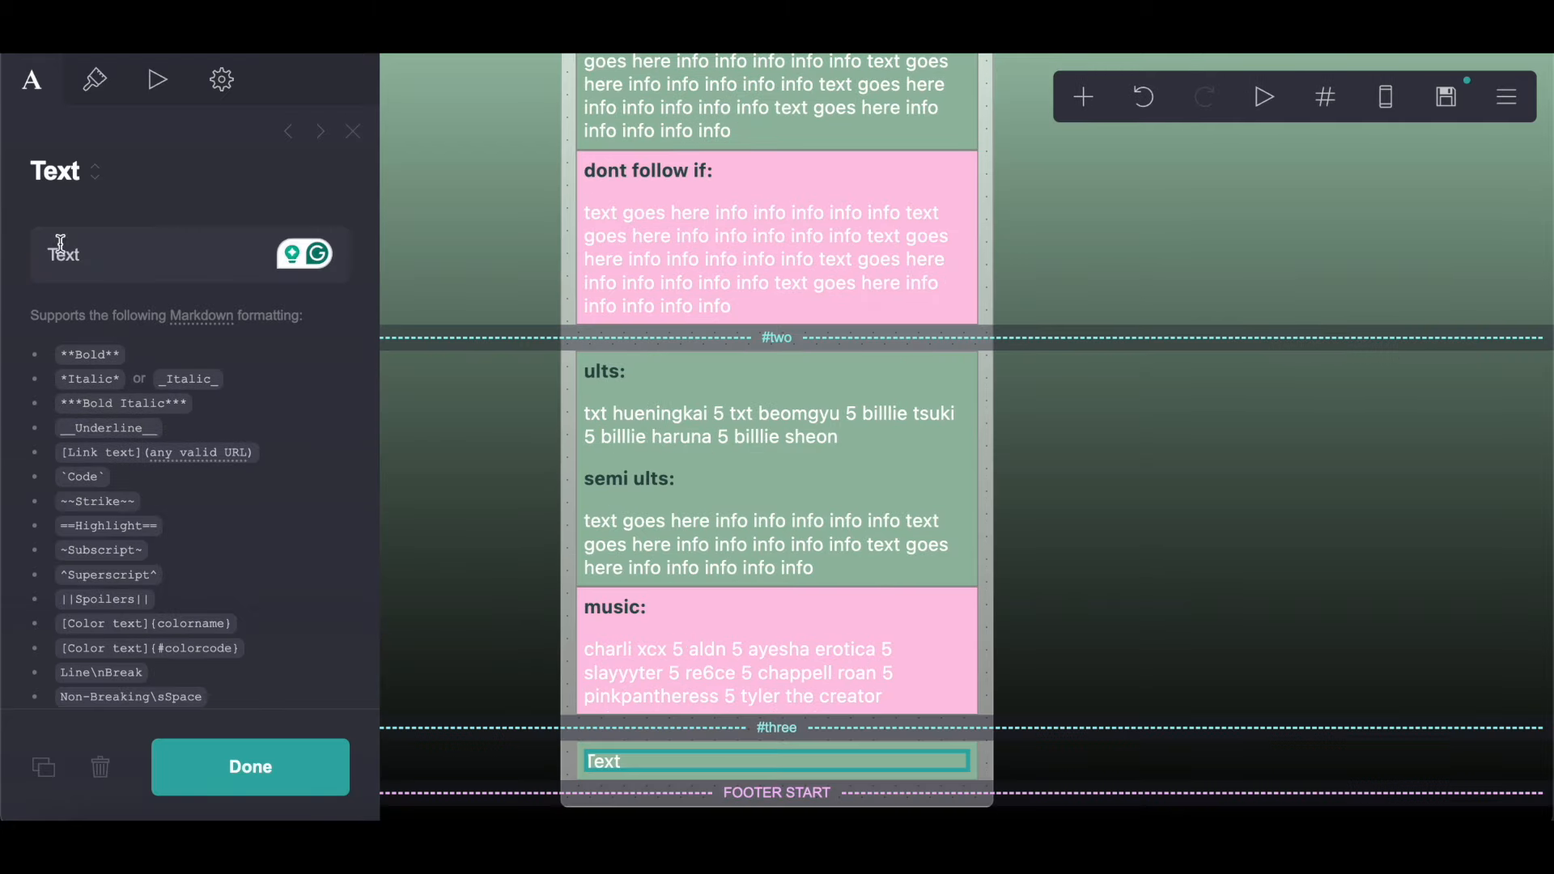
Step: Replace the placeholder text in the green container under #three with the copied "media" content
double_click(60, 243)
right_click(145, 252)
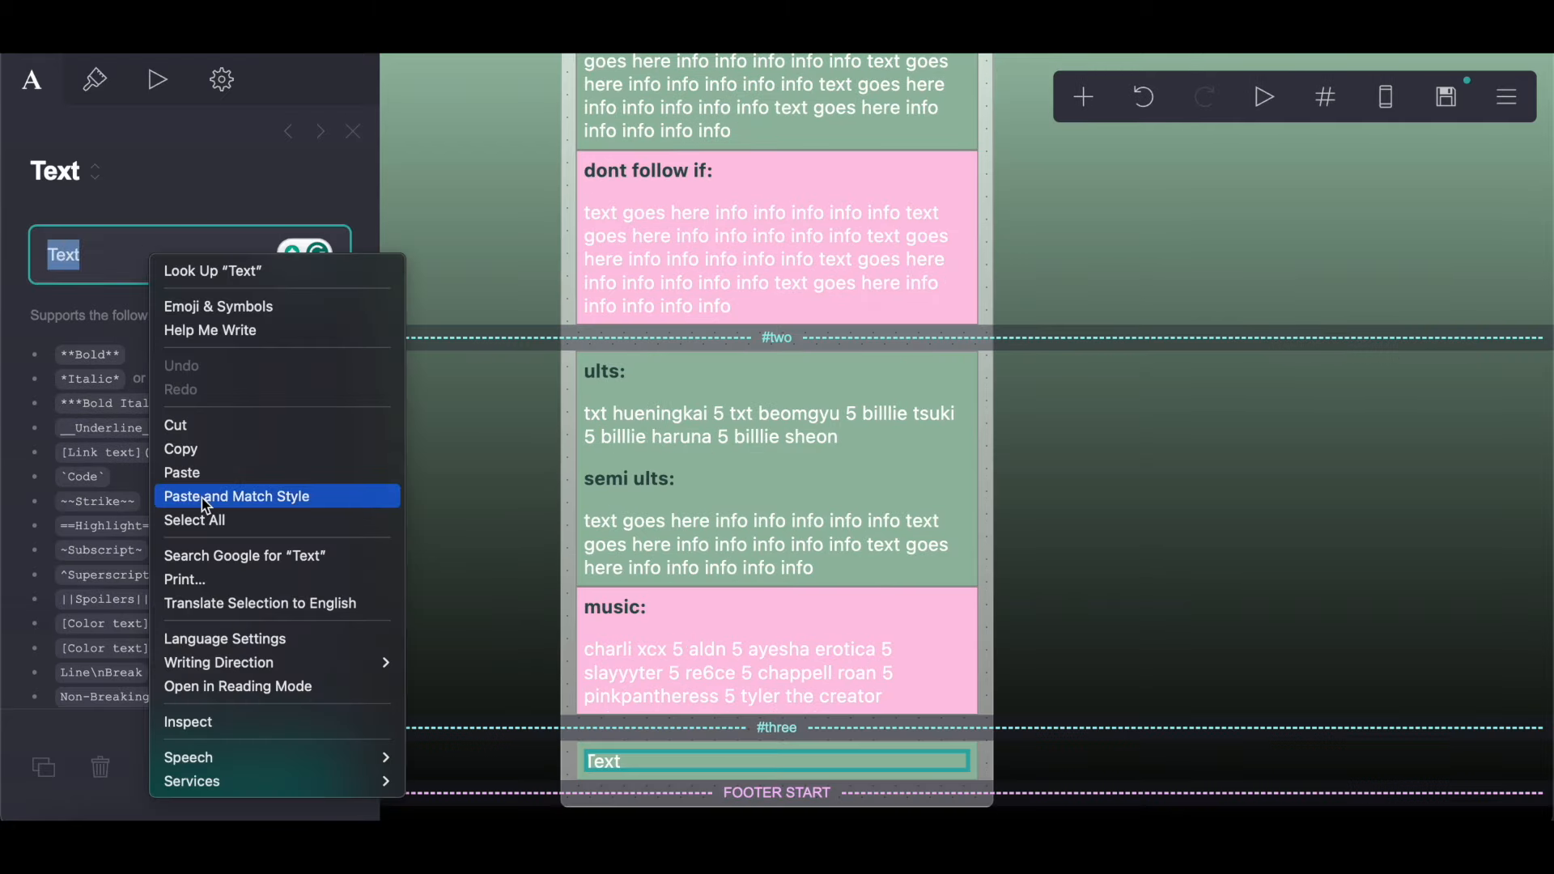
click(185, 472)
Step: Add a pink container styled like the "music" one and place it between the "media" container and the footer start
scroll(662, 423, down, 2)
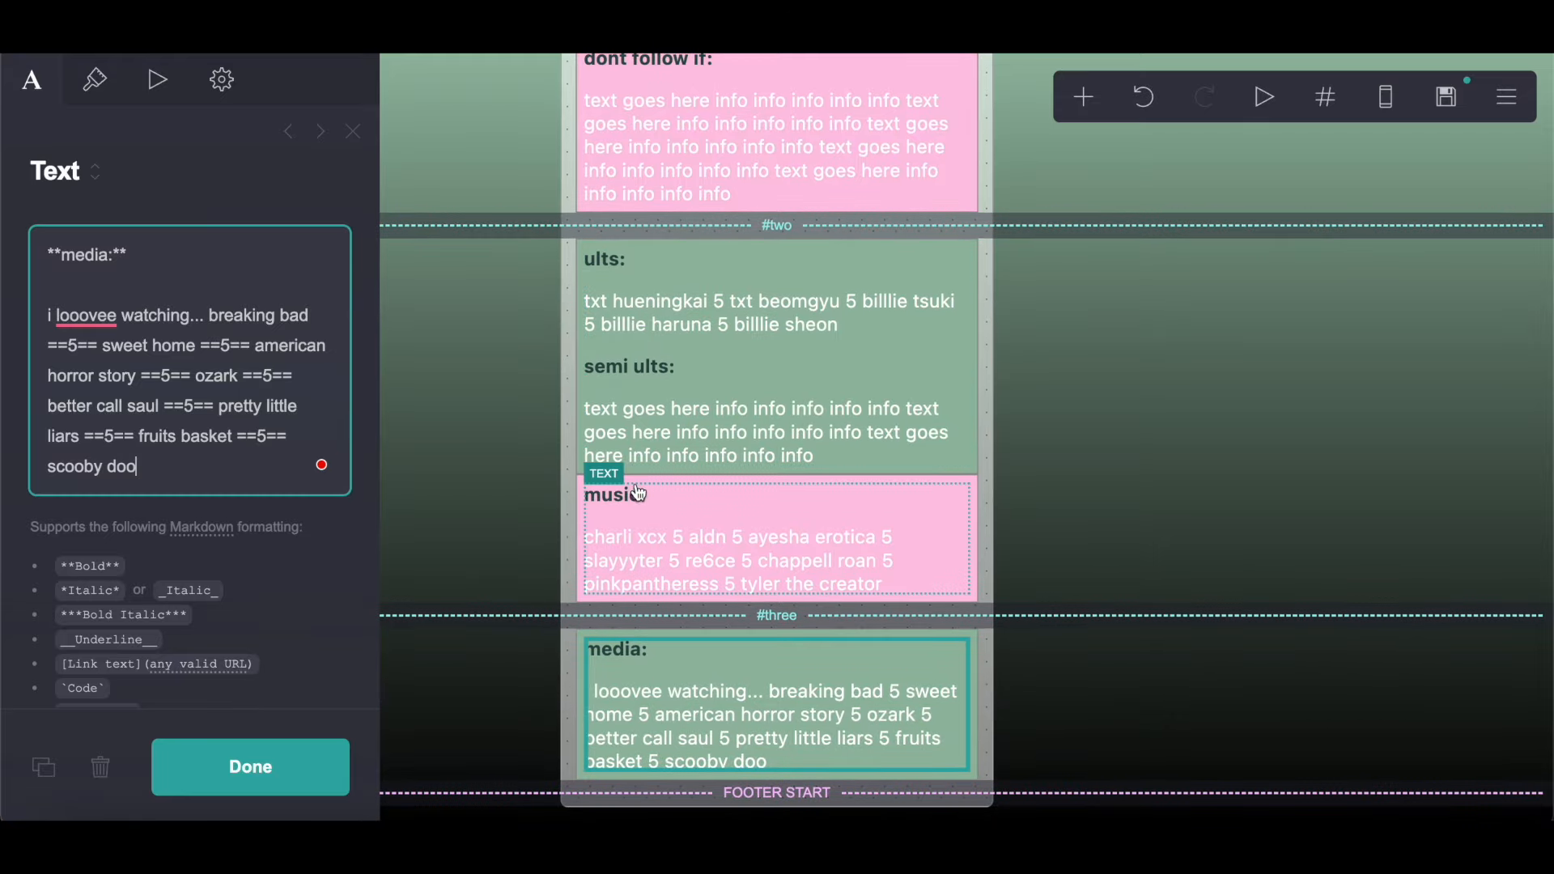
click(628, 495)
click(1089, 101)
click(822, 577)
drag(819, 576, 874, 790)
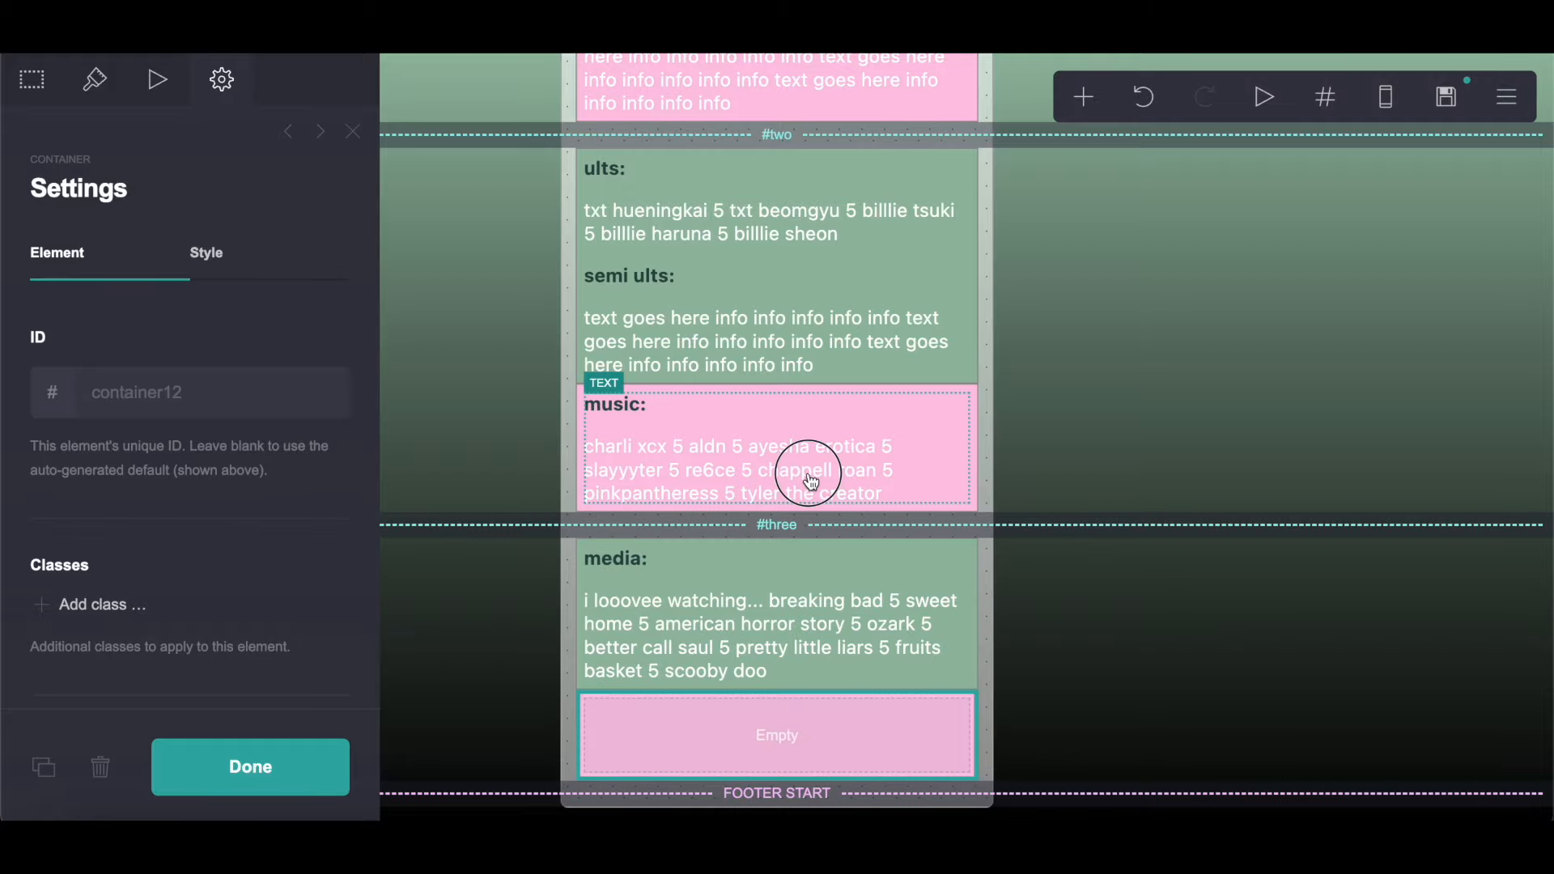
Step: Add a text element styled like the "music" text and move it into the empty pink container under "media"
click(810, 482)
click(1083, 97)
click(834, 178)
drag(644, 499, 777, 737)
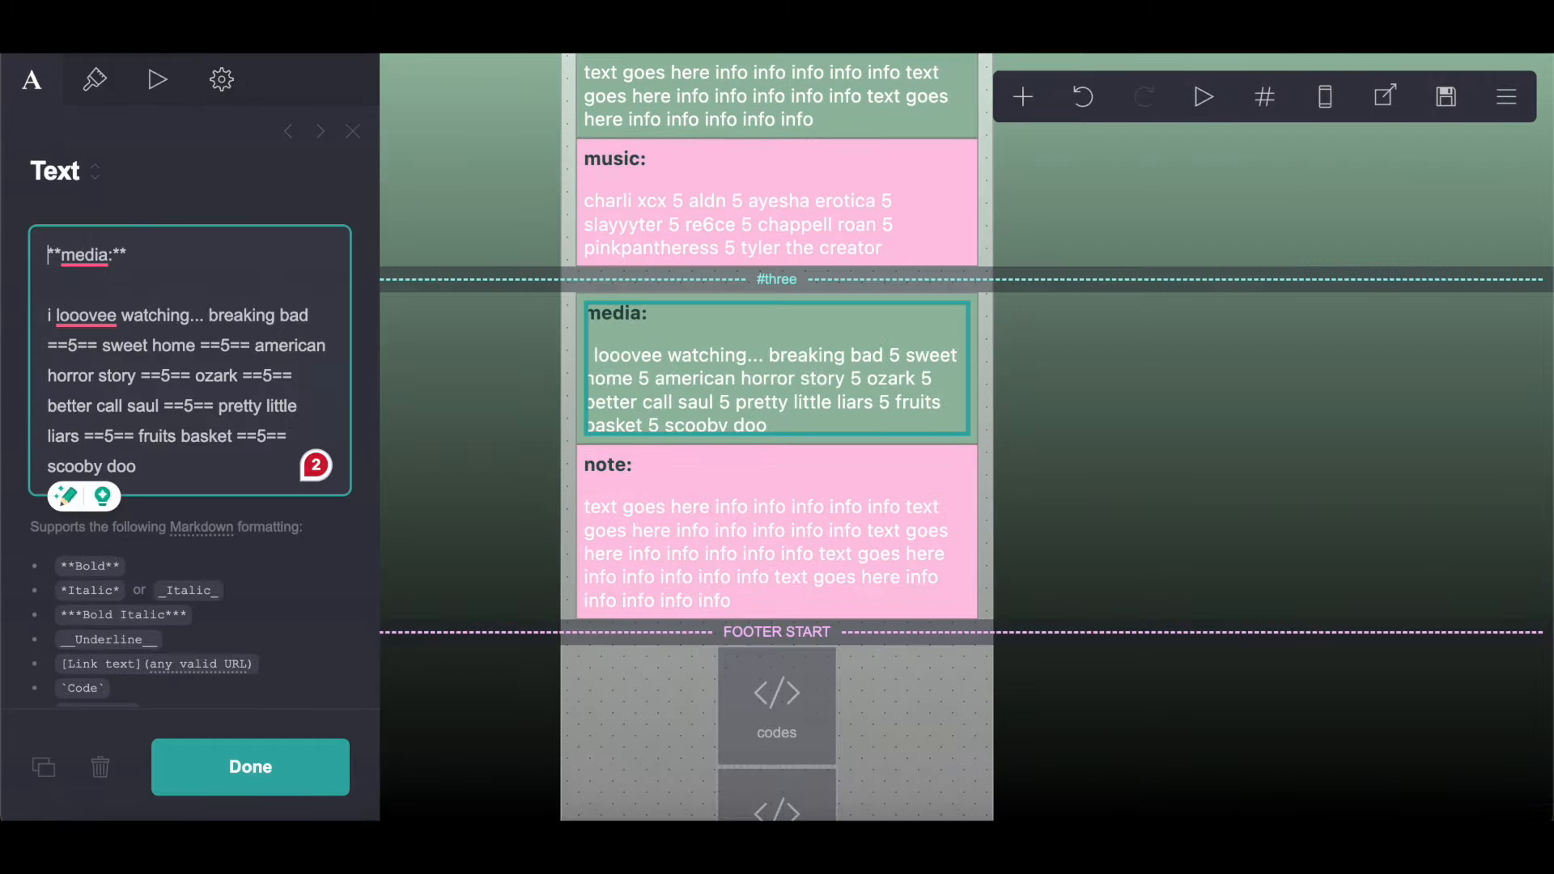
Step: Copy the whole "note" text from the reference site
click(691, 573)
drag(43, 234, 416, 610)
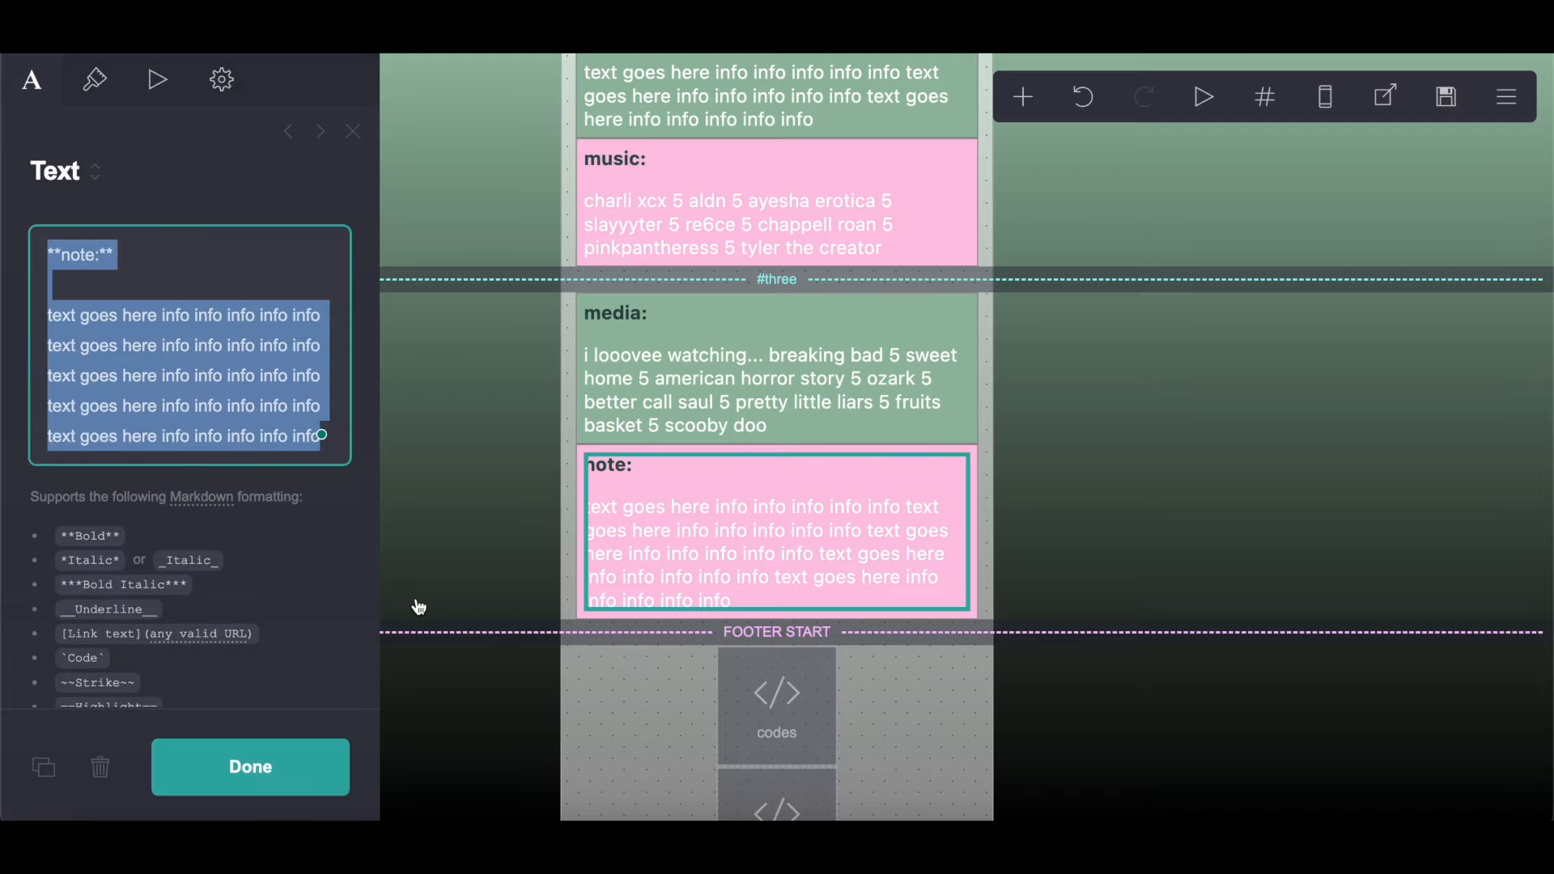
right_click(163, 416)
click(196, 473)
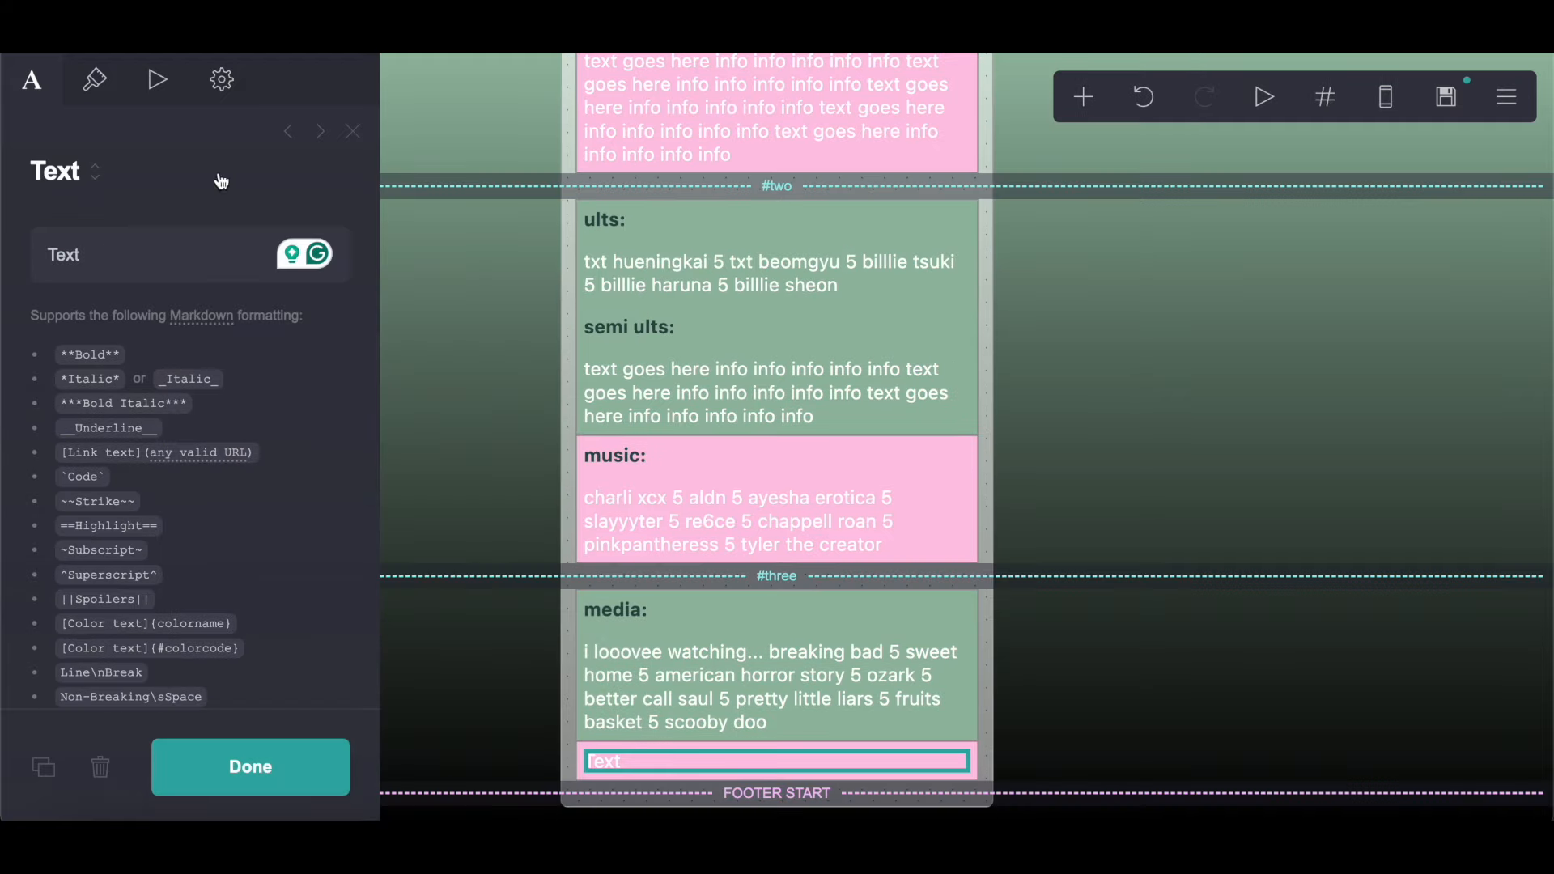
Step: Replace the placeholder text in the pink container under "media" with the copied "note" content
click(56, 255)
double_click(63, 255)
right_click(162, 258)
click(227, 473)
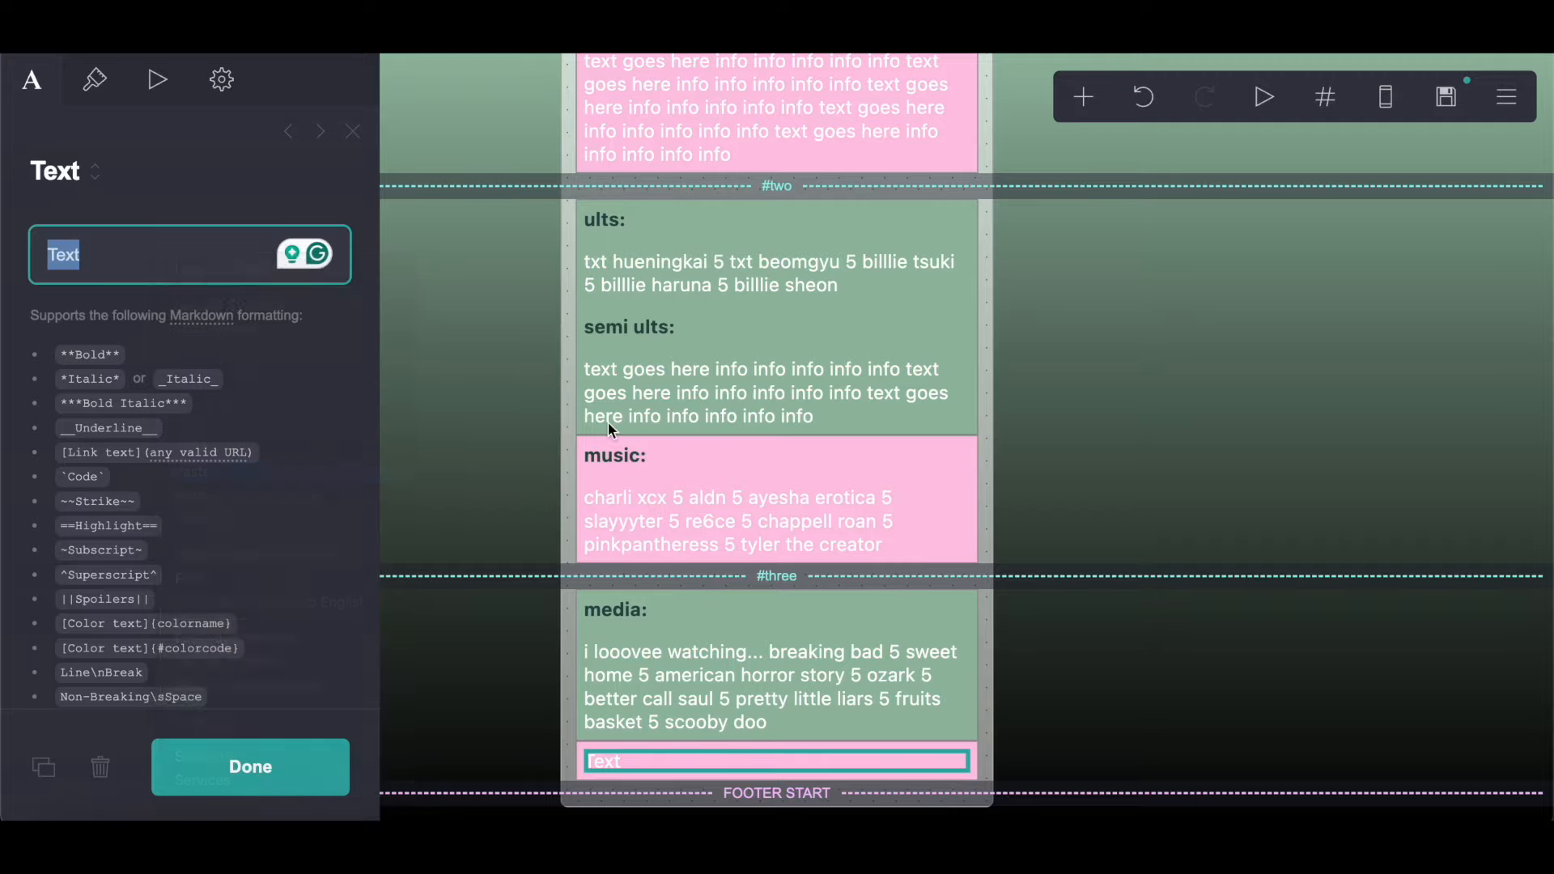
Step: Add a code embed element to the footer and turn off deferring of its <script> tags
click(1084, 97)
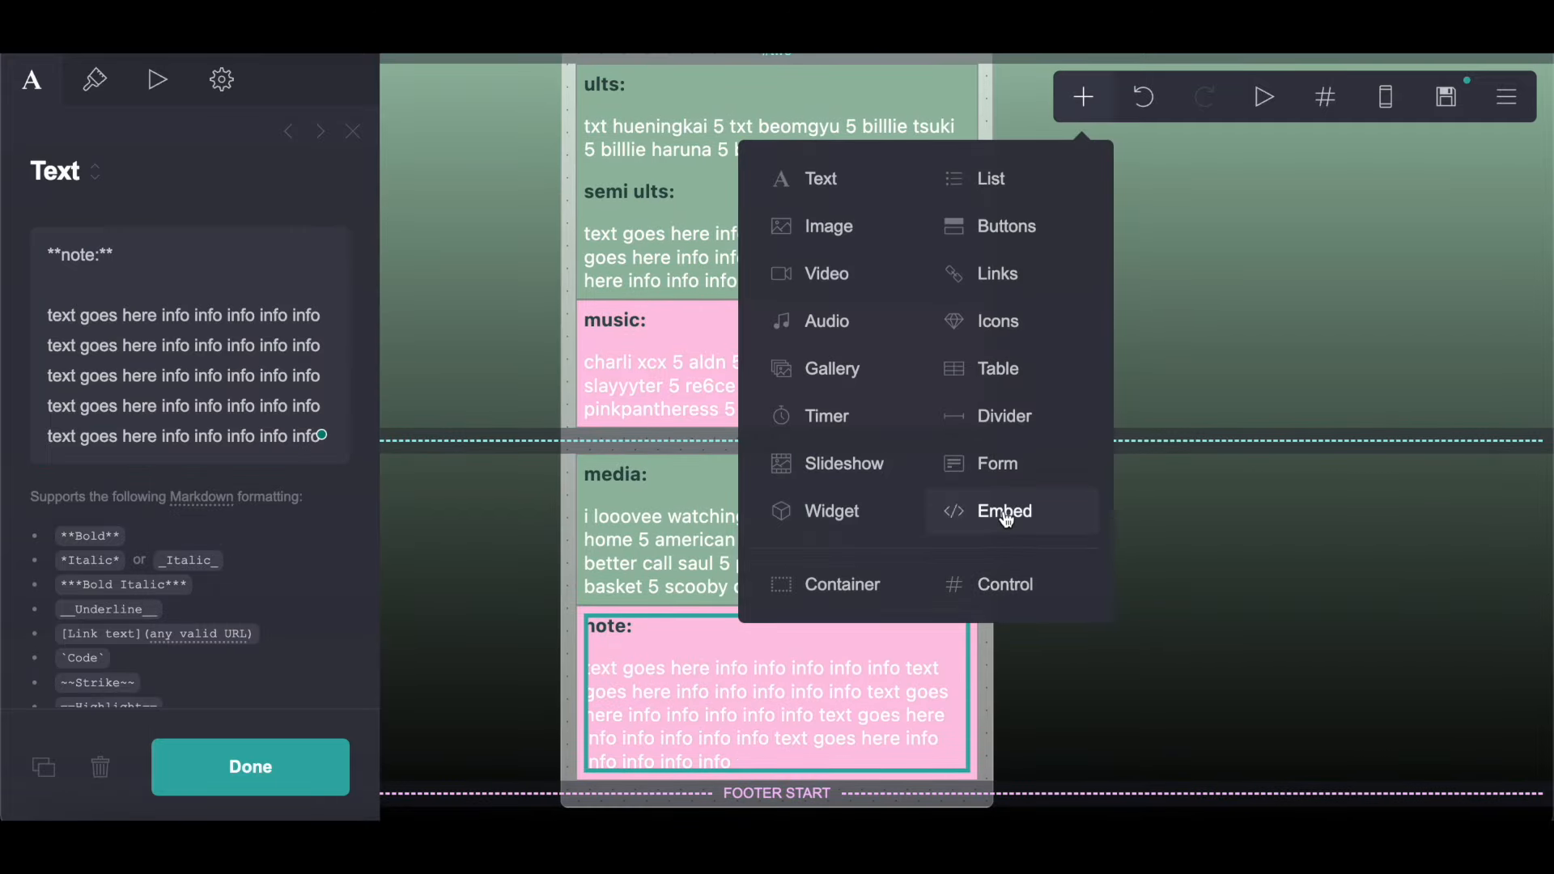
click(1006, 513)
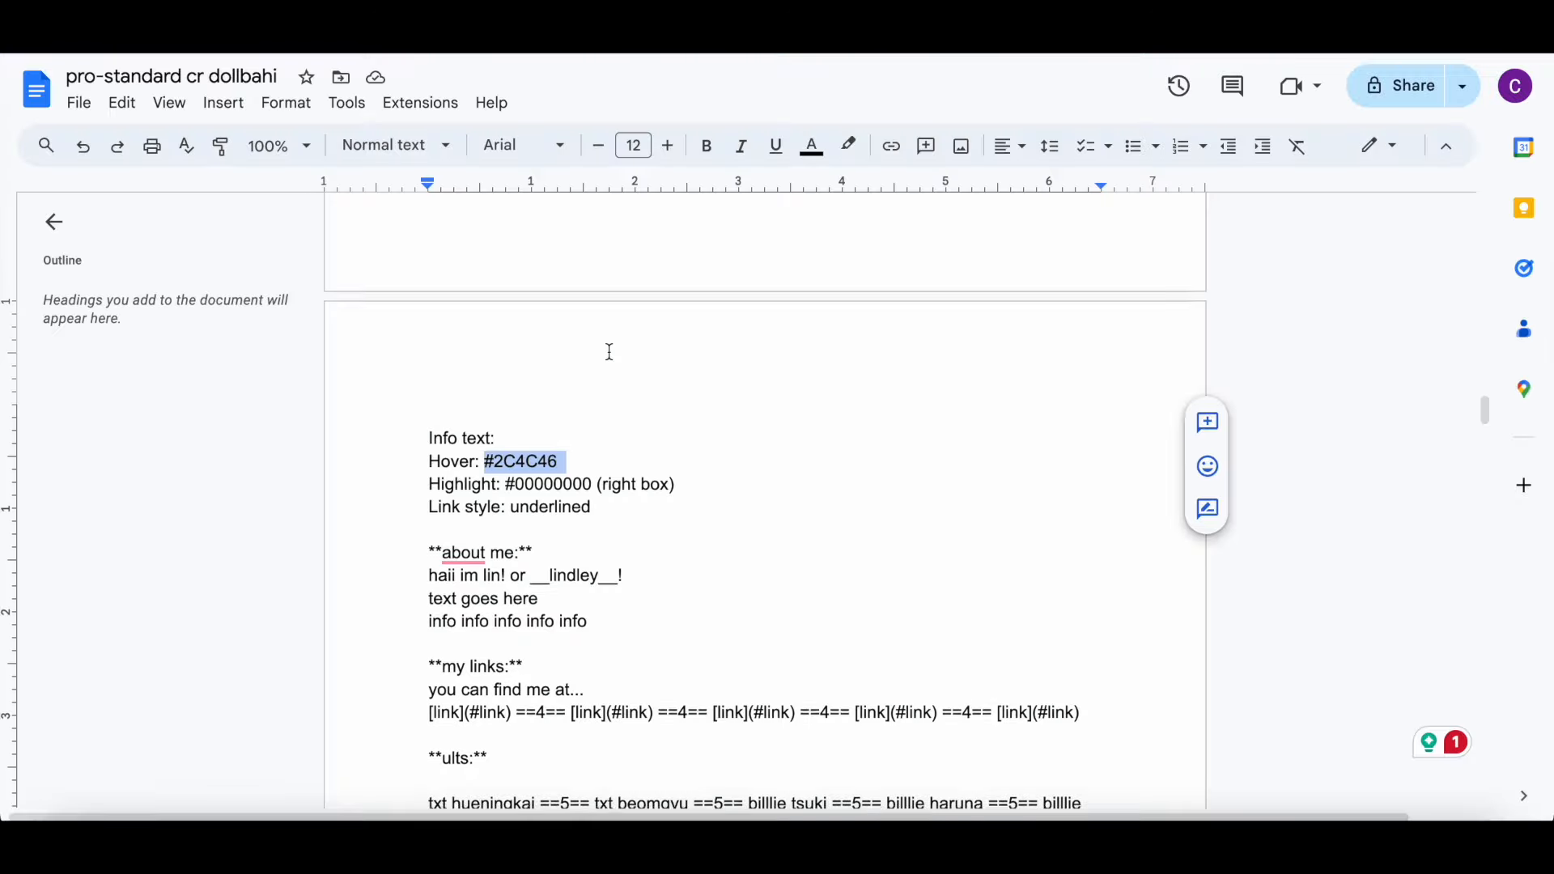
scroll(607, 351, down, 3)
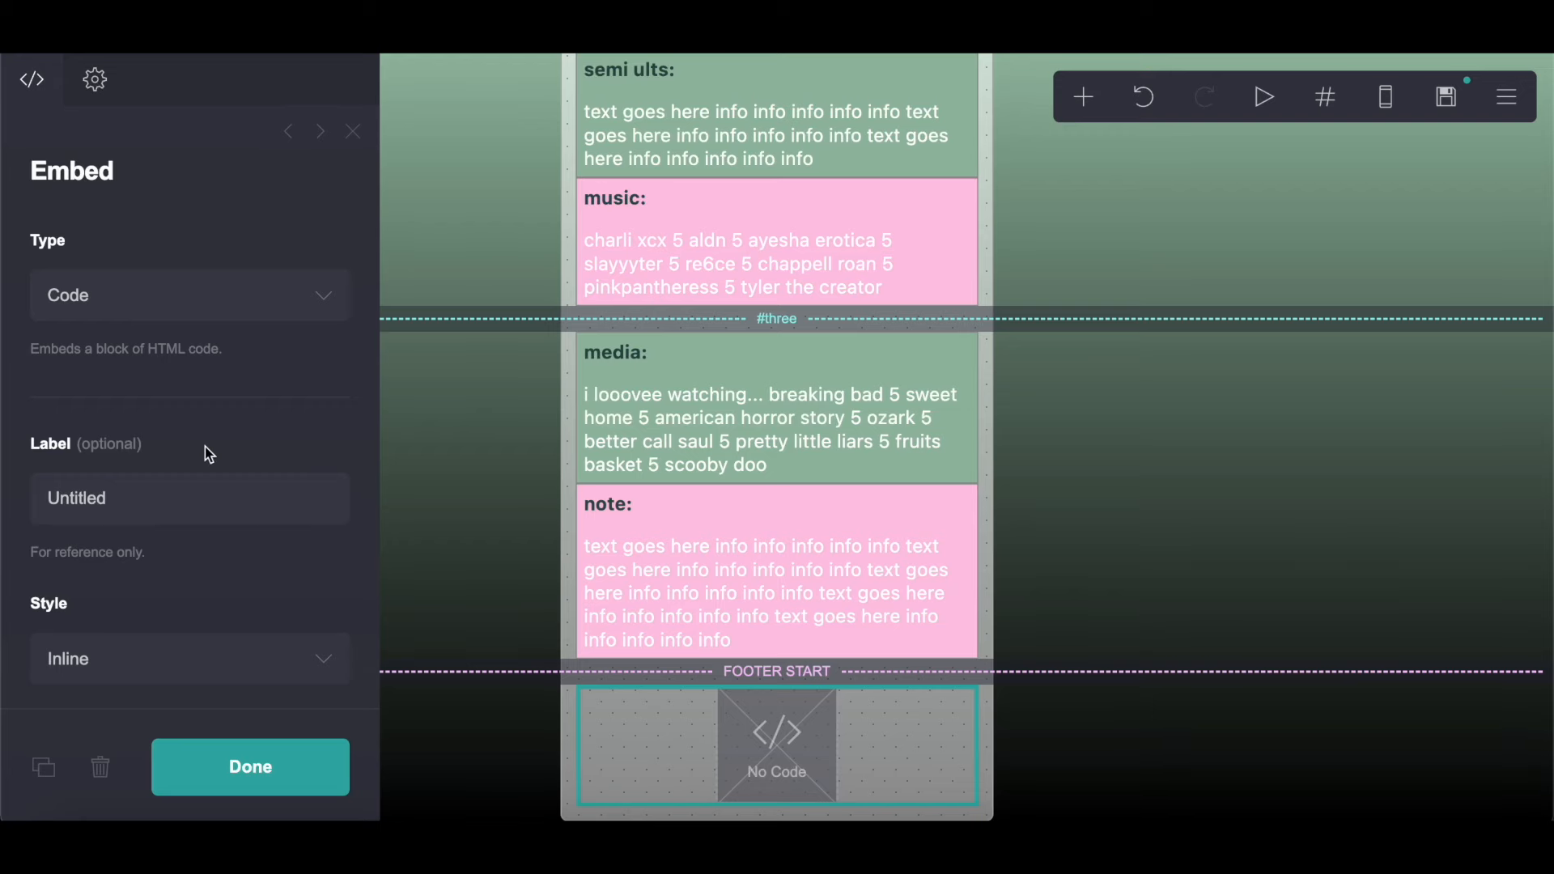
scroll(206, 449, down, 5)
click(48, 595)
Step: Label the footer's new embed element "codes"
scroll(162, 475, up, 5)
click(156, 409)
text(codes)
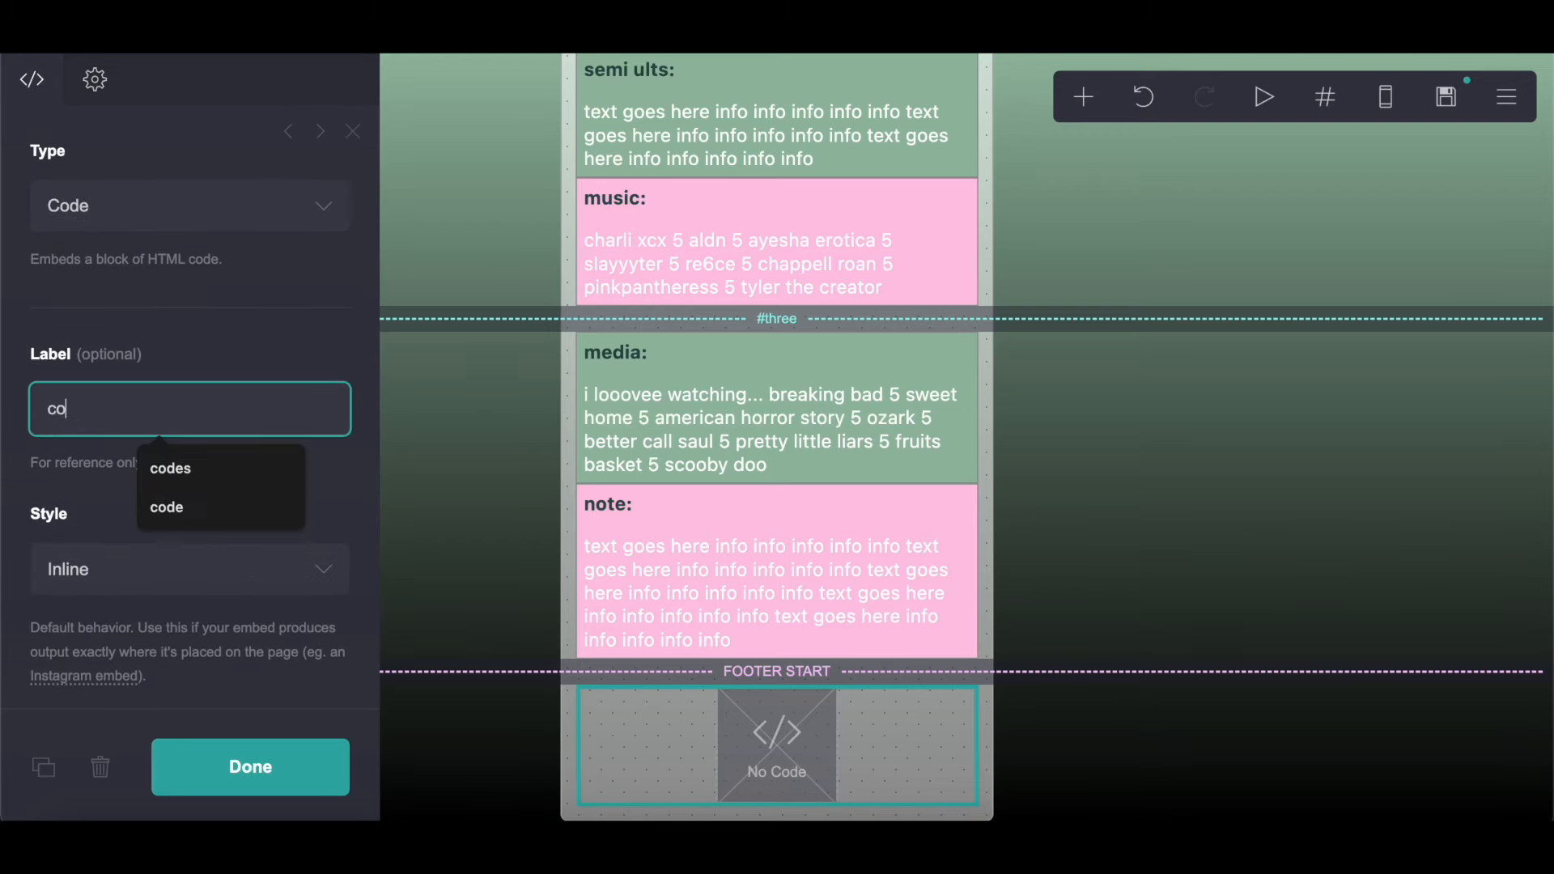
click(241, 368)
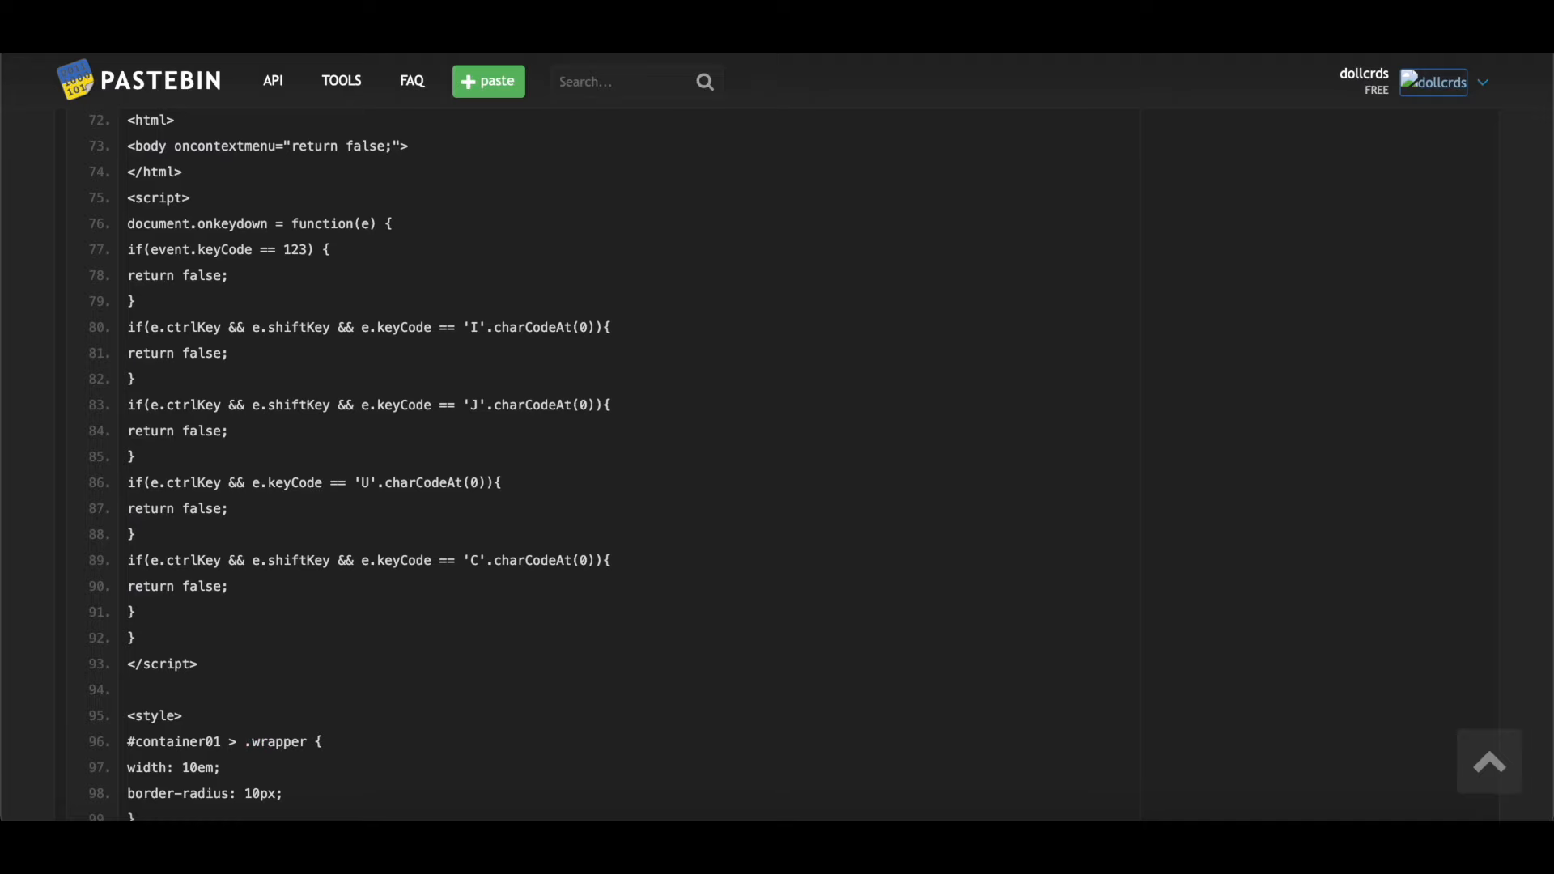
Step: Copy all the code of the "pro-standard cr dollbahi codes" paste on Pastebin, from the first <style> to the final </style>
scroll(445, 406, up, 20)
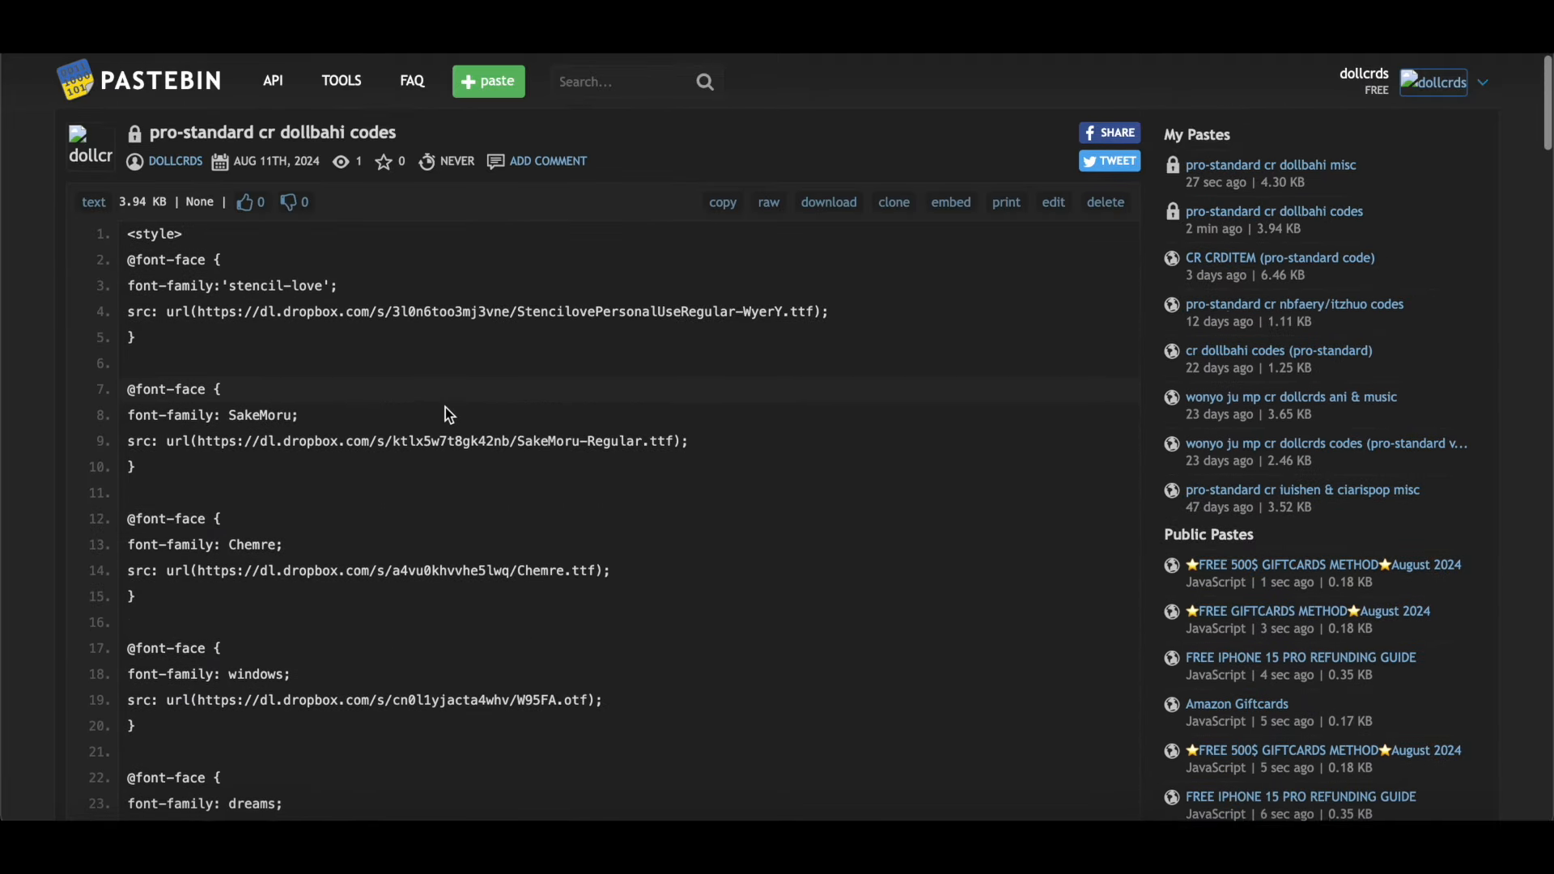
drag(129, 231, 327, 697)
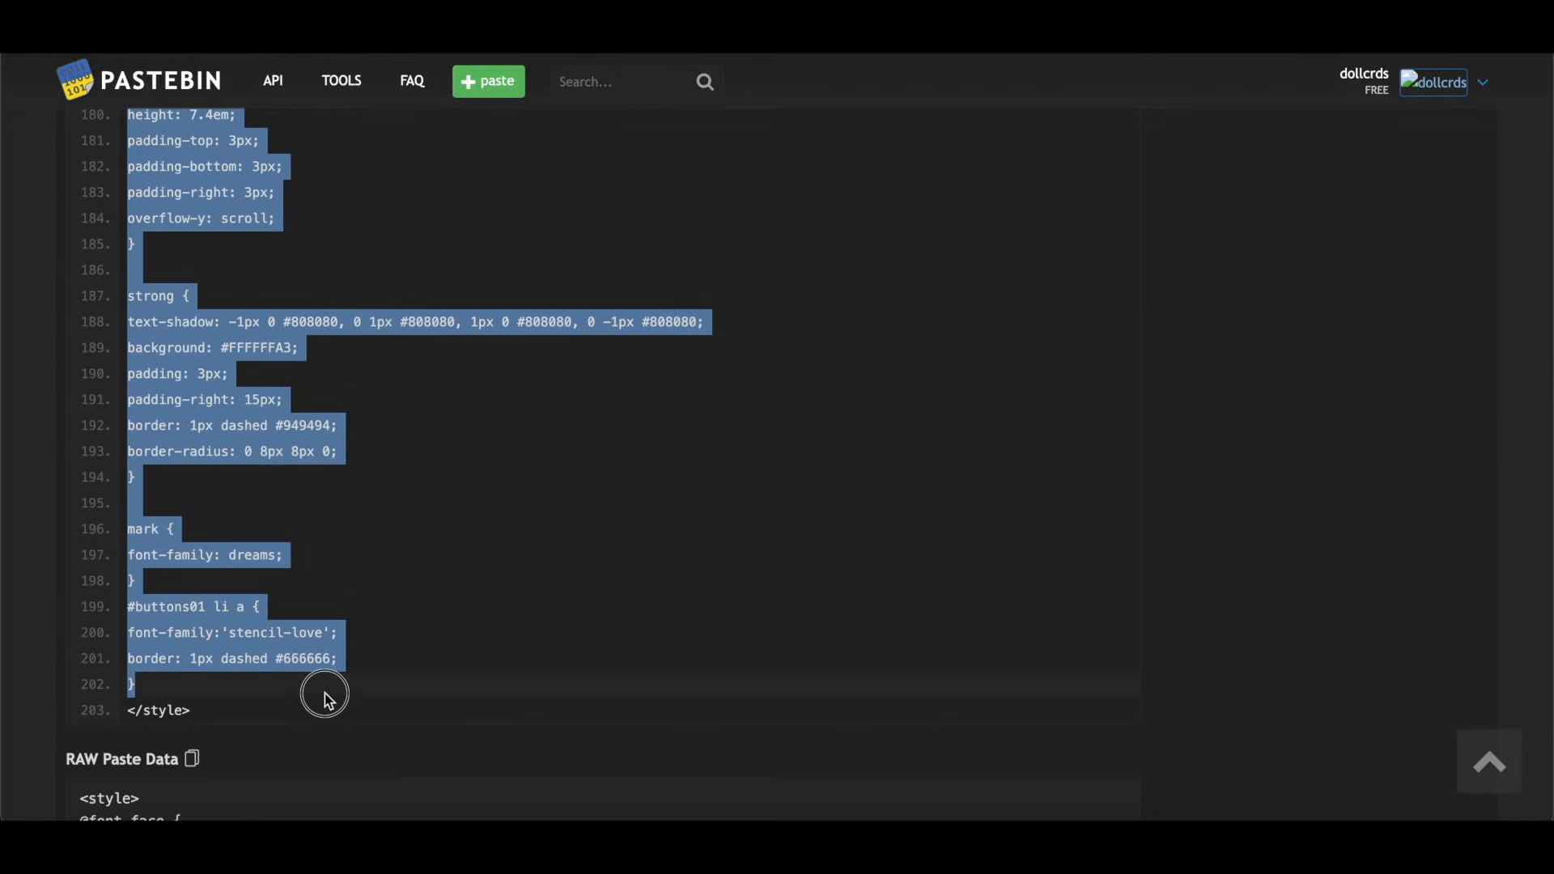
right_click(329, 712)
click(361, 586)
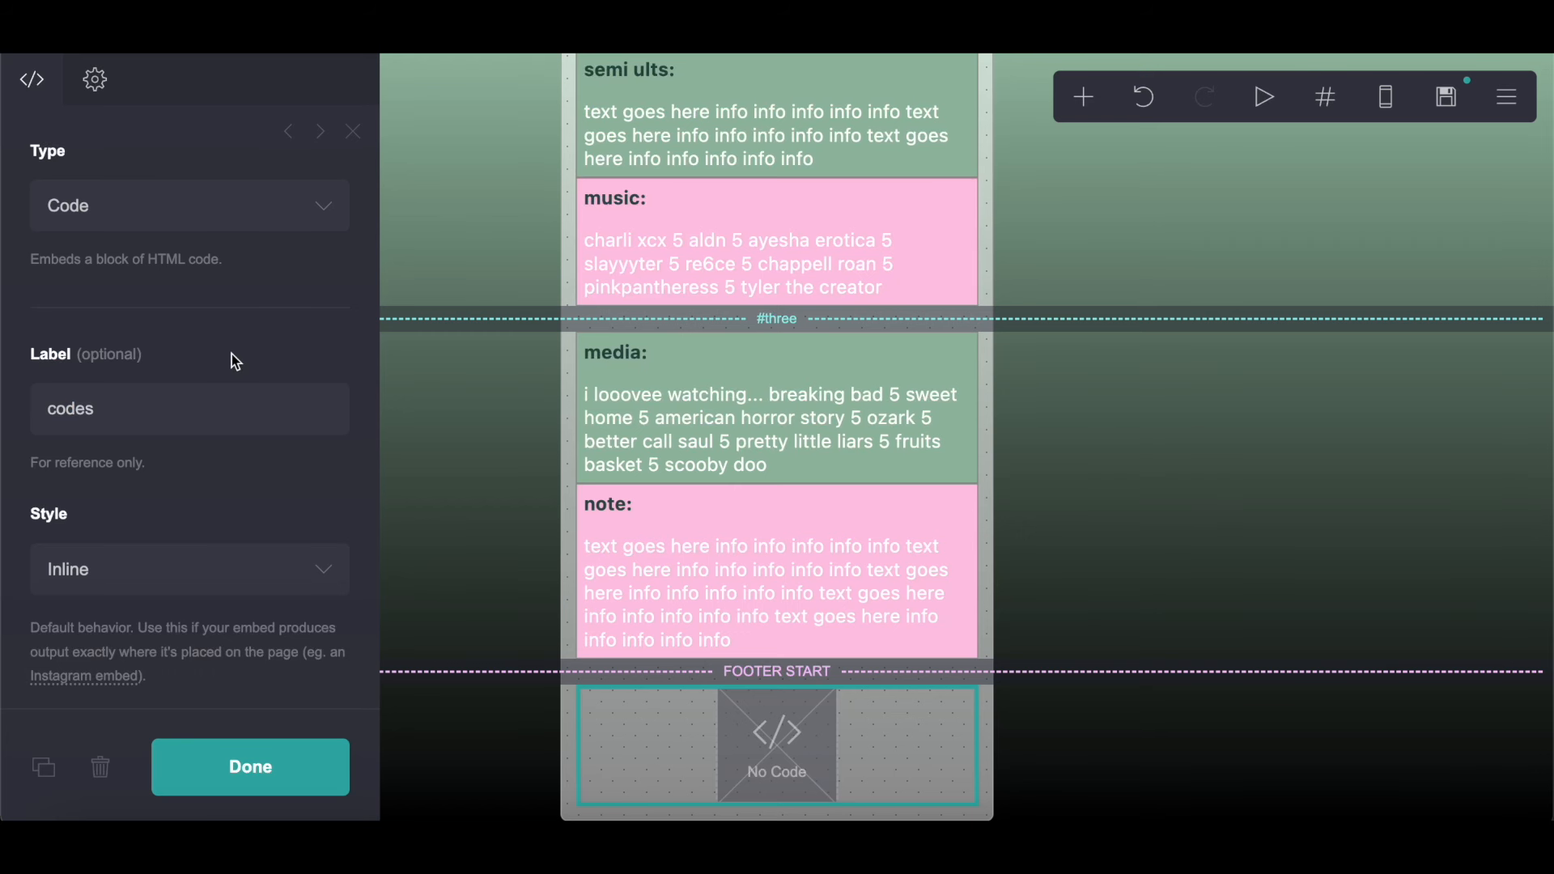
Step: Paste the copied CSS and script code into the "codes" embed in Carrd
scroll(231, 353, down, 4)
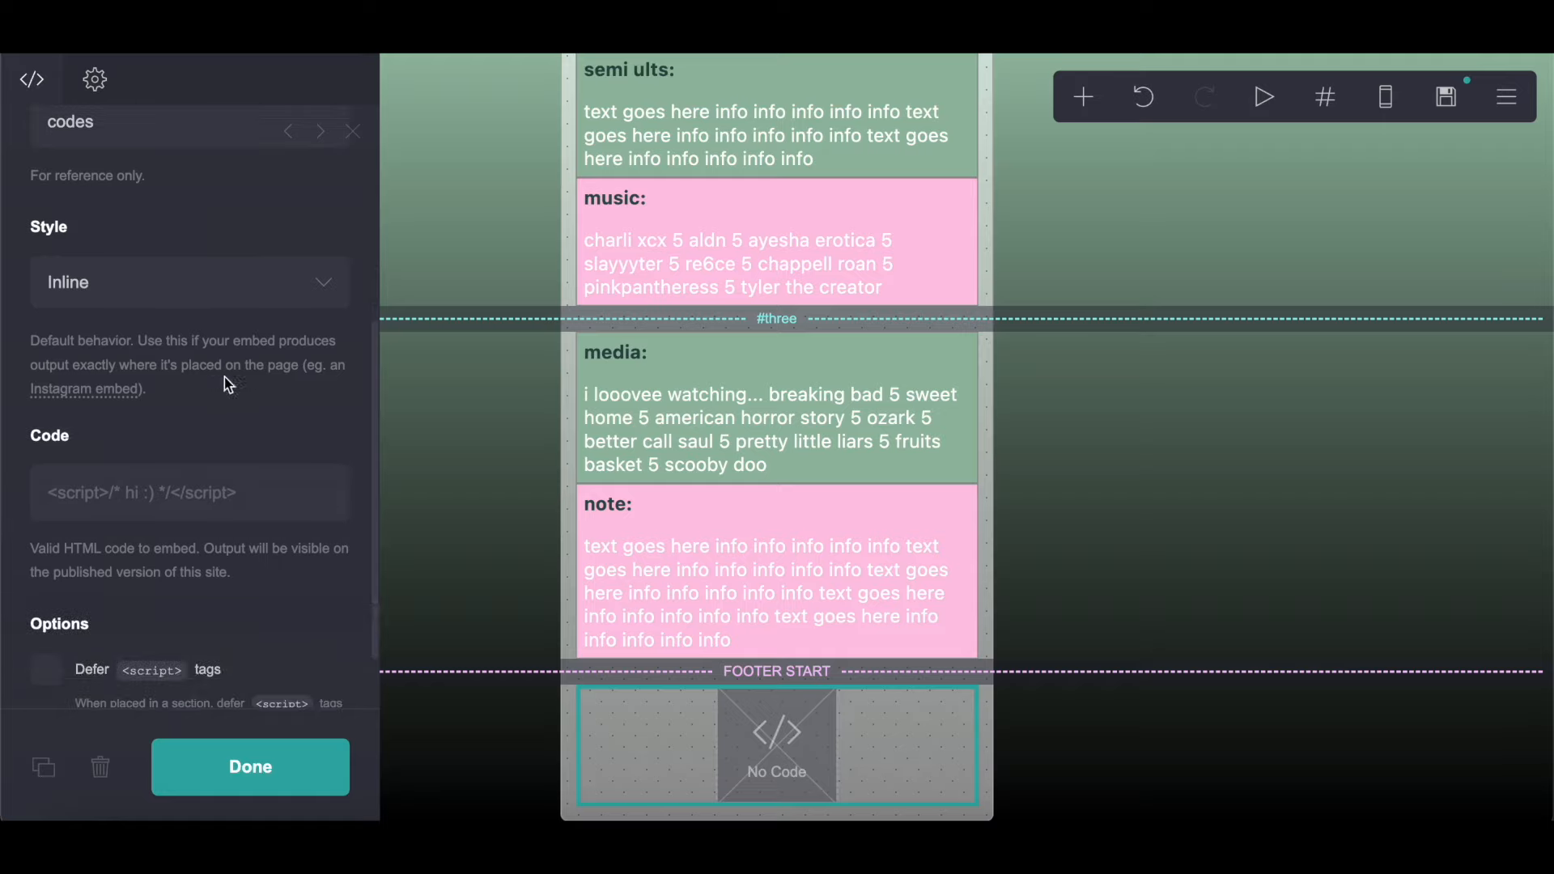
right_click(169, 495)
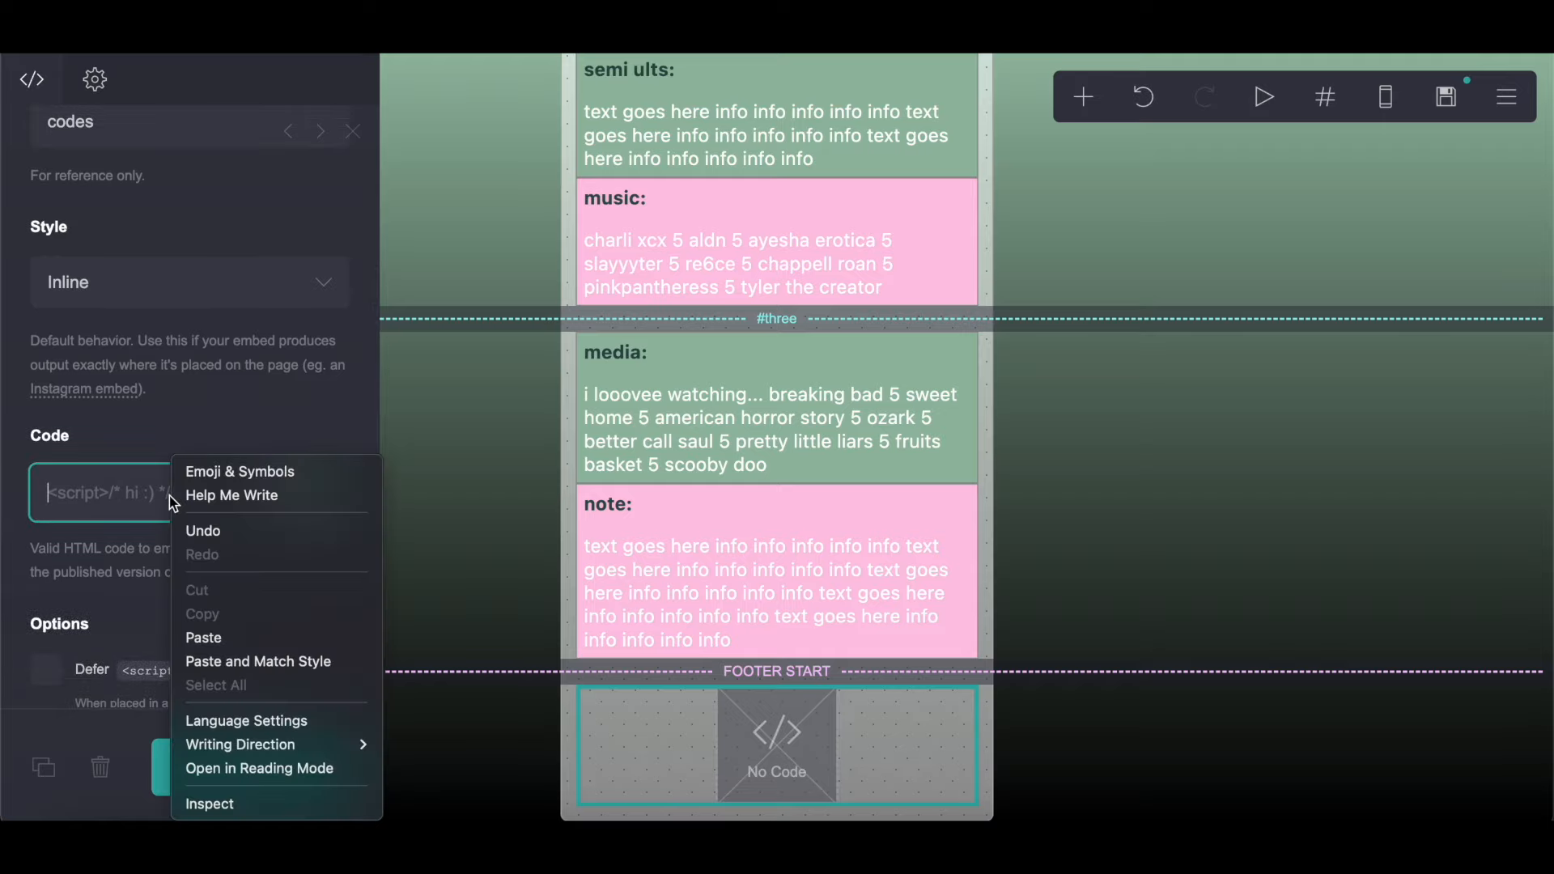
click(203, 636)
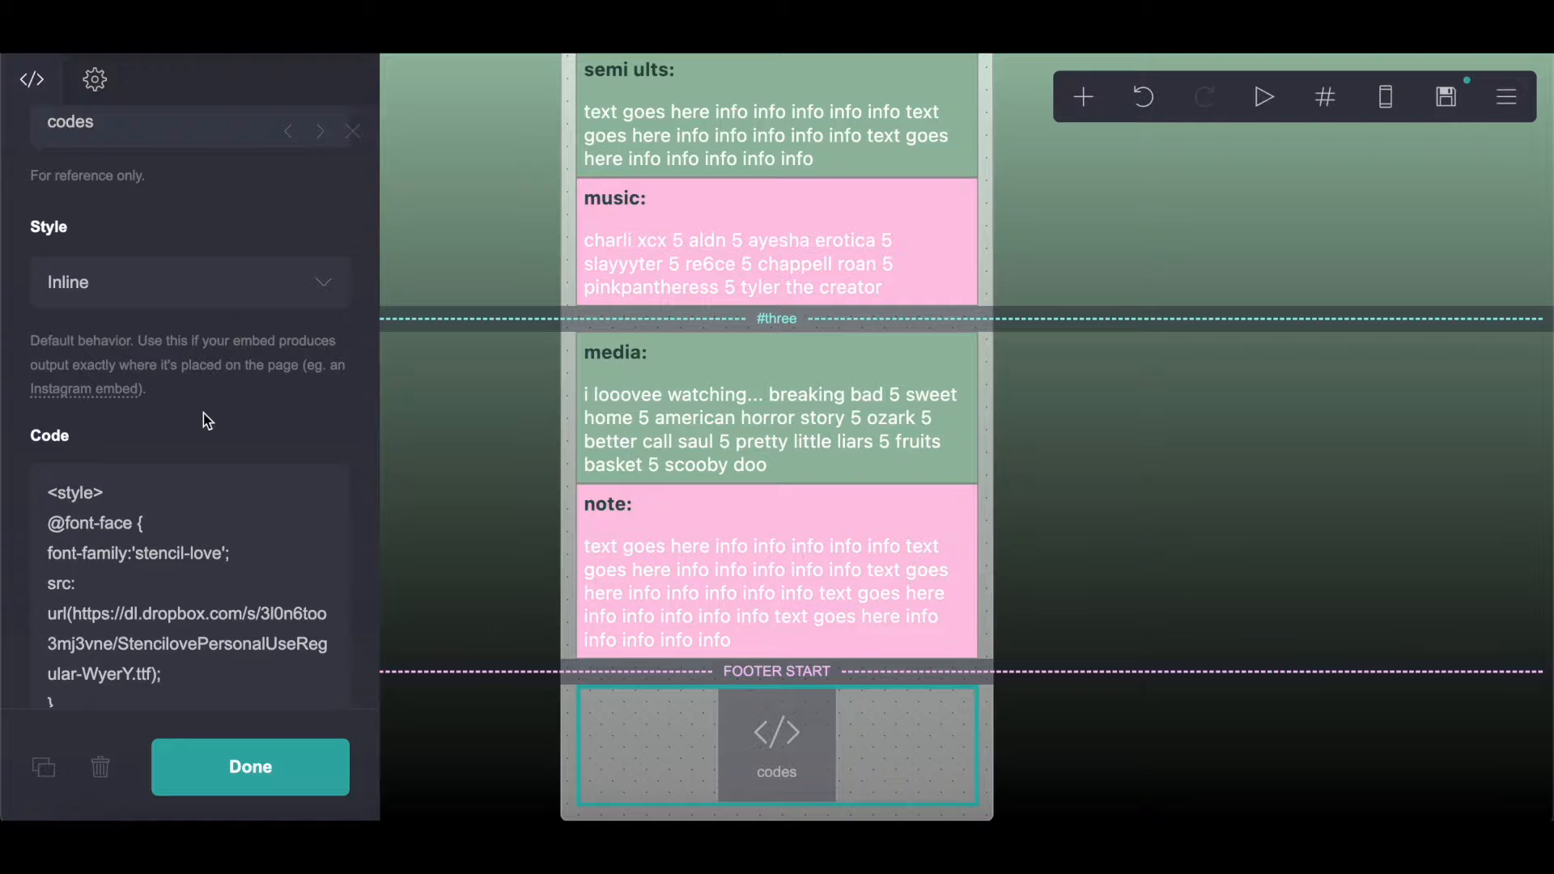
Step: Look through the pasted code in the "codes" embed, including its font-face, link hover and selection rules
scroll(202, 413, down, 20)
scroll(203, 412, down, 20)
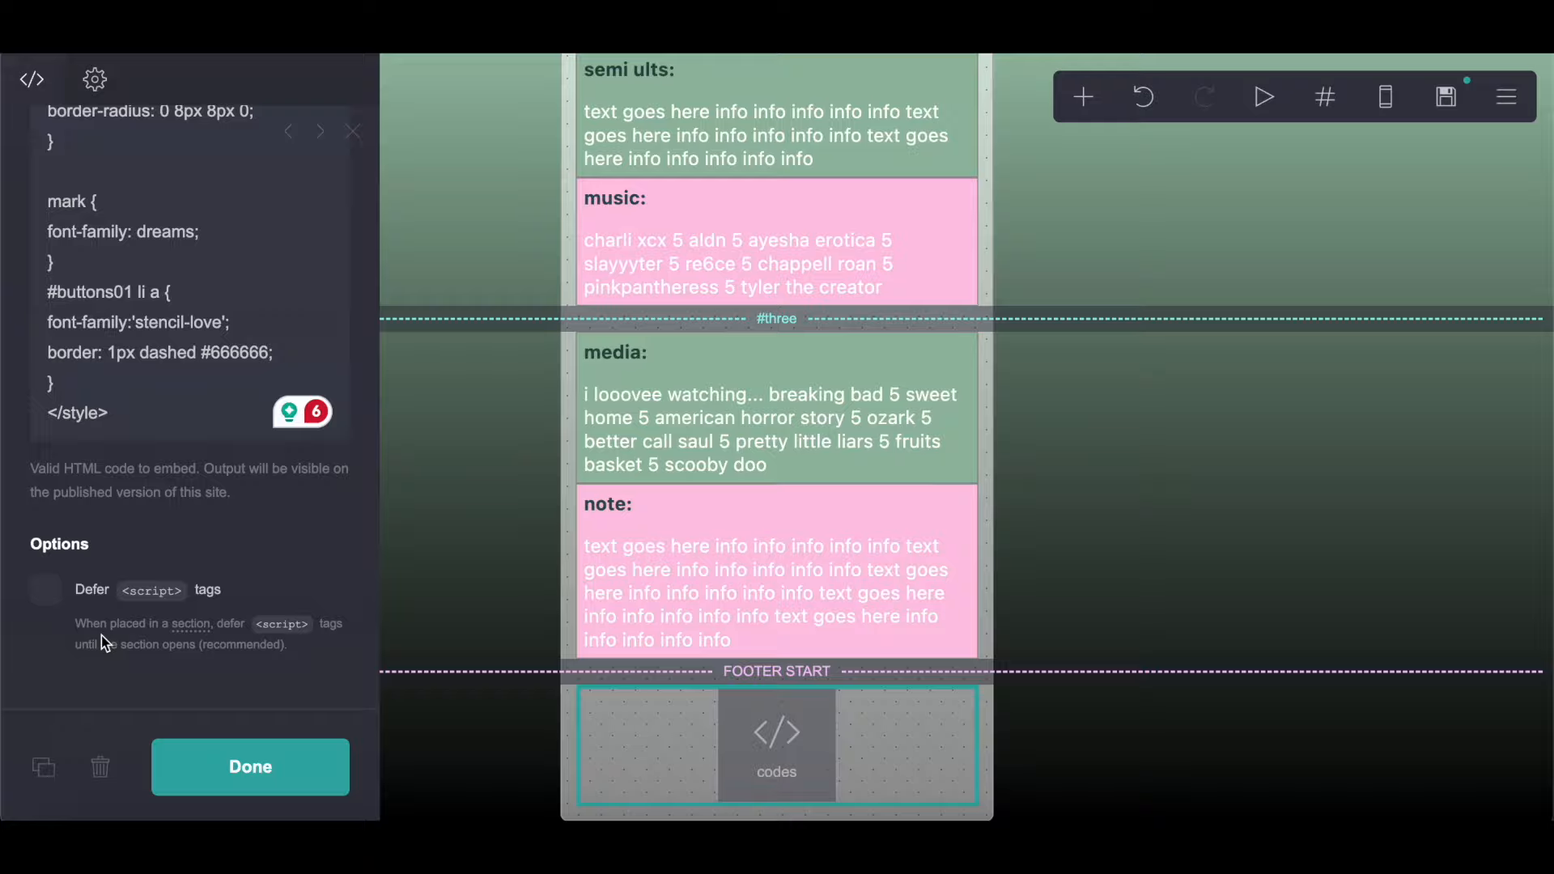
scroll(101, 634, up, 20)
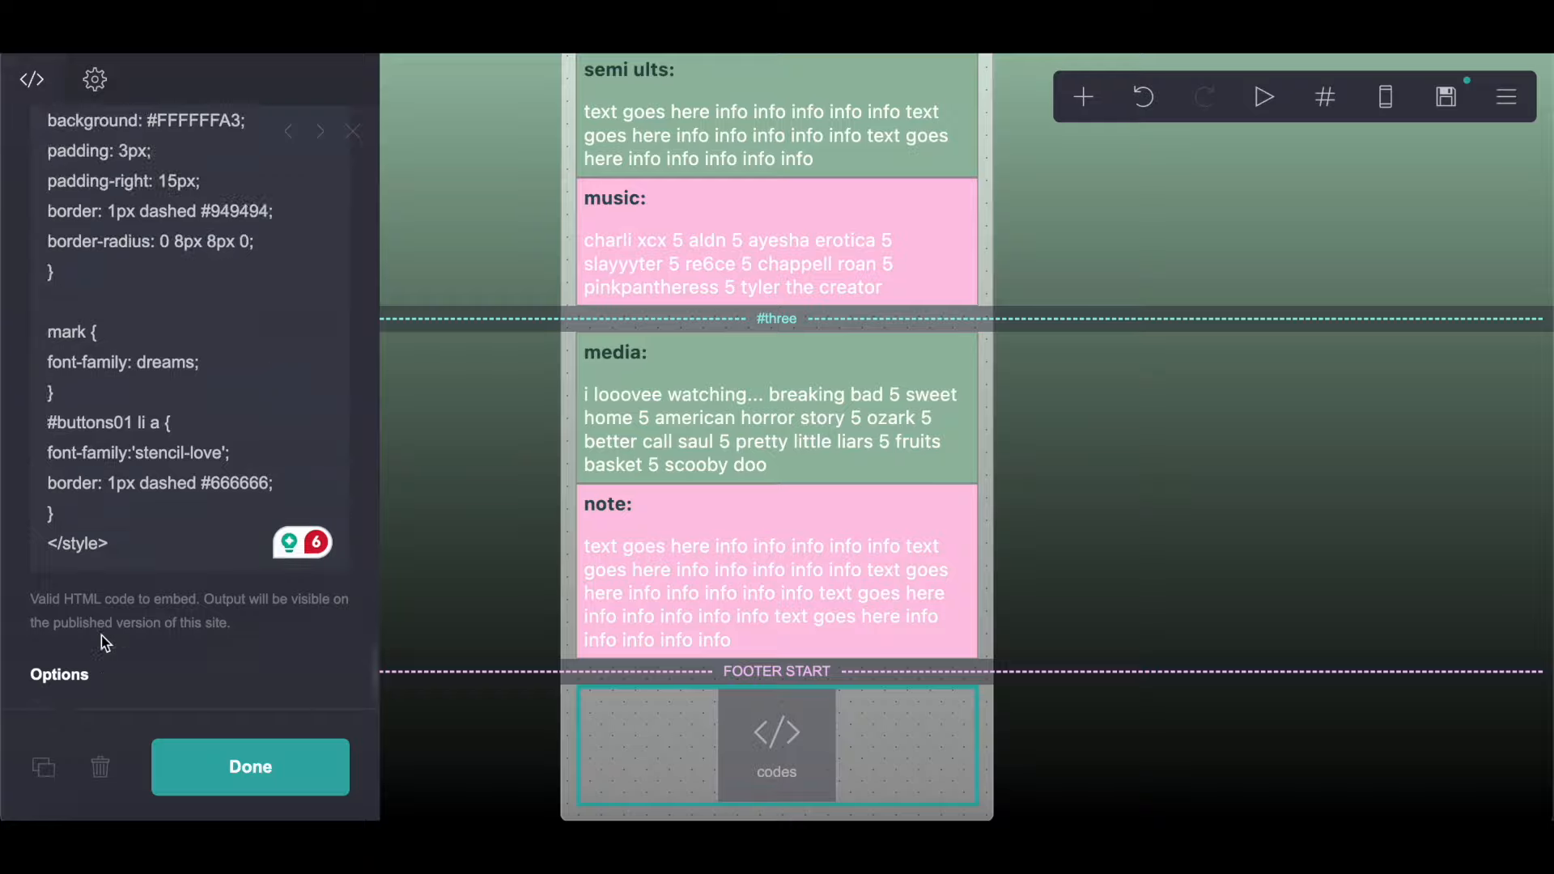
scroll(101, 634, up, 1)
scroll(100, 634, down, 9)
scroll(101, 635, up, 2)
scroll(101, 635, down, 3)
scroll(101, 635, down, 20)
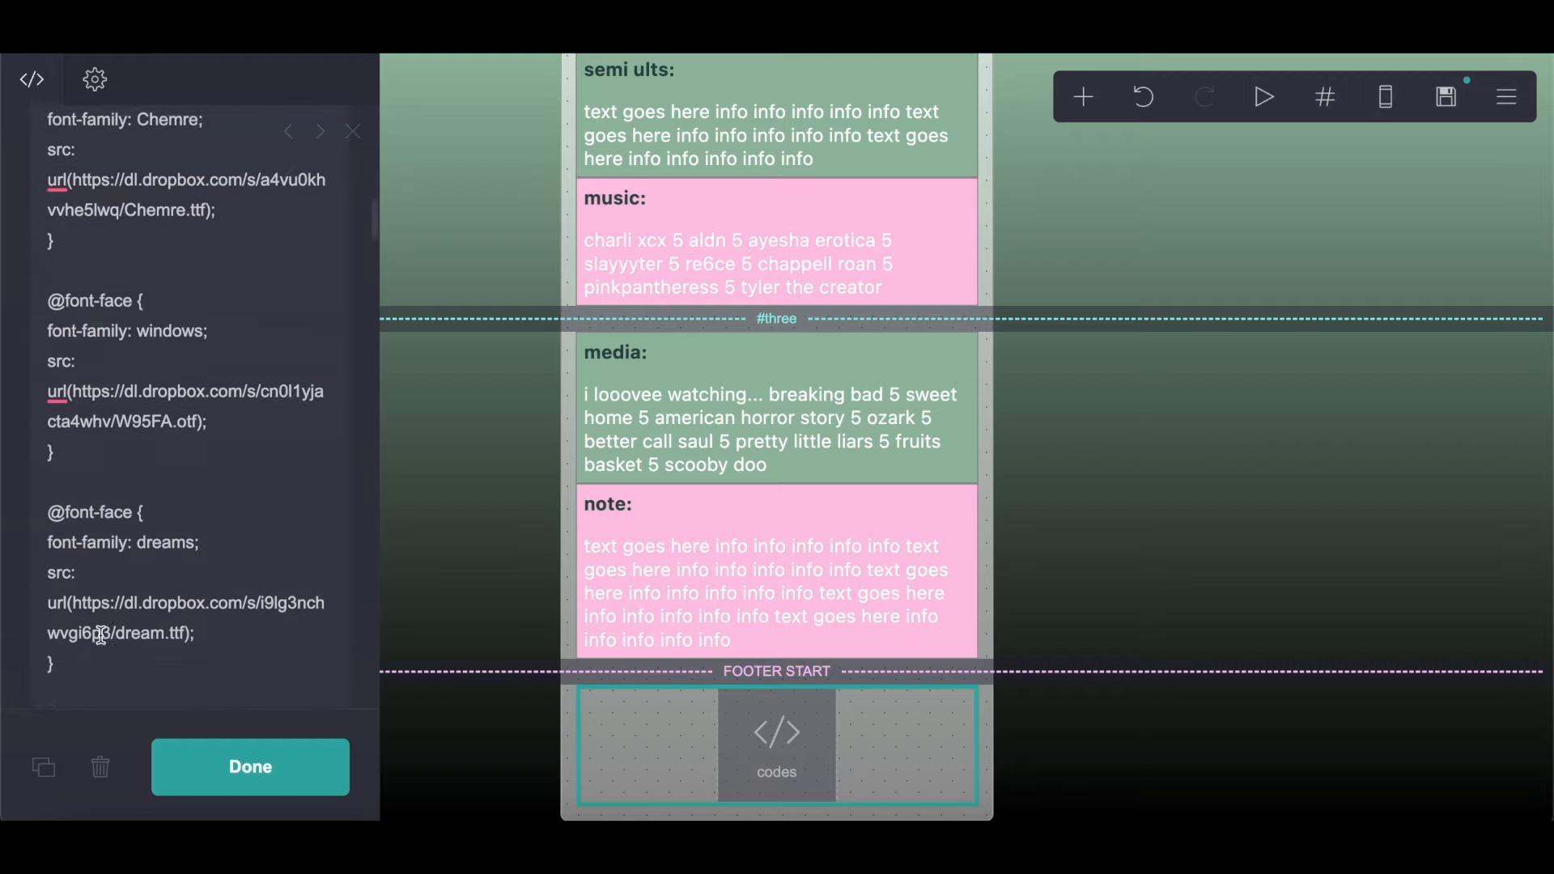
scroll(100, 635, up, 1)
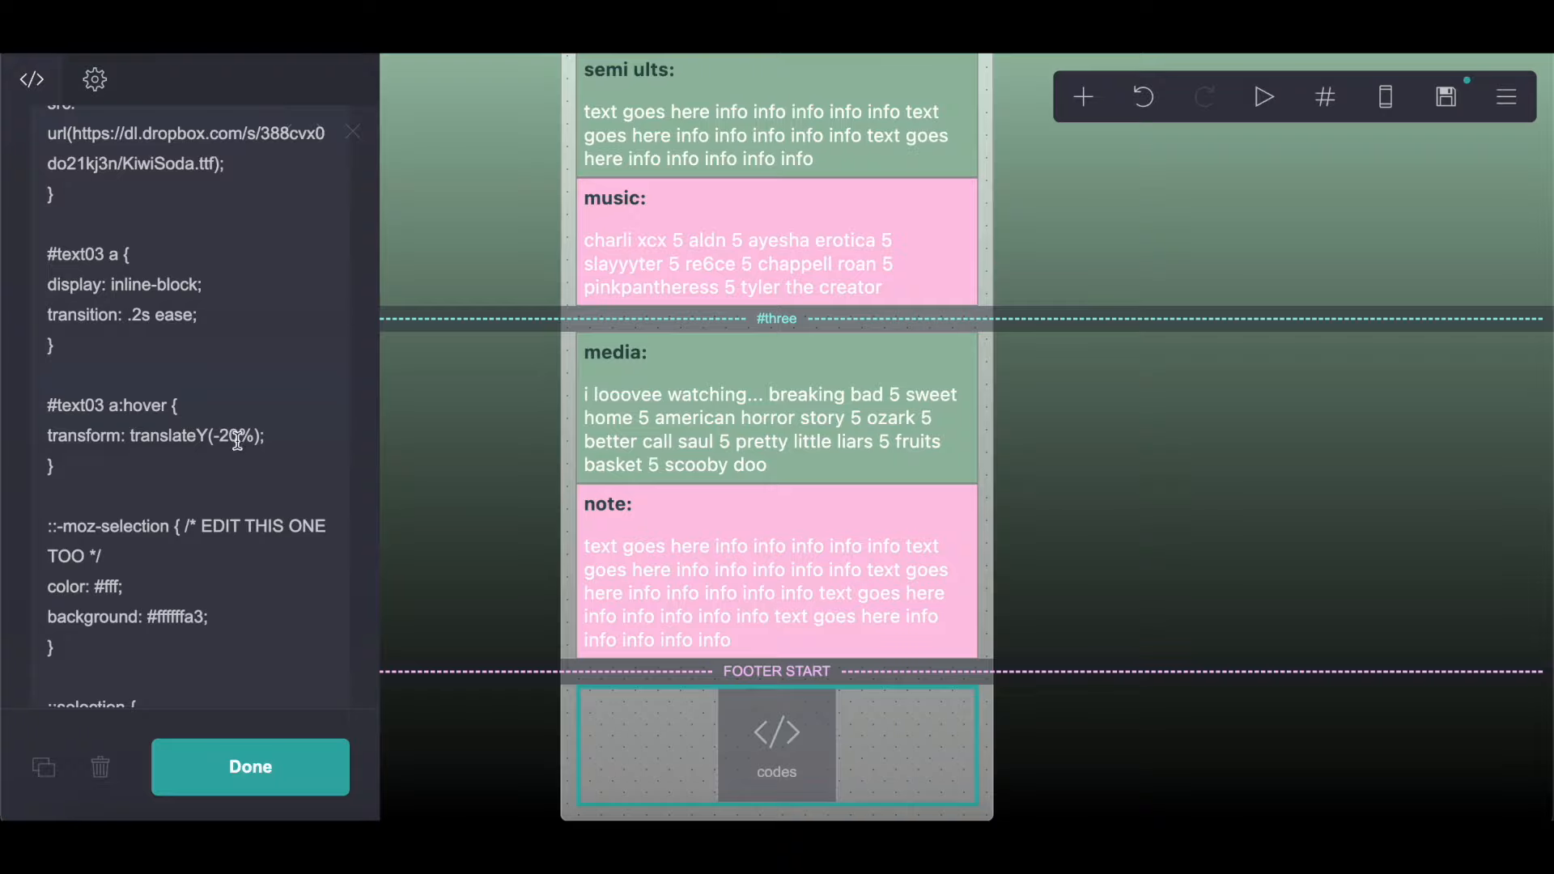
Step: Compare the selection colour rules in the "codes" embed with the highlight of selected note text on the published site
scroll(874, 342, up, 10)
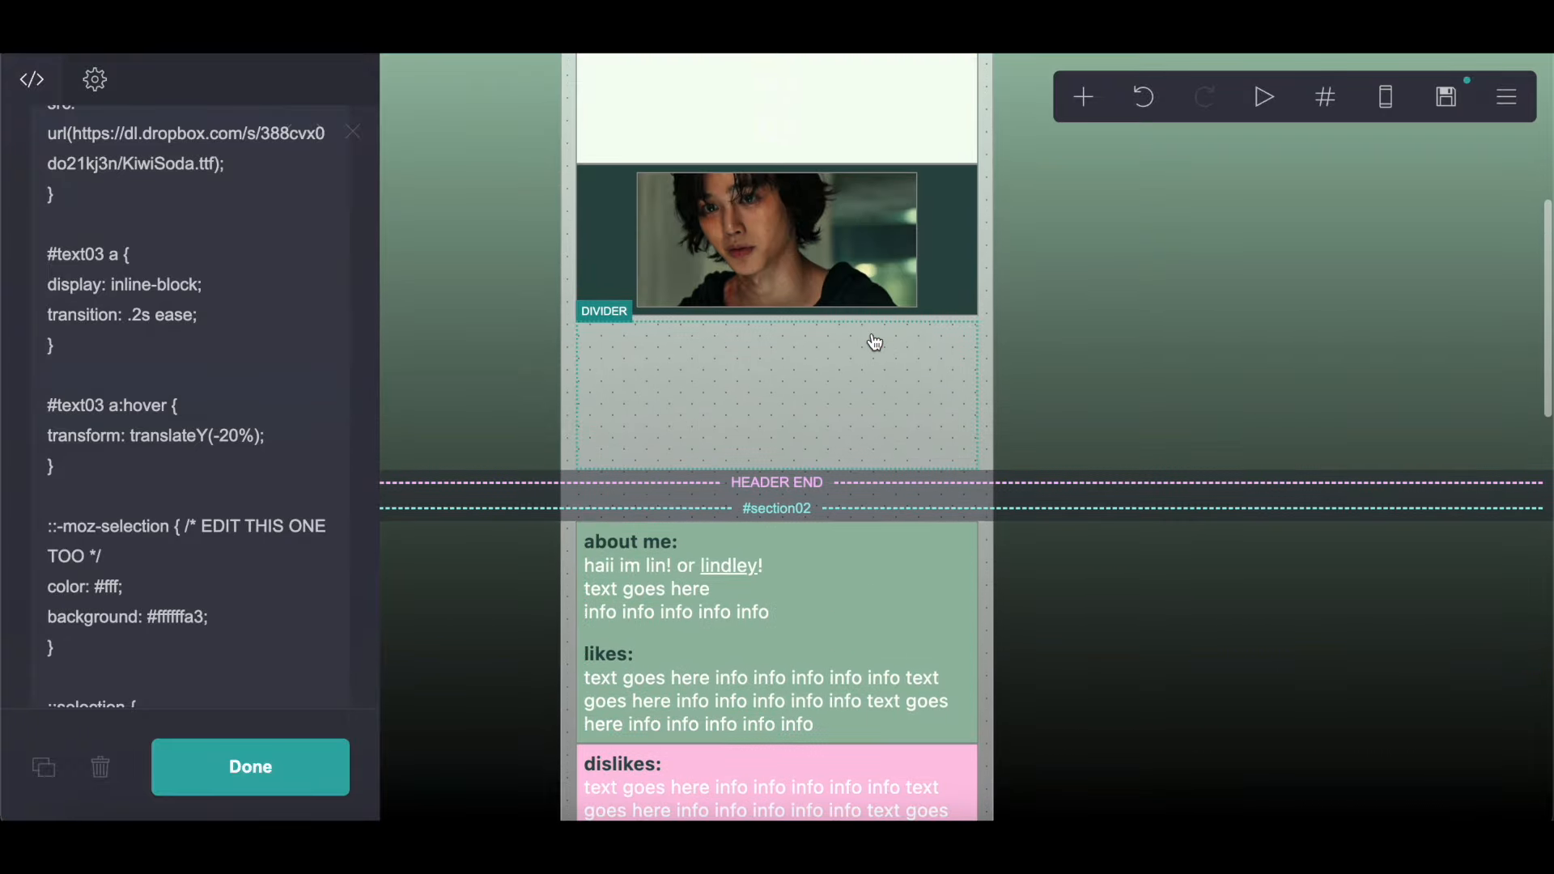
scroll(875, 343, up, 5)
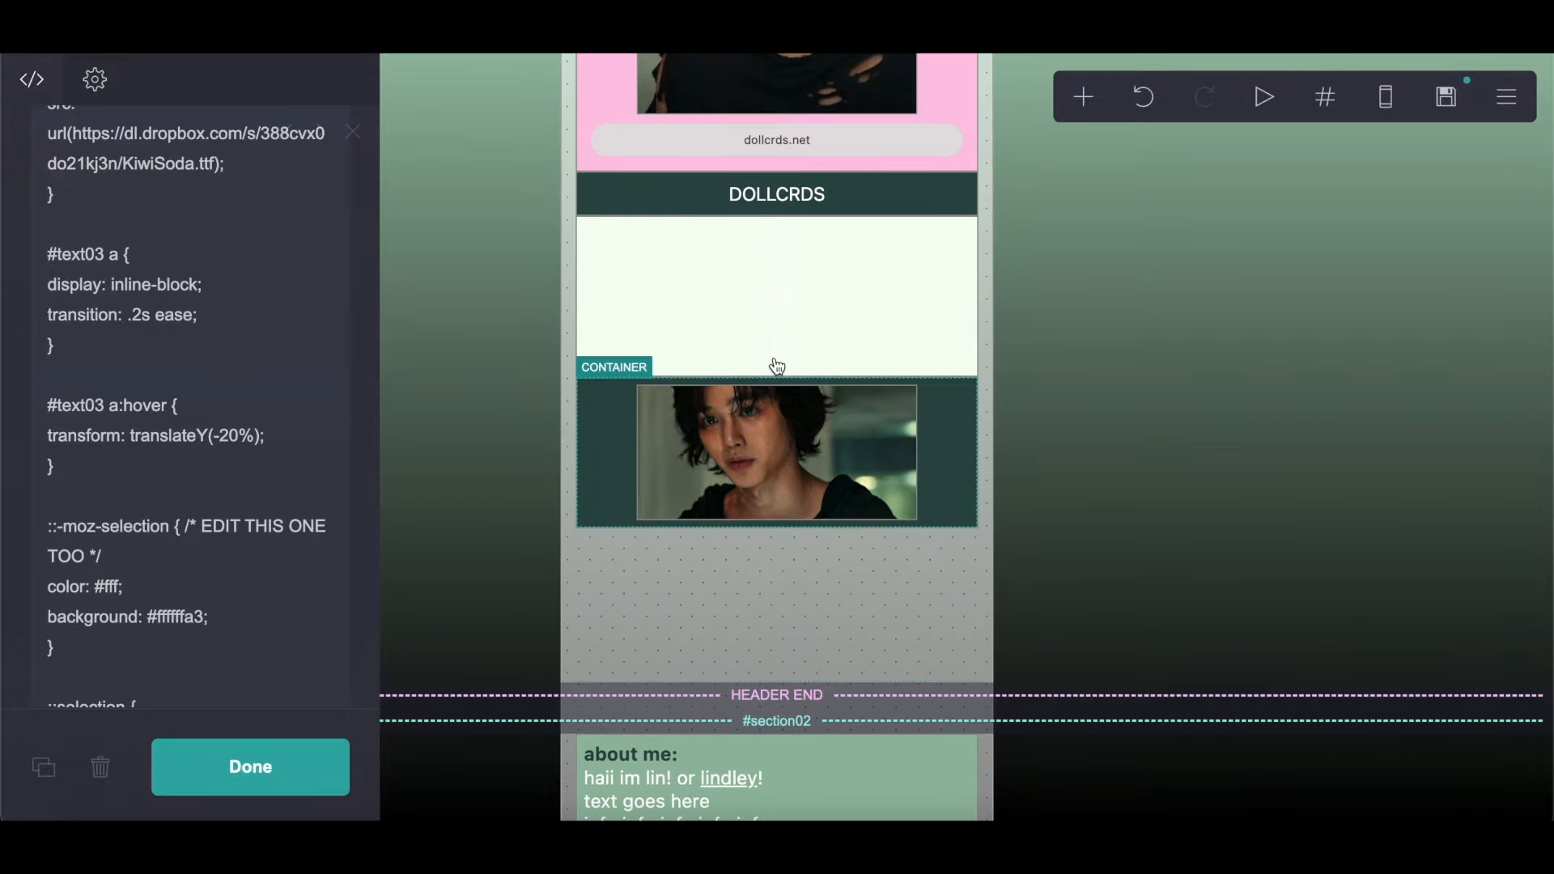
scroll(255, 543, down, 3)
scroll(684, 514, down, 4)
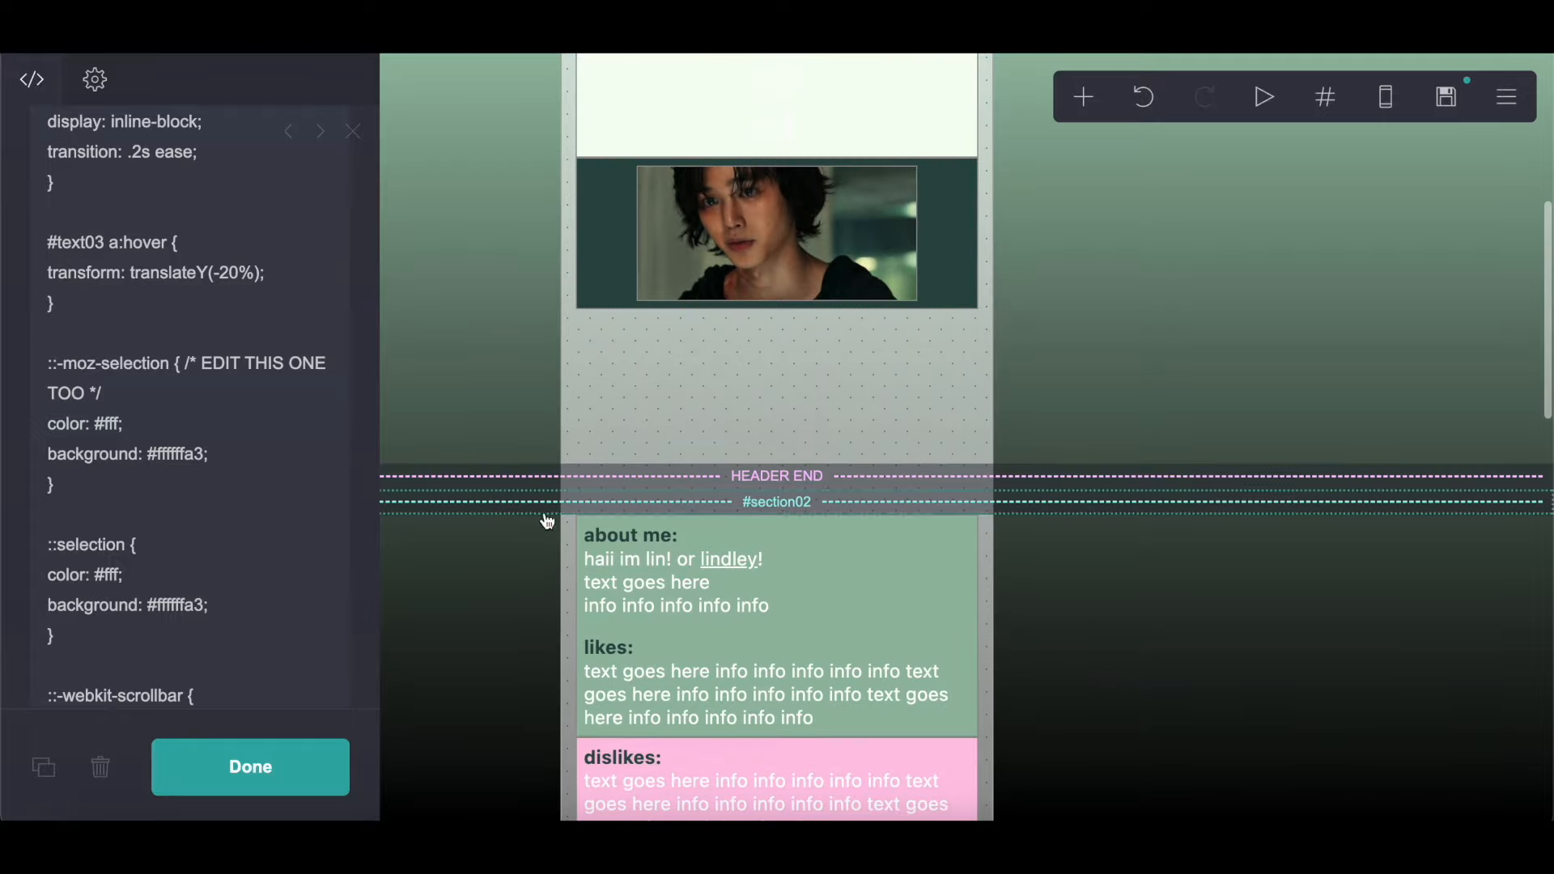
scroll(156, 468, down, 3)
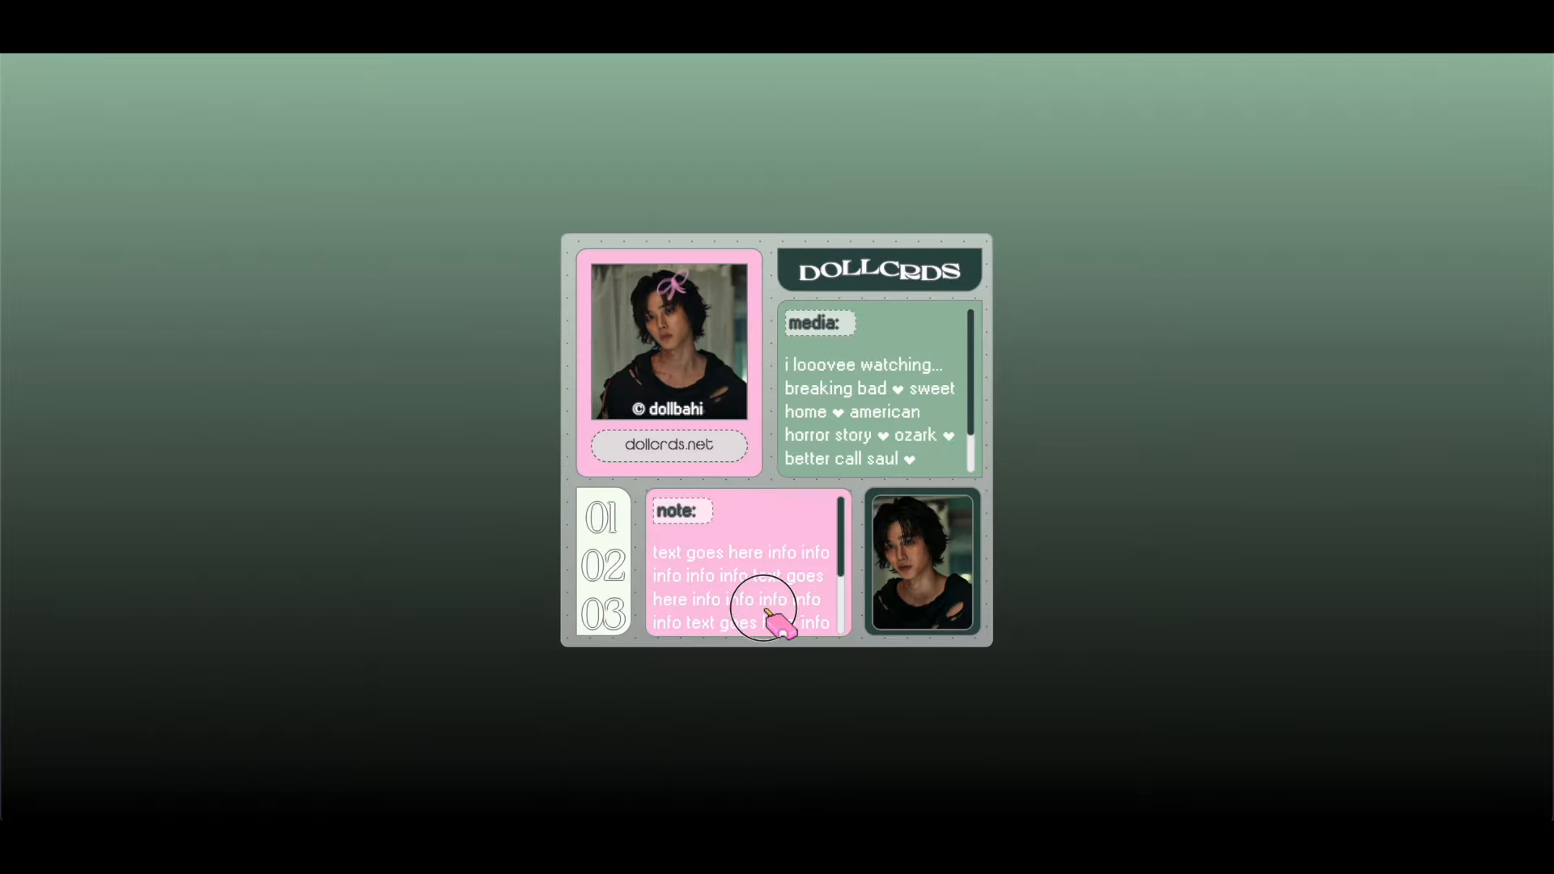
drag(765, 602, 687, 553)
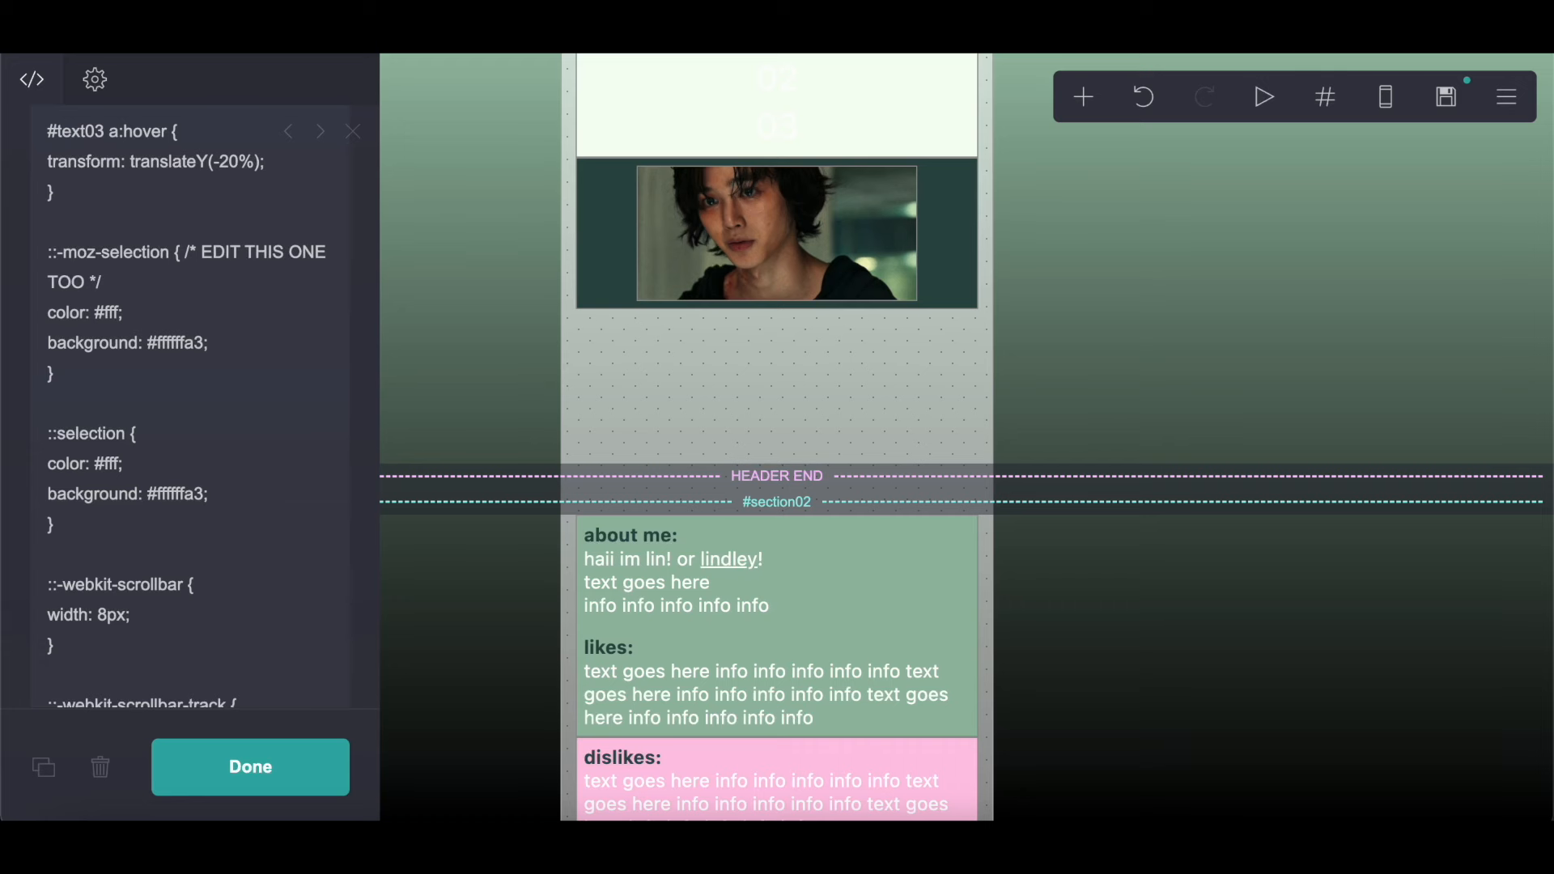
Step: Examine the scrollbar track and thumb gradient colours and the custom cursor rule in the "codes" embed
scroll(232, 463, down, 5)
scroll(231, 463, down, 4)
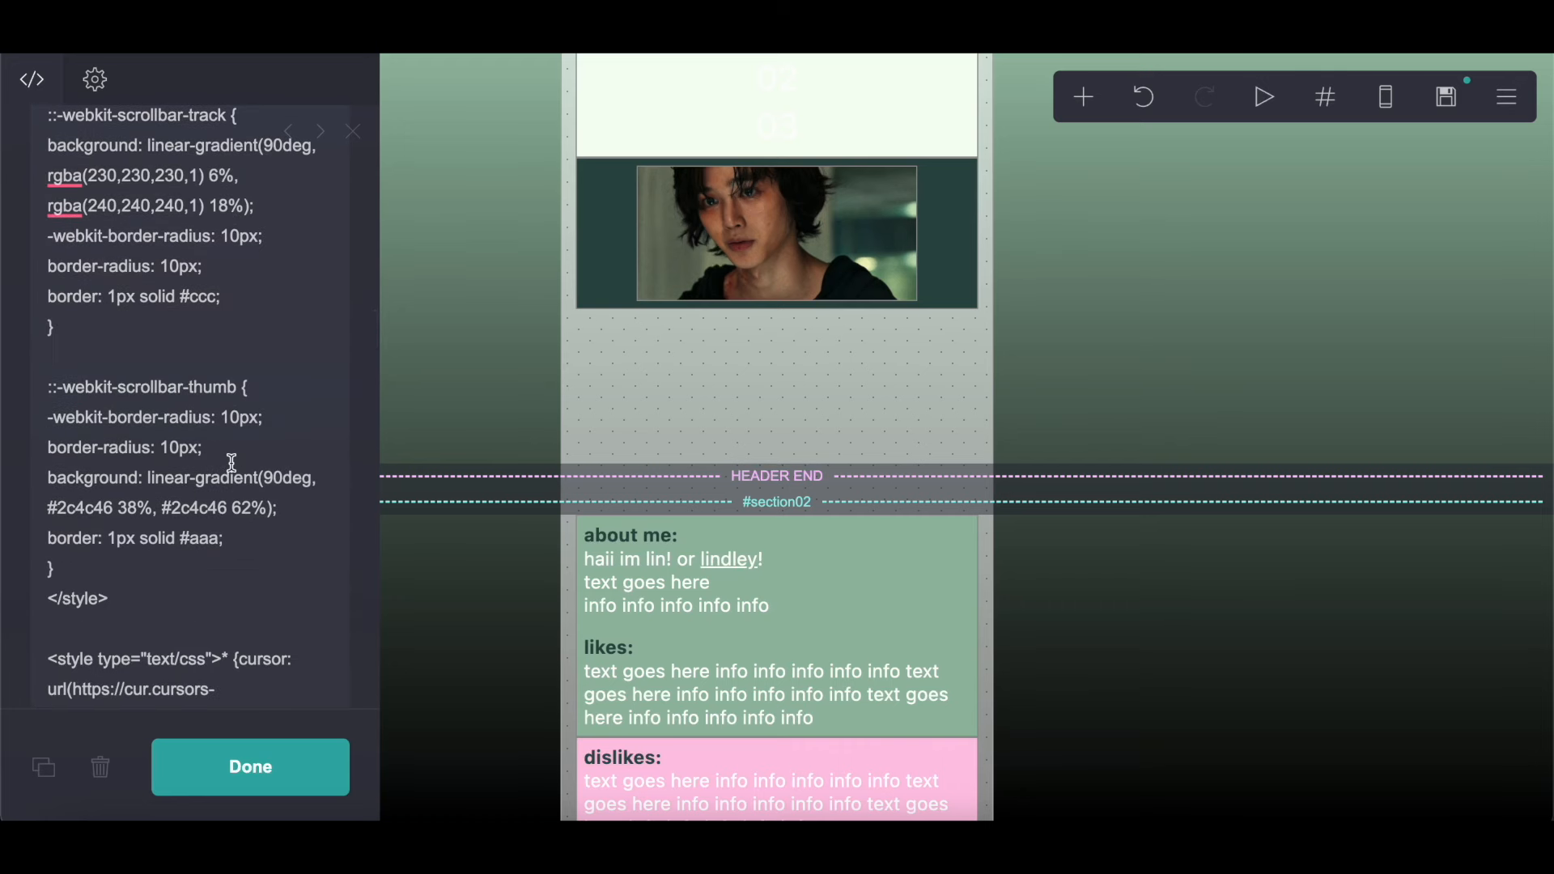
scroll(231, 463, up, 1)
scroll(219, 441, down, 3)
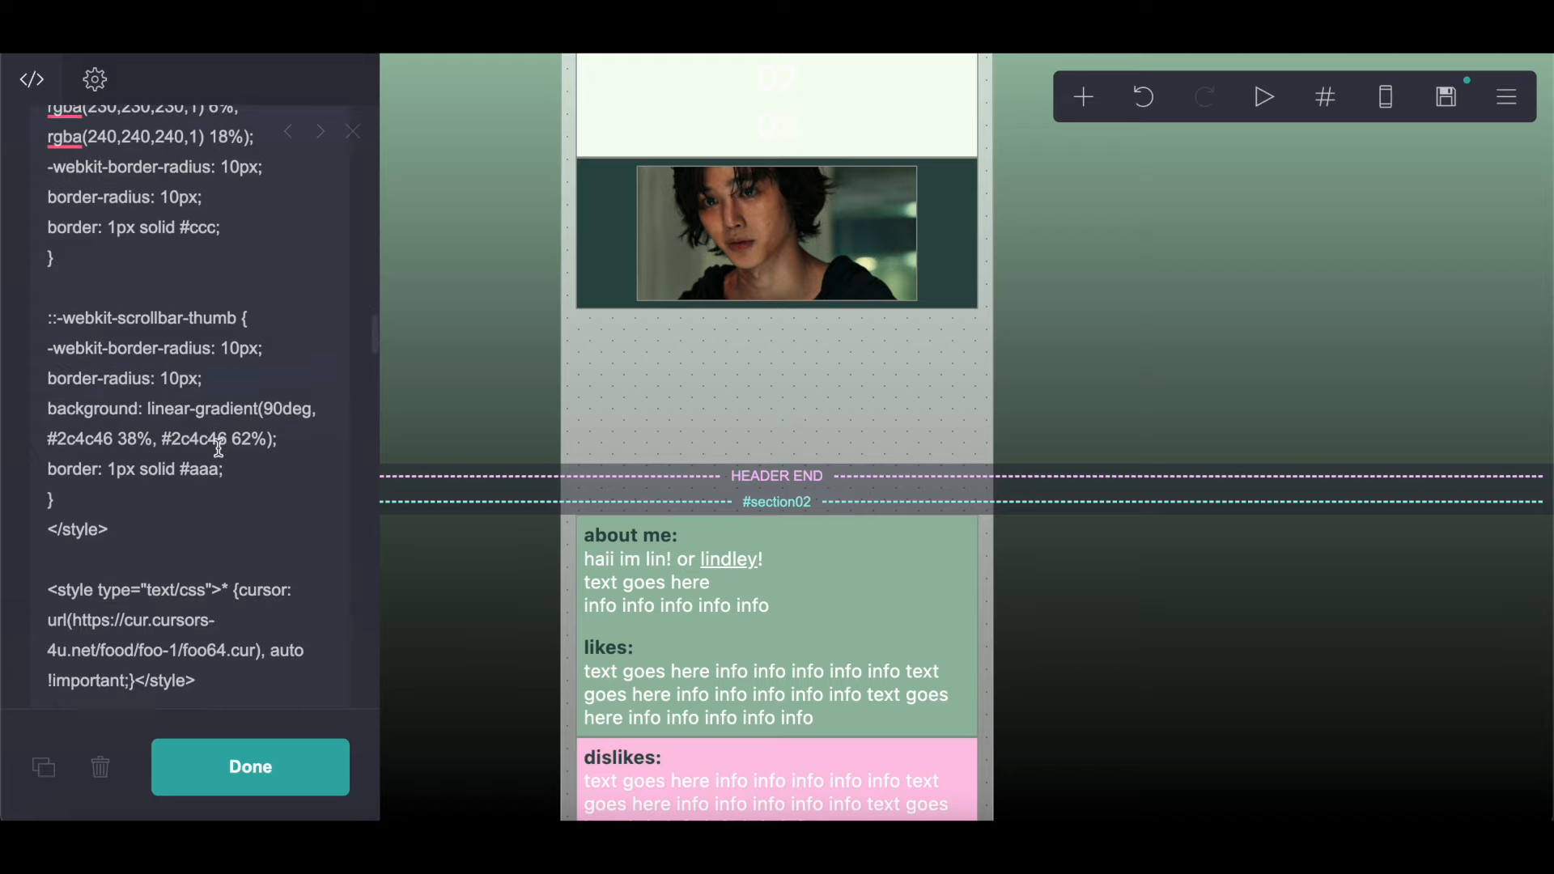
drag(52, 438, 228, 442)
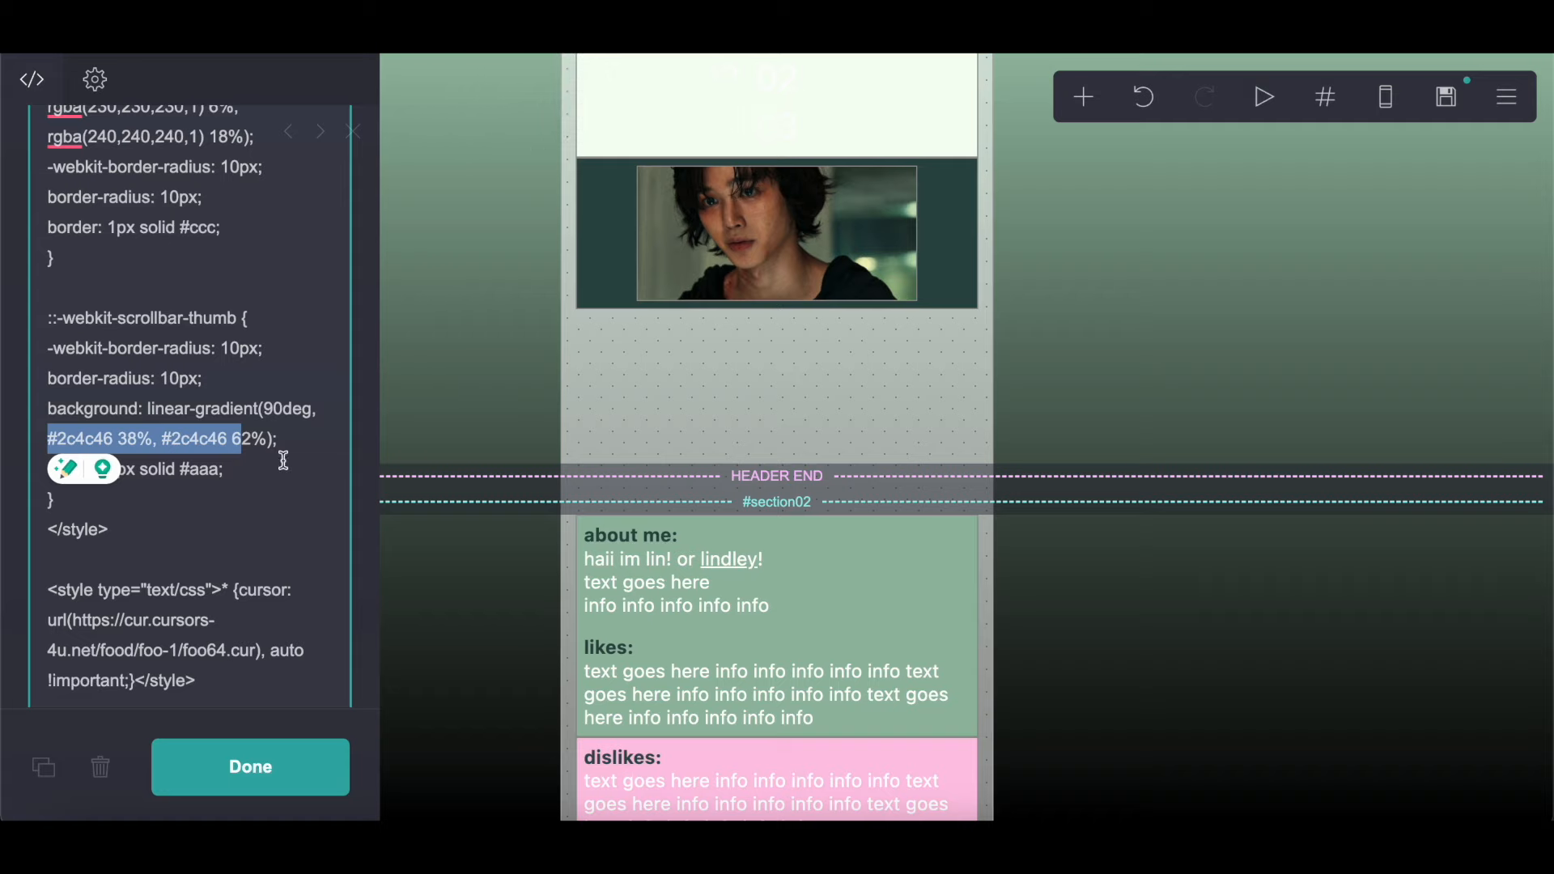
scroll(283, 457, down, 6)
click(45, 343)
drag(44, 344, 254, 451)
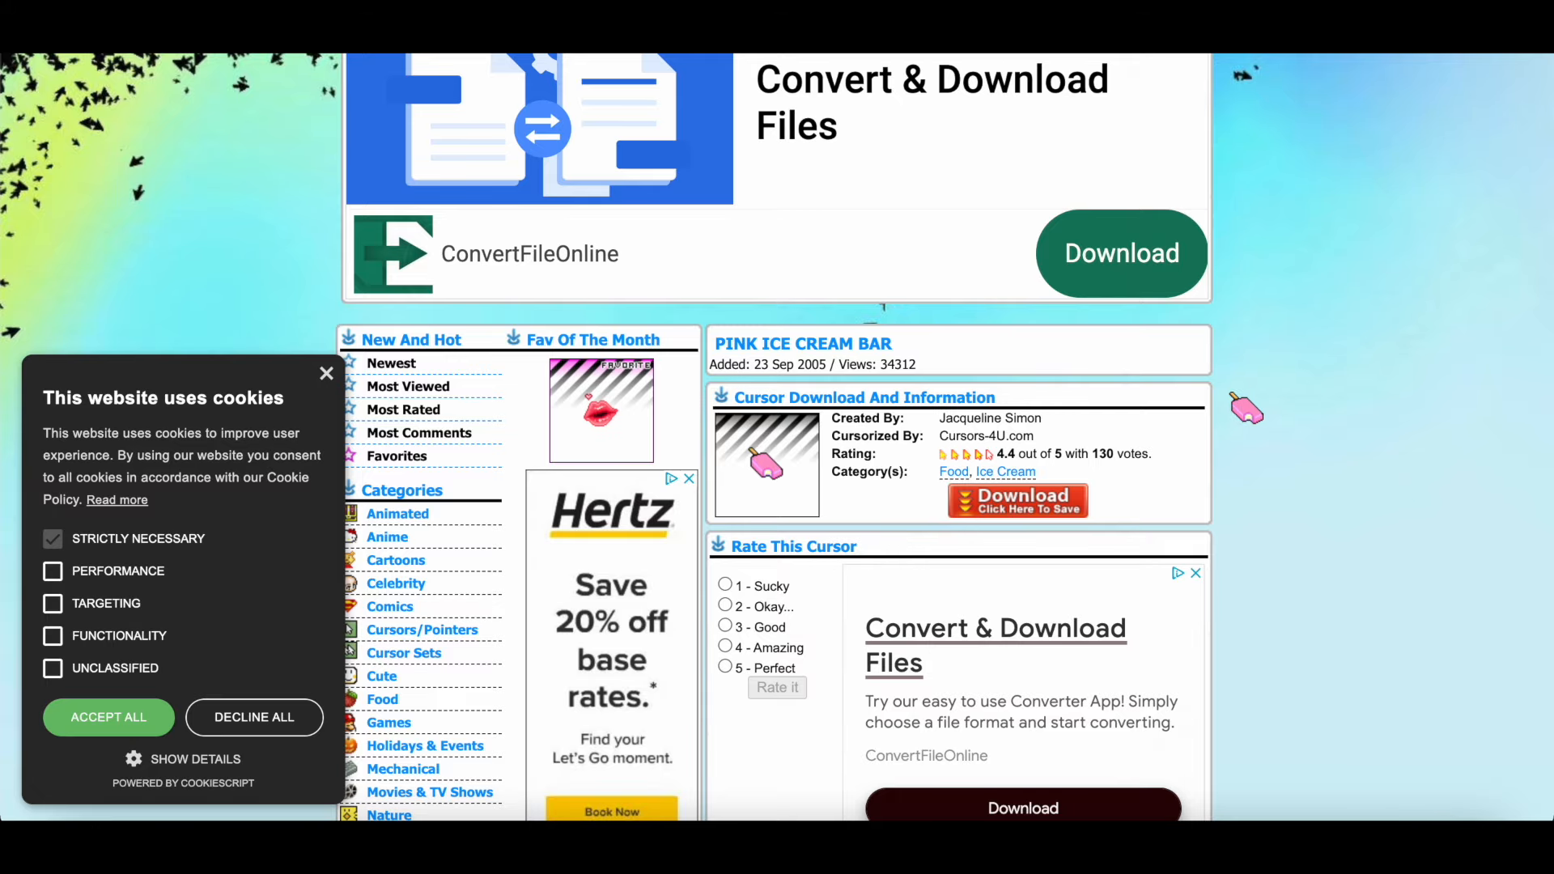
Step: Look over the Pink Ice Cream Bar cursor page on the Cursors-4U website
scroll(1238, 402, down, 3)
scroll(1287, 441, up, 5)
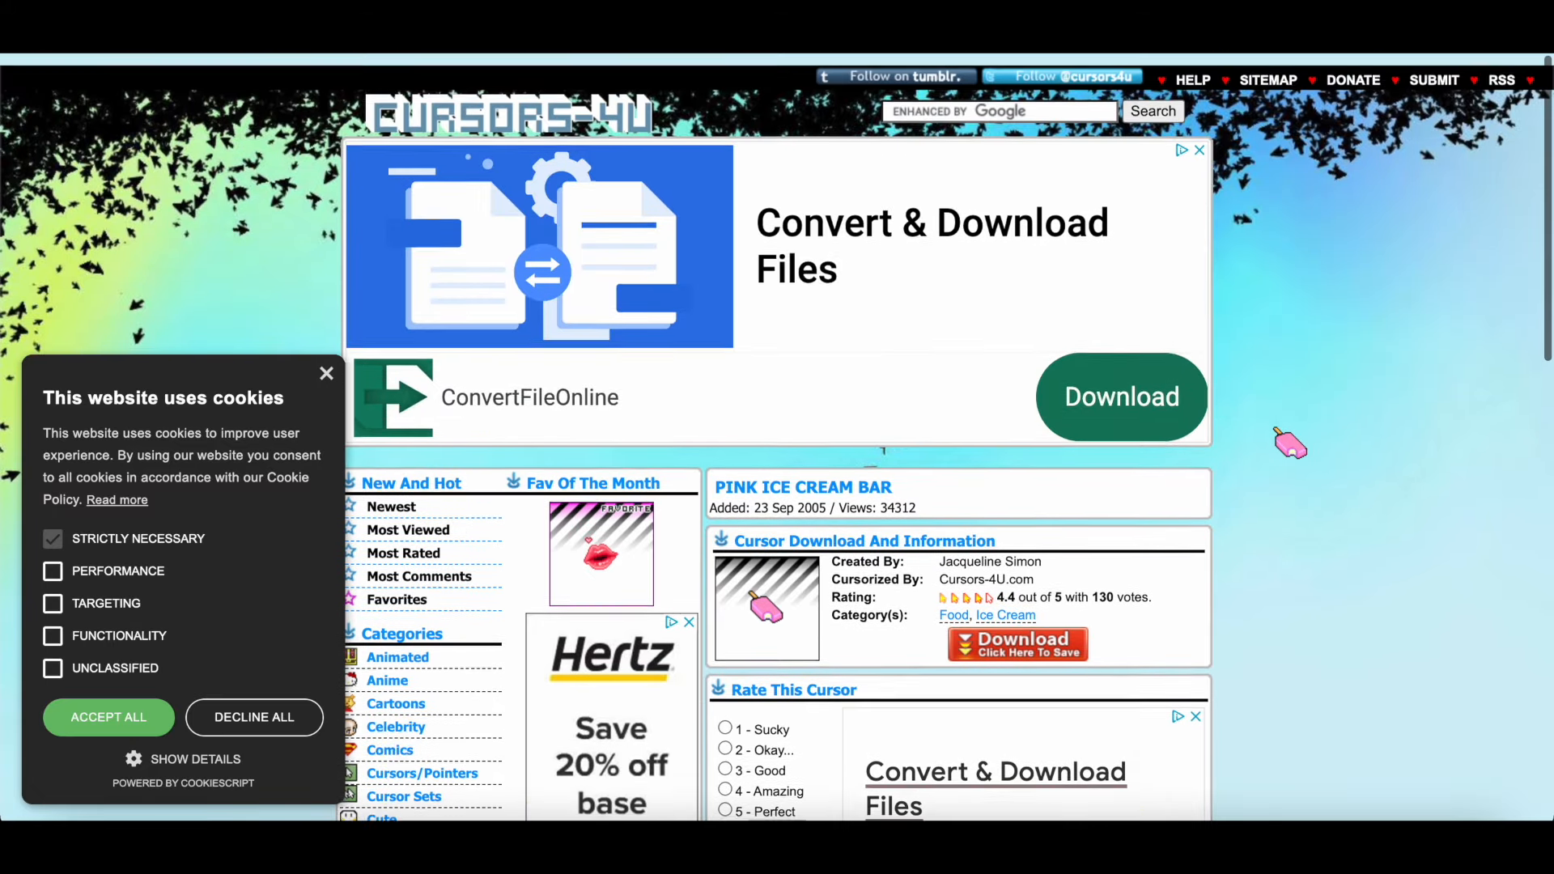
scroll(1283, 441, down, 7)
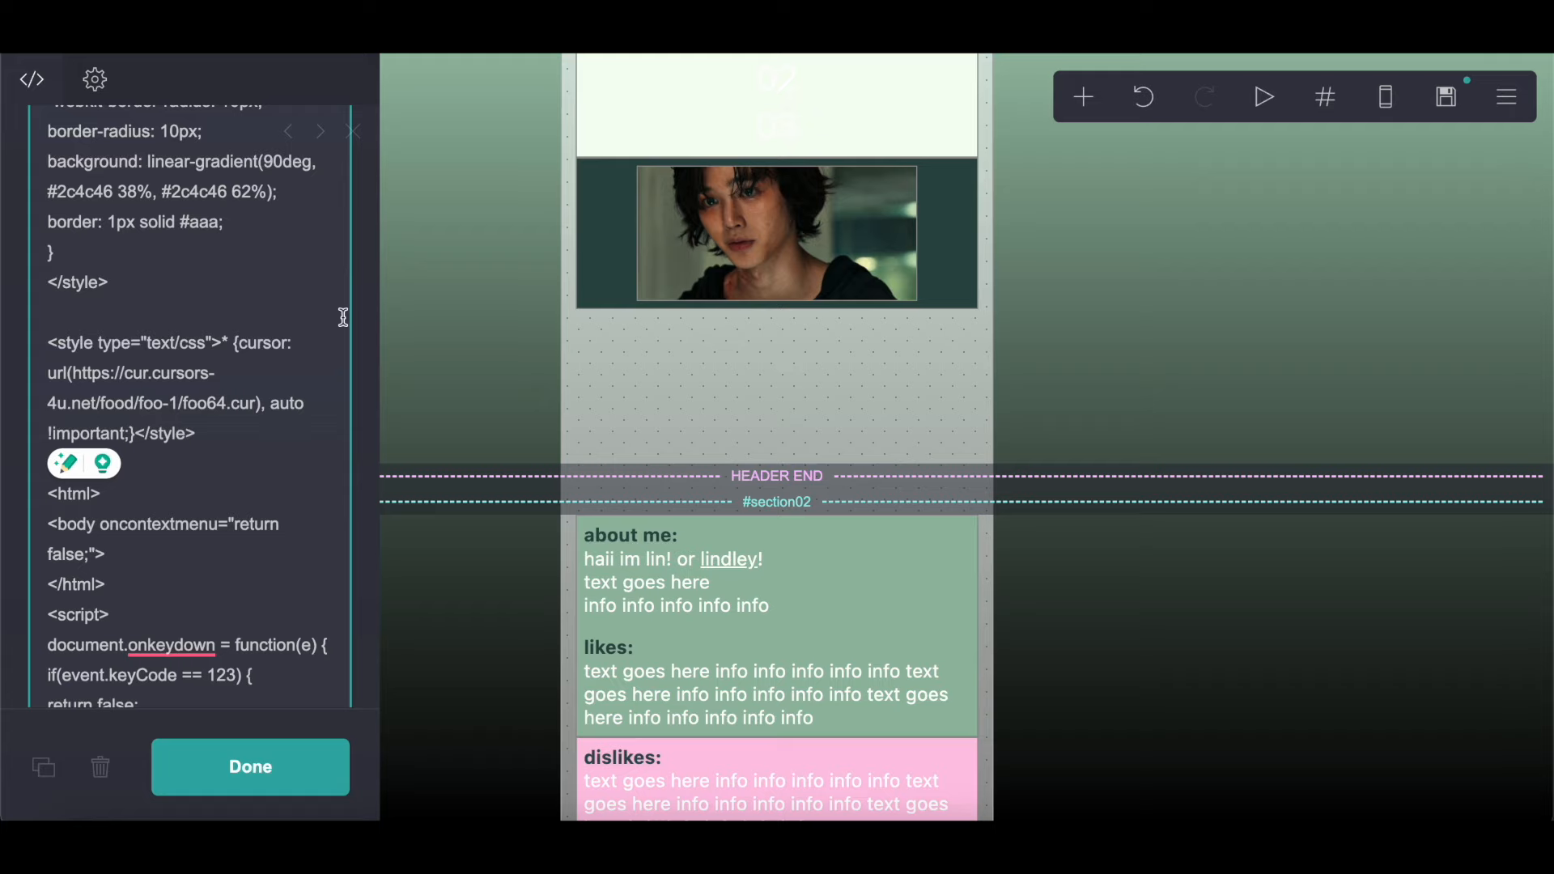
Step: Read through the rest of the "codes" embed in Carrd, from the keydown script to the container, text, strong and mark rules
scroll(344, 318, down, 5)
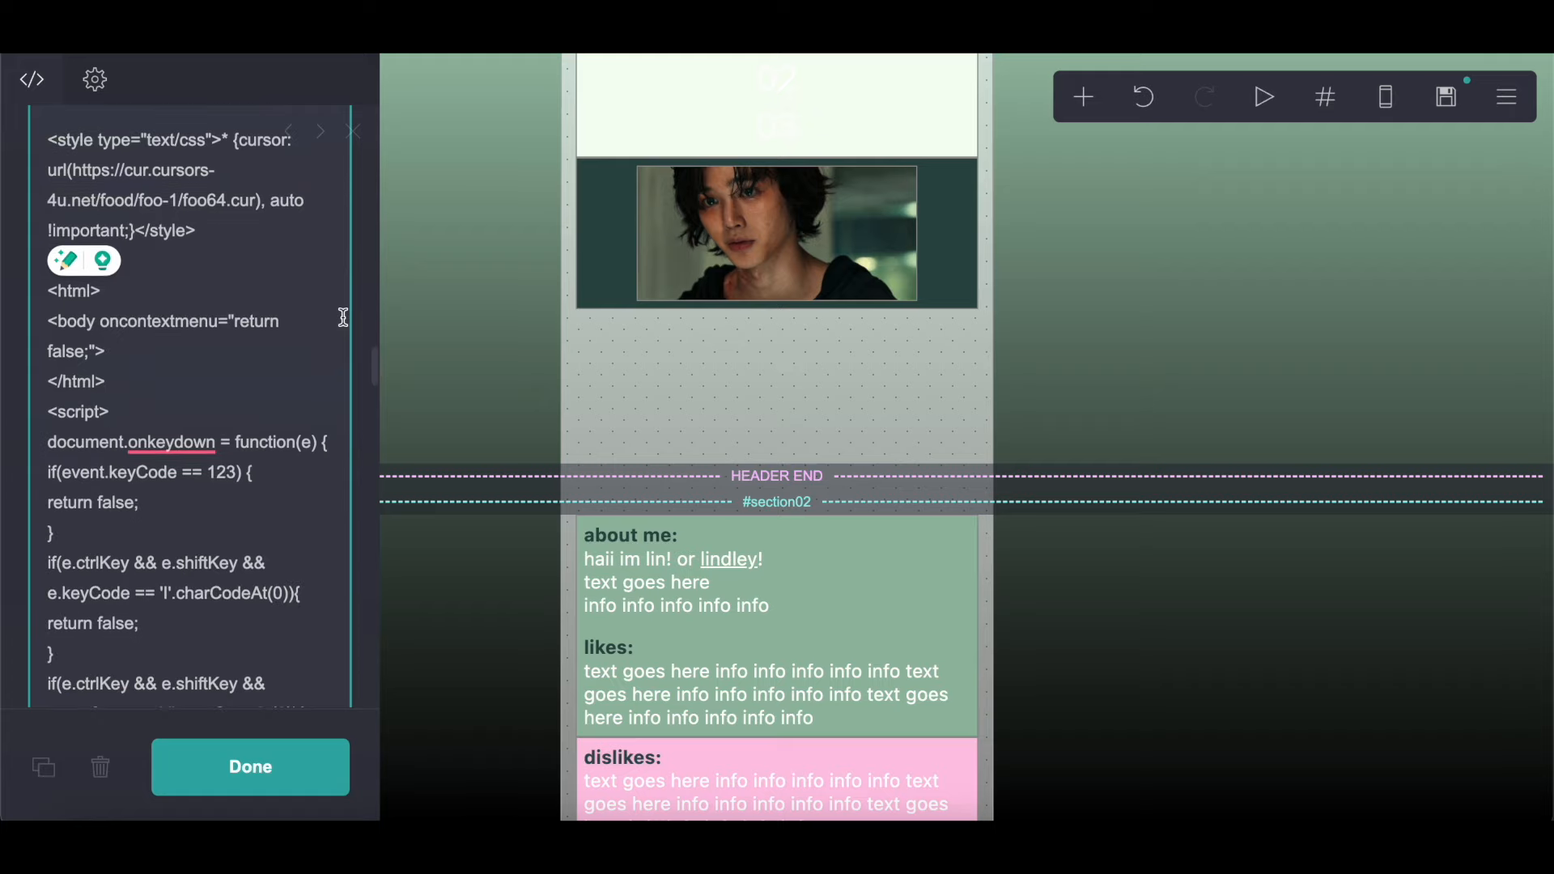
scroll(157, 528, down, 2)
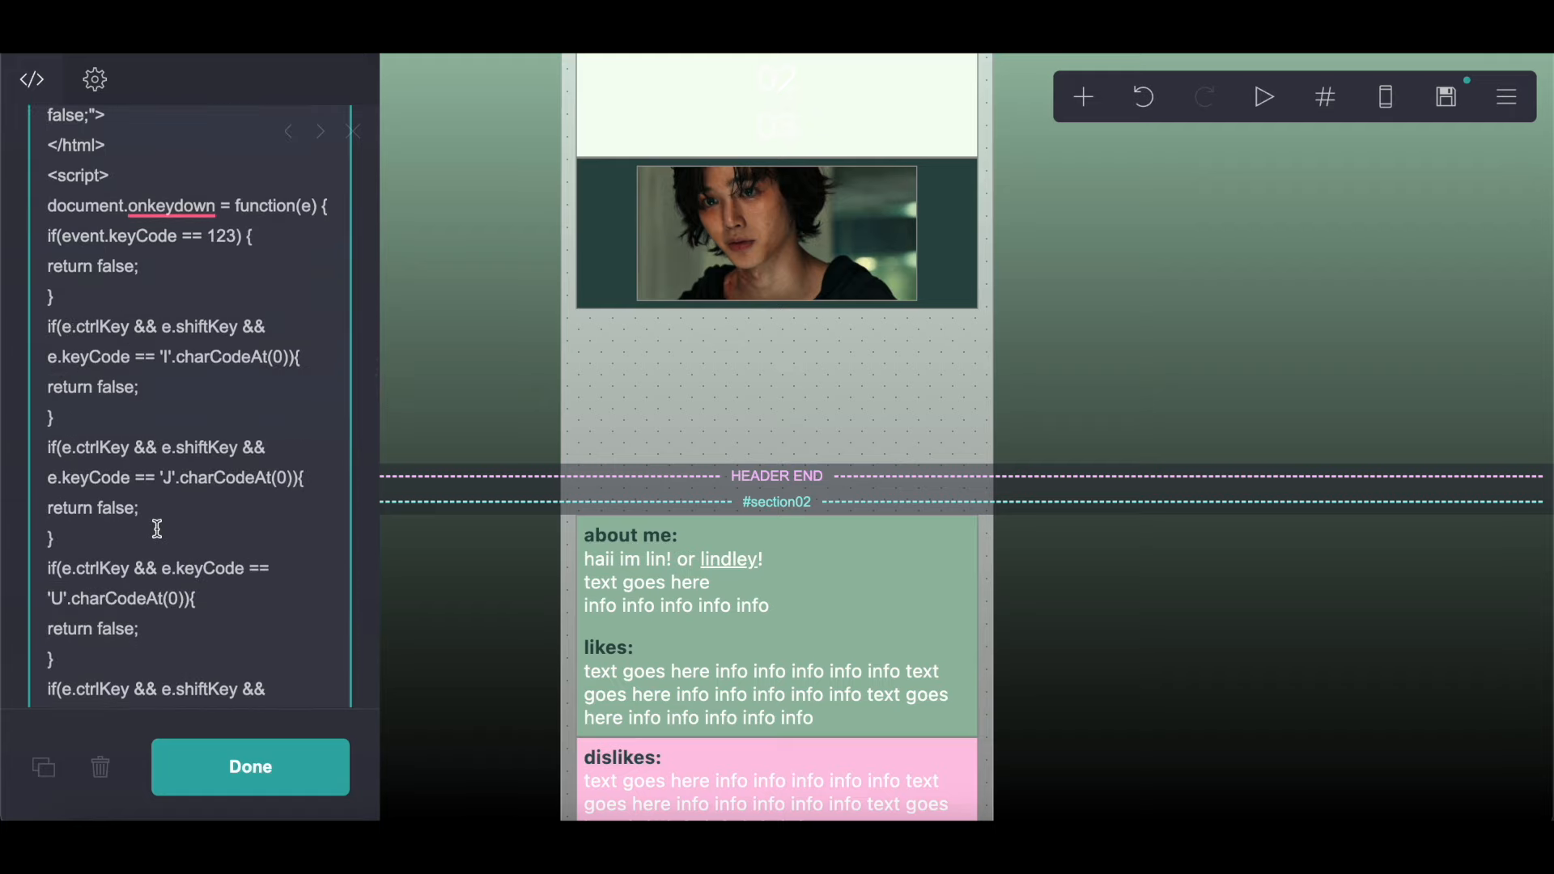
scroll(157, 529, down, 2)
scroll(157, 528, down, 6)
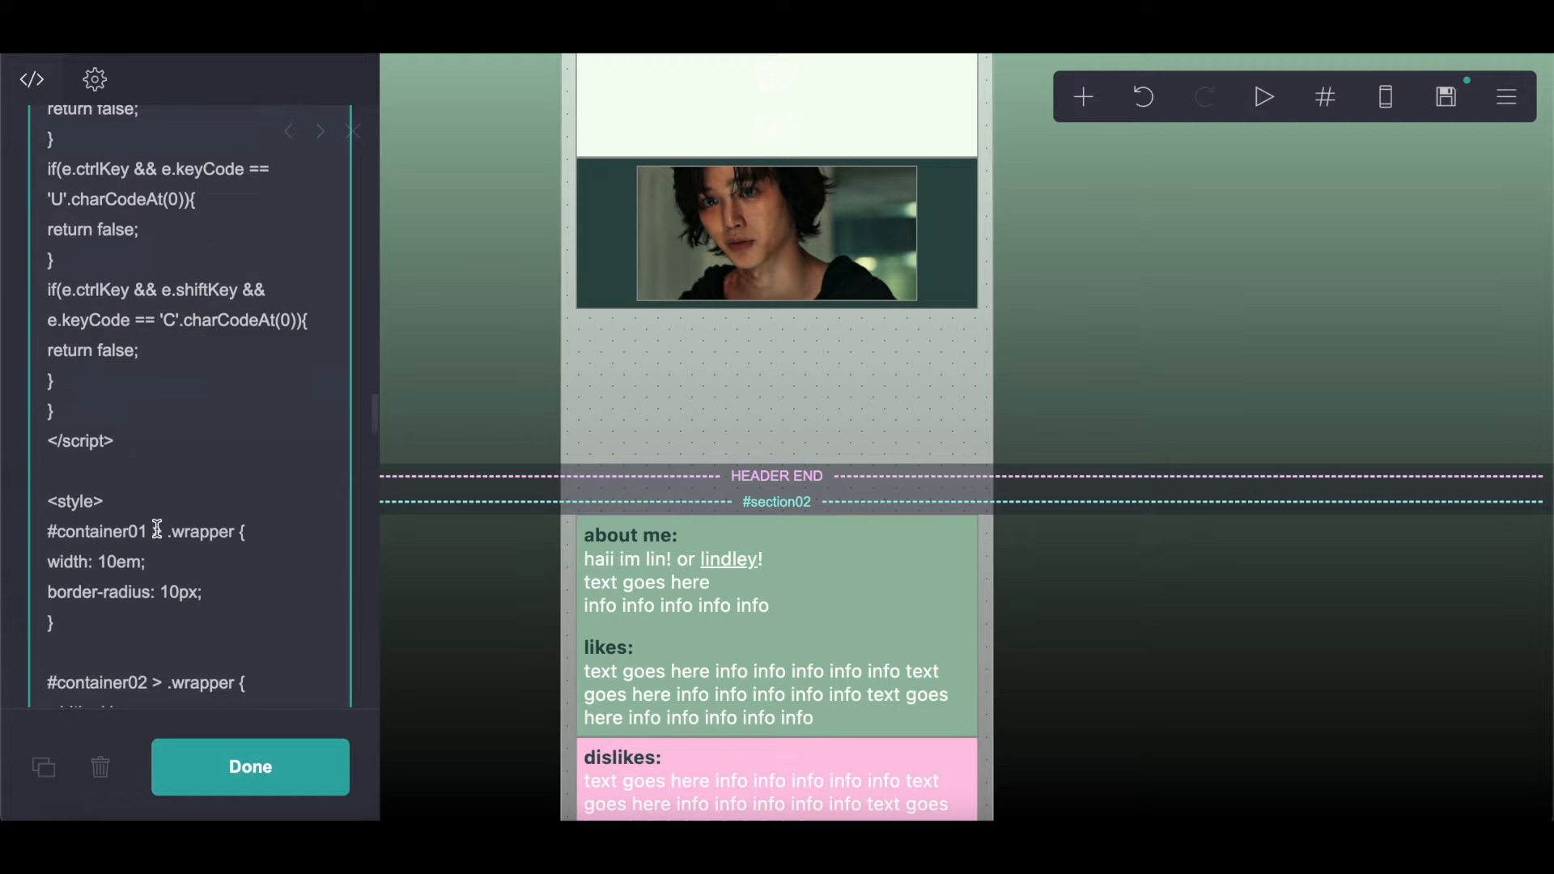
scroll(157, 529, down, 15)
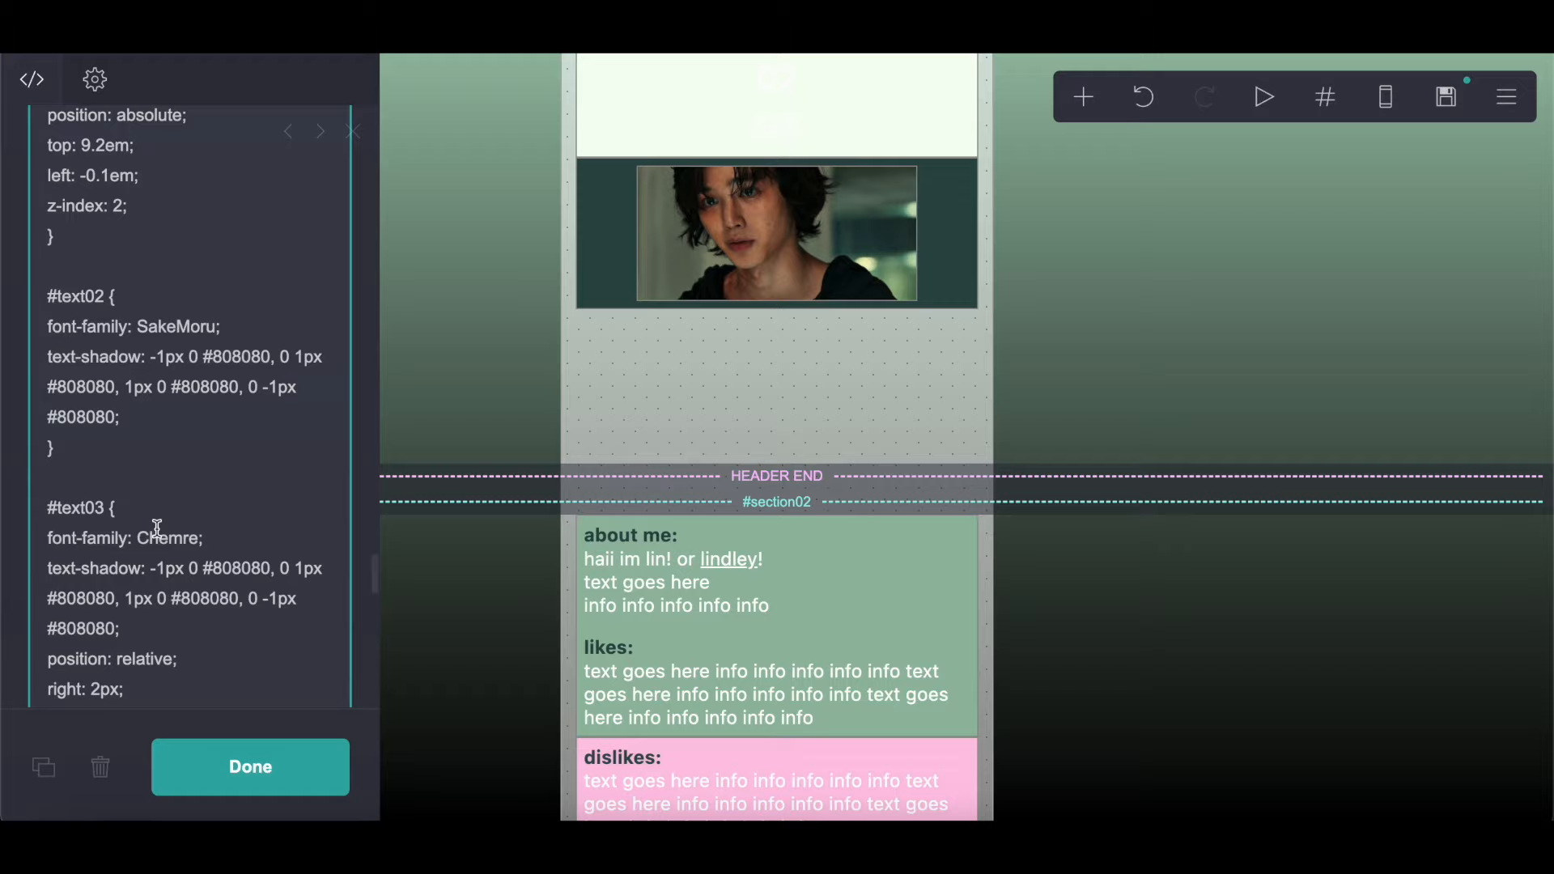
scroll(157, 528, down, 9)
scroll(160, 536, up, 5)
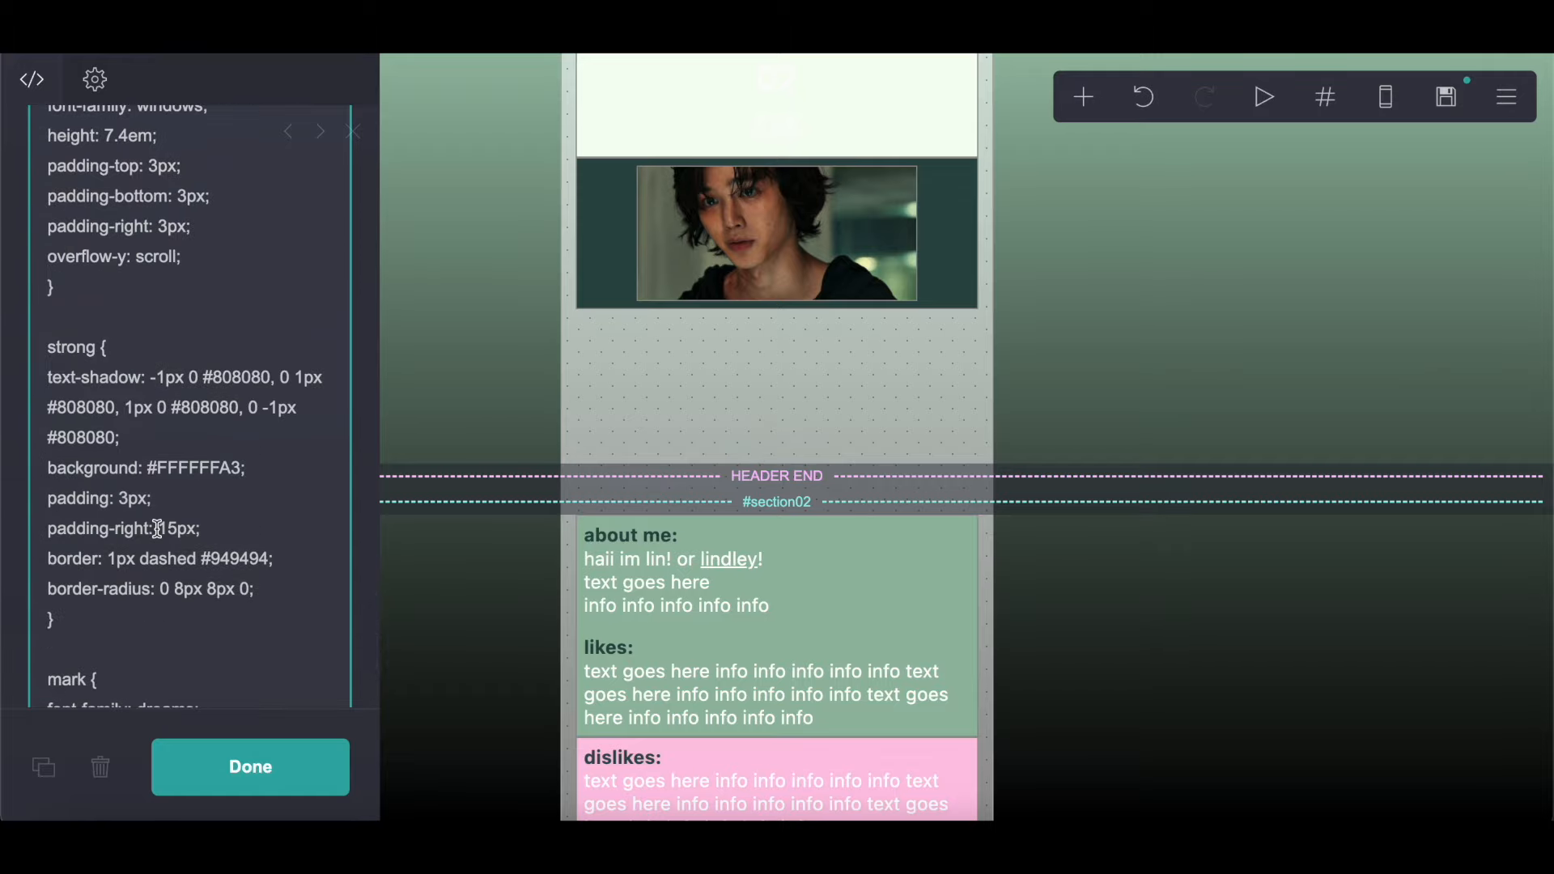
scroll(555, 502, down, 10)
Step: Add a second embed element below "codes" in the footer and label it "tunes"
click(1101, 109)
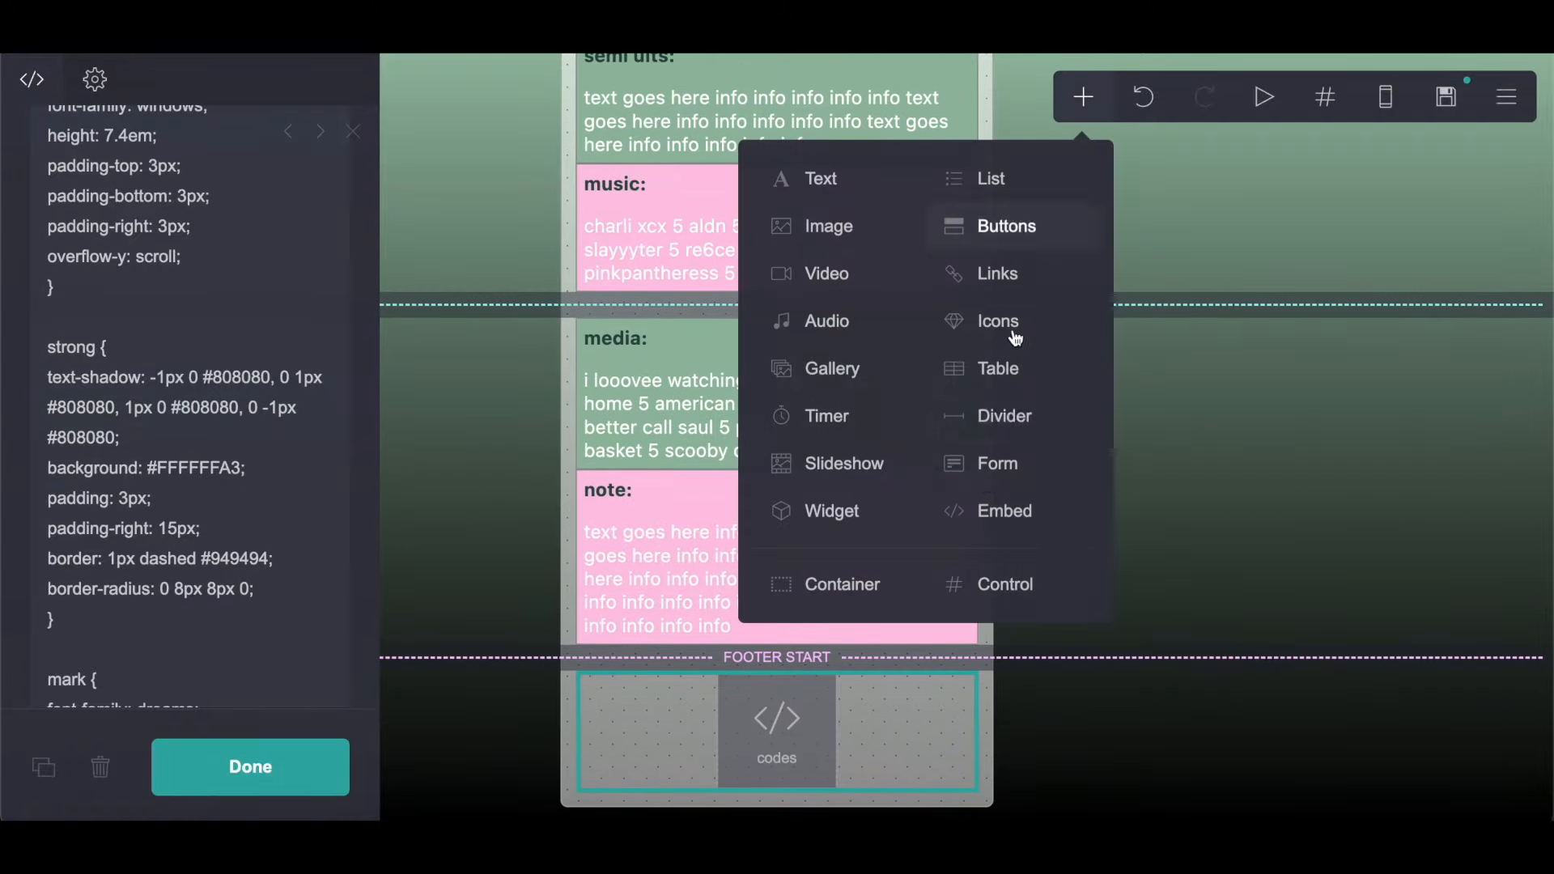
click(1004, 511)
click(202, 496)
drag(202, 496, 17, 496)
text(tunes)
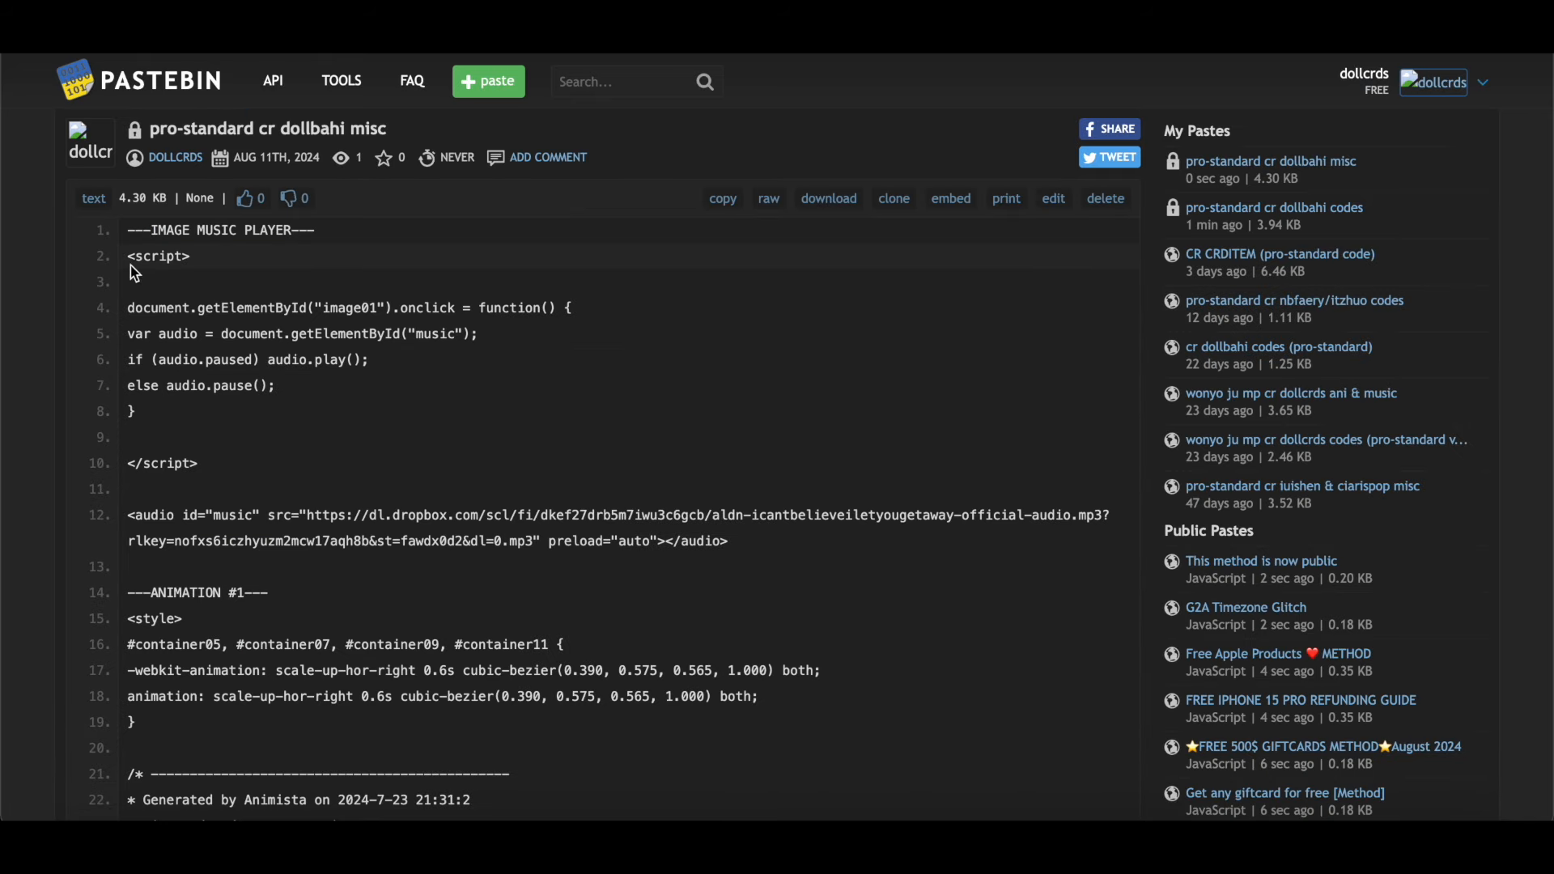
Step: Copy the image music player code, from <script> to </audio>, from the "pro-standard cr dollbahi misc" paste on Pastebin
drag(132, 268, 794, 534)
right_click(663, 511)
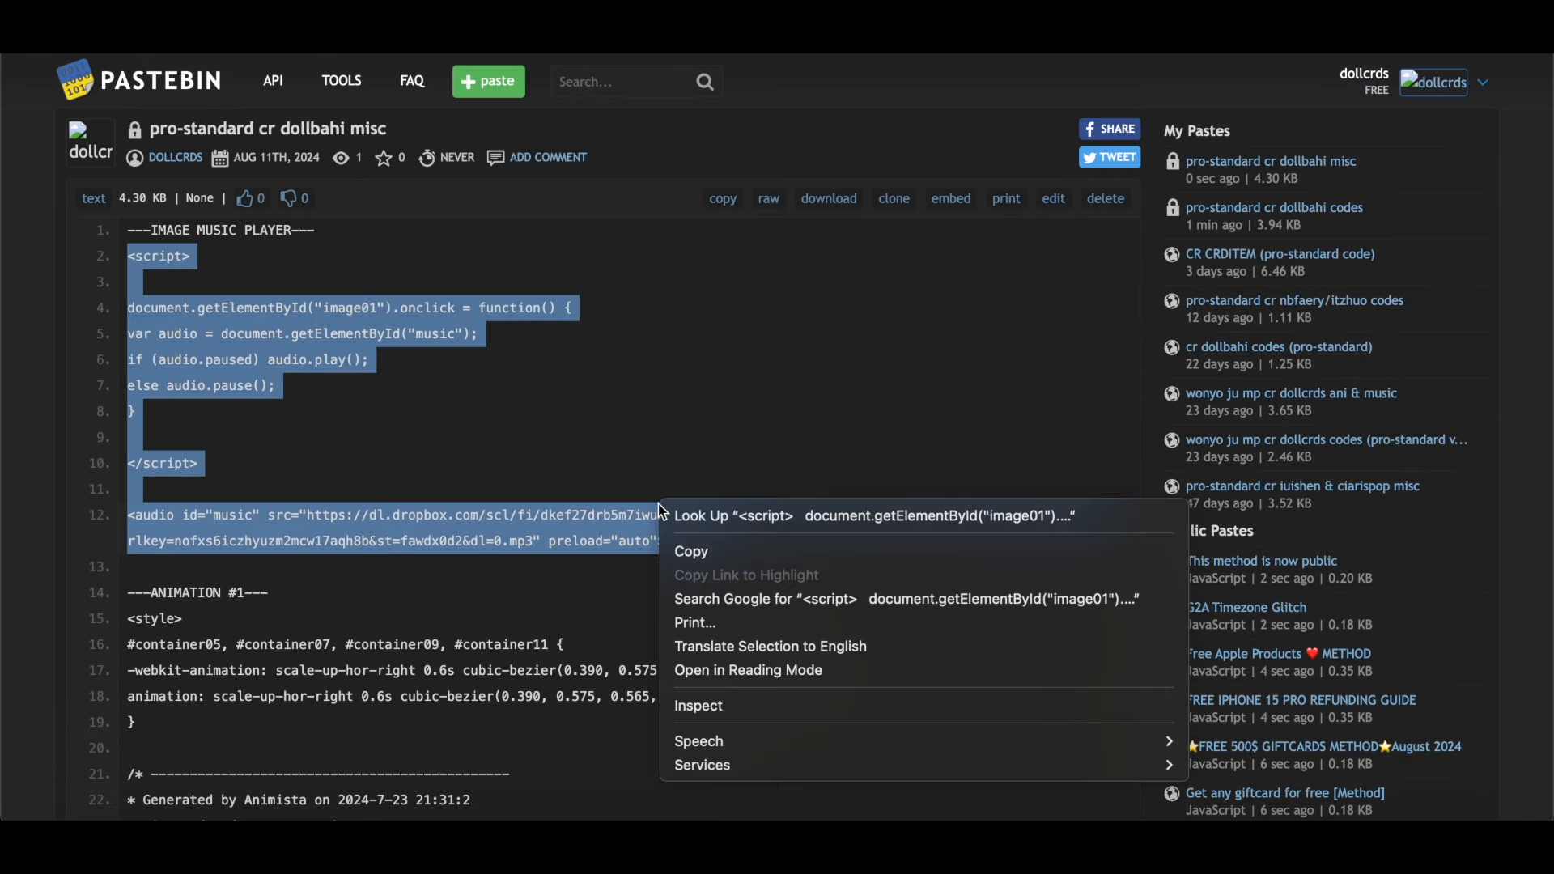
click(692, 552)
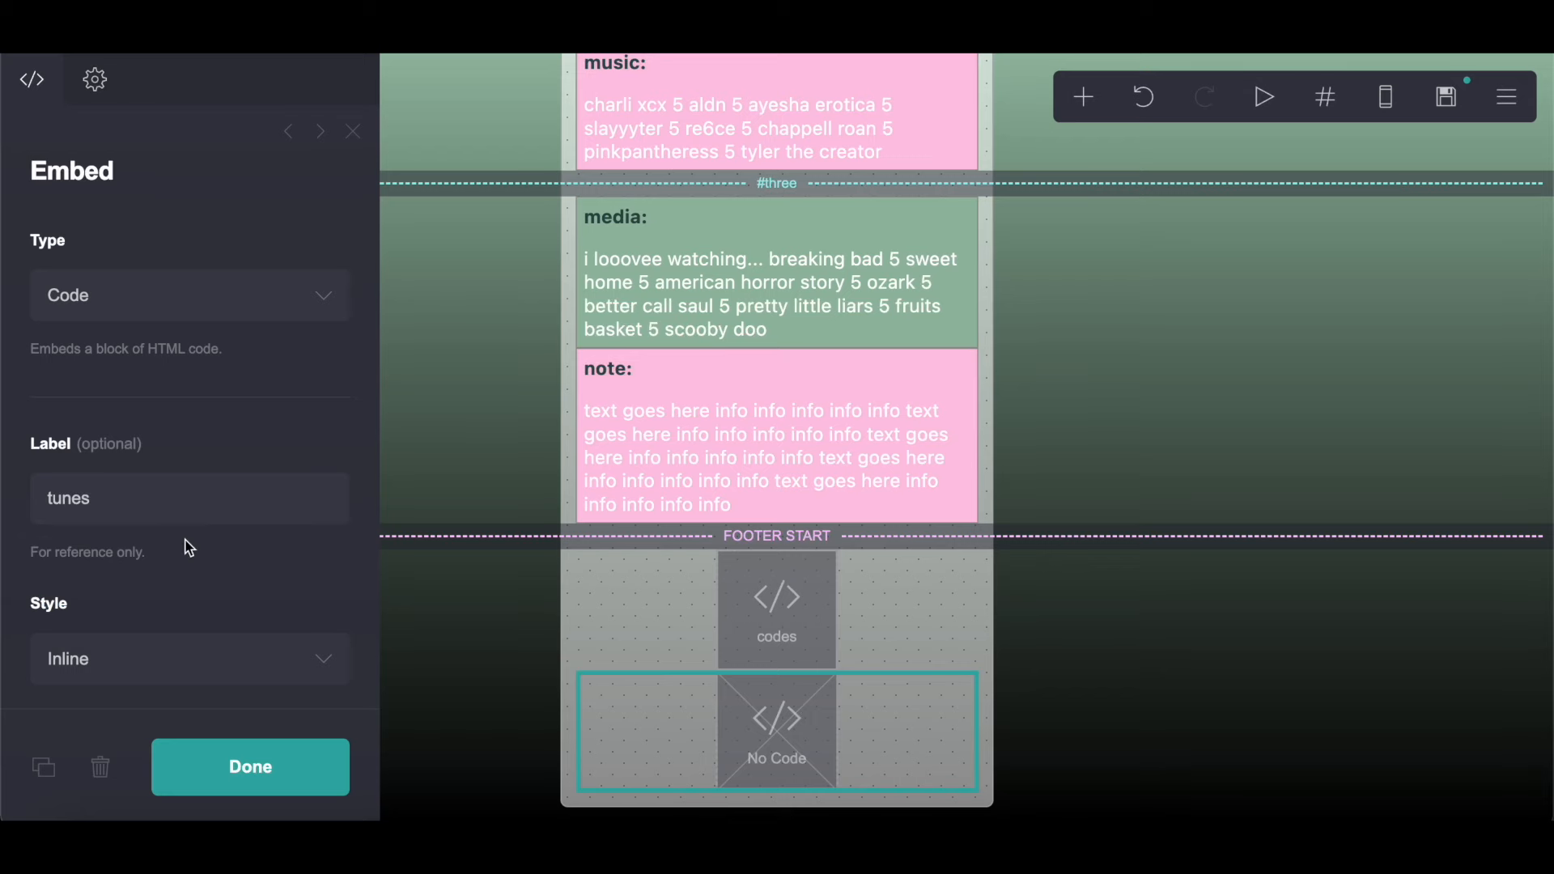
Step: Paste the music player code into the "tunes" embed in Carrd and turn off deferring of script tags
scroll(189, 549, down, 4)
click(161, 521)
right_click(140, 541)
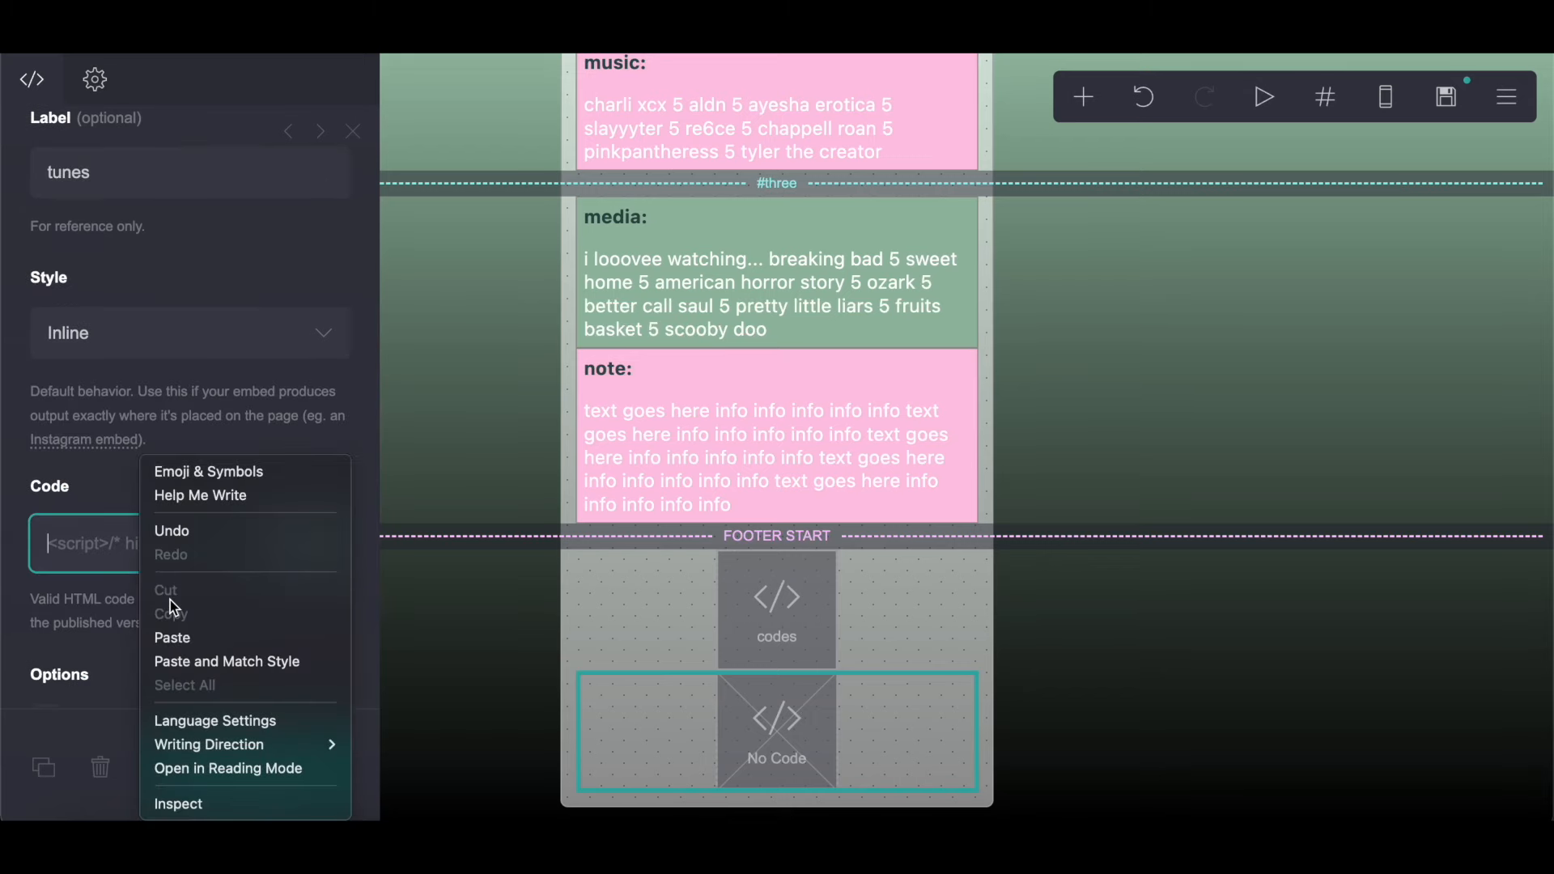
click(172, 638)
scroll(34, 424, down, 3)
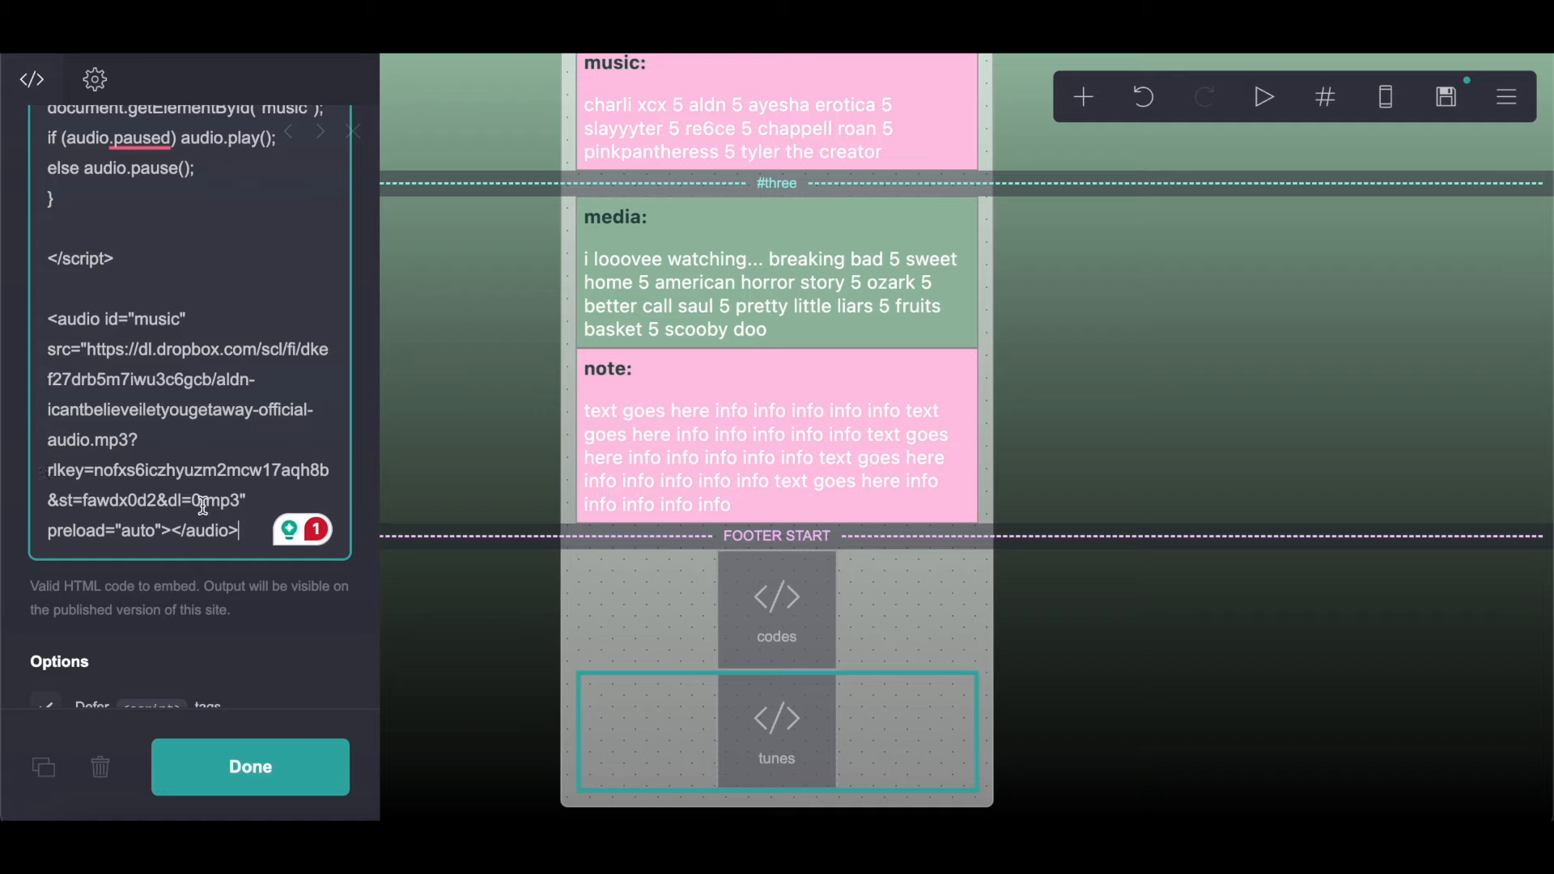
scroll(205, 509, down, 1)
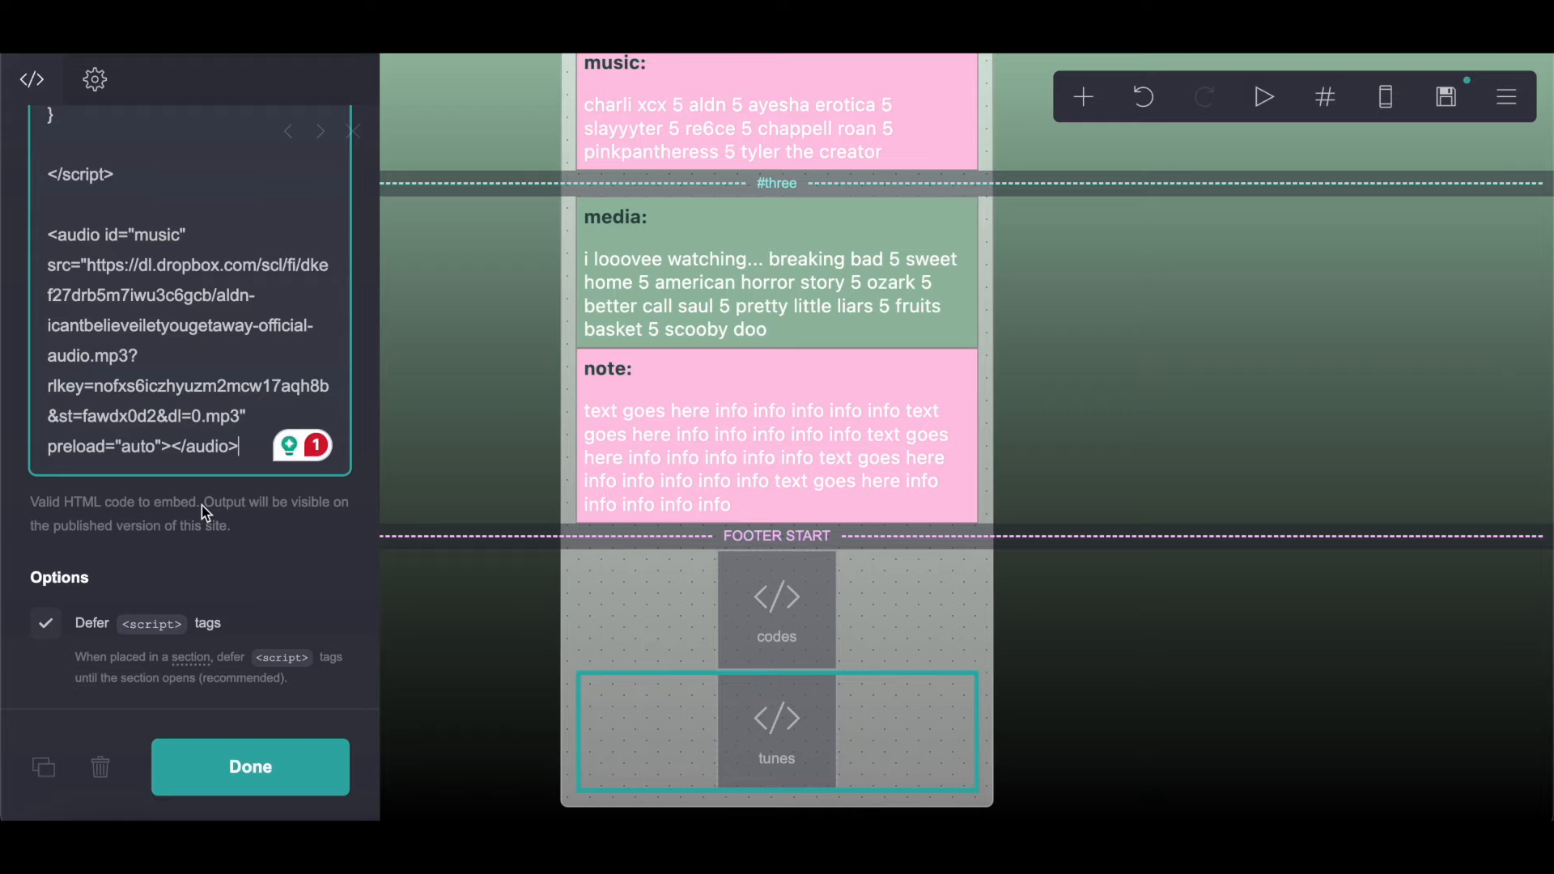
click(44, 635)
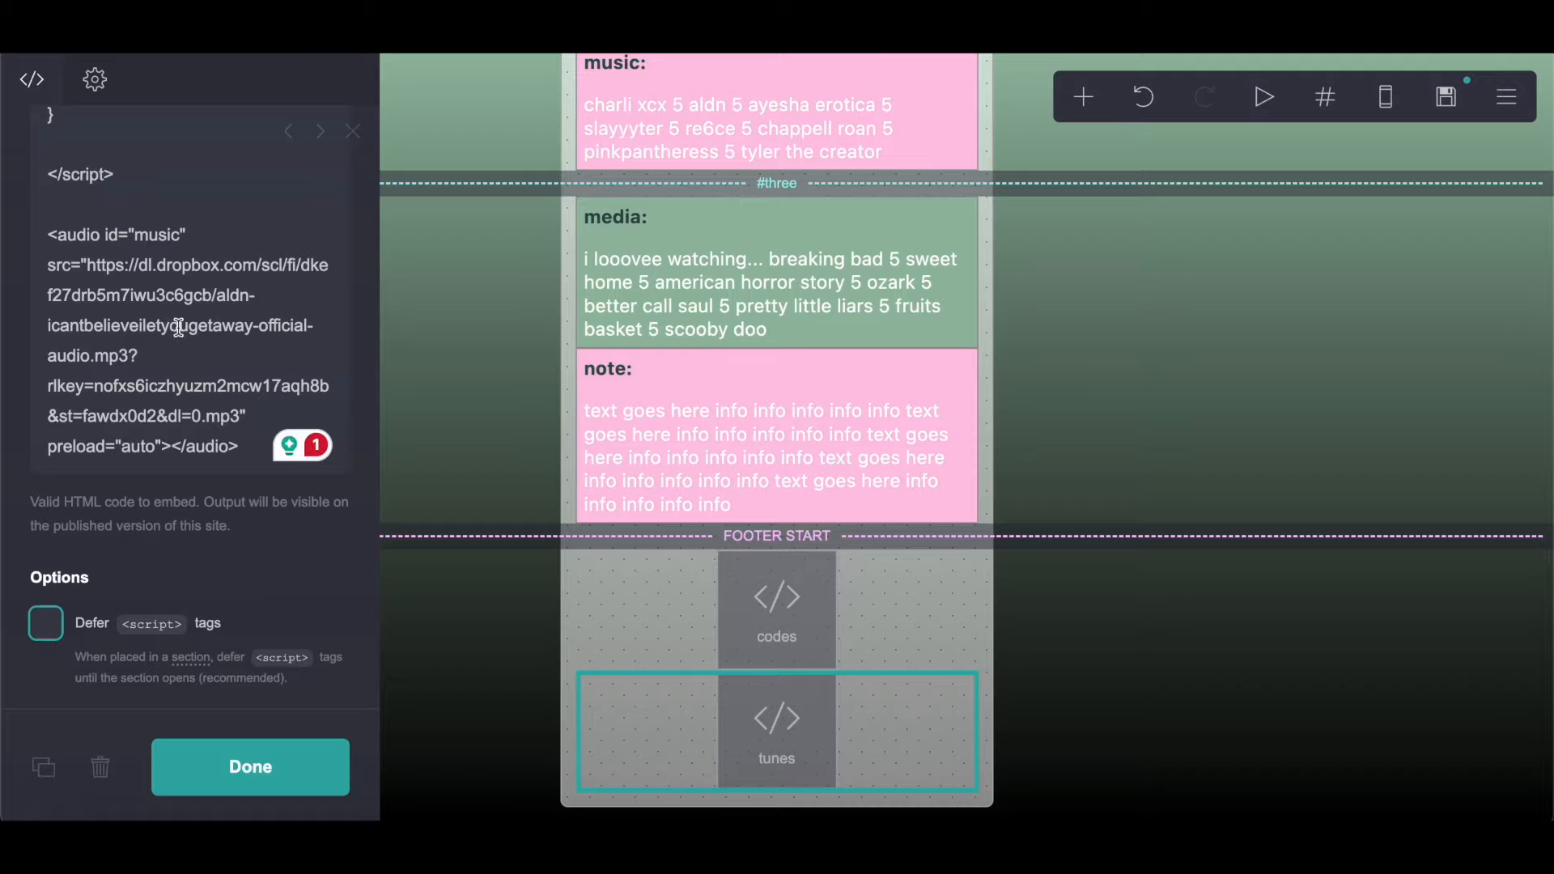
scroll(178, 327, up, 10)
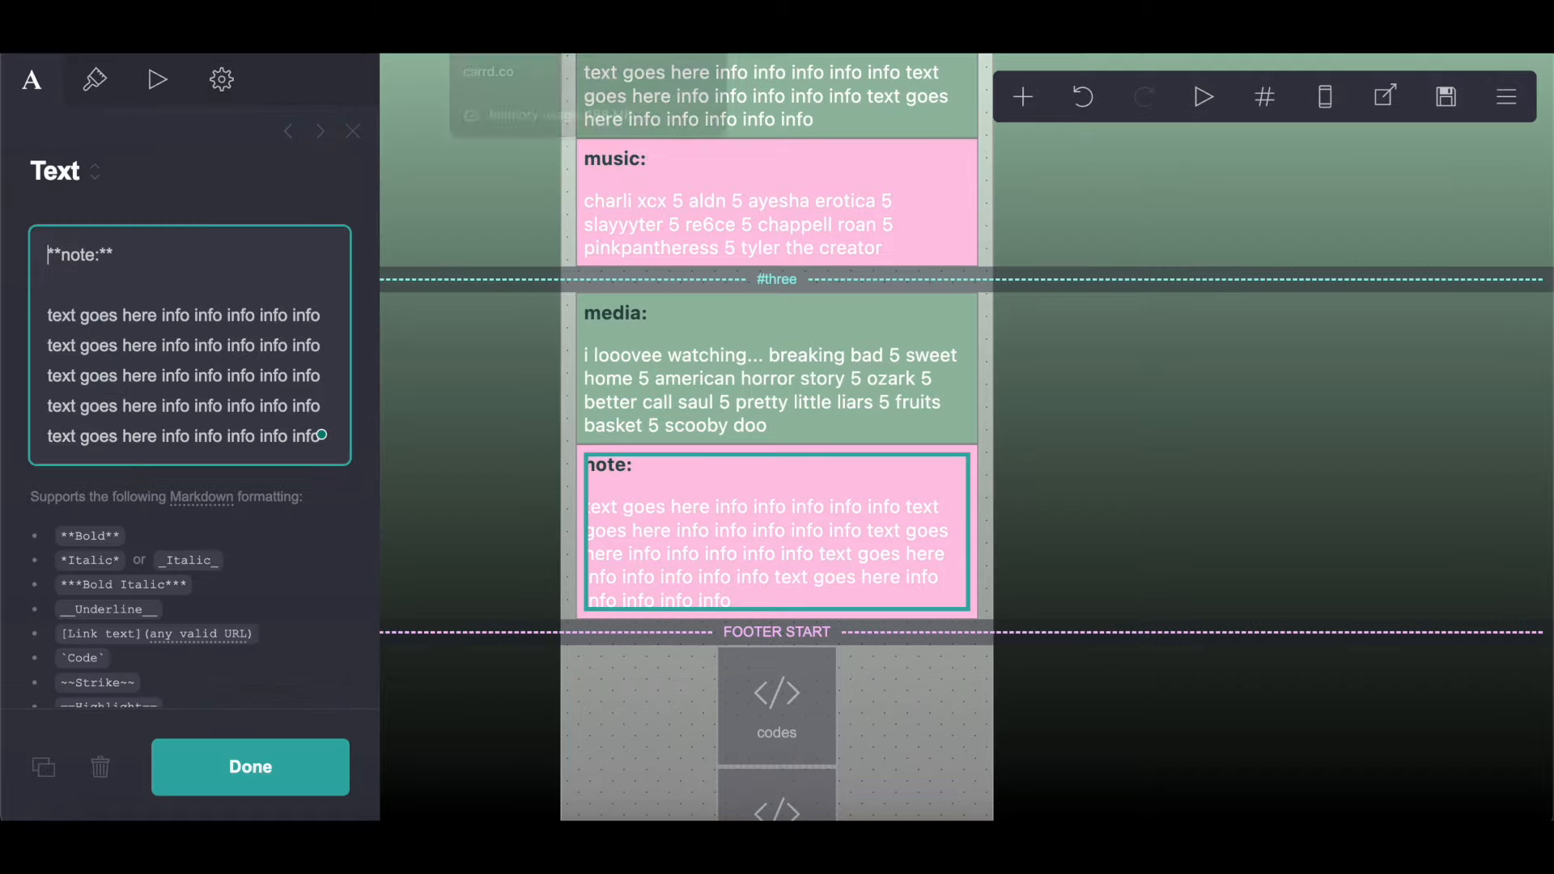
scroll(673, 348, down, 6)
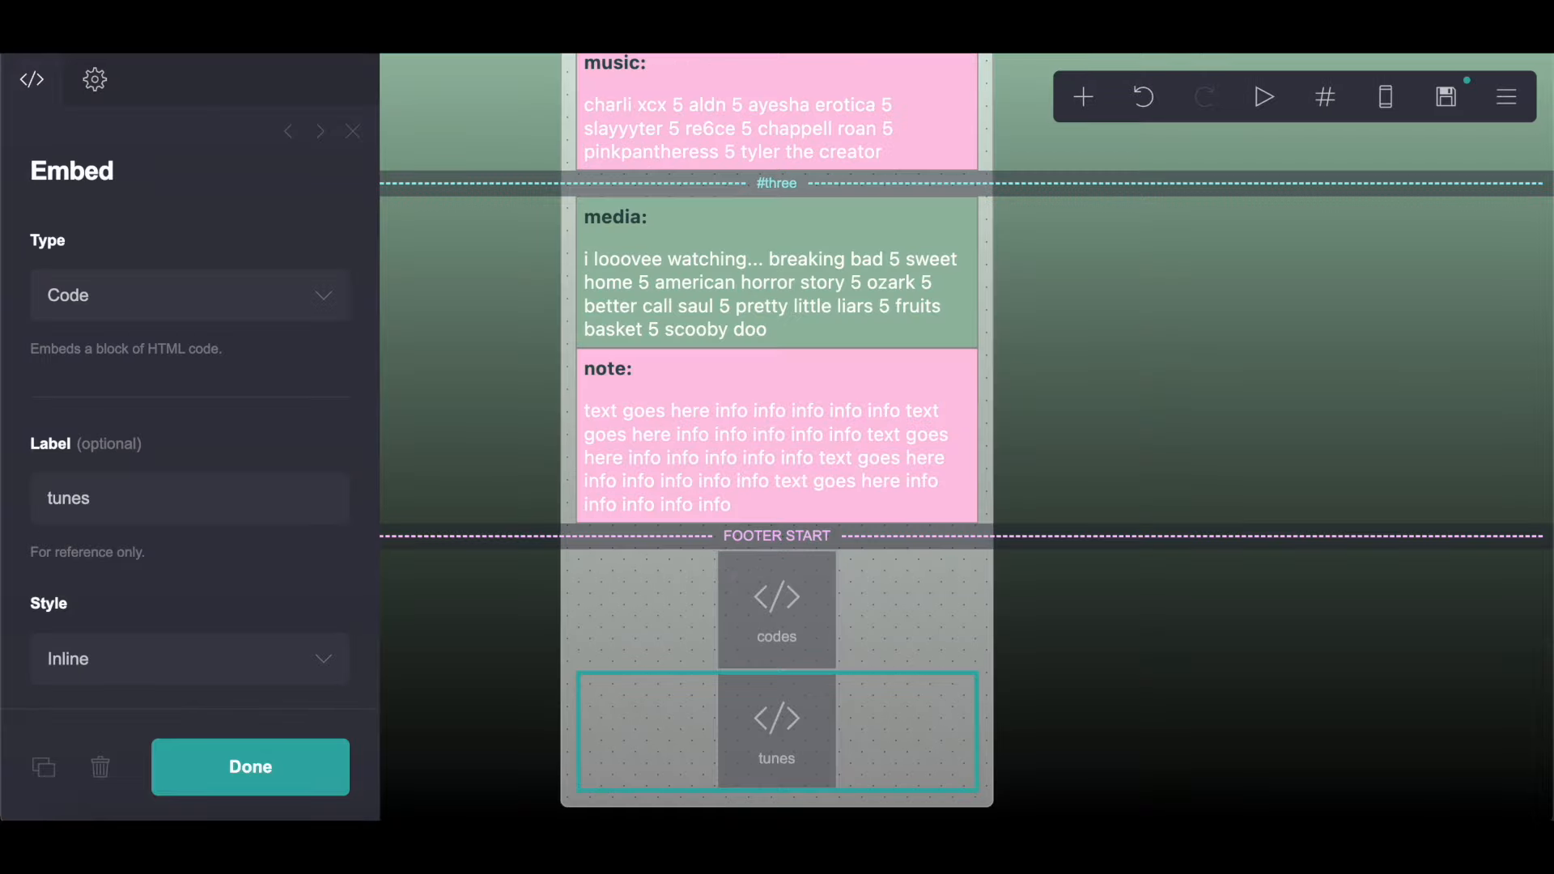
Step: Add a third embed element to the footer, label it "ani" and turn off deferring of script tags
click(1086, 105)
click(1010, 510)
click(161, 513)
text(ani)
key(BackSpace)
key(BackSpace)
text(ni)
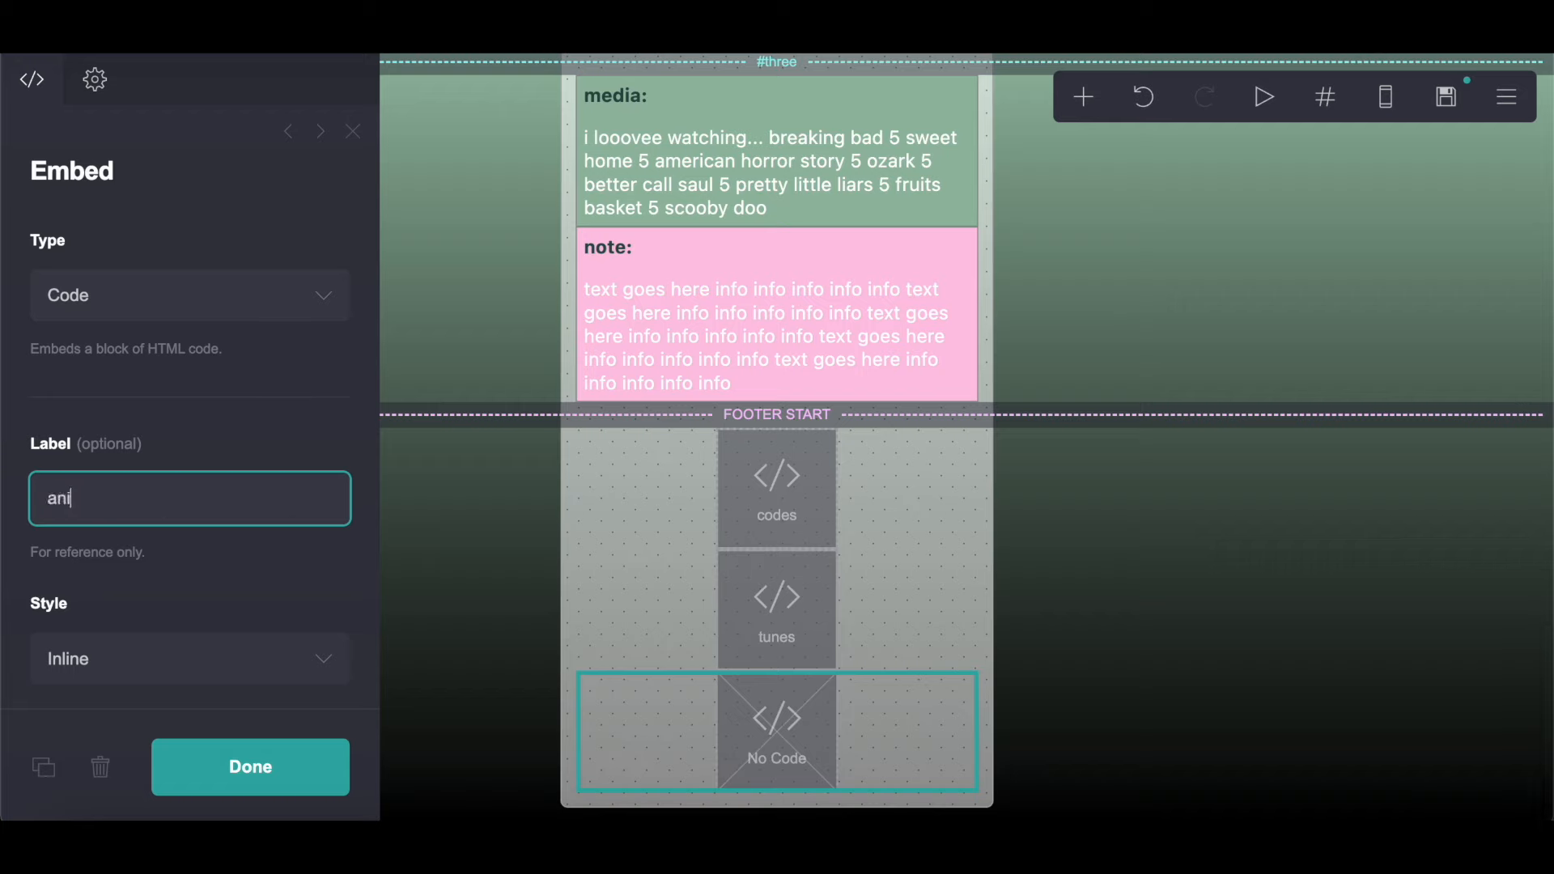
scroll(203, 424, down, 5)
click(47, 590)
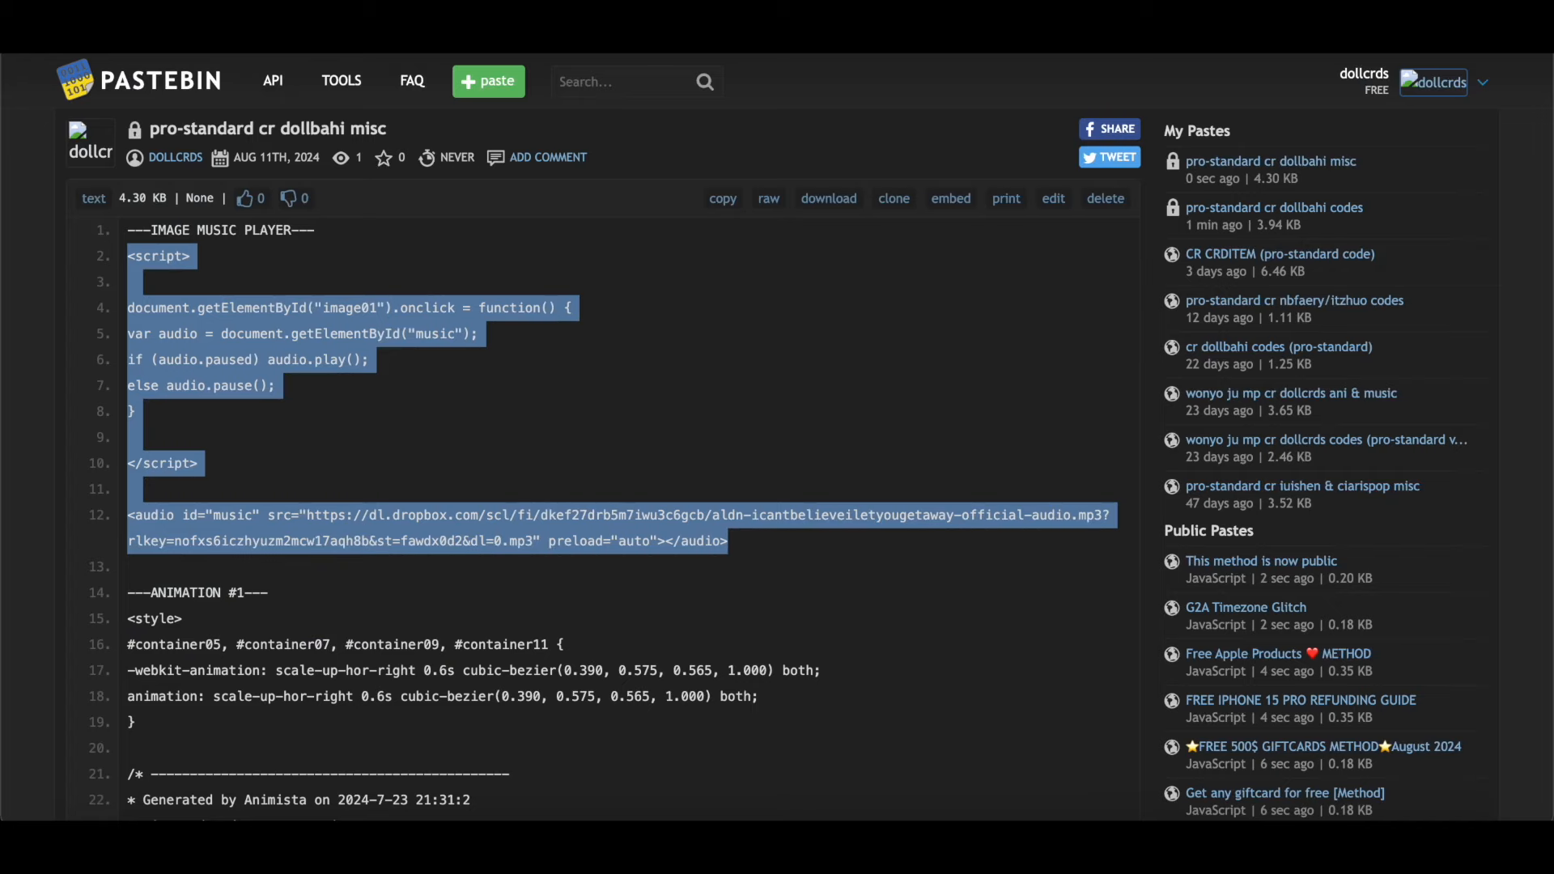
Step: Copy the Animation #1 code, from <style> to </style>, from the misc paste on Pastebin into Carrd's "ani" embed
scroll(412, 332, down, 5)
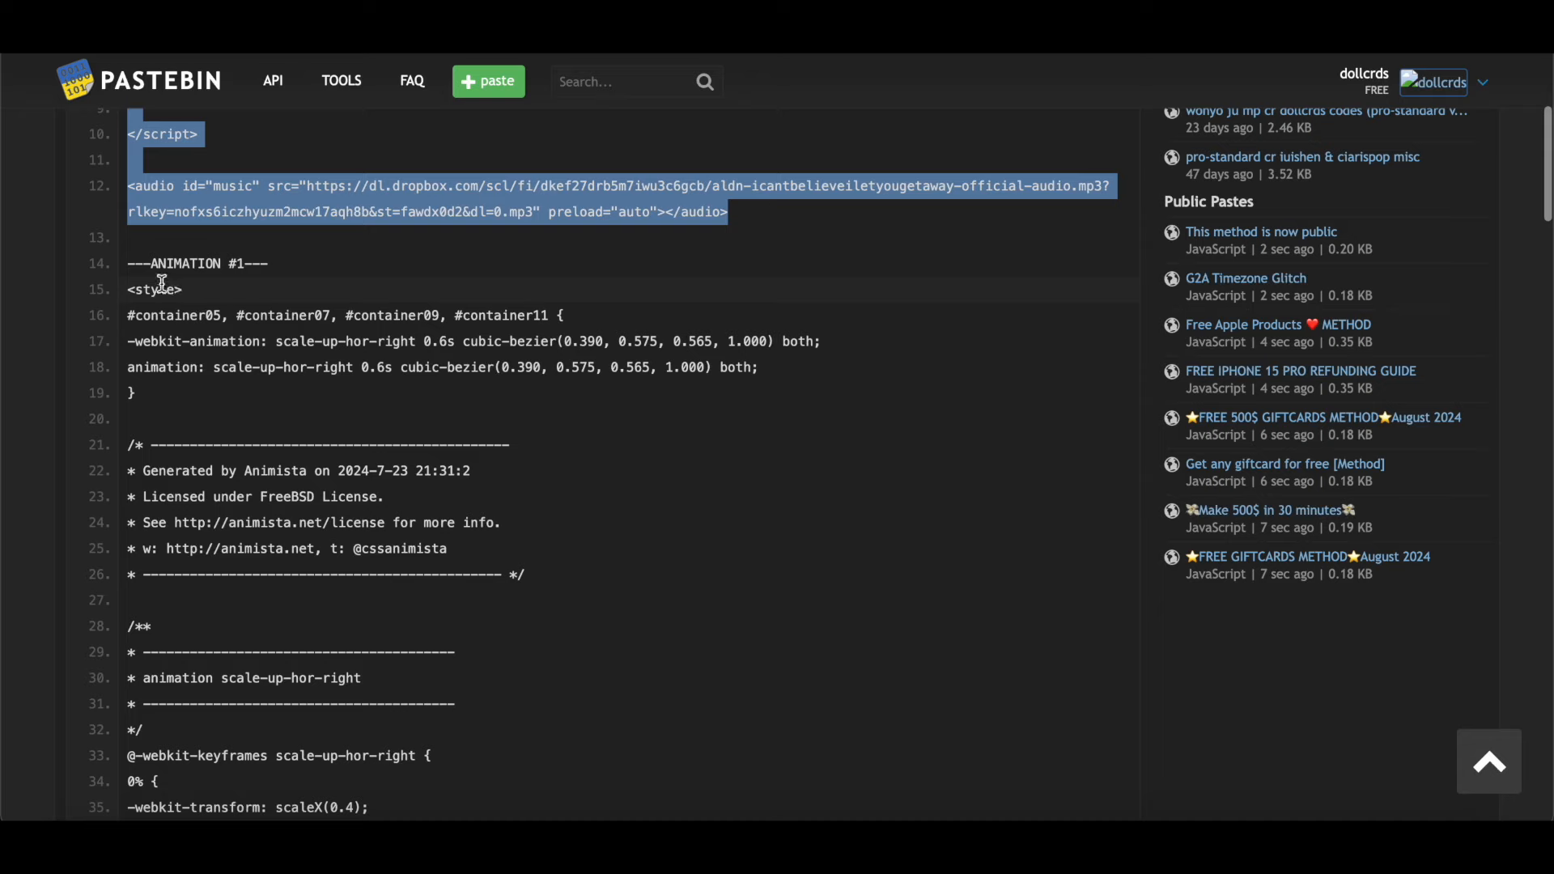
drag(129, 291, 415, 599)
right_click(413, 599)
click(446, 591)
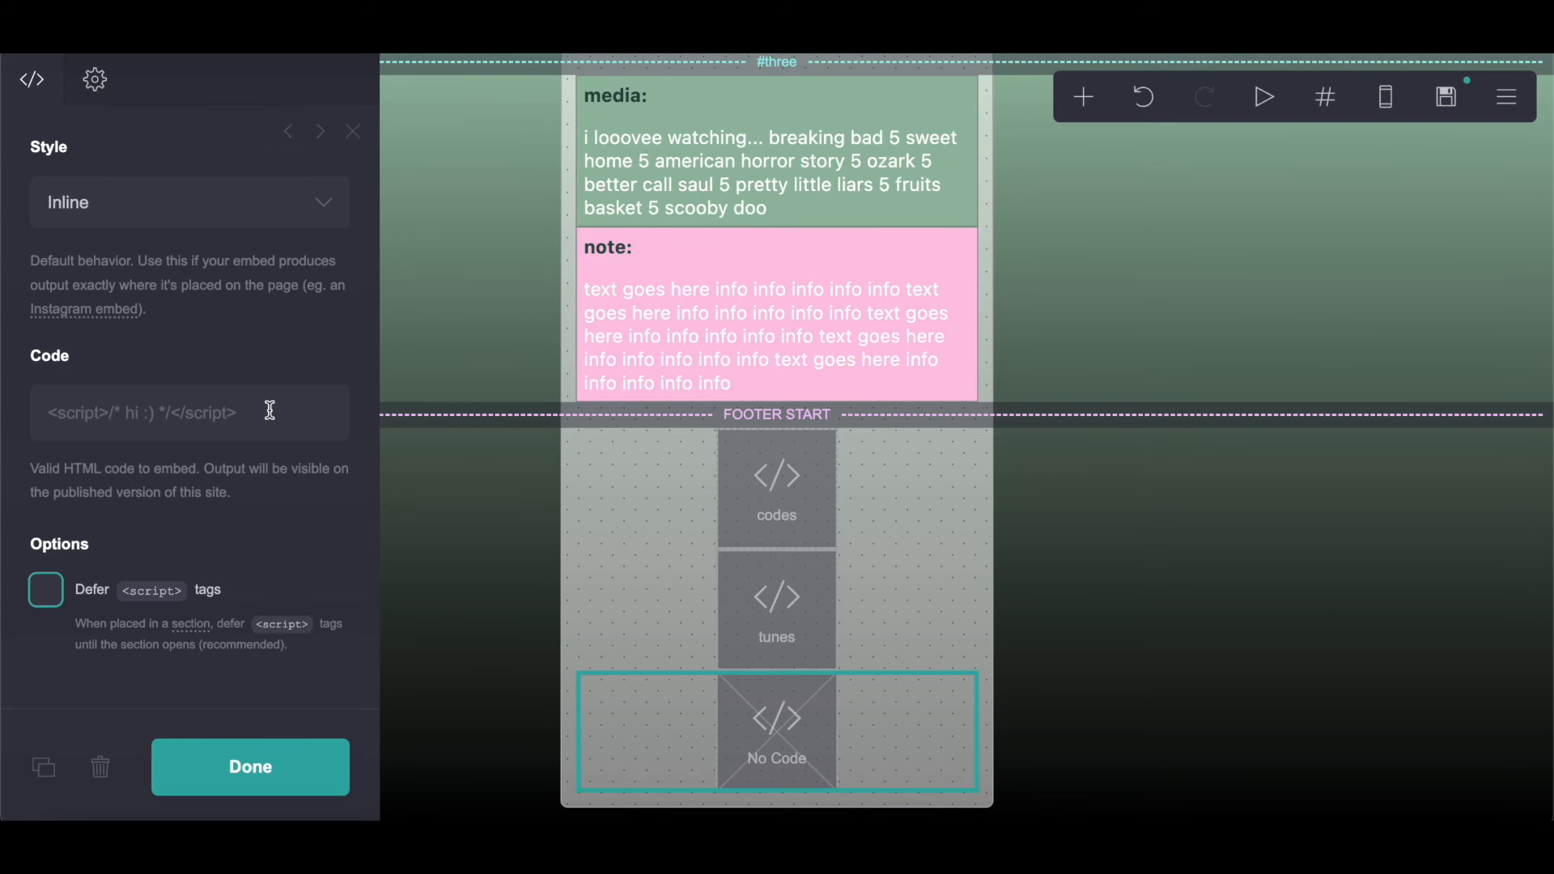
right_click(251, 411)
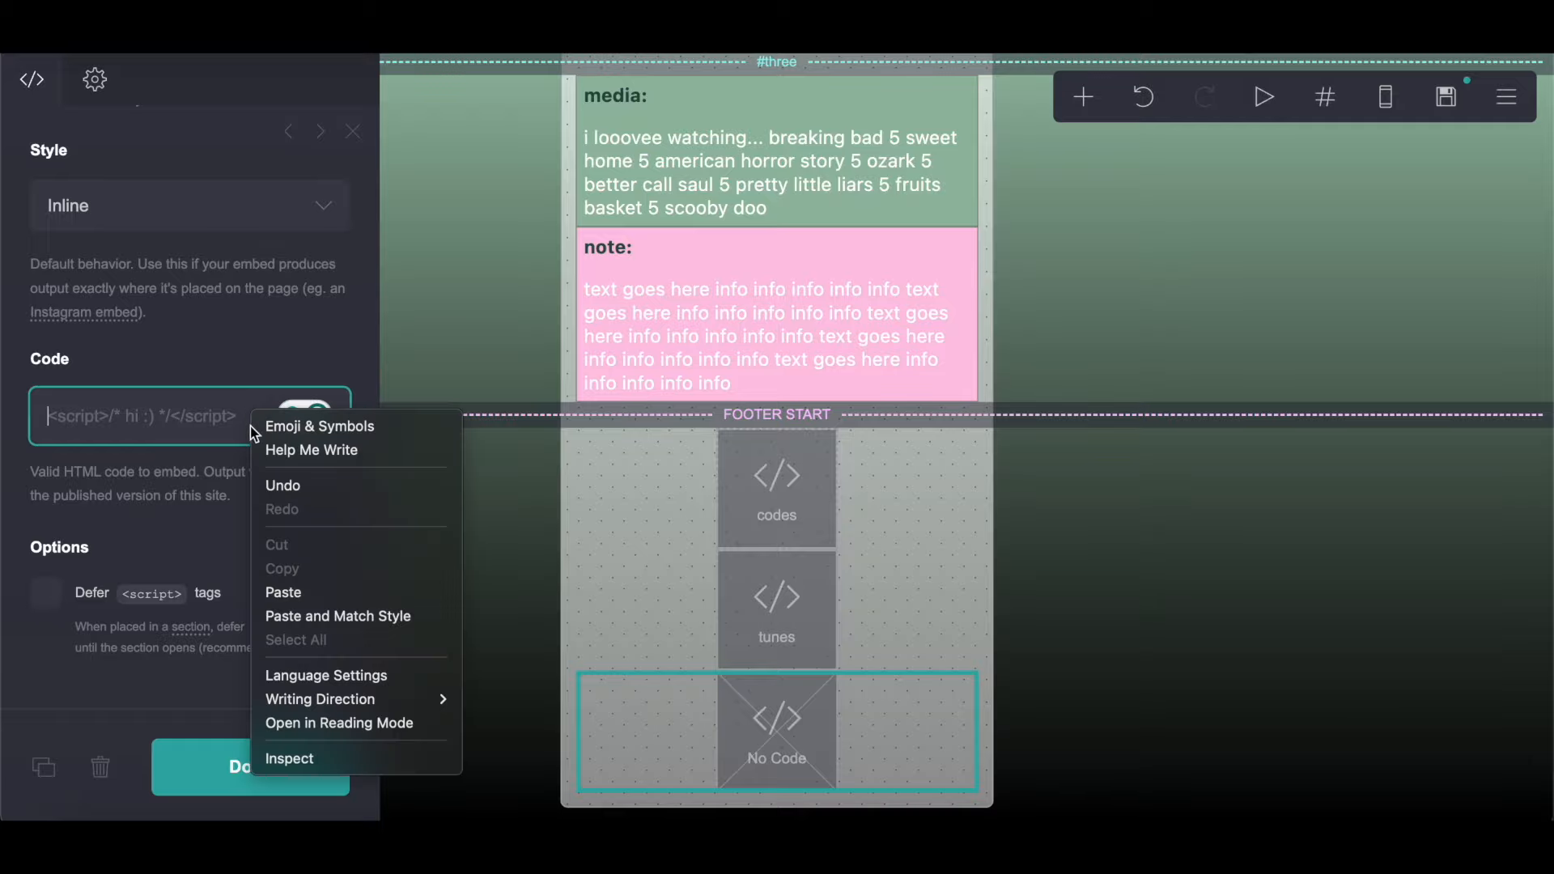
click(291, 592)
Step: Add a fourth embed element to the footer, label it "ani 2" and turn off deferring of script tags
click(1085, 97)
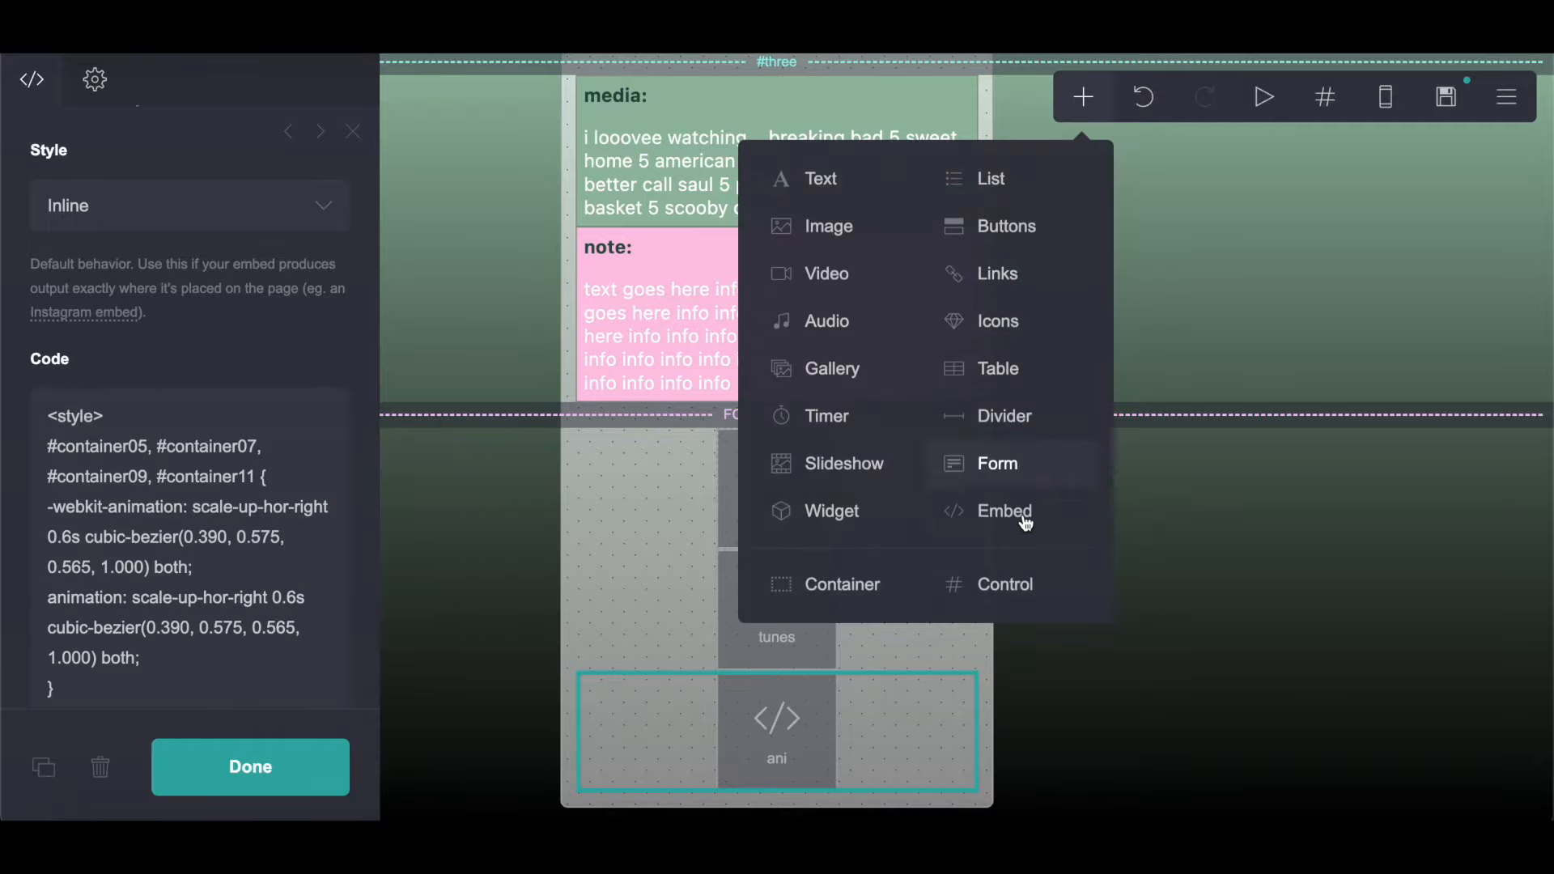
click(1022, 513)
click(162, 496)
text(ani 2)
click(209, 387)
scroll(209, 387, down, 5)
click(64, 591)
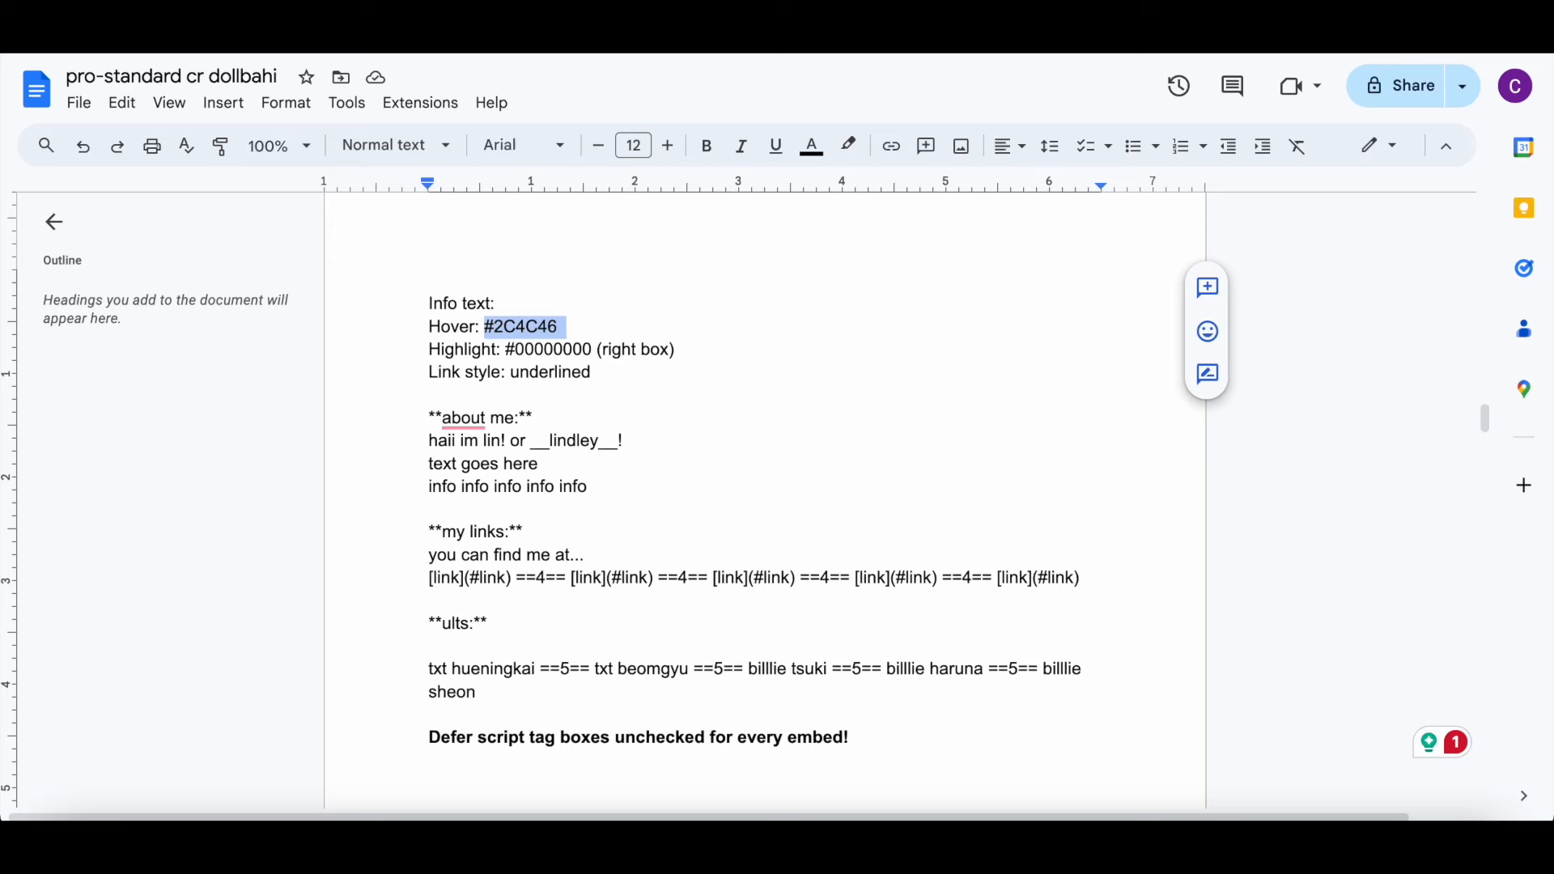
Step: Copy the Animation #2 code, from <style> to </style>, from the misc paste on Pastebin into Carrd's "ani 2" embed
scroll(517, 478, down, 1)
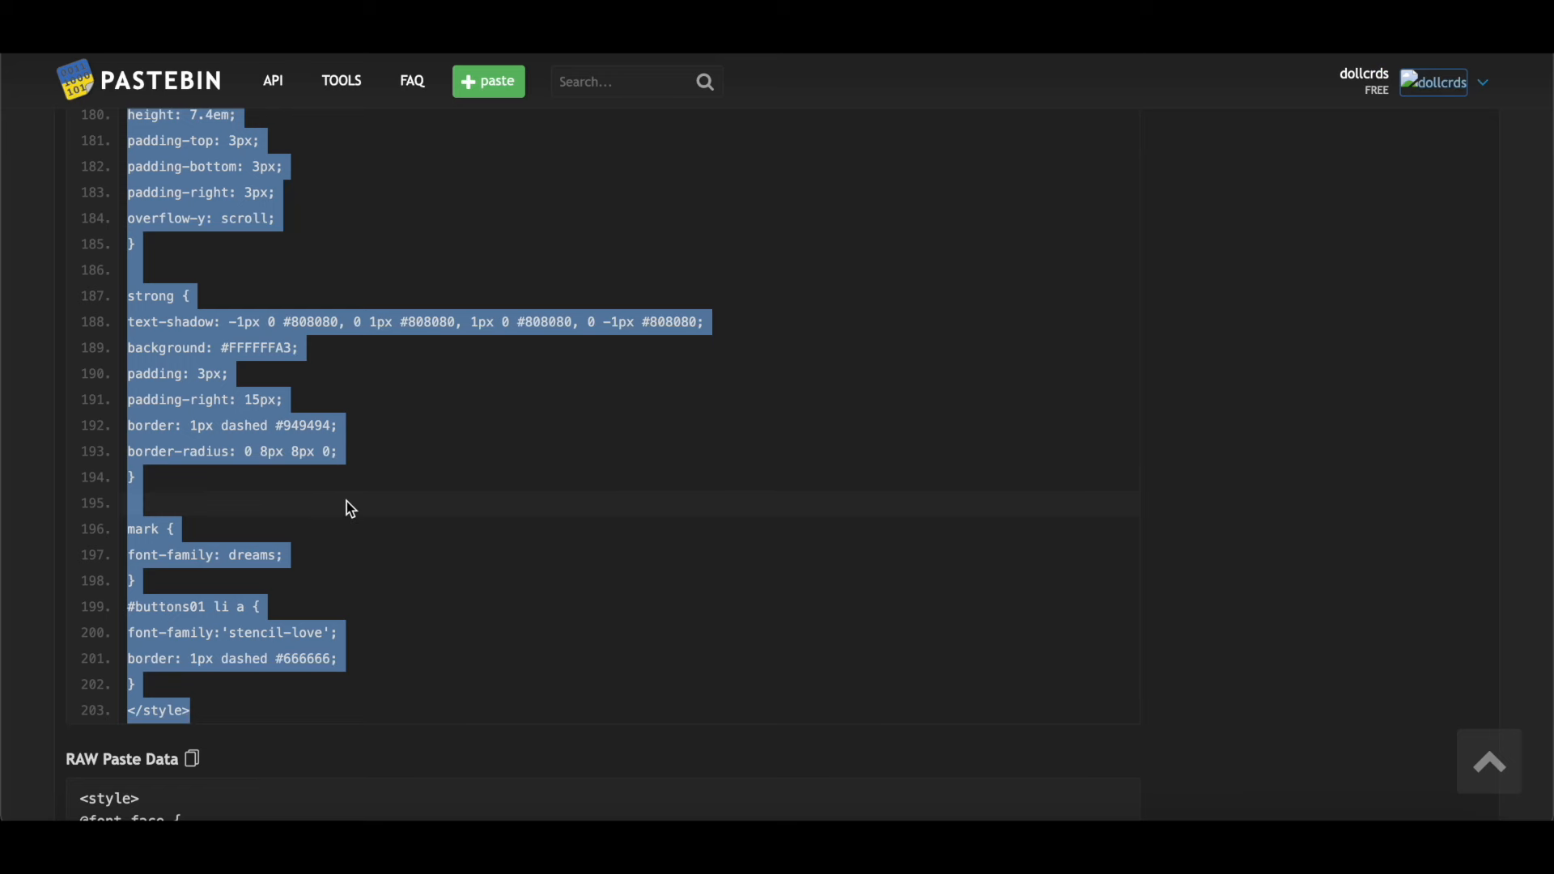
scroll(352, 508, down, 1)
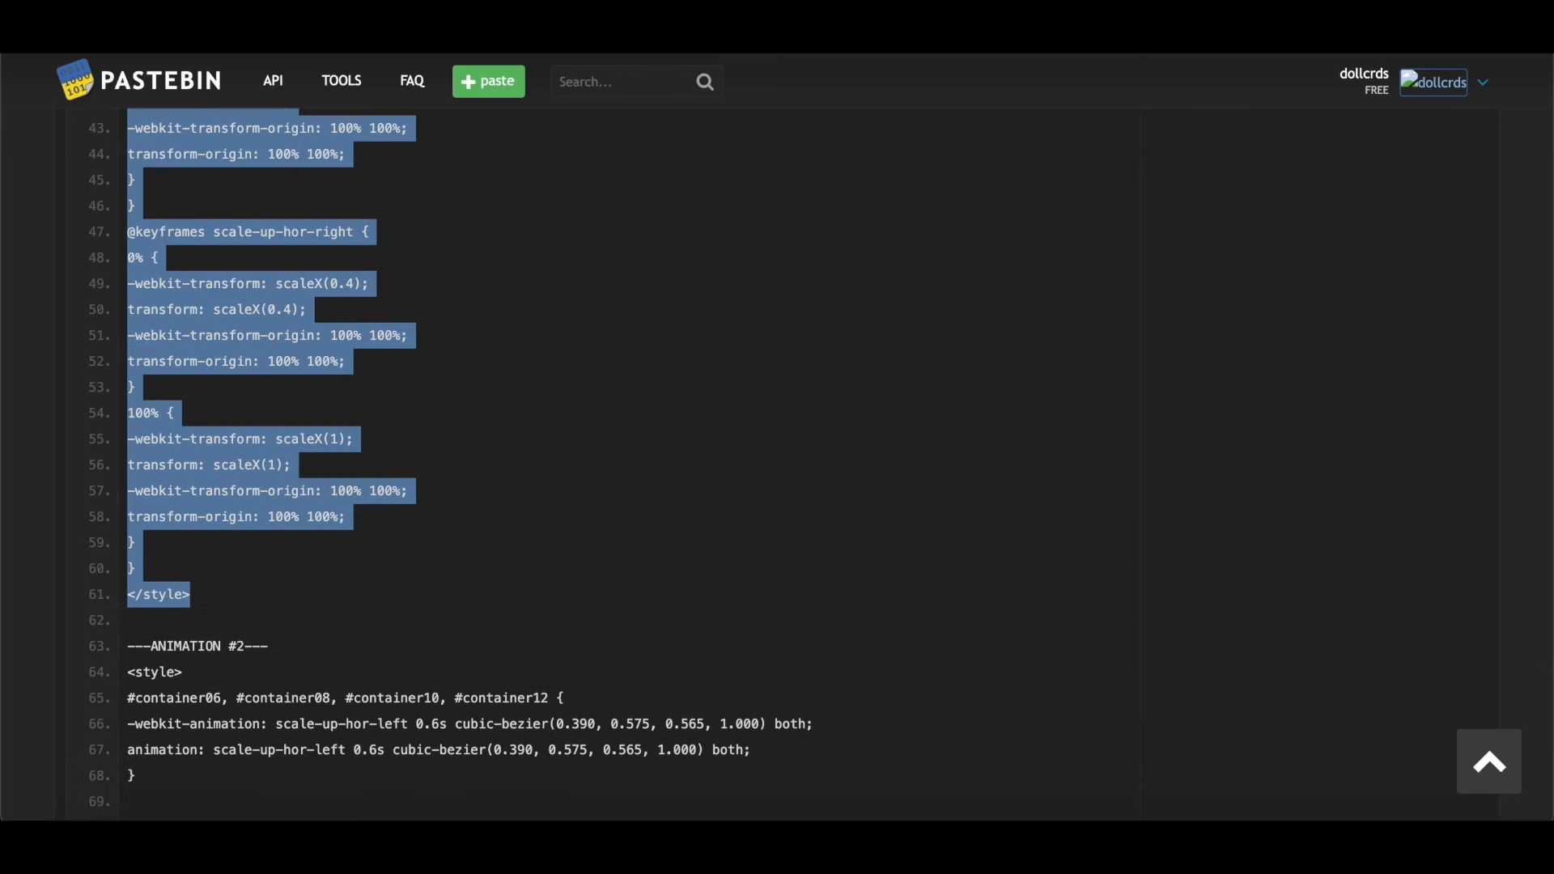
scroll(265, 569, down, 1)
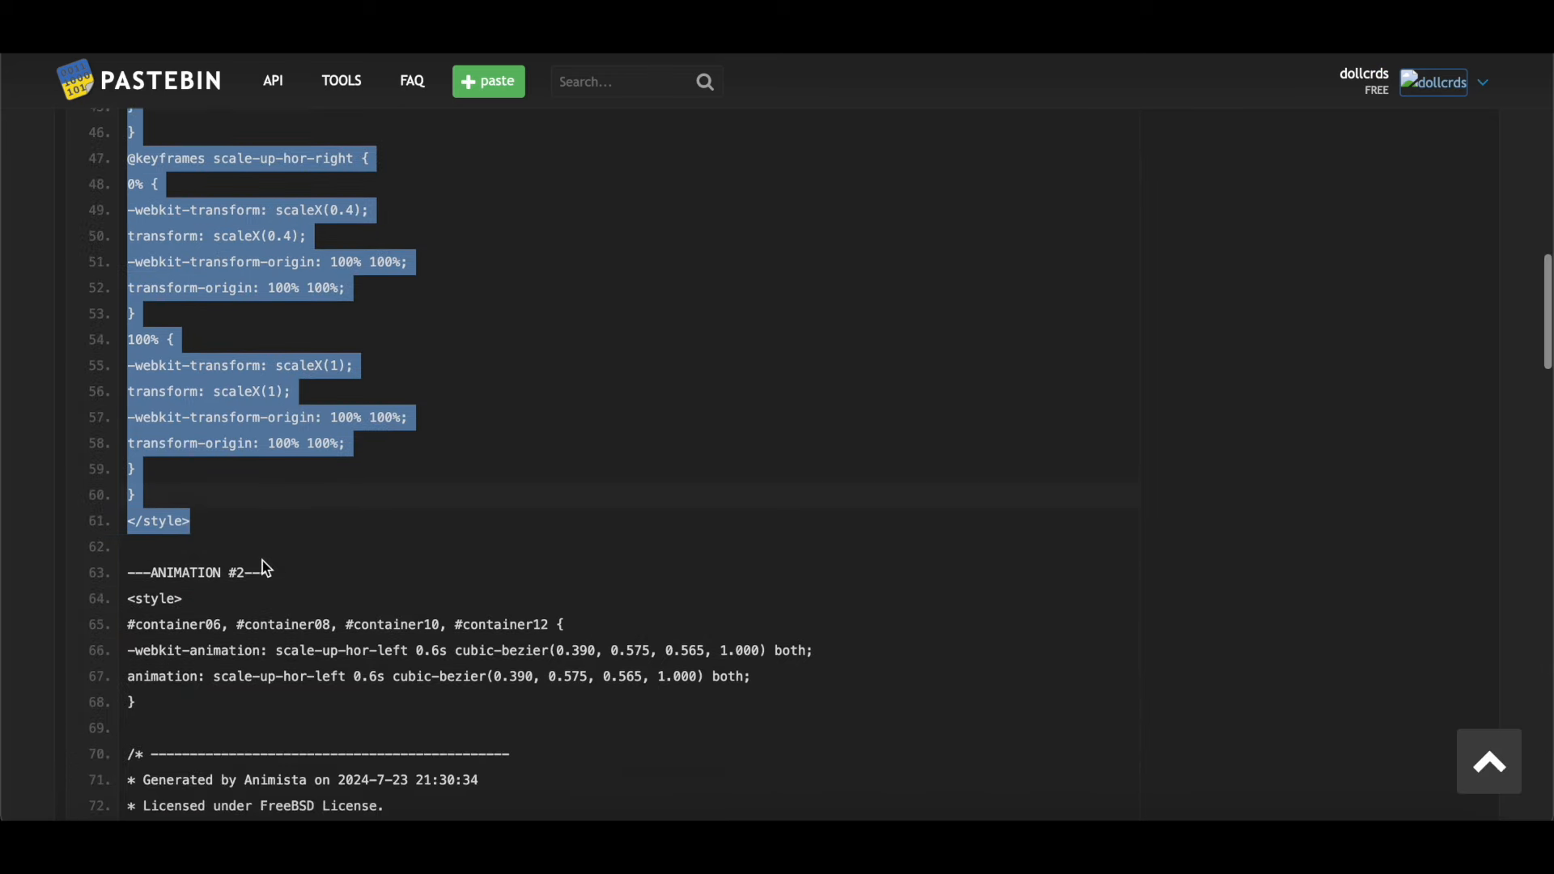
scroll(266, 569, down, 3)
drag(128, 366, 293, 554)
right_click(293, 553)
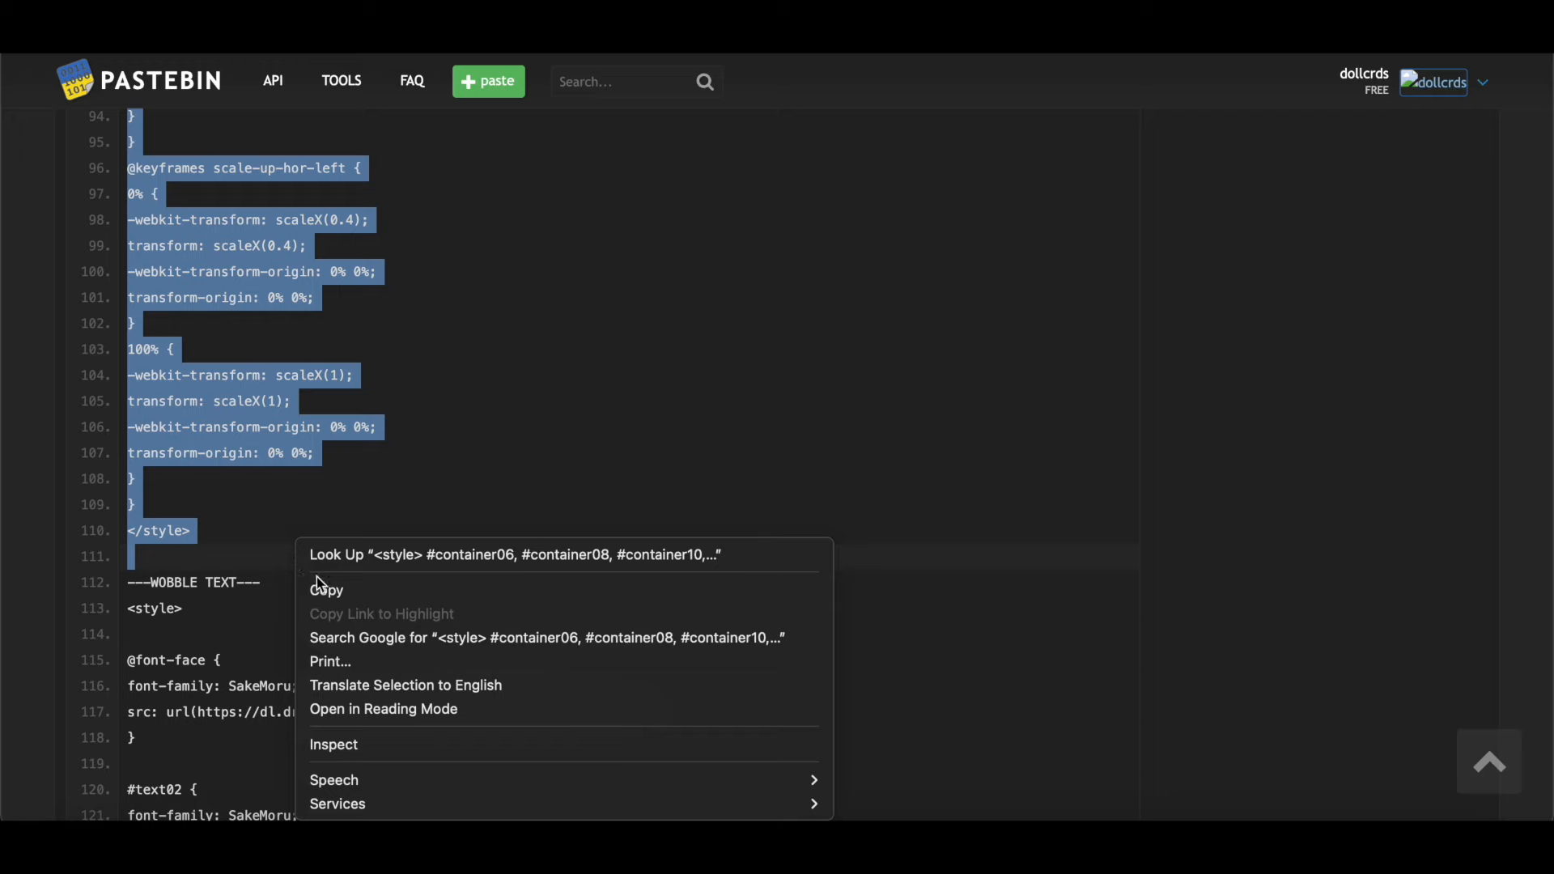
click(324, 589)
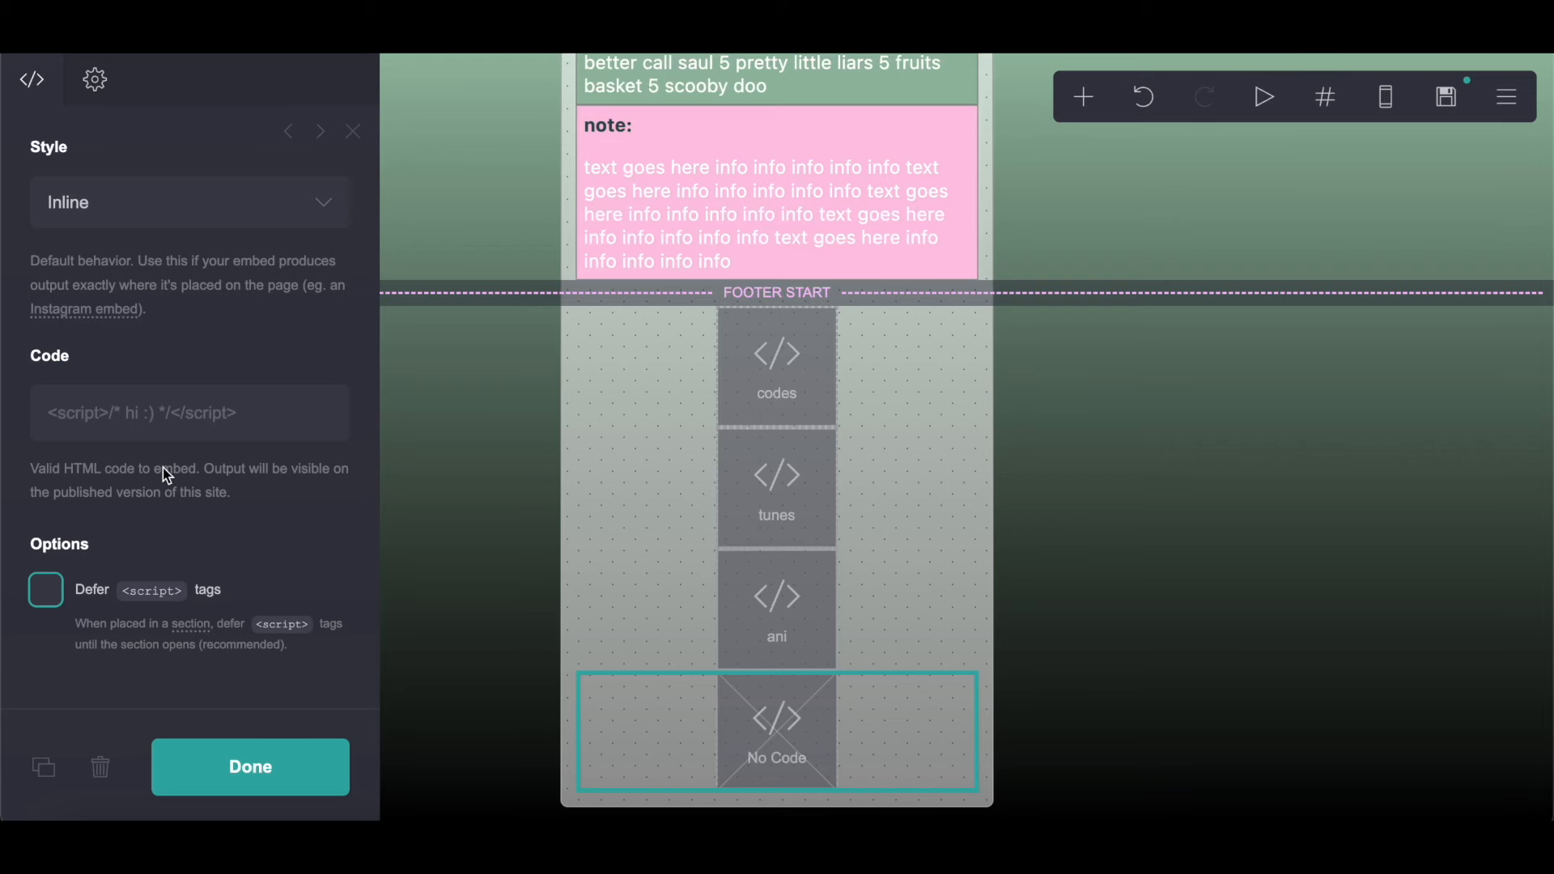
click(144, 411)
right_click(145, 410)
click(232, 589)
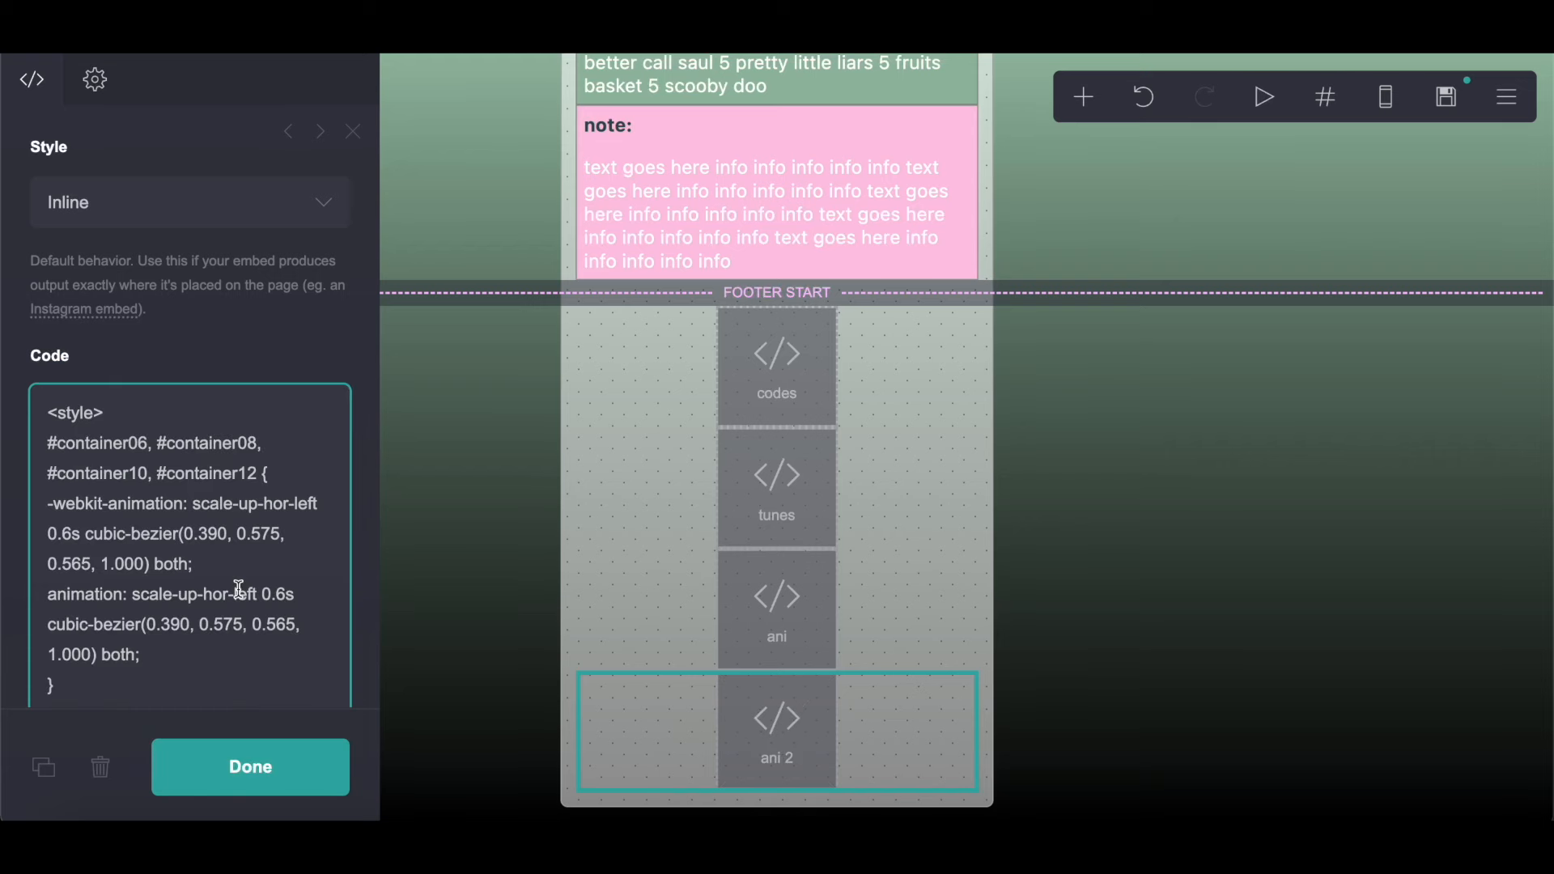
Step: Add a fifth embed element to the footer, label it "wobble" and turn off deferring of script tags
click(1084, 97)
click(1012, 512)
click(30, 495)
double_click(114, 515)
text(w)
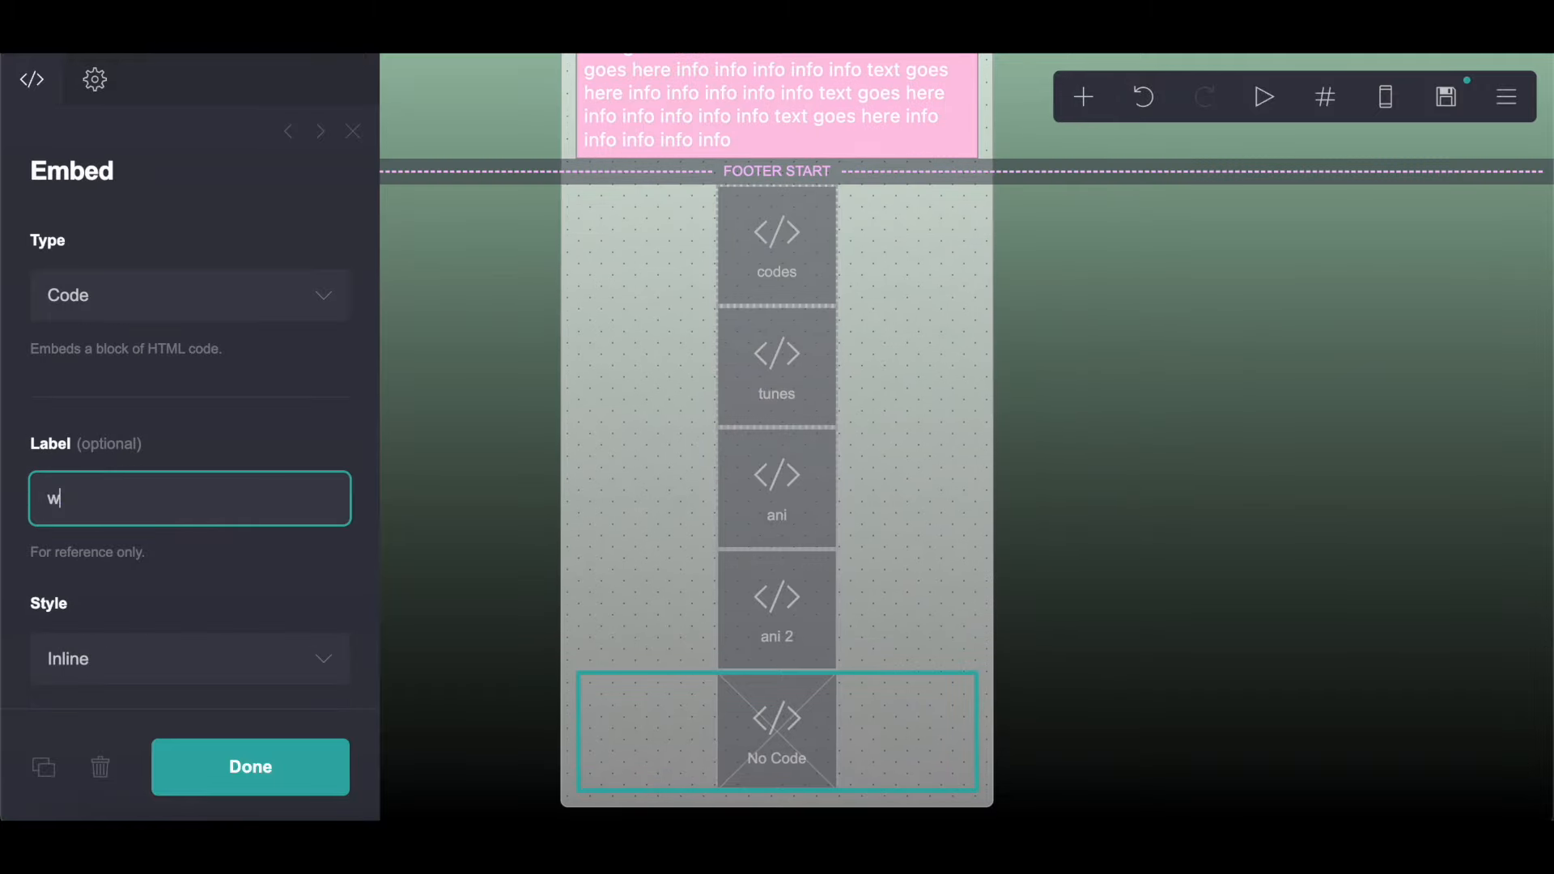
text(obble)
click(244, 384)
scroll(79, 566, down, 5)
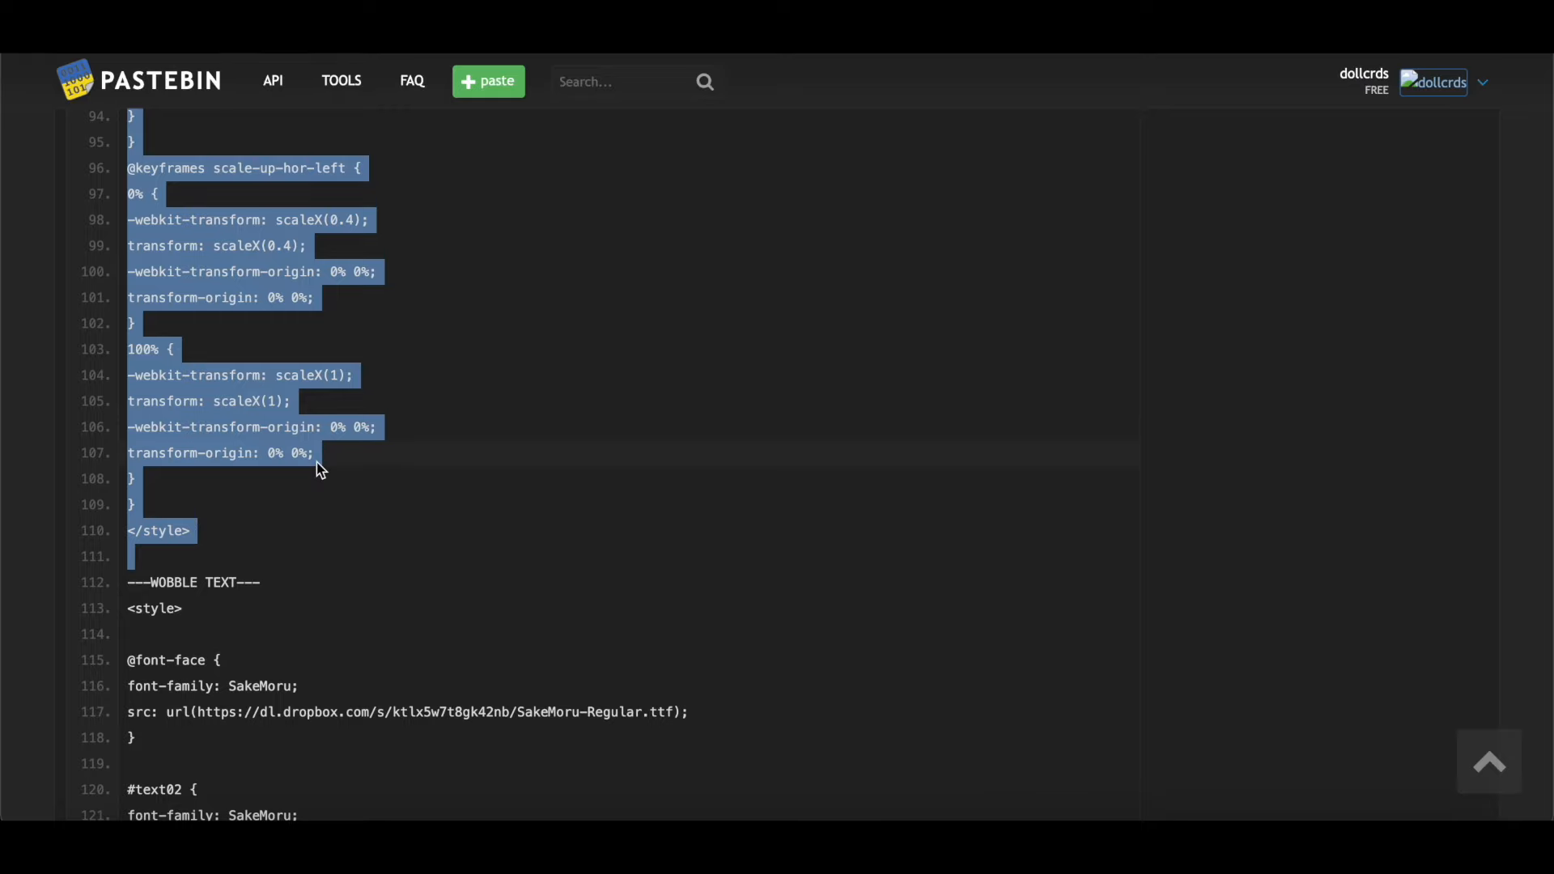
Step: Copy the Wobble Text code, from <style> to </script>, from the misc paste on Pastebin into Carrd's "wobble" embed
drag(129, 608, 347, 246)
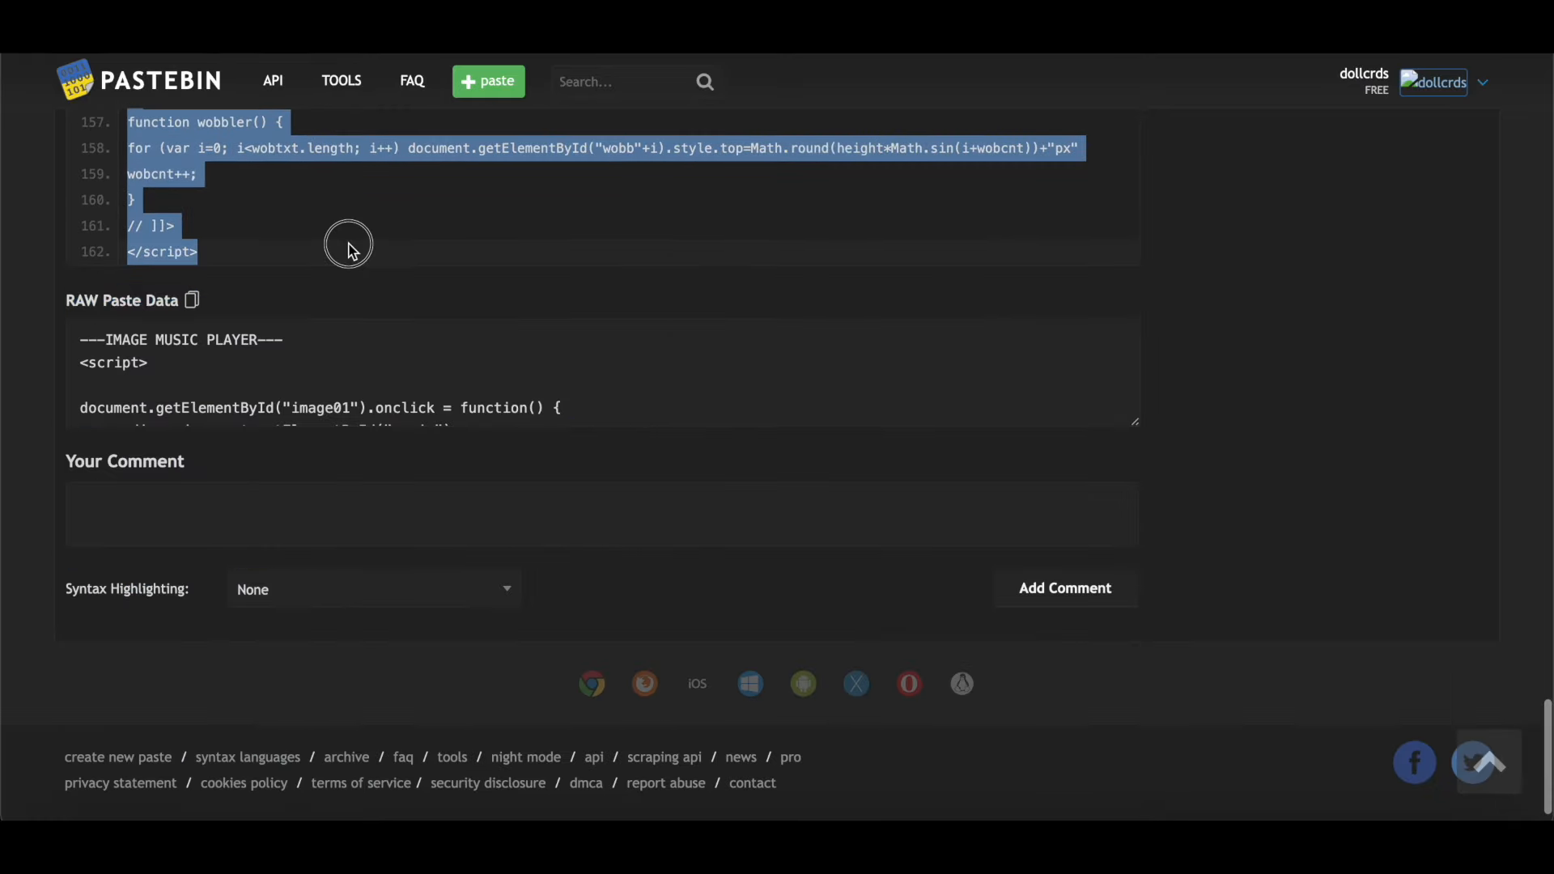
right_click(349, 257)
click(382, 300)
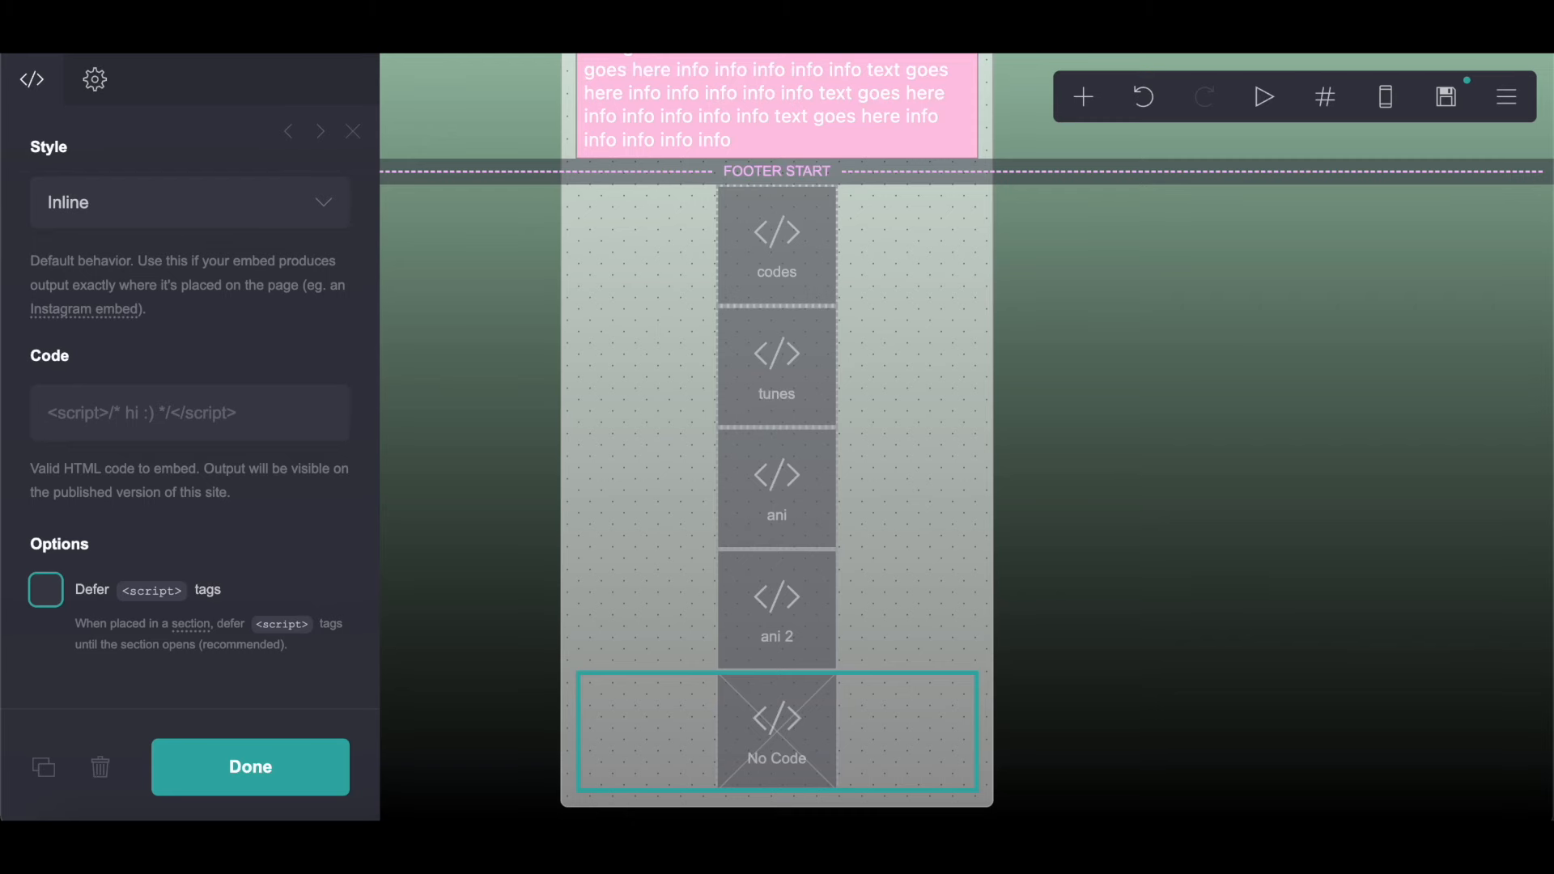
right_click(180, 417)
click(215, 587)
scroll(220, 595, up, 5)
scroll(223, 595, down, 15)
click(220, 779)
Step: Review the code endings and the script-deferring option of the "ani 2", "ani", "tunes" and "codes" embeds
click(850, 639)
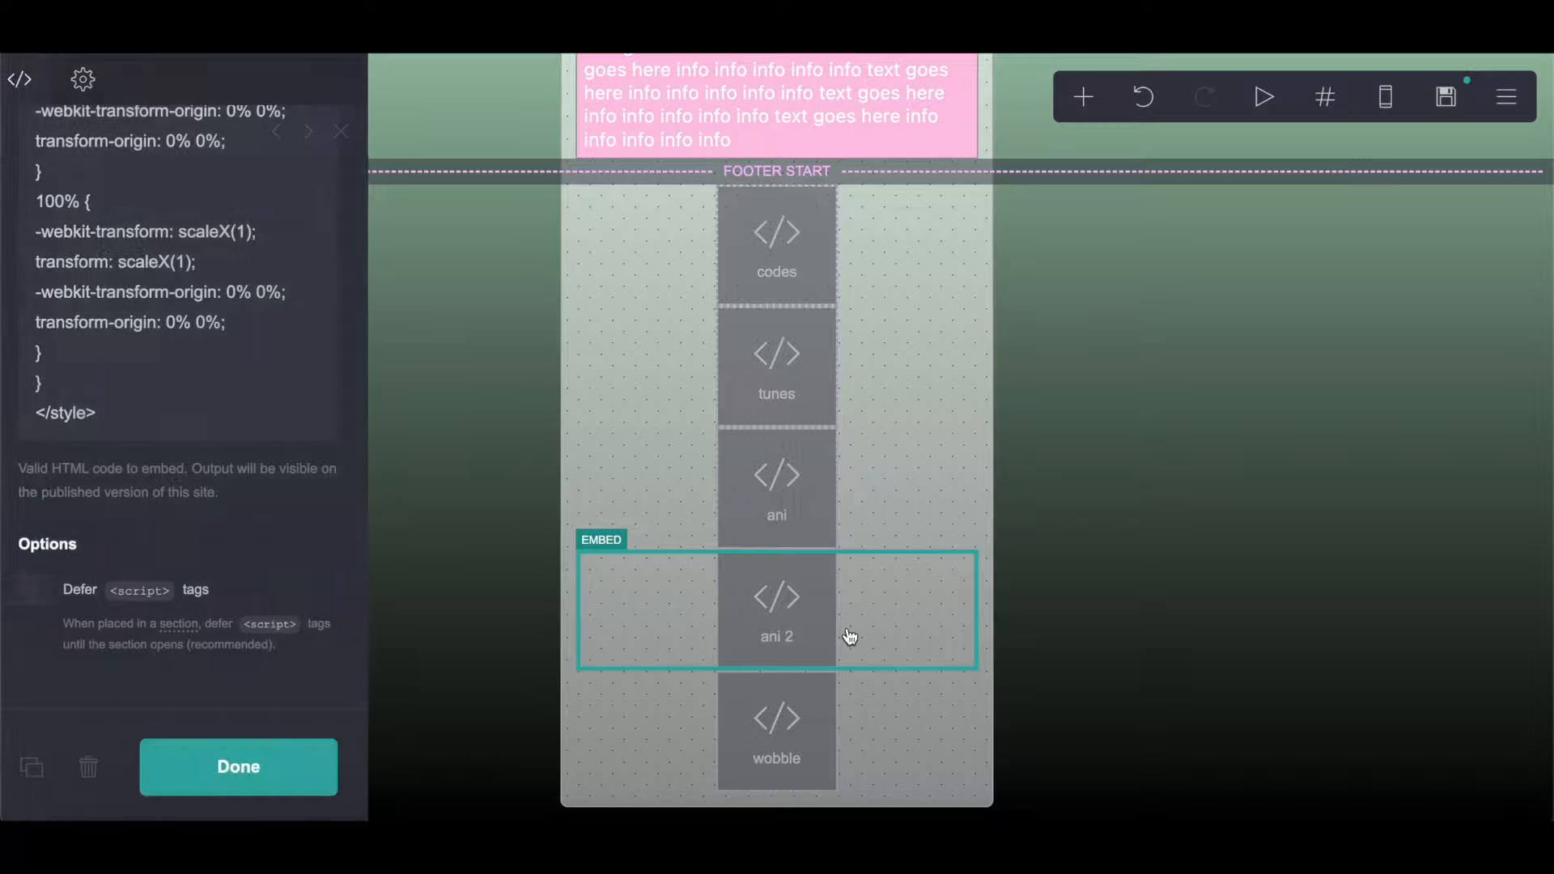
click(812, 485)
scroll(123, 511, down, 4)
scroll(122, 511, down, 5)
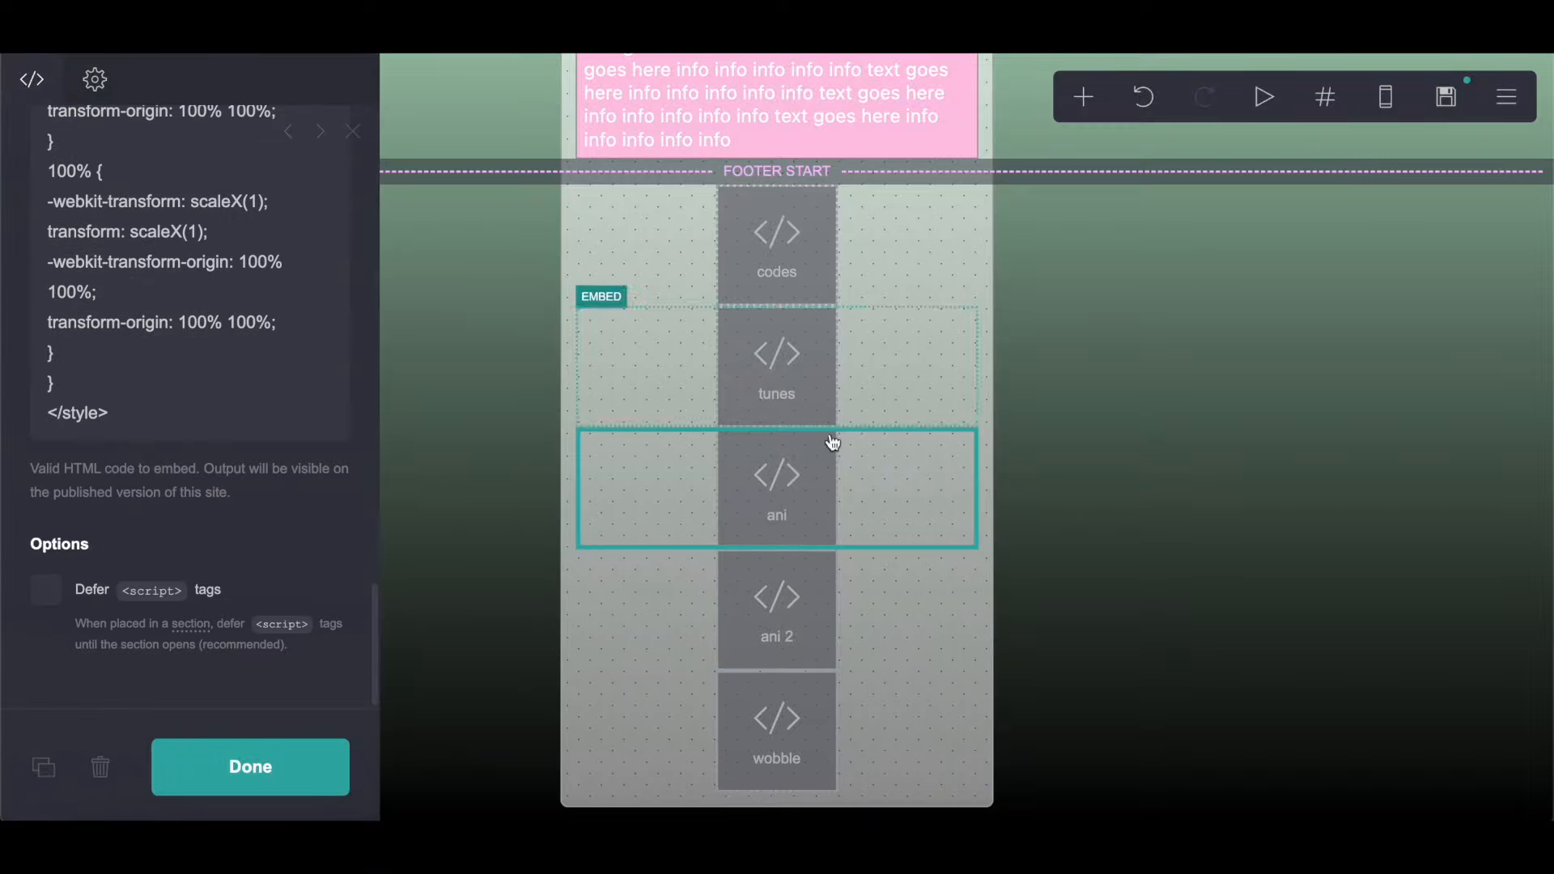
click(836, 387)
scroll(200, 510, down, 10)
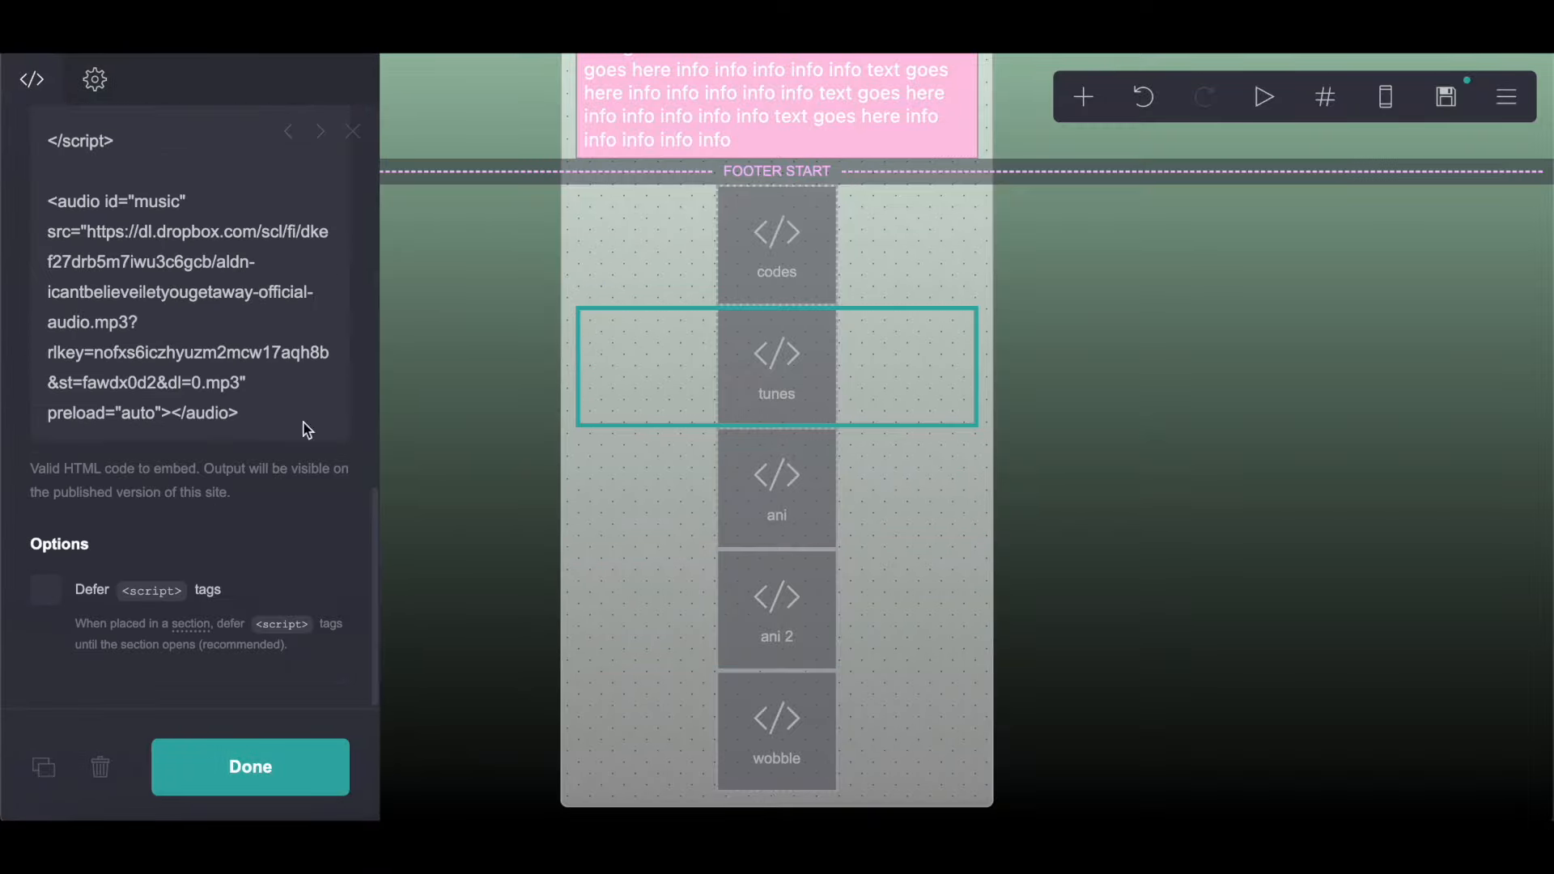
click(826, 259)
scroll(261, 474, down, 10)
scroll(262, 468, down, 10)
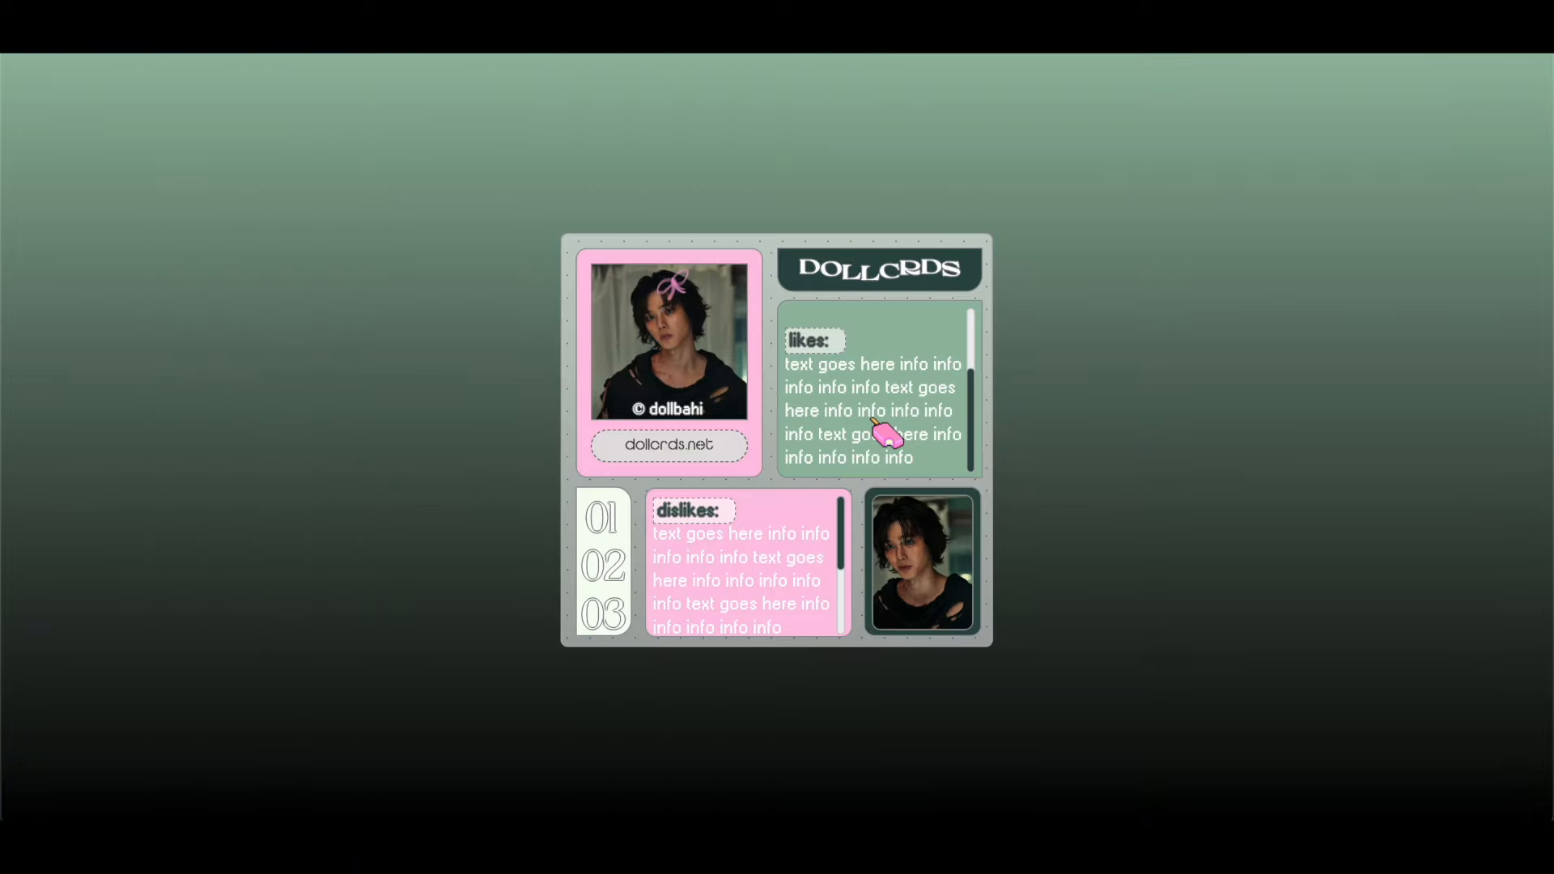
Step: On the published site, examine the scrolling text boxes of the home section and of section 01
scroll(885, 434, up, 3)
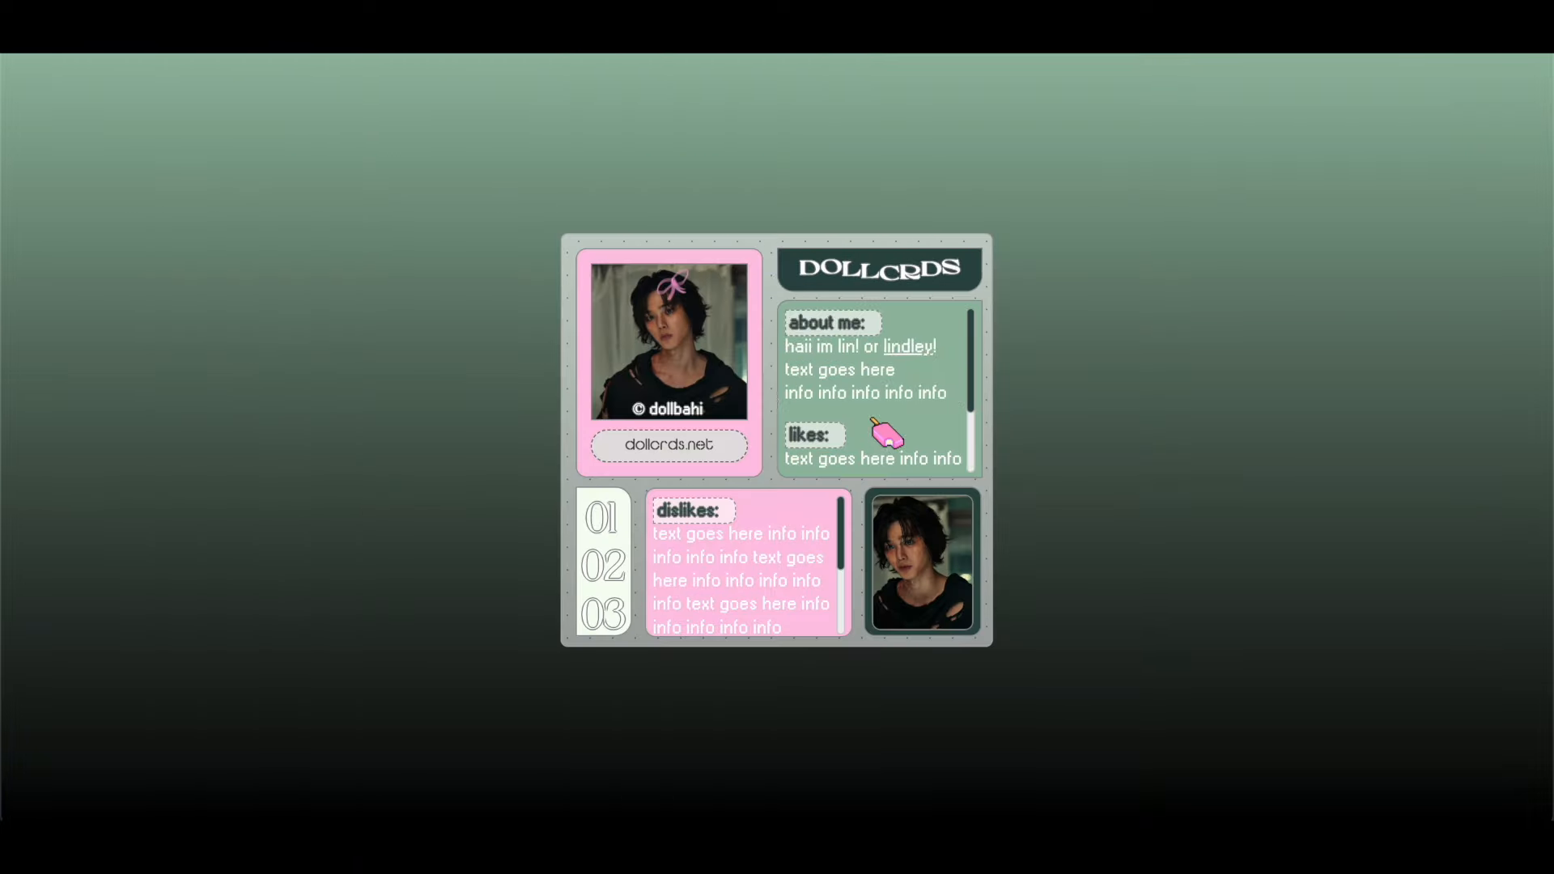
scroll(816, 583, down, 3)
scroll(769, 575, up, 3)
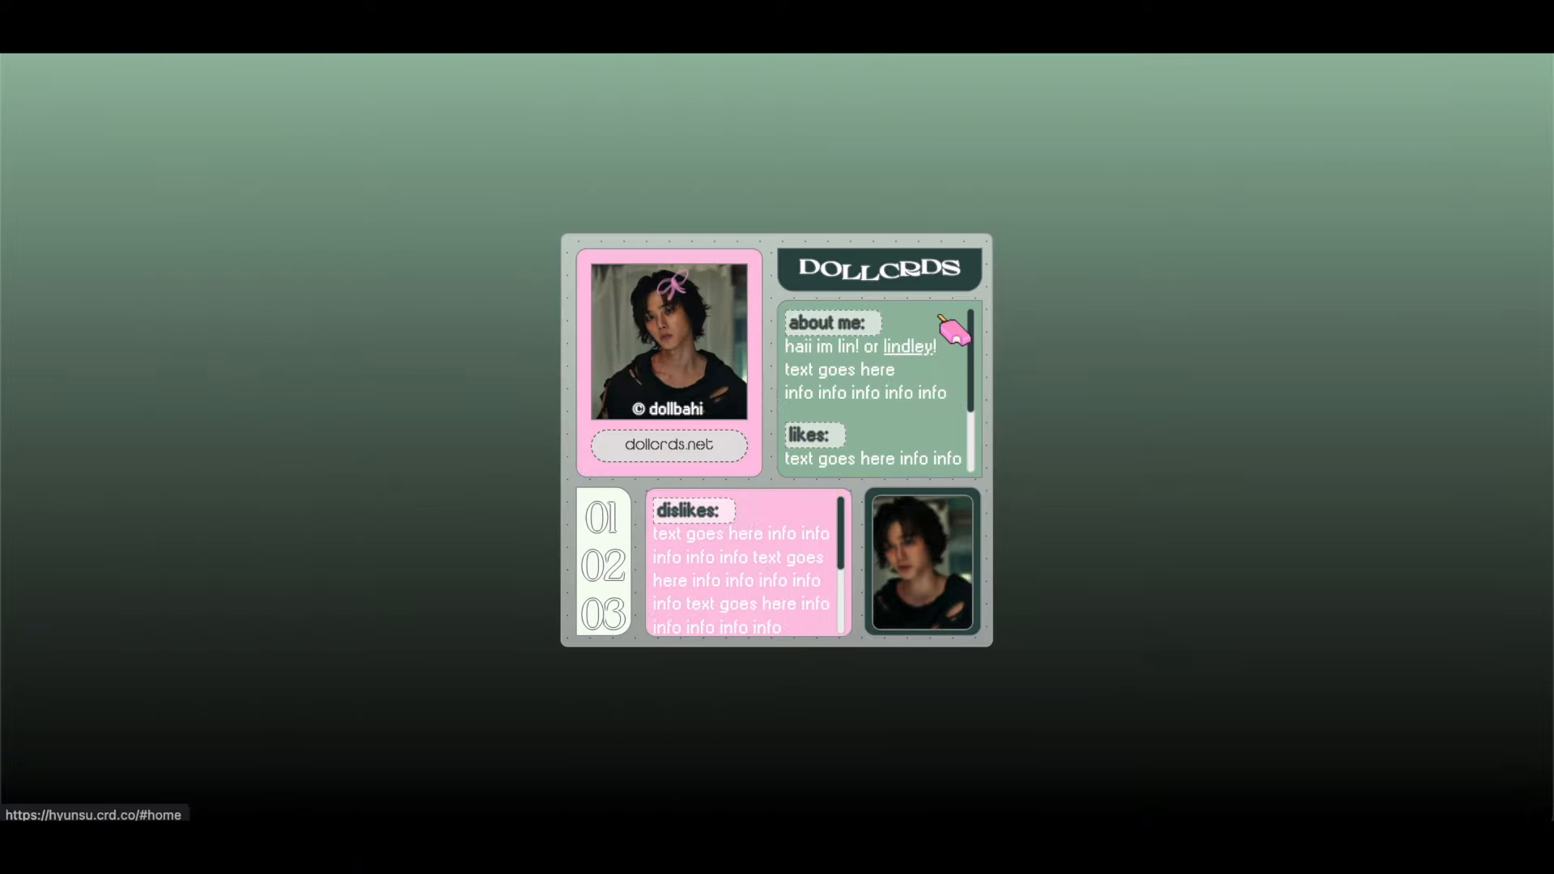
click(597, 518)
scroll(895, 392, down, 3)
scroll(874, 406, up, 3)
scroll(788, 590, down, 3)
scroll(787, 591, up, 3)
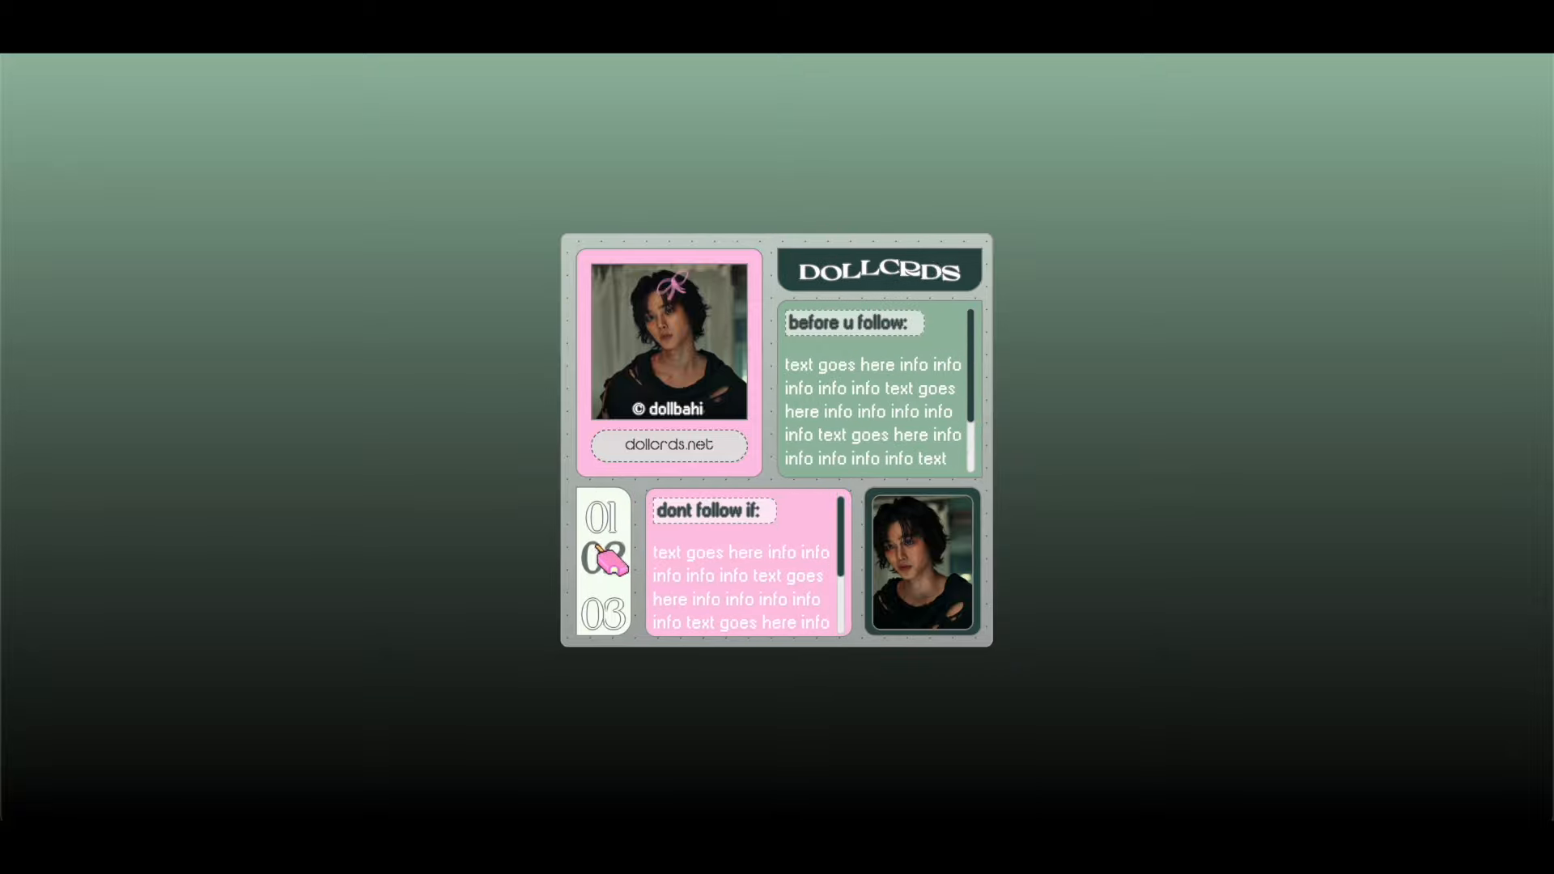
Step: Open sections 02 and 03 of the published site and examine their scrolling text boxes and entrance animations
click(604, 558)
scroll(901, 390, down, 3)
scroll(900, 390, up, 3)
scroll(790, 544, down, 3)
scroll(791, 544, up, 3)
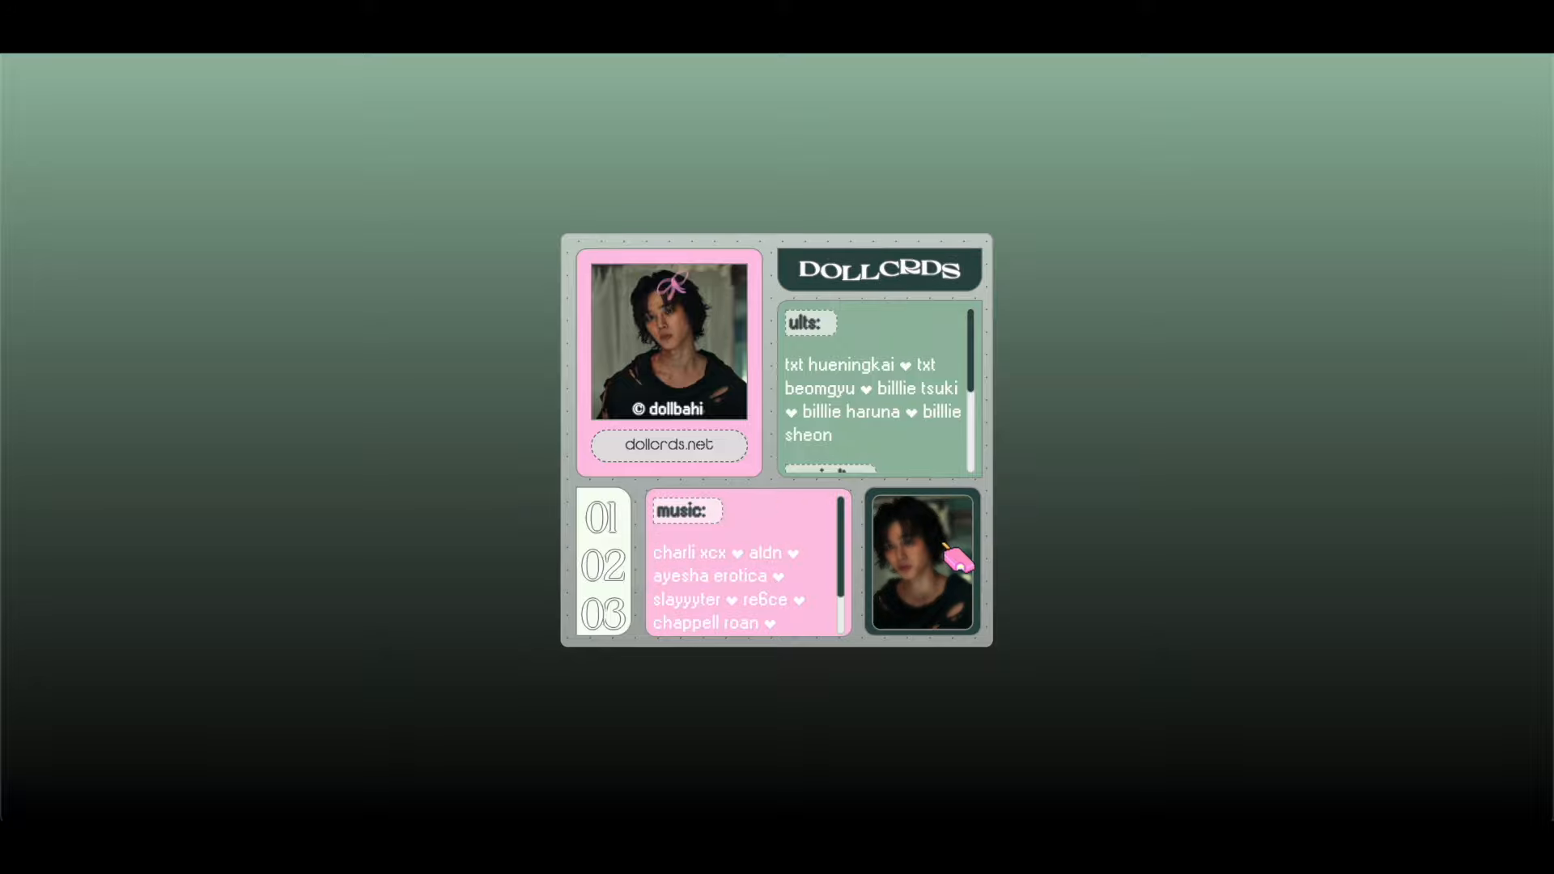
click(605, 613)
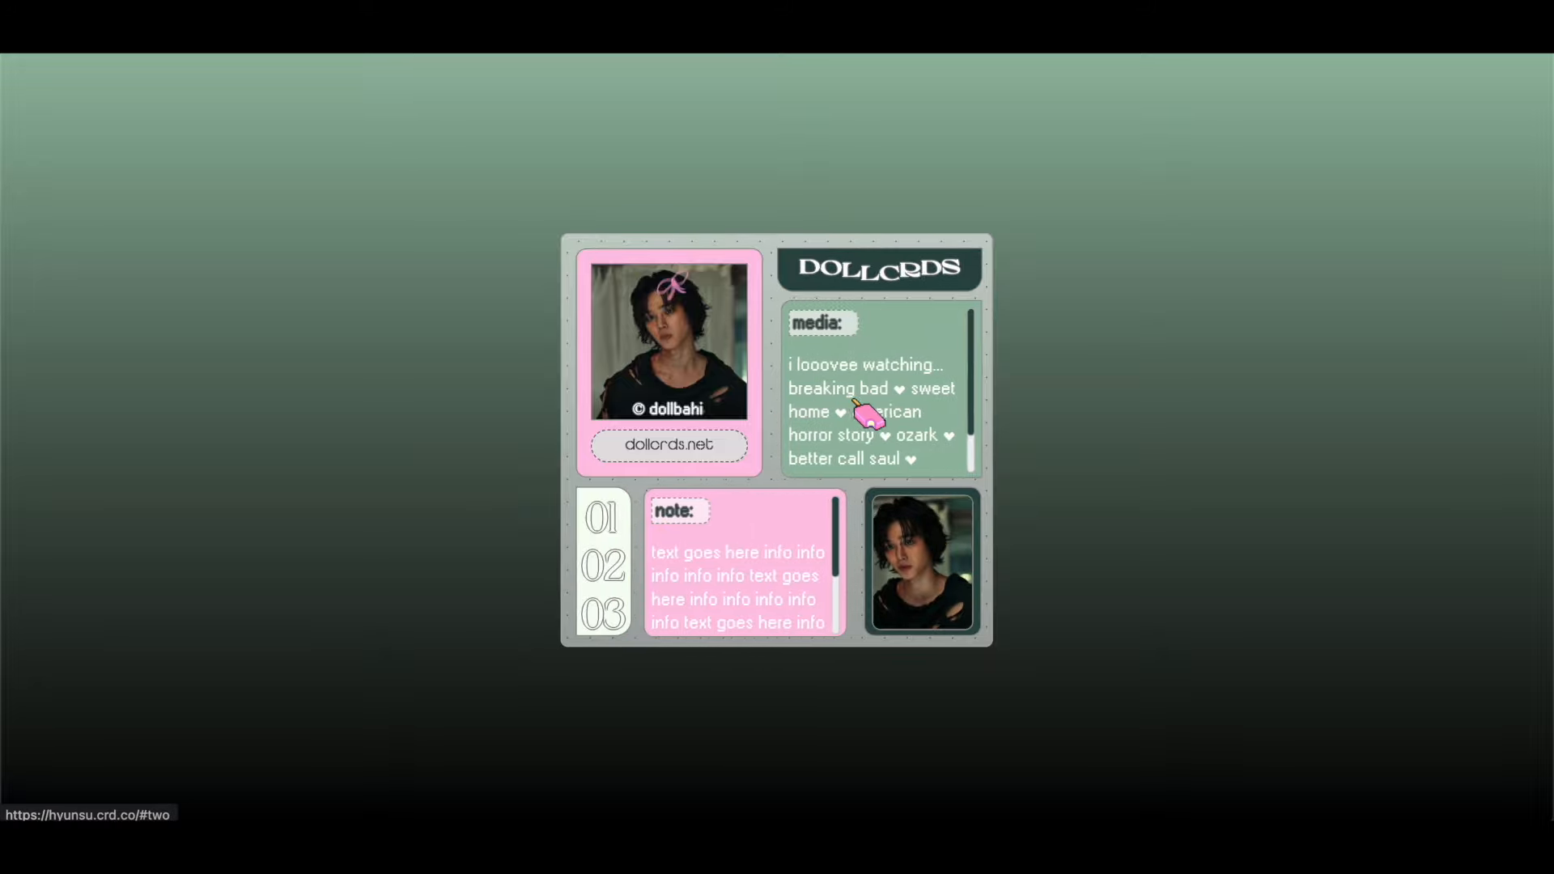
scroll(775, 410, down, 2)
scroll(776, 410, up, 2)
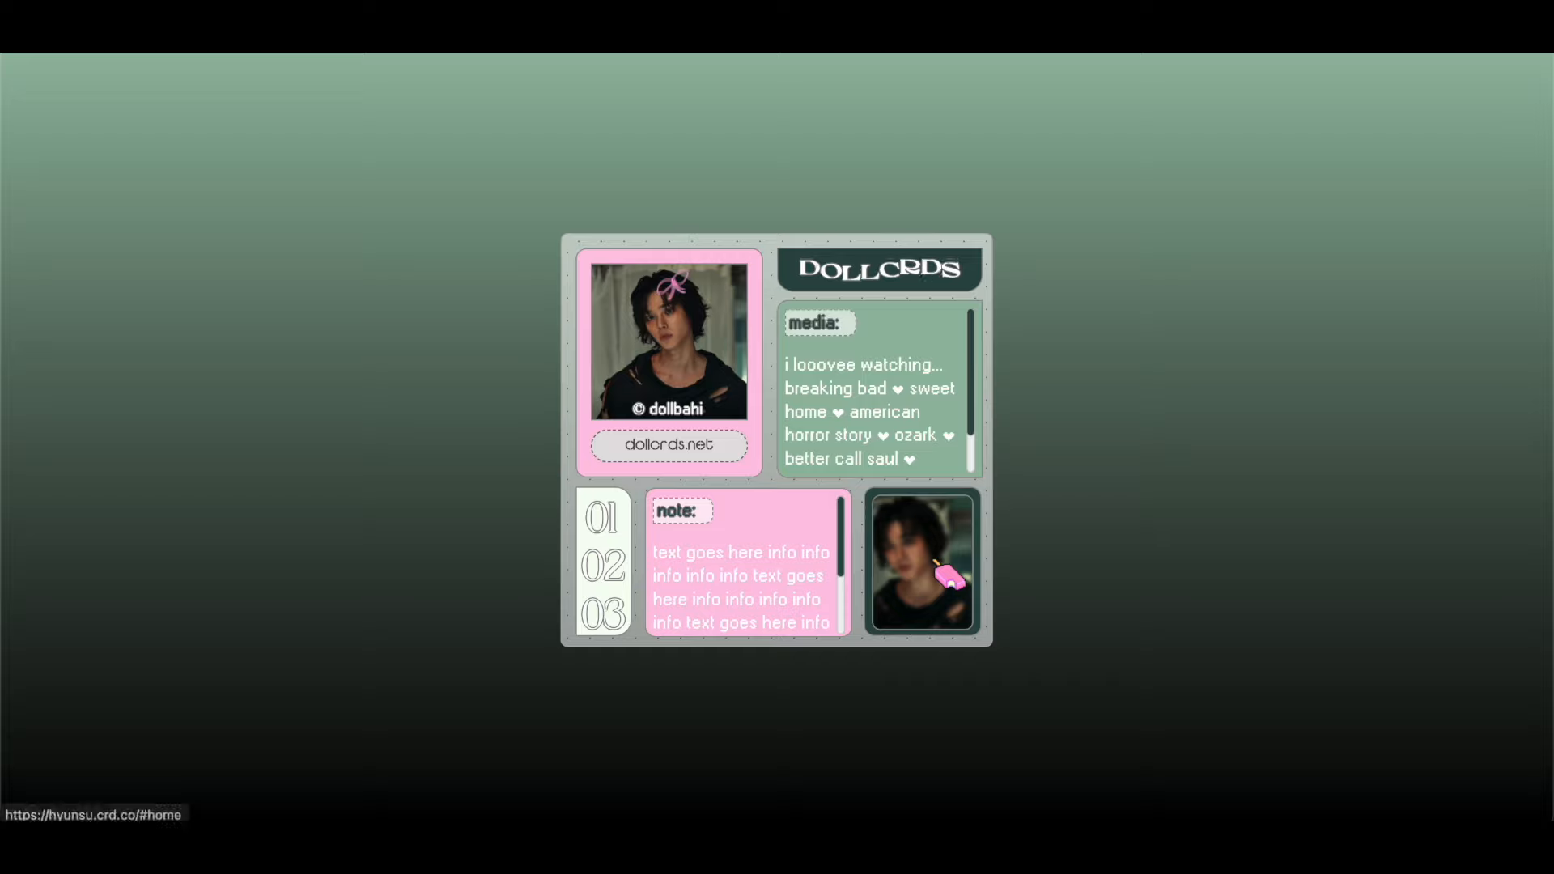